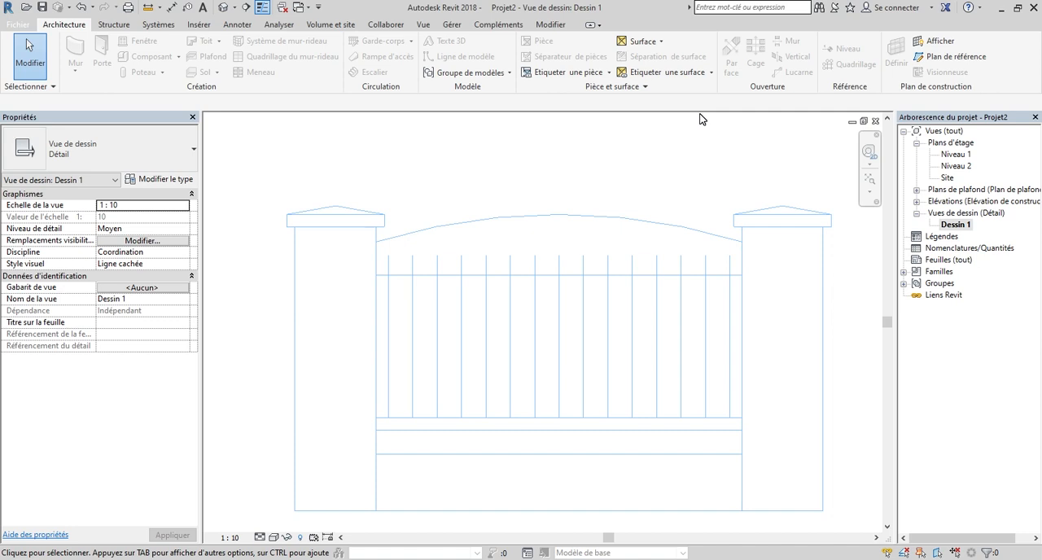
scroll(691, 210, "down", 1)
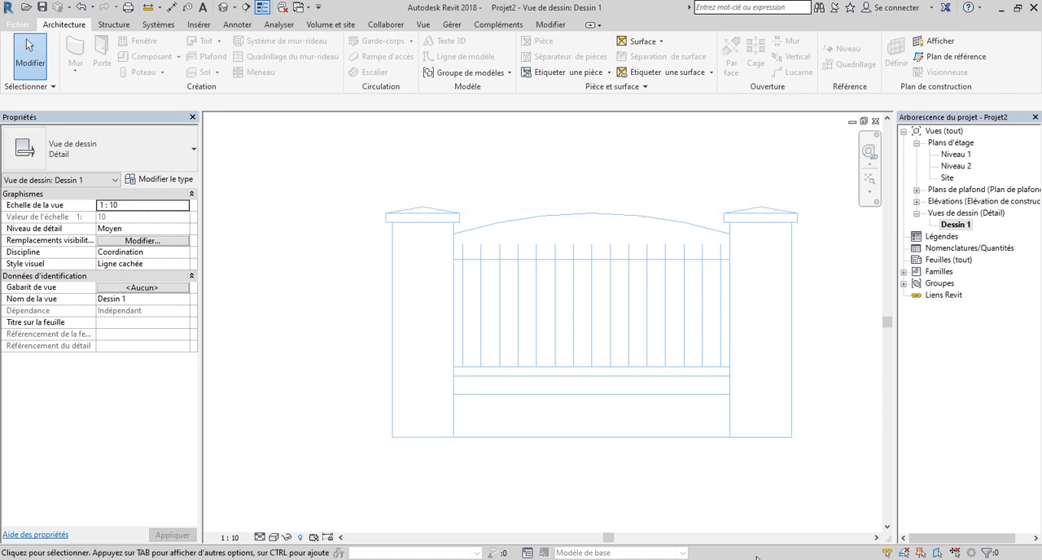
scroll(702, 216, "down", 1)
scroll(703, 326, "up", 1)
scroll(729, 184, "up", 1)
scroll(721, 419, "down", 1)
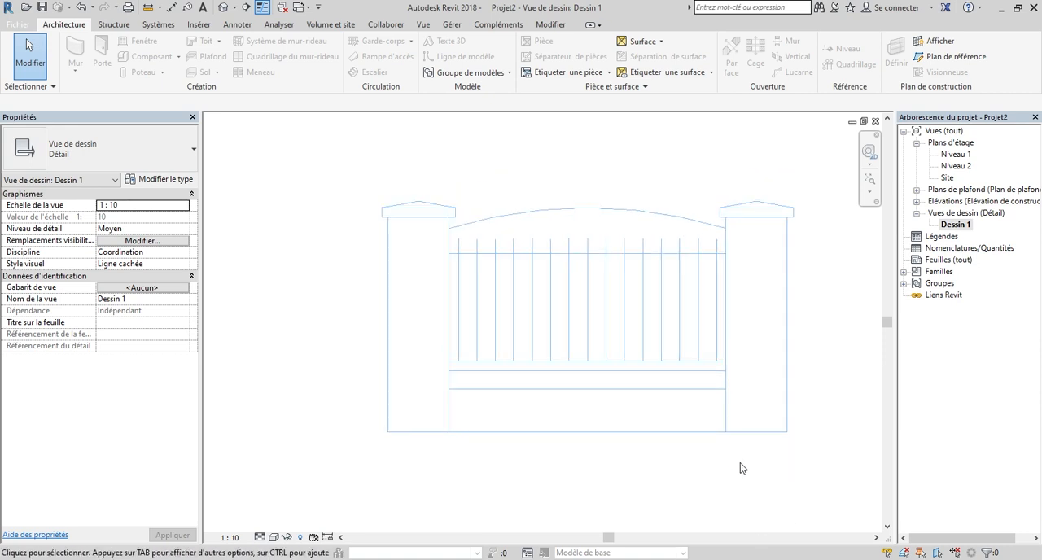
scroll(676, 342, "up", 1)
scroll(502, 248, "down", 1)
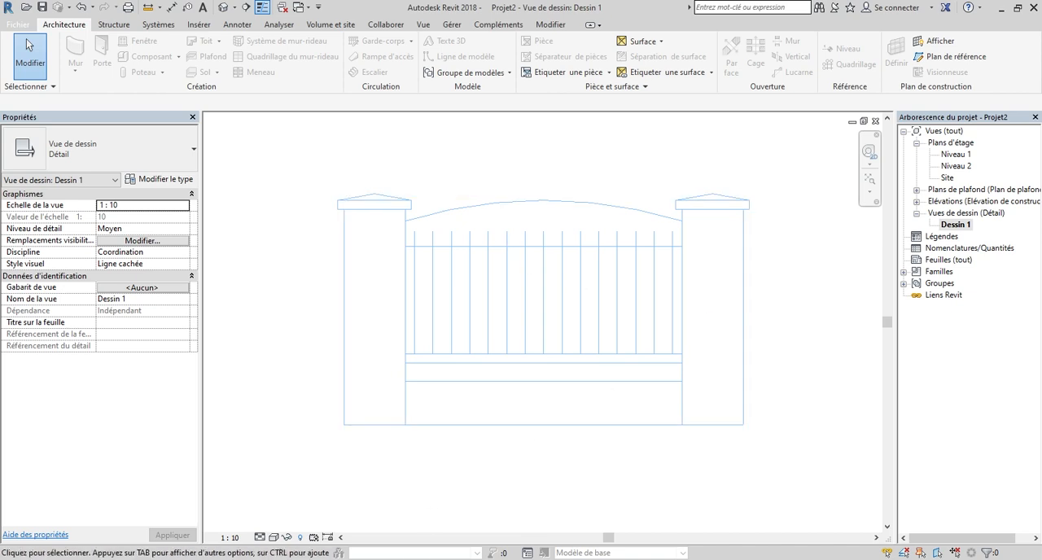
Switch to the Opera browser, use the Linkvertise page's free access and download Esquisse Cloture CADDETB.dwg from MEGA.
mouse_move(577, 447)
left_click(340, 519)
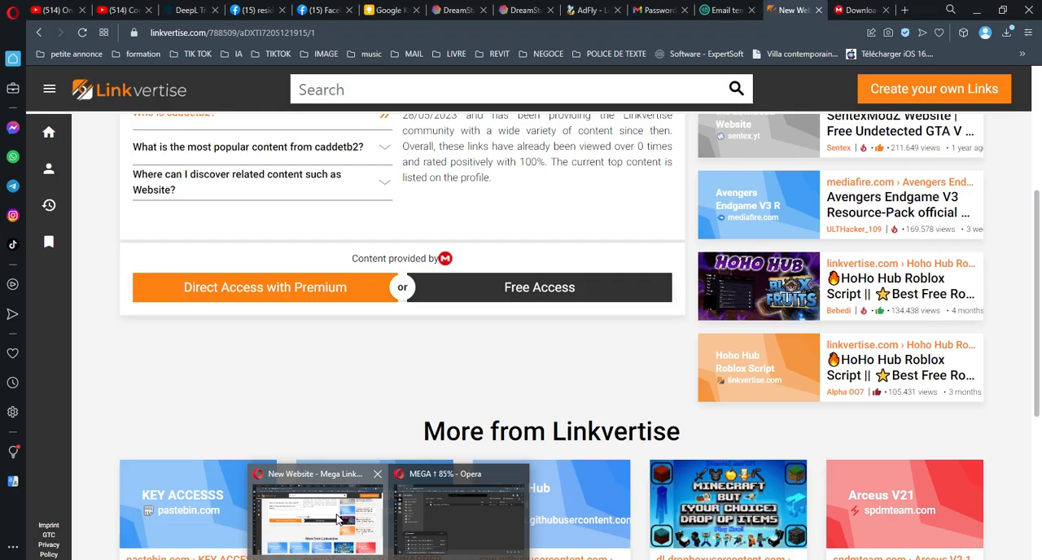
scroll(197, 74, "up", 2)
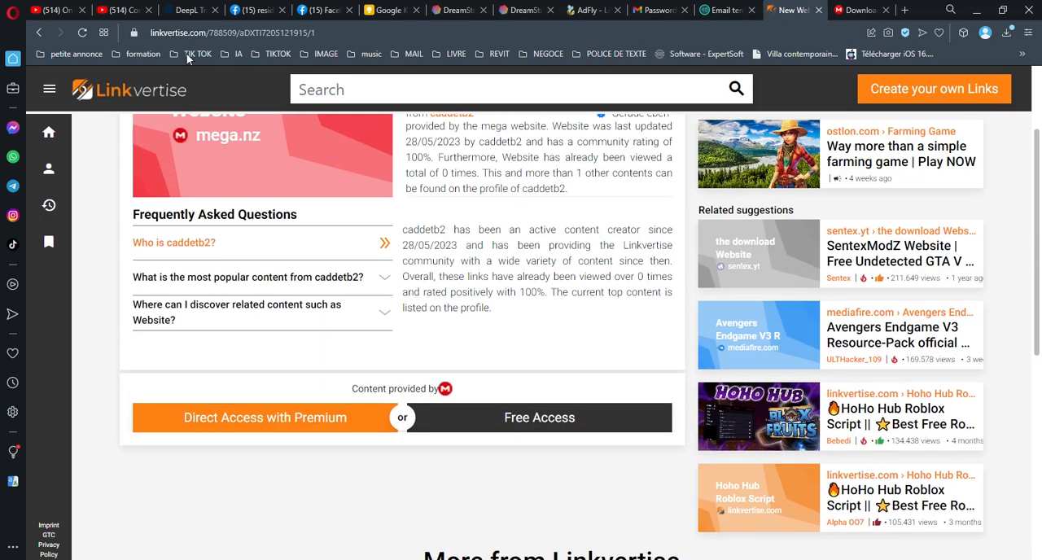
scroll(635, 203, "down", 4)
scroll(516, 204, "up", 2)
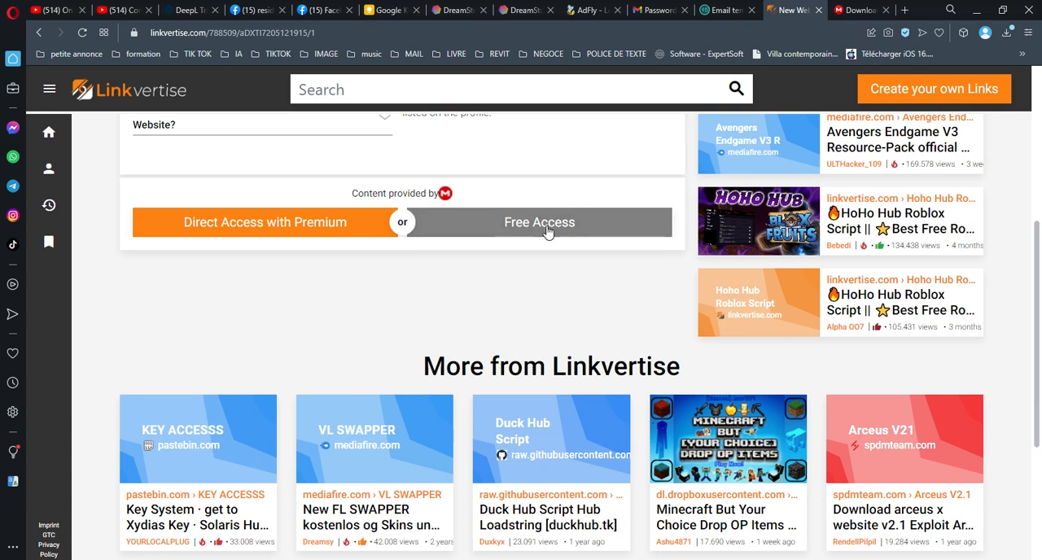
left_click(544, 229)
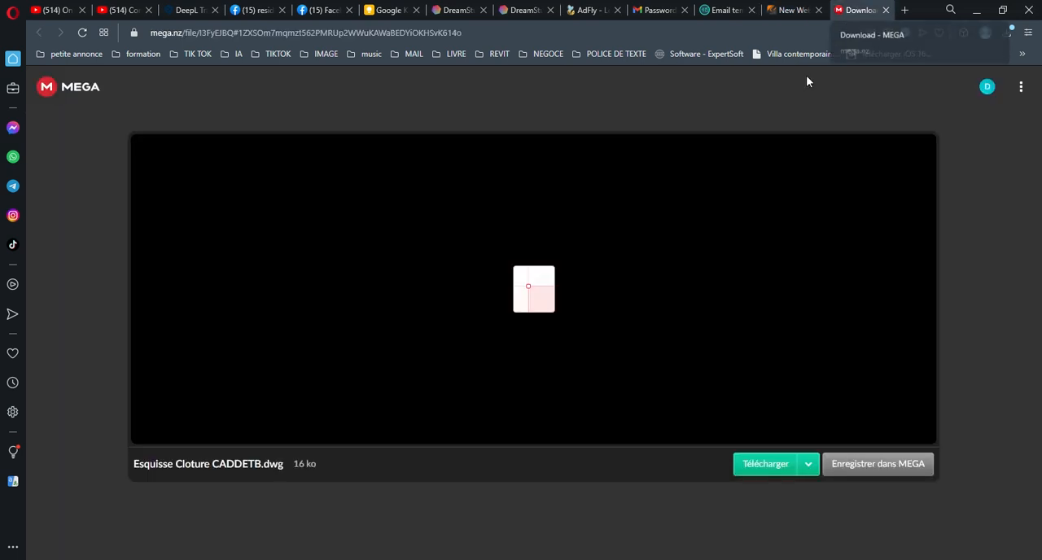
left_click(772, 468)
left_click(761, 472)
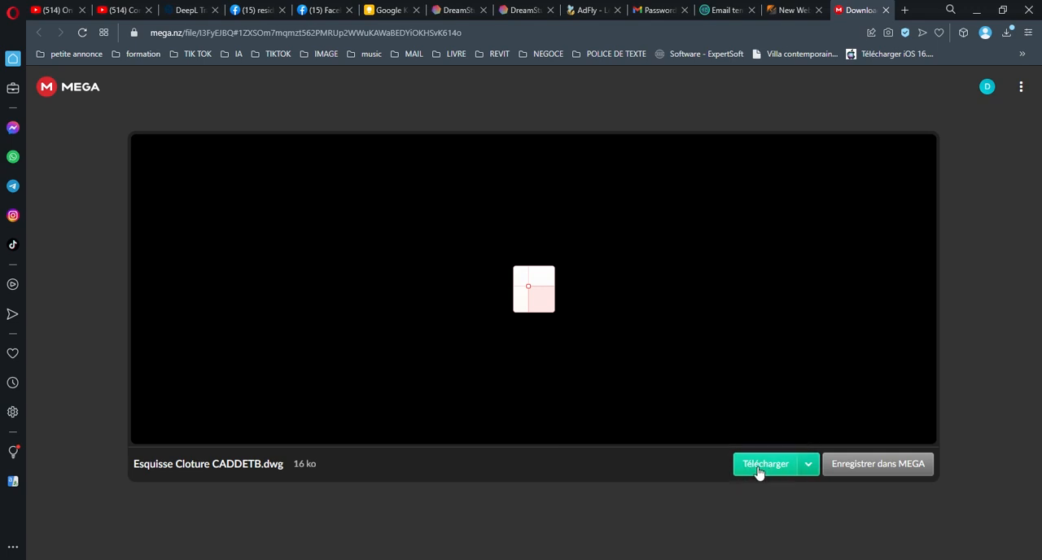
left_click(977, 10)
scroll(510, 487, "down", 3)
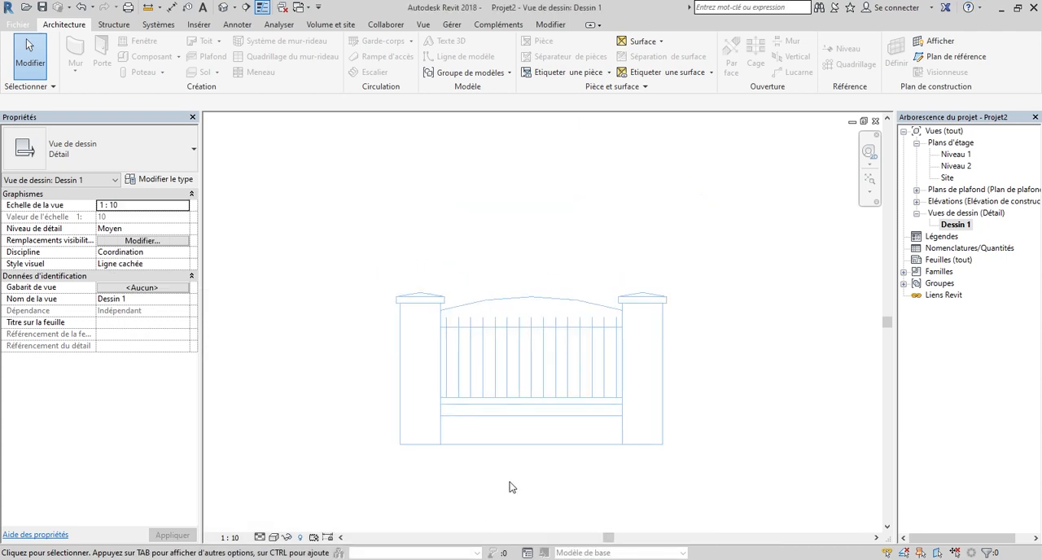
scroll(688, 203, "down", 1)
scroll(525, 327, "up", 3)
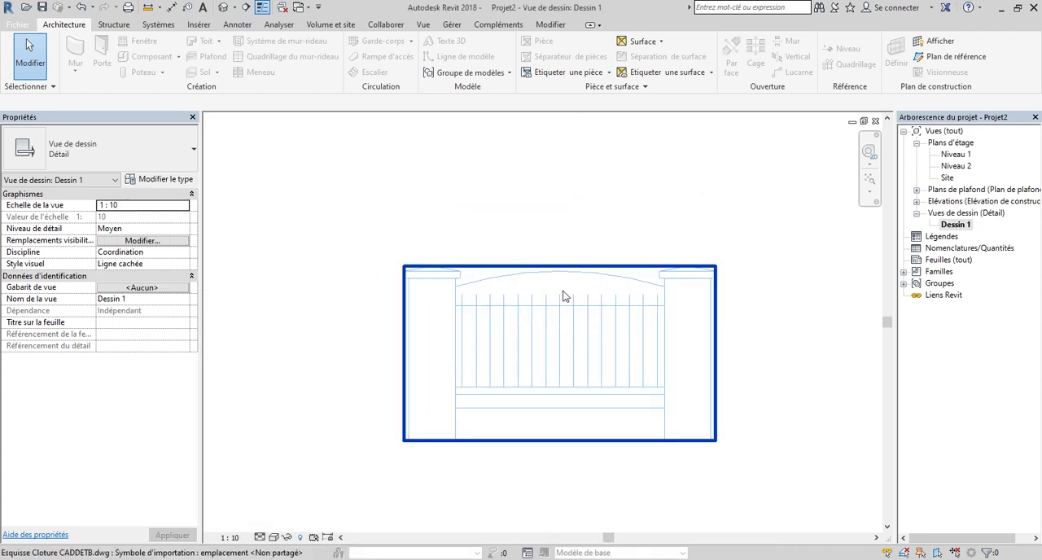
scroll(551, 306, "down", 3)
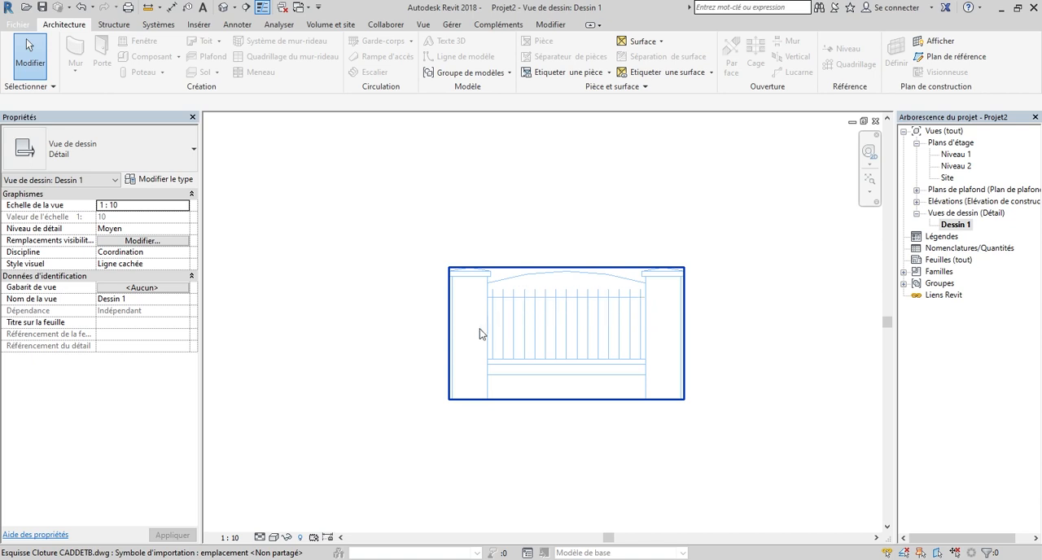
scroll(450, 346, "up", 1)
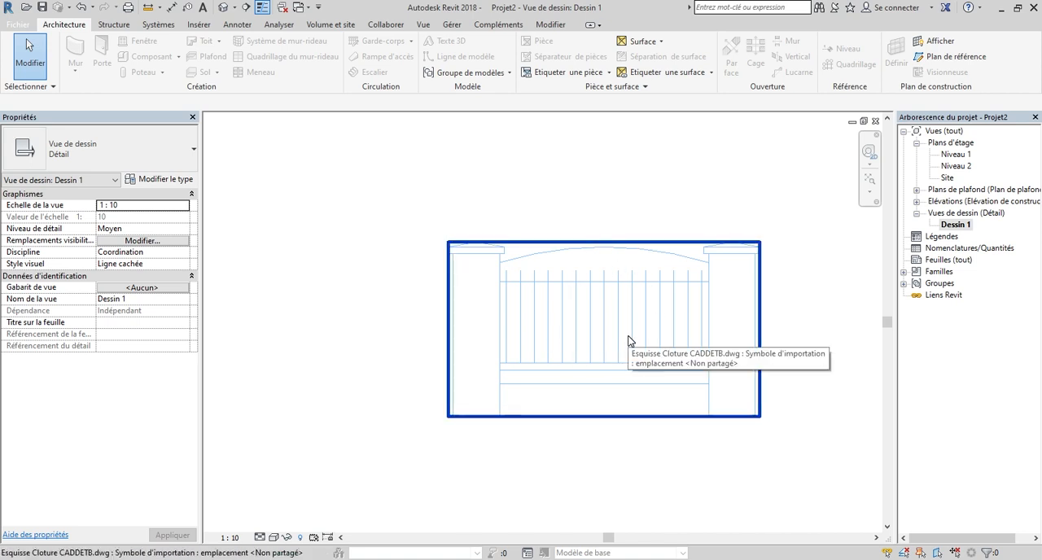
Start a new family and save the current project as Projet2 in the Documents folder.
left_click(31, 26)
mouse_move(53, 82)
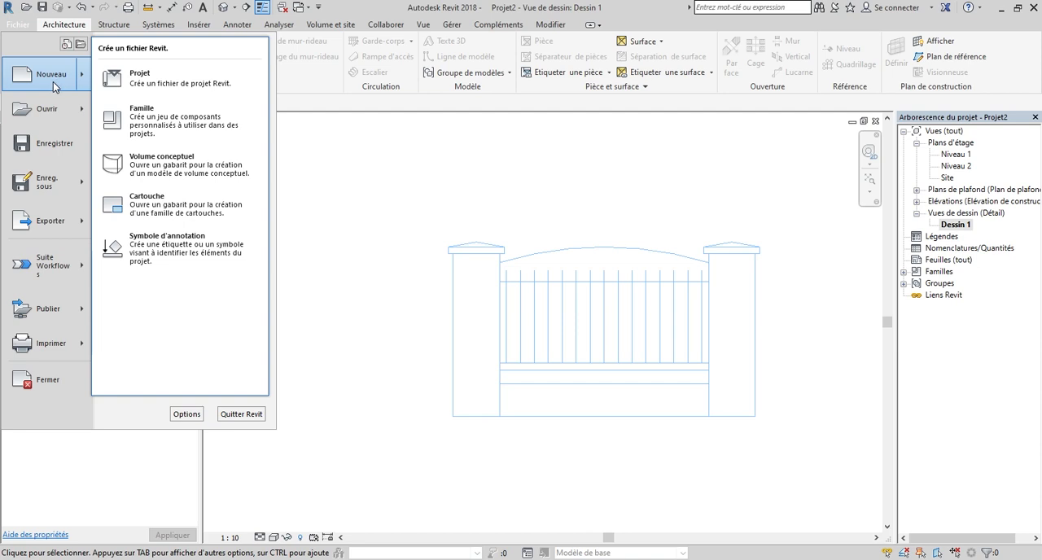
left_click(163, 110)
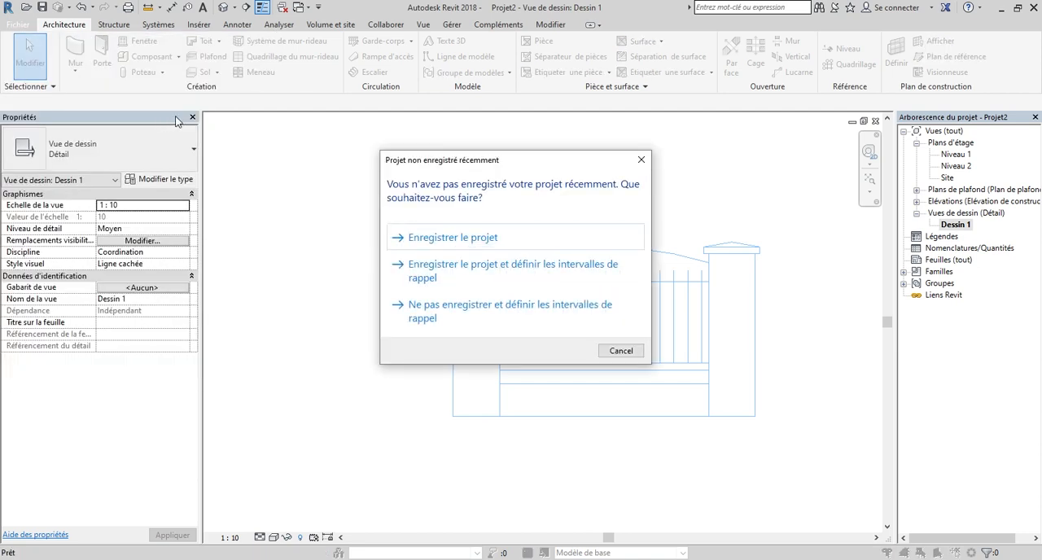
left_click_drag(538, 160, 546, 154)
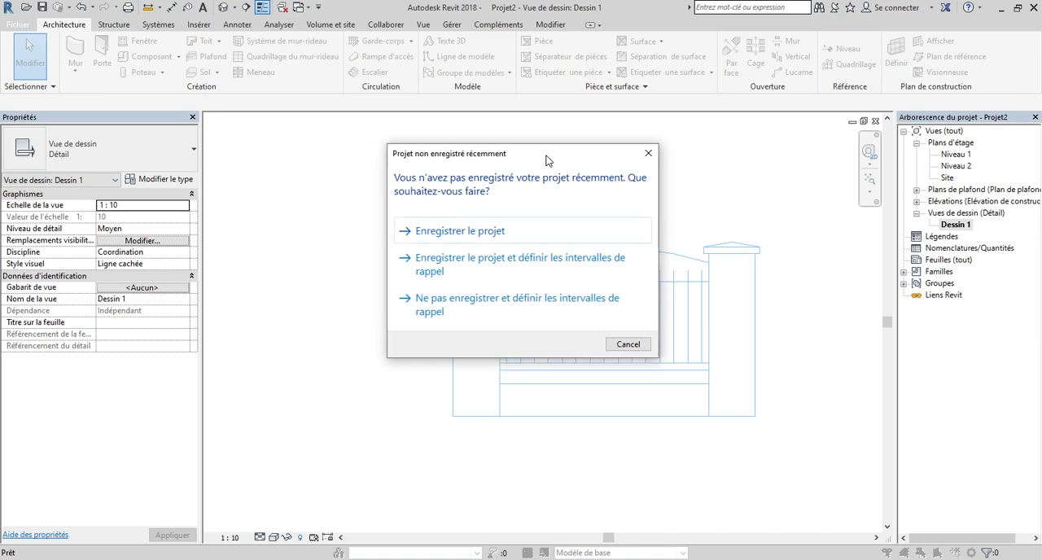
left_click(535, 241)
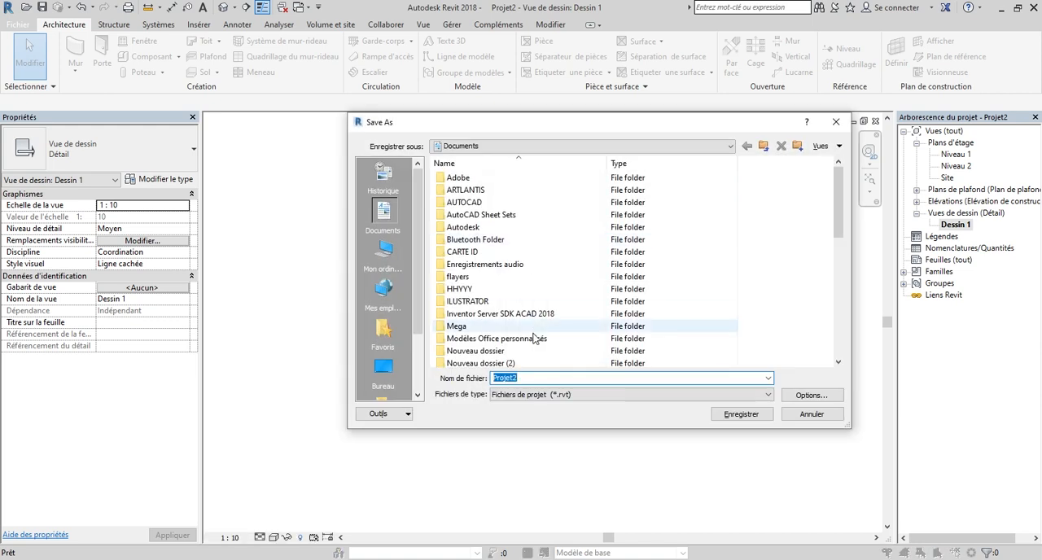
left_click(757, 417)
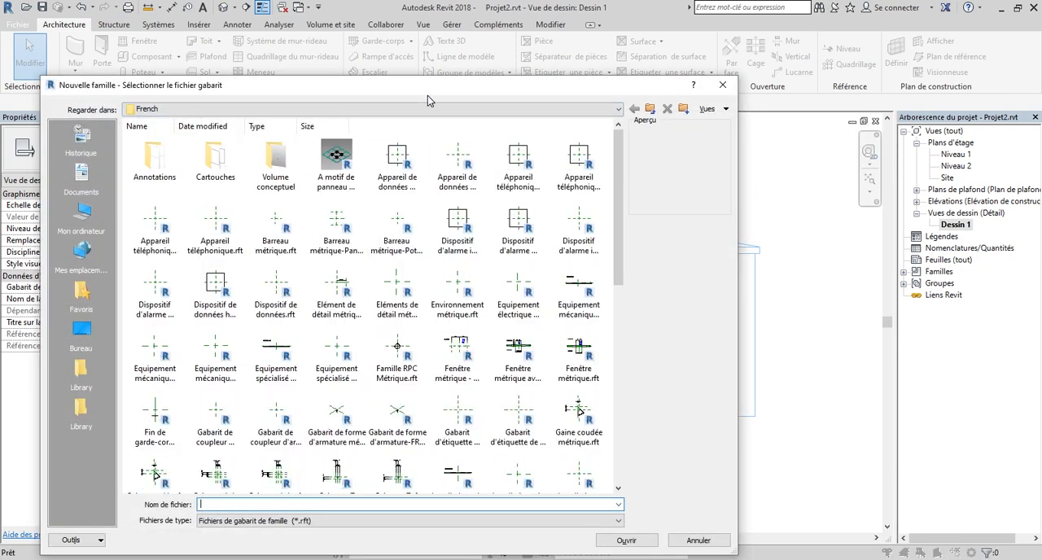
Create the new family from the Barreau métrique-Poteau.rft template.
left_click_drag(418, 91, 466, 88)
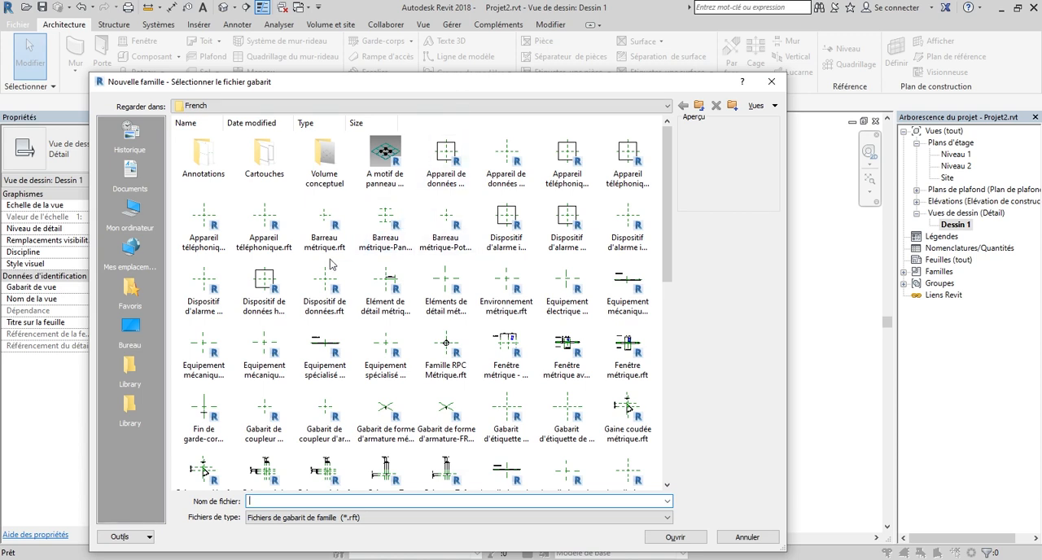
left_click(385, 233)
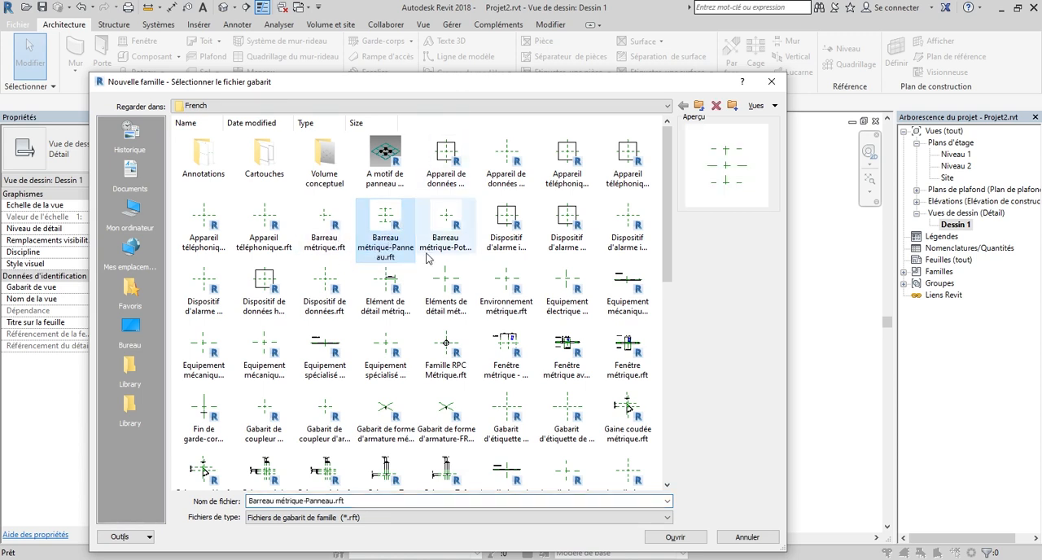
left_click(453, 246)
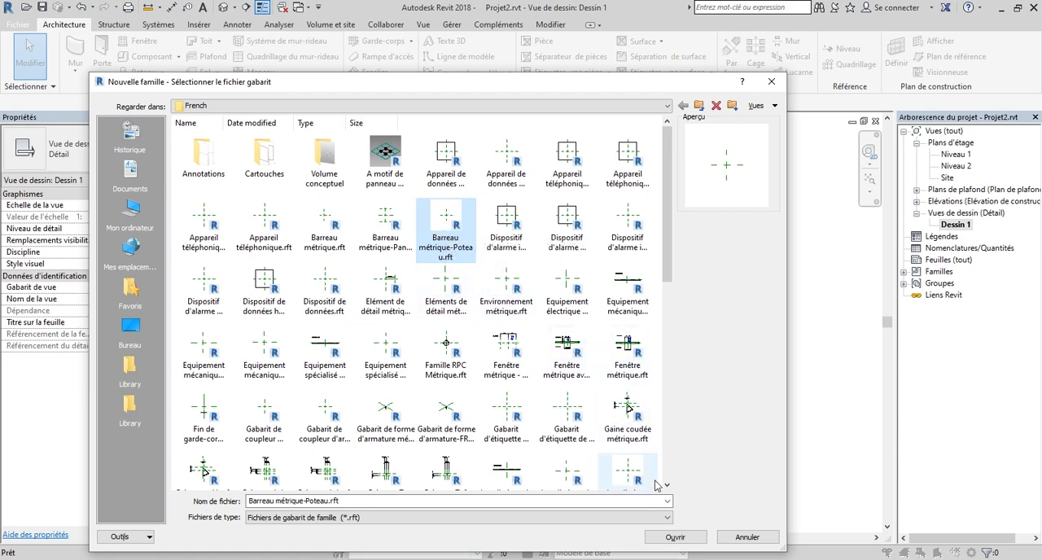
left_click(676, 542)
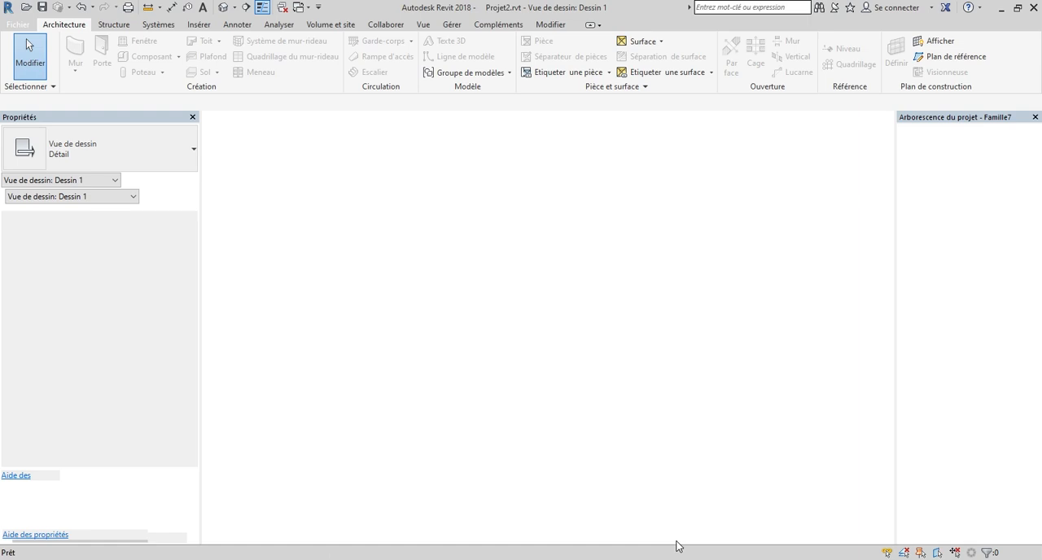
Expand the family's floor plans and select the Niveau de réf. view.
scroll(547, 316, "up", 2)
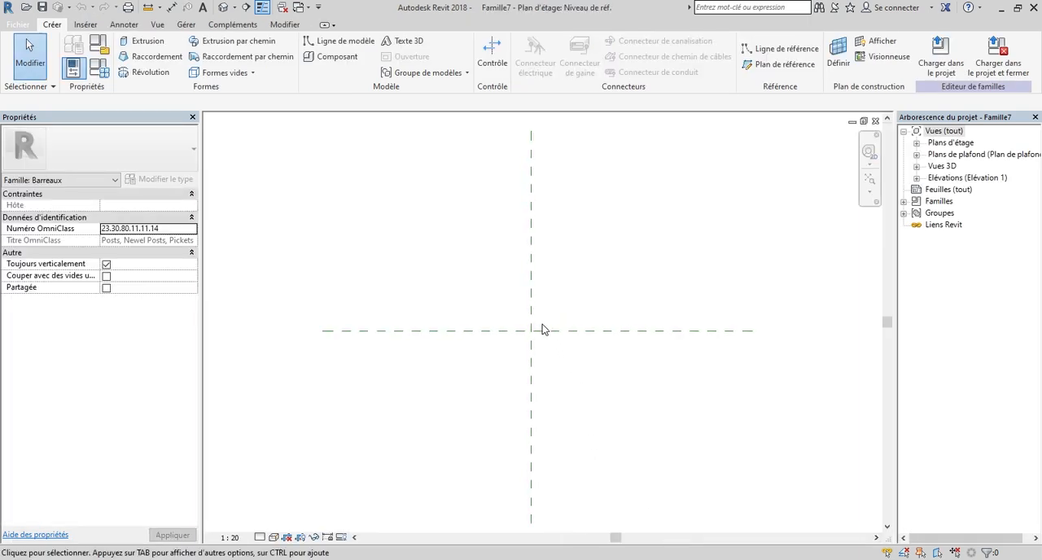
scroll(543, 330, "down", 1)
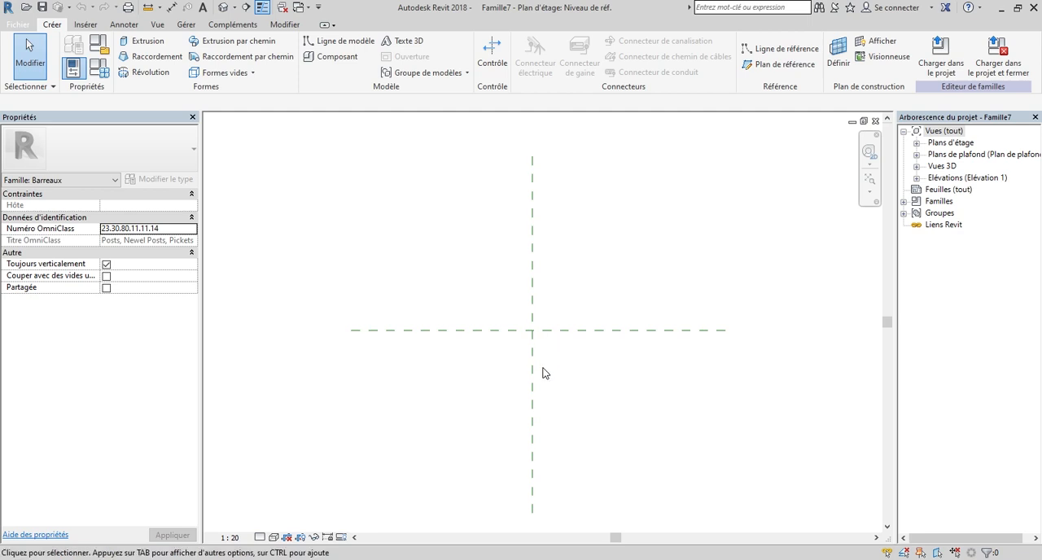
left_click(917, 143)
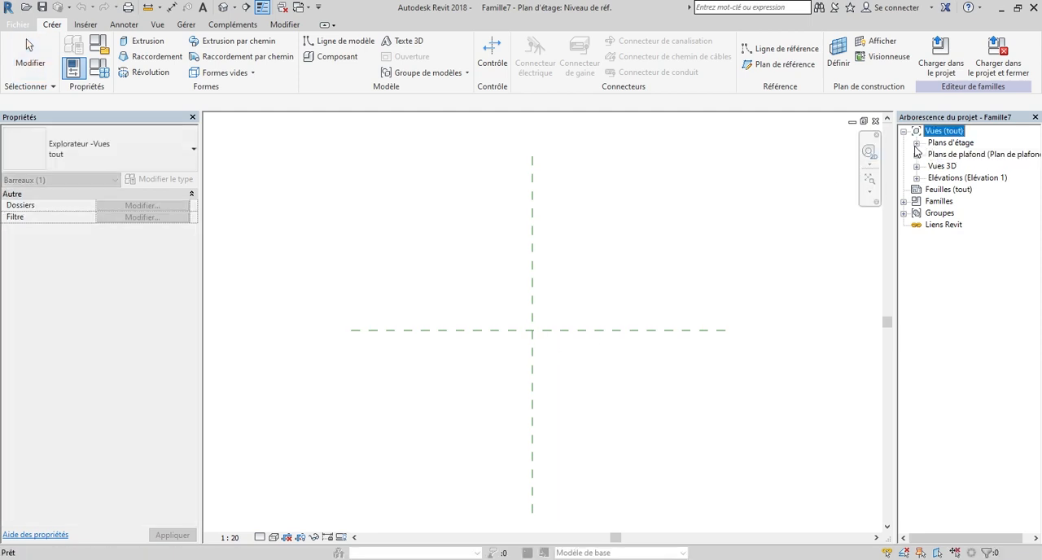
left_click(957, 156)
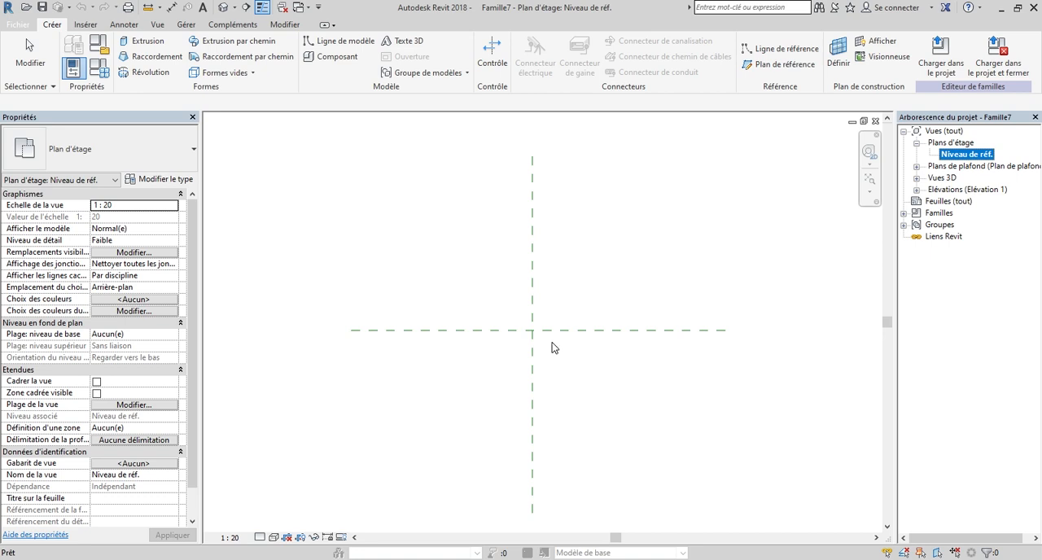
left_click(591, 262)
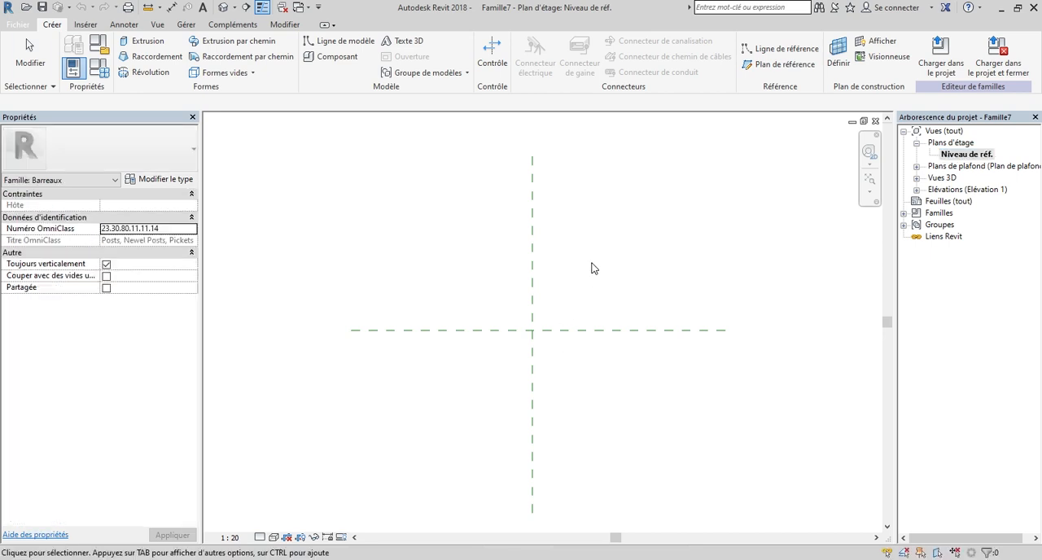
Set the family's length units to centimetres with 2 decimal places.
key("u")
key("n")
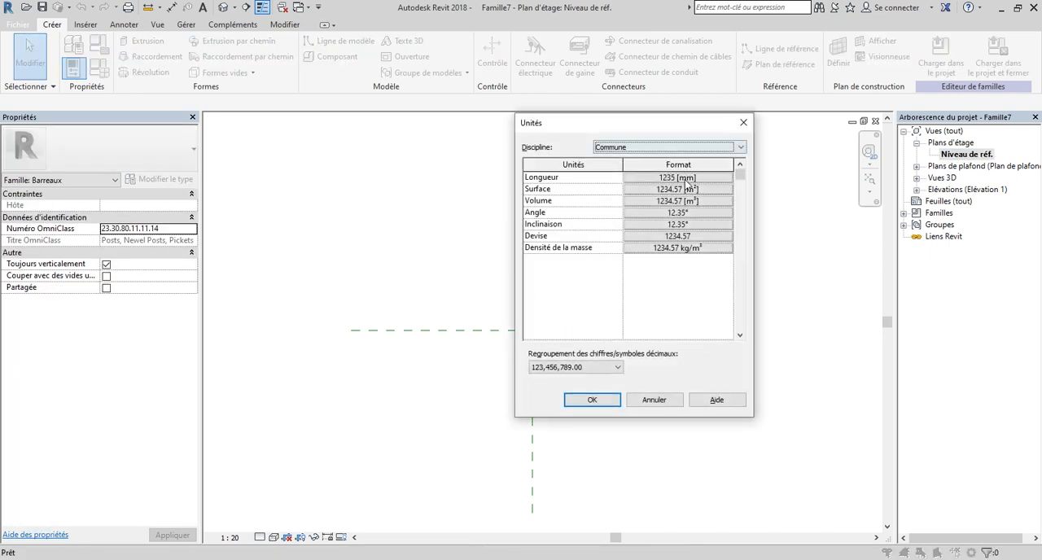
left_click(653, 178)
left_click(711, 284)
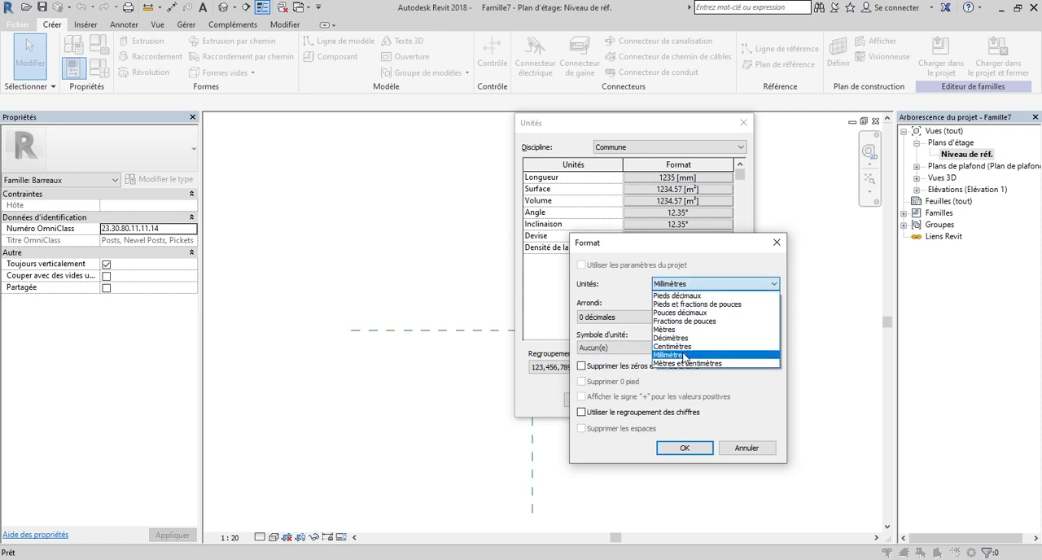
left_click(688, 355)
left_click(627, 317)
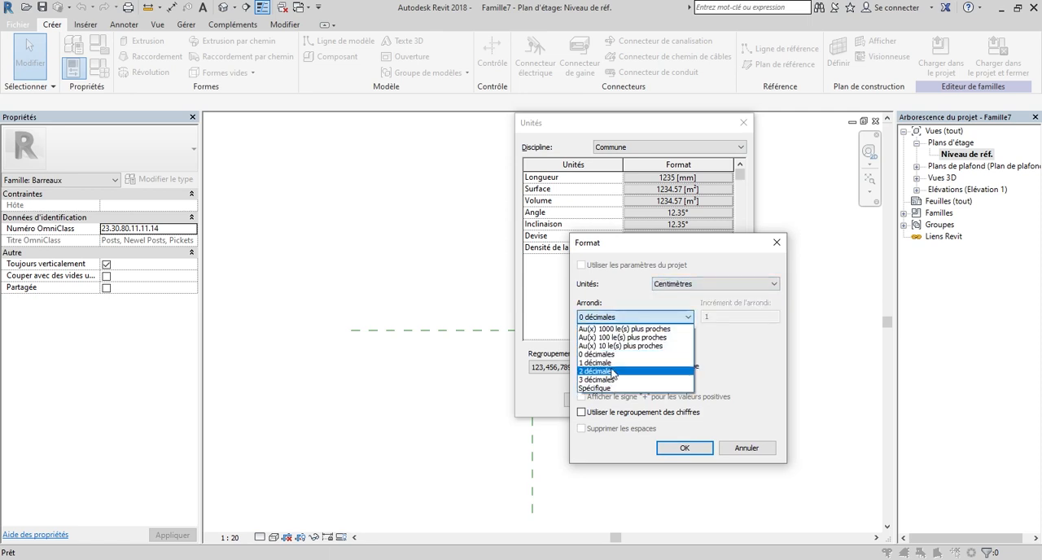
left_click(610, 372)
left_click(674, 449)
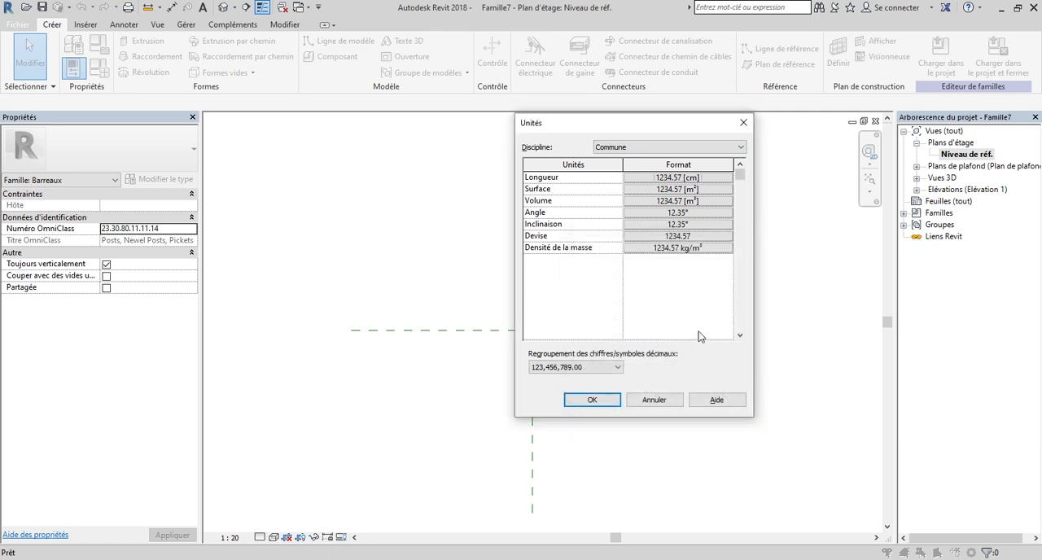
left_click(592, 399)
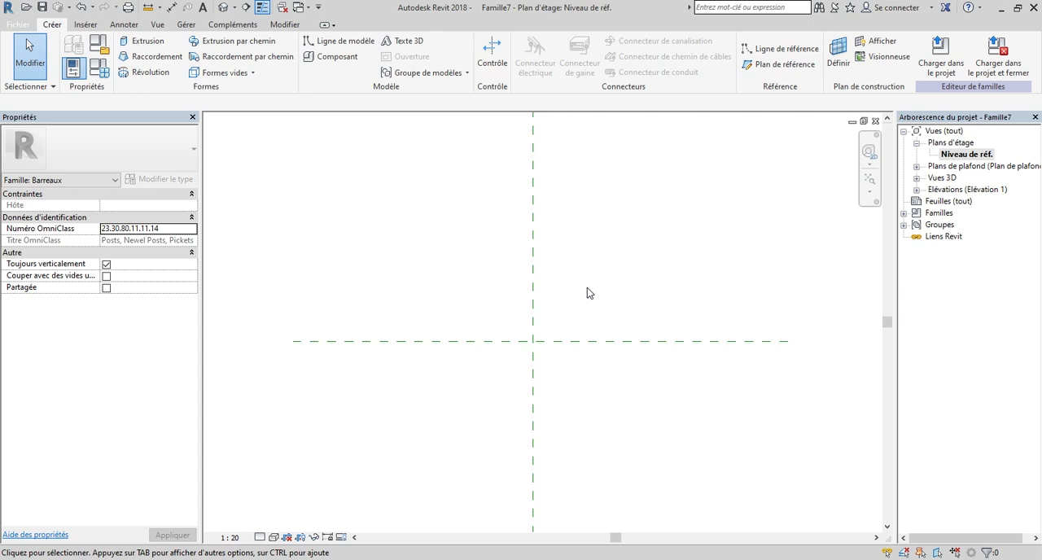
Start an extrusion and sketch a rectangle about 9.5 by 6 cm around the intersection of the reference planes.
left_click(140, 40)
left_click(530, 42)
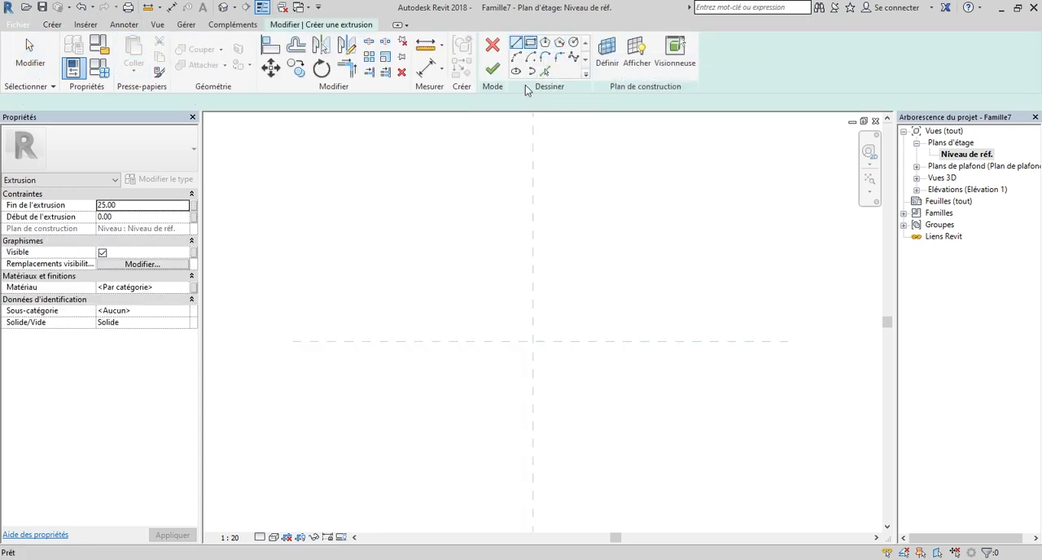
left_click(486, 311)
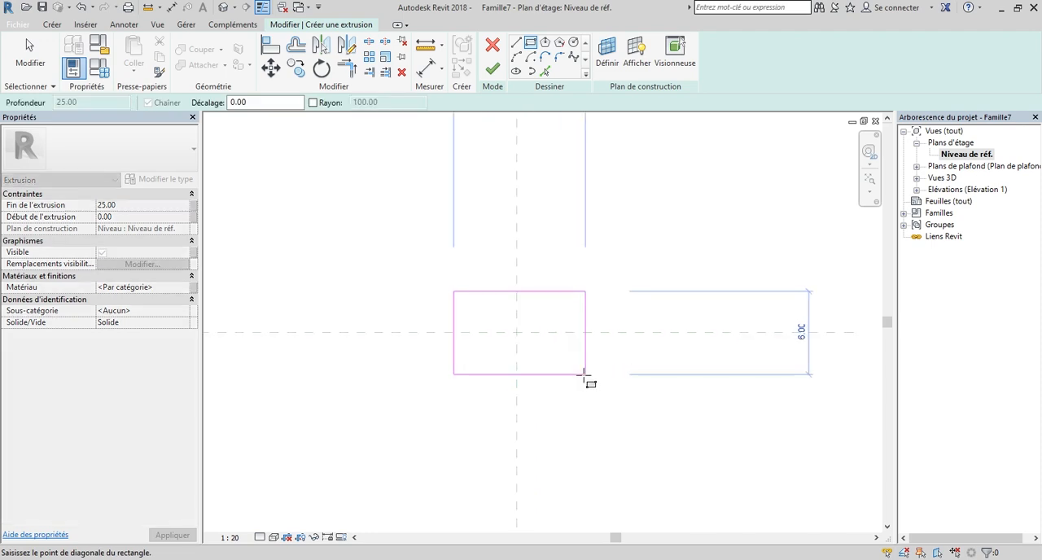
scroll(583, 375, "up", 2)
left_click(584, 372)
scroll(458, 333, "up", 2)
key("Escape")
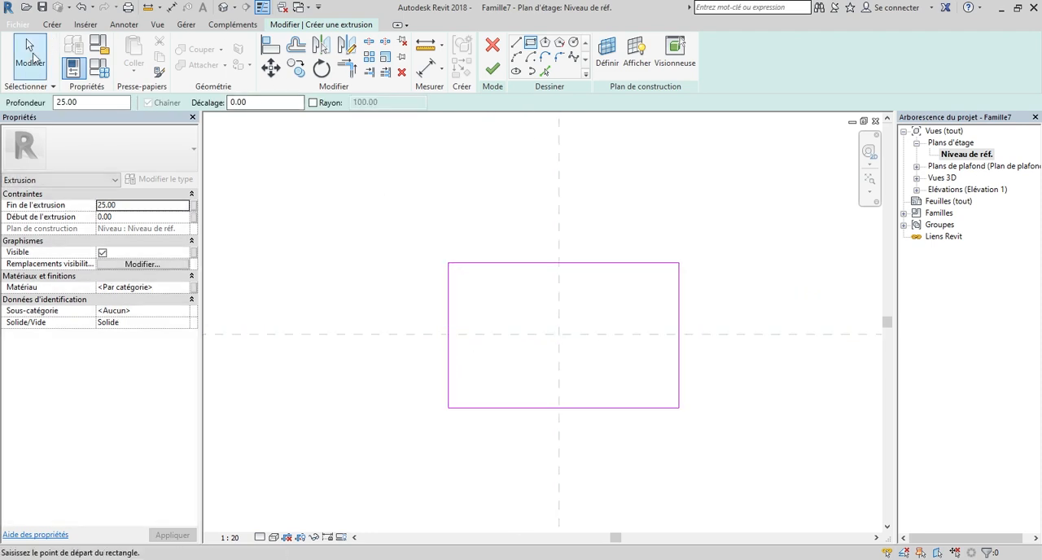
Set the distance from the rectangle's left edge to the vertical centre reference plane to 20 cm.
scroll(481, 342, "up", 2)
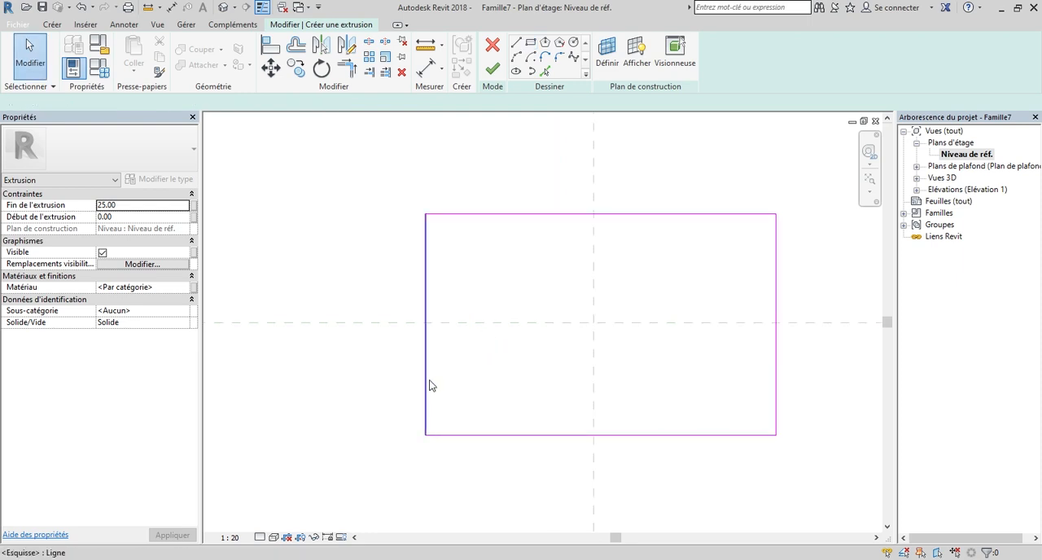
left_click(425, 385)
scroll(482, 334, "down", 2)
scroll(541, 260, "up", 1)
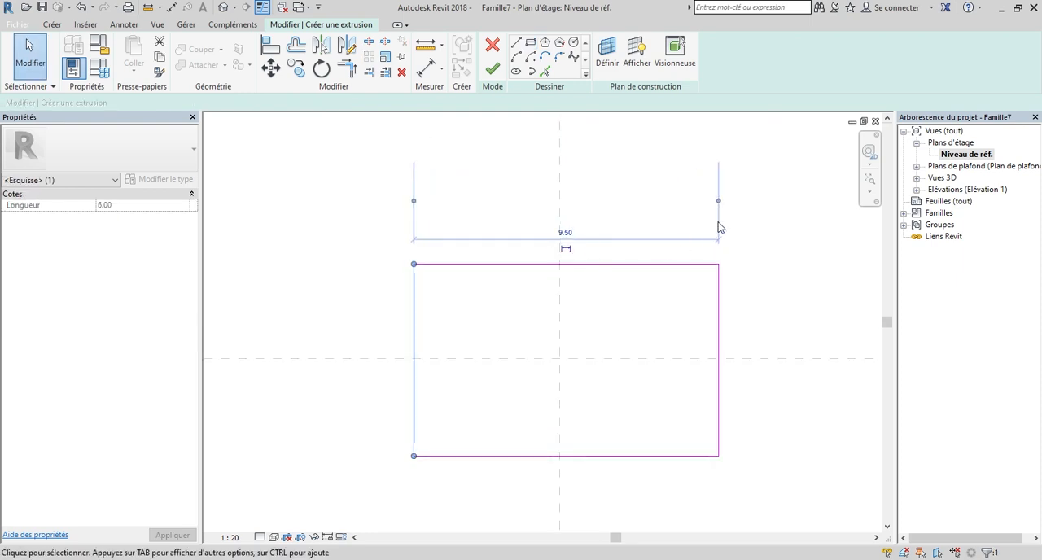
left_click_drag(572, 339, 559, 339)
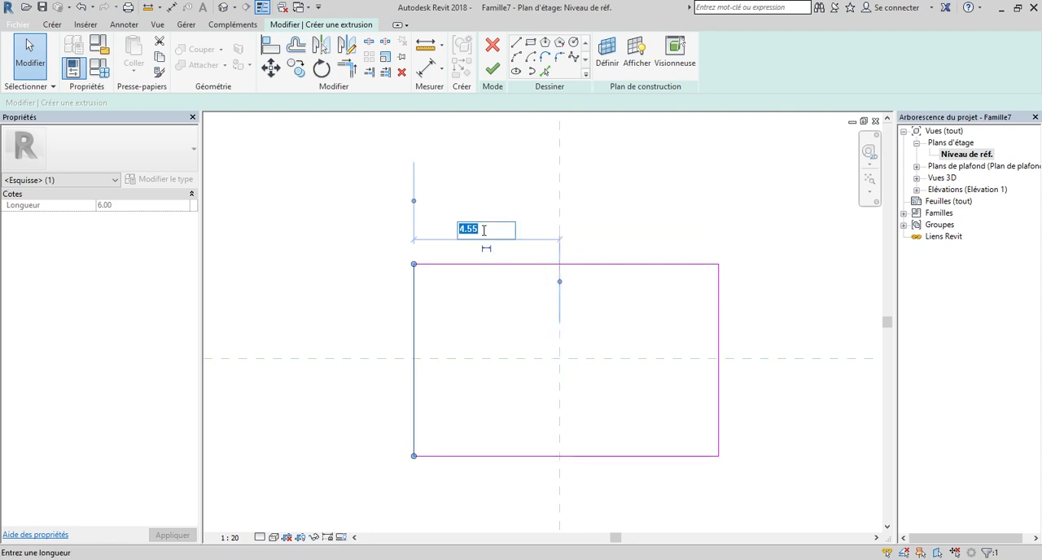
key("Return")
scroll(483, 235, "down", 2)
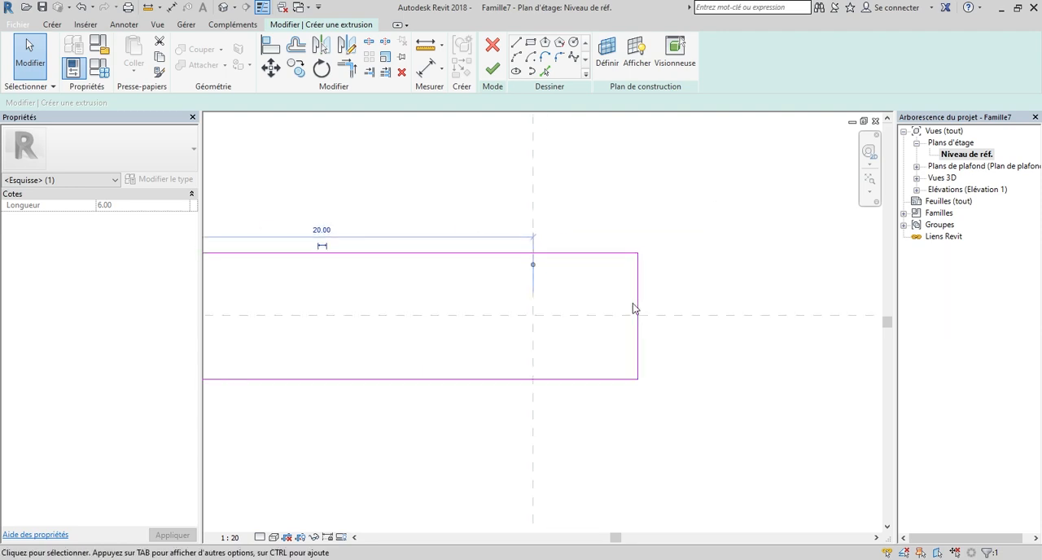
Set the distance from the rectangle's right edge to the vertical centre reference plane to 20 cm.
left_click(639, 305)
left_click(584, 402)
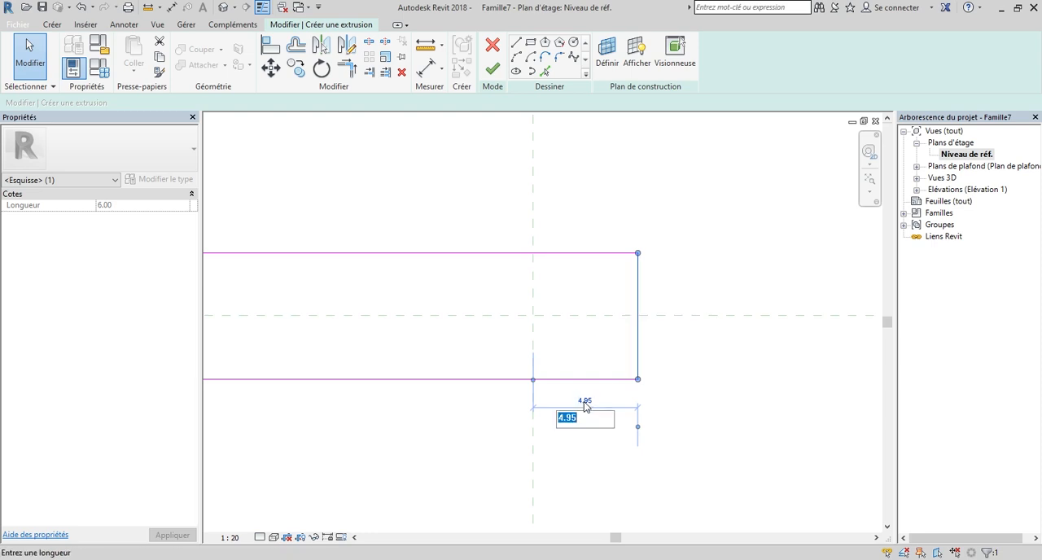
type("20")
key("Return")
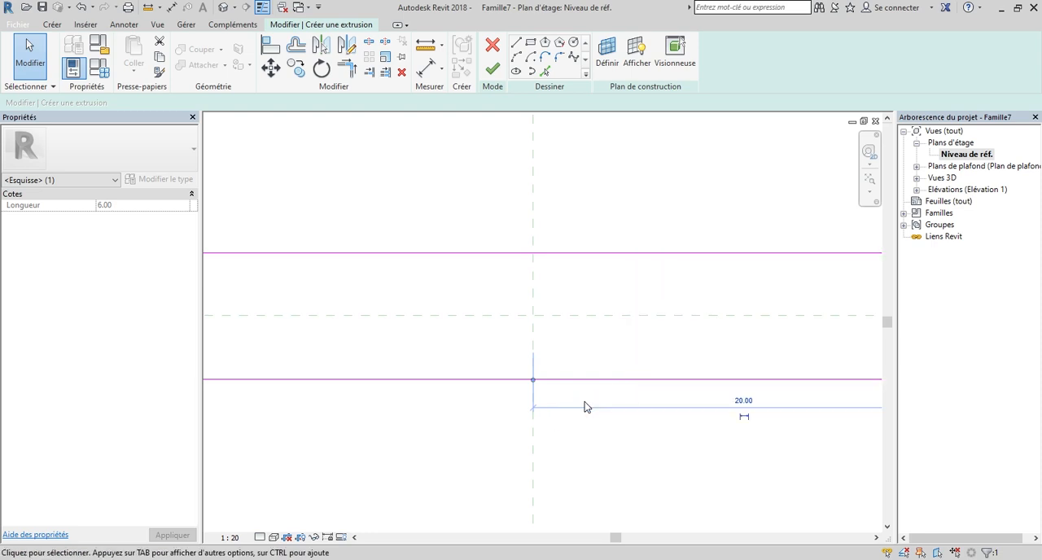
Set the distance from the rectangle's top edge to the horizontal centre reference plane to 20 cm.
scroll(584, 408, "down", 3)
scroll(698, 370, "up", 2)
scroll(603, 330, "up", 1)
left_click(602, 330)
scroll(602, 330, "down", 4)
scroll(741, 336, "up", 3)
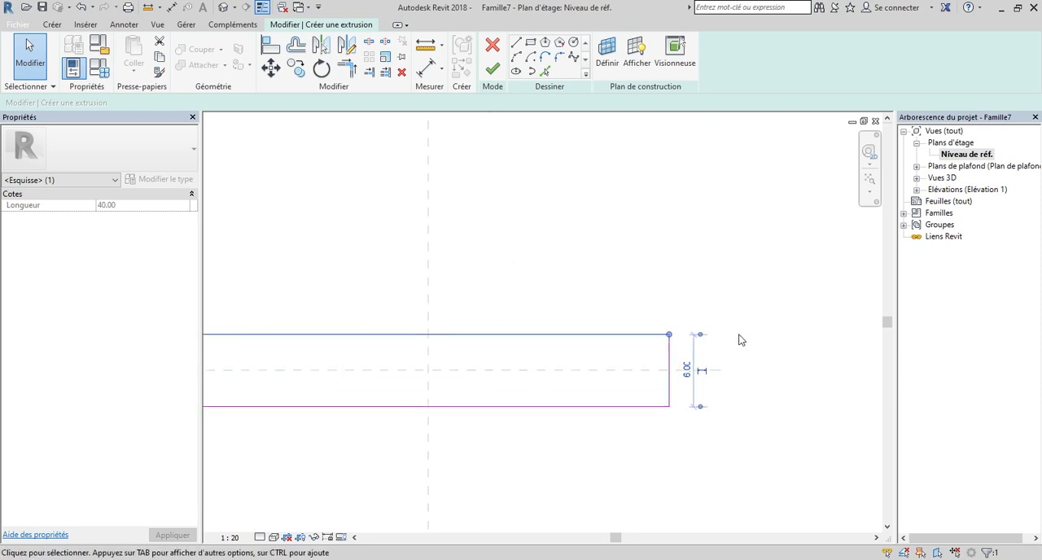
left_click_drag(591, 404, 590, 390)
left_click(663, 361)
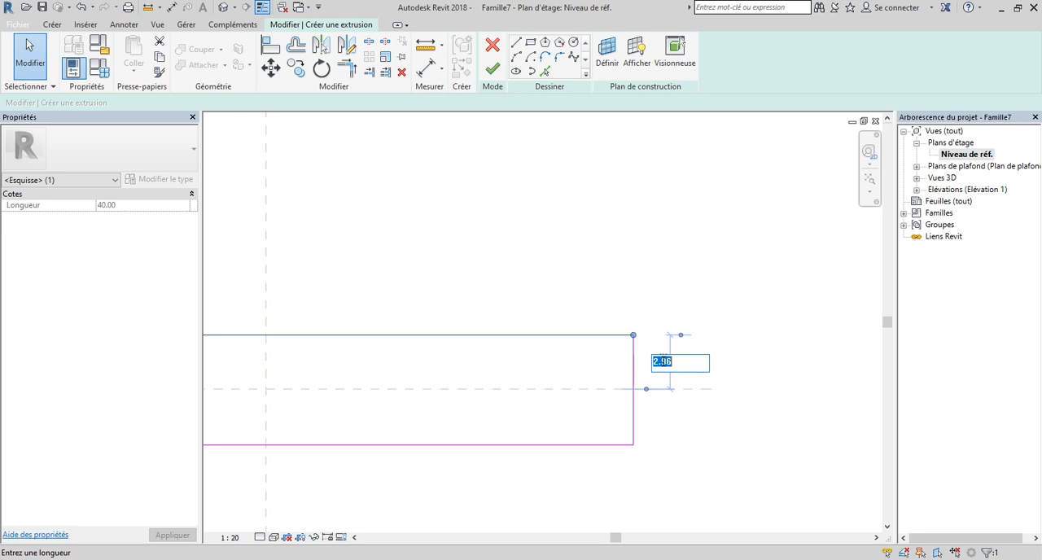
type("20")
key("Return")
Make the rectangle 40 cm high by moving its bottom edge, and finish the extrusion sketch.
scroll(662, 366, "down", 3)
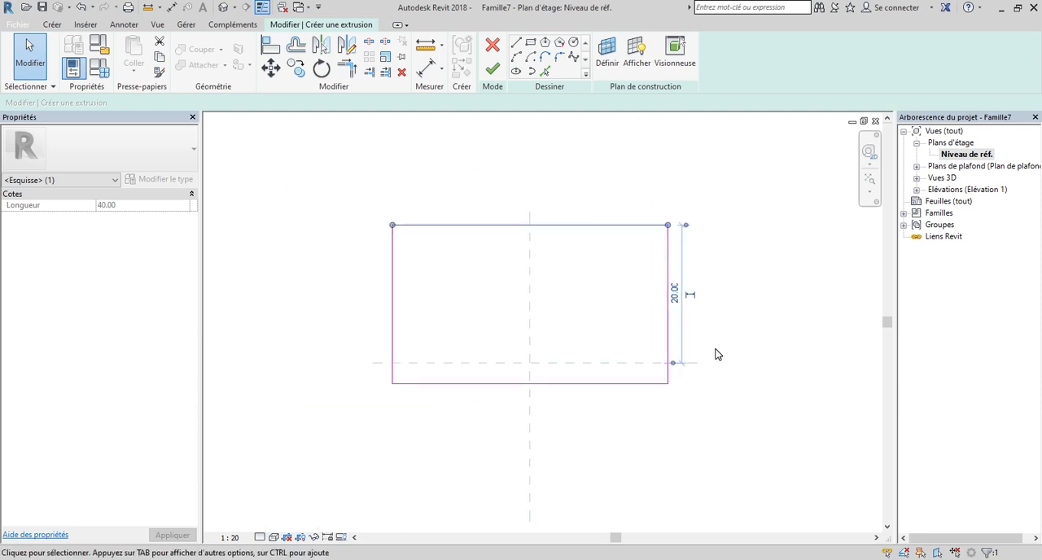
left_click(642, 384)
scroll(631, 394, "up", 1)
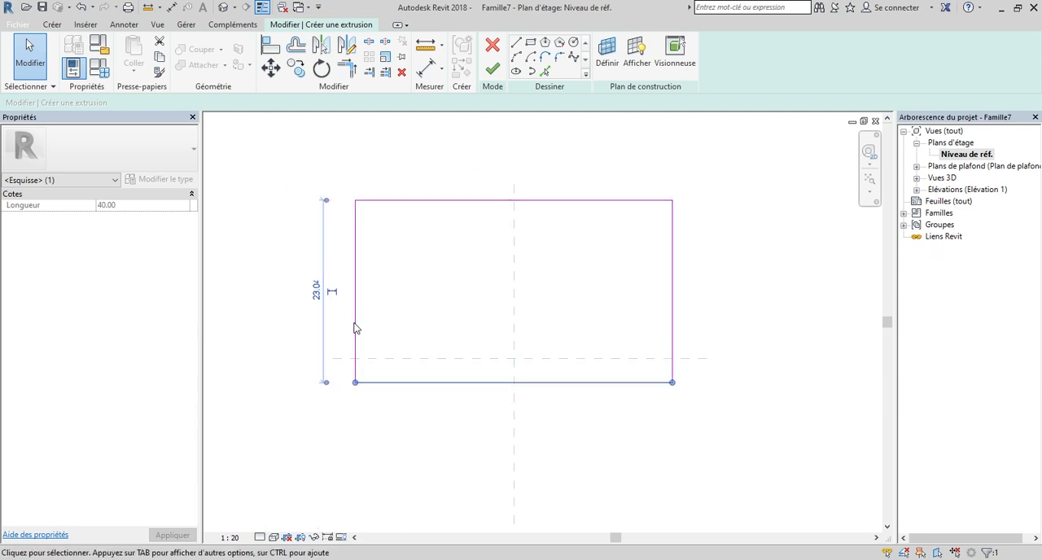
left_click(314, 290)
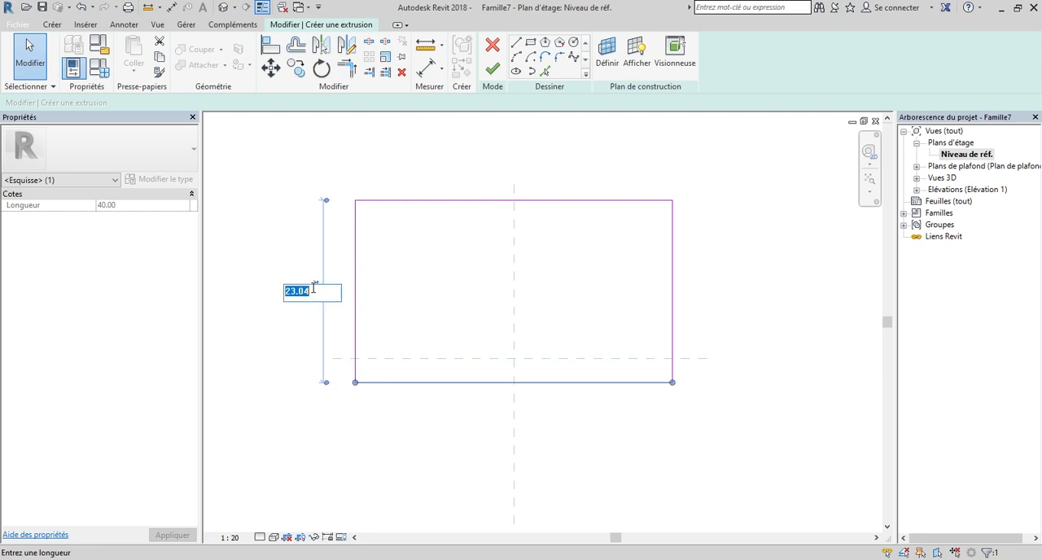
key("Return")
scroll(400, 291, "down", 4)
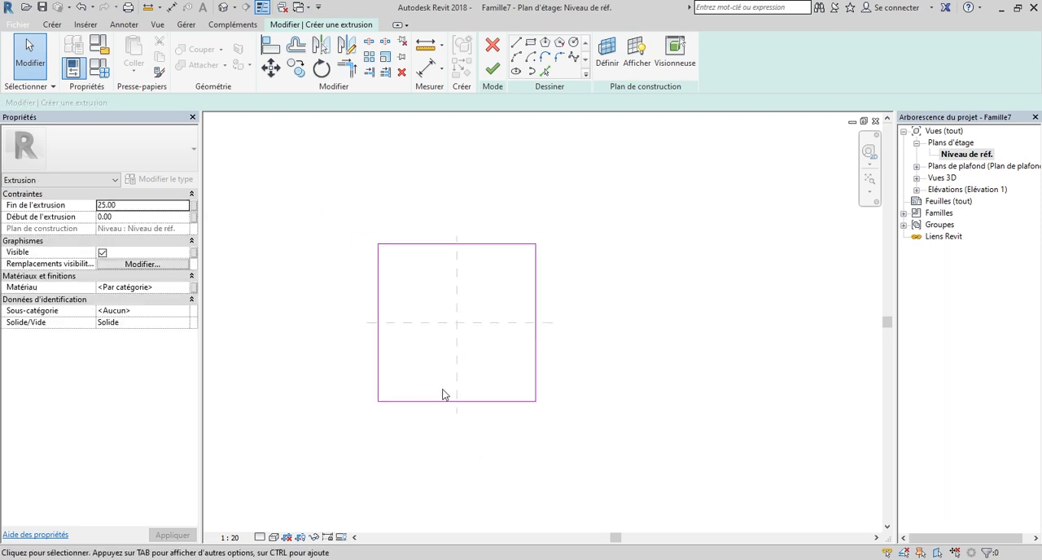
scroll(631, 300, "down", 1)
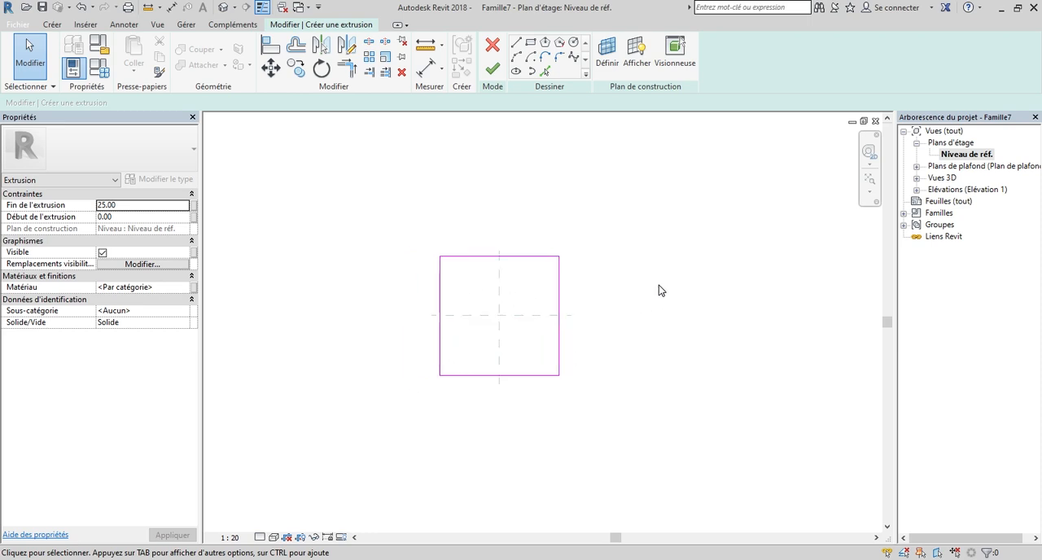
left_click(496, 75)
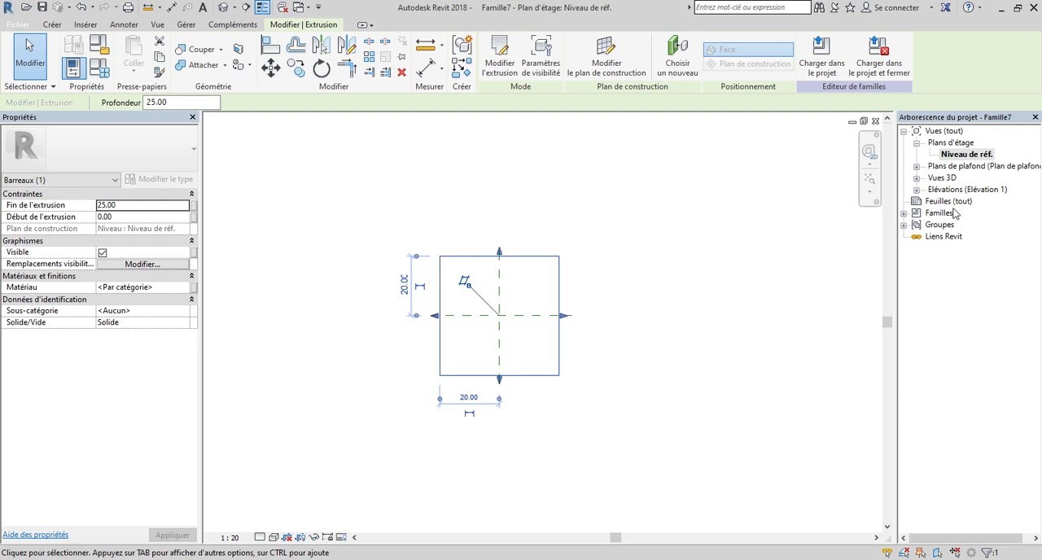
Open the Droite elevation view and deselect the extrusion.
double_click(948, 190)
double_click(953, 225)
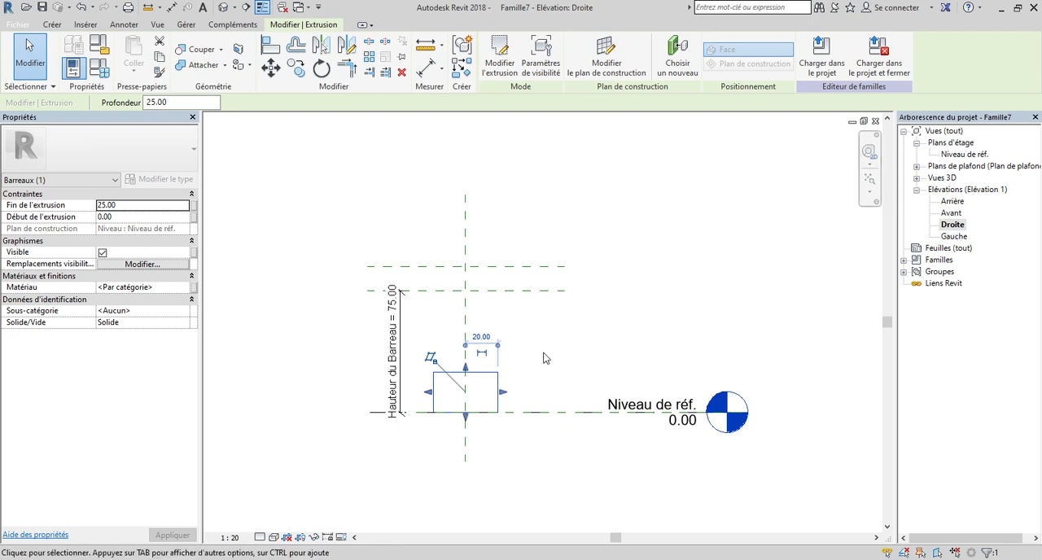
middle_click_drag(458, 377, 504, 394)
scroll(504, 397, "down", 1)
scroll(480, 414, "up", 1)
scroll(490, 391, "down", 3)
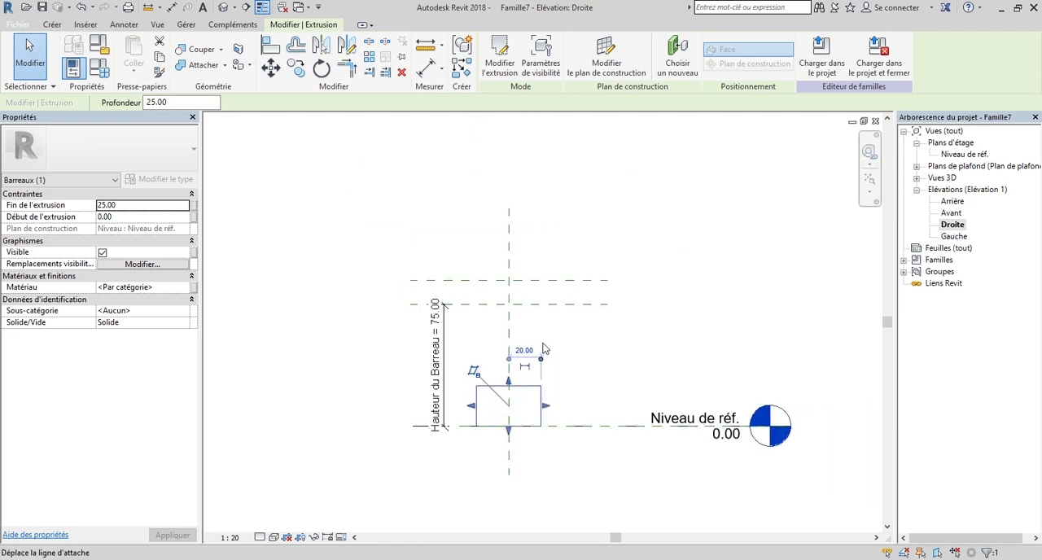
scroll(570, 363, "up", 2)
scroll(575, 362, "up", 1)
left_click(583, 362)
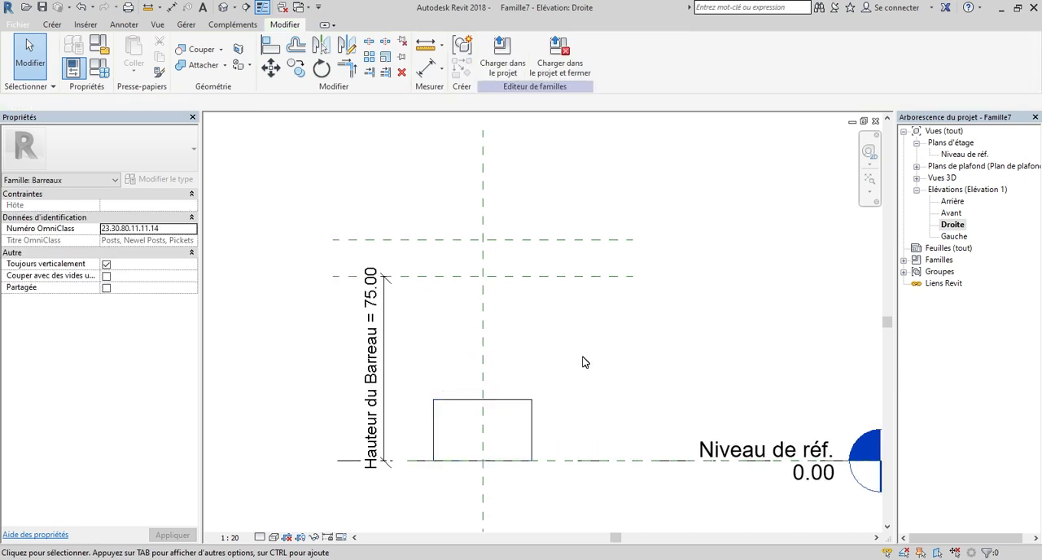
scroll(583, 362, "down", 1)
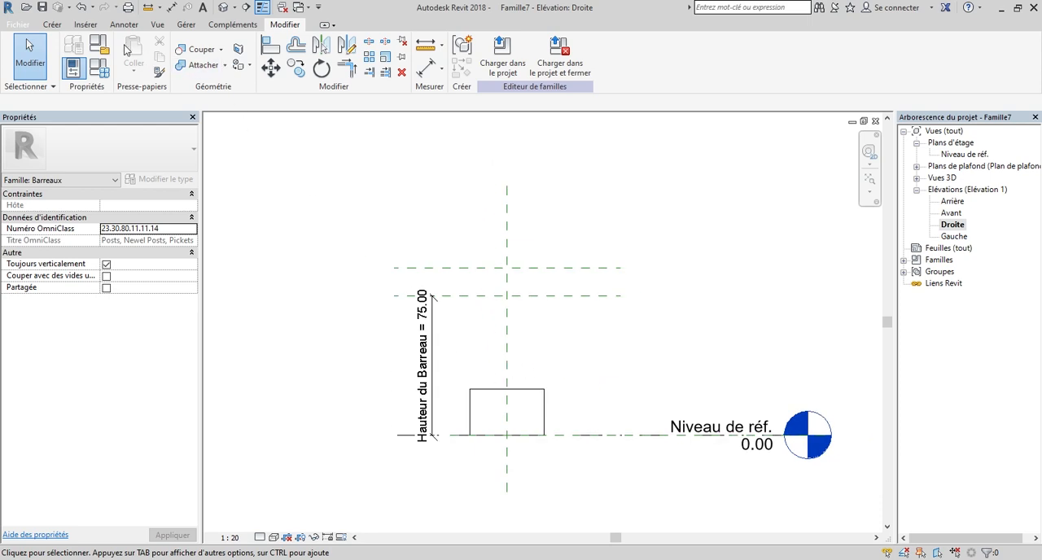
Try to import Esquisse Cloture CADDETB.dwg from Documents into the Droite elevation with Manuel - Origine positioning.
left_click(83, 25)
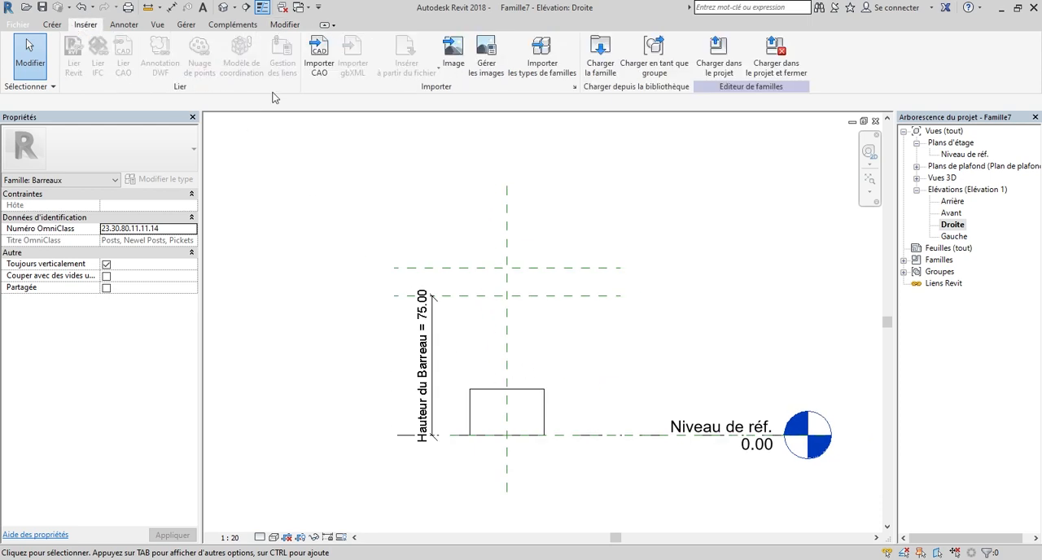
left_click(317, 55)
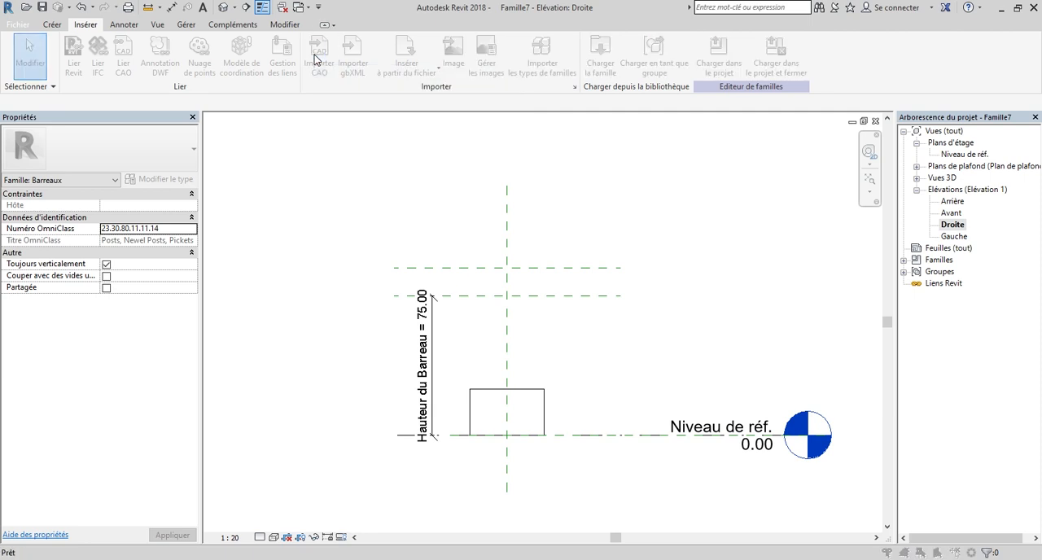
left_click_drag(421, 110, 420, 104)
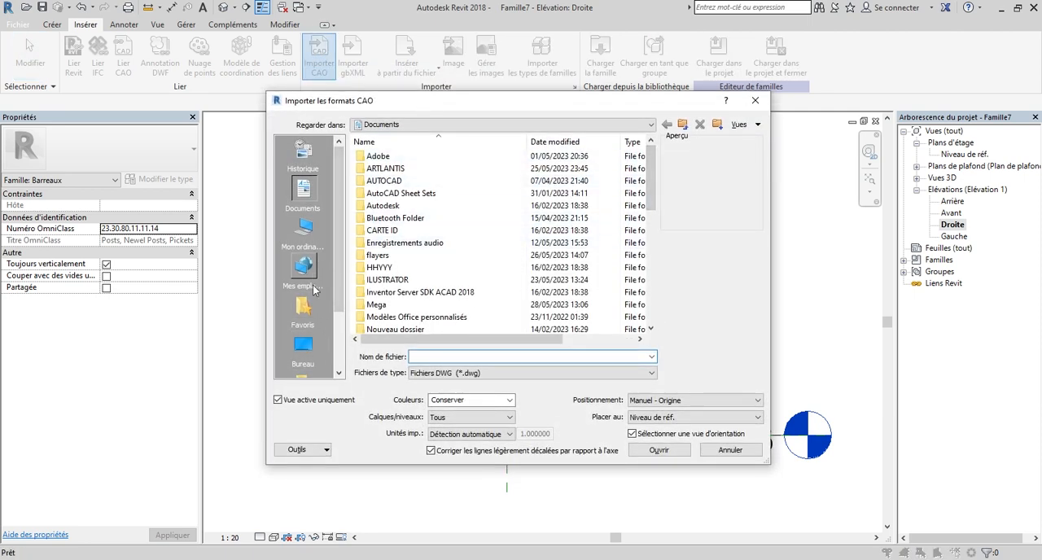
left_click(300, 240)
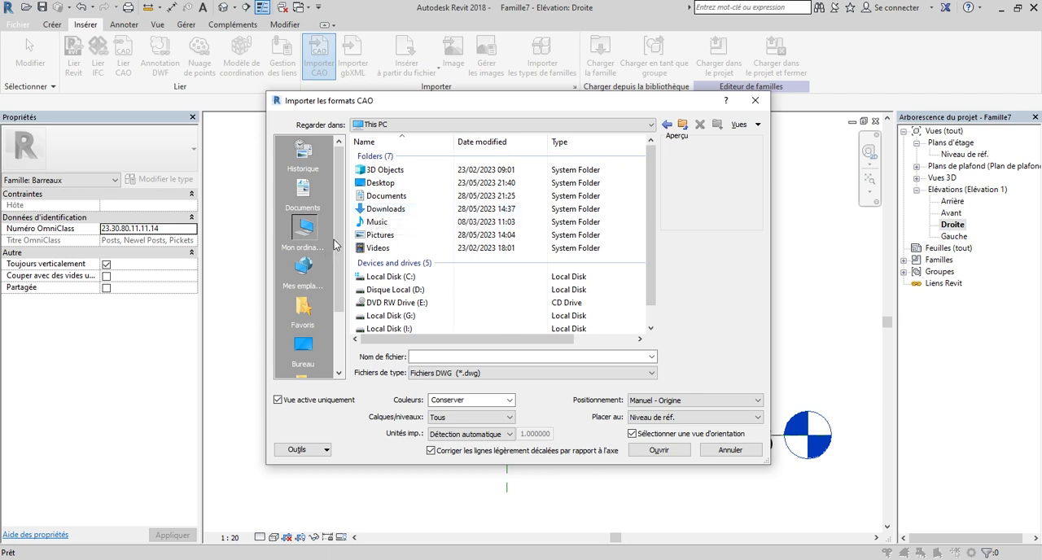
left_click(303, 194)
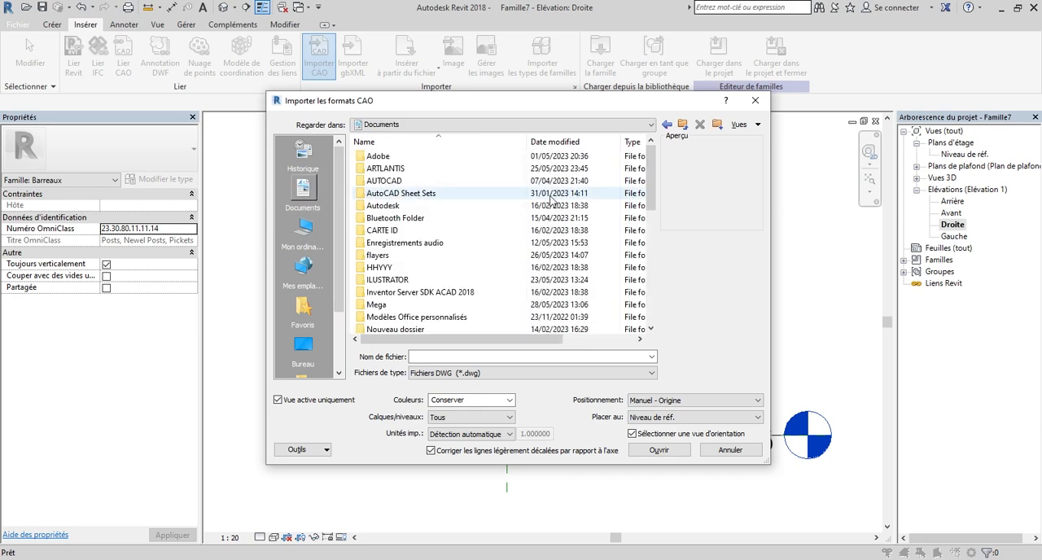
scroll(634, 283, "down", 8)
scroll(634, 282, "down", 1)
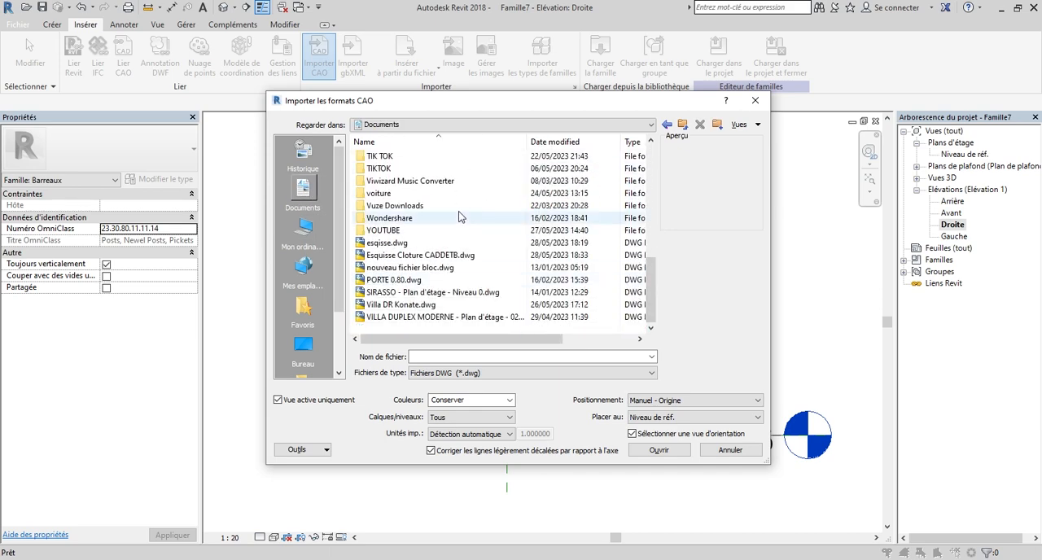
left_click(420, 254)
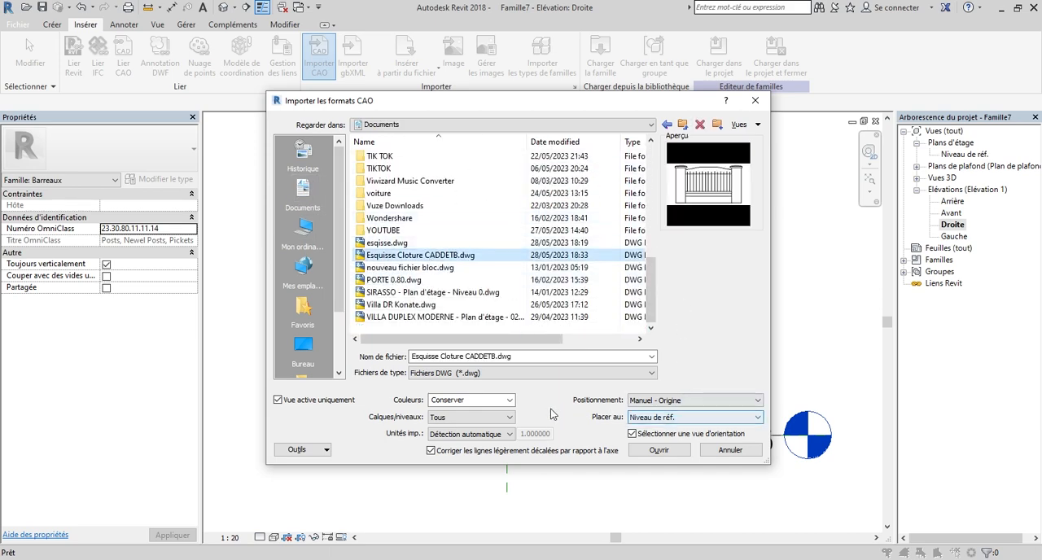
left_click(664, 403)
left_click(674, 429)
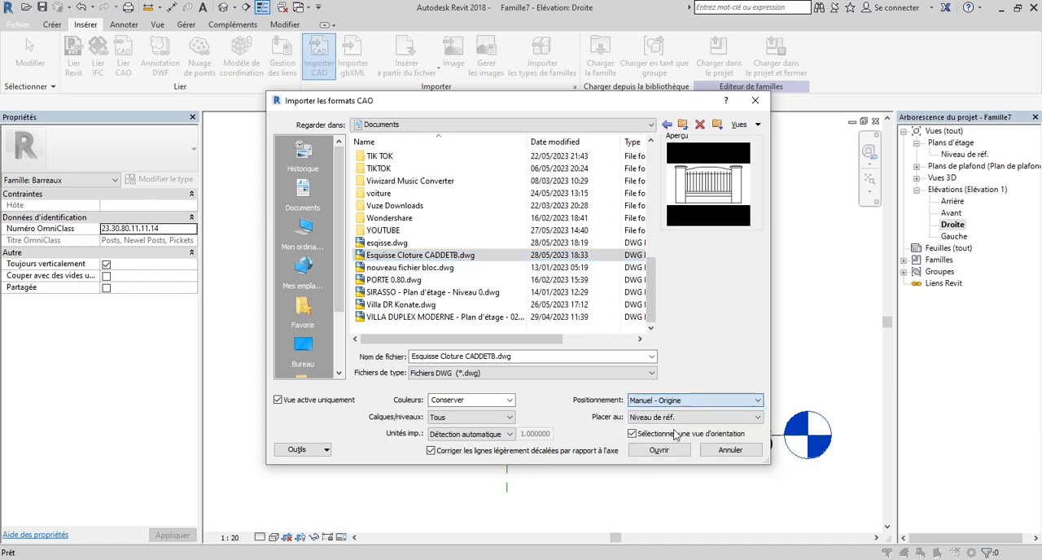
left_click(656, 449)
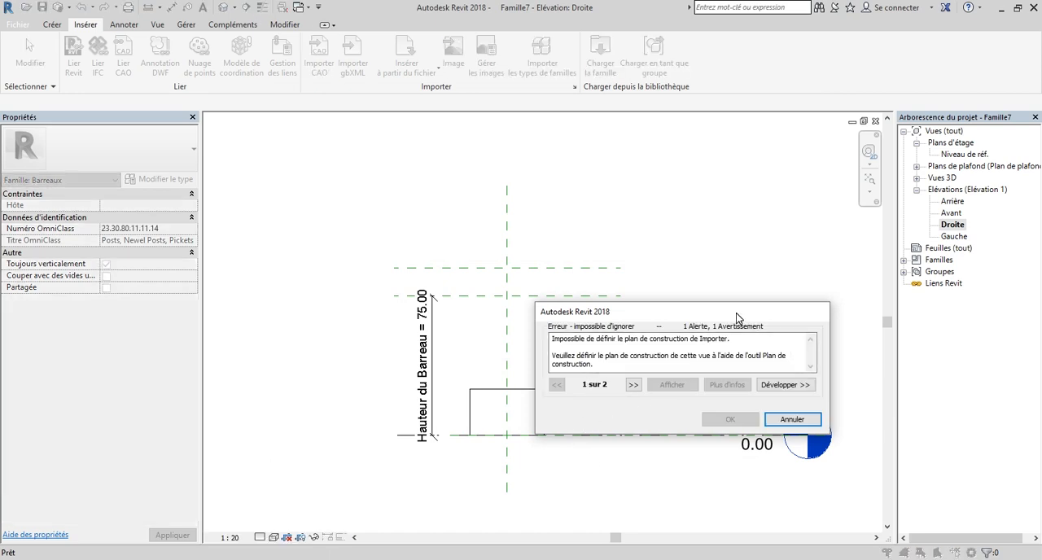
left_click_drag(736, 313, 725, 275)
left_click(778, 382)
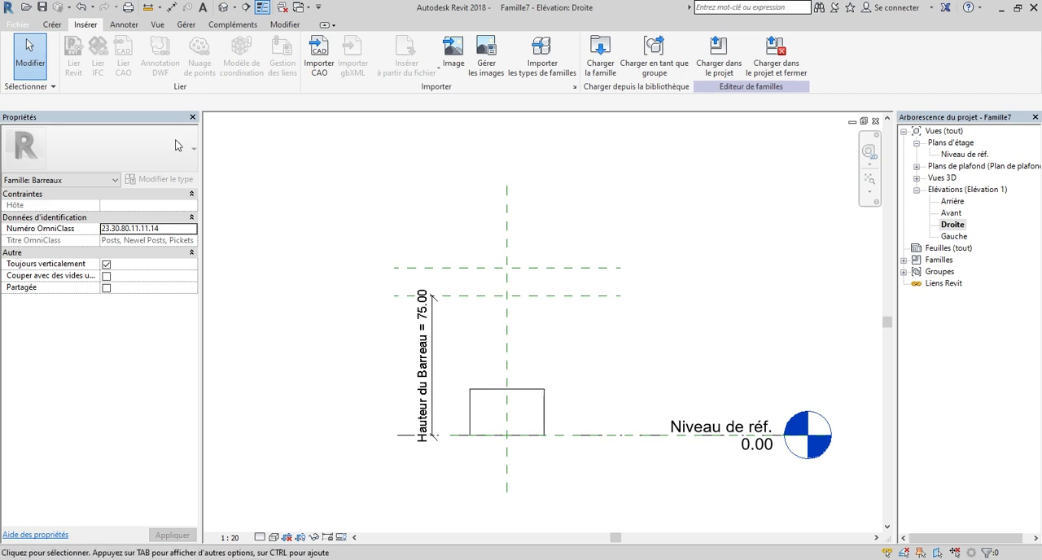
Set the elevation's work plane to Plan de référence : Centre (gauche/droite).
left_click(52, 27)
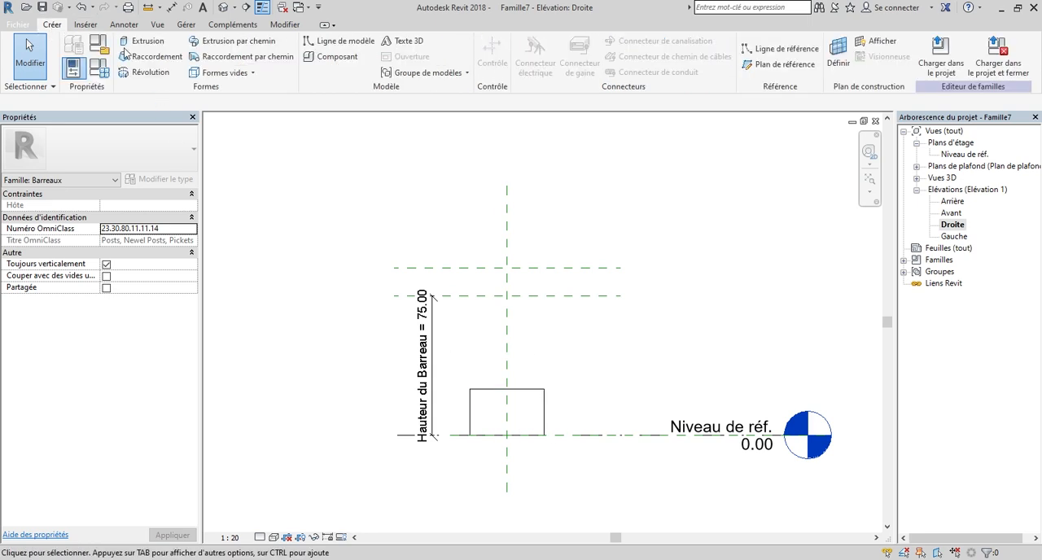
left_click(840, 56)
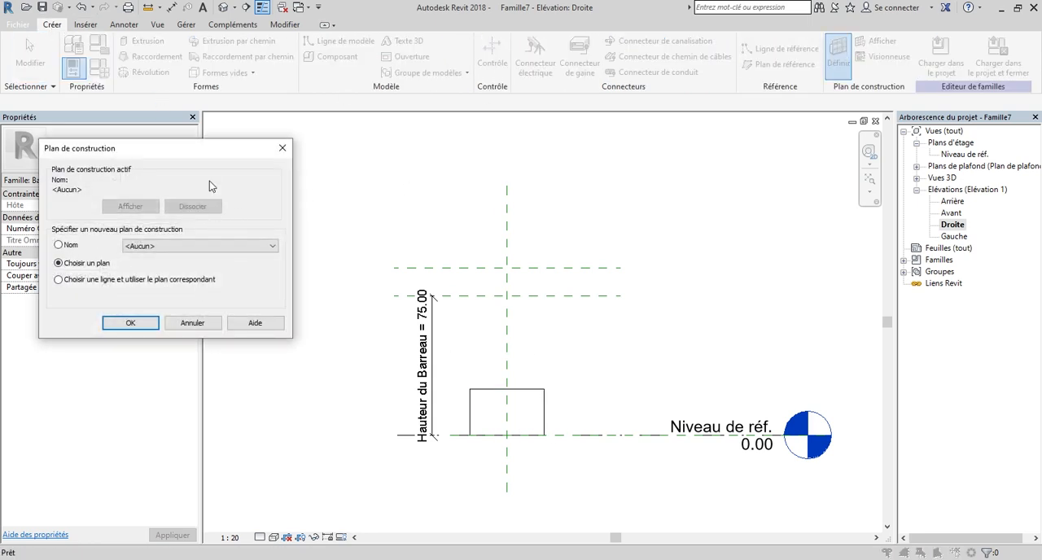
left_click_drag(240, 157, 395, 175)
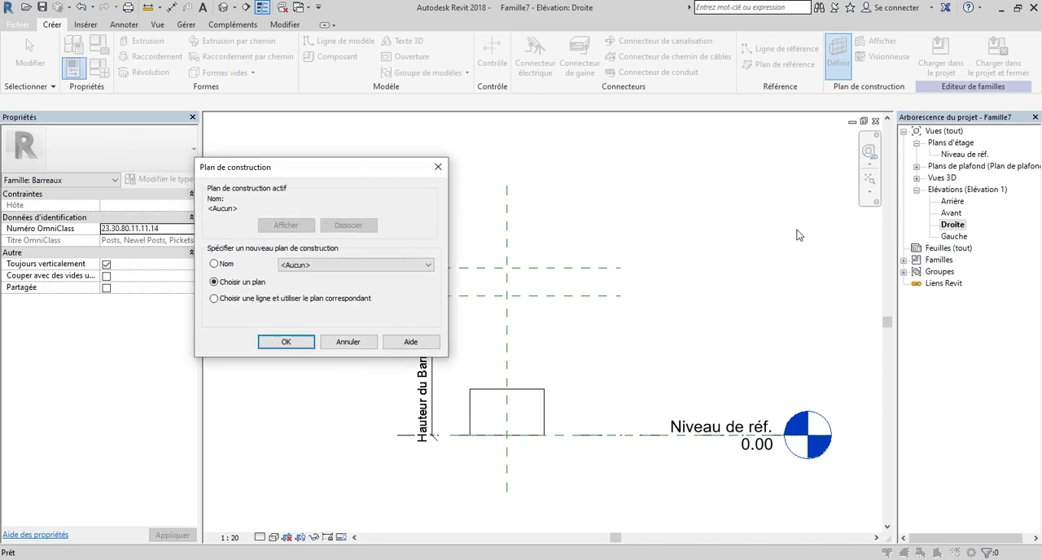
left_click(404, 262)
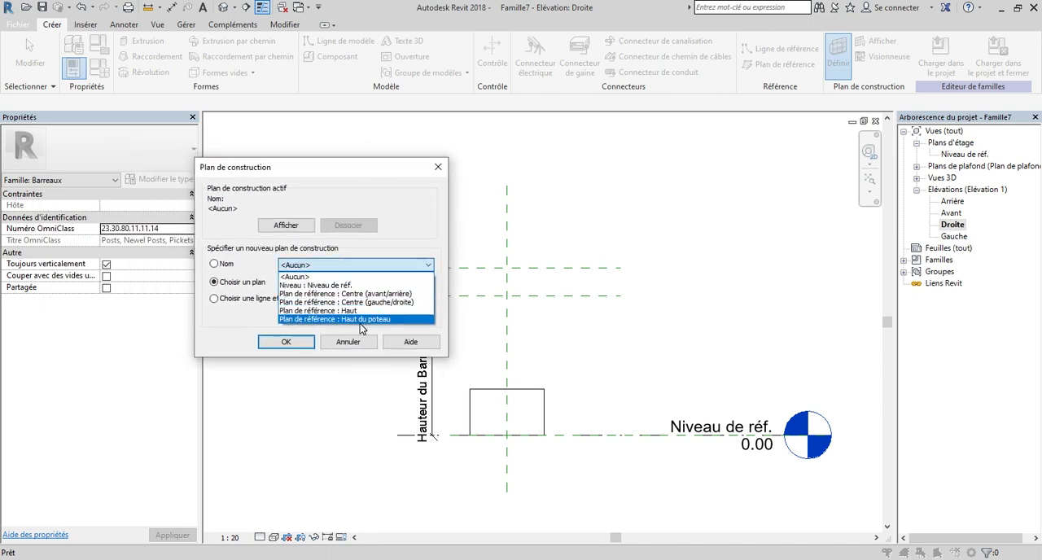
left_click(376, 302)
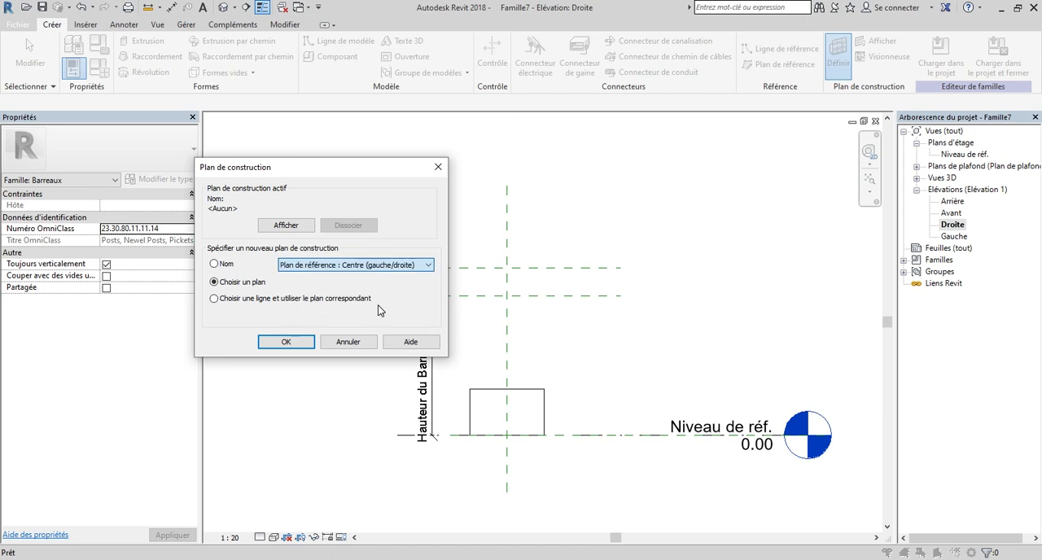
left_click(286, 342)
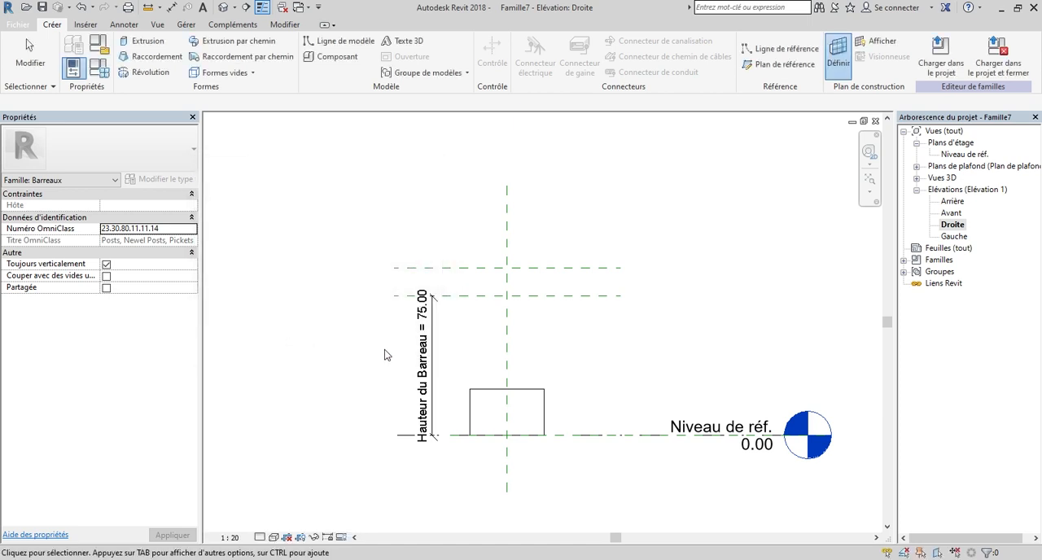
Import Esquisse Cloture CADDETB.dwg with Manuel - Origine positioning and place it in the Droite elevation near the post extrusion.
left_click(82, 27)
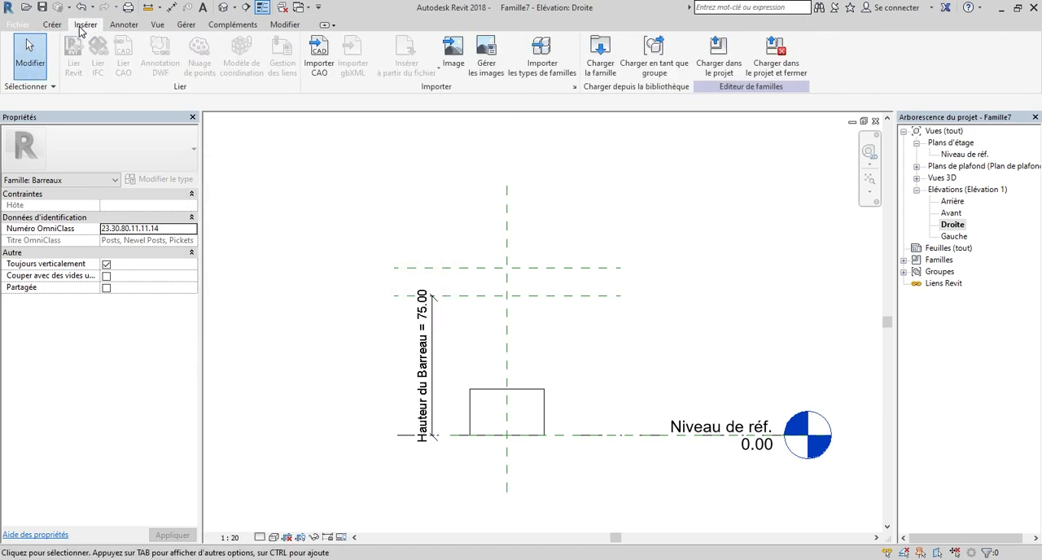
left_click(317, 47)
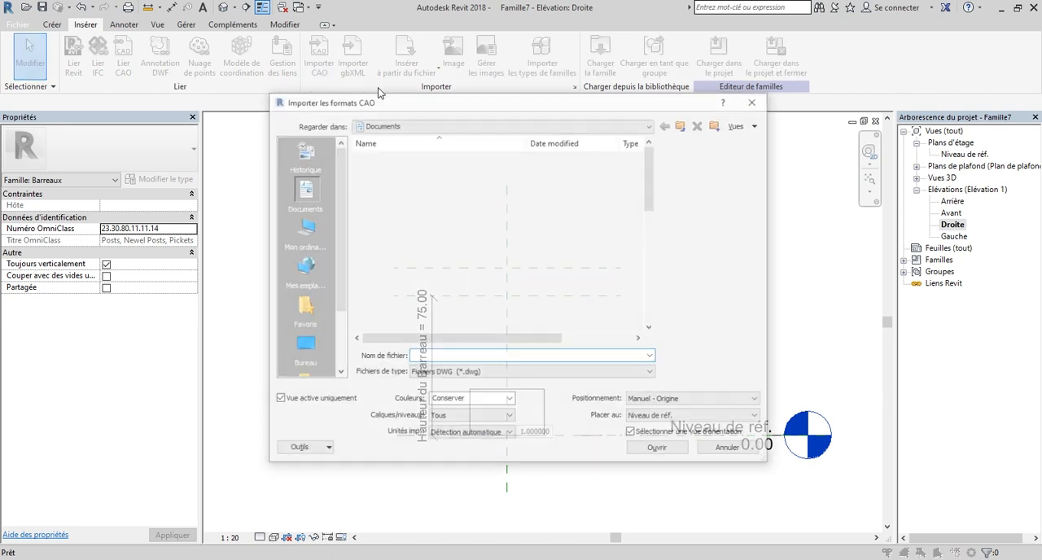
left_click_drag(651, 167, 651, 285)
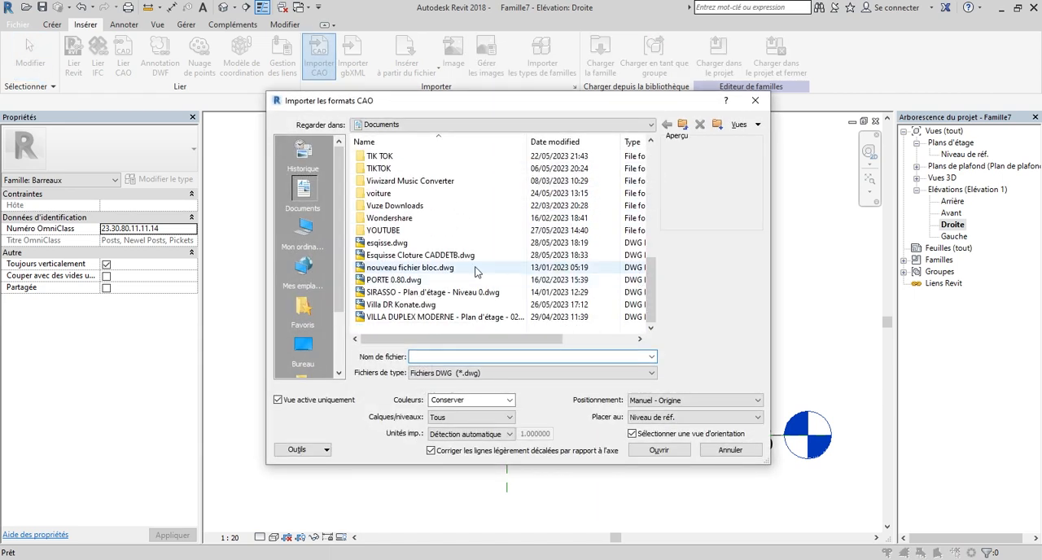
left_click(421, 256)
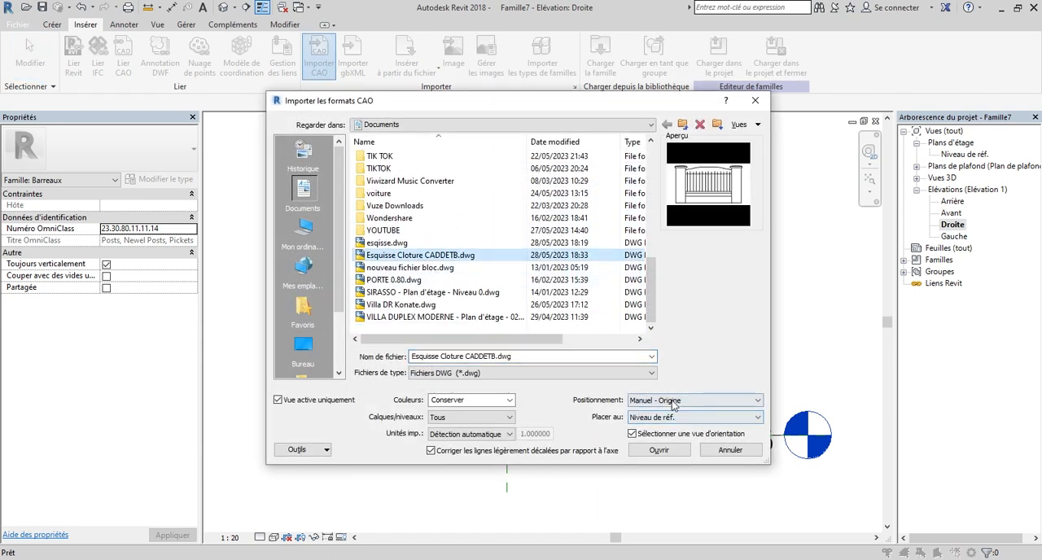
left_click(657, 450)
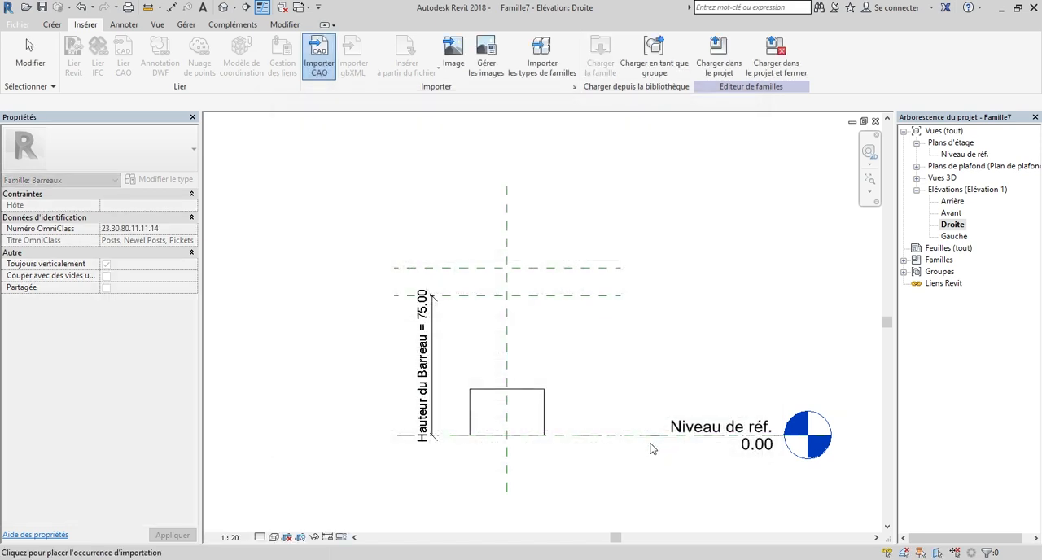
scroll(574, 327, "down", 5)
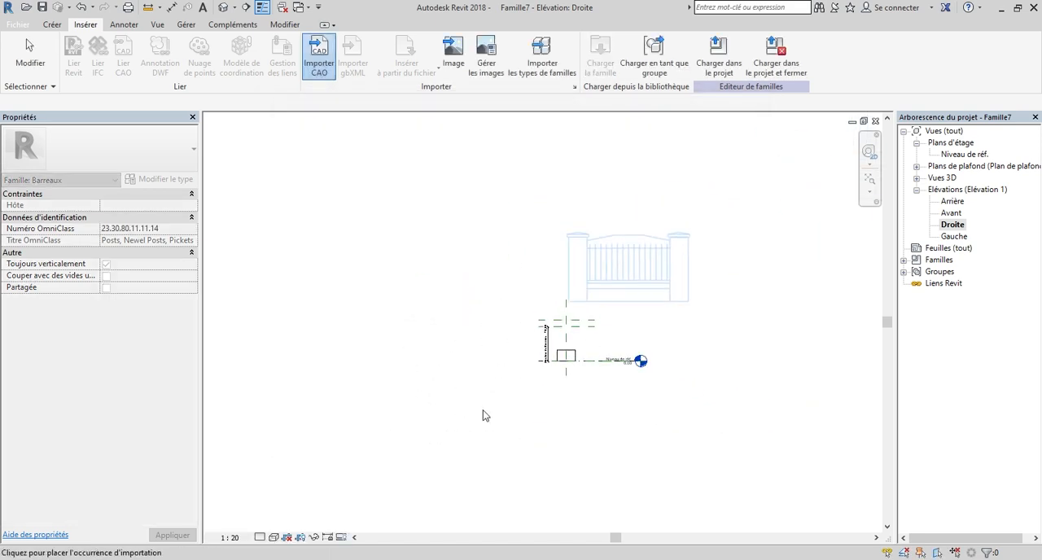
scroll(456, 417, "up", 5)
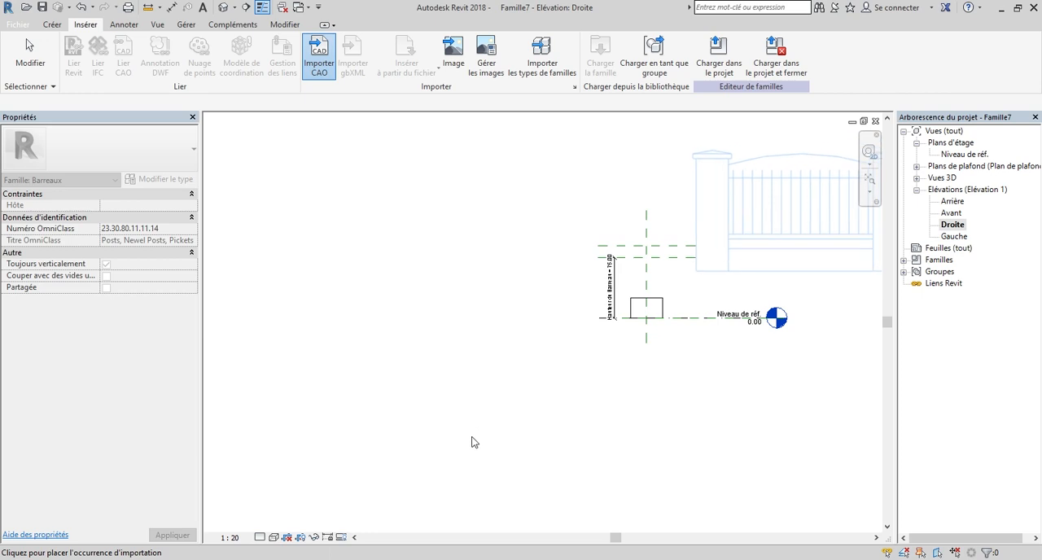
left_click(472, 440)
scroll(711, 249, "up", 6)
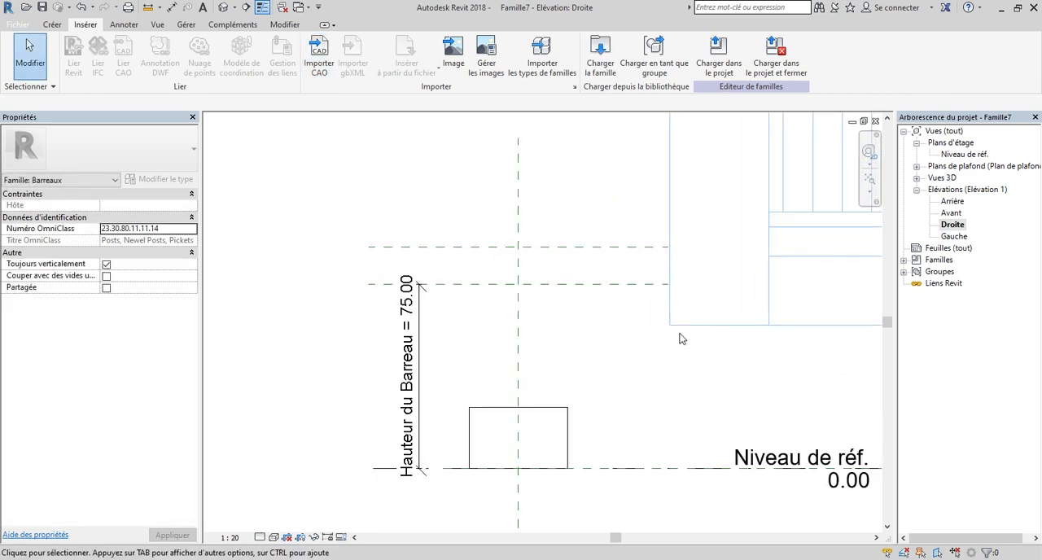
Move the imported fence sketch so its first pillar's lower outer corner meets the matching bottom corner of the post extrusion.
scroll(674, 367, "down", 5)
left_click(658, 238)
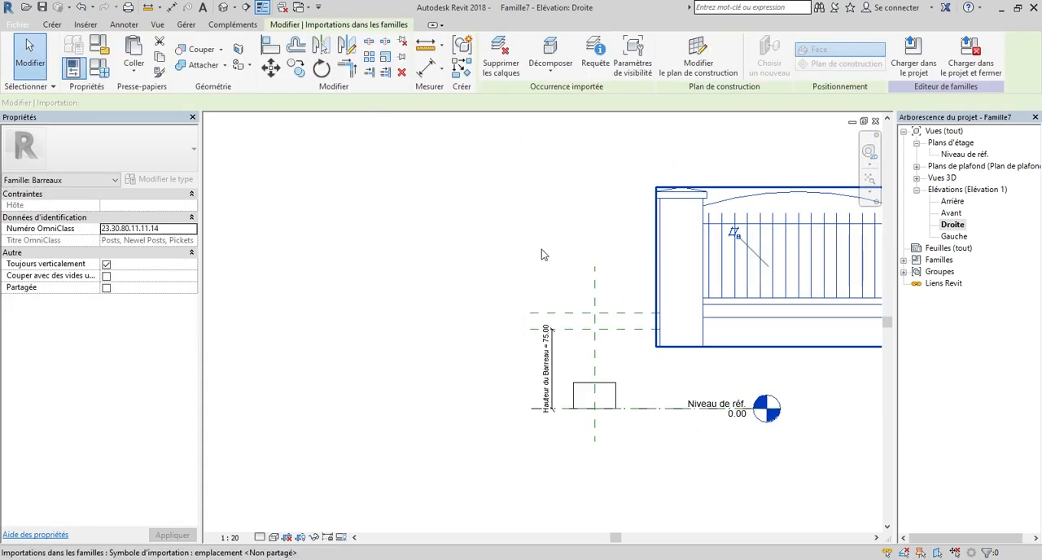
left_click(270, 69)
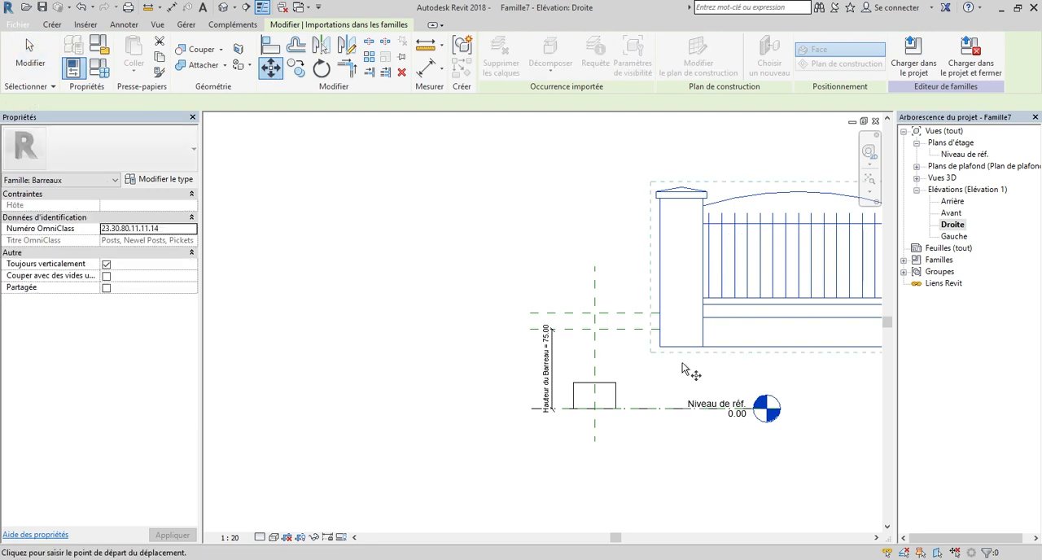
scroll(643, 346, "up", 4)
left_click(629, 333)
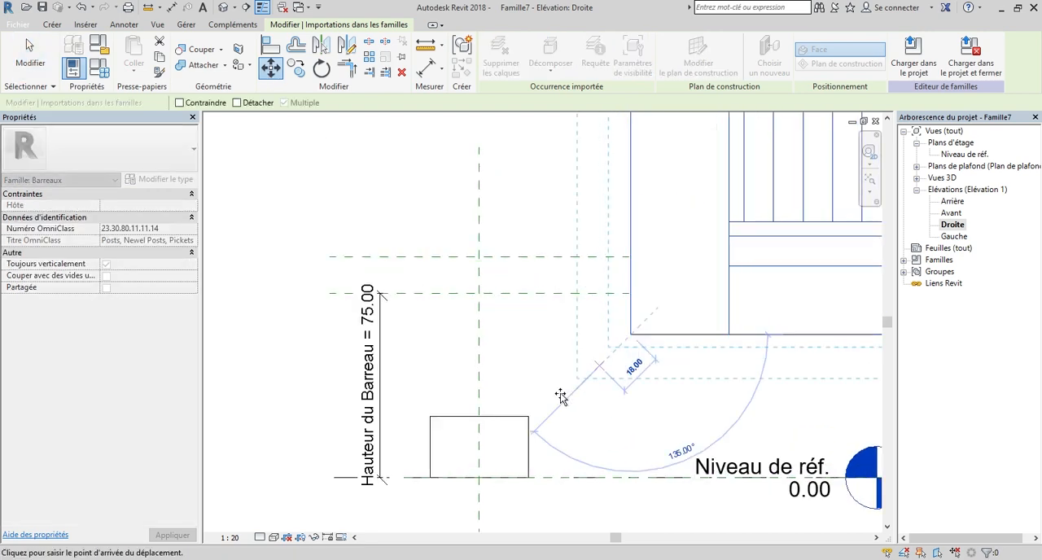
scroll(428, 478, "up", 5)
left_click(427, 476)
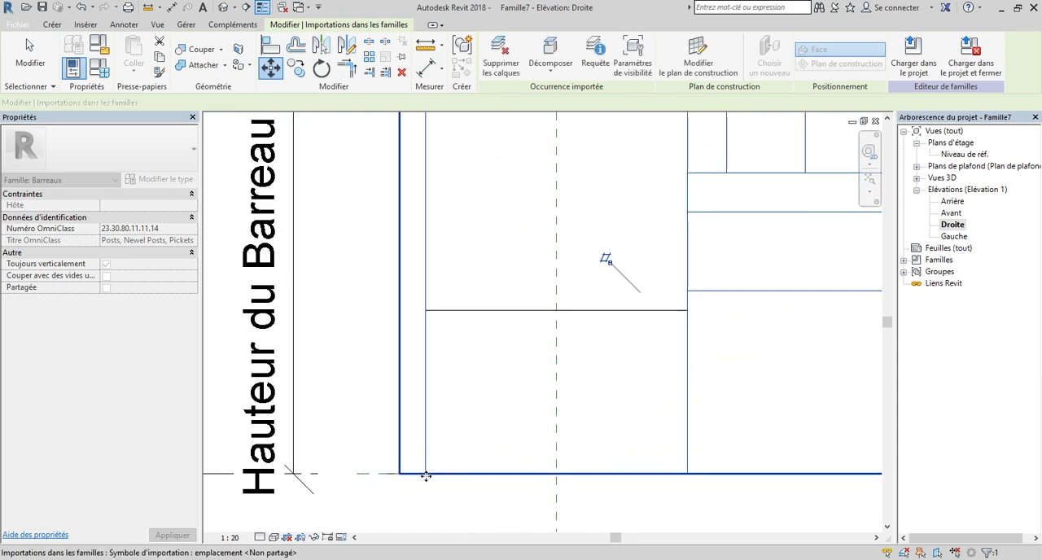
scroll(456, 480, "down", 4)
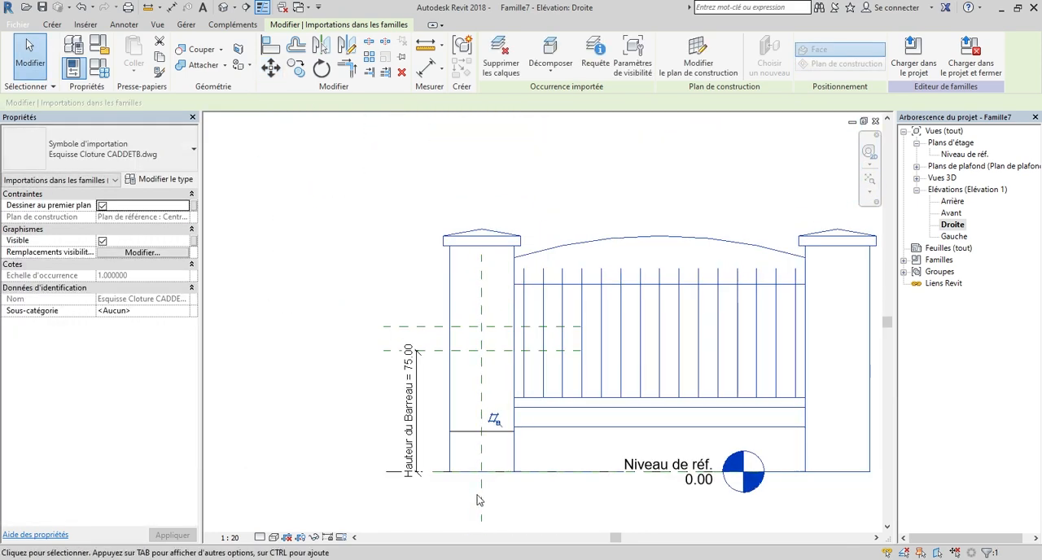
Stretch the post extrusion's top to the underside of the pillar cap in the sketch, 140 cm high, and deselect it.
scroll(421, 438, "up", 2)
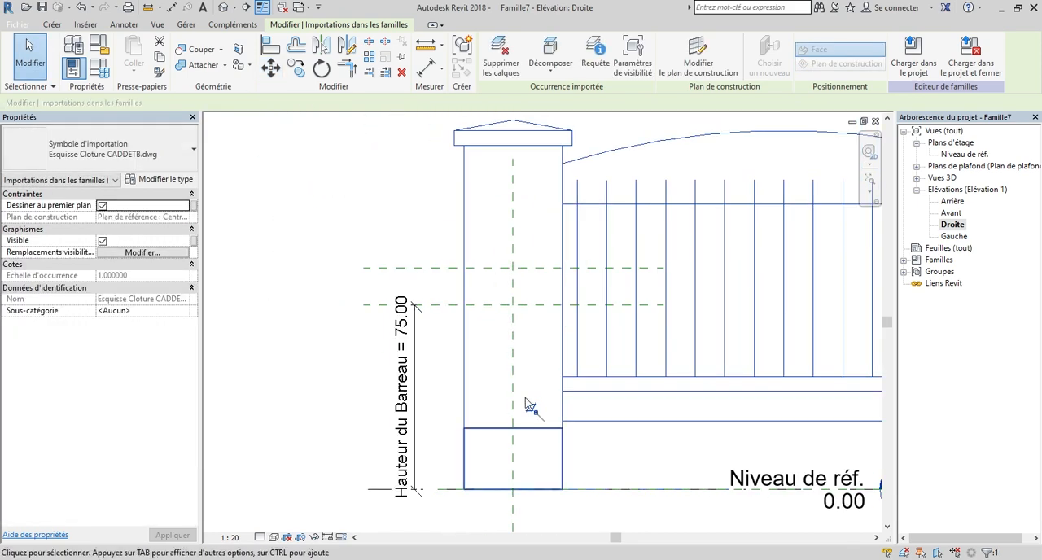
left_click(491, 429)
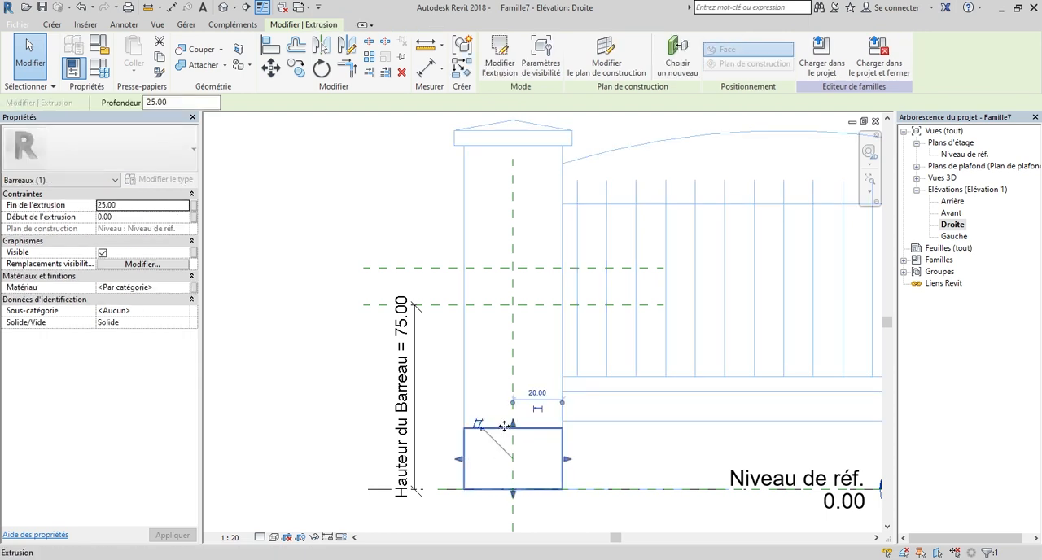
left_click_drag(513, 429, 509, 148)
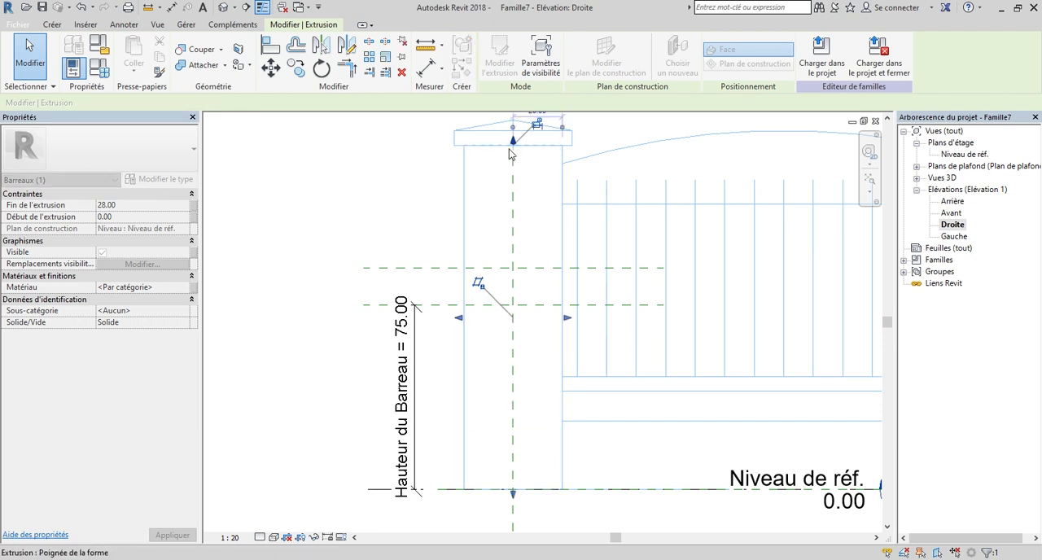
scroll(479, 285, "down", 2)
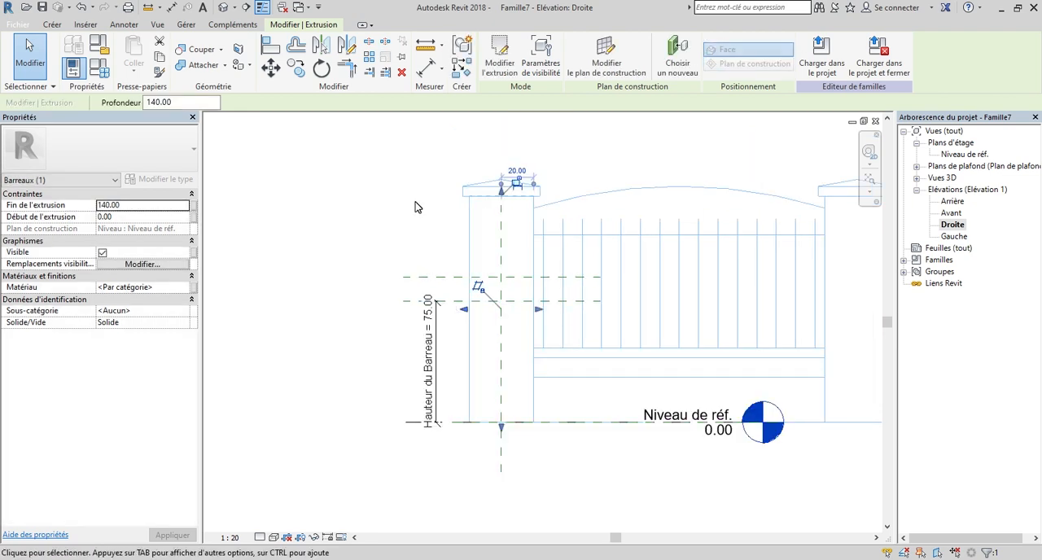
scroll(510, 172, "up", 1)
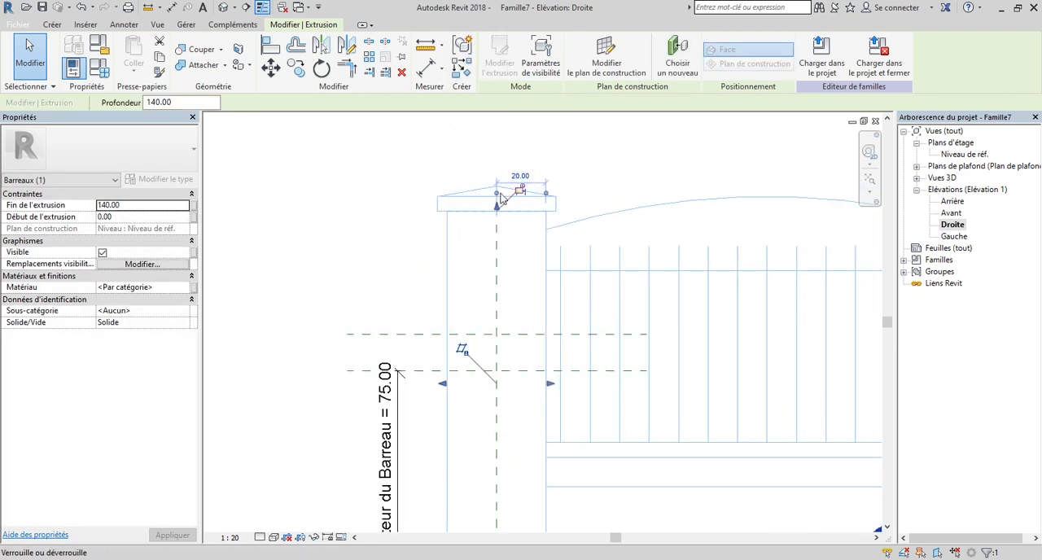
left_click(391, 198)
scroll(391, 198, "down", 2)
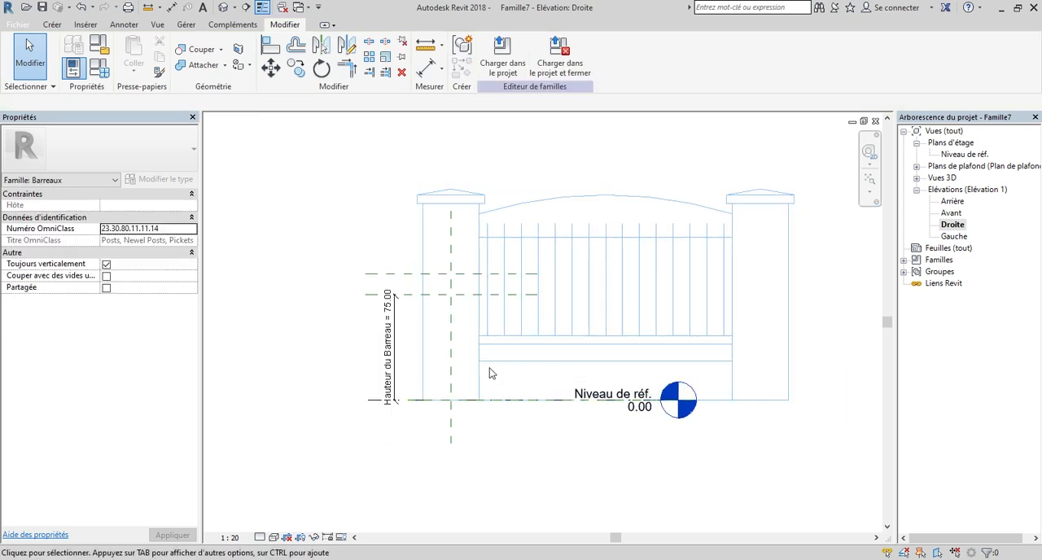
Select both upper reference planes and raise them together to a Hauteur du Barreau of about 106 cm, removing the blocking constraints.
scroll(403, 310, "up", 1)
scroll(399, 364, "up", 2)
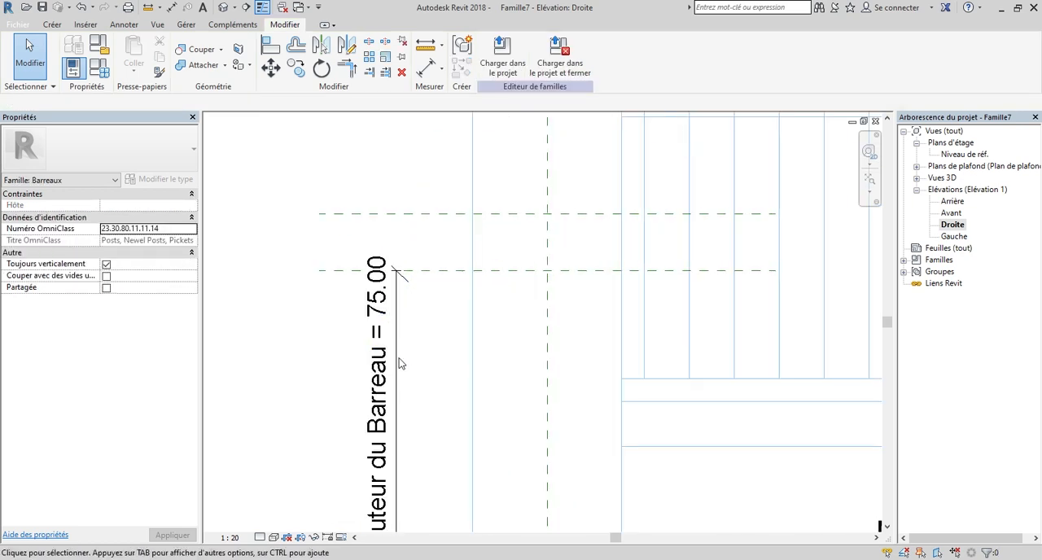
scroll(393, 358, "down", 2)
left_click(393, 348)
left_click(332, 361)
scroll(333, 333, "up", 2)
left_click_drag(316, 243, 317, 243)
scroll(317, 244, "down", 2)
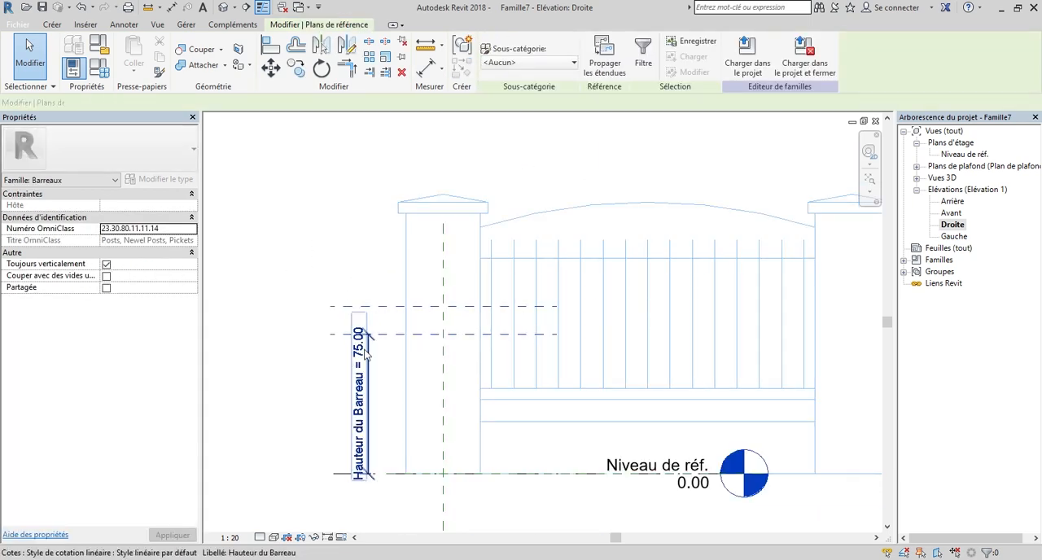
scroll(482, 310, "up", 2)
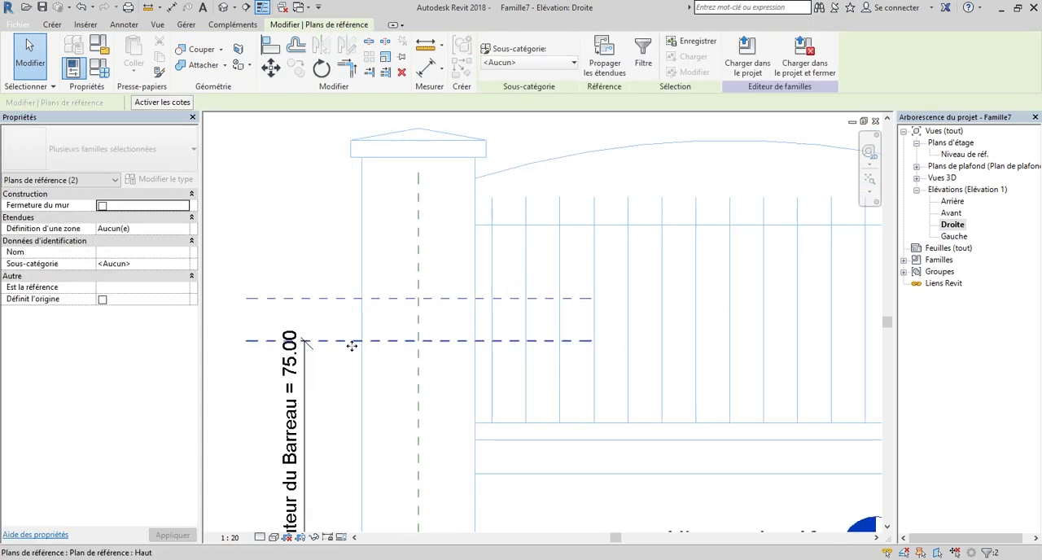
left_click_drag(349, 281, 349, 255)
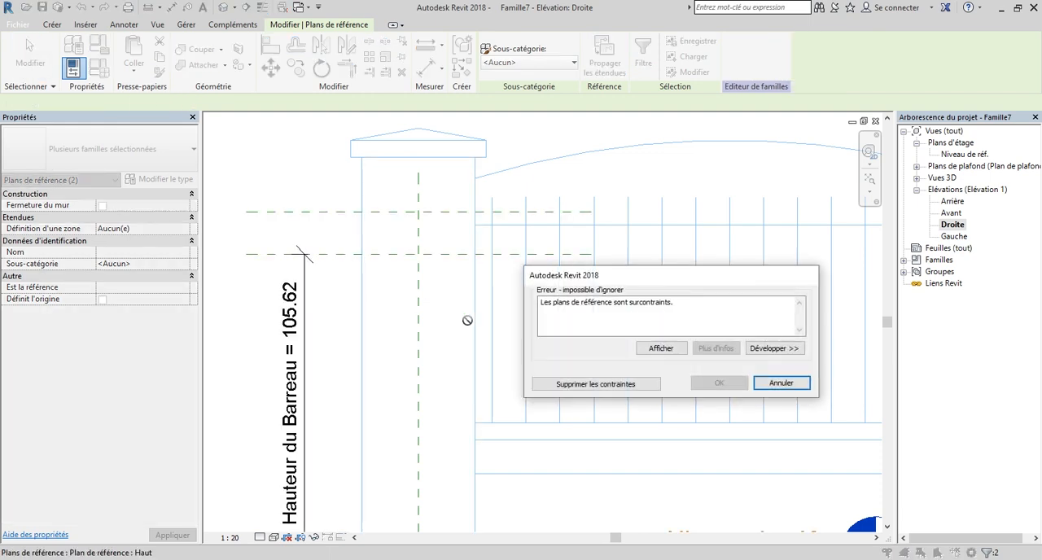
left_click(598, 388)
scroll(362, 193, "up", 3)
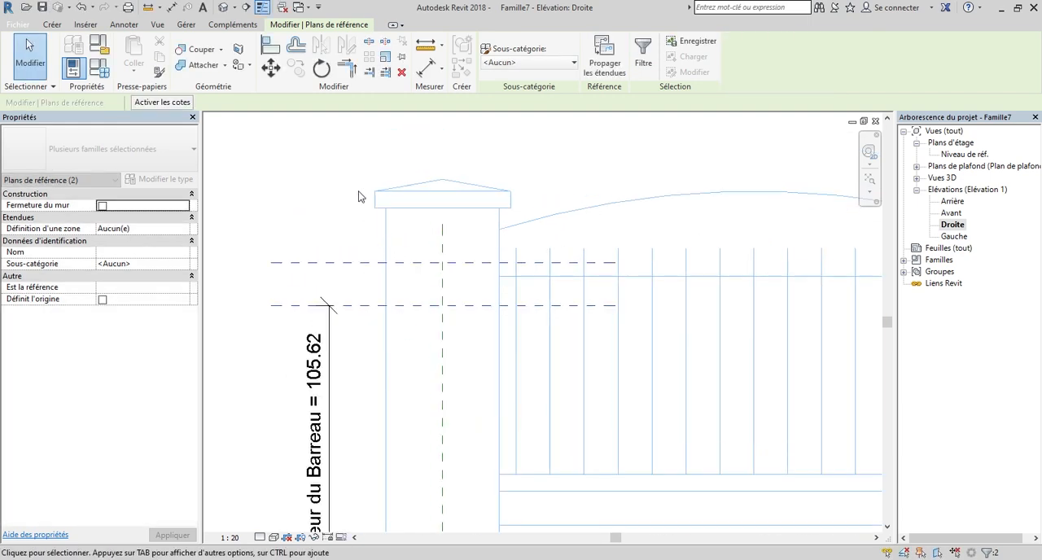
Raise the two reference planes further until the Haut plane lies on the pillar cap's underside, at about 140 cm, and deselect them.
left_click_drag(362, 377, 347, 277)
left_click_drag(374, 204, 372, 203)
scroll(396, 203, "up", 5)
scroll(391, 375, "down", 3)
scroll(382, 307, "up", 4)
scroll(497, 378, "down", 3)
key("Escape")
scroll(496, 347, "down", 5)
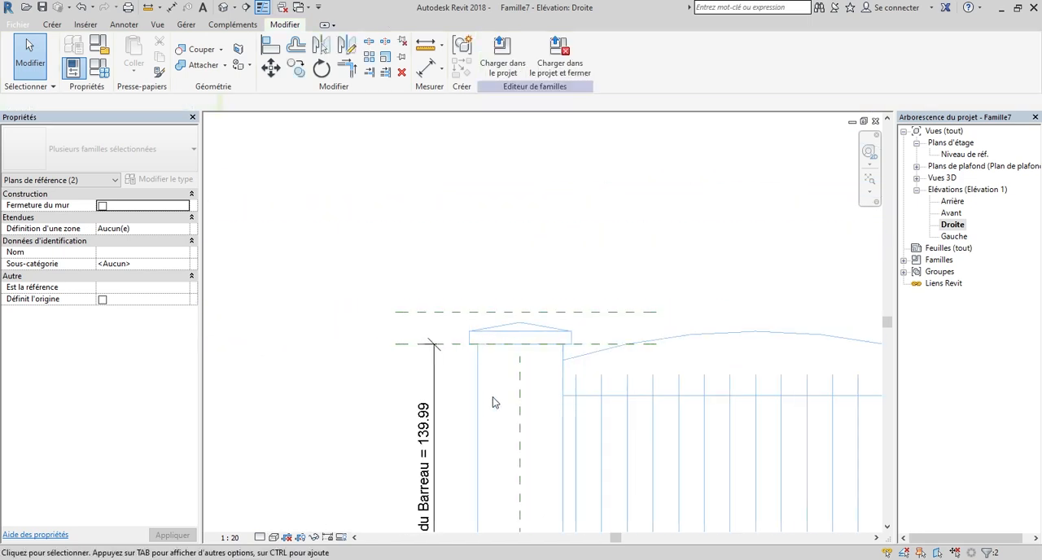
Align the top of the post extrusion with the Haut reference plane.
left_click(483, 412)
scroll(516, 321, "up", 5)
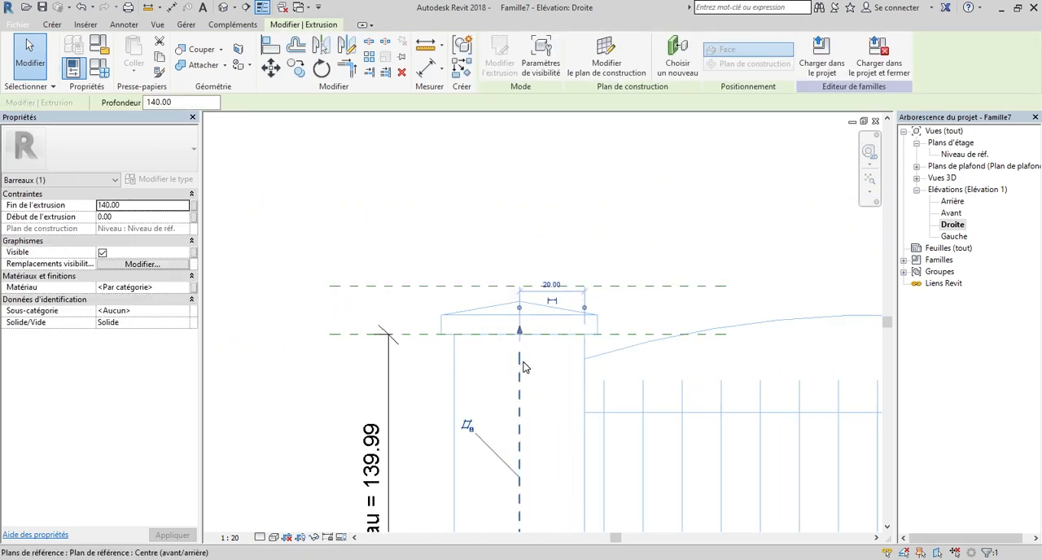
mouse_move(517, 314)
left_mouse_down()
mouse_move(517, 349)
mouse_move(516, 313)
left_mouse_up()
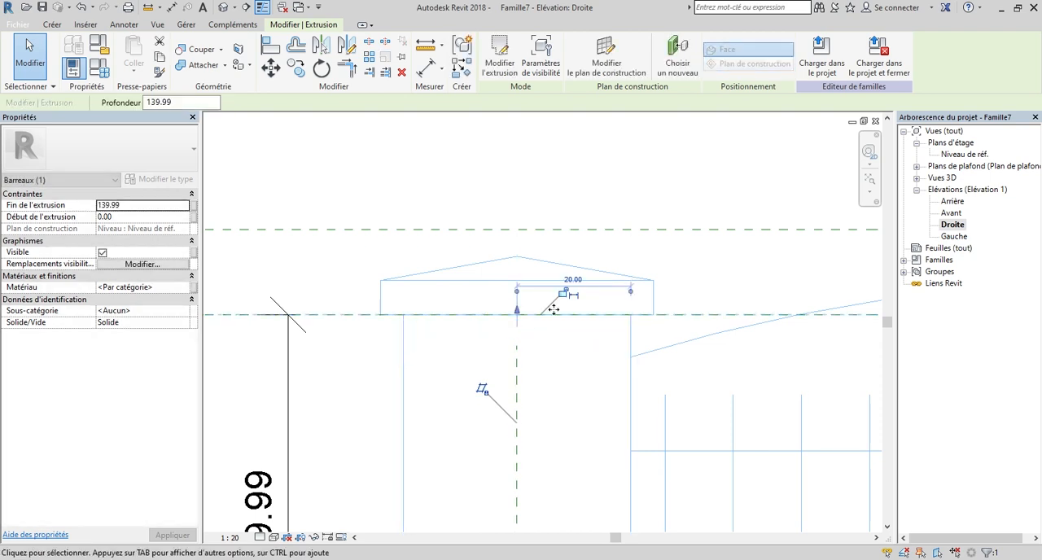
scroll(350, 330, "down", 8)
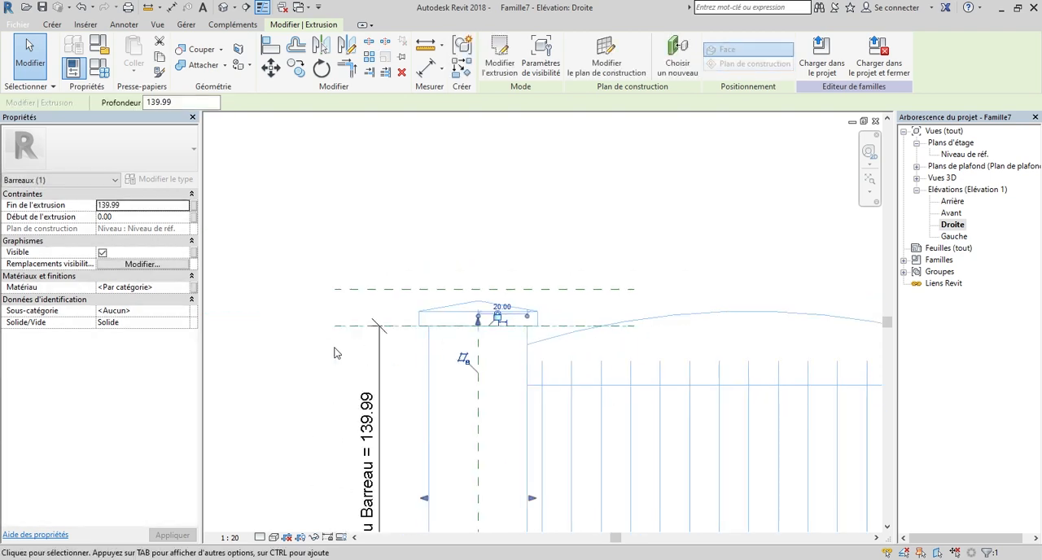
scroll(348, 329, "up", 4)
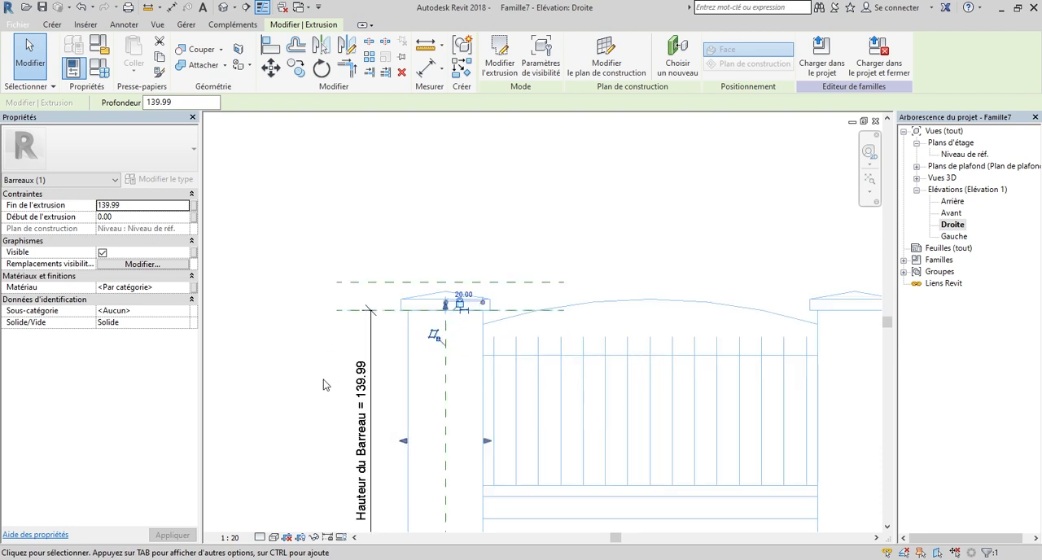
scroll(340, 371, "down", 2)
scroll(350, 382, "up", 3)
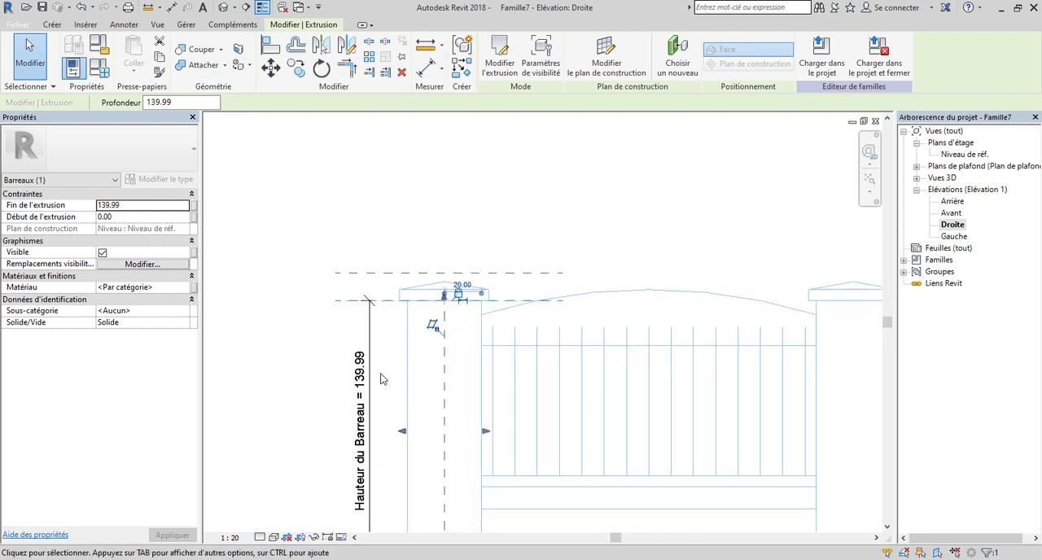
Set the Haut reference plane exactly 140 cm above the reference level and deselect it.
left_click(354, 295)
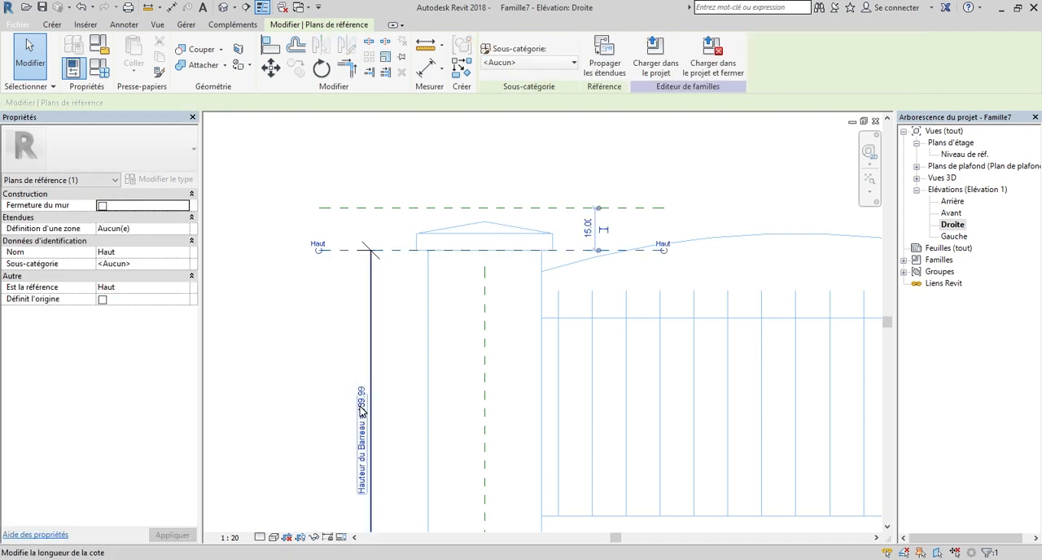
scroll(364, 382, "up", 3)
key("Escape")
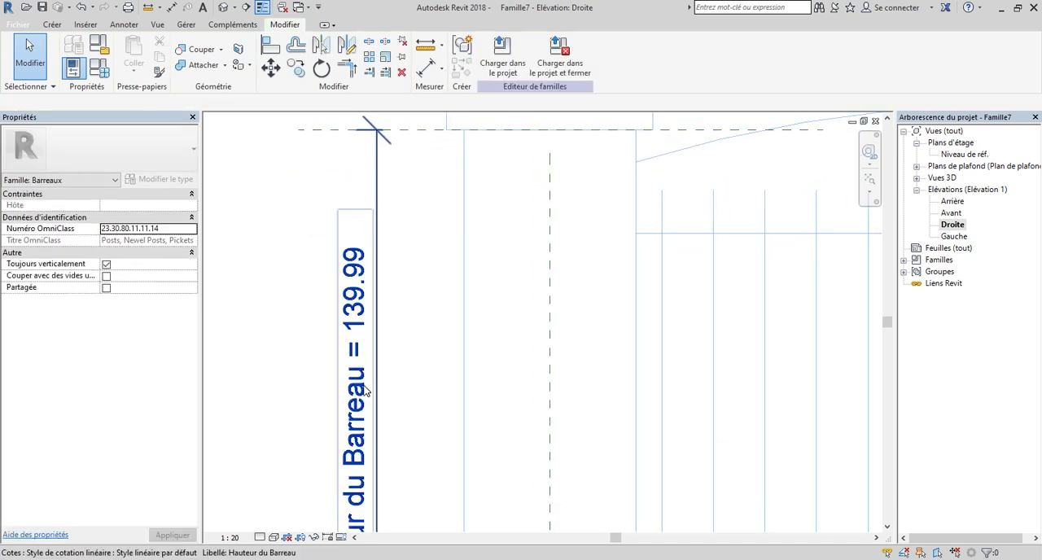
scroll(372, 168, "down", 2)
left_click(351, 169)
scroll(354, 165, "down", 2)
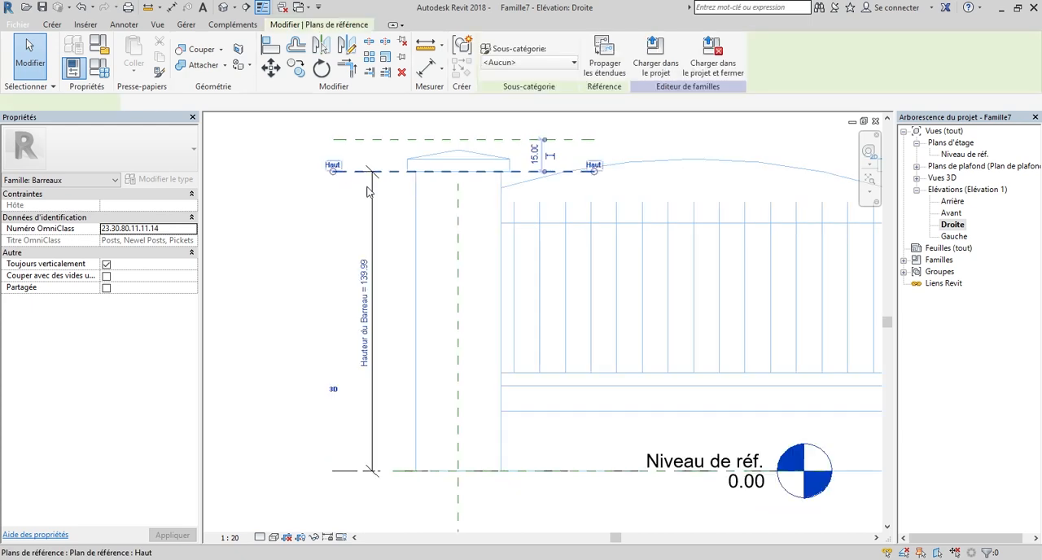
scroll(421, 319, "up", 1)
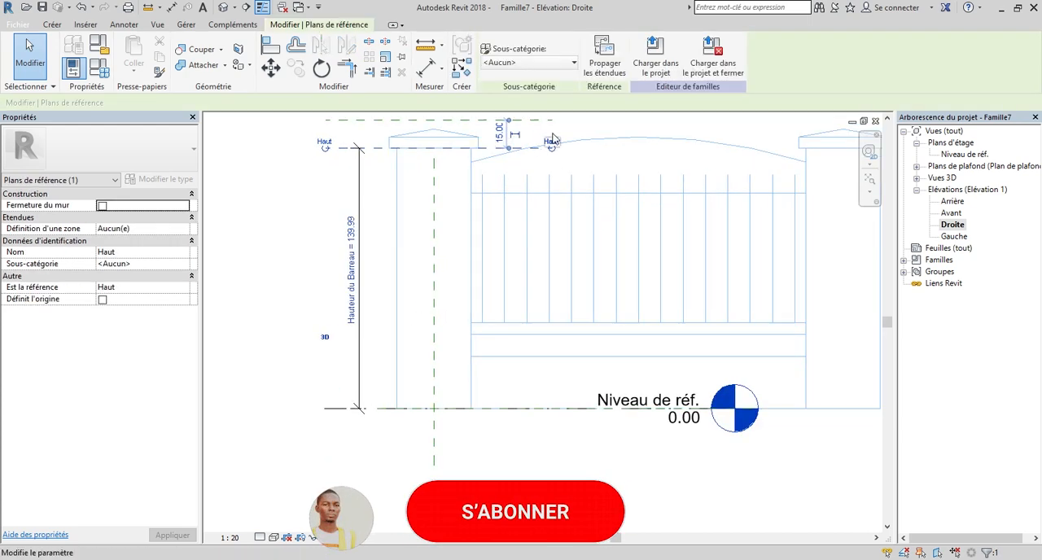
scroll(606, 132, "up", 1)
left_click_drag(491, 122, 495, 450)
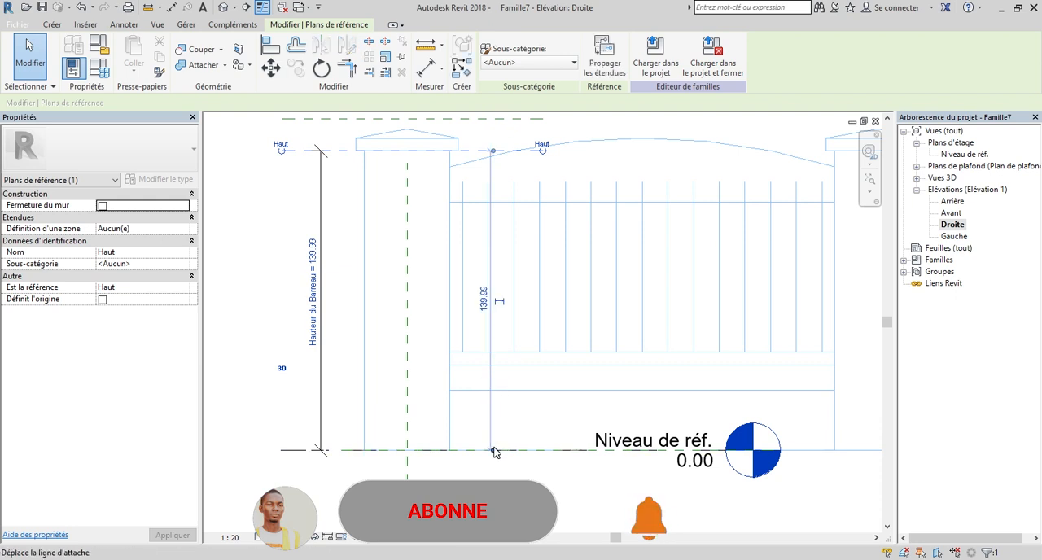
scroll(482, 296, "up", 1)
left_click(482, 298)
type("140")
key("Return")
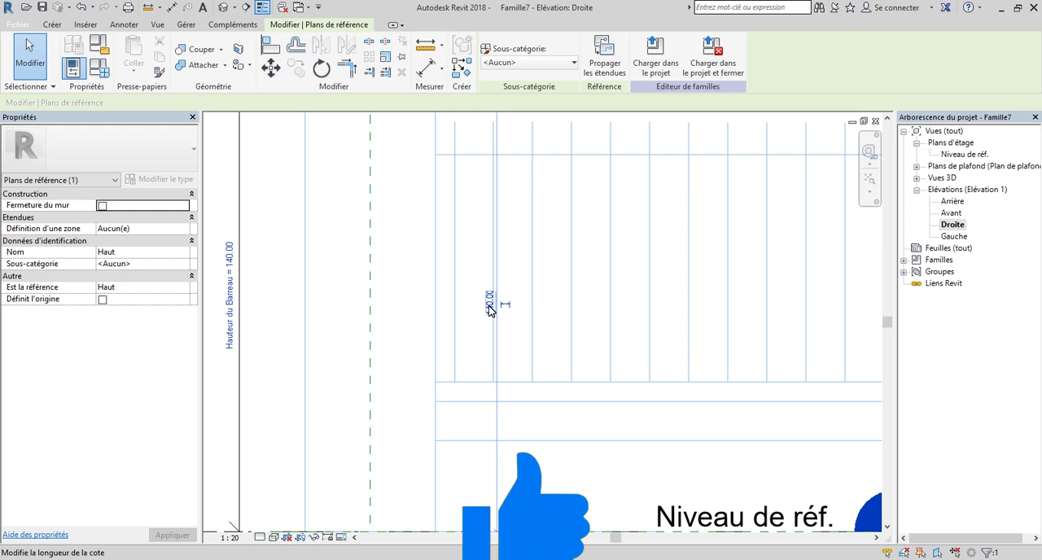
scroll(505, 344, "down", 3)
left_click(338, 318)
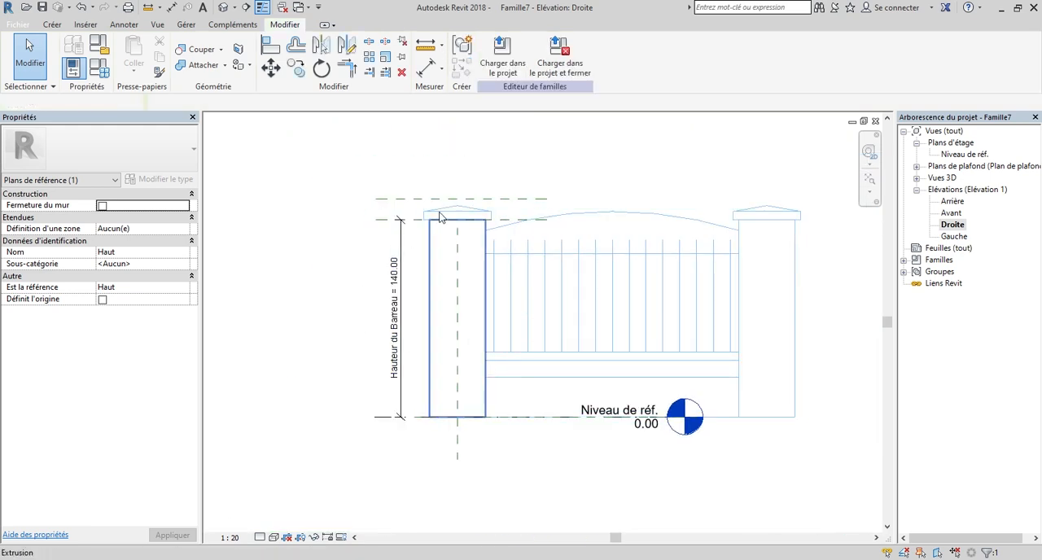
Examine the pillar cap outline above the post in the imported sketch.
scroll(437, 216, "up", 5)
scroll(497, 247, "down", 3)
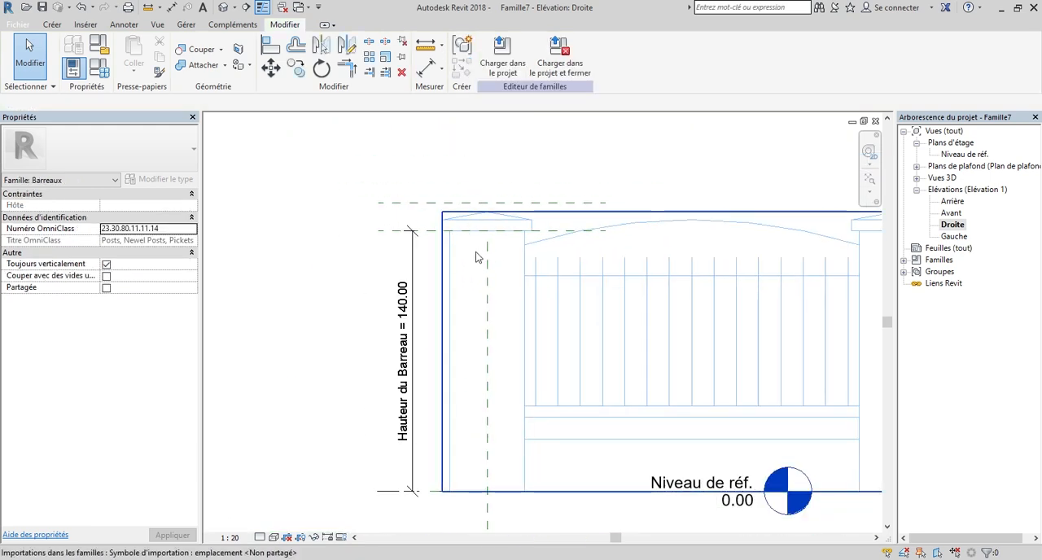
scroll(477, 258, "down", 2)
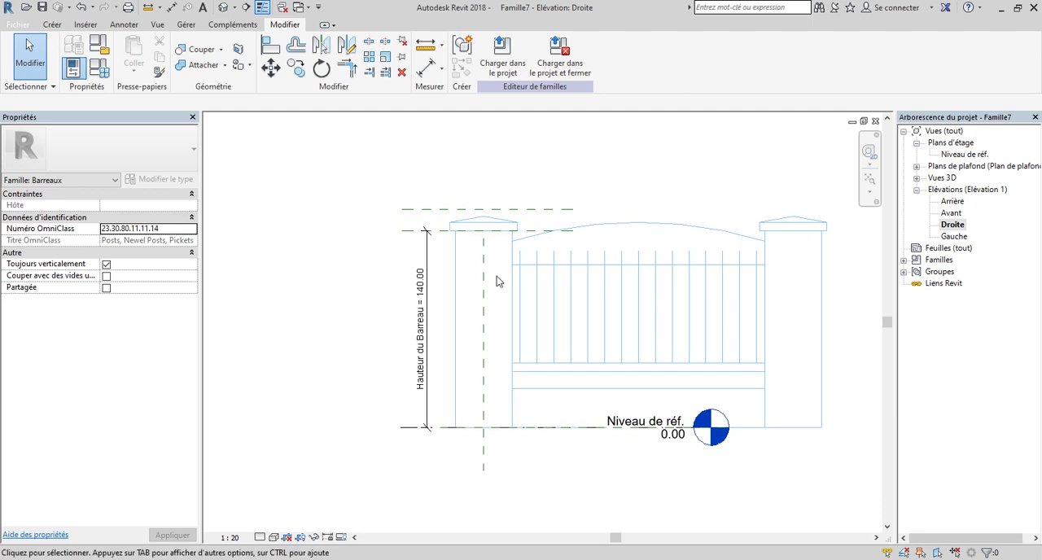
scroll(516, 258, "up", 4)
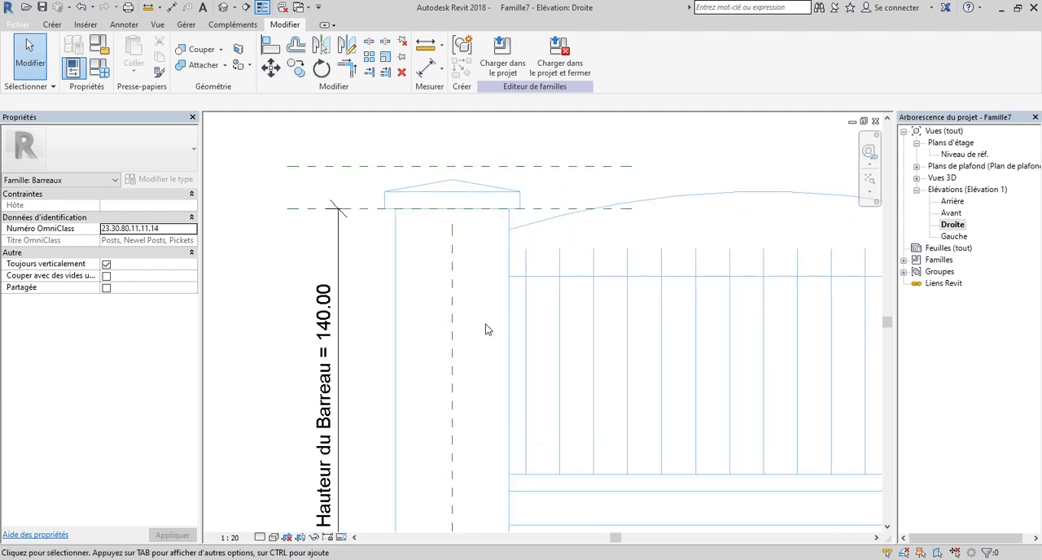
scroll(479, 233, "up", 4)
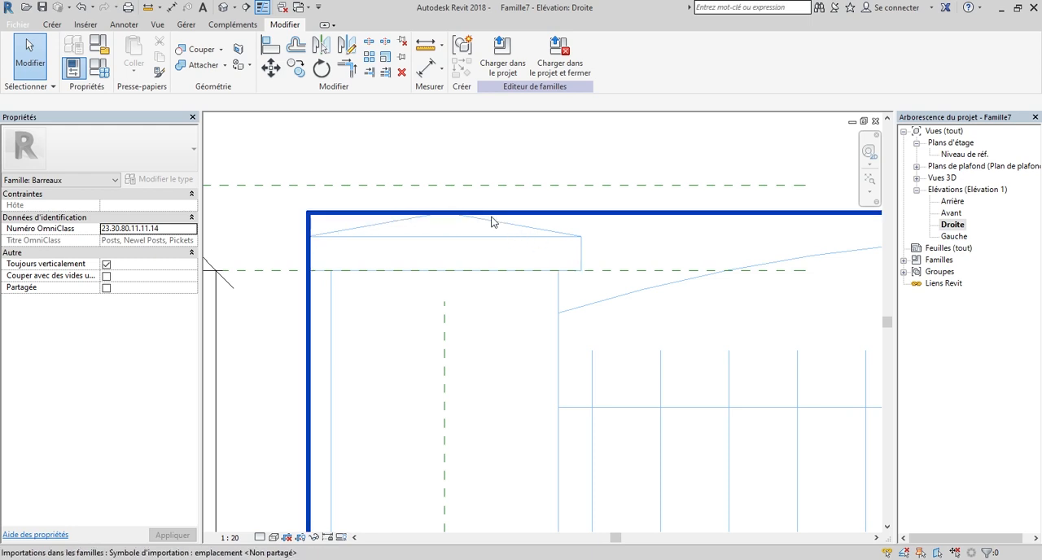
scroll(517, 269, "down", 5)
scroll(521, 269, "up", 3)
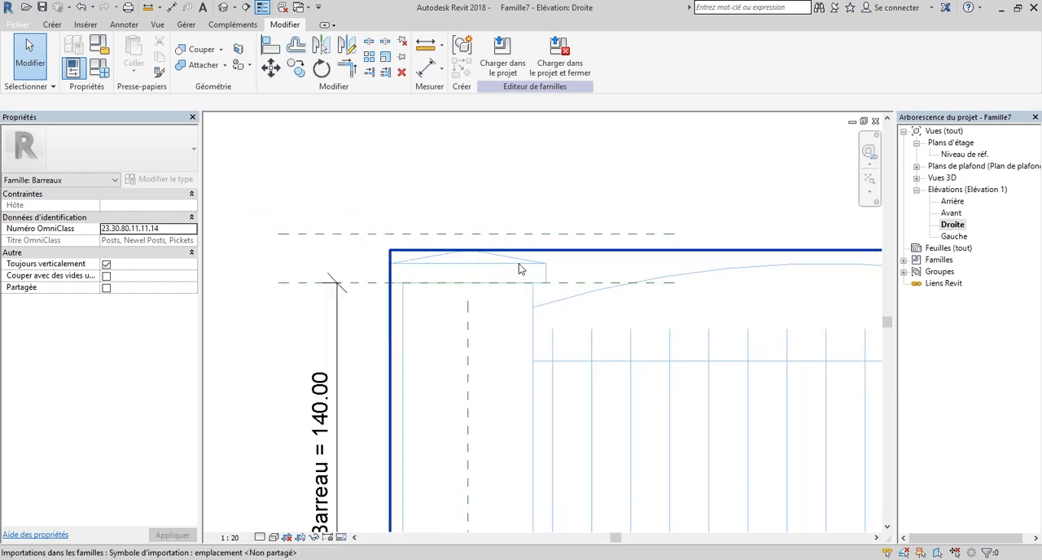
scroll(518, 269, "down", 2)
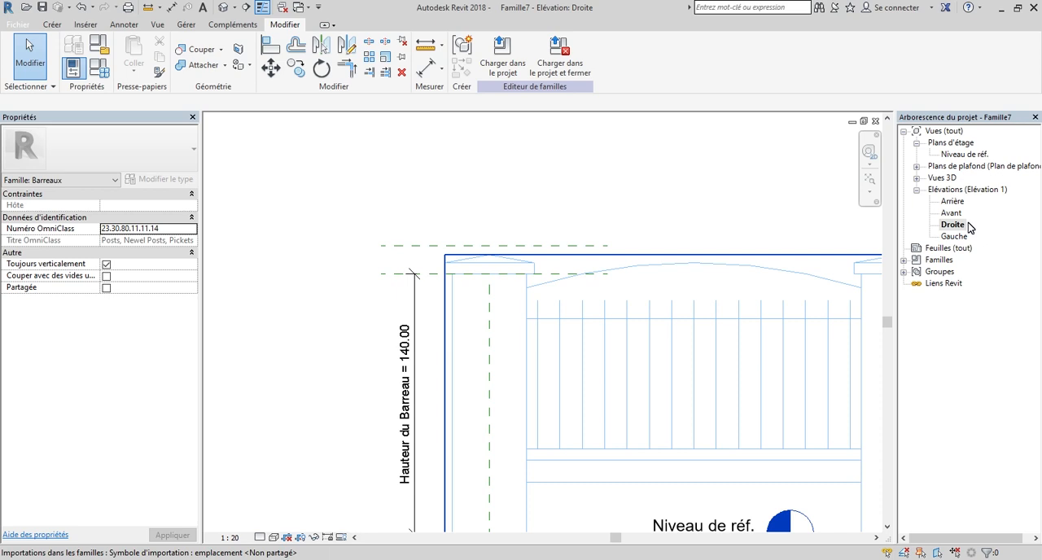
scroll(484, 382, "down", 2)
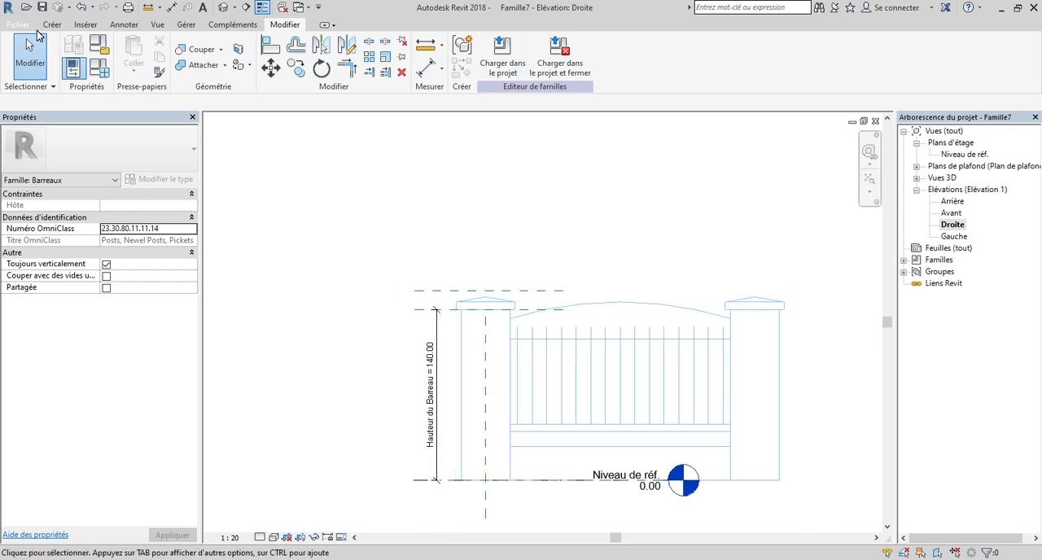
Start an extrusion in the Droite elevation and pick the cap's two sloped edges and right side from the imported sketch.
left_click(51, 25)
left_click(147, 42)
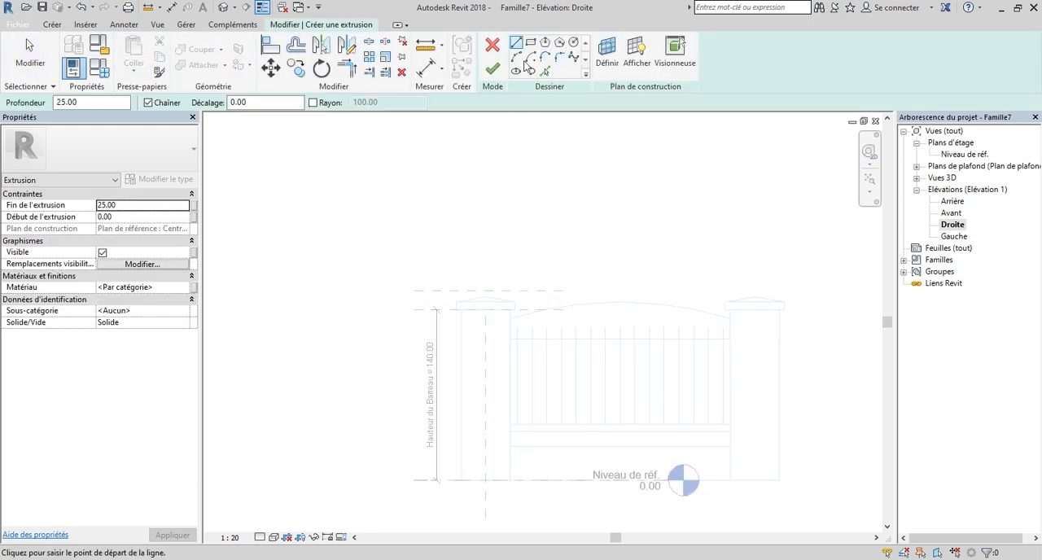
left_click(544, 72)
scroll(449, 309, "up", 4)
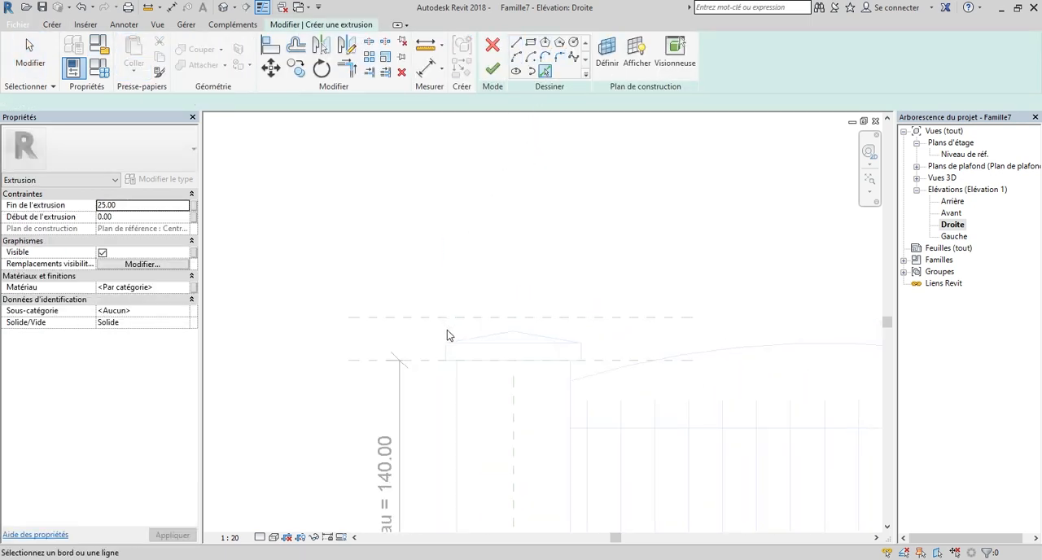
scroll(513, 342, "up", 3)
left_click(512, 353)
scroll(423, 321, "down", 2)
scroll(684, 330, "up", 2)
left_click(644, 342)
scroll(633, 331, "down", 2)
scroll(780, 391, "up", 2)
scroll(741, 393, "up", 1)
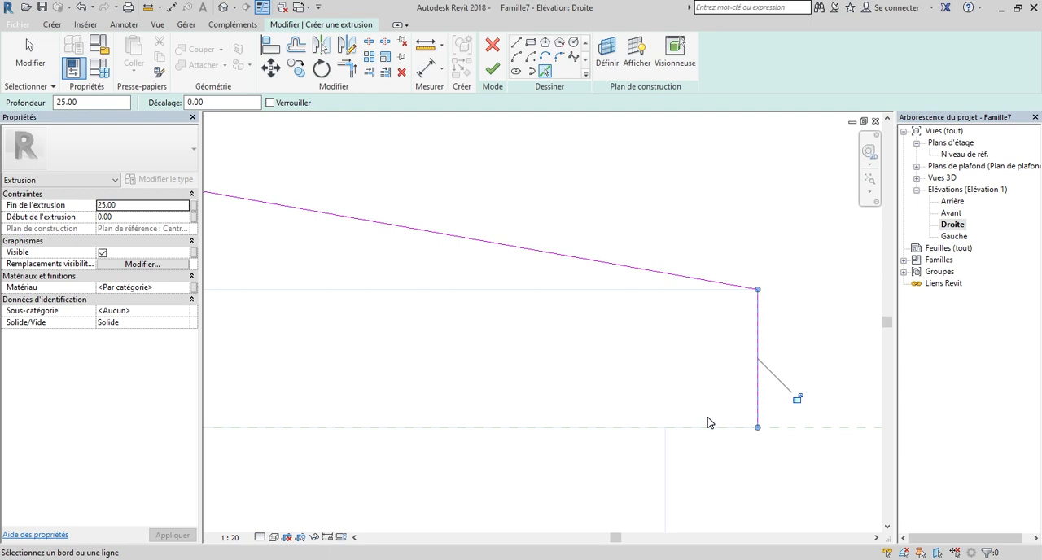
Pick the cap's underside and left side, trim the corners into a closed profile, and finish the extrusion with a depth of 25 cm.
scroll(705, 420, "down", 2)
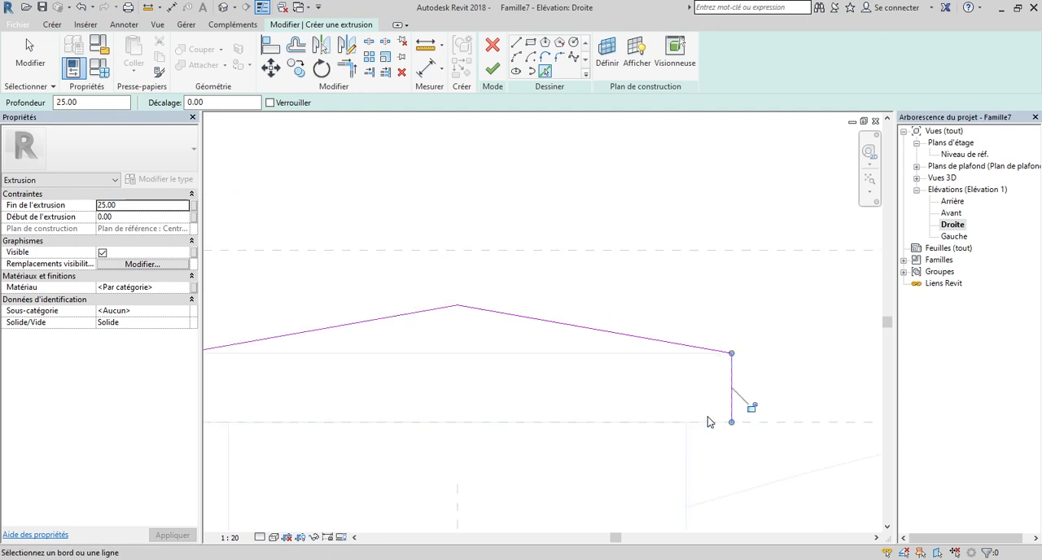
left_click(648, 424)
scroll(351, 405, "up", 3)
left_click(365, 396)
scroll(447, 368, "down", 2)
key("t")
key("r")
left_click(461, 418)
scroll(600, 410, "down", 2)
scroll(617, 395, "up", 2)
left_click(688, 379)
scroll(688, 379, "down", 3)
left_click(491, 68)
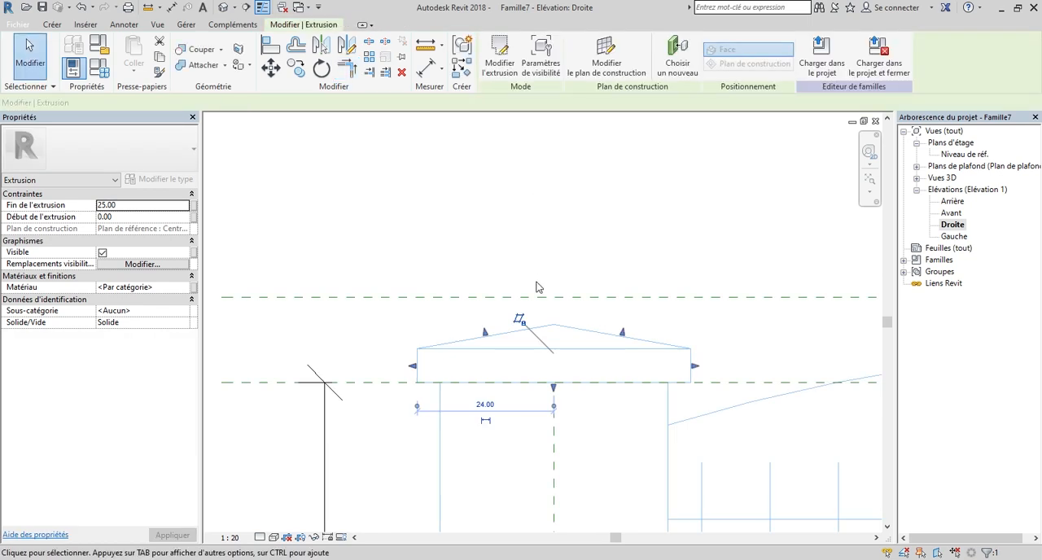
Measure how far the cap overhangs the post's right edge horizontally.
scroll(537, 286, "down", 5)
scroll(596, 304, "up", 2)
scroll(532, 385, "down", 1)
scroll(543, 374, "up", 1)
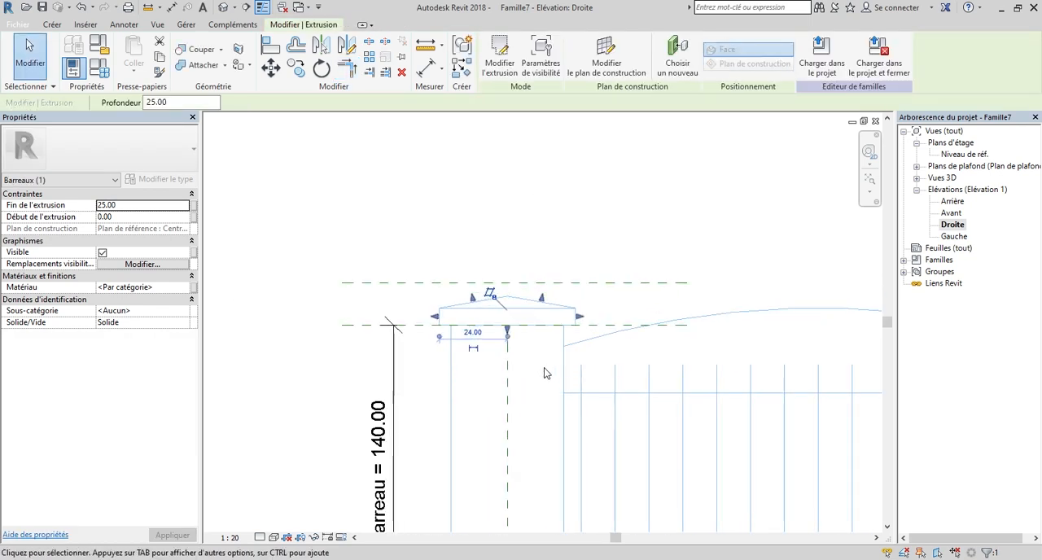
scroll(548, 345, "up", 4)
scroll(583, 349, "down", 1)
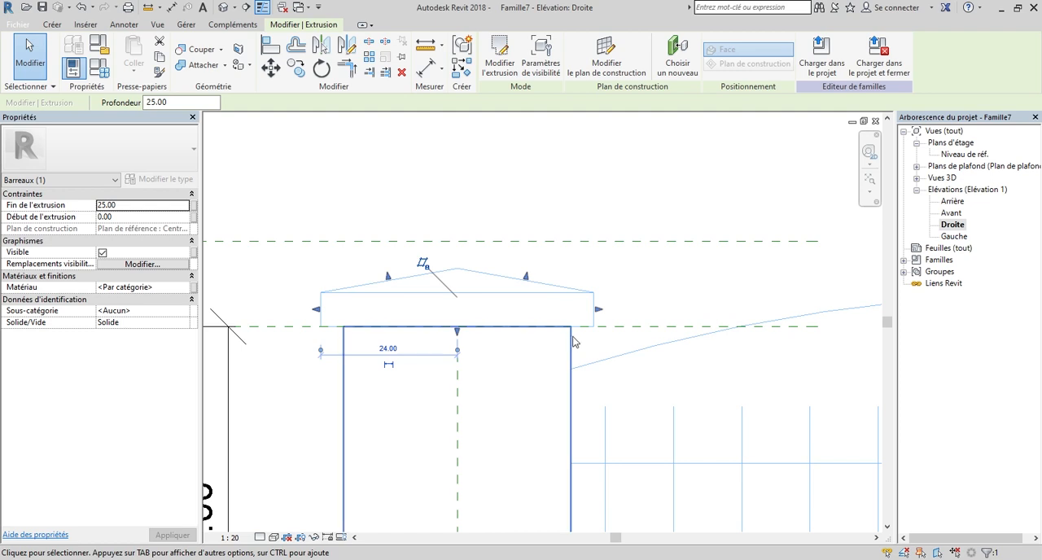
scroll(598, 331, "up", 4)
left_click(425, 51)
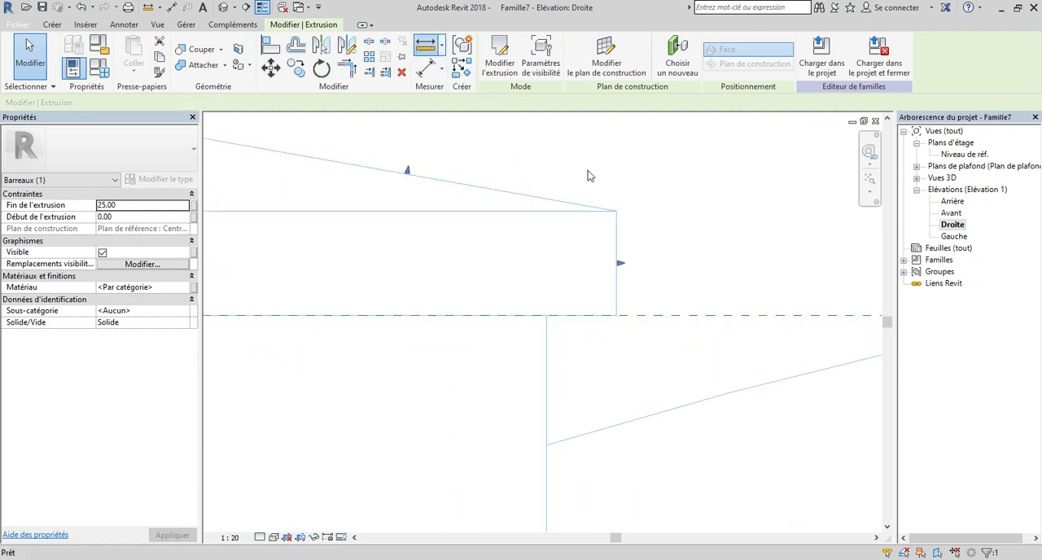
scroll(556, 328, "up", 2)
left_click(511, 322)
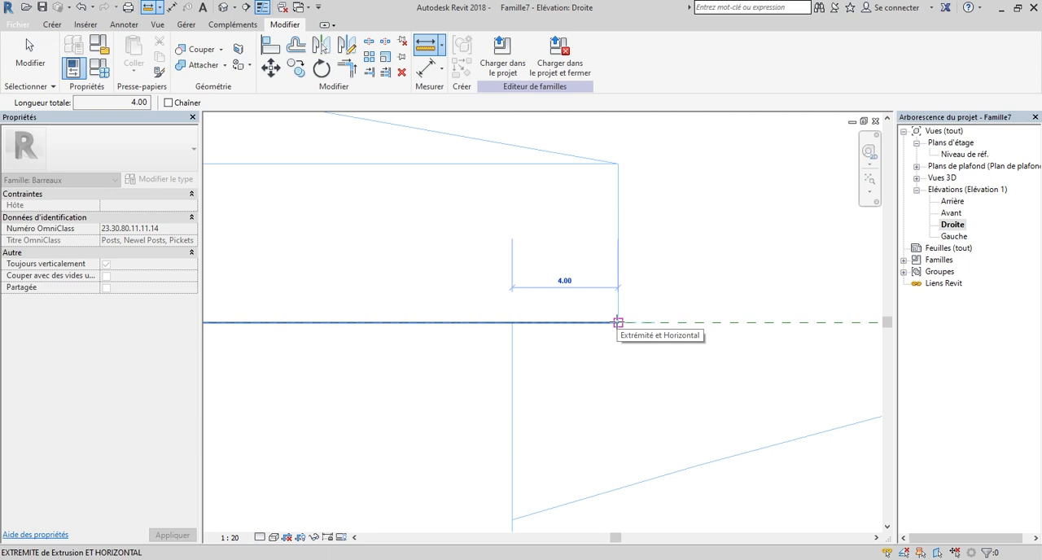
scroll(618, 323, "down", 2)
key("Escape")
key("Escape")
scroll(657, 298, "down", 4)
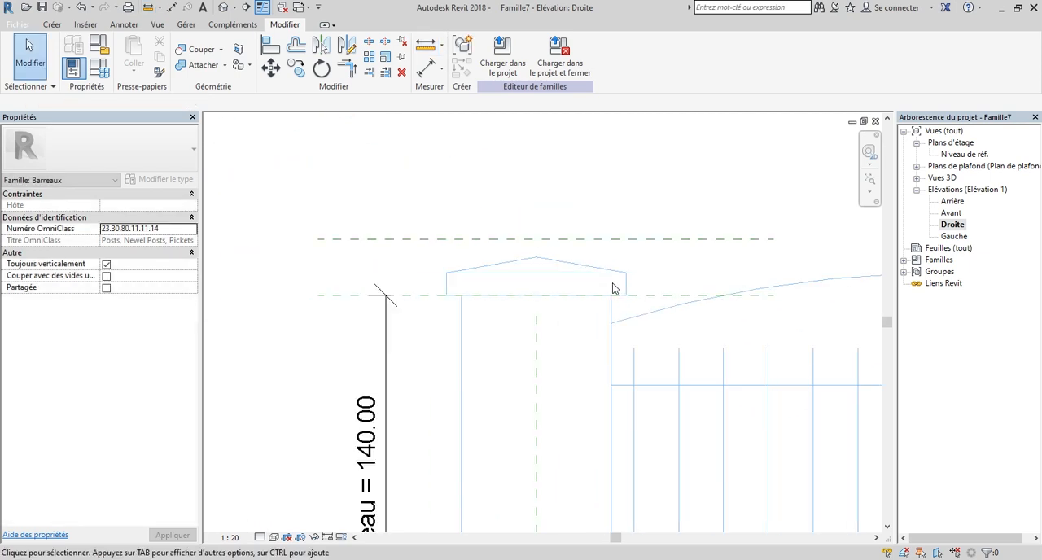
Draw two vertical reference planes in the Arrière elevation, one on each side of the post beyond the cap overhang.
scroll(614, 288, "down", 1)
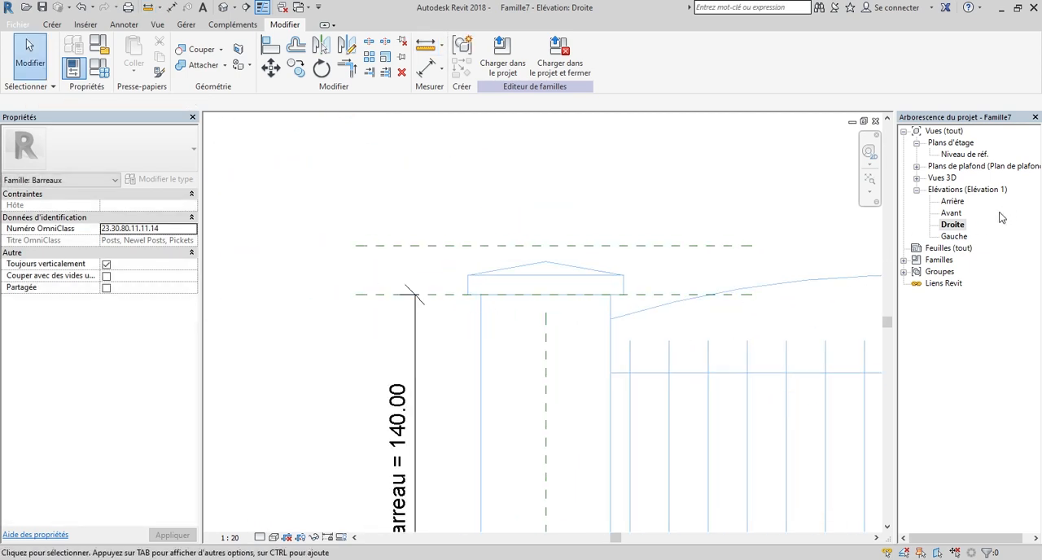
double_click(960, 202)
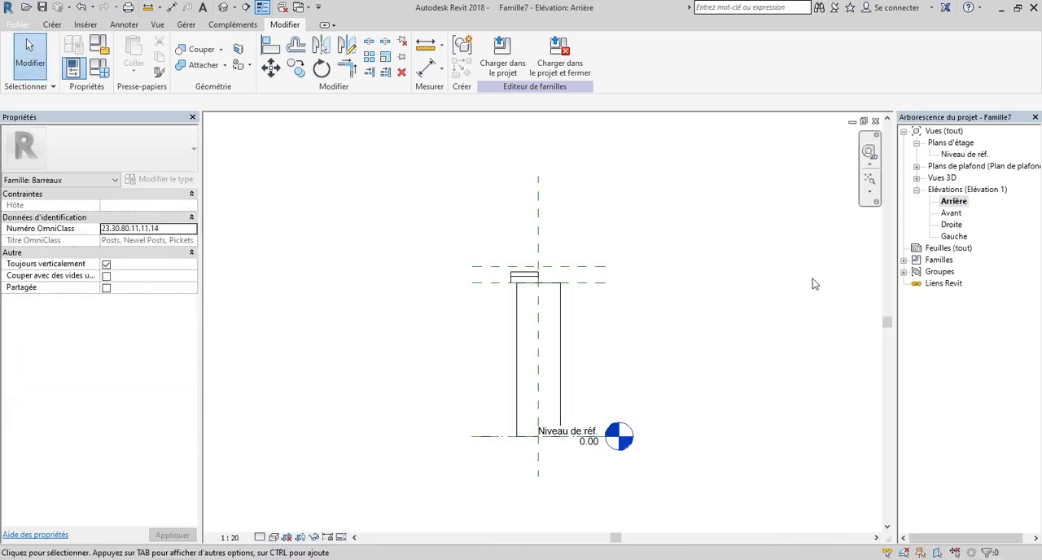
scroll(518, 285, "up", 8)
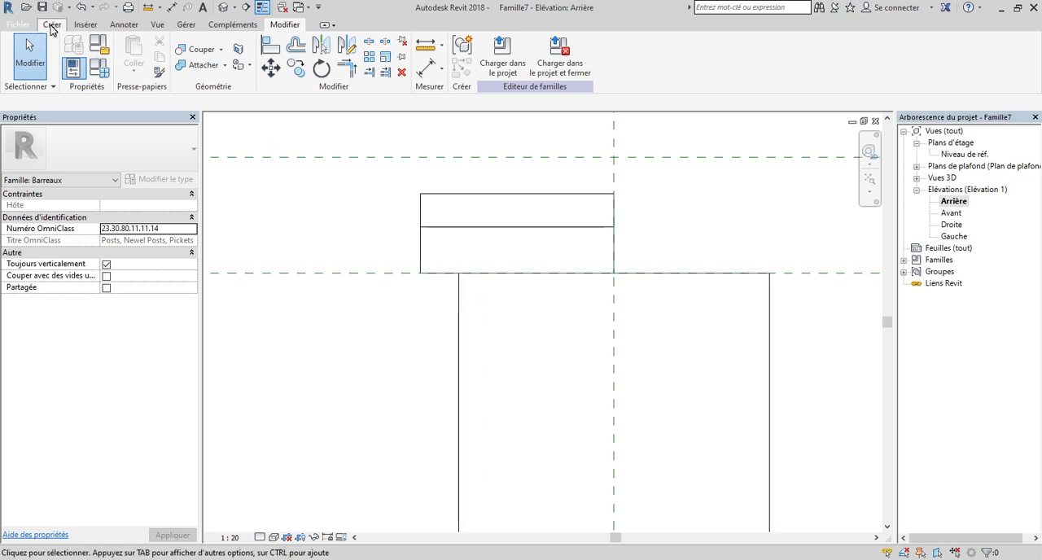
left_click(52, 26)
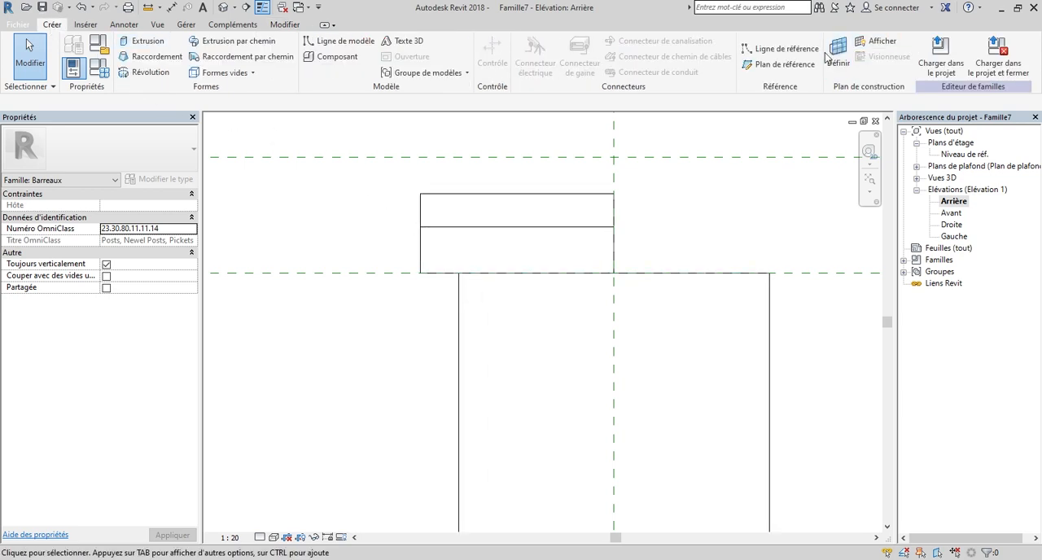
left_click(765, 68)
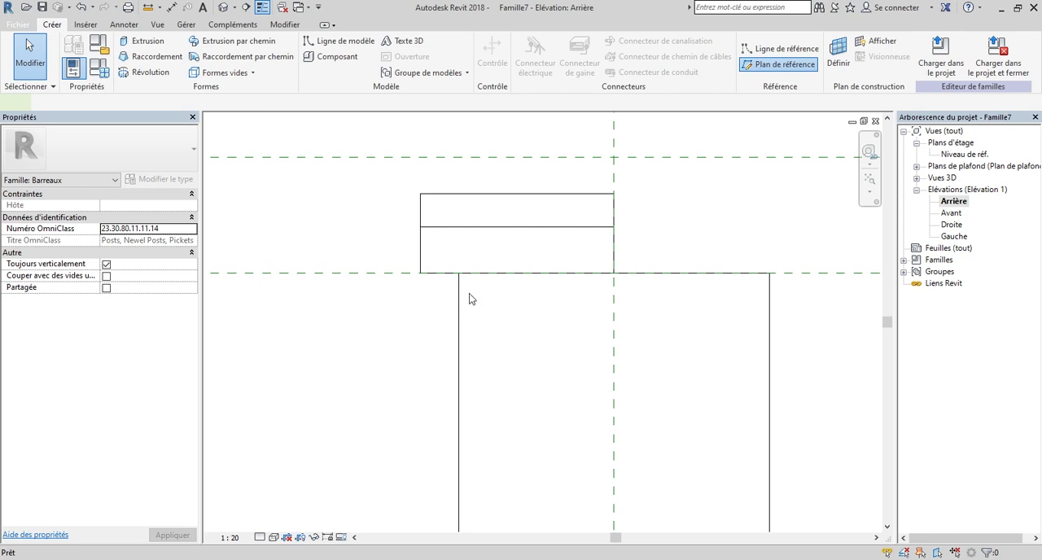
left_click(376, 343)
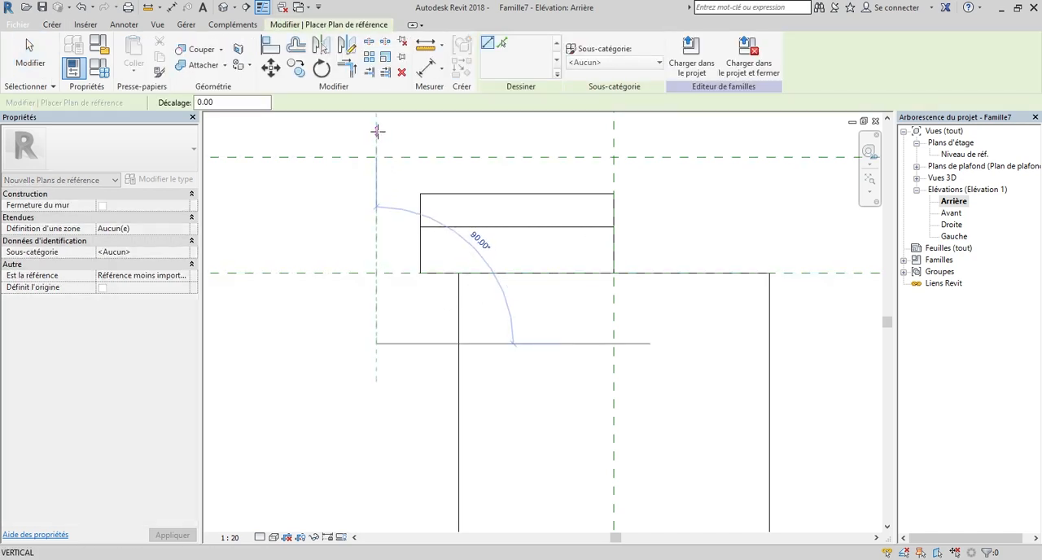
left_click(377, 128)
scroll(569, 342, "down", 3)
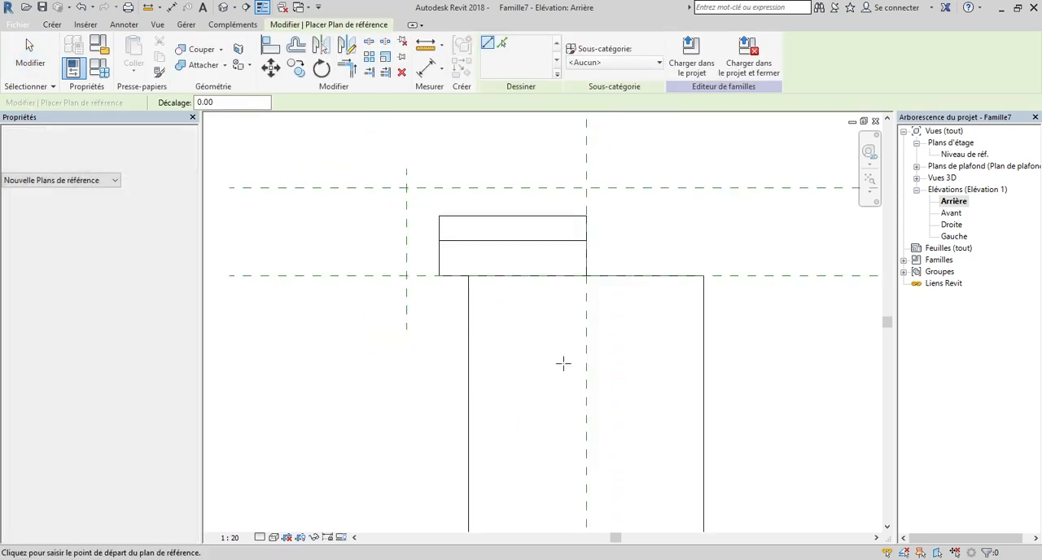
left_click(720, 348)
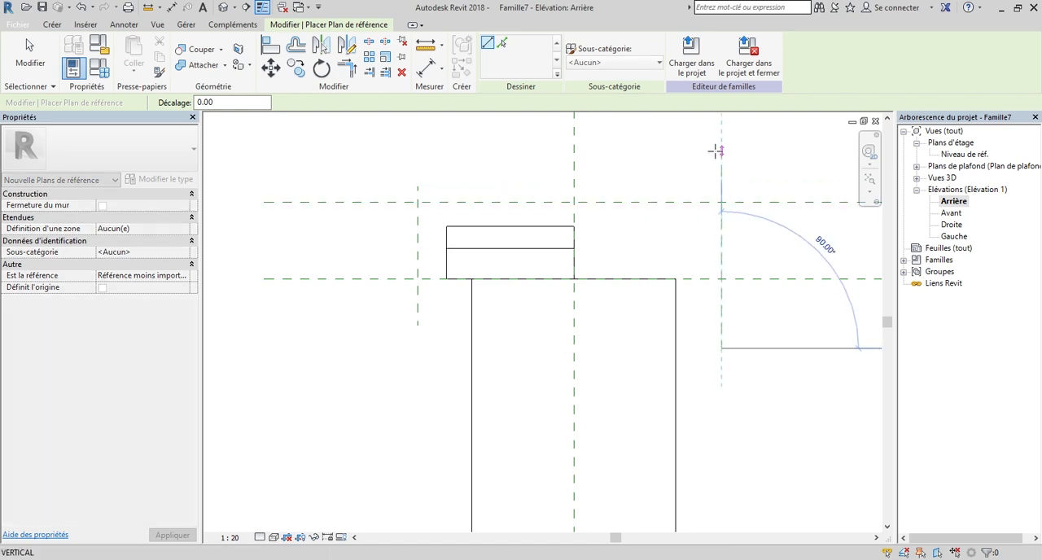
left_click(721, 151)
Add an aligned dimension between the post's right edge and the vertical reference plane beside it.
left_click(432, 73)
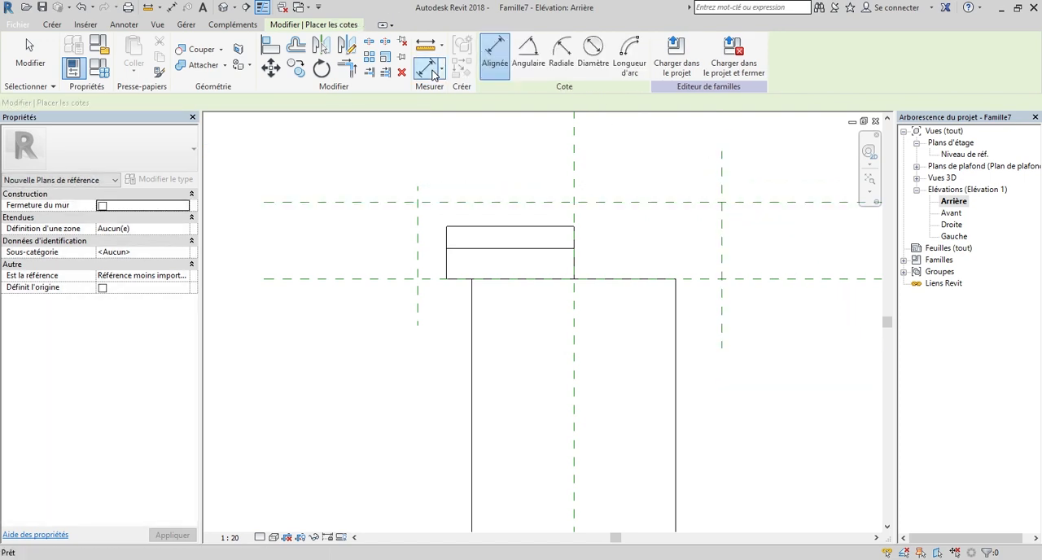
scroll(699, 338, "up", 4)
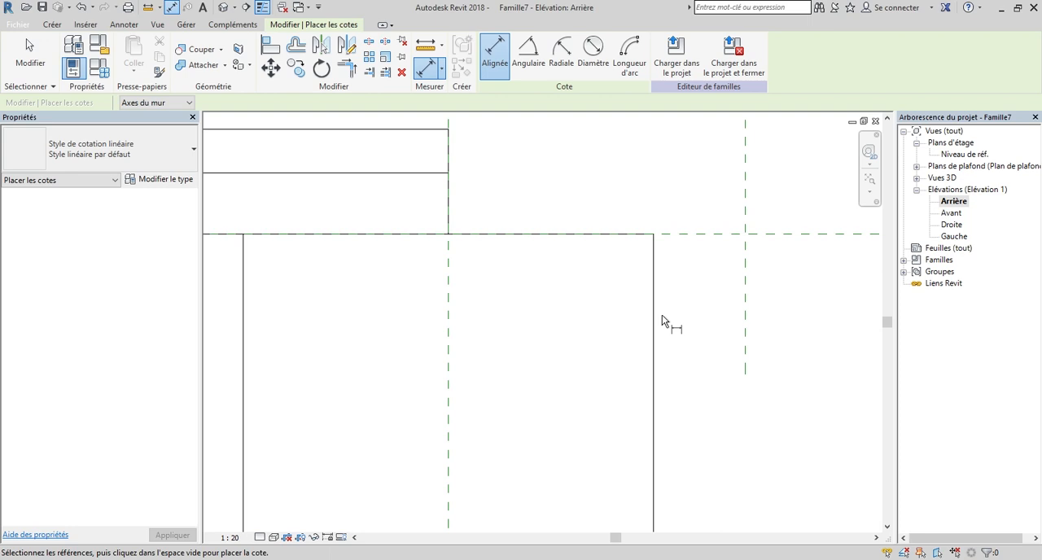
left_click(660, 321)
left_click(747, 304)
left_click(757, 362)
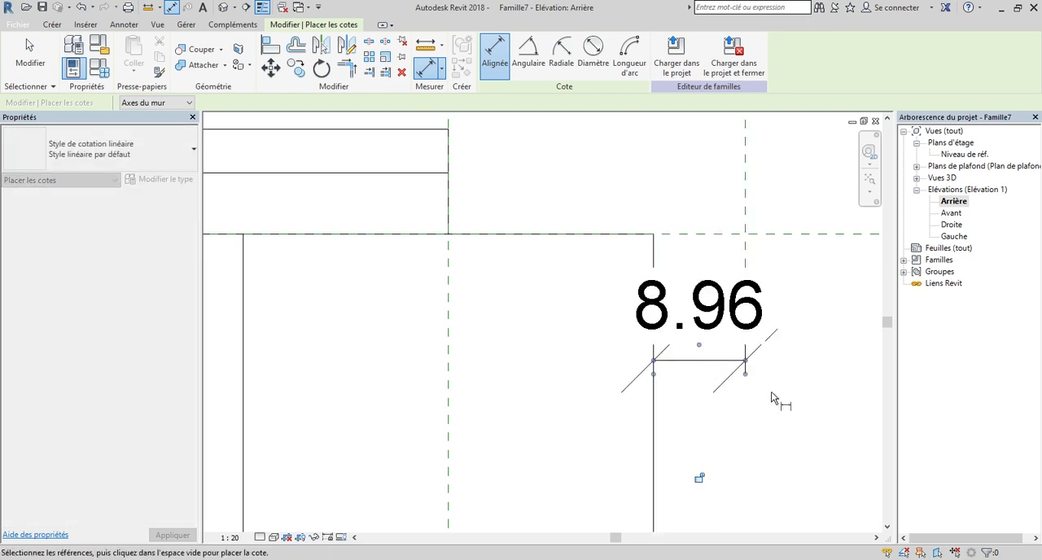
Add an aligned dimension between the left vertical reference plane and the post's left edge.
scroll(784, 392, "down", 3)
scroll(484, 355, "up", 2)
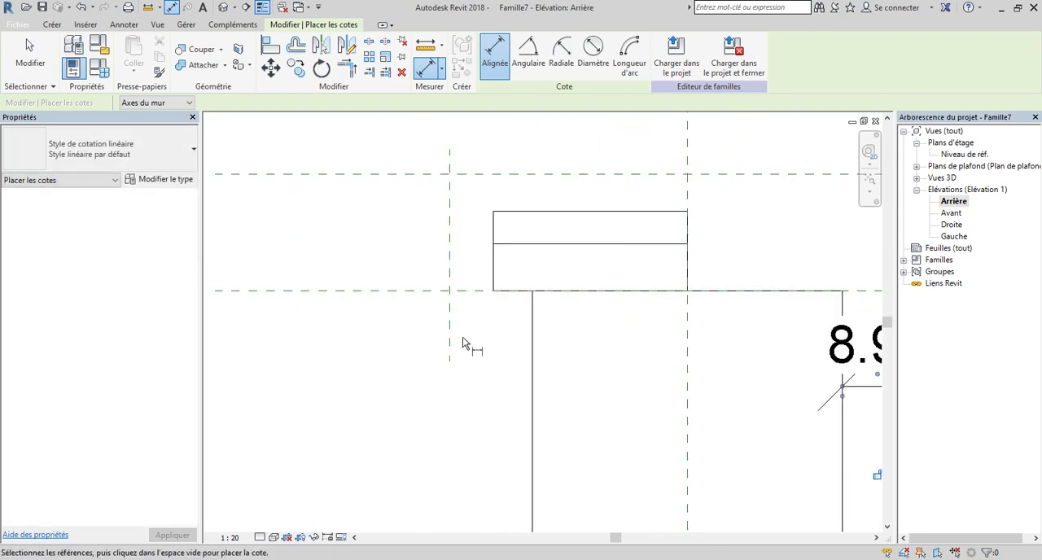
left_click(450, 351)
scroll(478, 350, "up", 2)
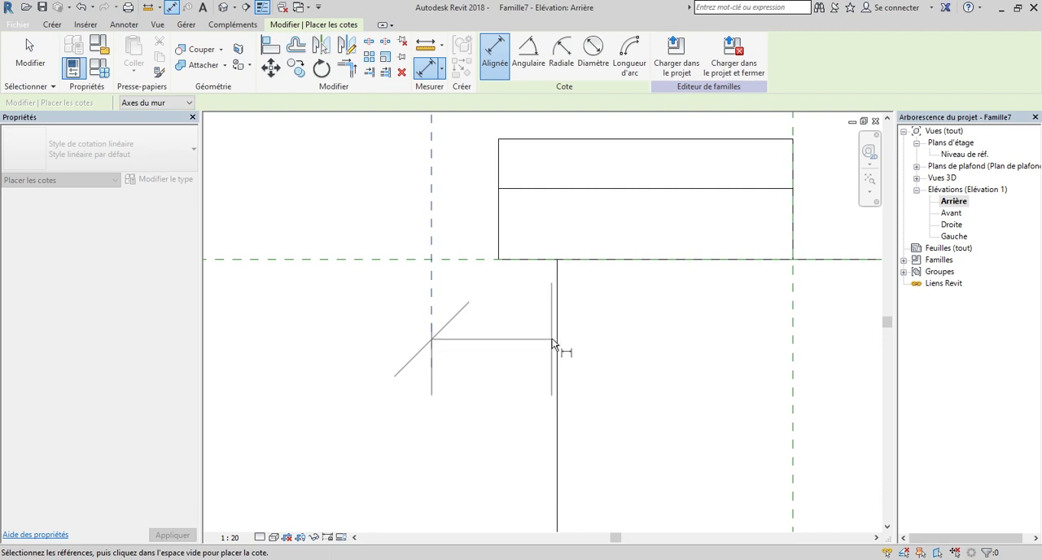
left_click(555, 337)
left_click(499, 386)
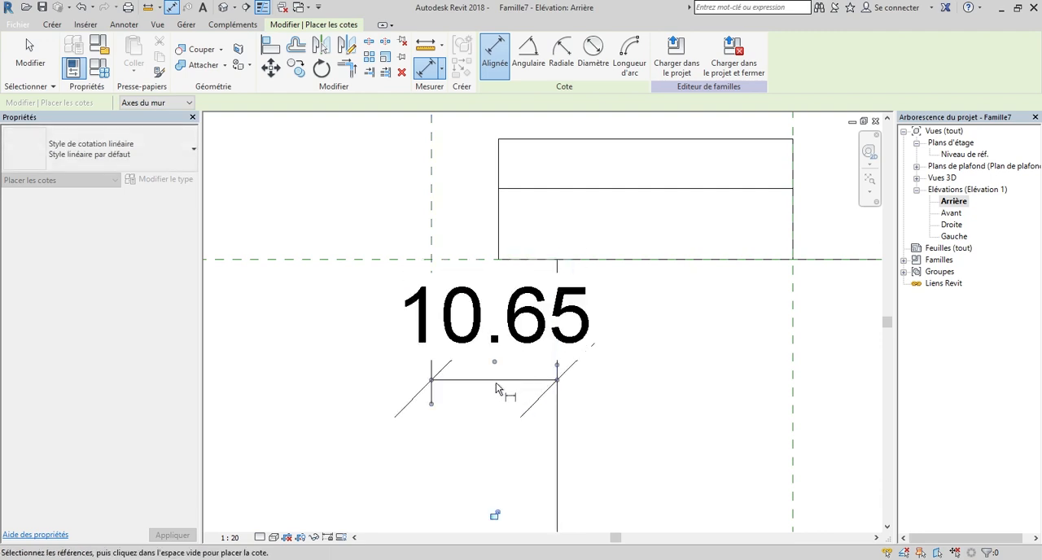
scroll(498, 386, "down", 2)
key("Escape")
key("Escape")
Set the left vertical reference plane's distance from the post's left edge to 4 cm.
left_click(456, 282)
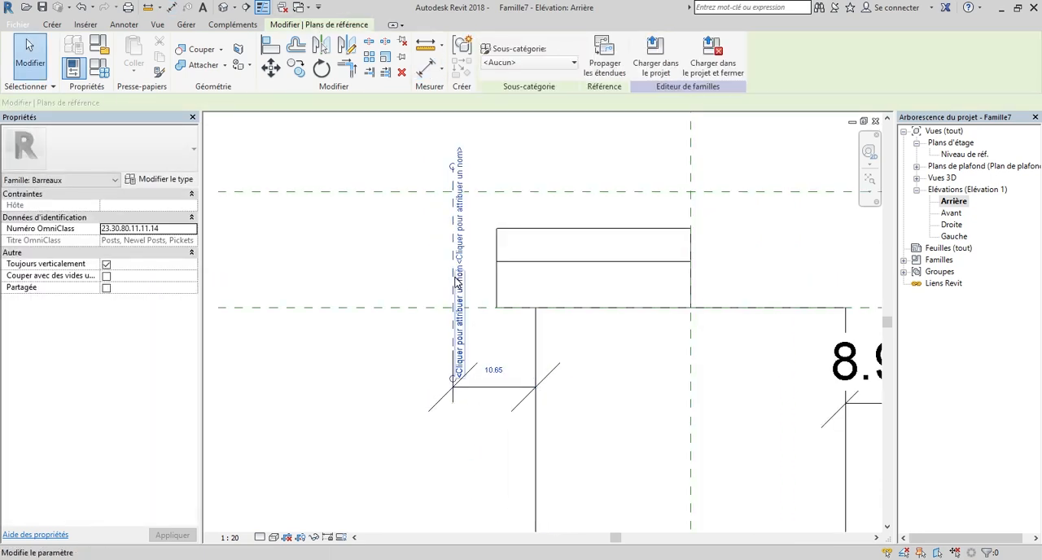
left_click(493, 371)
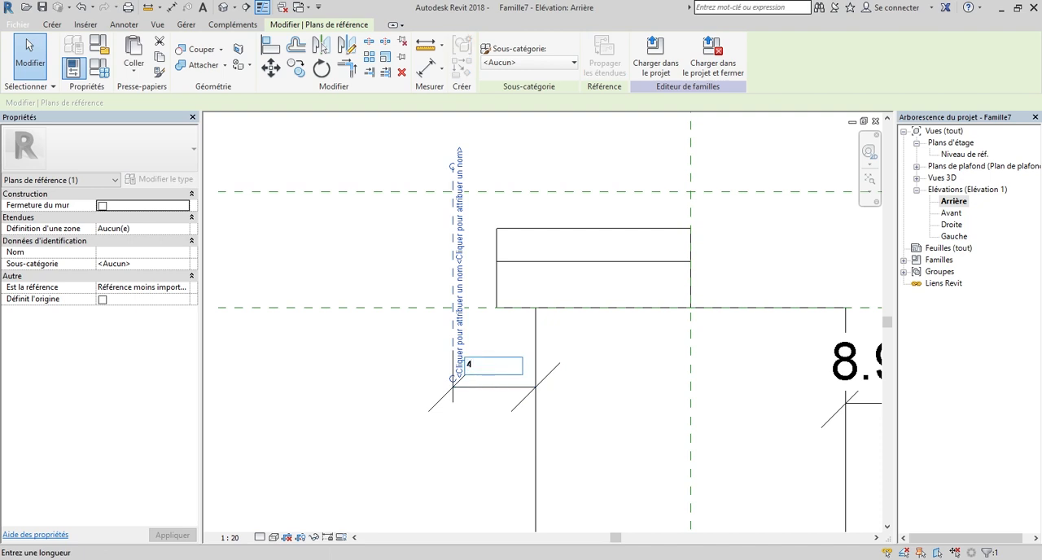
key("Return")
scroll(492, 374, "down", 3)
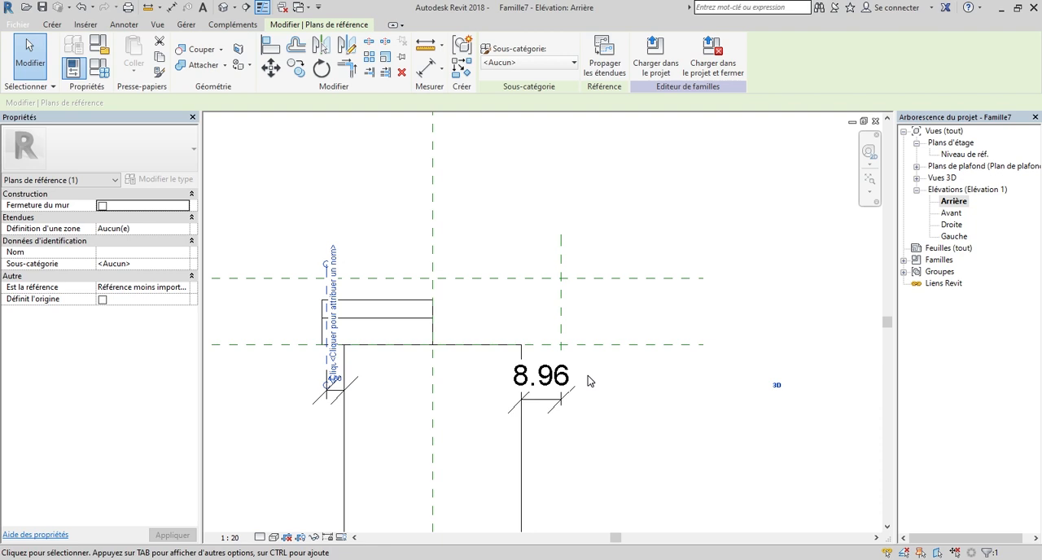
Set the right vertical reference plane's distance from the post's right edge to 4 cm.
scroll(556, 311, "up", 2)
scroll(525, 383, "up", 1)
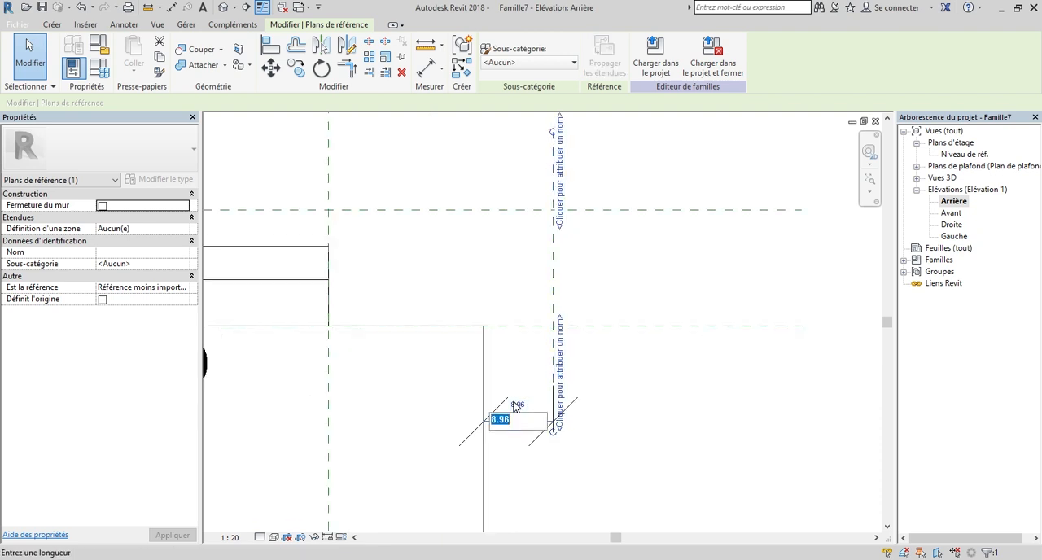
key("Return")
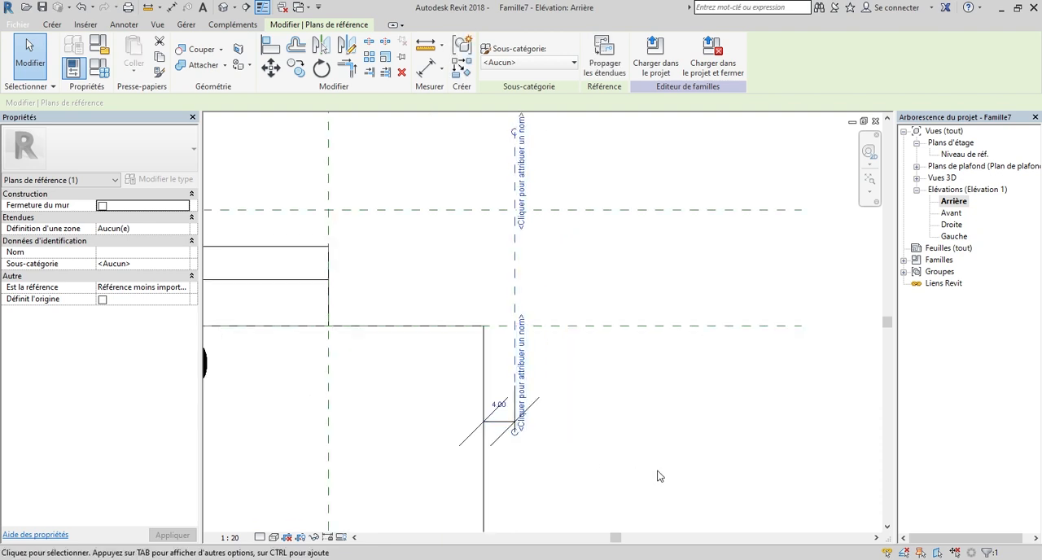
left_click(698, 455)
scroll(708, 437, "down", 3)
scroll(737, 429, "down", 1)
scroll(592, 376, "up", 3)
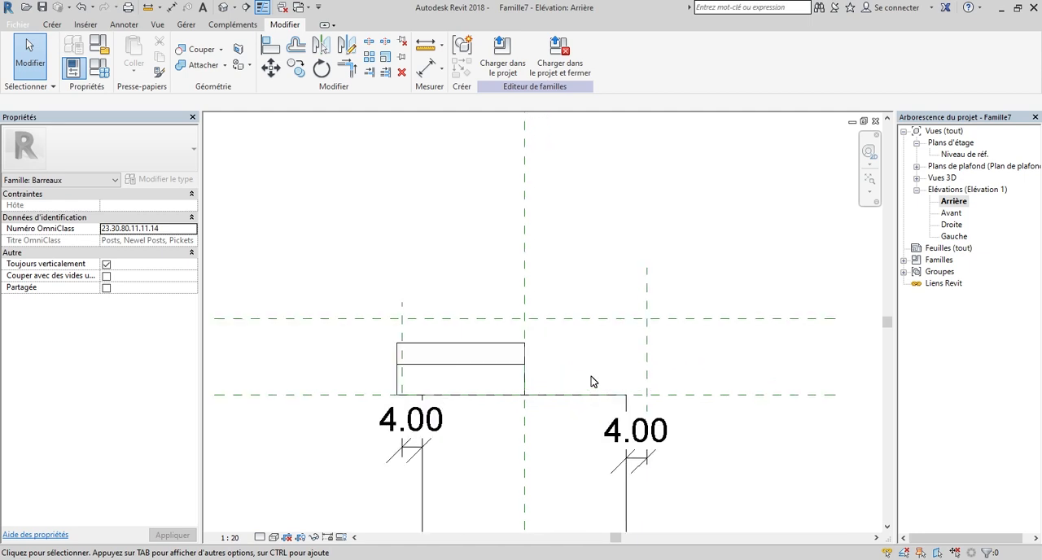
Stretch both ends of the cap extrusion to the vertical reference planes on either side of the post.
scroll(424, 384, "up", 3)
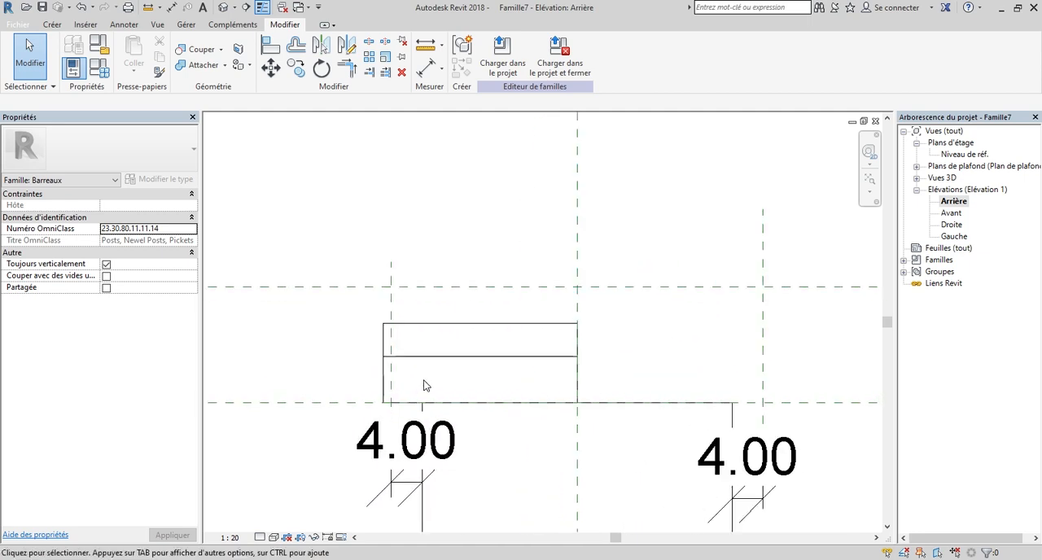
left_click(383, 350)
scroll(377, 395, "up", 2)
left_click_drag(376, 395, 385, 395)
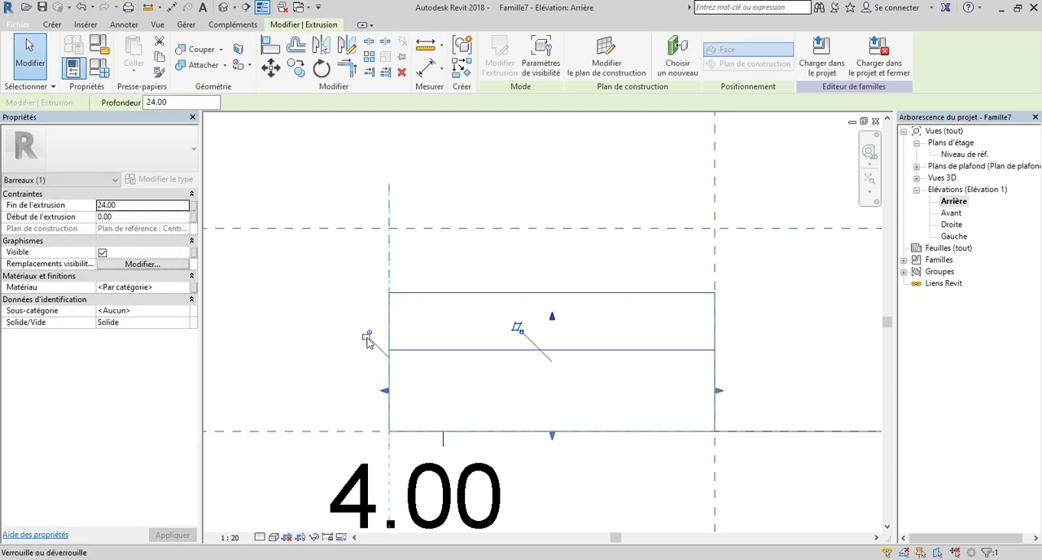
scroll(326, 354, "down", 3)
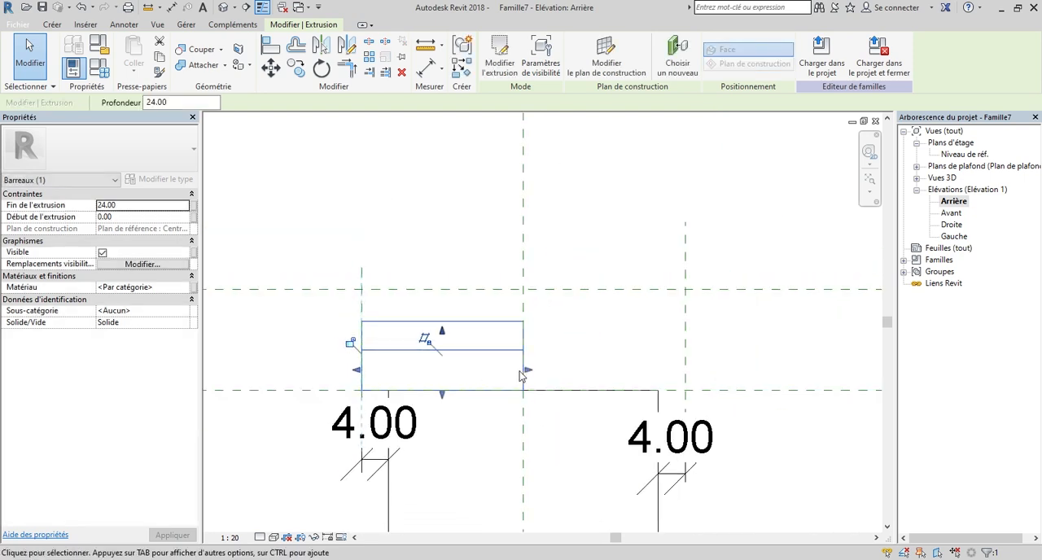
left_click_drag(527, 373, 688, 370)
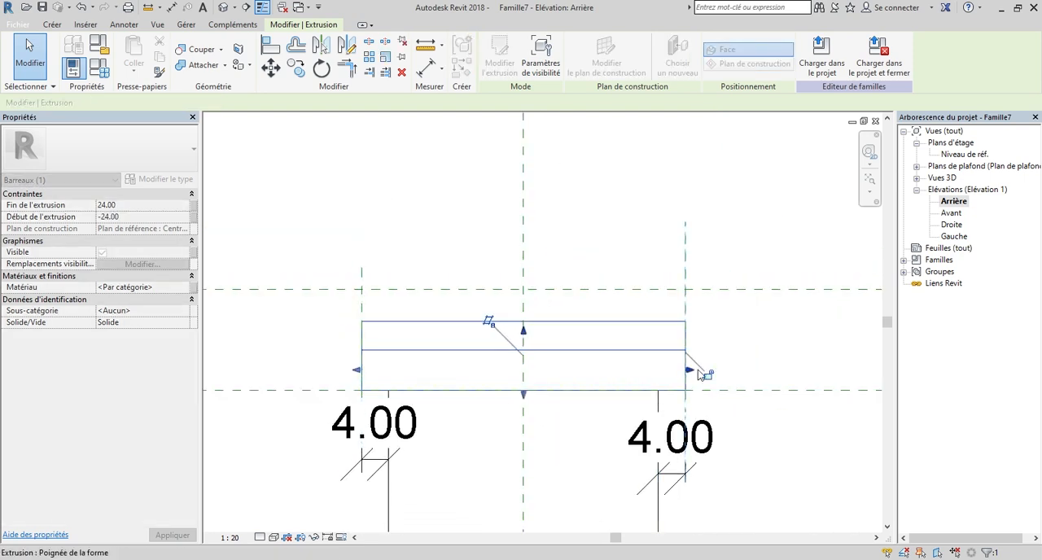
left_click(742, 355)
scroll(747, 341, "down", 2)
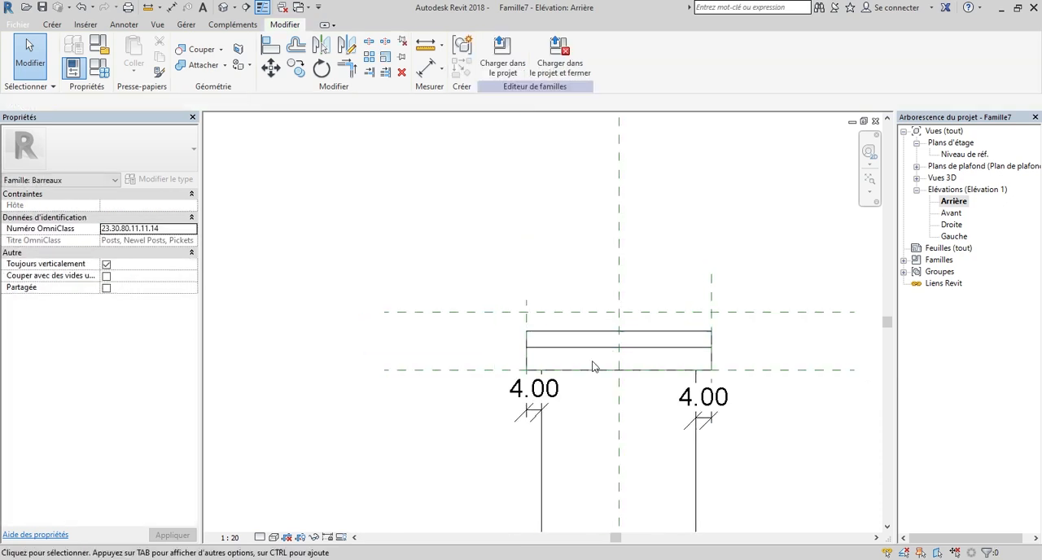
Delete the two 4 cm overhang dimensions beside the post.
left_click(540, 415)
left_click(526, 434)
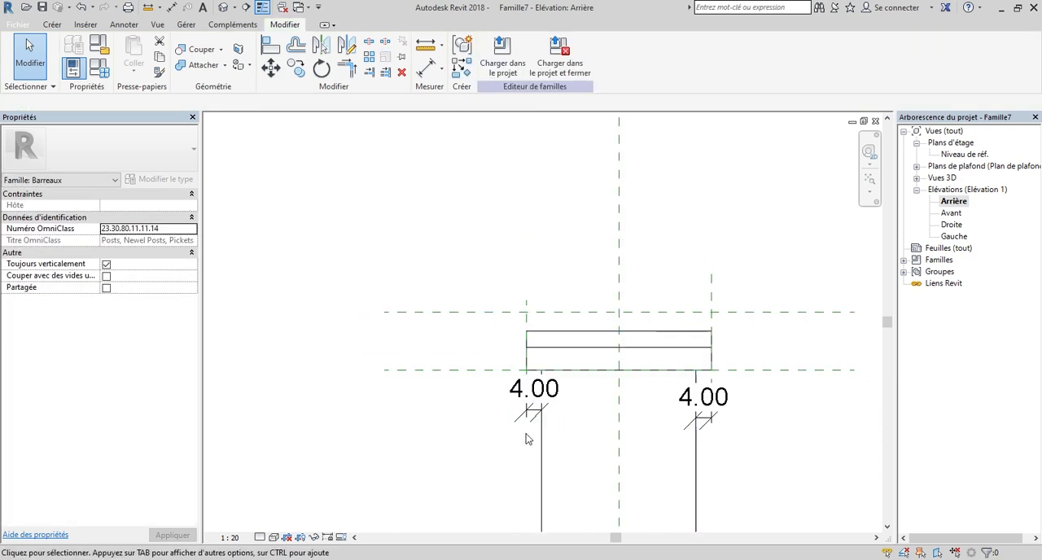
left_click(531, 403)
scroll(525, 433, "up", 2)
scroll(409, 421, "down", 2)
left_click(695, 408)
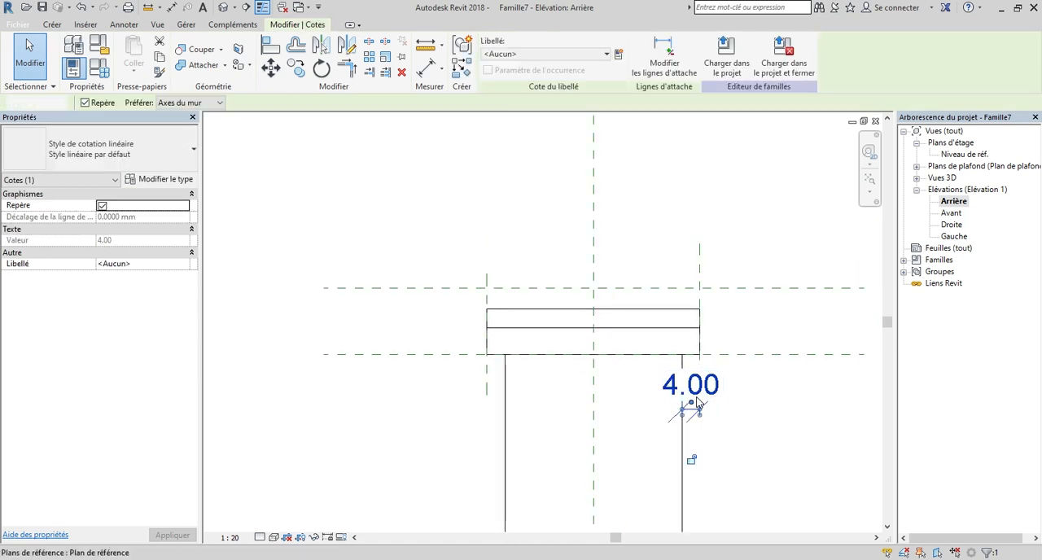
key("Delete")
scroll(666, 364, "up", 2)
left_click(702, 421)
left_click(548, 356)
left_click_drag(549, 356, 550, 381)
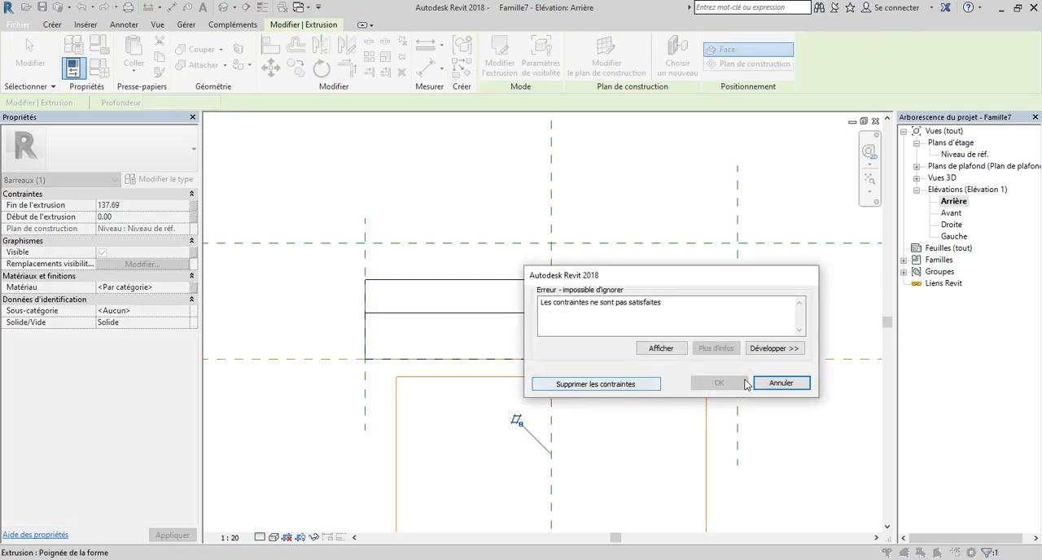
left_click(775, 384)
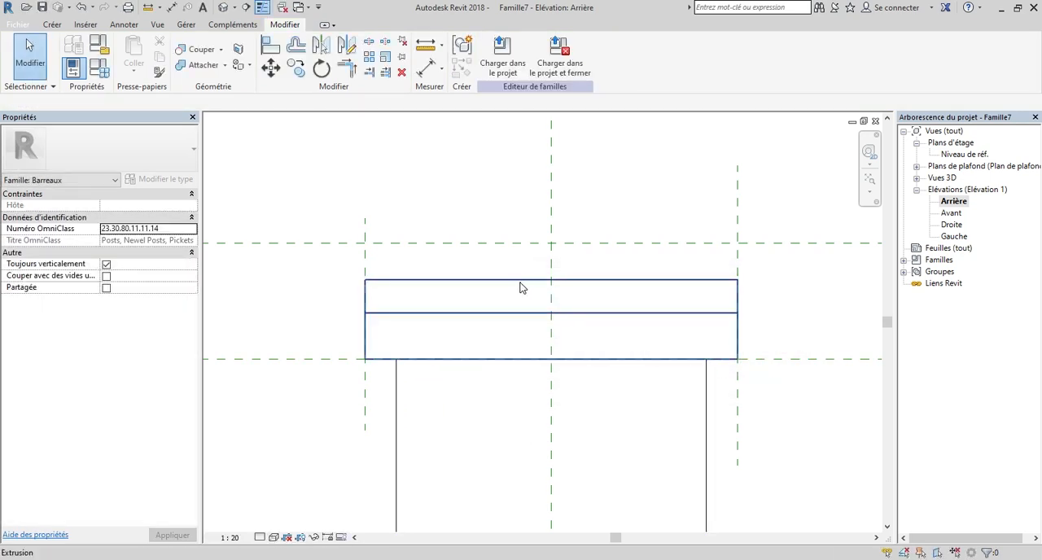
Align the cap's underside with the horizontal reference plane at the top of the post and lock it there.
left_click(519, 286)
left_click_drag(552, 366, 551, 360)
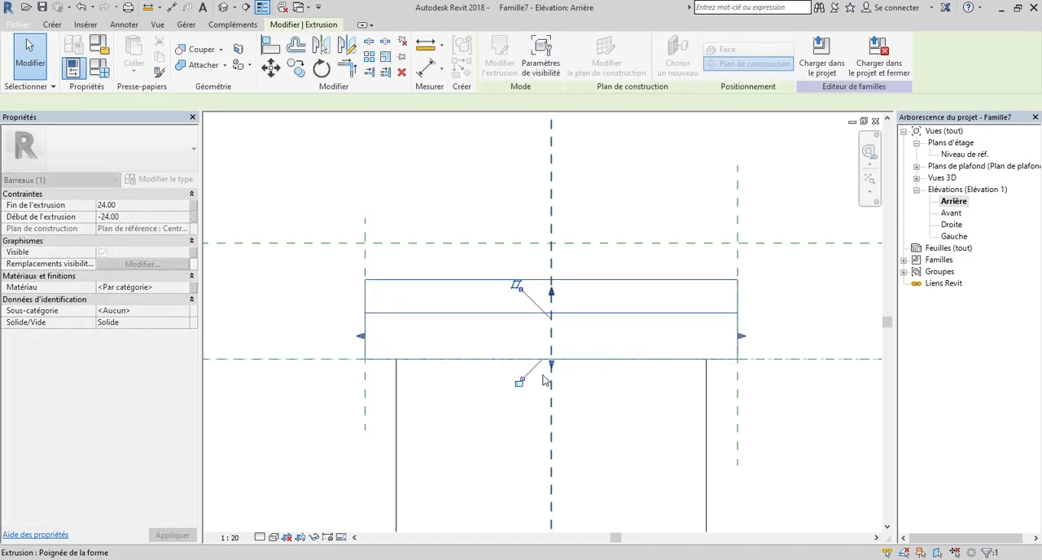
left_click(520, 384)
scroll(525, 364, "down", 4)
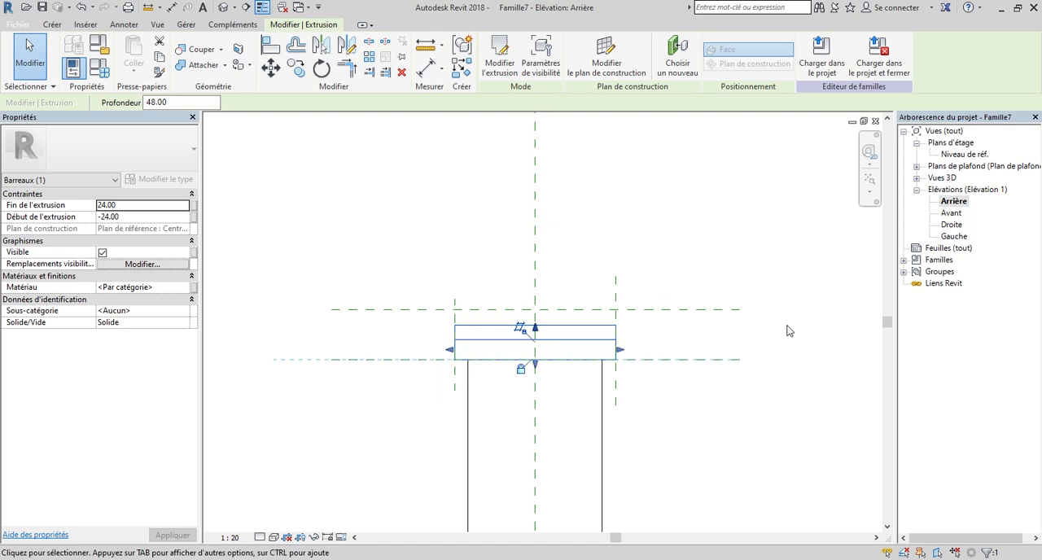
left_click(741, 343)
scroll(741, 342, "down", 2)
Examine the post and its overhanging cap from several sides in the 3D view Vue 1.
double_click(942, 177)
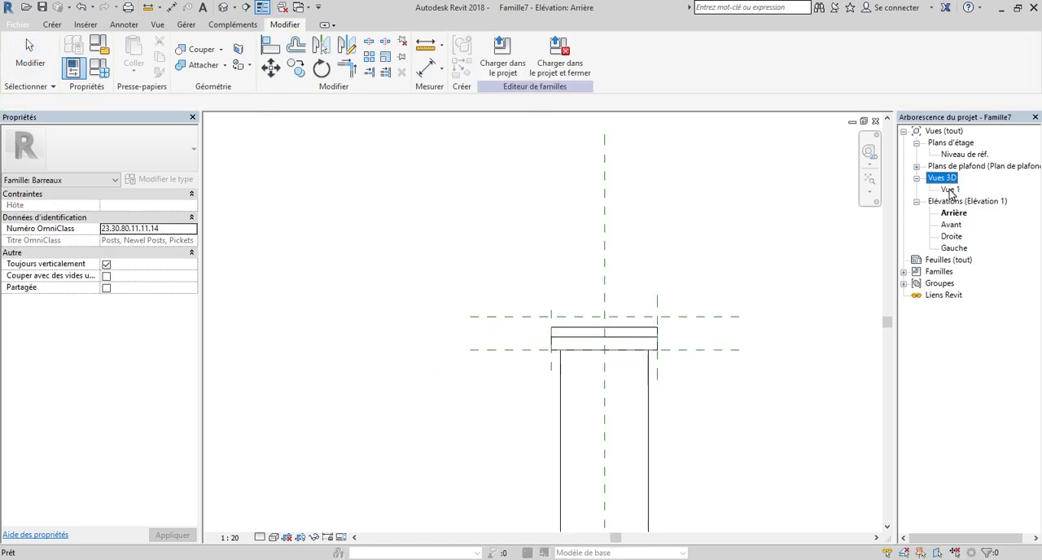
double_click(949, 189)
left_click(612, 336)
scroll(612, 337, "down", 3)
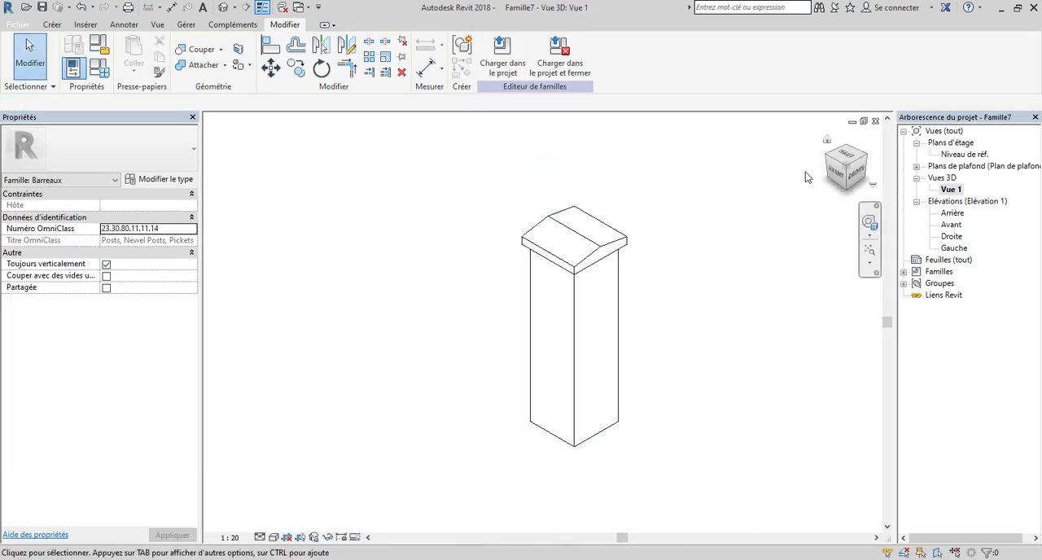
left_click_drag(838, 179, 854, 171)
middle_click_drag(612, 336, 838, 362, "shift")
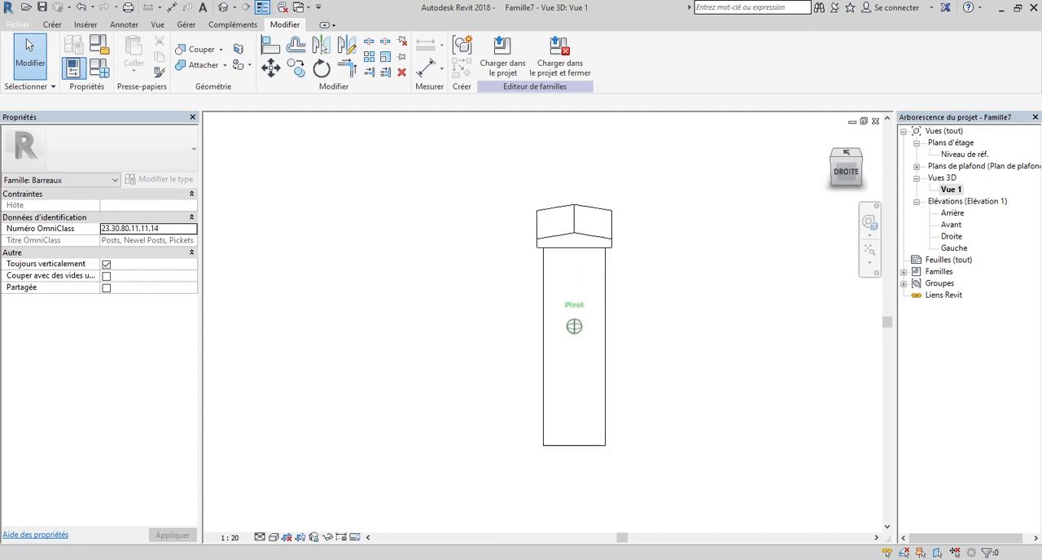
scroll(593, 208, "up", 2)
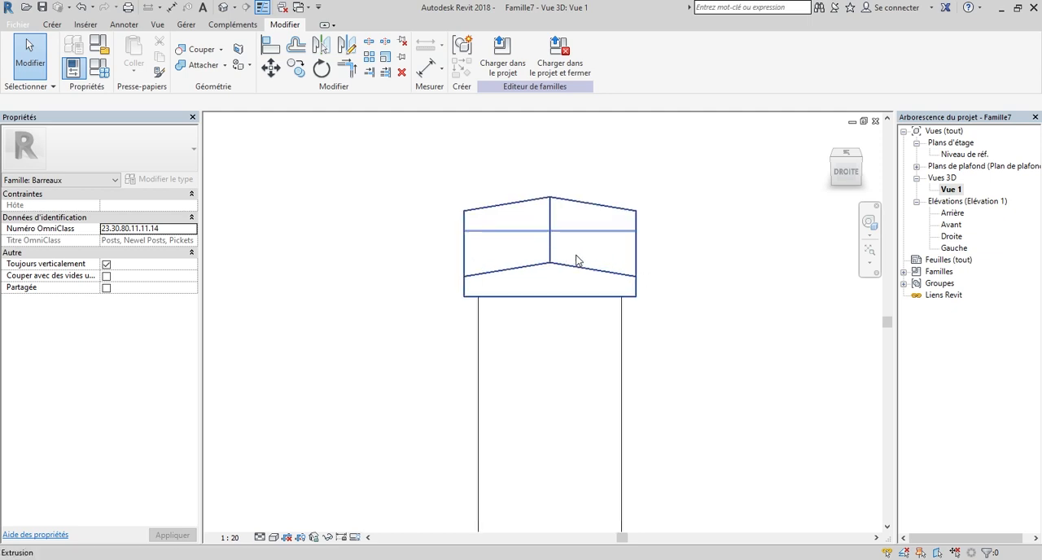
left_click(843, 170)
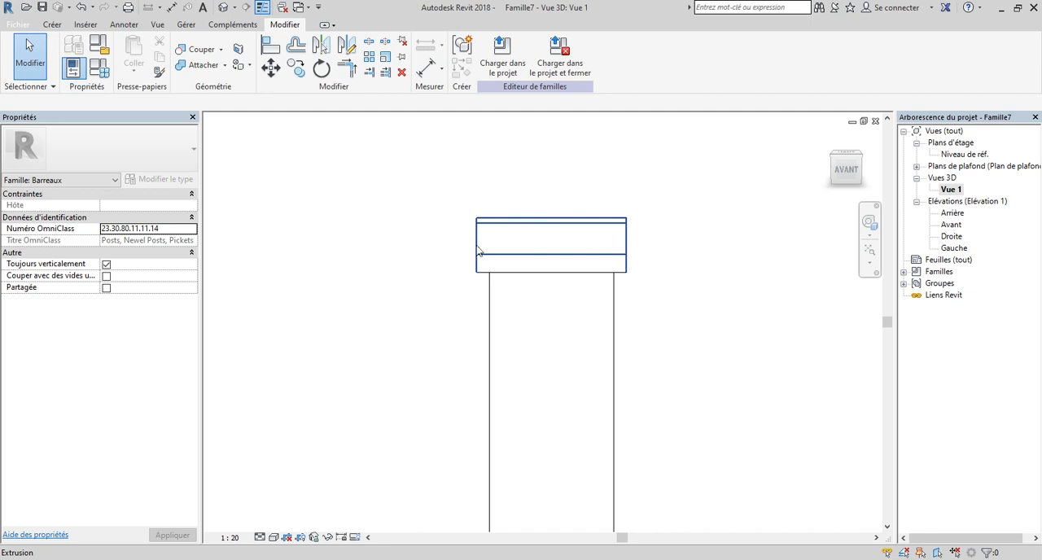
mouse_move(842, 175)
left_mouse_down()
mouse_move(832, 189)
mouse_move(806, 178)
mouse_move(819, 176)
left_mouse_up()
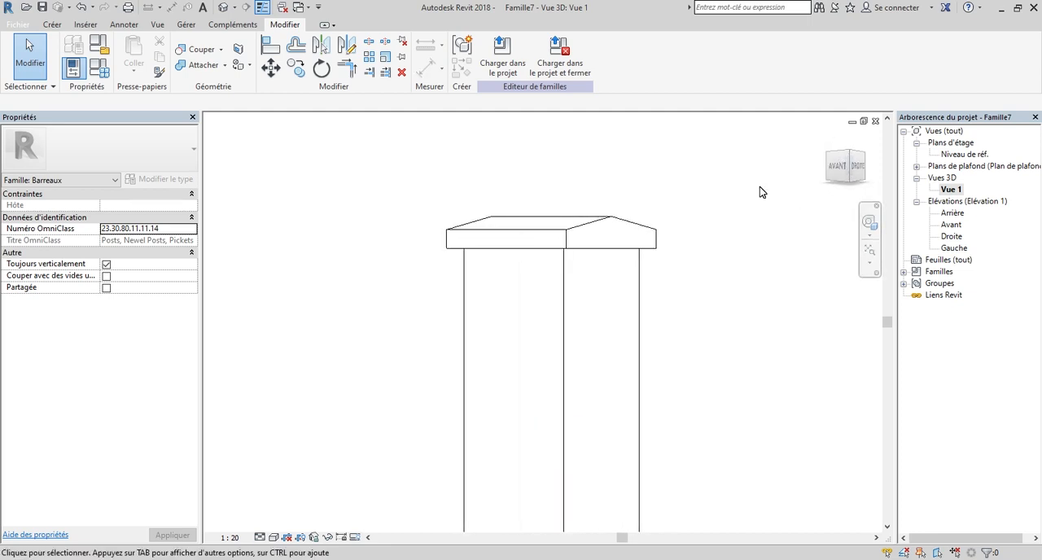
scroll(707, 269, "down", 2)
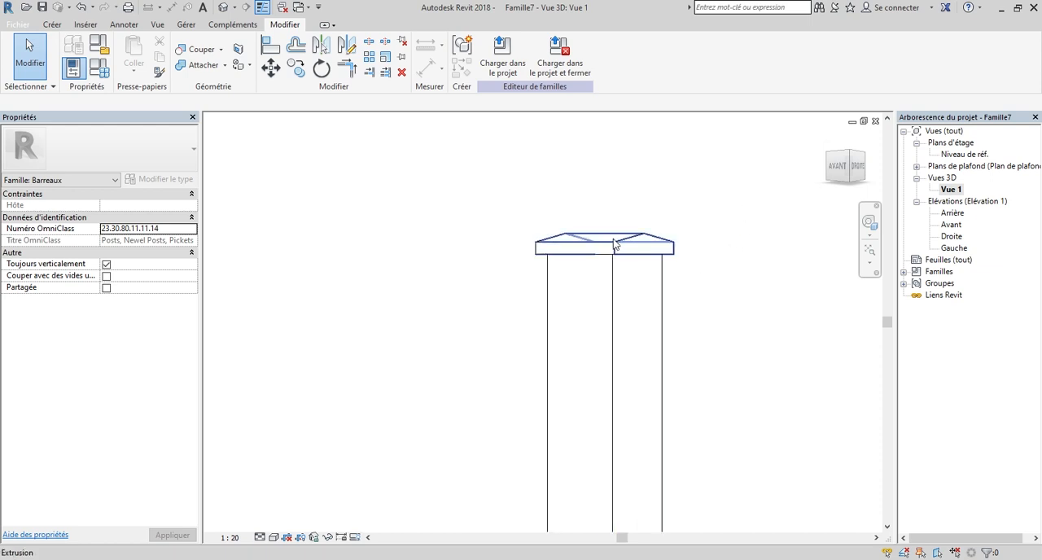
mouse_move(839, 163)
left_mouse_down()
mouse_move(880, 204)
mouse_move(882, 185)
mouse_move(812, 161)
left_mouse_up()
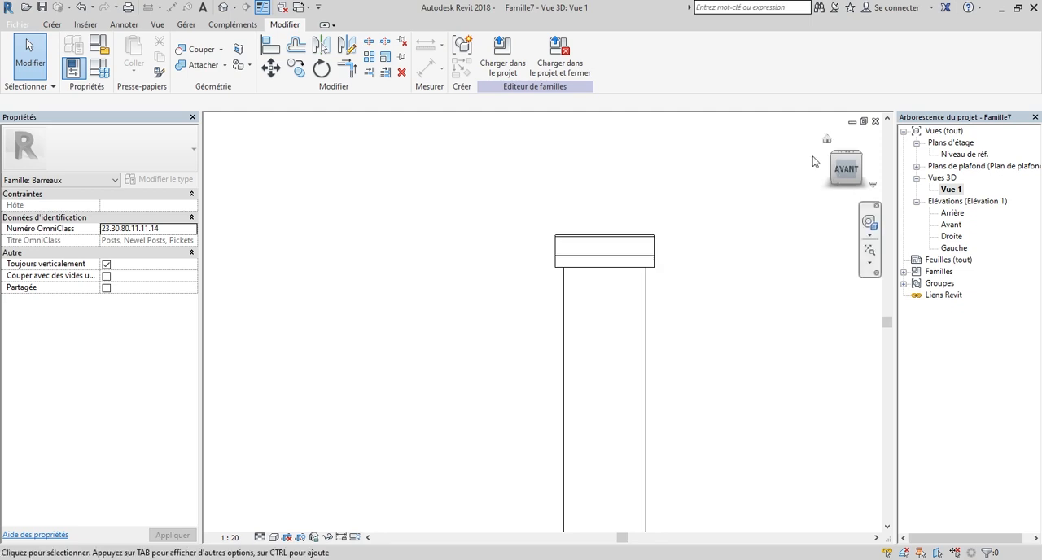
Start a void extrusion in the Avant elevation, using the reference plane Centre (avant/arrière) as its work plane.
double_click(951, 225)
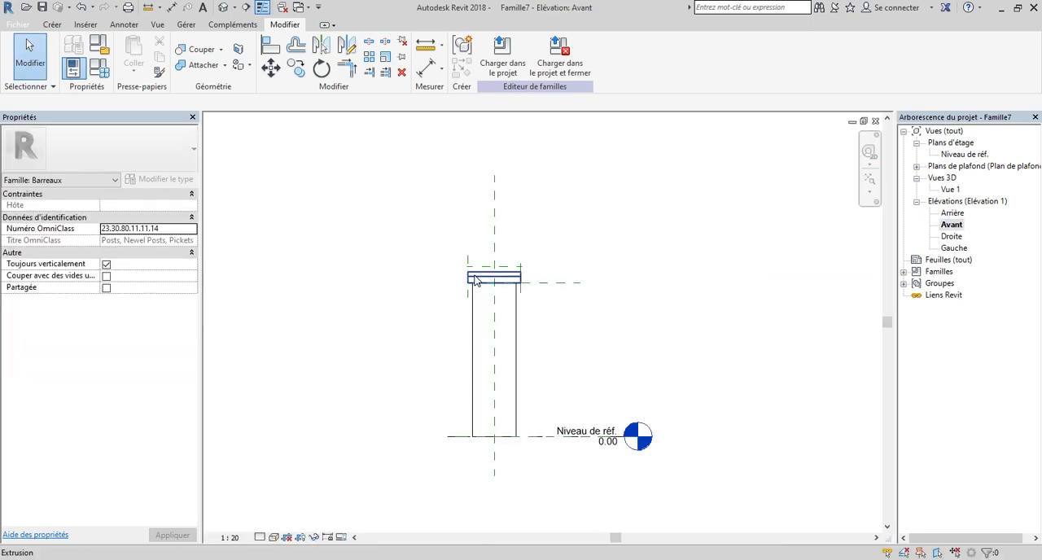
scroll(476, 280, "up", 5)
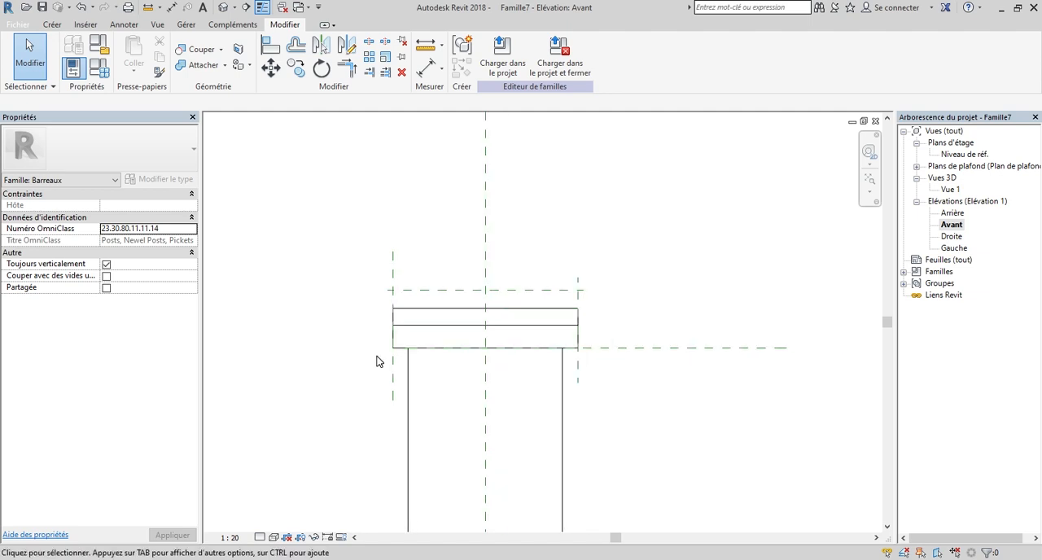
scroll(421, 321, "up", 2)
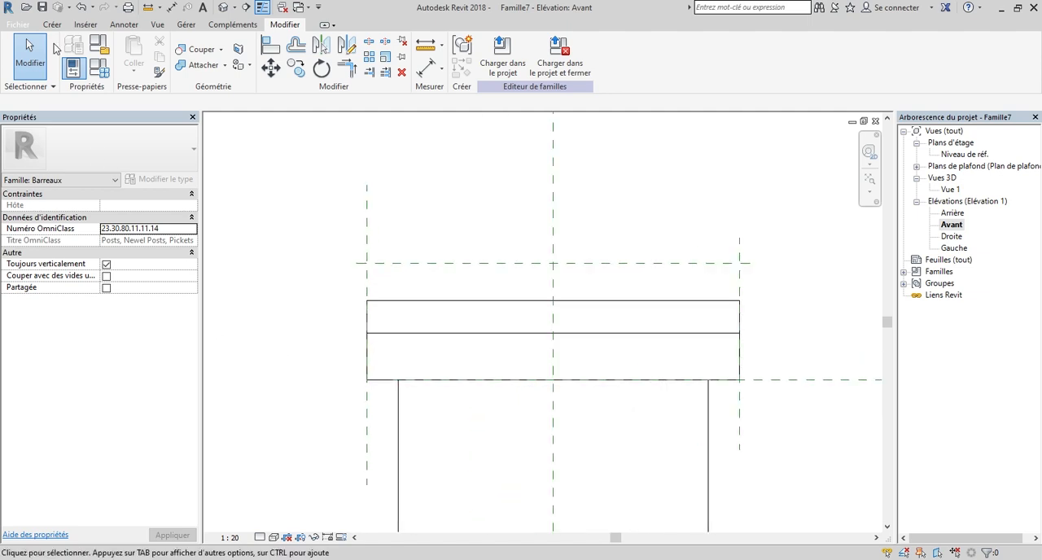
left_click(52, 25)
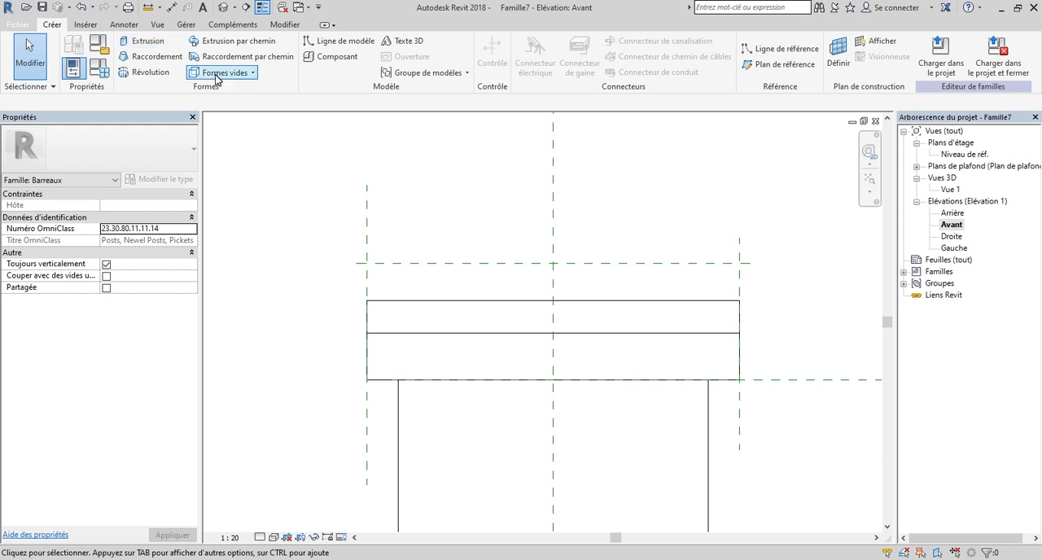
left_click(254, 73)
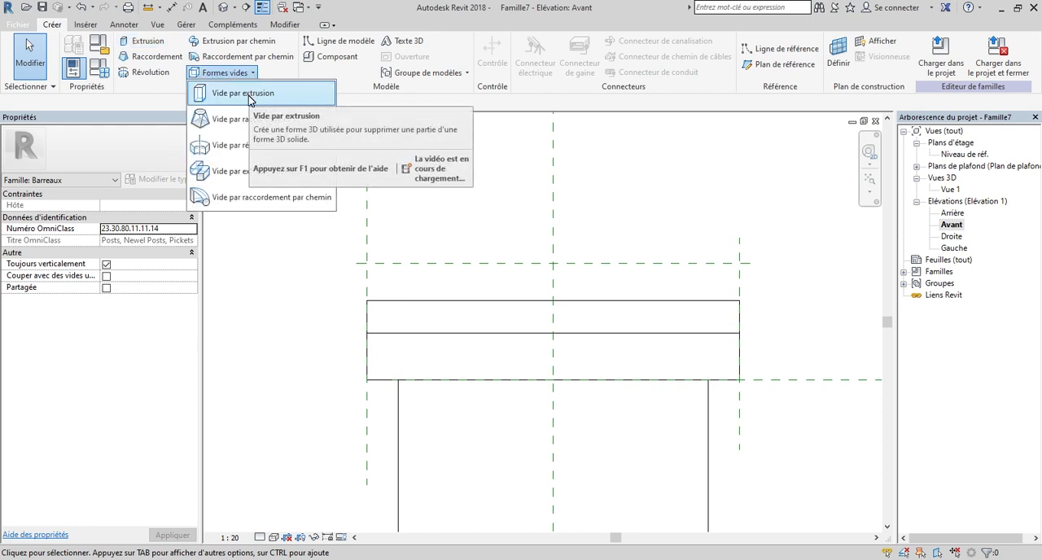
left_click(248, 96)
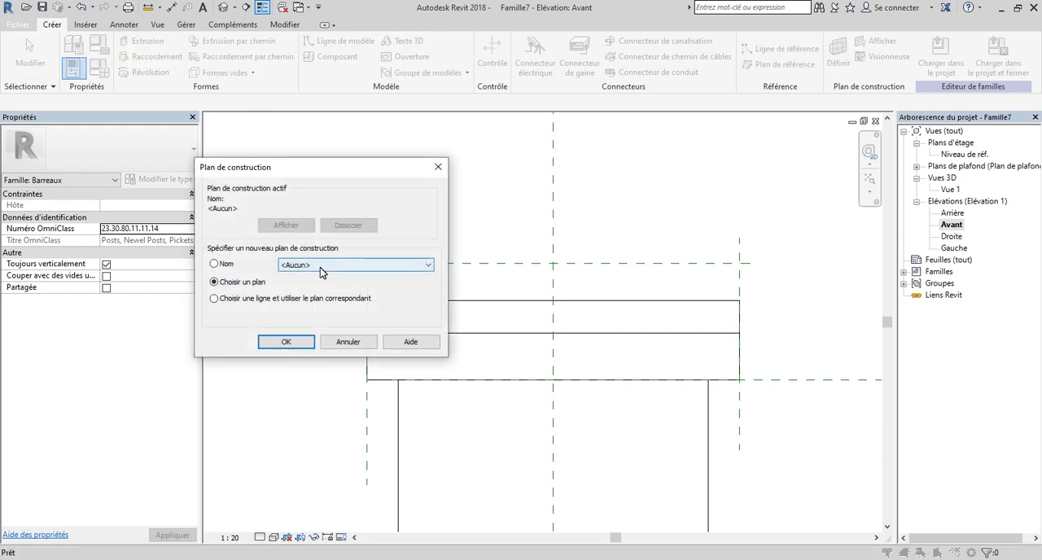
left_click(320, 267)
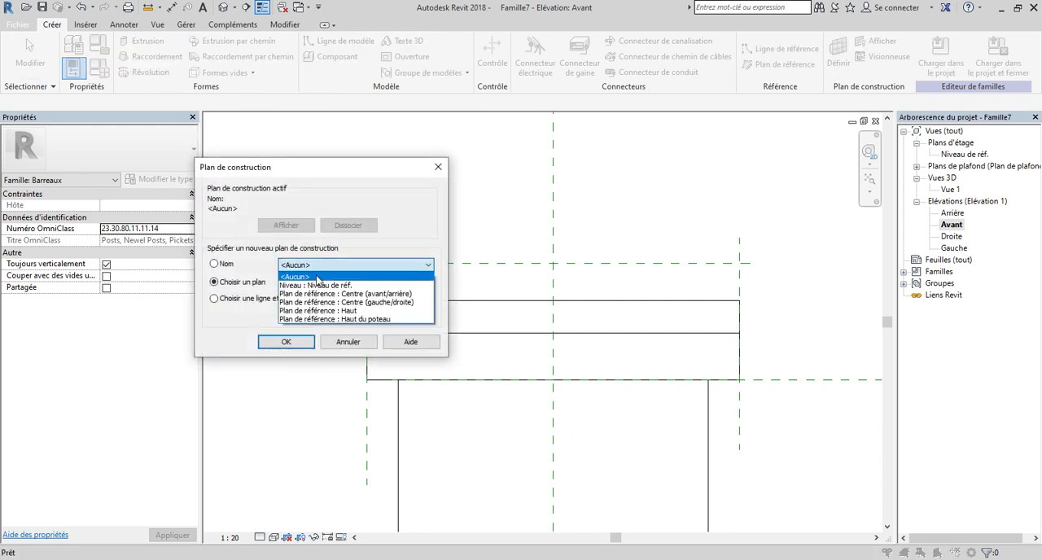
left_click(355, 294)
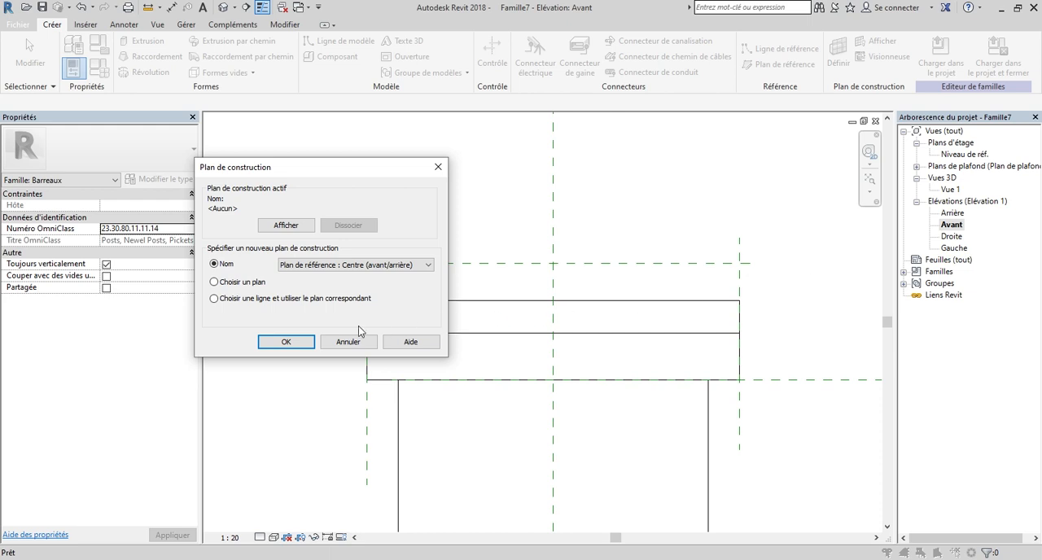
left_click(286, 342)
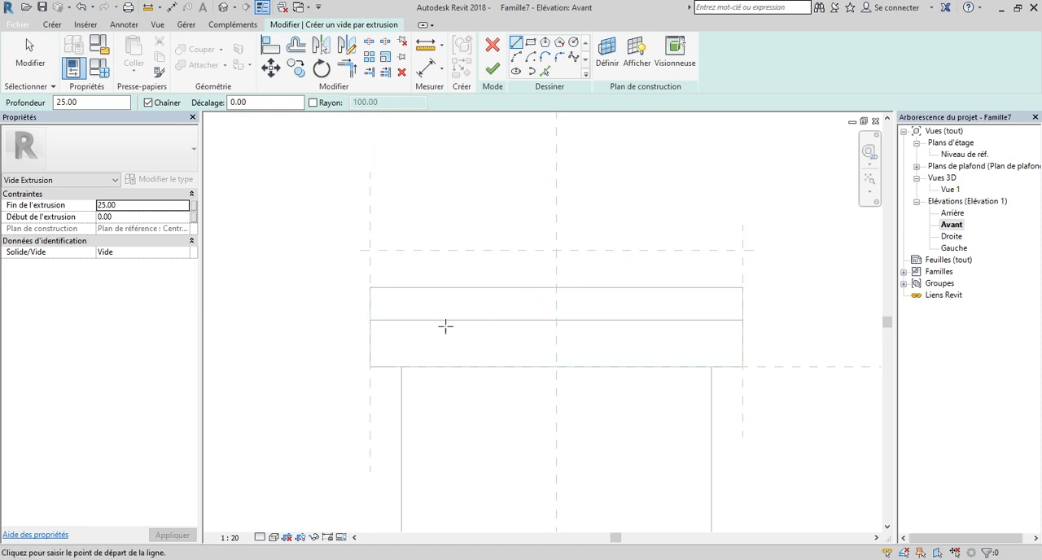
Sketch a closed void profile with two slopes peaking at the cap's top centre, dropping about 4.2 cm at both sides and closed along the top edge.
left_click(371, 320)
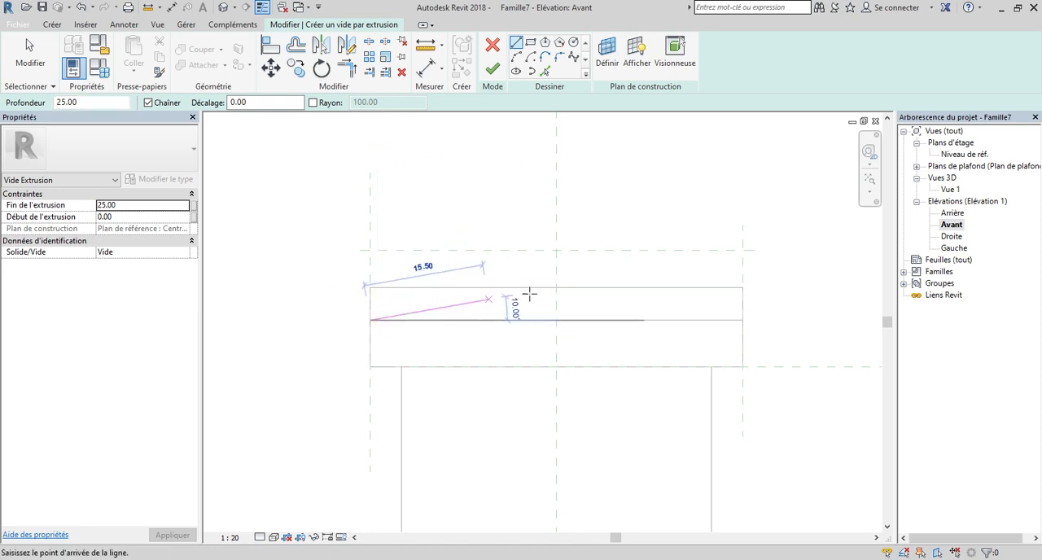
left_click(555, 287)
left_click(743, 320)
scroll(746, 287, "up", 2)
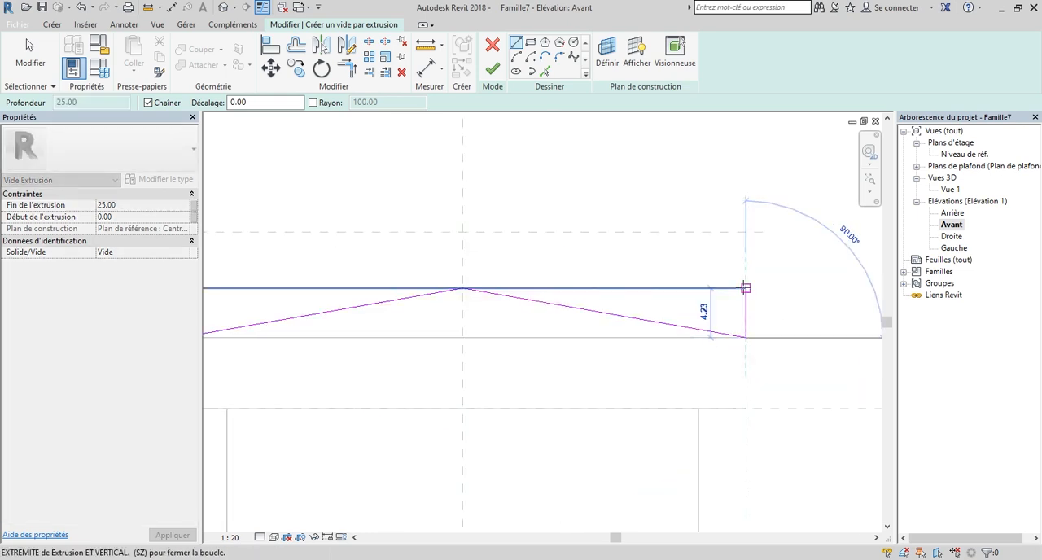
left_click(746, 287)
scroll(745, 288, "down", 2)
scroll(453, 285, "up", 1)
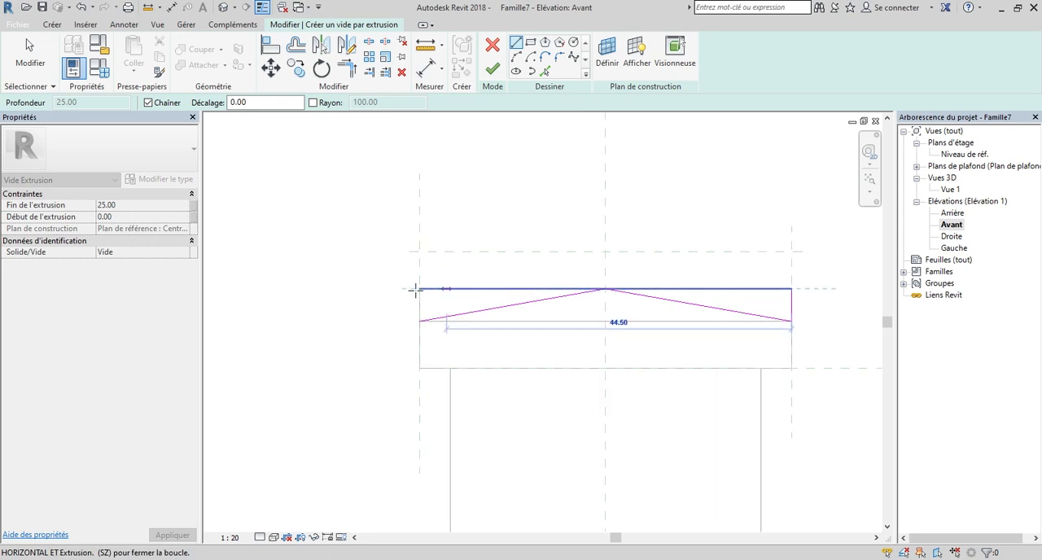
left_click(415, 288)
scroll(415, 288, "up", 1)
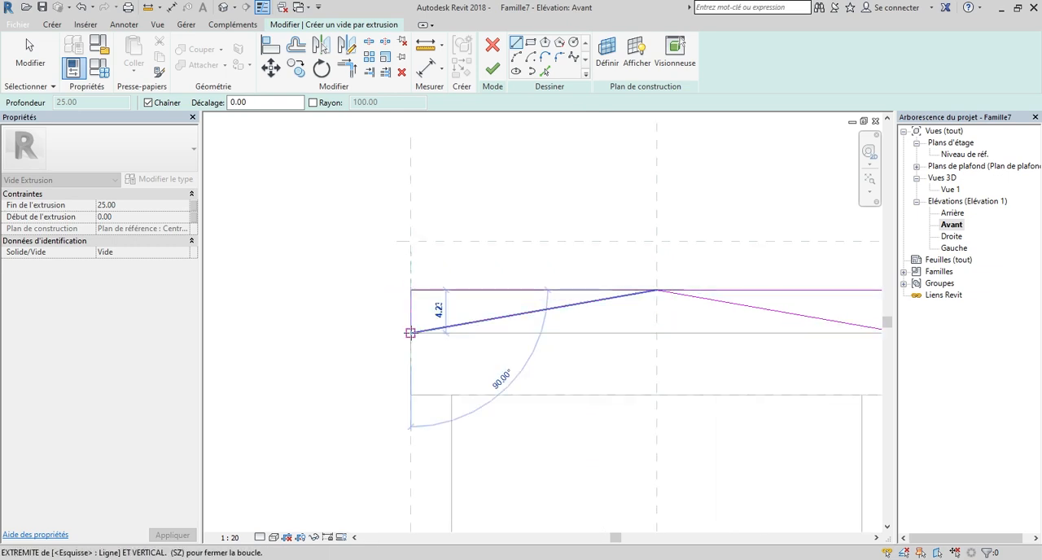
left_click(410, 332)
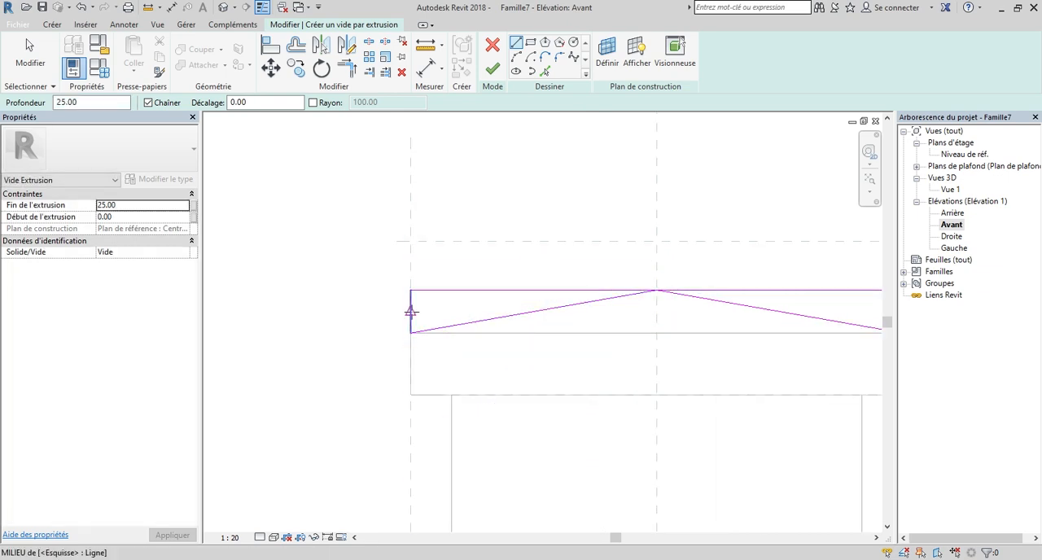
scroll(411, 312, "down", 1)
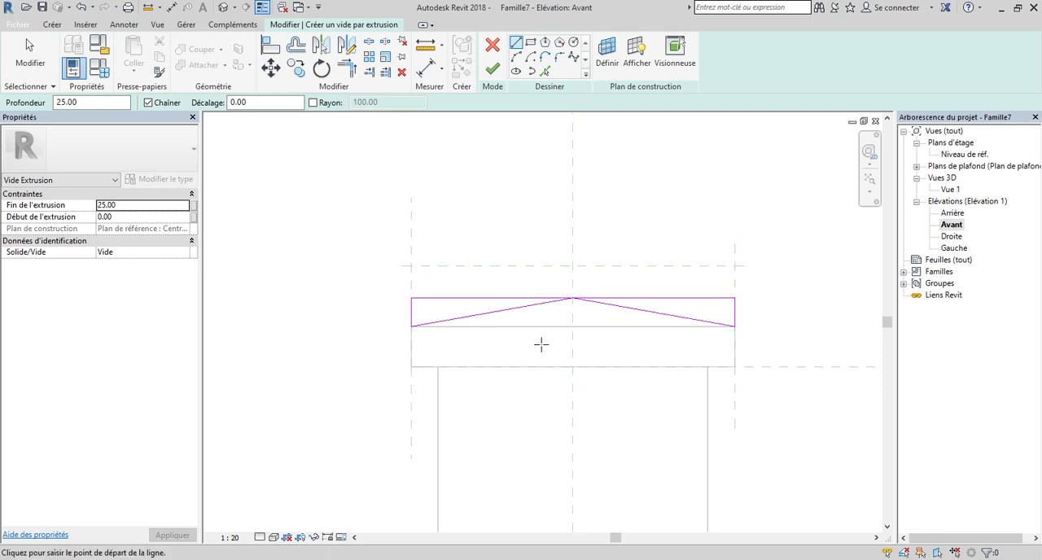
key("Escape")
Raise the profile's top line above the cap, about 2.5 cm below the upper reference plane, and finish the void extrusion.
scroll(612, 307, "up", 1)
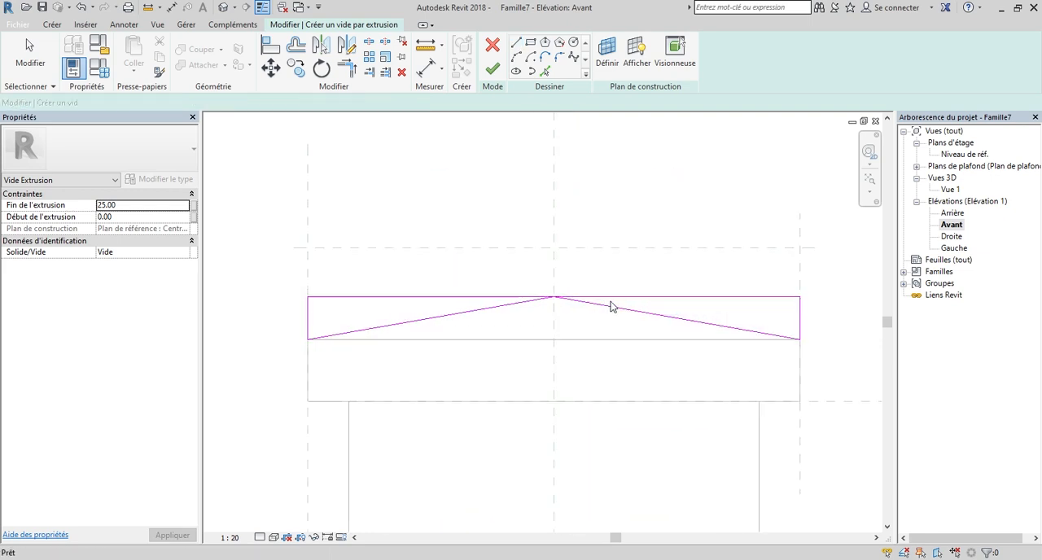
left_click(618, 298)
scroll(577, 288, "up", 1)
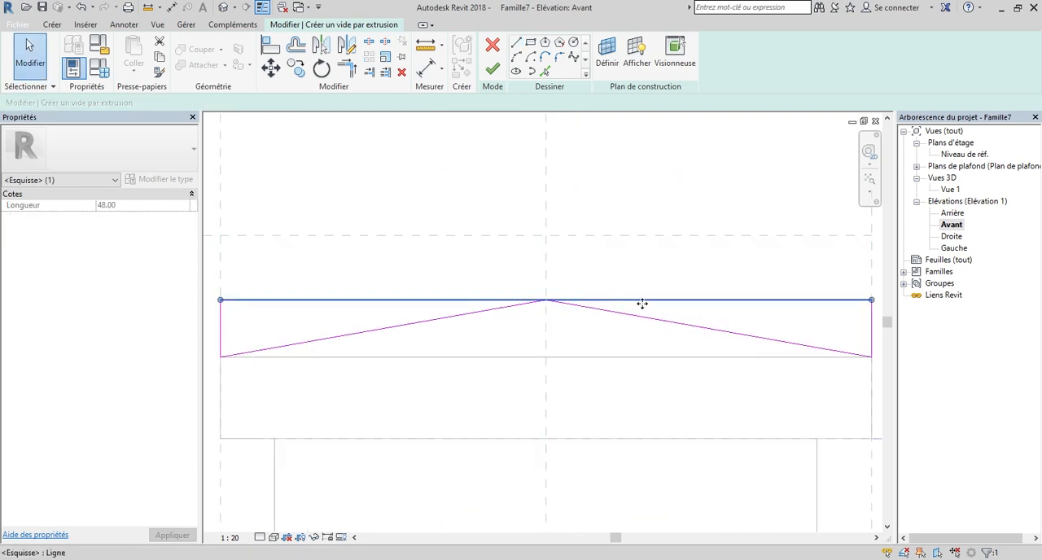
left_click_drag(643, 300, 643, 266)
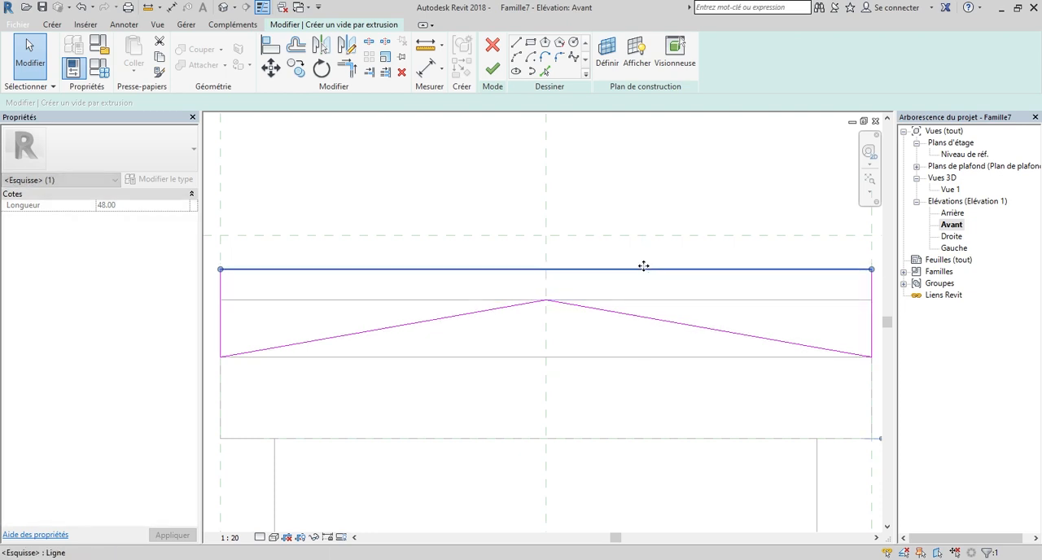
scroll(643, 266, "down", 1)
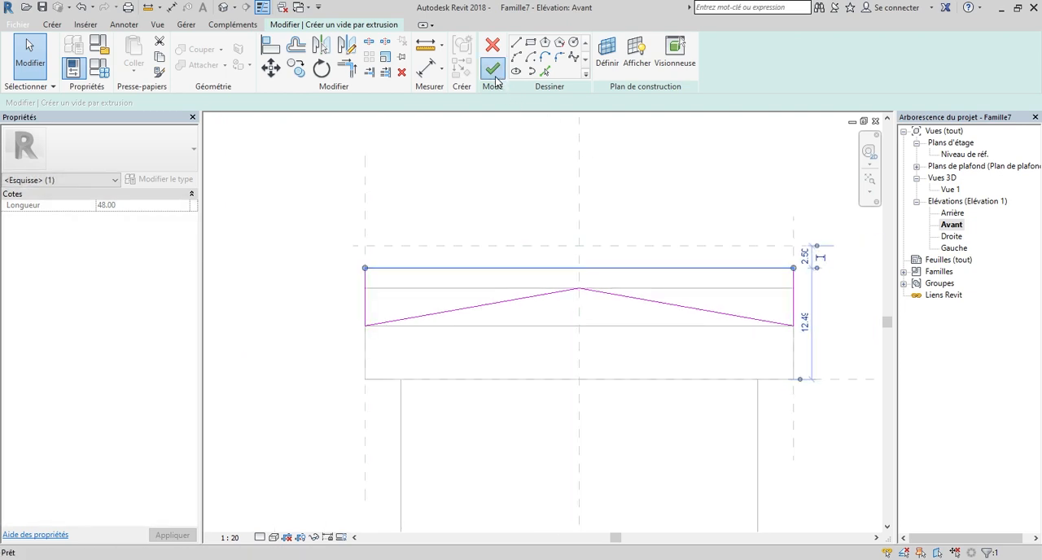
left_click(495, 82)
Show the model at an angle in the 3D view Vue 1 with the visual style Couleurs uniformes.
left_click(958, 192)
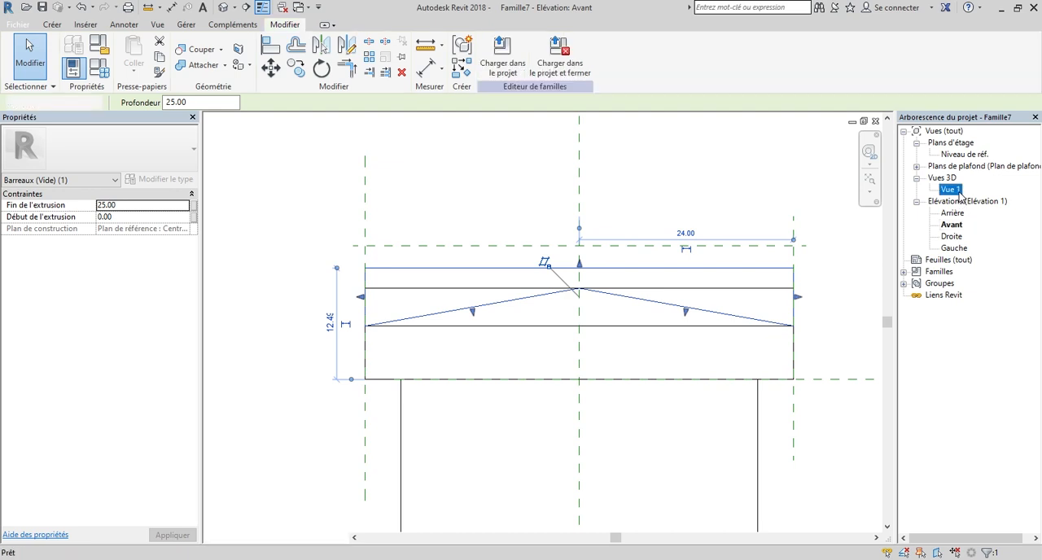
double_click(950, 190)
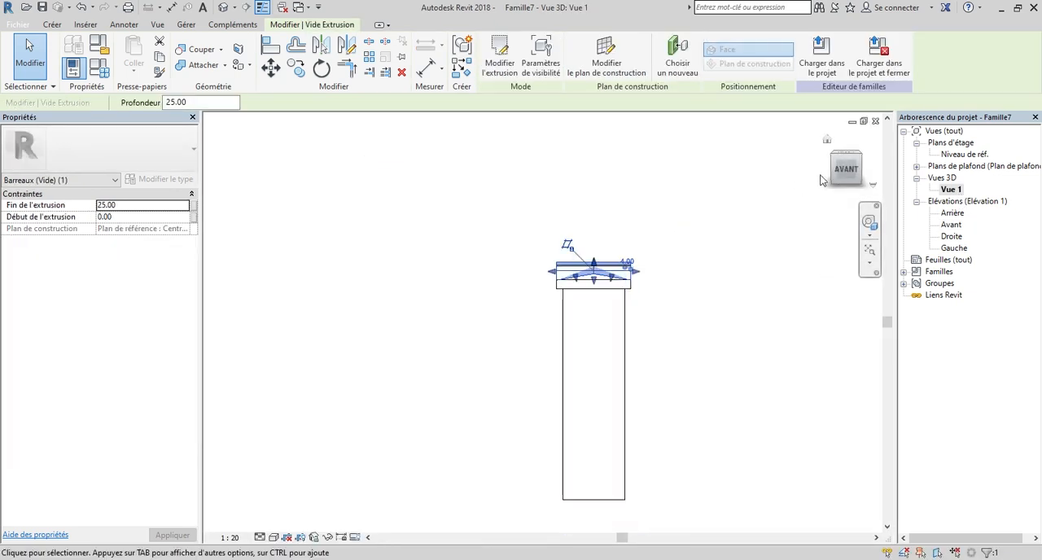
middle_click_drag(813, 197, 800, 205, "shift")
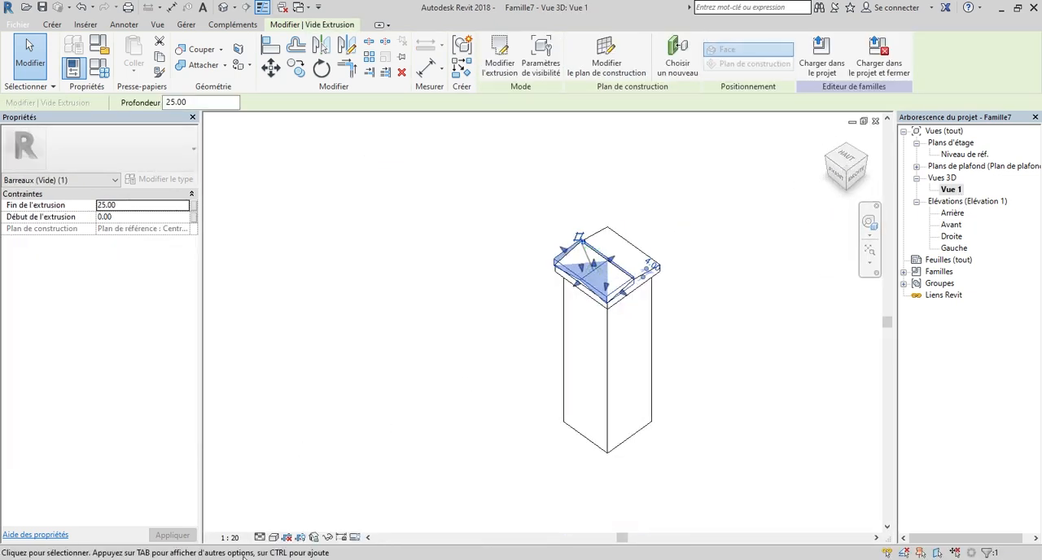
left_click(269, 539)
left_click(319, 503)
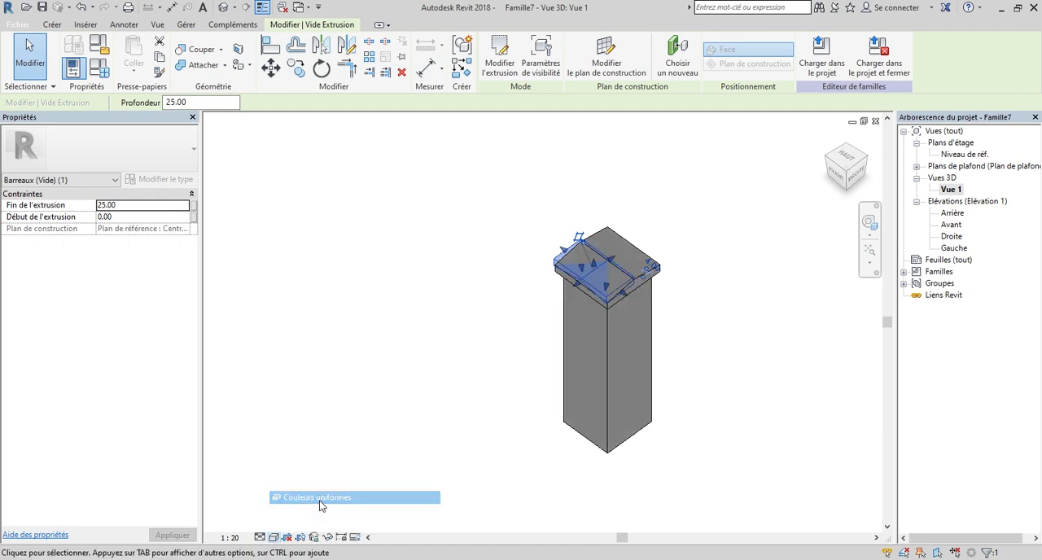
Stretch the void across the full depth of the cap, setting its extrusion start to -24.00.
left_click(855, 173)
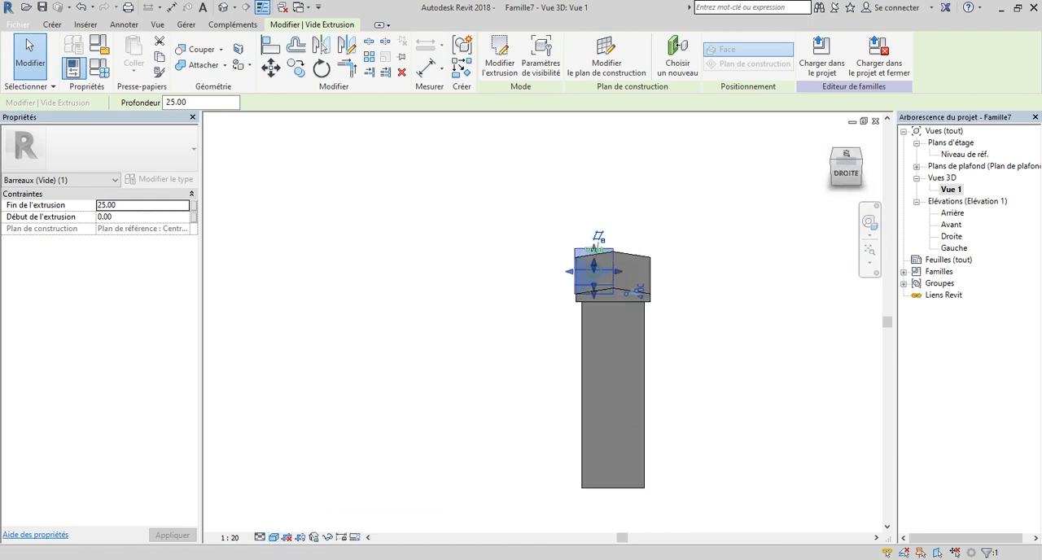
scroll(603, 273, "up", 4)
left_click_drag(639, 283, 722, 285)
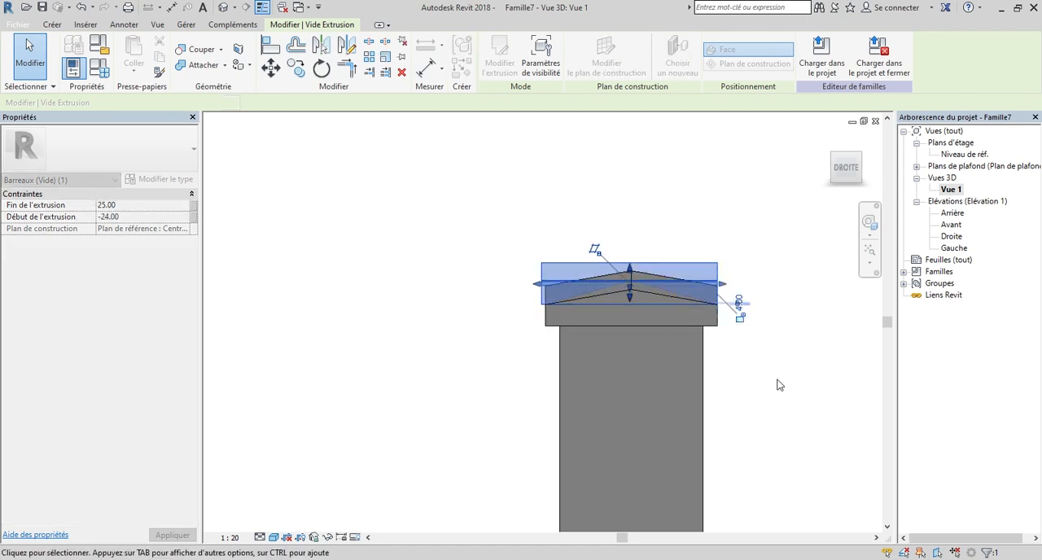
left_click(780, 386)
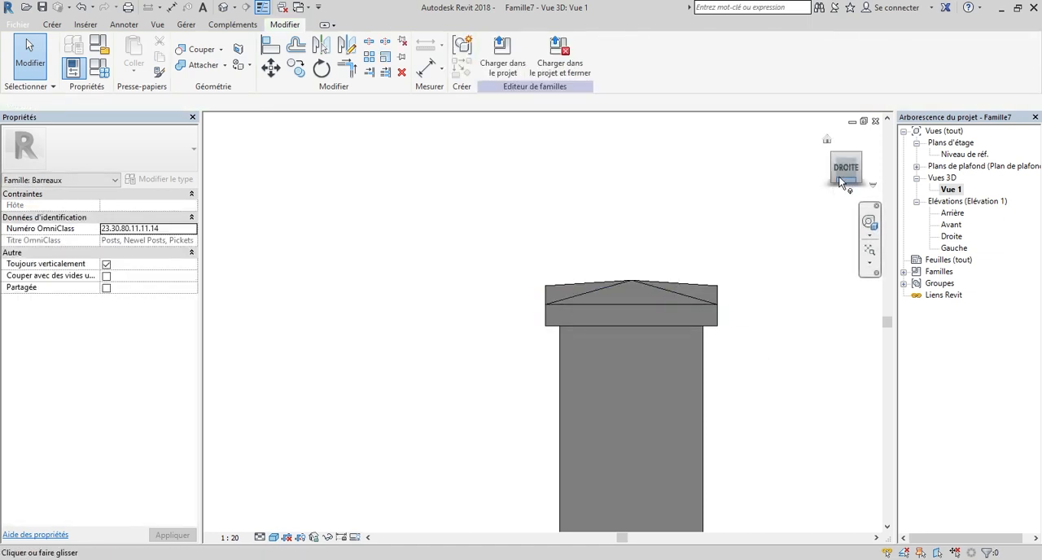
Examine the post's cut cap and the void above it from several sides in the 3D view.
left_click_drag(848, 175, 863, 182)
scroll(722, 278, "down", 2)
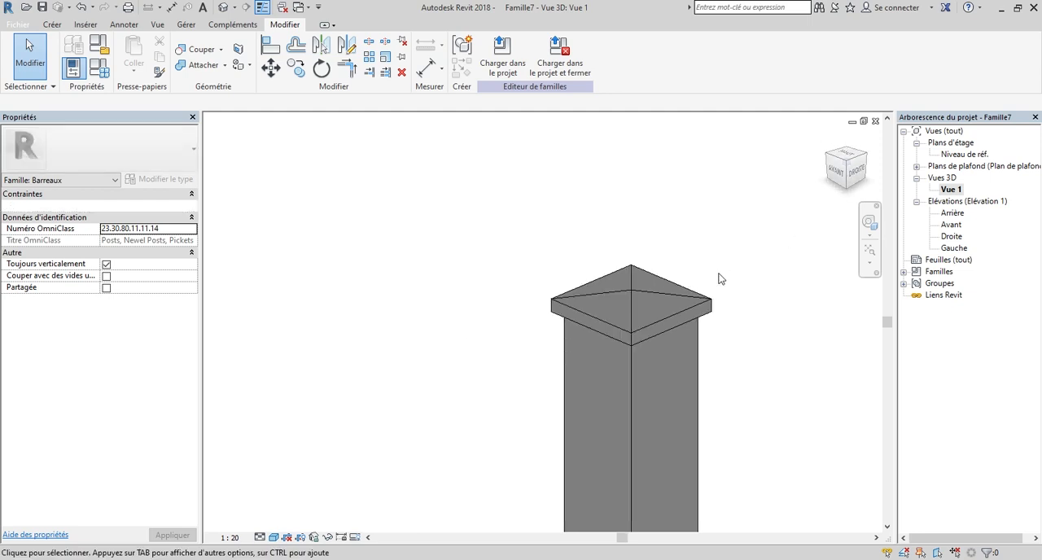
left_click(846, 176)
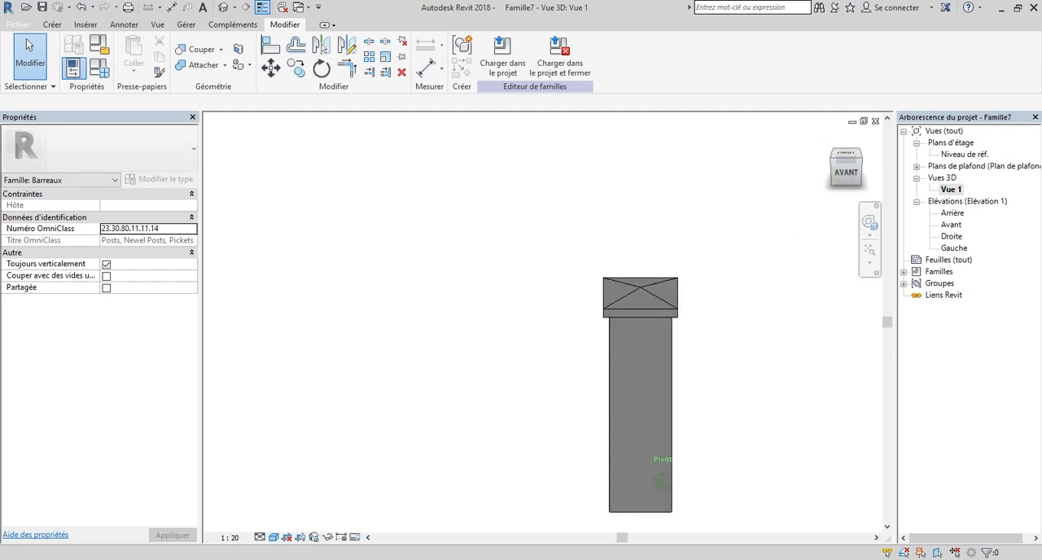
left_click_drag(861, 179, 845, 176)
scroll(708, 350, "down", 2)
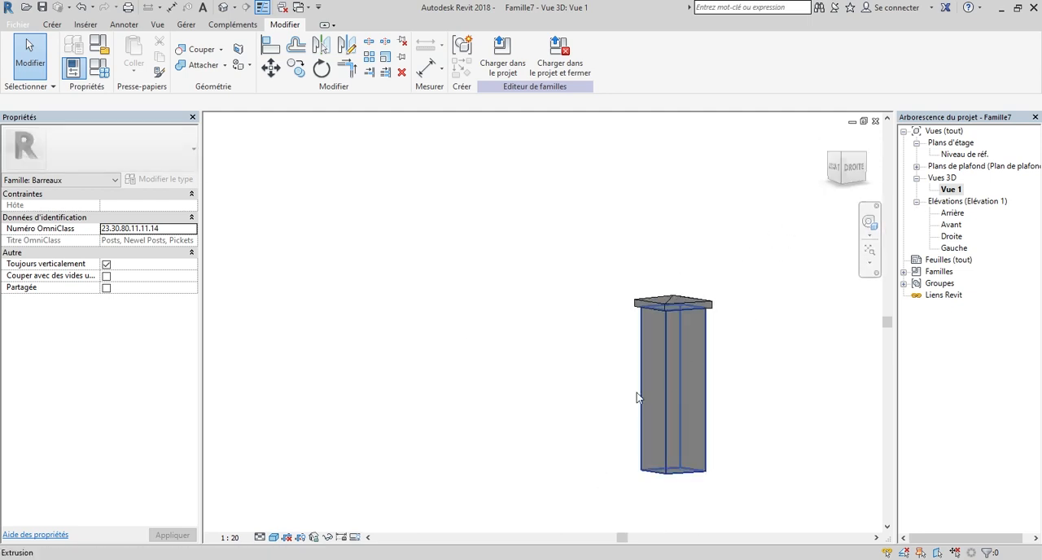
scroll(656, 364, "up", 3)
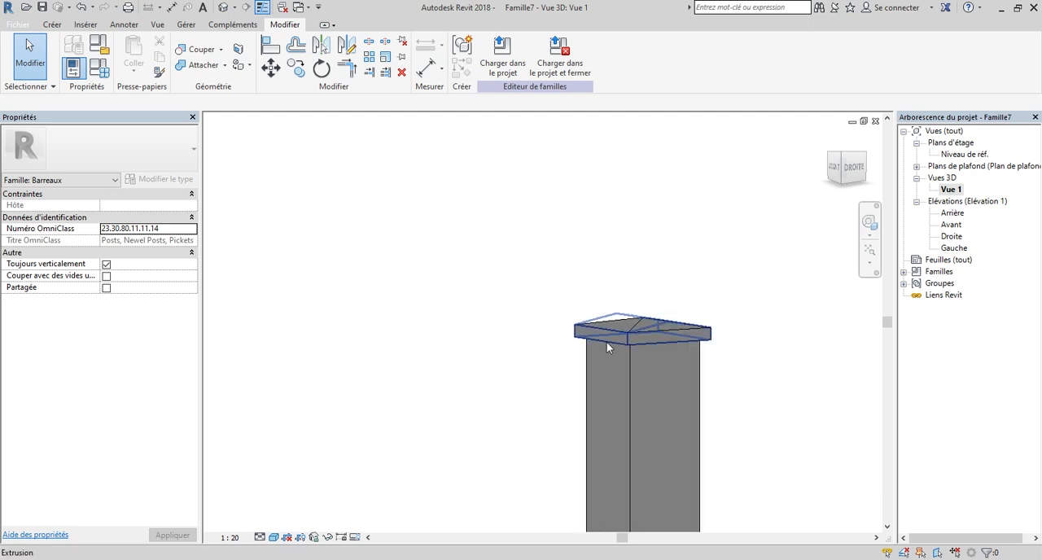
scroll(611, 339, "up", 2)
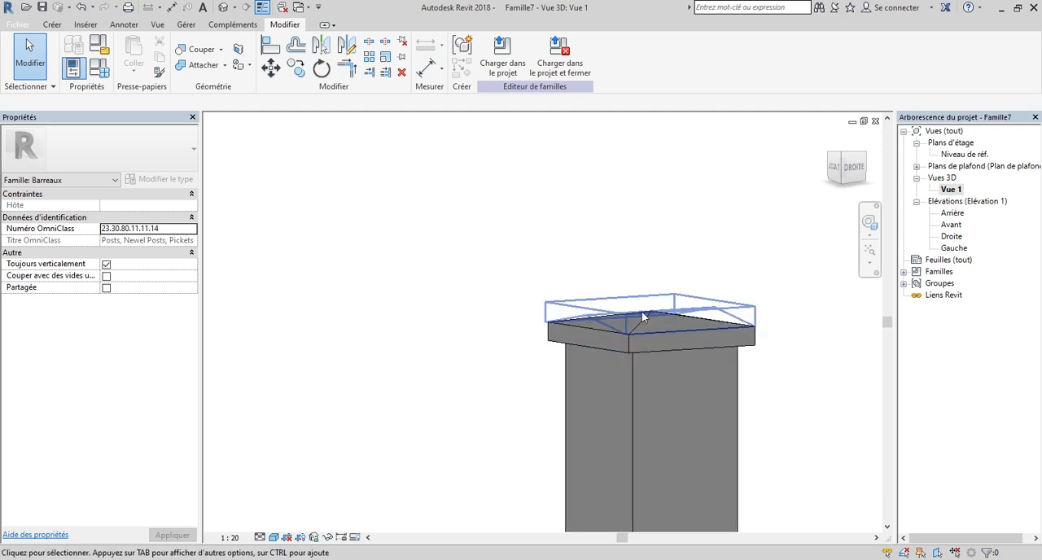
left_click(640, 314)
right_click(641, 314)
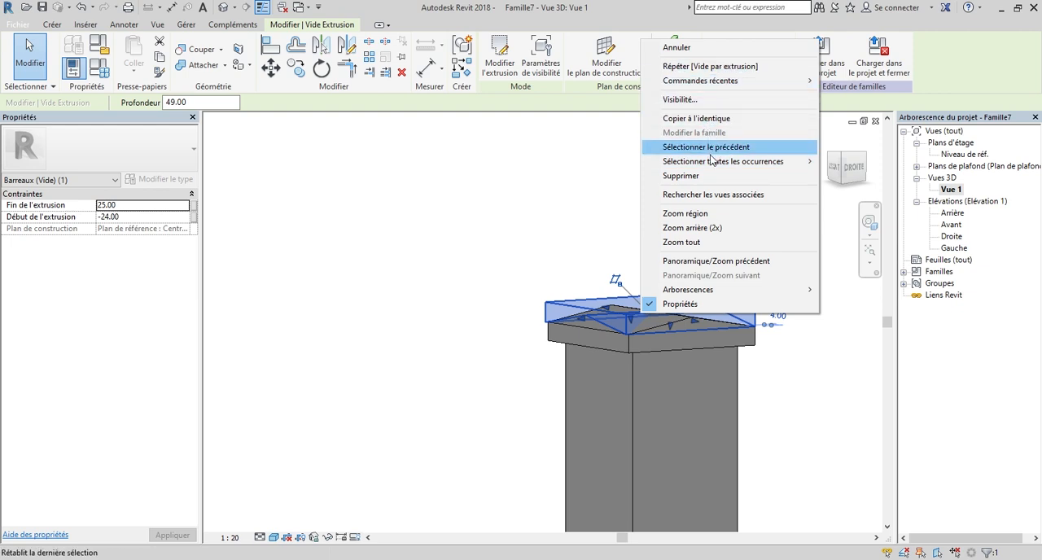
left_click(479, 256)
scroll(495, 317, "down", 2)
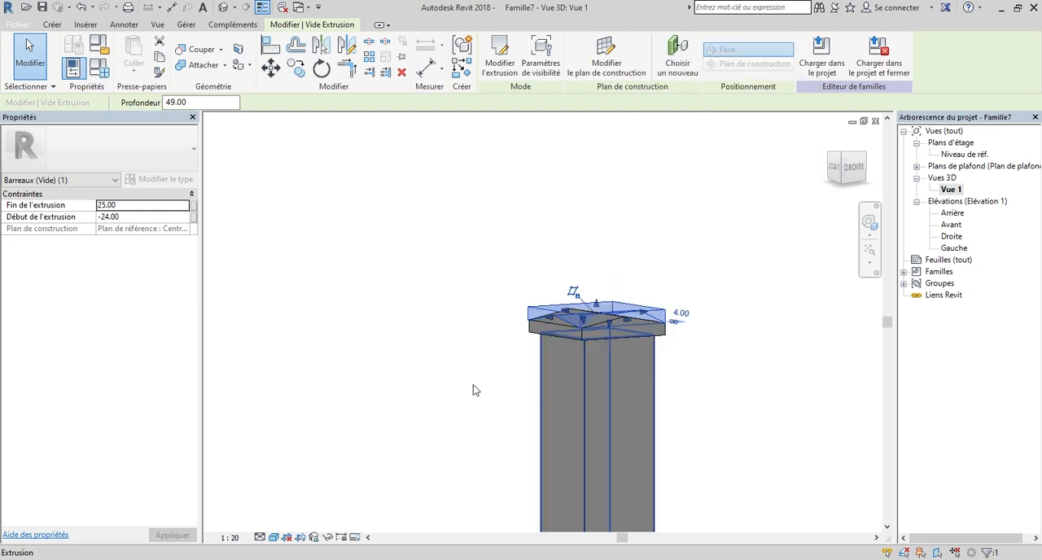
left_click(474, 385)
left_click(672, 269)
scroll(618, 255, "down", 3)
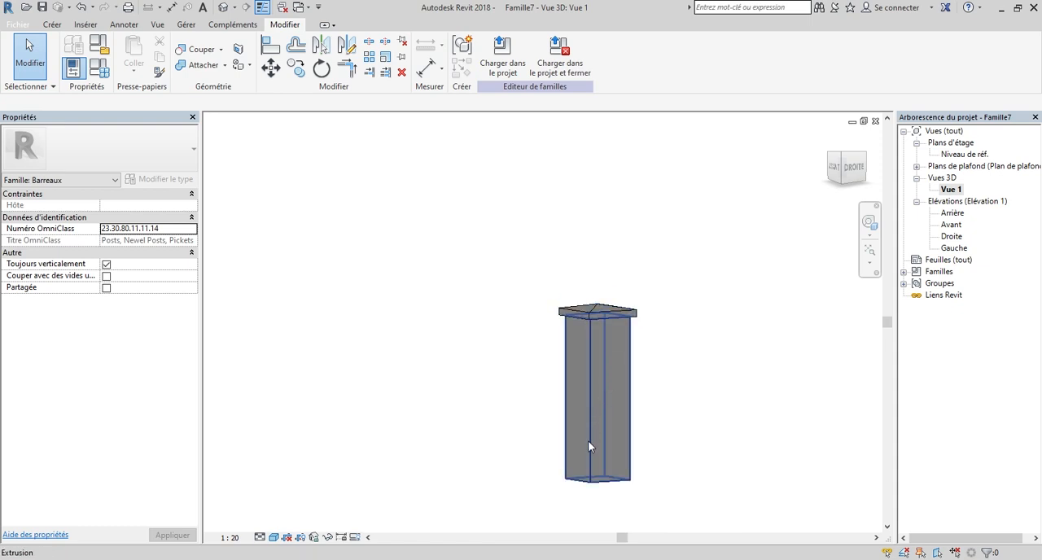
left_click(842, 155)
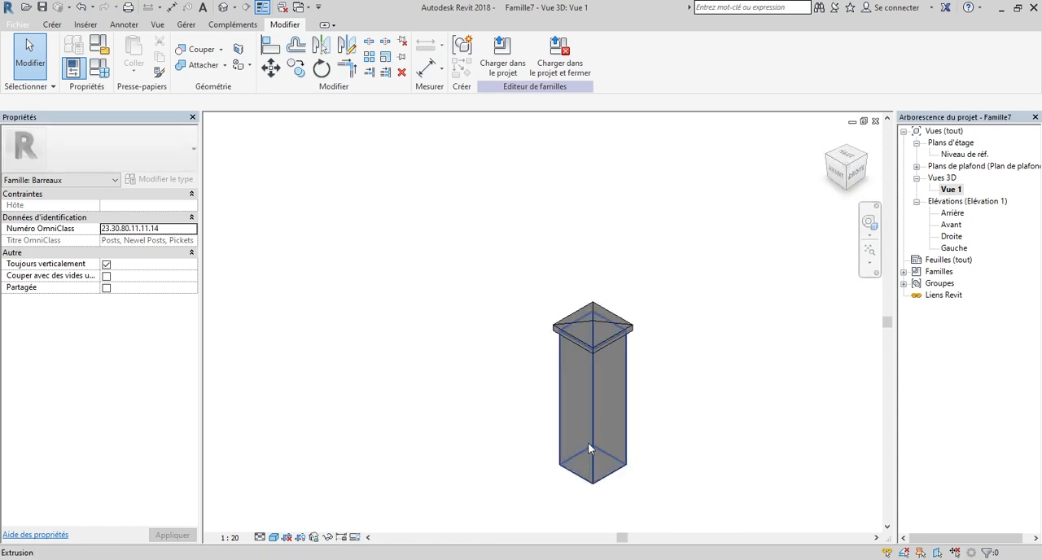
Select the post's shaft extrusion and open the family parameter association for its material.
scroll(597, 349, "up", 3)
scroll(692, 302, "down", 3)
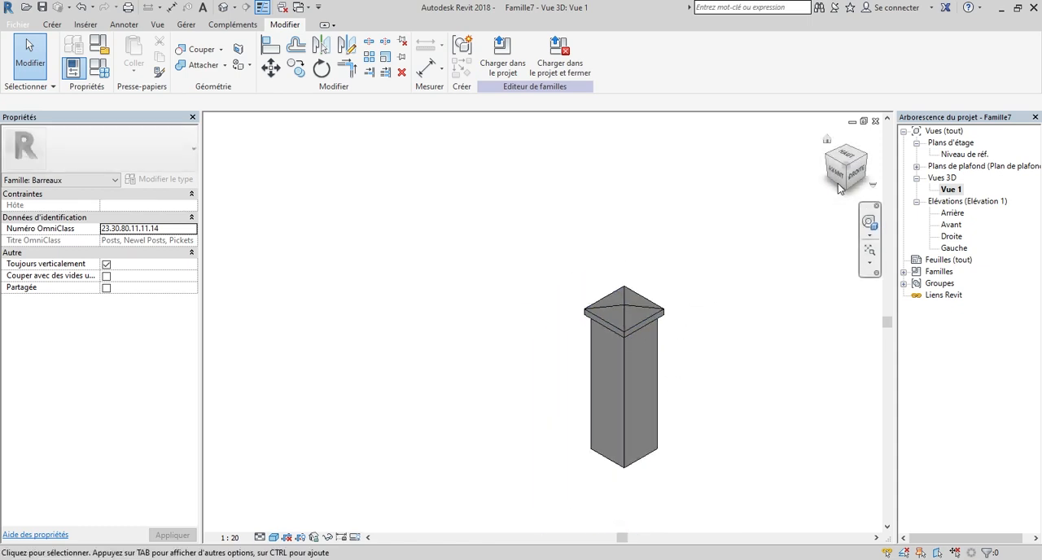
left_click_drag(836, 162, 839, 171)
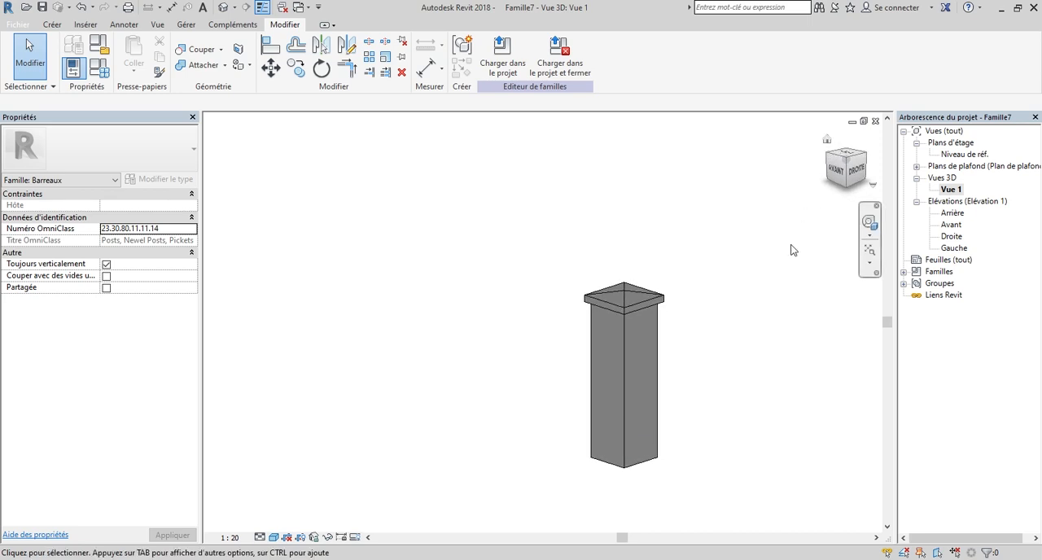
scroll(673, 440, "up", 3)
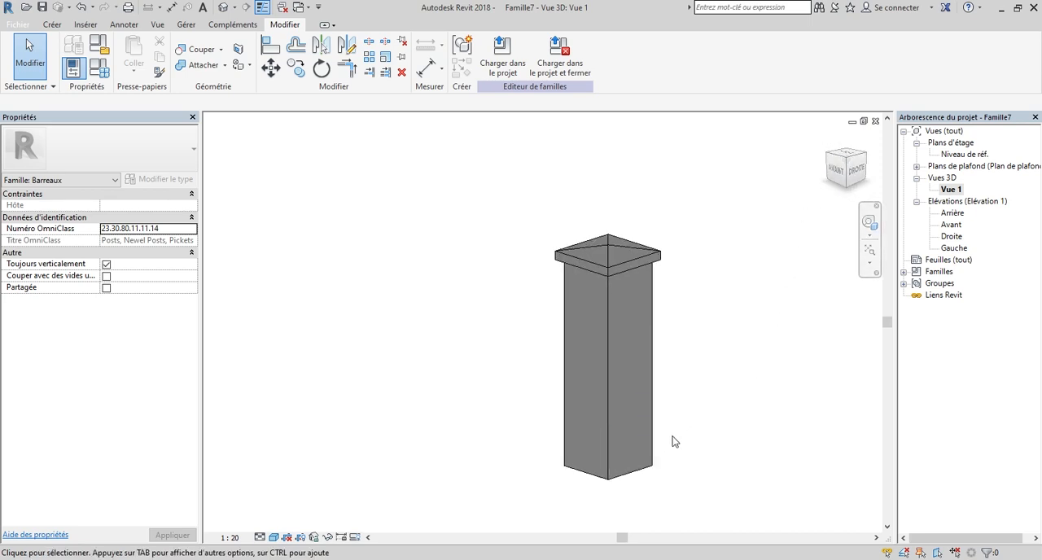
left_click(587, 356)
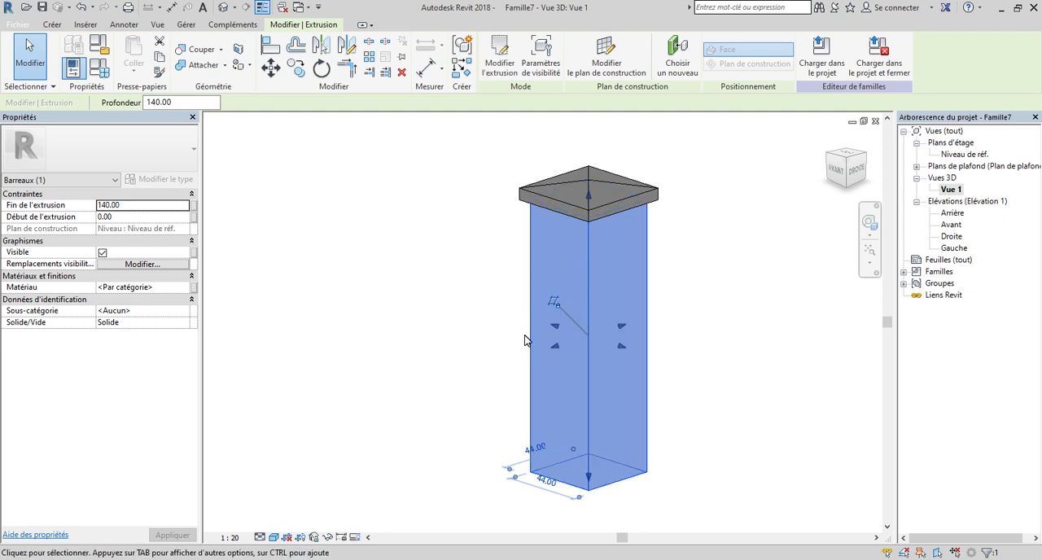
scroll(619, 379, "down", 3)
scroll(592, 378, "up", 2)
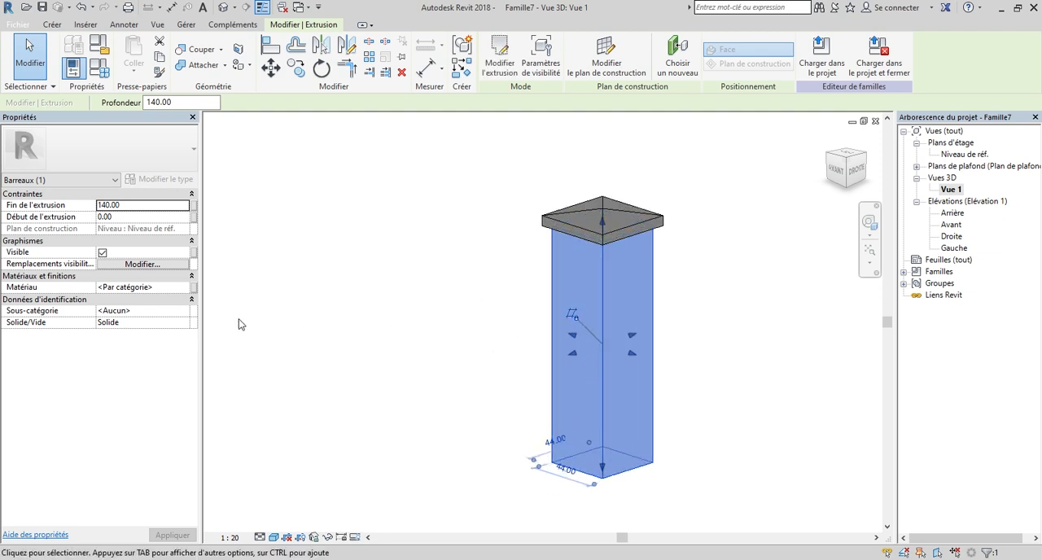
scroll(632, 321, "down", 1)
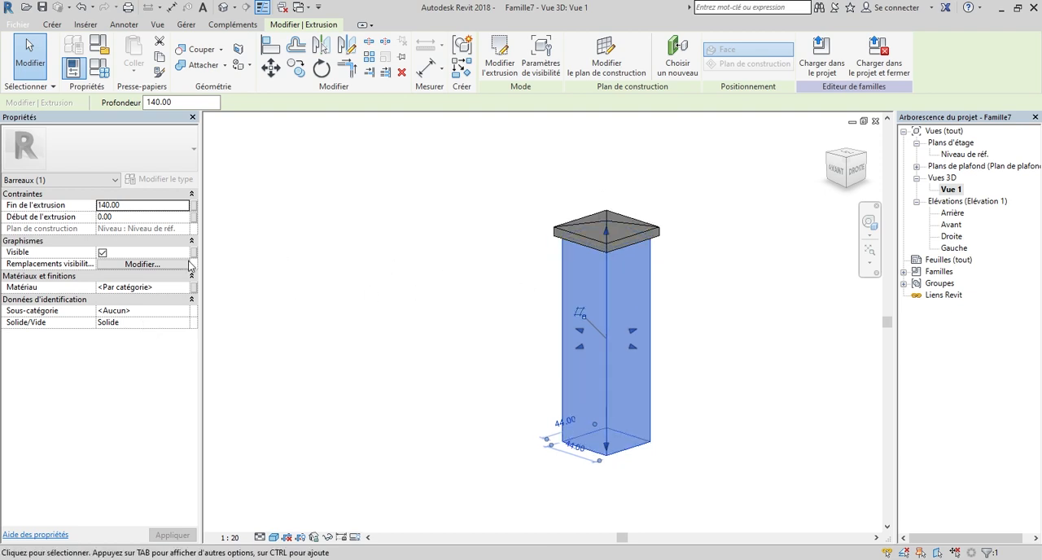
left_click(193, 288)
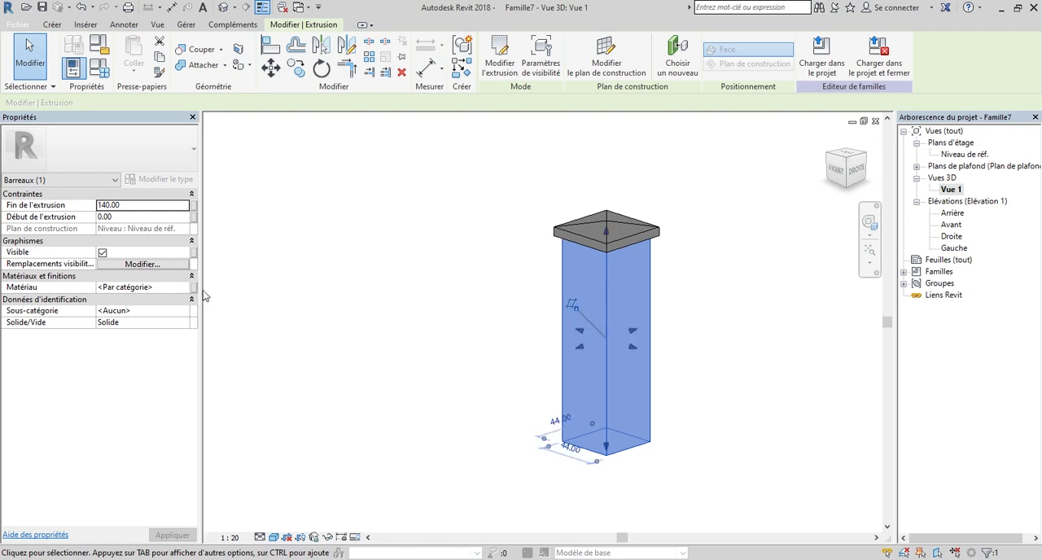
left_click(192, 290)
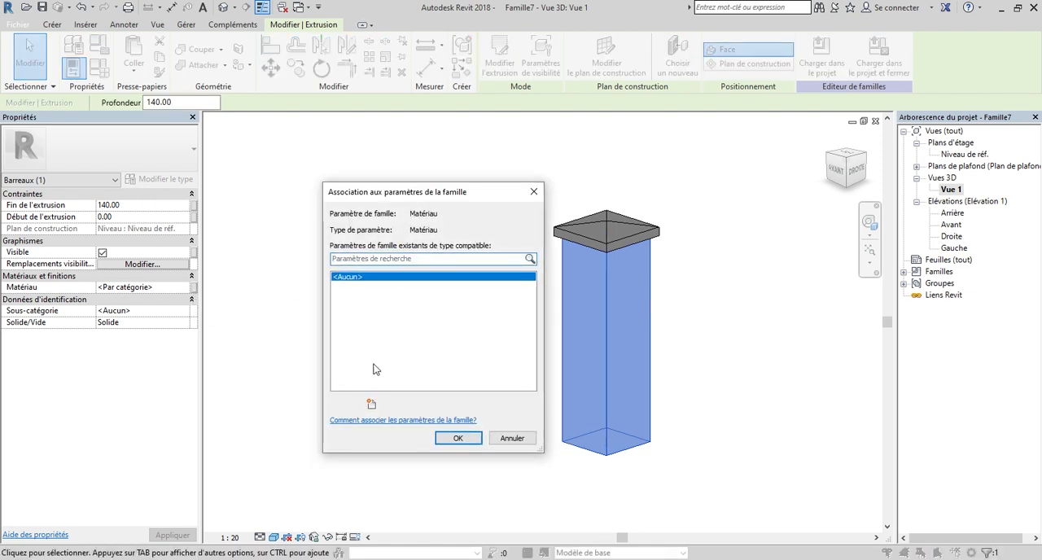
Create the type-based family parameter Mat-Poteau under Matériaux et finitions and associate it with the shaft's material.
left_click(370, 407)
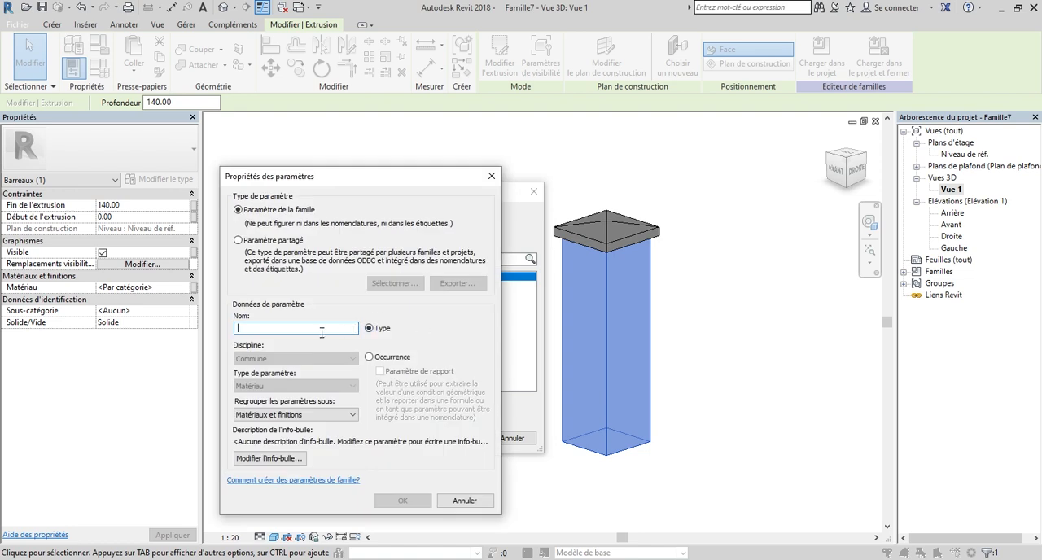
type("Mat-Poteau")
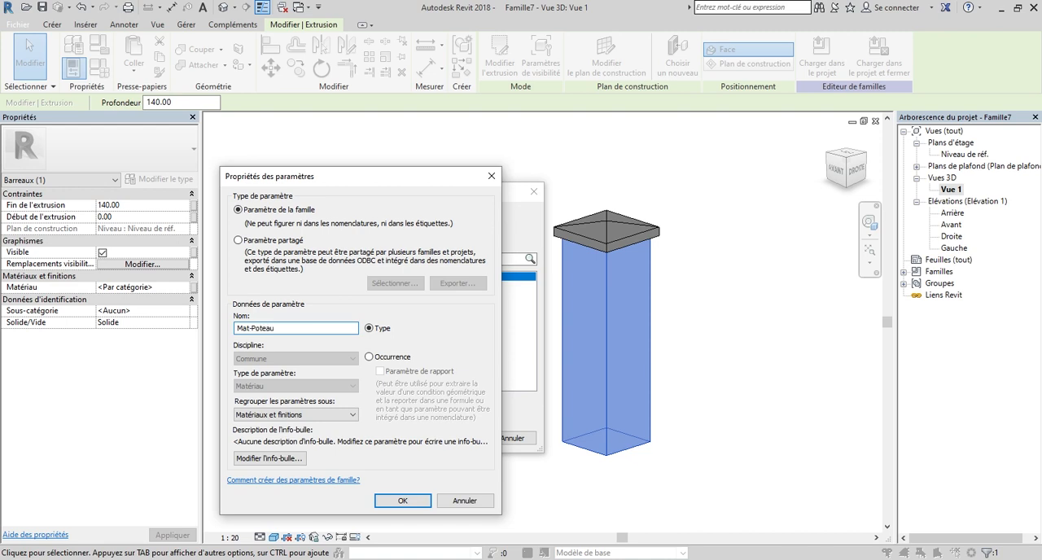
left_click(404, 500)
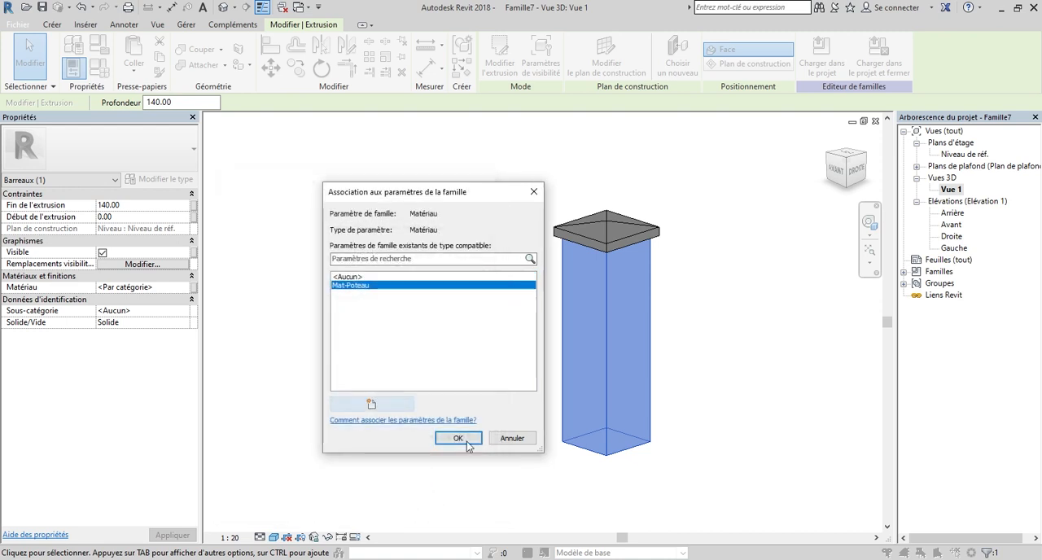
left_click(461, 437)
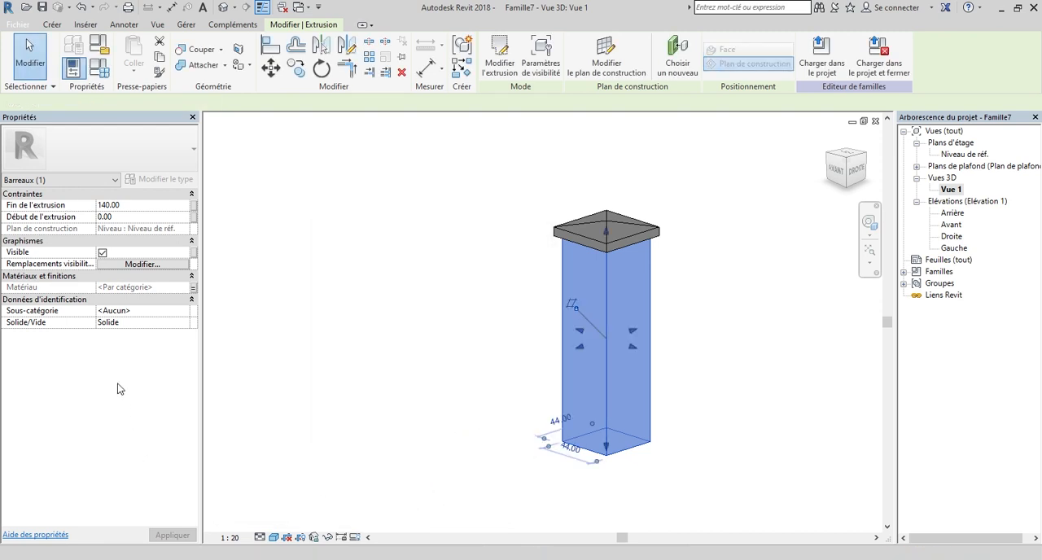
left_click(407, 334)
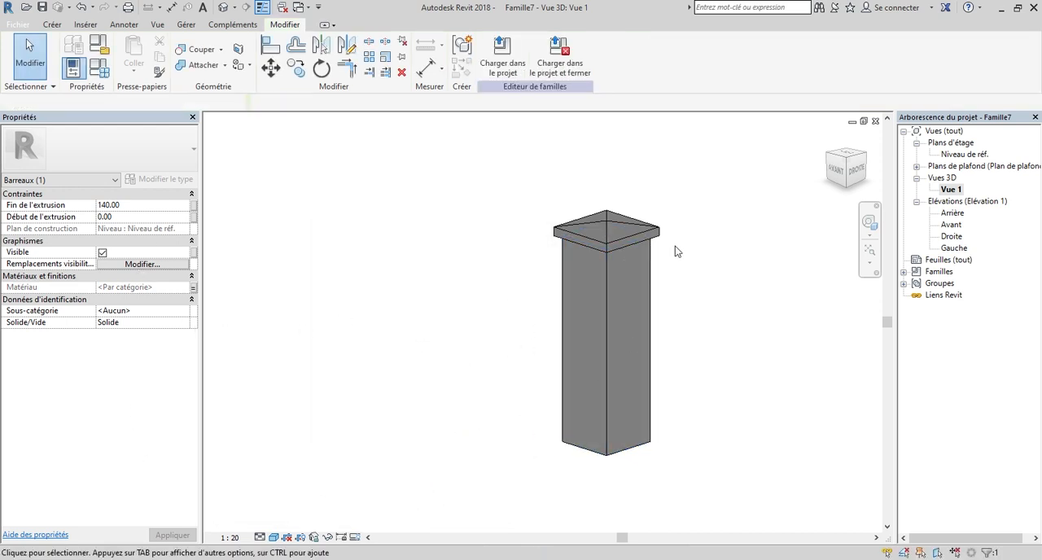
Select the post's cap extrusion and open the family parameter association for its material.
scroll(675, 254, "up", 3)
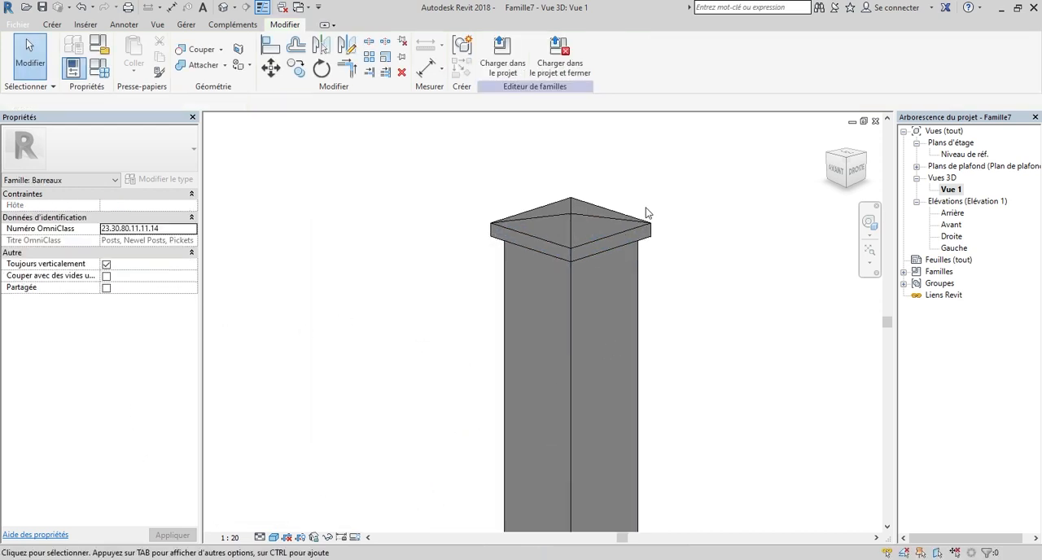
left_click(572, 256)
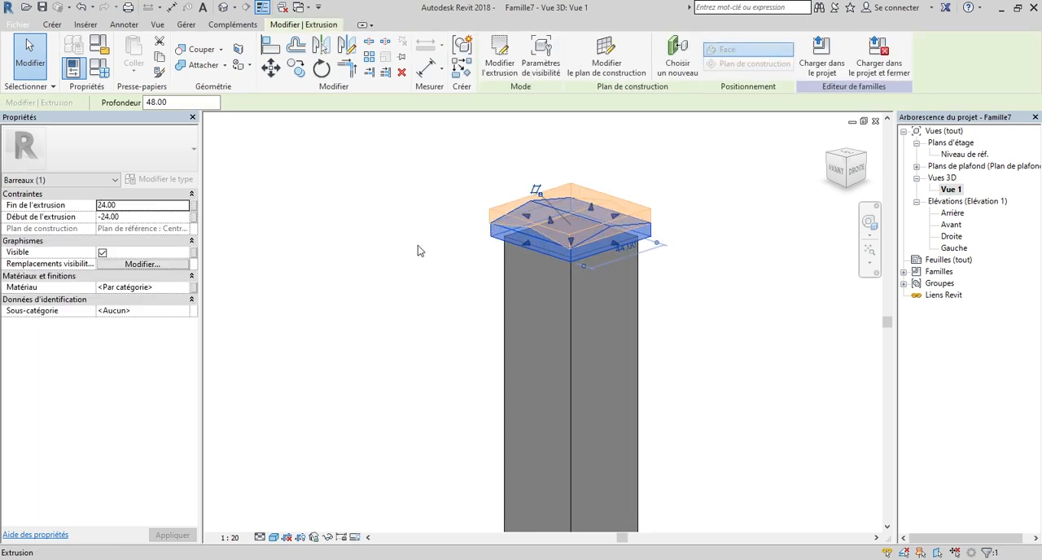
left_click(194, 288)
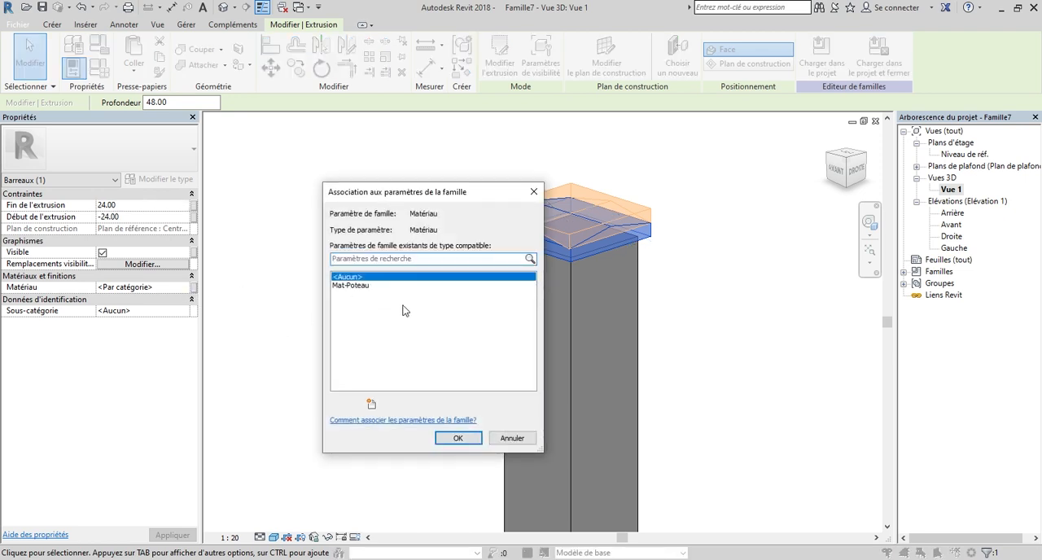
Create the type-based family parameter Mat Cou and associate it with the cap's material.
left_click(376, 412)
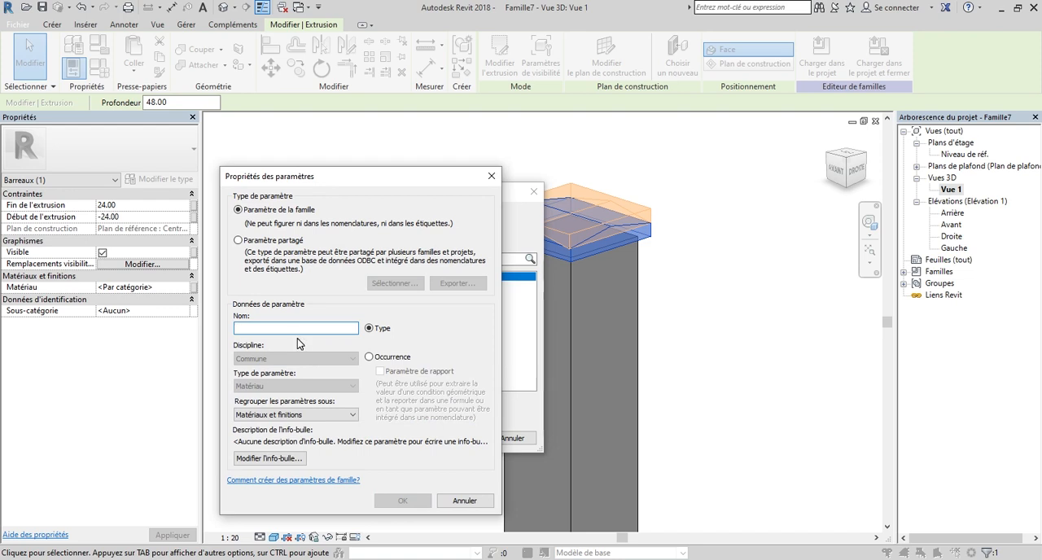
type("Mat")
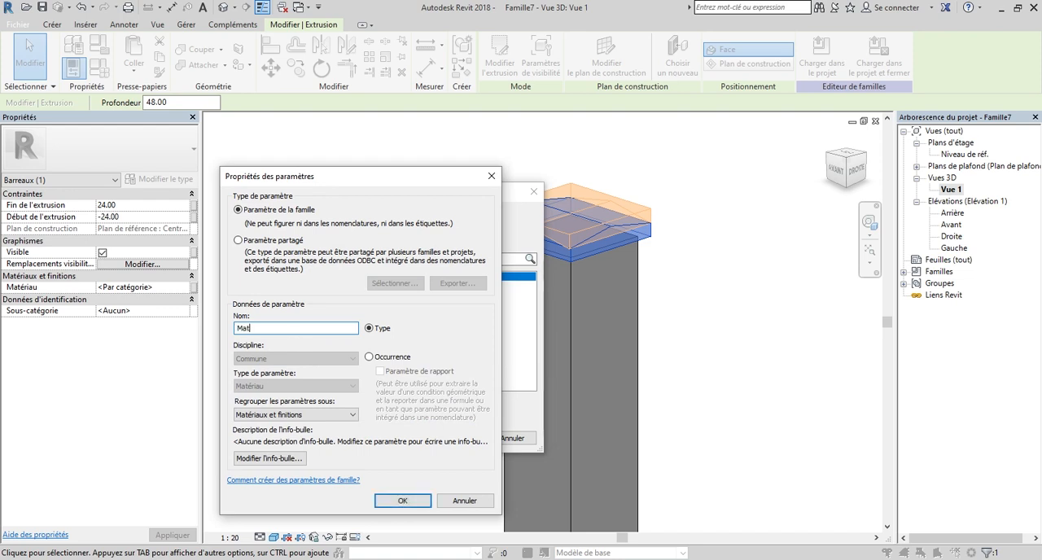
type(" po")
key("BackSpace")
type("Cour")
key("BackSpace")
key("BackSpace")
key("BackSpace")
key("BackSpace")
left_click(403, 501)
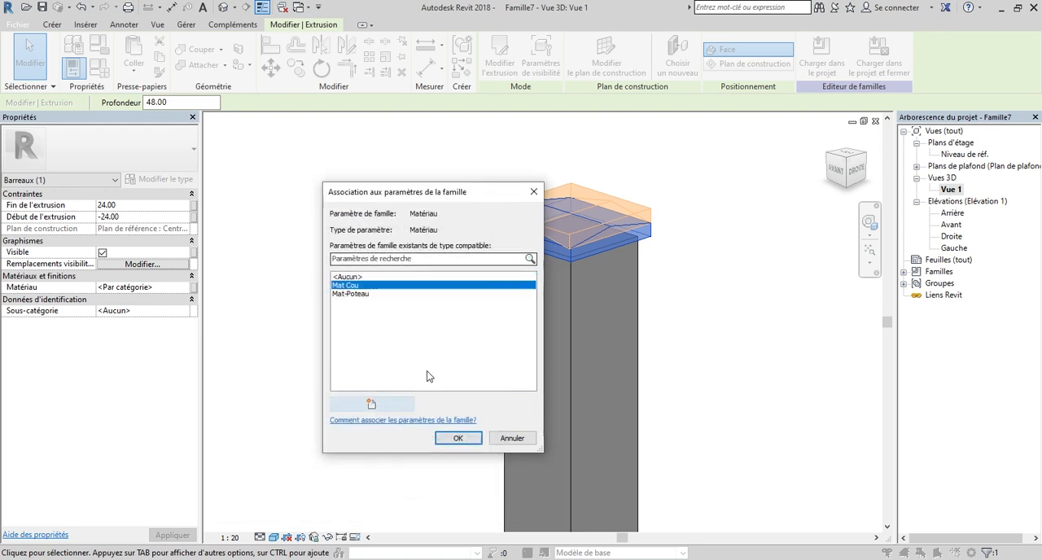
left_click(457, 440)
left_click(667, 319)
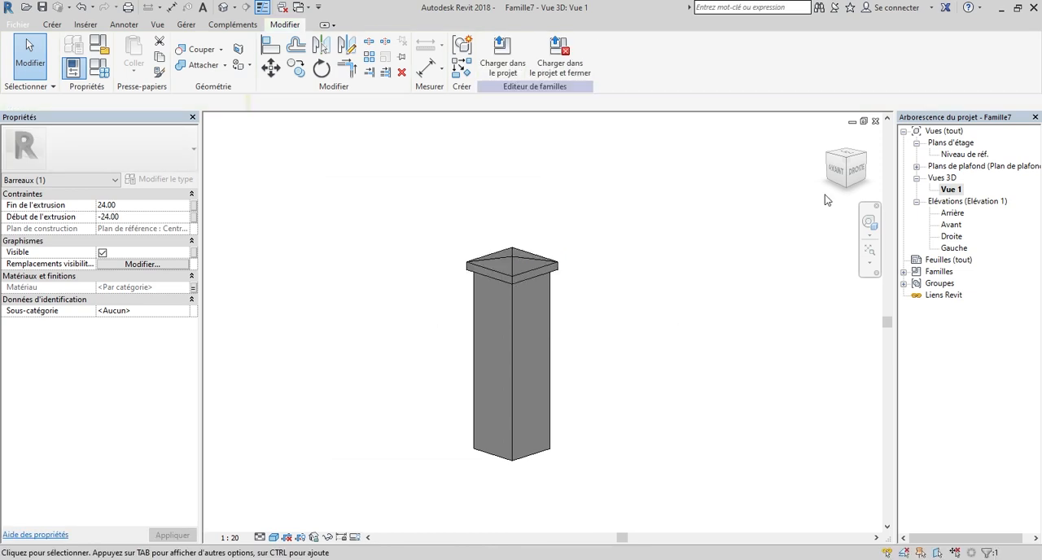
Check the post against the fence sketch in the Droite elevation and return to the 3D view Vue 1.
mouse_move(825, 179)
left_mouse_down()
mouse_move(781, 157)
mouse_move(745, 157)
mouse_move(791, 158)
mouse_move(824, 195)
left_mouse_up()
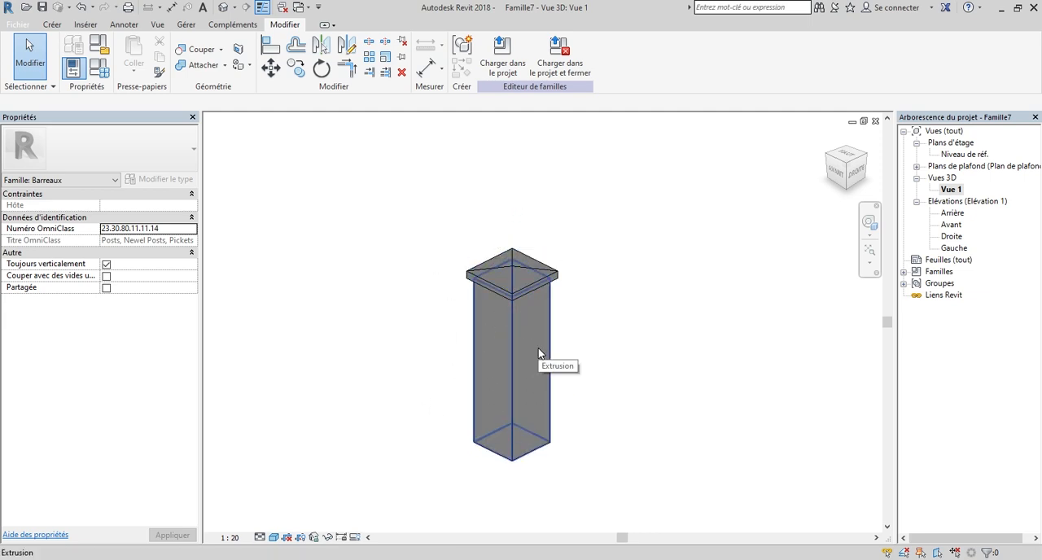
double_click(951, 238)
scroll(488, 236, "down", 4)
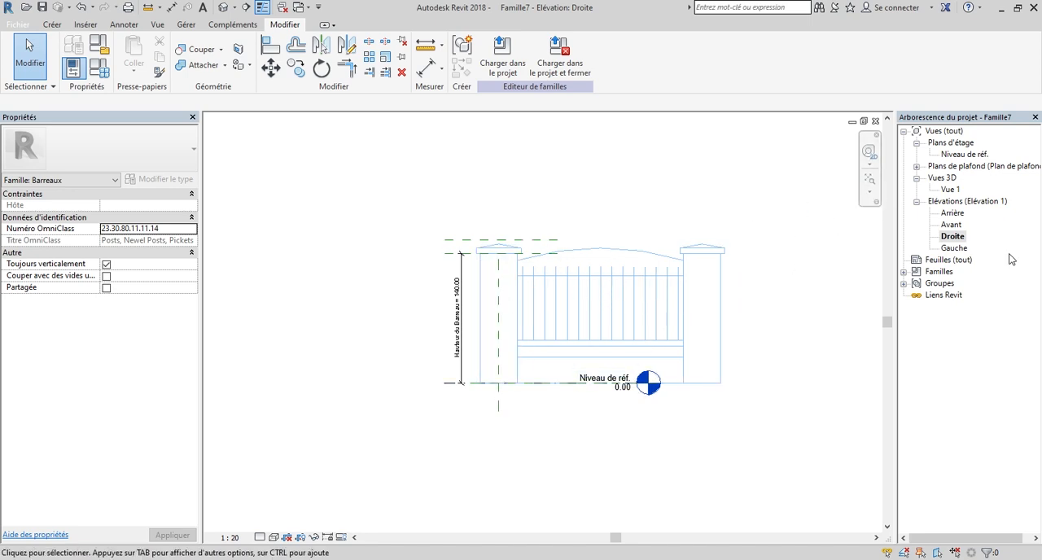
double_click(950, 189)
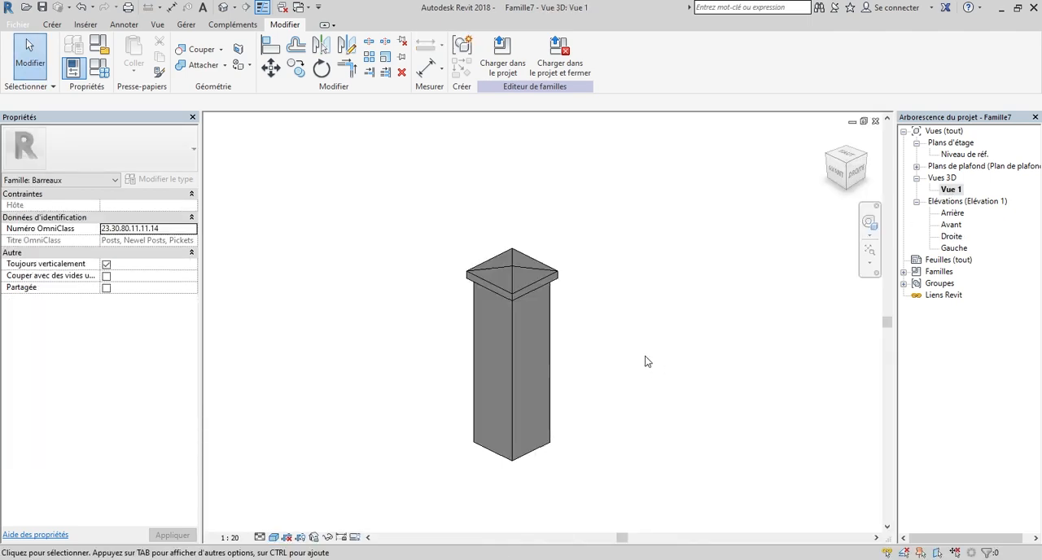
Start saving the current post family as a family file.
left_click(14, 25)
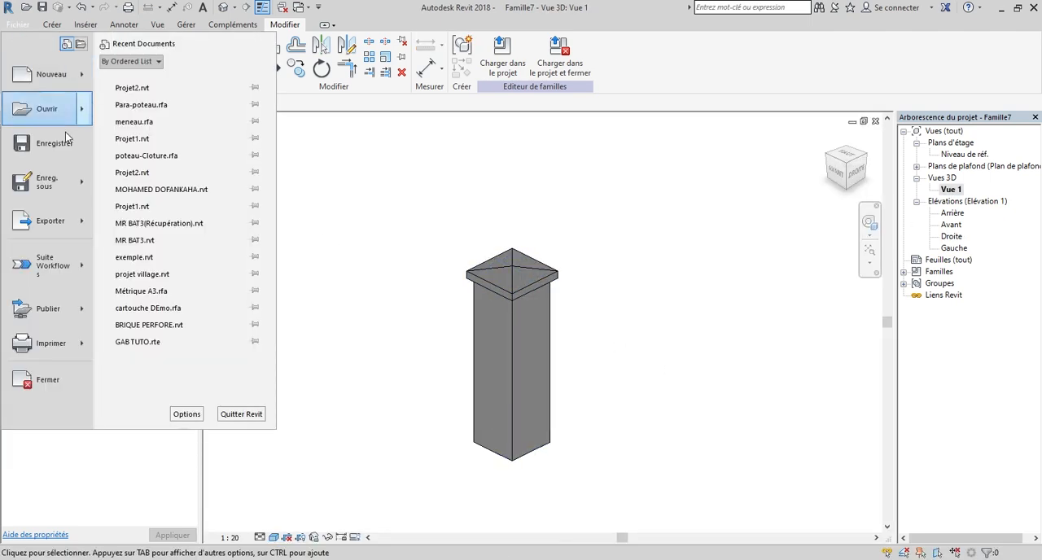
mouse_move(51, 186)
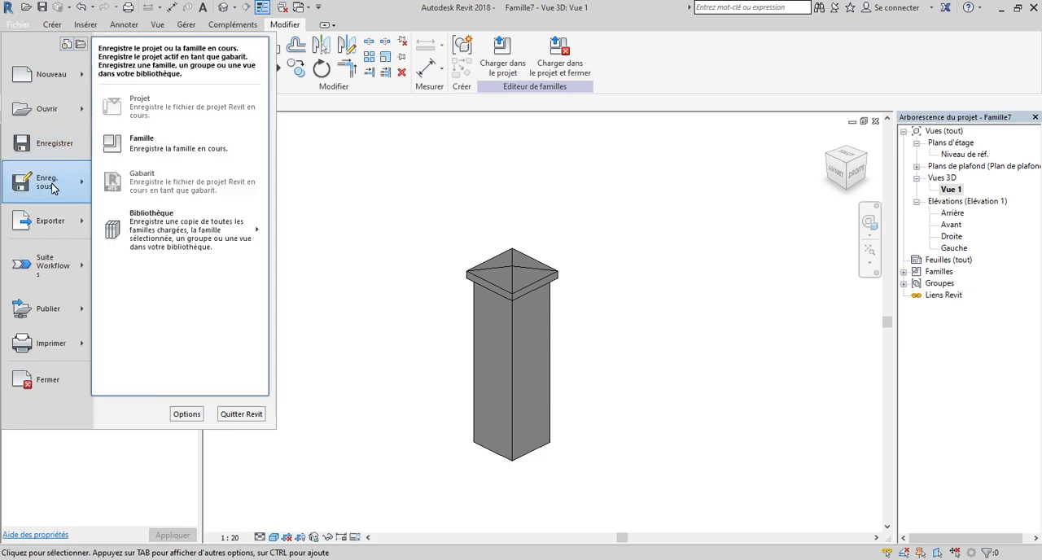
left_click(171, 153)
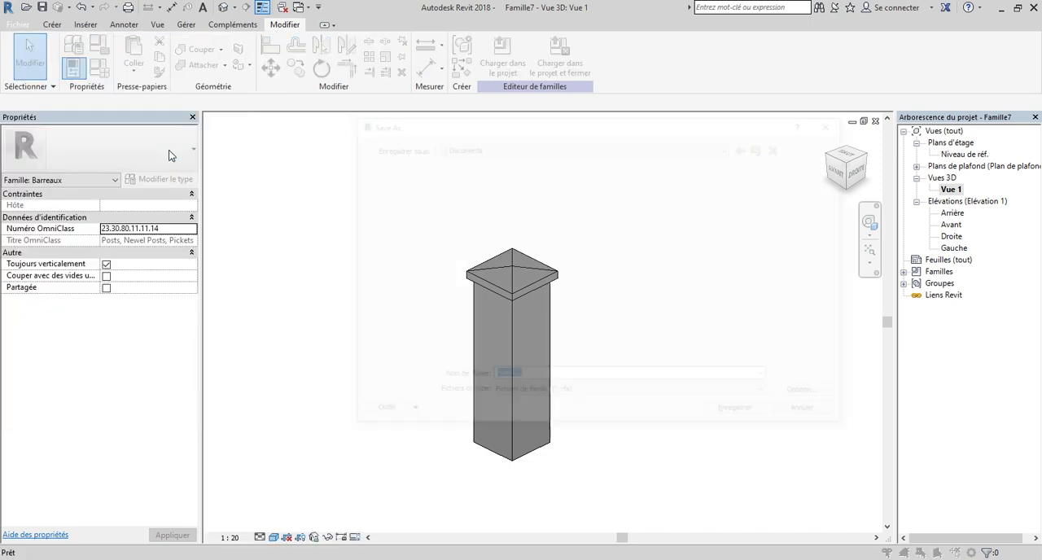
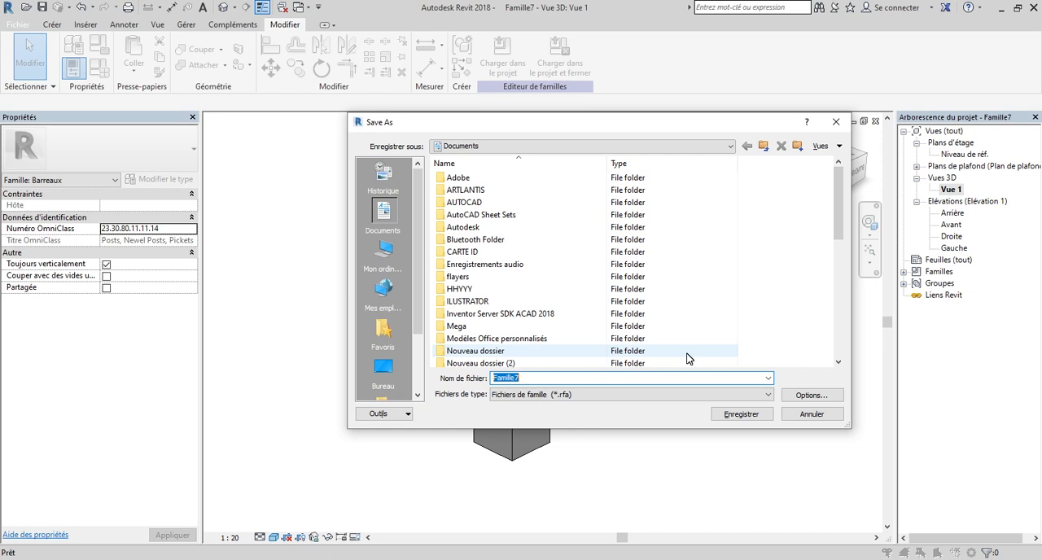
Save the post family in Documents under the file name Barreau 1.
type("B")
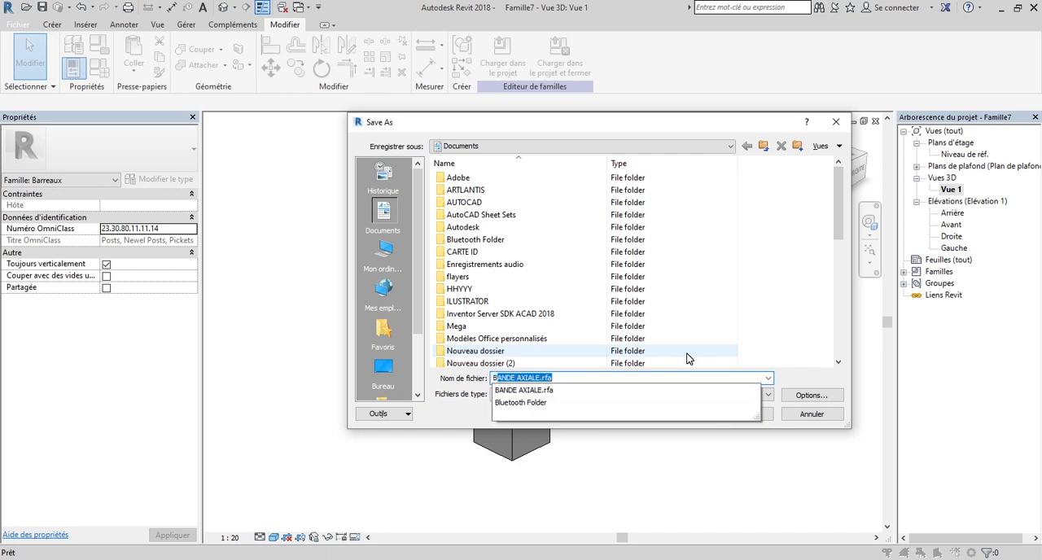
type("arreau 1")
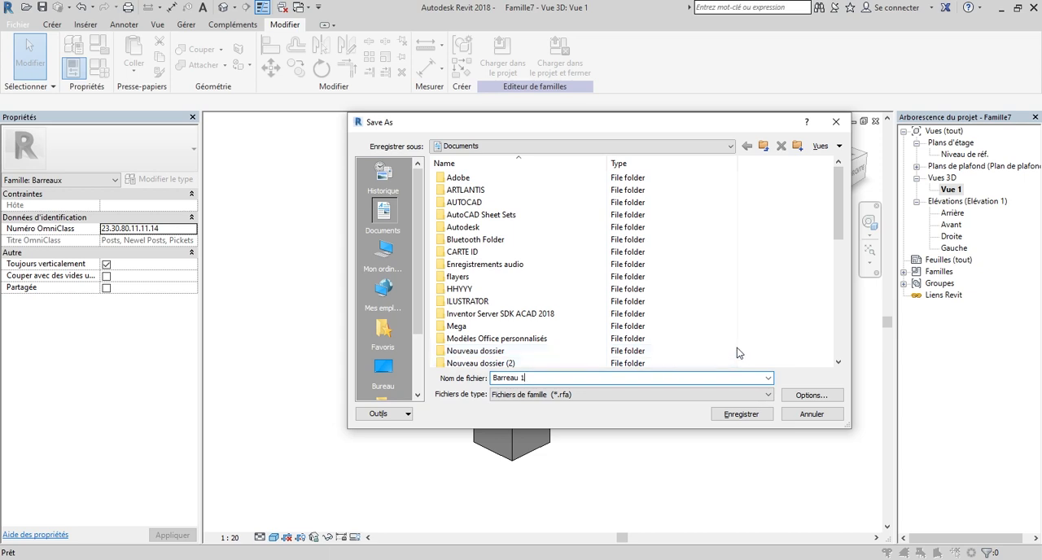
left_click(740, 414)
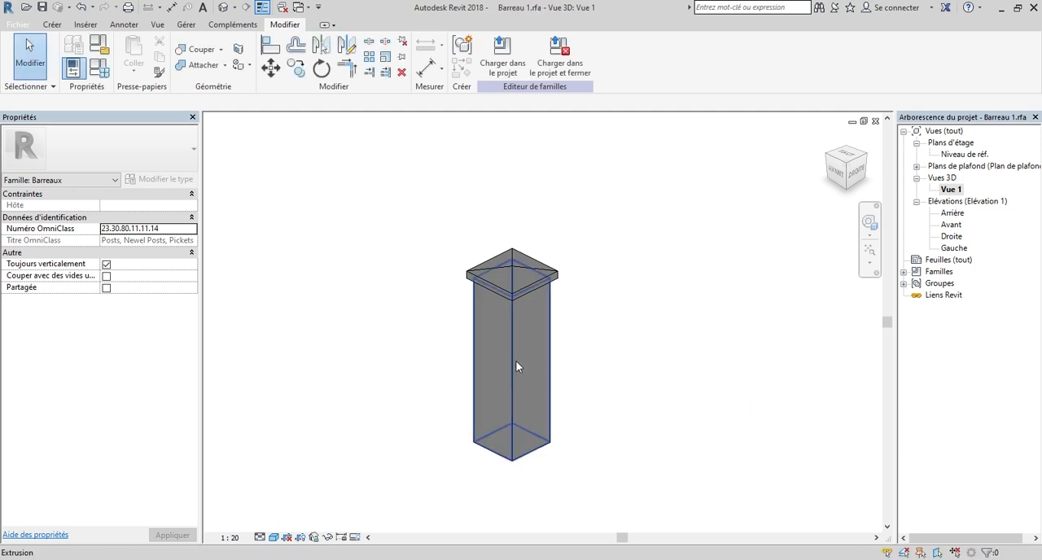
Create a new family from the Barreau métrique-Panneau.rft template.
left_click(16, 25)
mouse_move(33, 72)
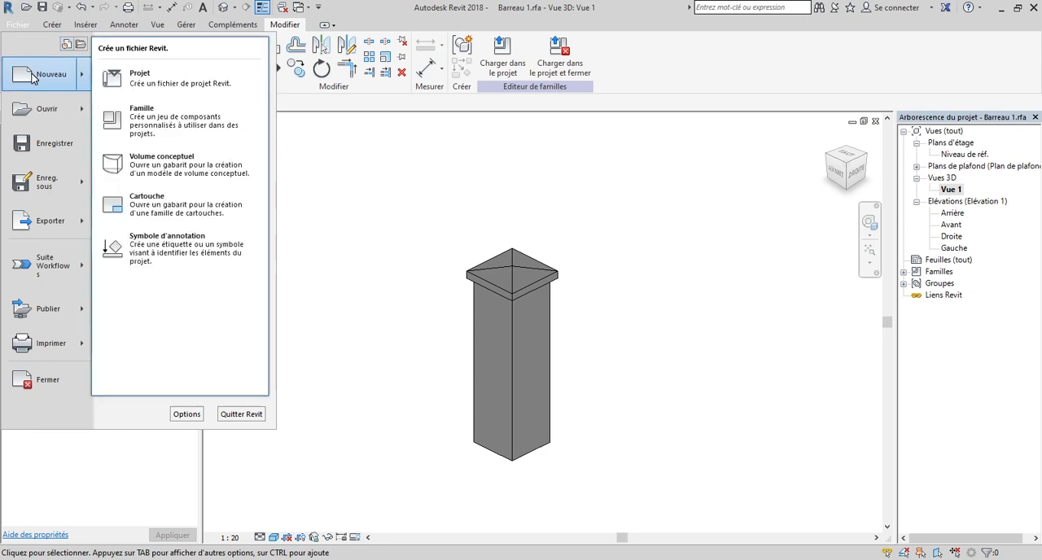
left_click(207, 122)
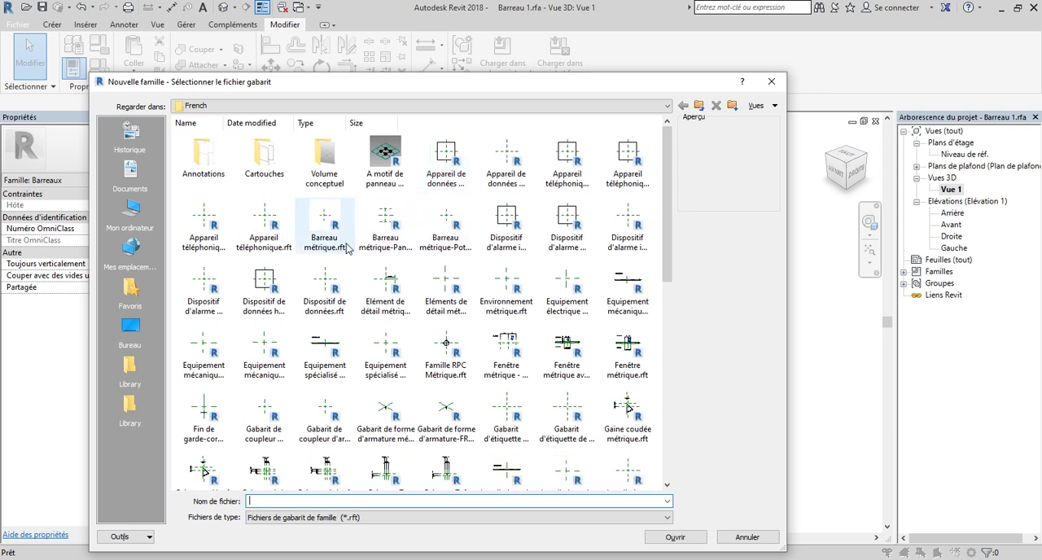
left_click(390, 244)
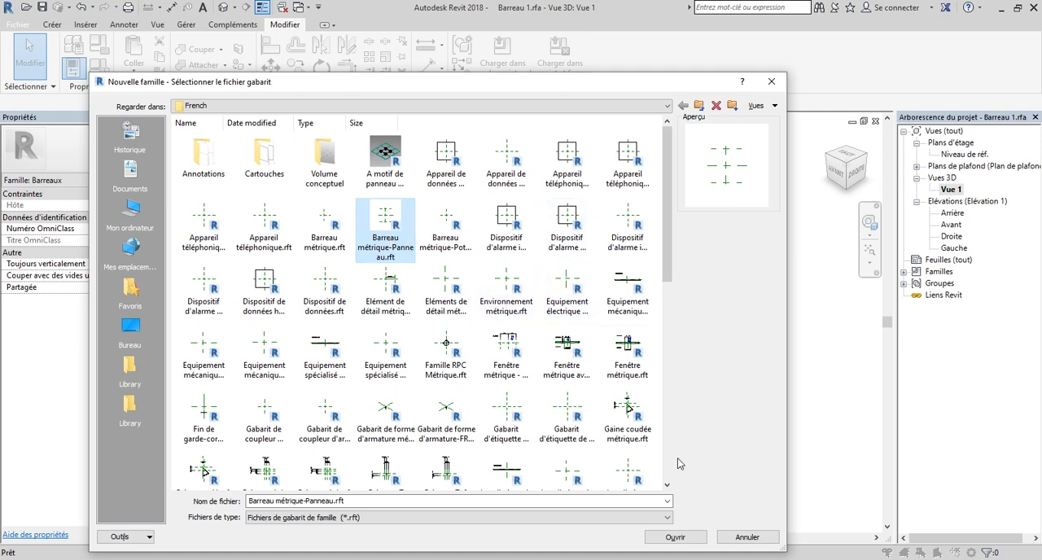
left_click(672, 537)
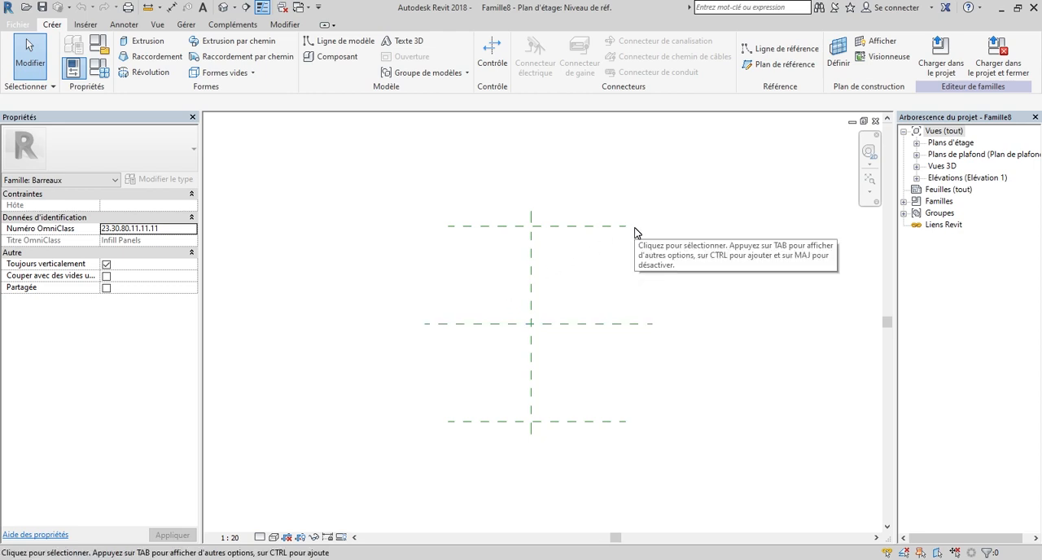
Set the new family's length units to centimetres with 2 decimal places.
key("u")
key("n")
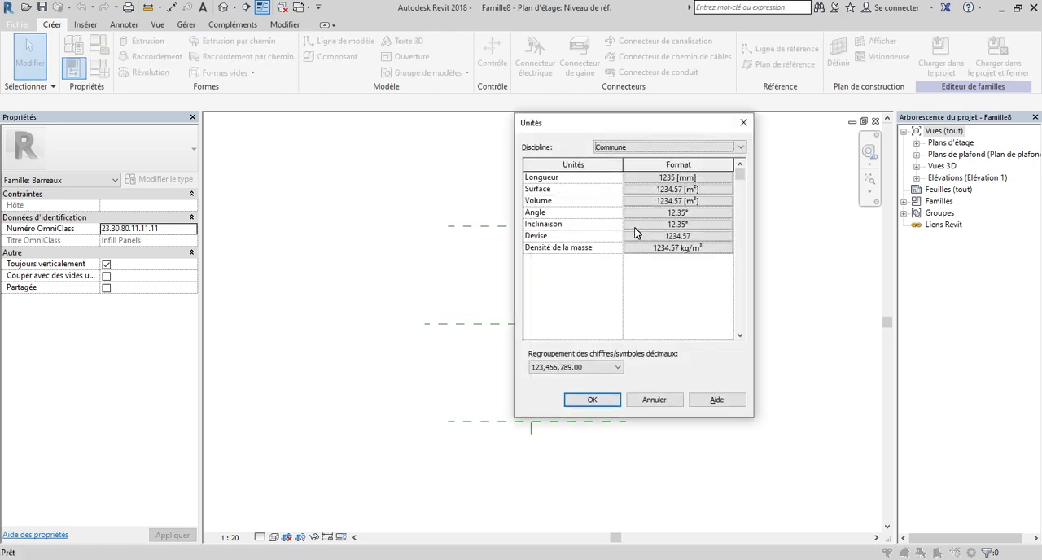
left_click(696, 178)
left_click(705, 284)
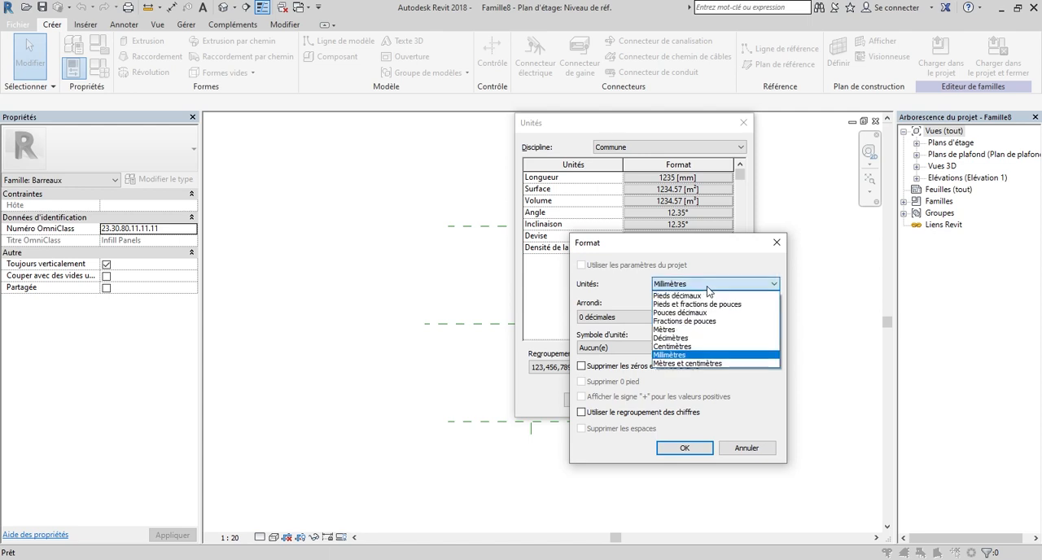
left_click(702, 349)
left_click(623, 321)
left_click(623, 374)
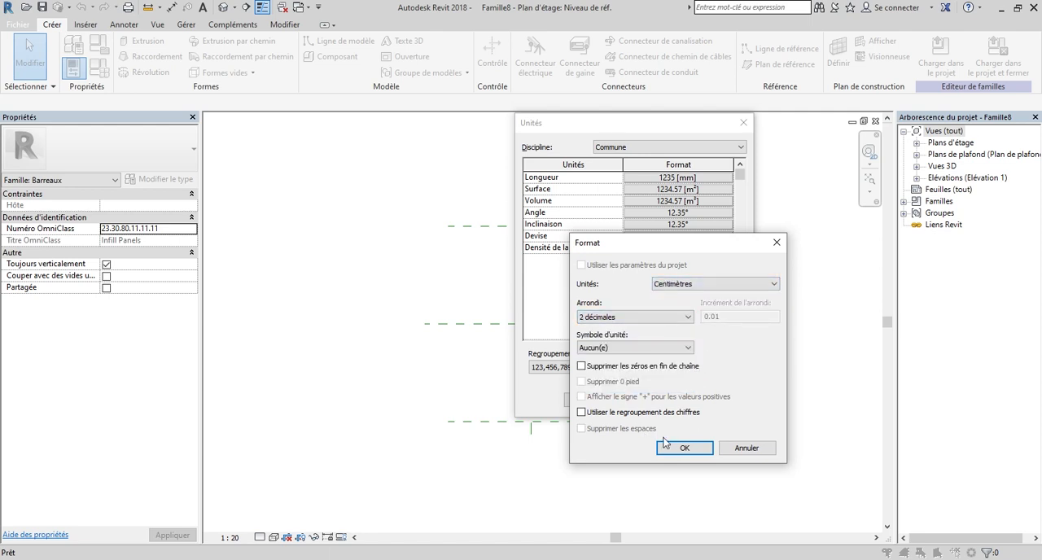
left_click(684, 447)
left_click(592, 400)
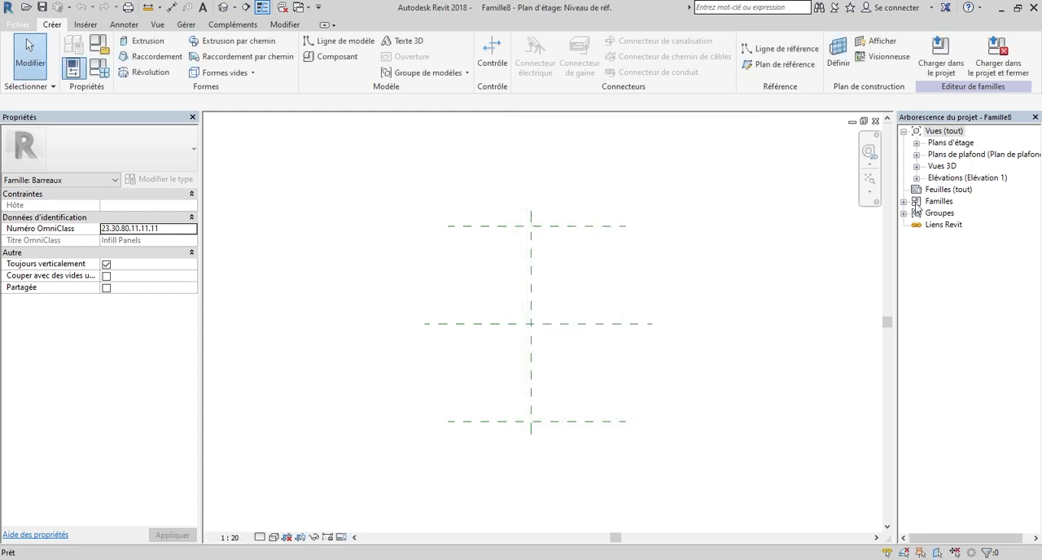
Open the Avant elevation and frame the reference planes above the reference level.
left_click(916, 178)
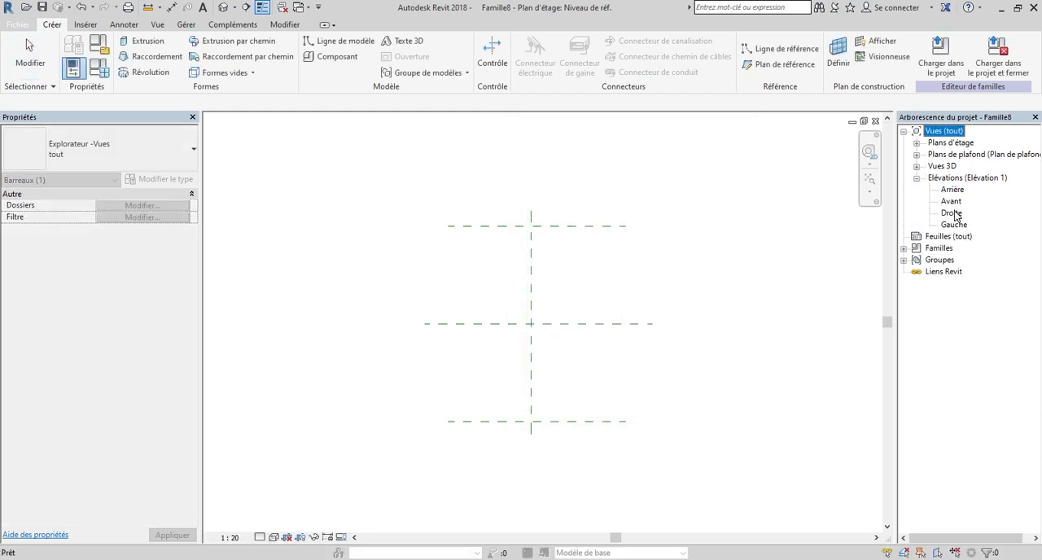
double_click(957, 204)
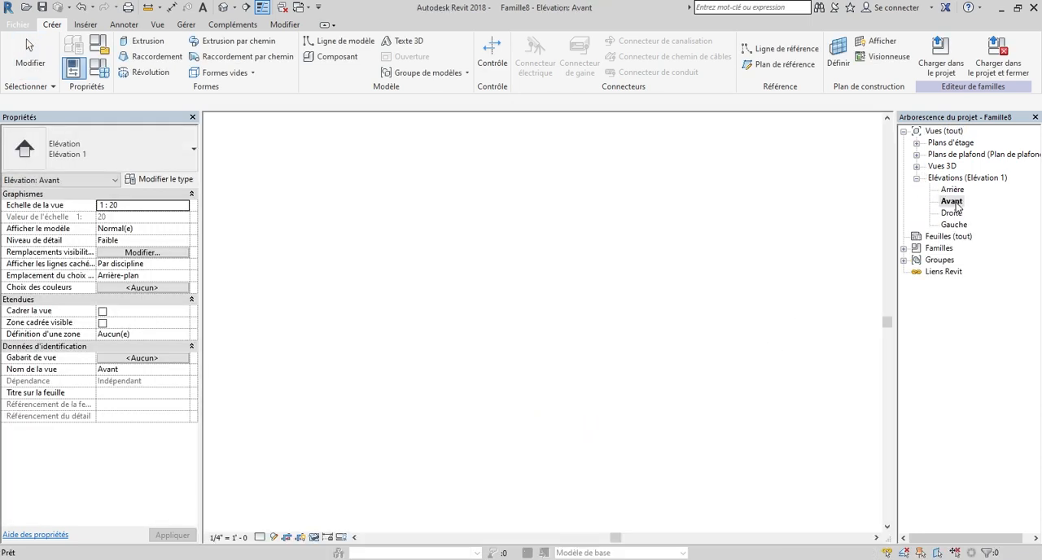
scroll(486, 414, "up", 5)
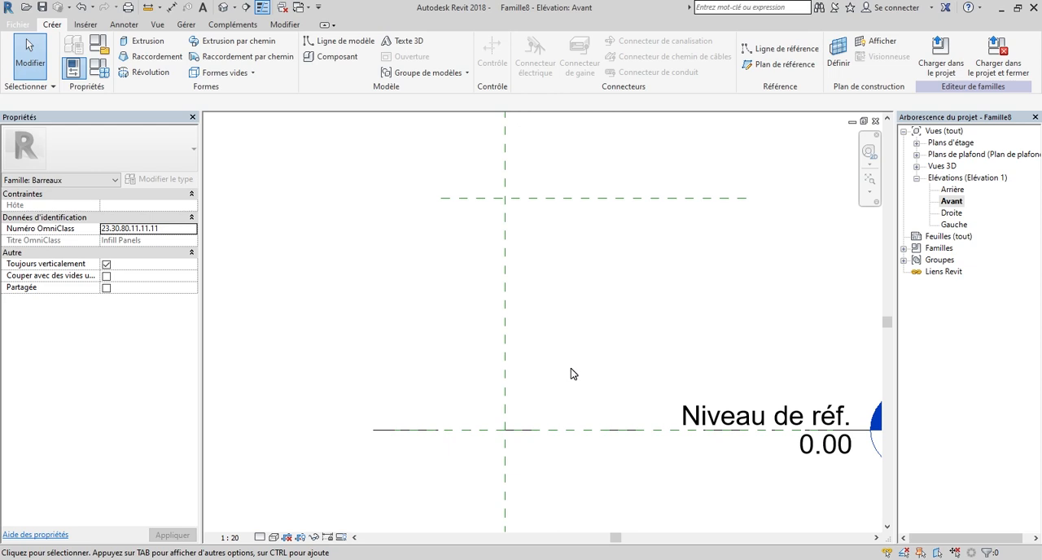
scroll(538, 367, "down", 2)
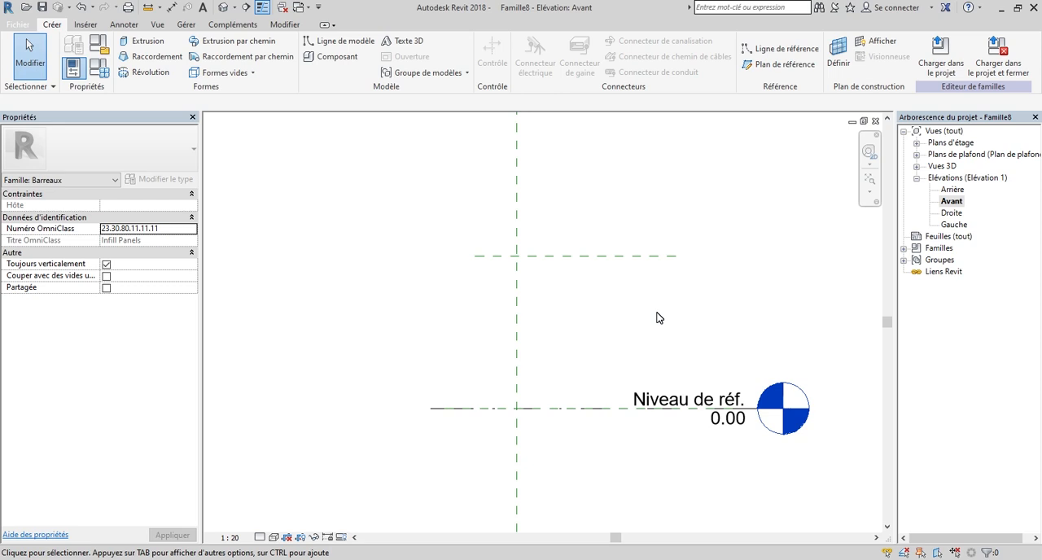
scroll(509, 399, "up", 3)
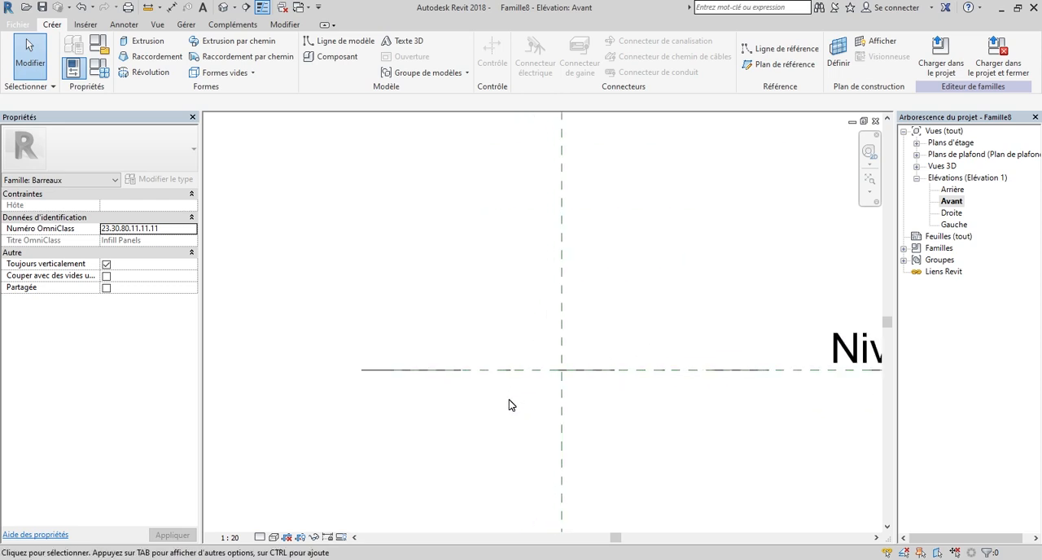
scroll(607, 353, "down", 1)
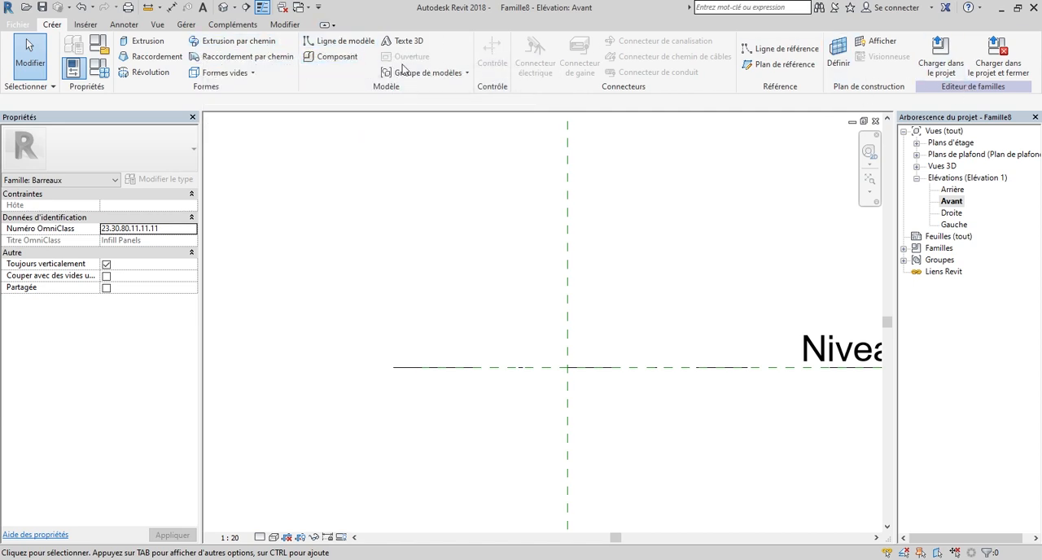
Set the work plane to the reference plane Centre (avant/arrière).
left_click(839, 53)
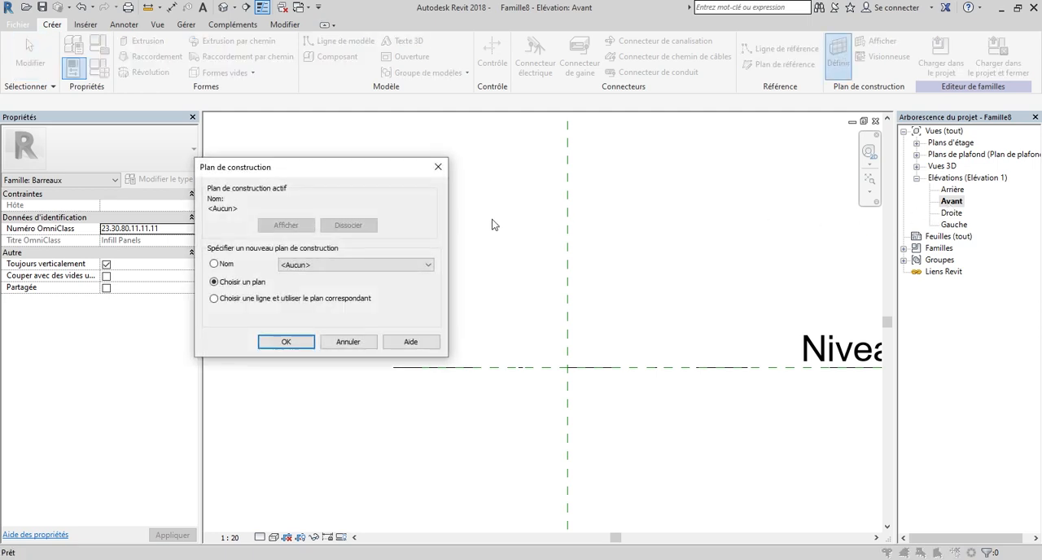
left_click_drag(333, 175, 382, 139)
left_click(381, 228)
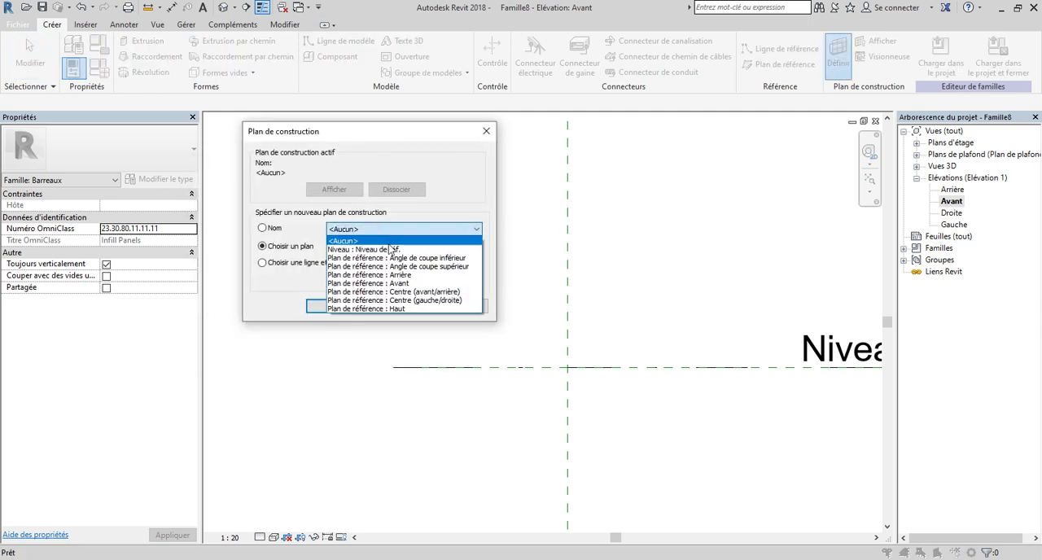
left_click(440, 291)
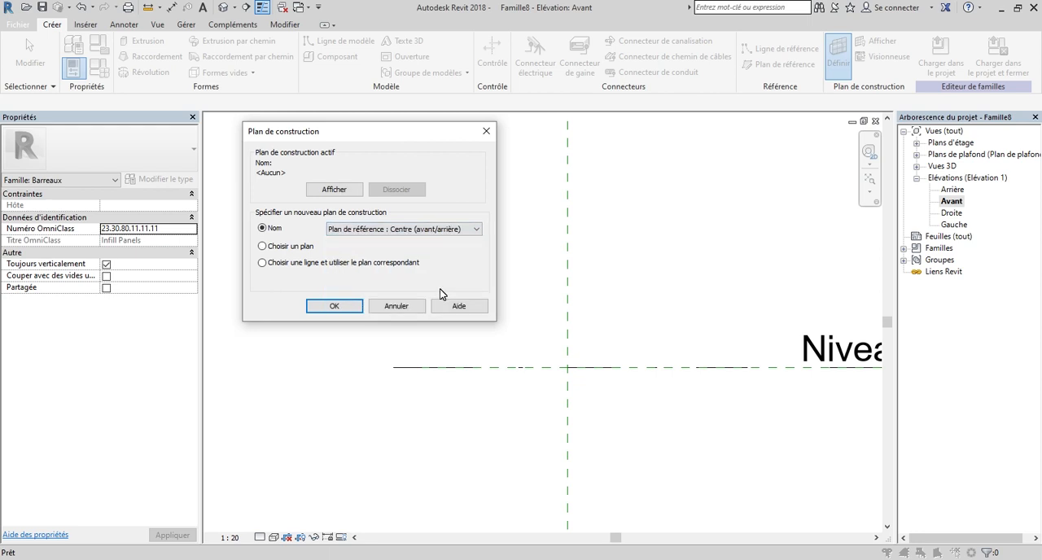
left_click(335, 305)
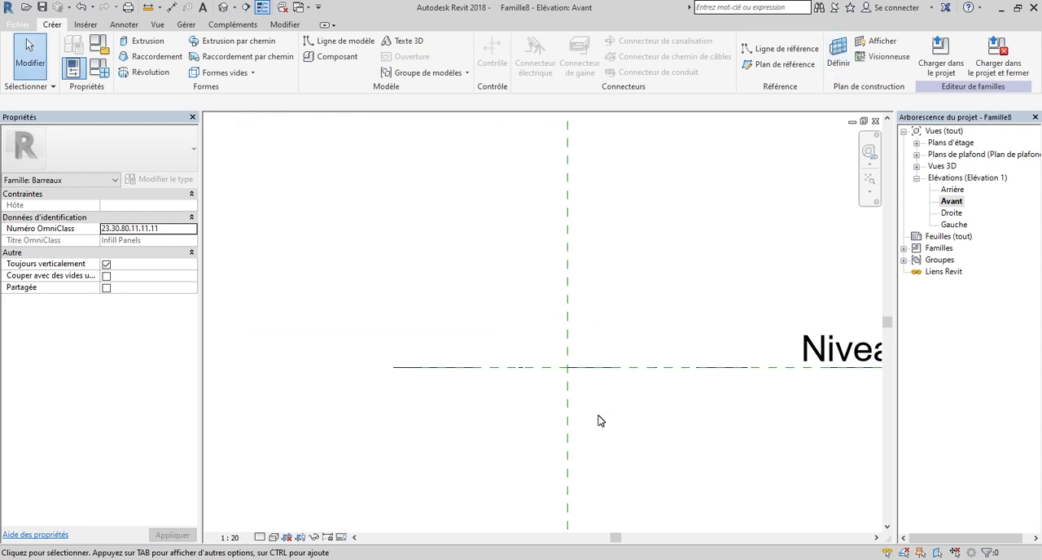
Start an extrusion and sketch a 120 cm line along the reference level, leftward from the Centre (gauche/droite) plane.
left_click(143, 40)
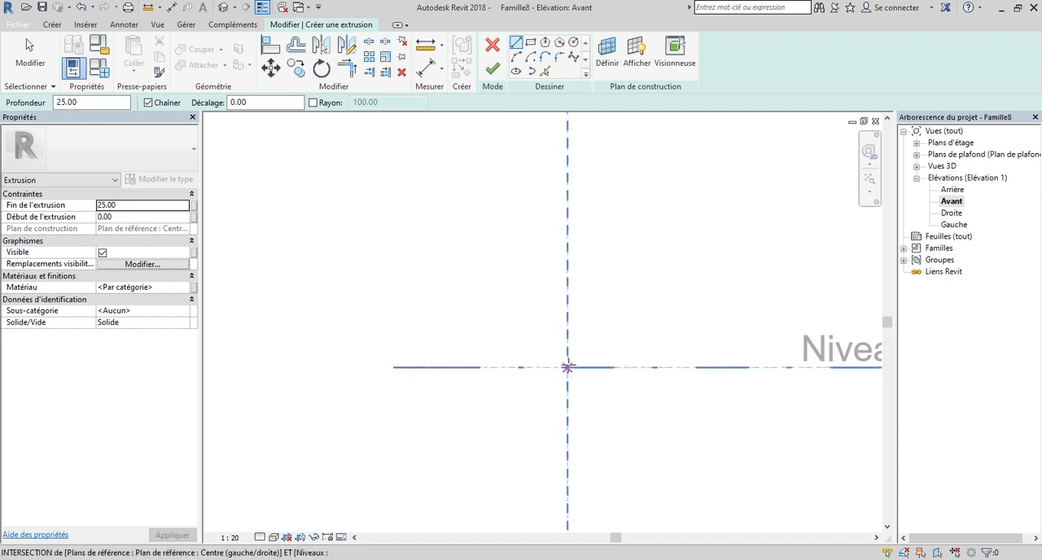
left_click(567, 367)
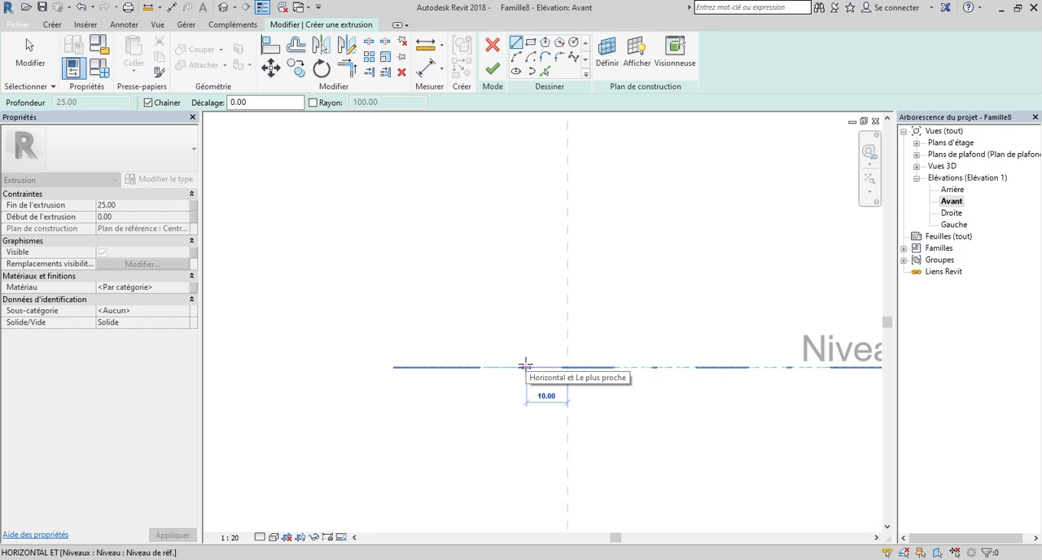
type("120")
key("Return")
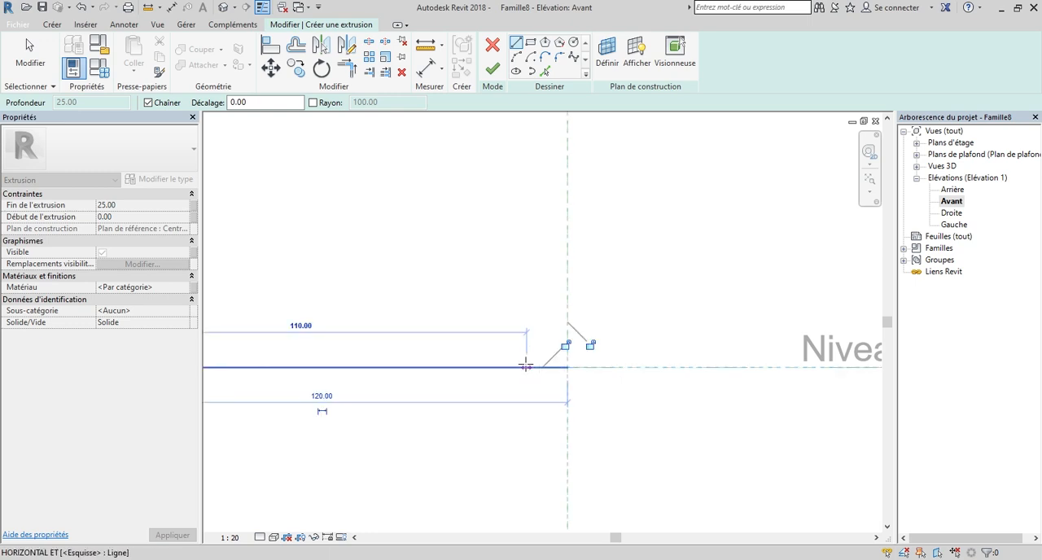
scroll(672, 372, "down", 2)
scroll(689, 372, "down", 4)
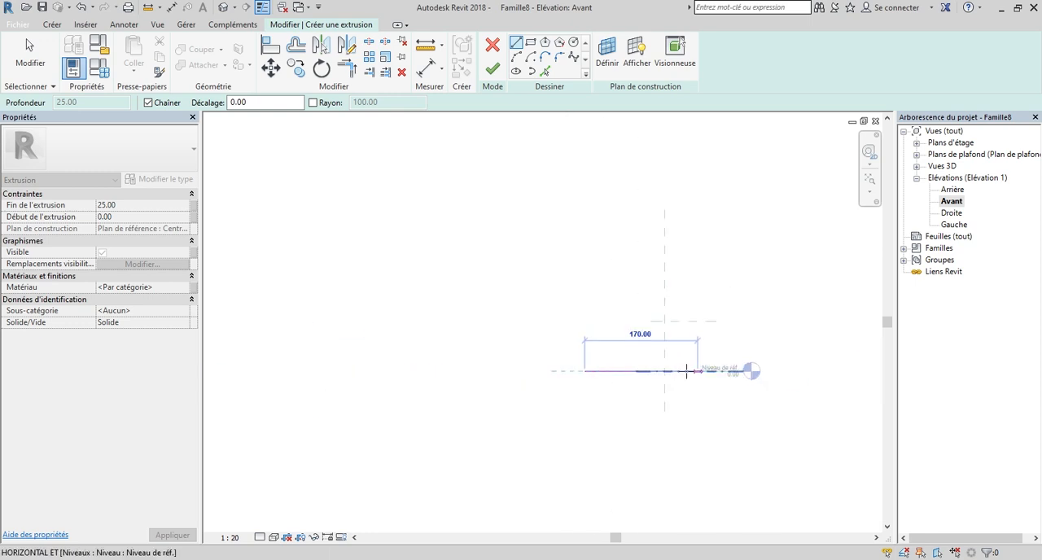
scroll(563, 319, "up", 4)
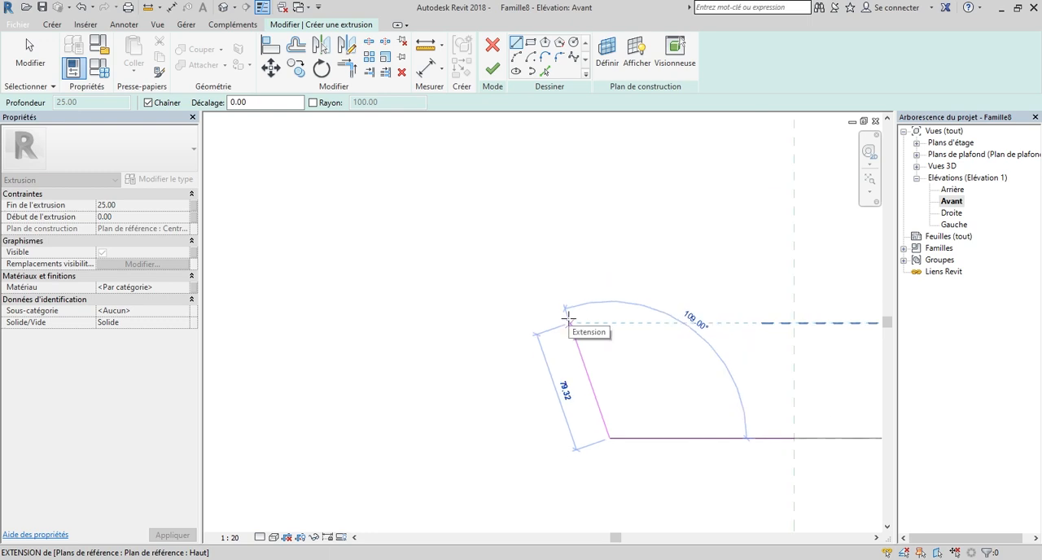
key("Escape")
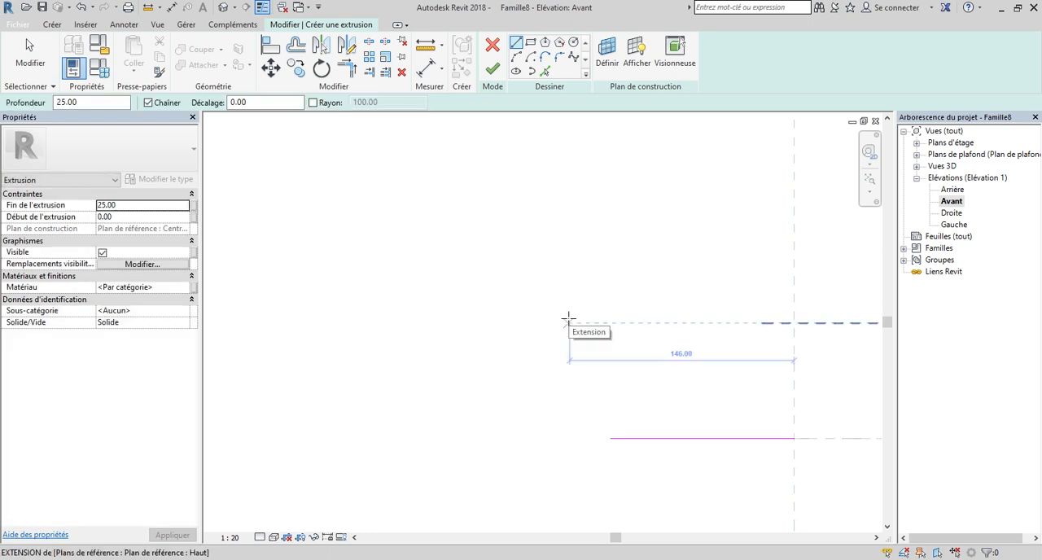
Sketch a 180 cm vertical line upward along the Centre (gauche/droite) plane from the base line's right end.
left_click(794, 438)
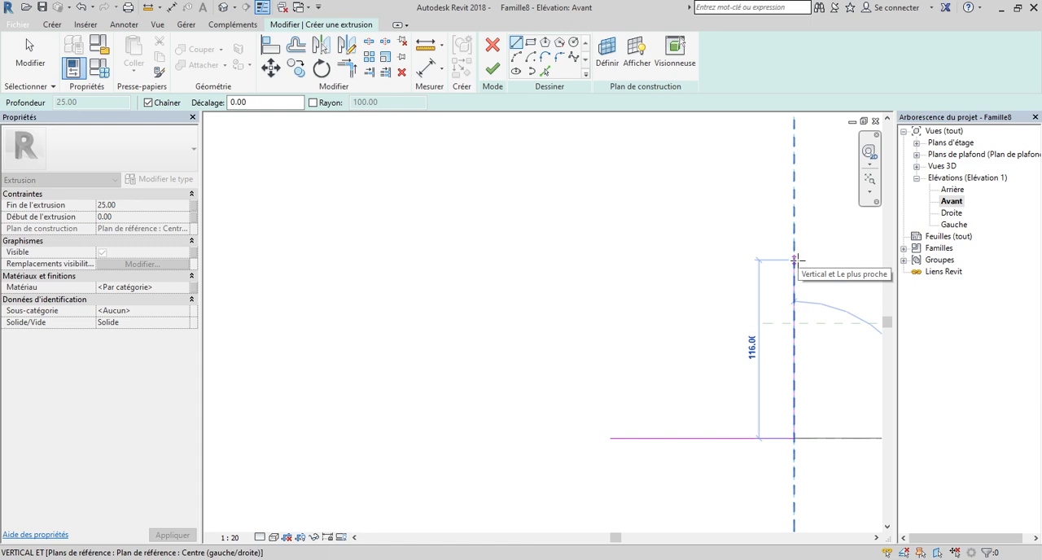
type("18")
key("Return")
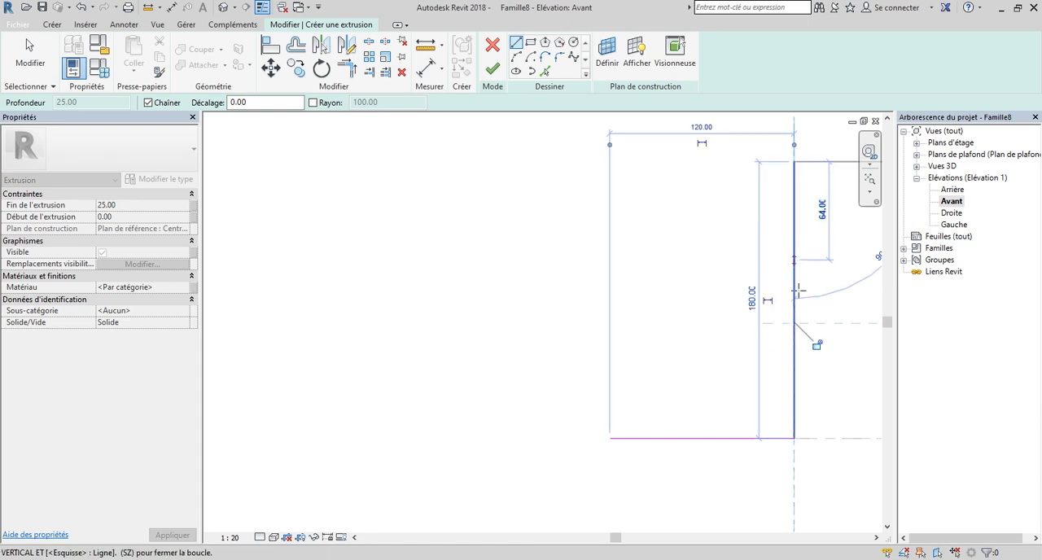
scroll(798, 296, "down", 3)
scroll(779, 238, "up", 2)
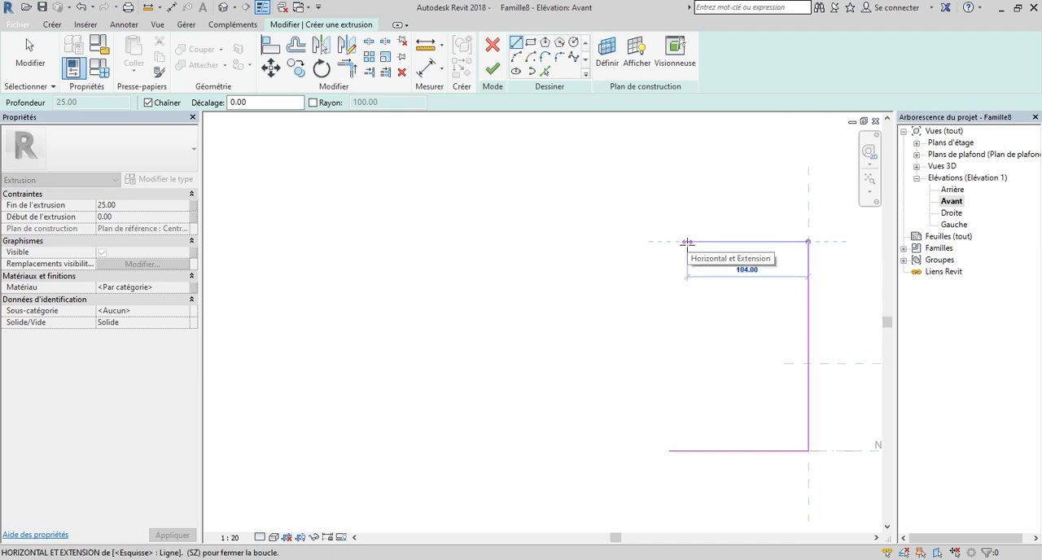
Continue the profile with a 180 cm horizontal line leftward from the vertical line's upper end and a 120 cm line downward.
type("180")
key("Return")
left_click(682, 242)
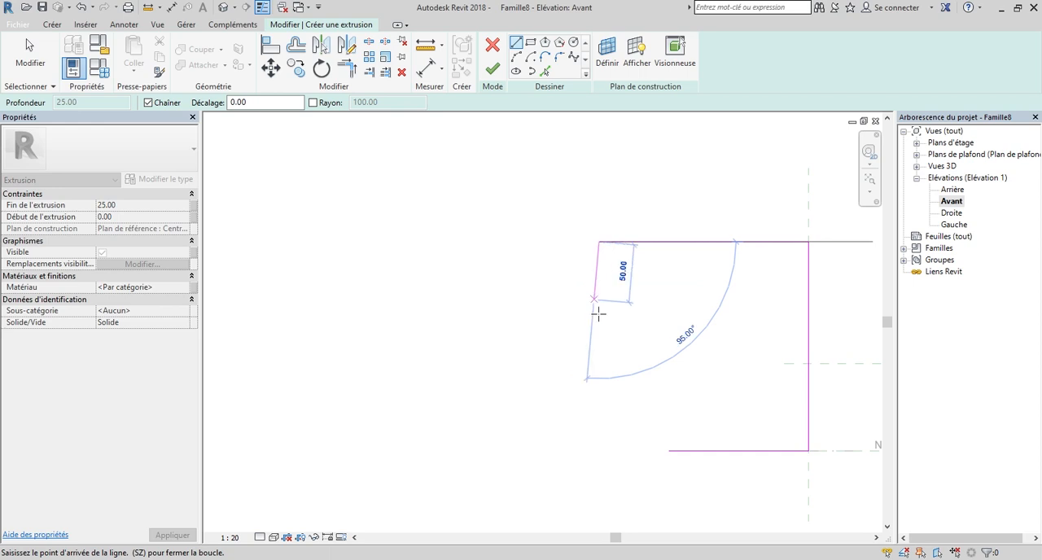
type("120")
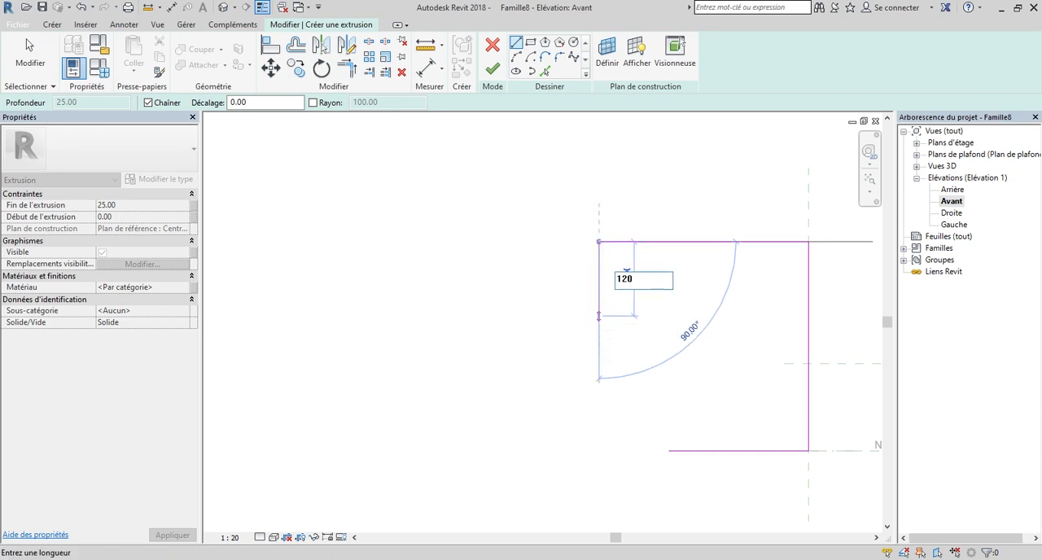
key("Return")
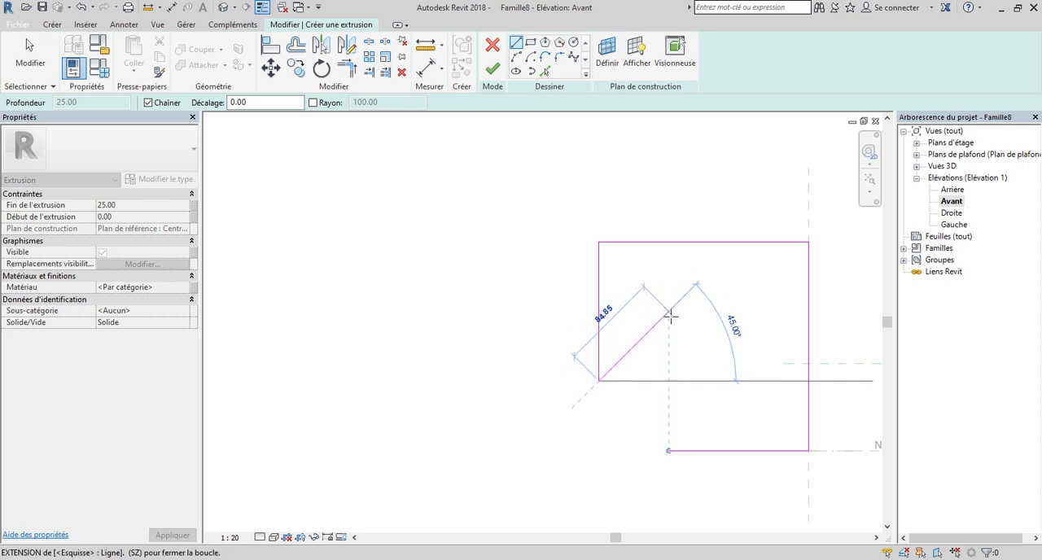
scroll(666, 381, "down", 2)
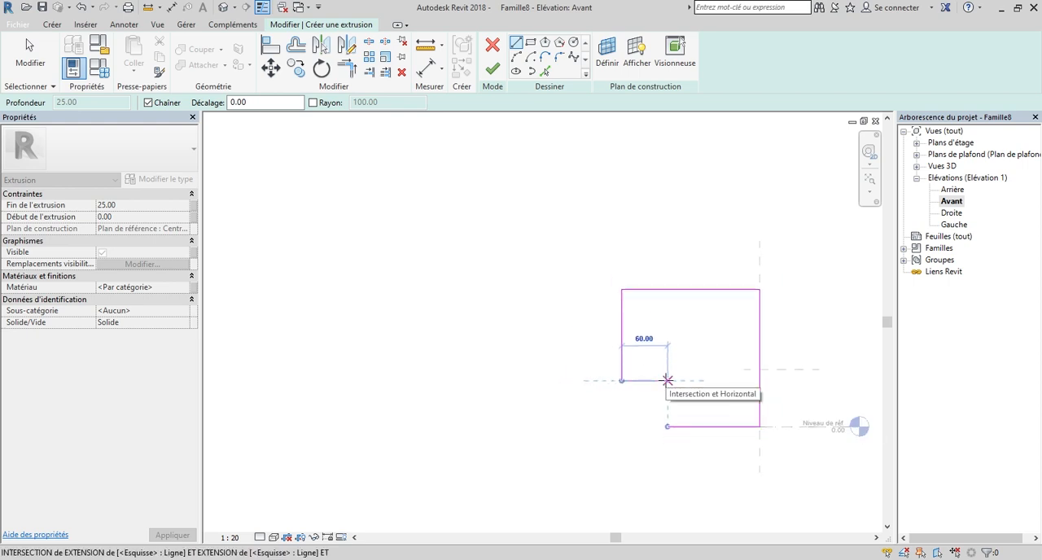
scroll(667, 380, "down", 1)
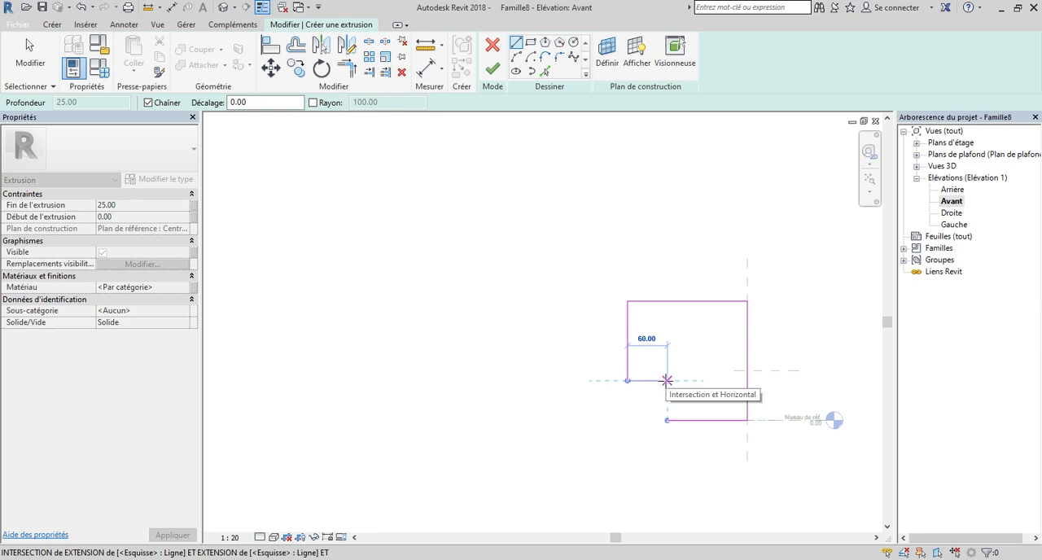
Close the extrusion profile with a 60 cm horizontal line rightward and a 60 cm vertical line down to the base line's left end.
type("60")
key("Return")
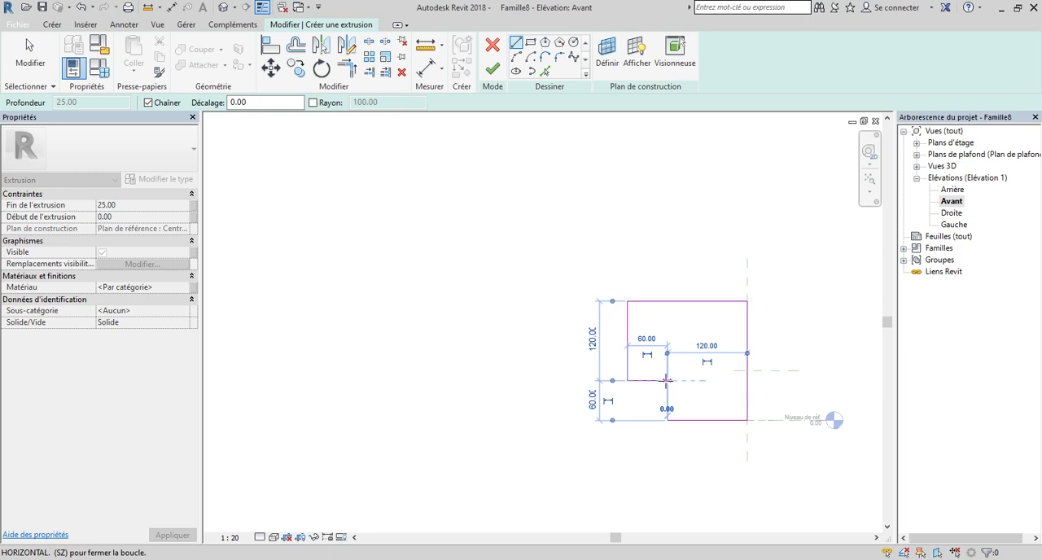
scroll(649, 413, "up", 3)
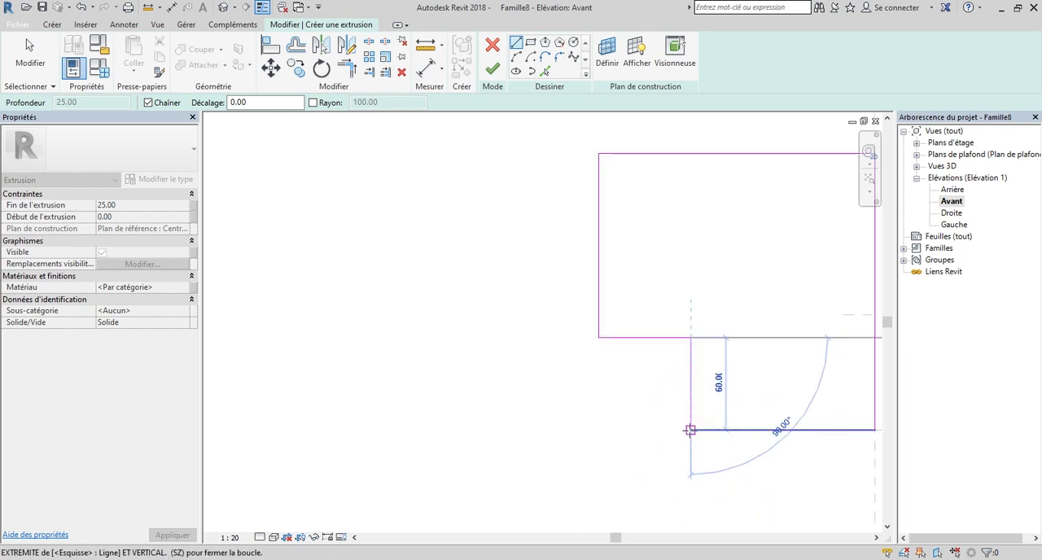
left_click(689, 430)
scroll(652, 440, "down", 2)
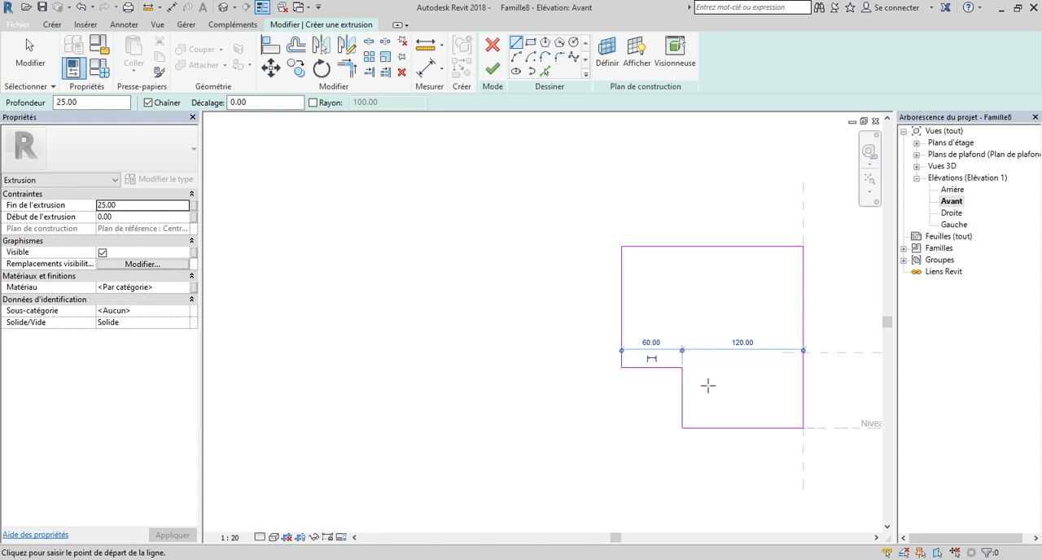
scroll(702, 389, "up", 3)
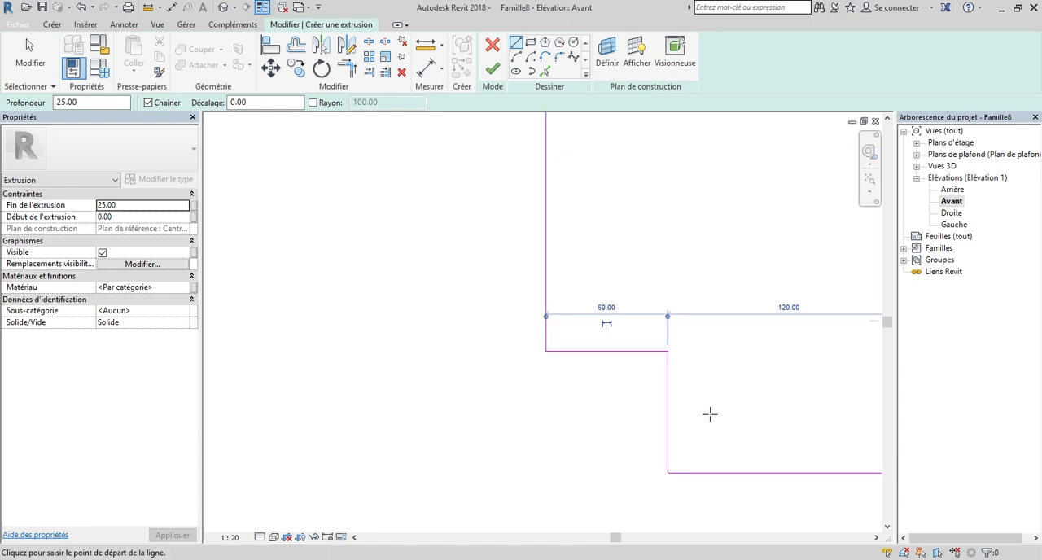
scroll(724, 400, "down", 2)
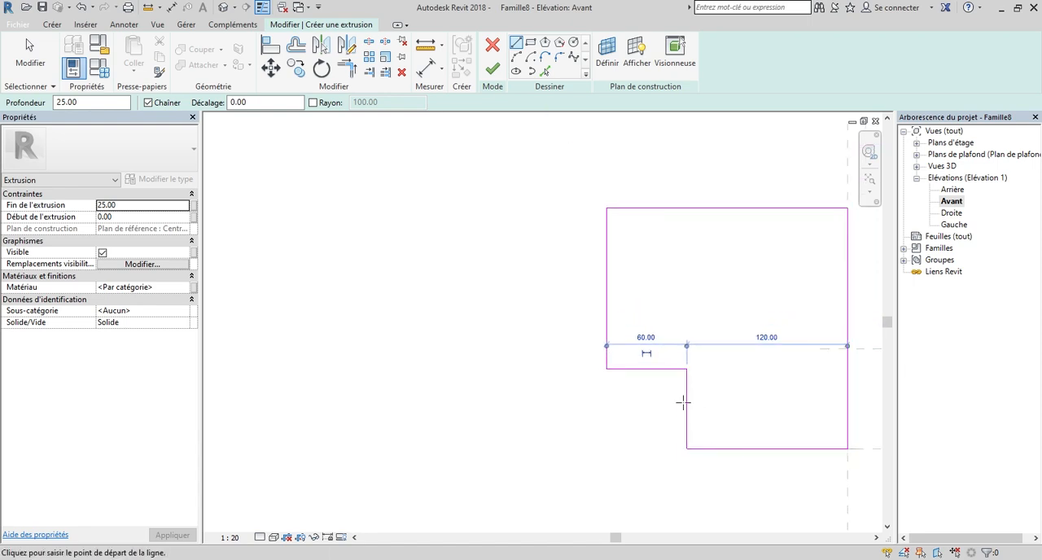
Measure the vertical distance from the profile's outer lower-left corner down to the reference level.
left_click(425, 45)
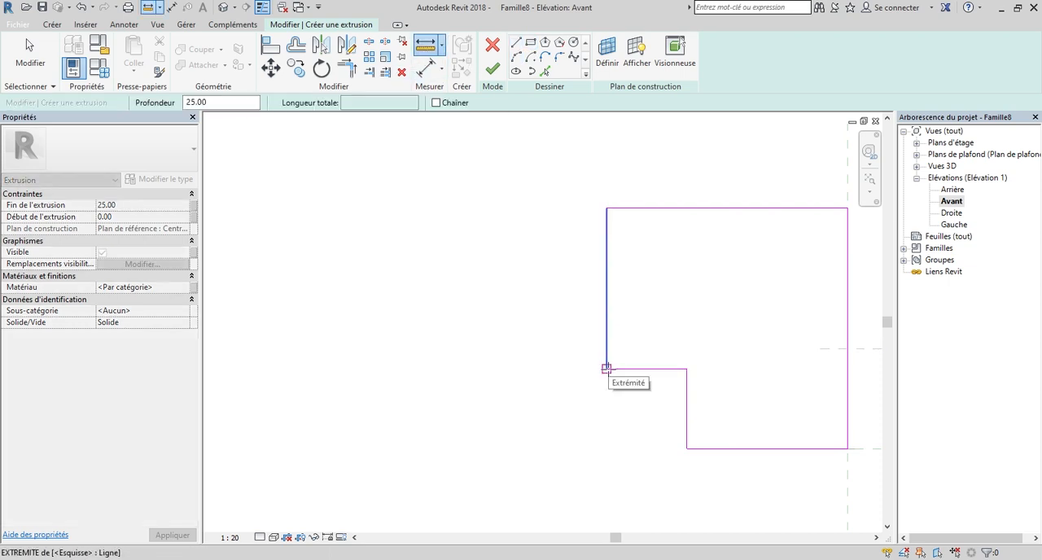
left_click(606, 367)
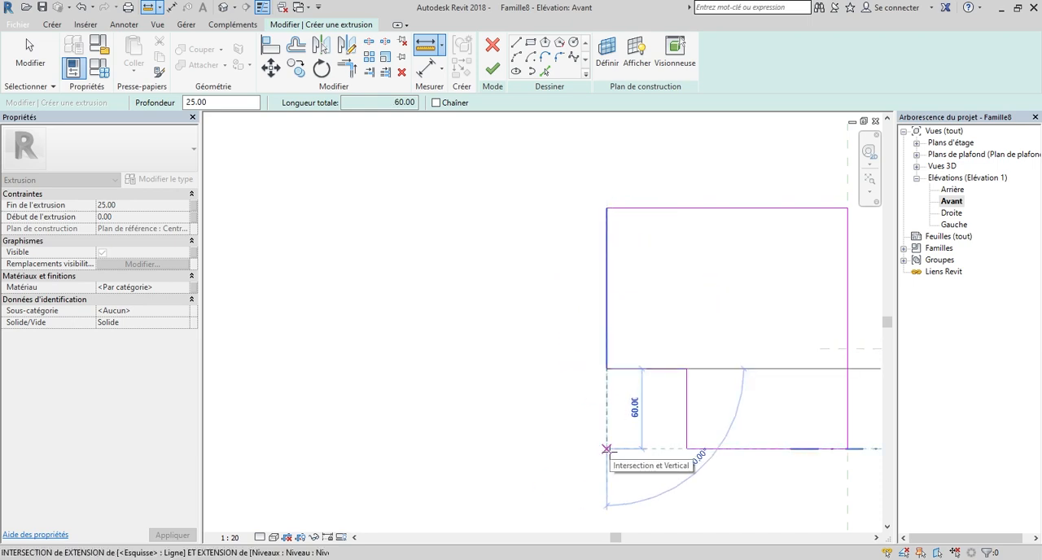
scroll(606, 450, "down", 2)
key("Escape")
key("Escape")
Delete the vertical sketch line lying on the Centre (gauche/droite) reference plane.
scroll(817, 363, "up", 3)
scroll(684, 372, "down", 4)
scroll(730, 365, "up", 3)
left_click(705, 348)
key("Delete")
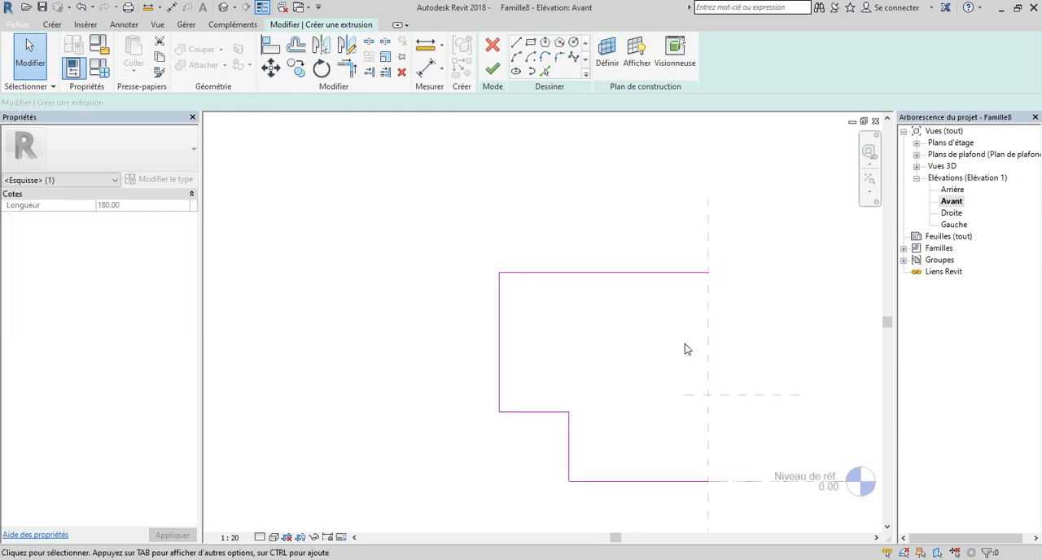
Mirror the remaining half-profile lines about the Centre (gauche/droite) reference plane to form a symmetrical closed T-shaped outline.
scroll(678, 347, "down", 3)
mouse_move(534, 268)
left_mouse_down()
mouse_move(700, 423)
mouse_move(765, 464)
left_mouse_up()
left_click(350, 54)
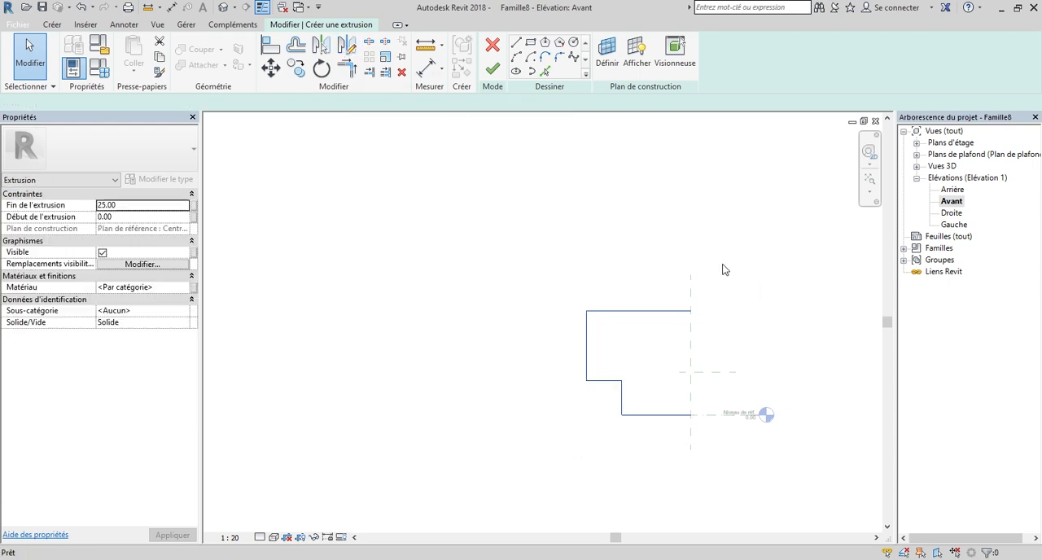
left_click(692, 351)
left_click(692, 279)
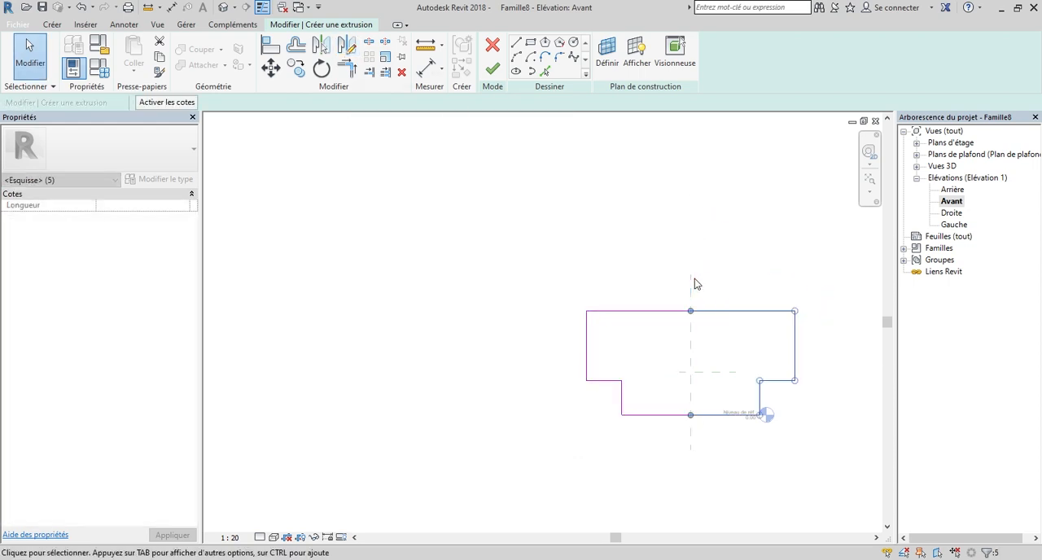
left_click(775, 403)
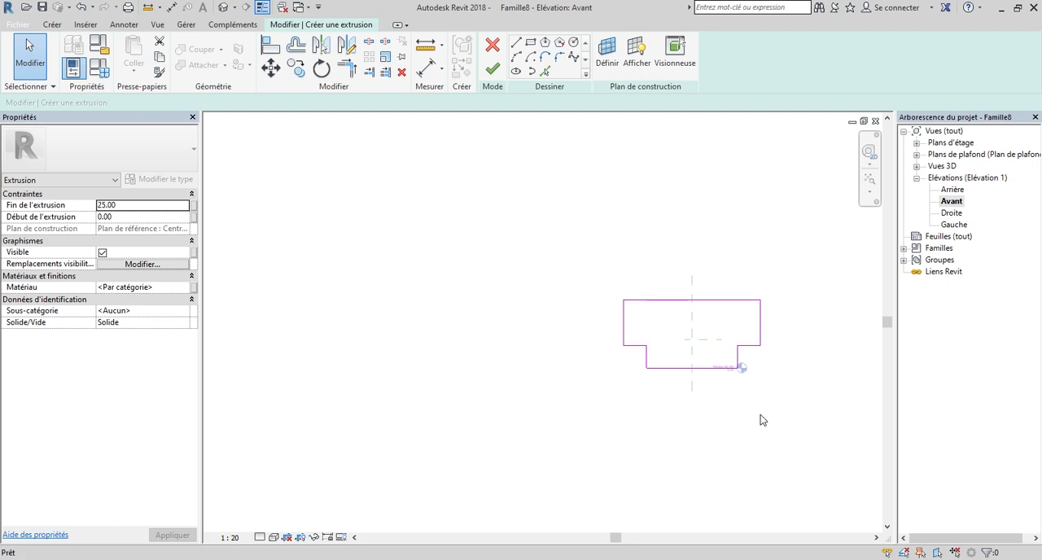
Finish the T-shaped extrusion sketch with its depth of 25 and deselect the resulting solid.
scroll(735, 401, "down", 4)
scroll(751, 380, "up", 5)
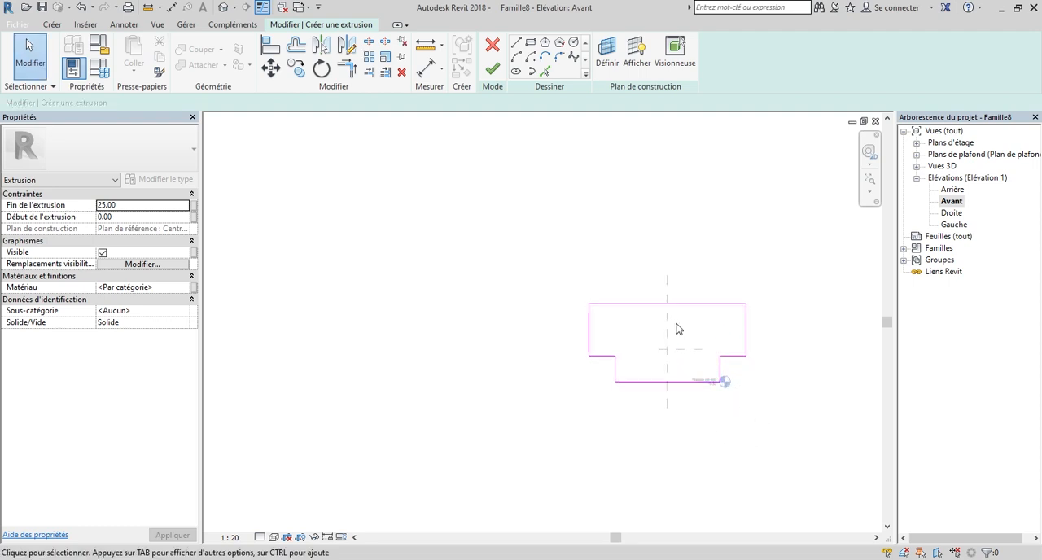
scroll(696, 303, "up", 1)
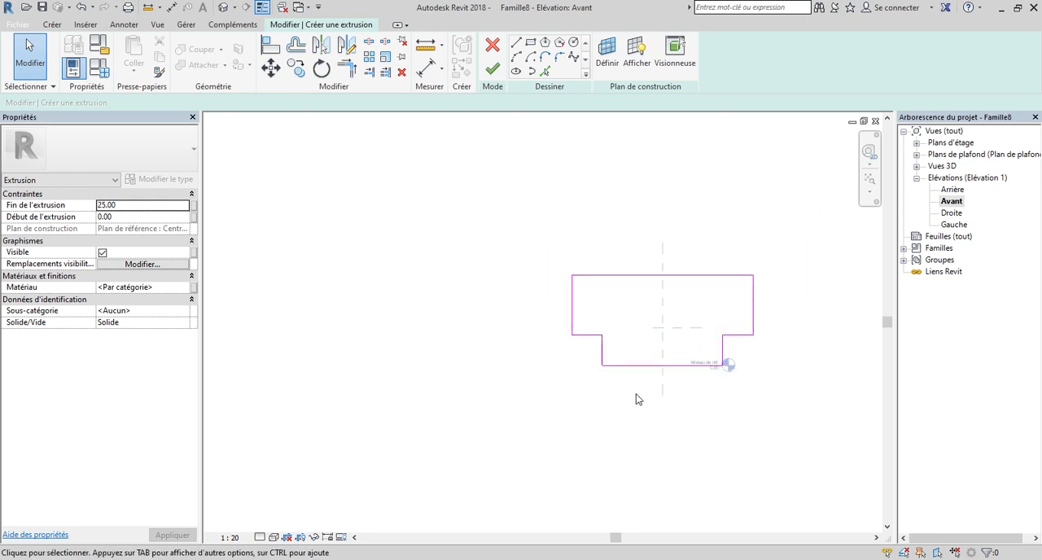
scroll(627, 423, "down", 1)
left_click(490, 70)
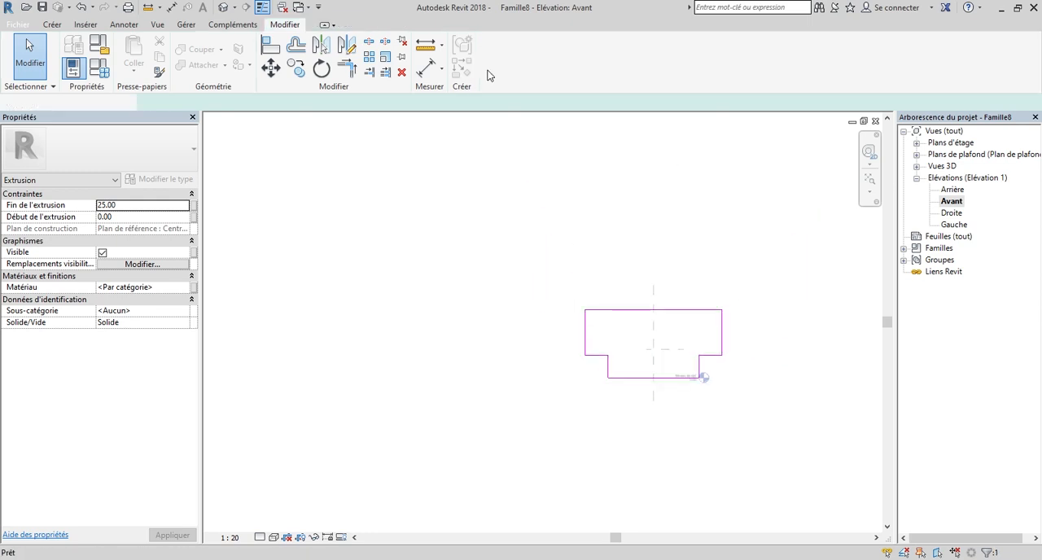
scroll(758, 287, "up", 1)
left_click(737, 256)
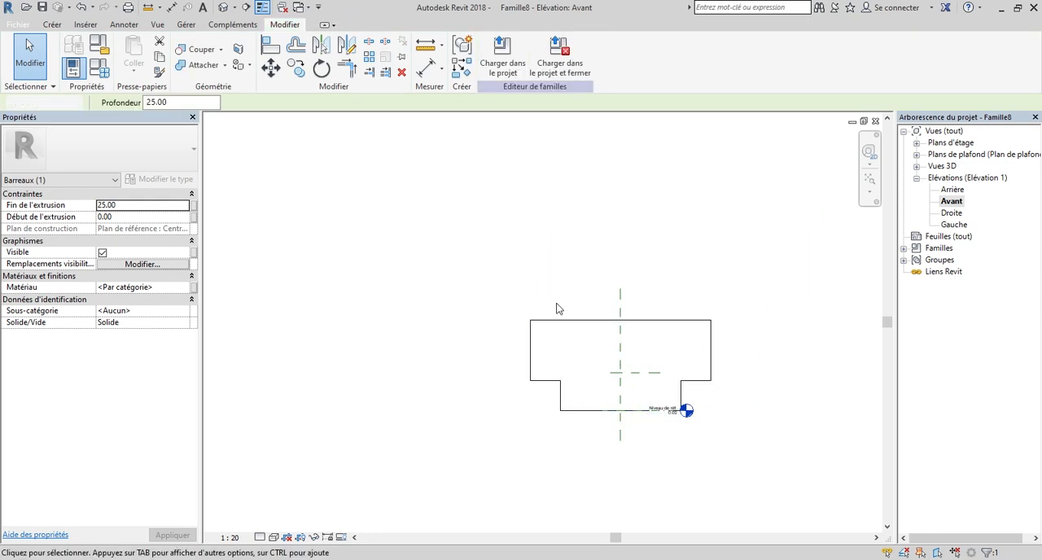
Examine the extruded panel in the Droite elevation and in the 3D view Vue 1.
scroll(741, 319, "down", 1)
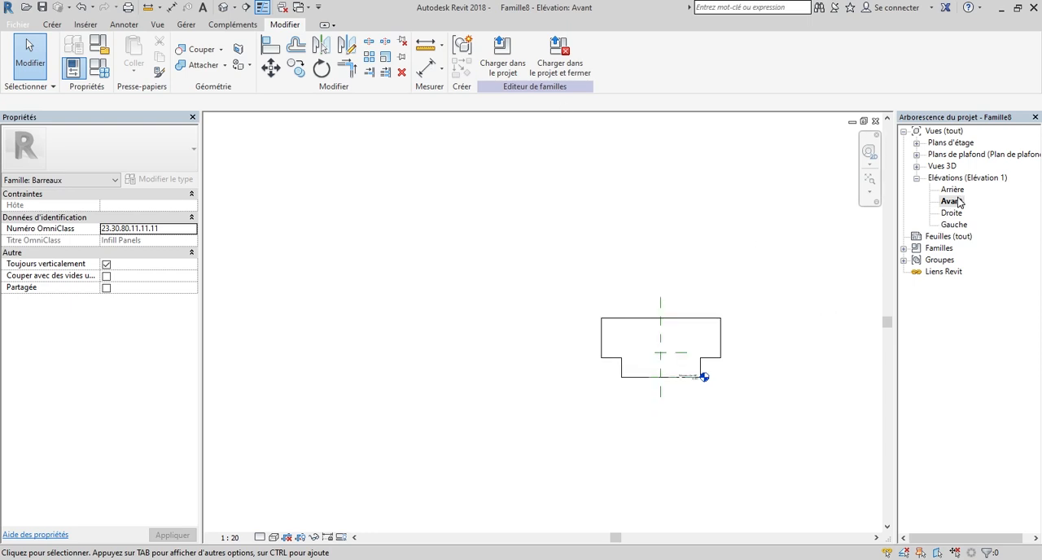
double_click(953, 212)
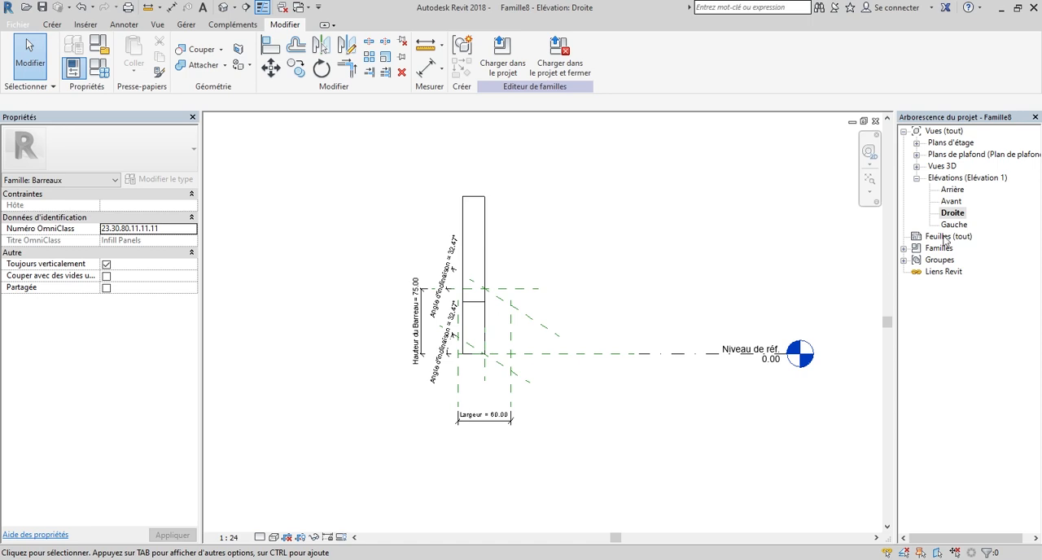
scroll(493, 326, "up", 2)
scroll(637, 386, "down", 4)
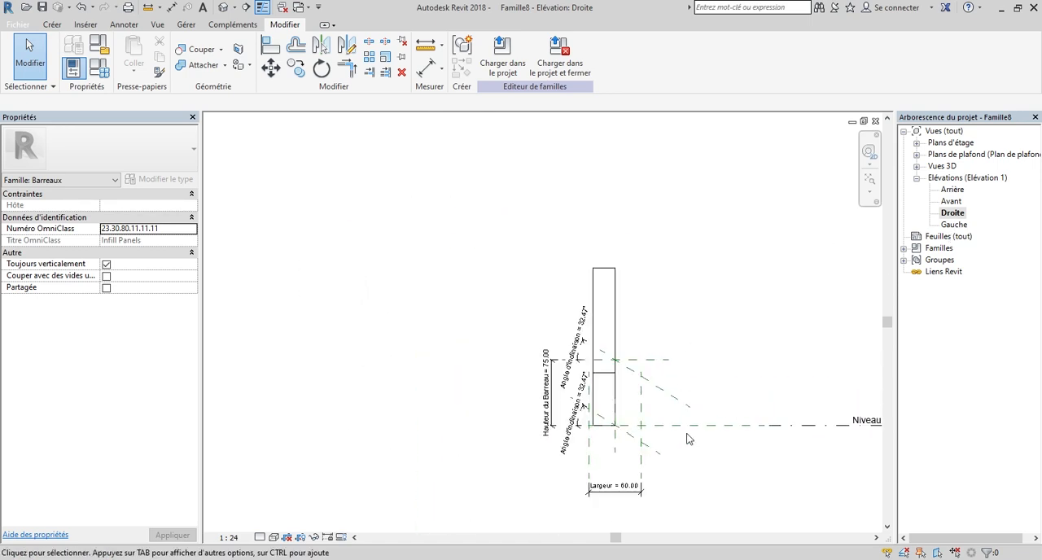
scroll(614, 302, "up", 2)
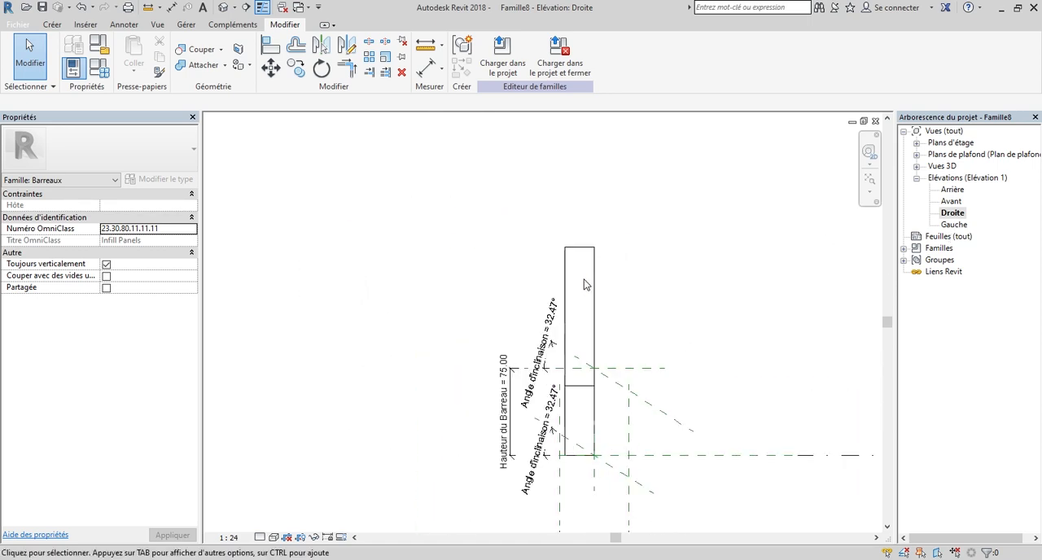
left_click(593, 261)
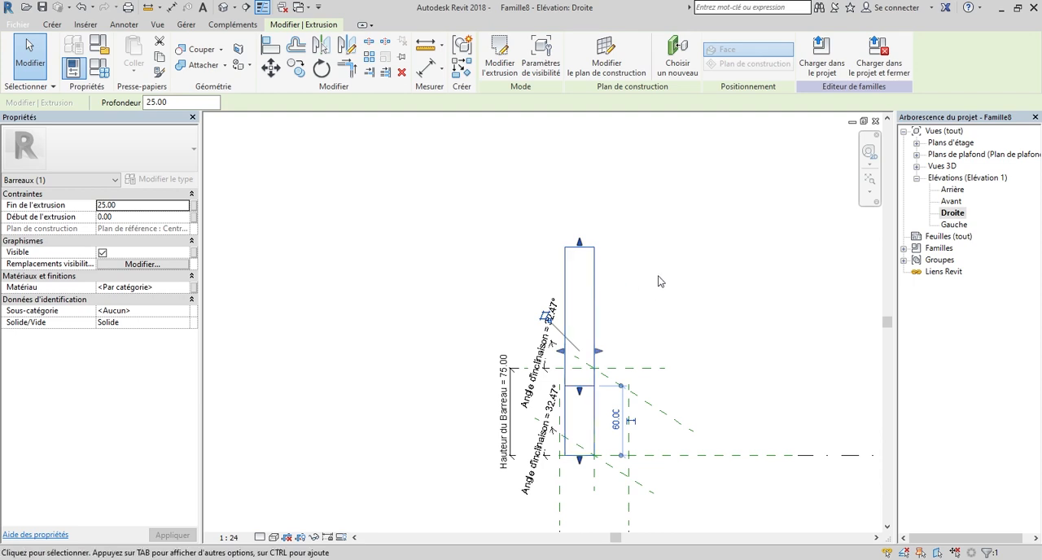
double_click(944, 166)
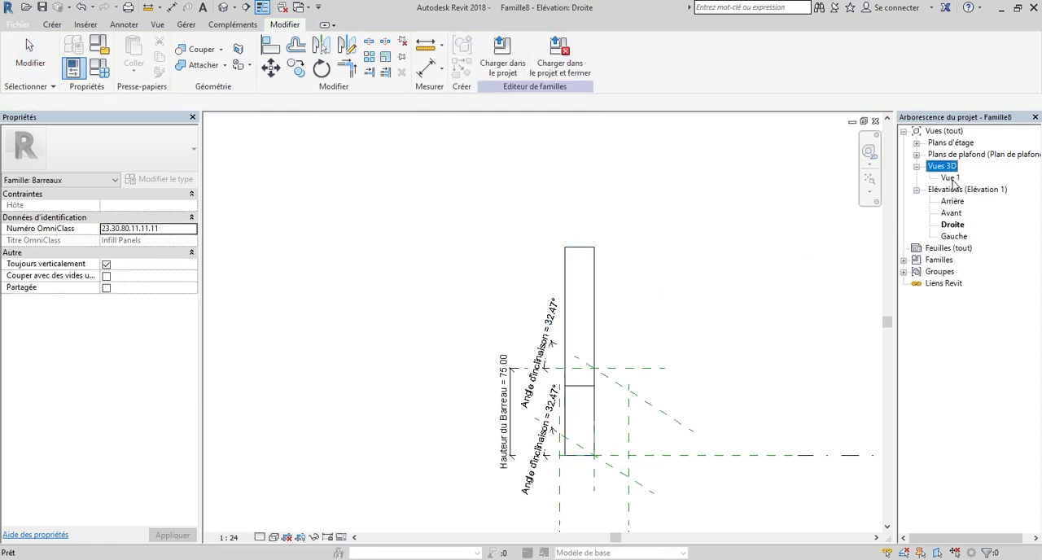
double_click(949, 177)
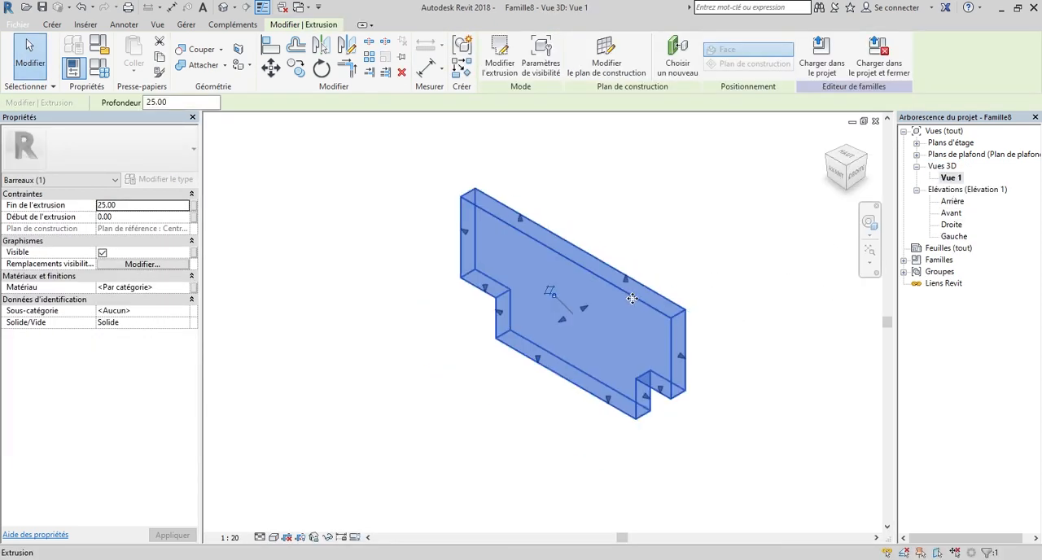
left_click_drag(836, 177, 765, 155)
middle_click_drag(570, 326, 721, 359, "shift")
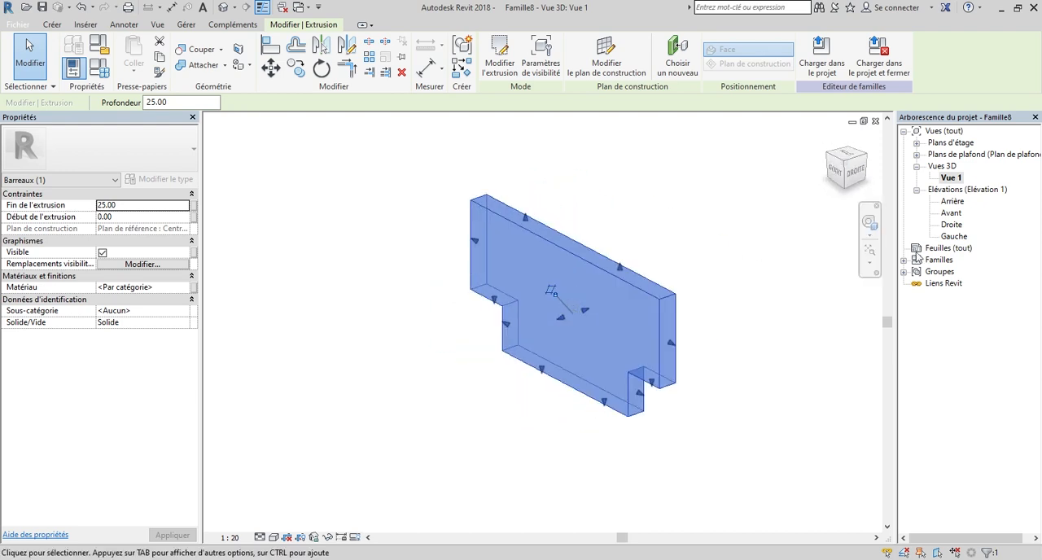
Check the panel in the Avant elevation, return to the Droite elevation and deselect the extrusion.
double_click(952, 213)
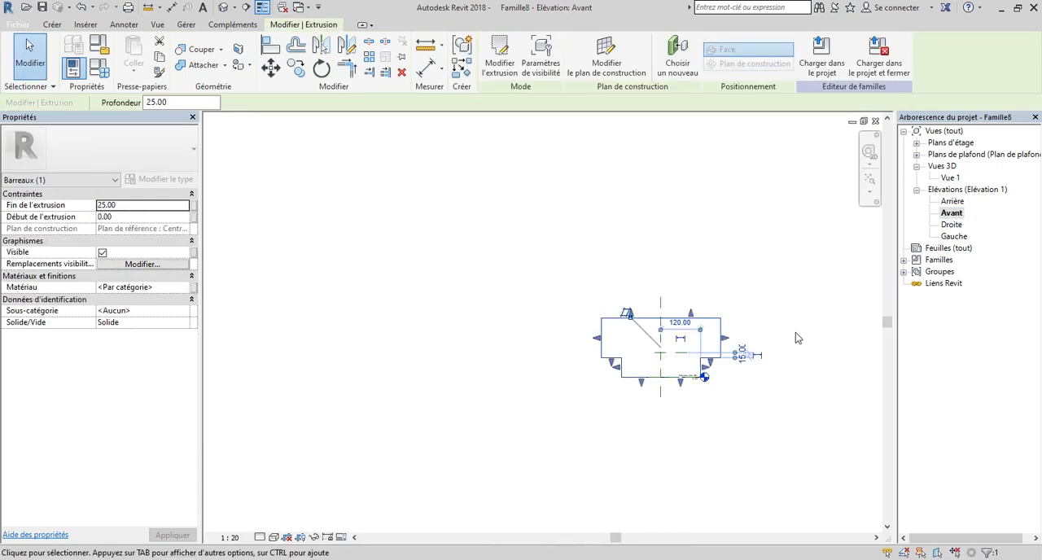
double_click(953, 226)
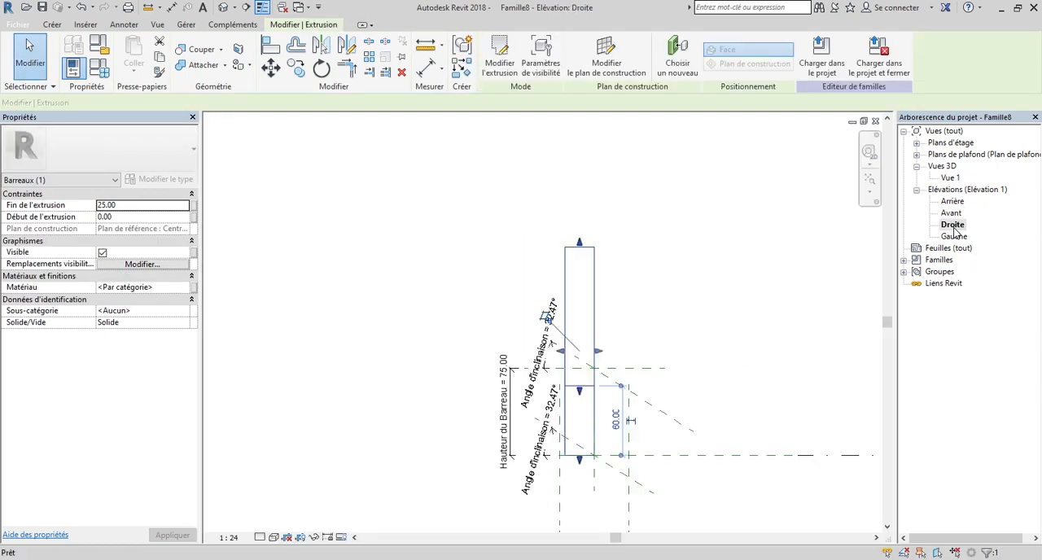
left_click(724, 290)
scroll(595, 350, "down", 3)
scroll(589, 434, "up", 5)
scroll(648, 444, "down", 4)
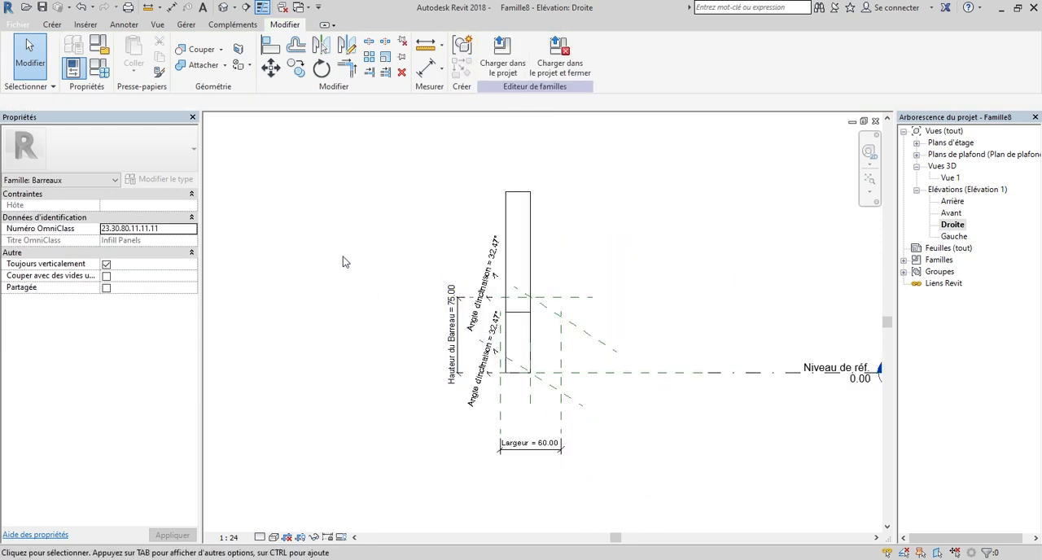
scroll(582, 352, "down", 2)
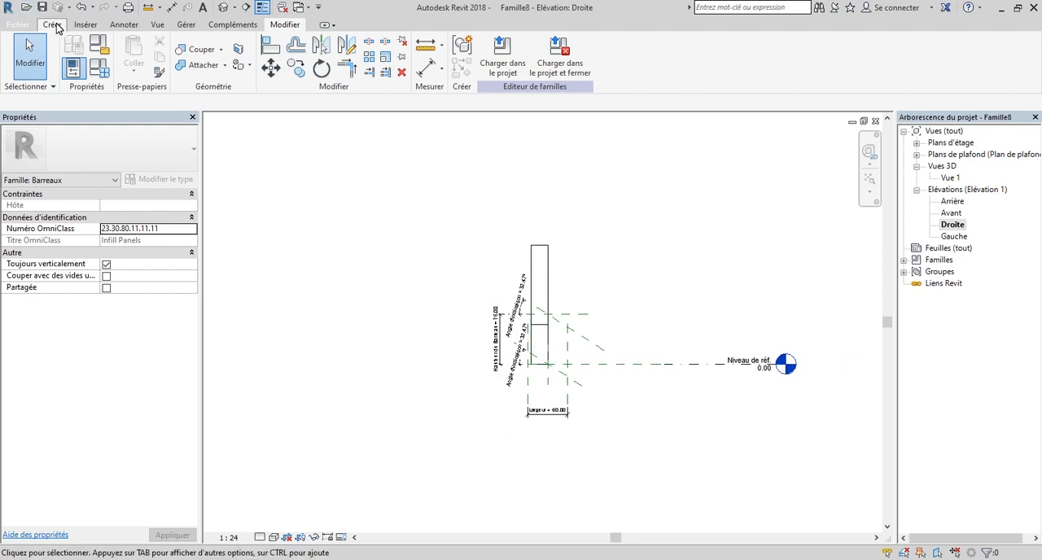
Try to import the CAD file Esquisse Cloture CADDETB.dwg into the Droite elevation.
left_click(52, 24)
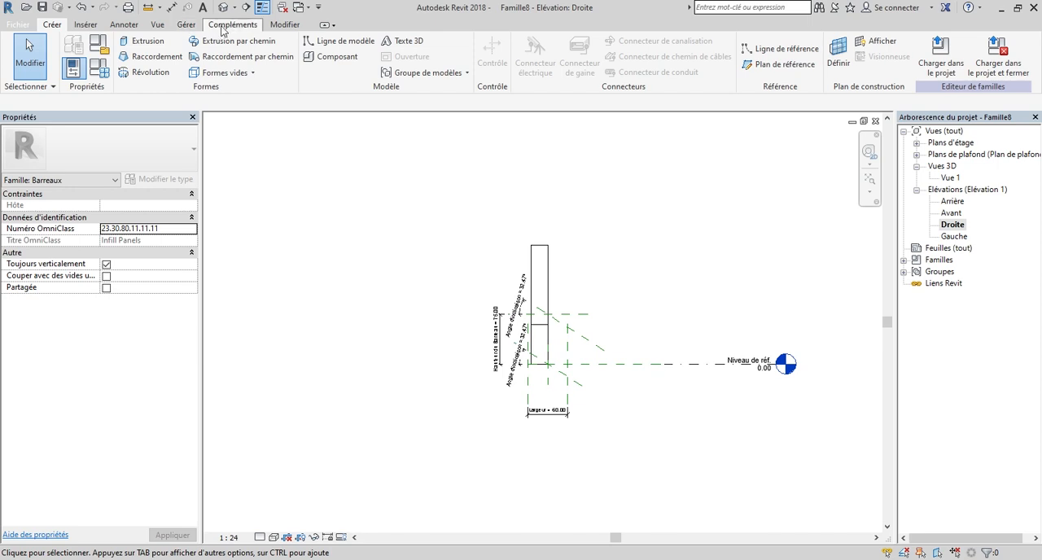
left_click(91, 26)
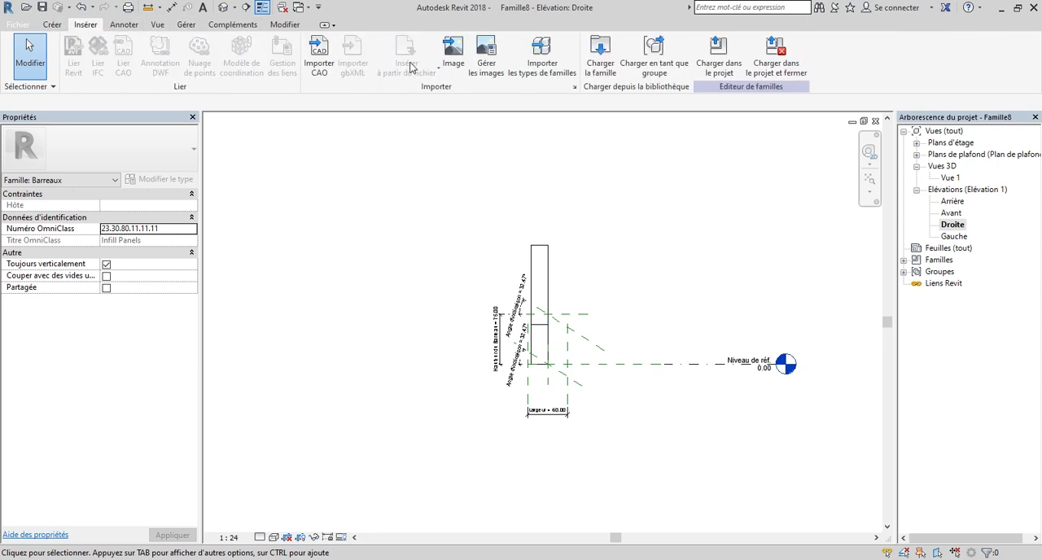
left_click(319, 59)
left_click_drag(654, 174, 655, 293)
left_click(423, 255)
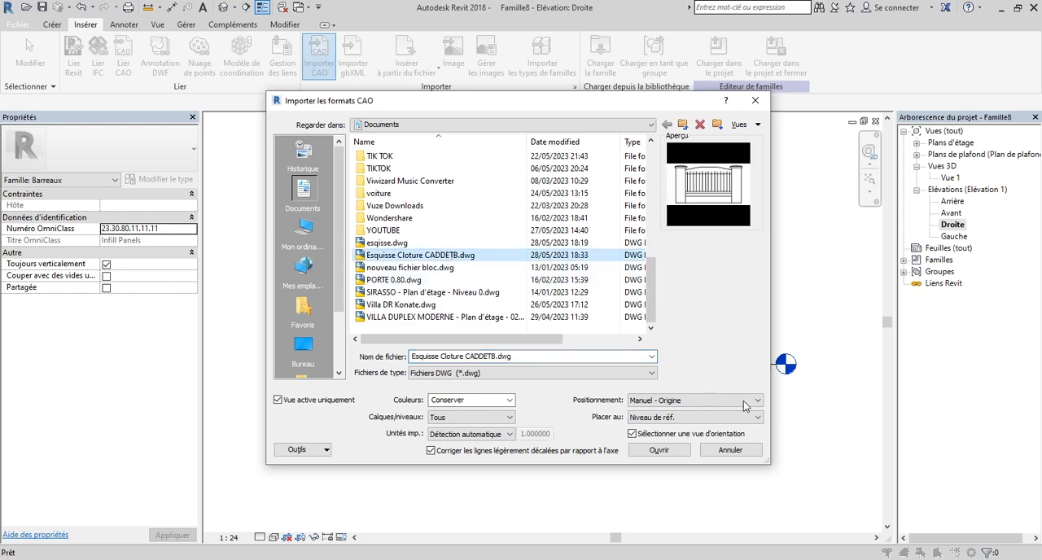
left_click(659, 450)
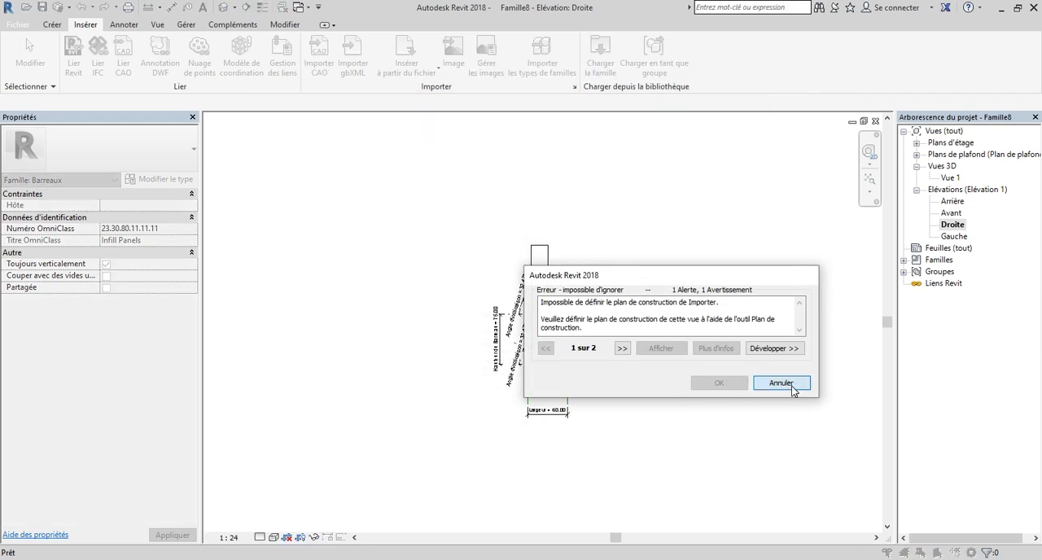
left_click(781, 383)
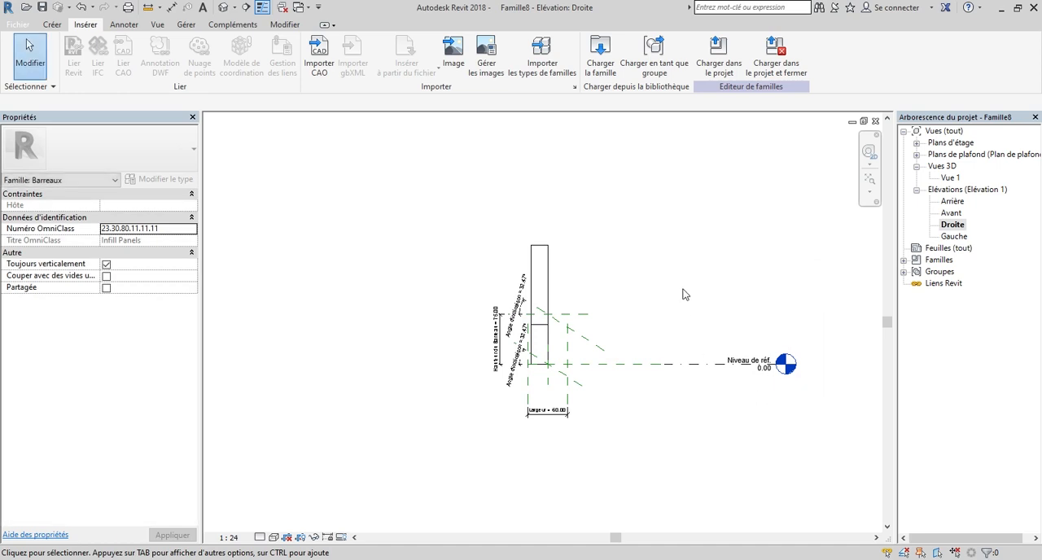
Set the work plane to the reference plane Centre (gauche/droite).
scroll(683, 294, "down", 2)
left_click(51, 23)
left_click(841, 57)
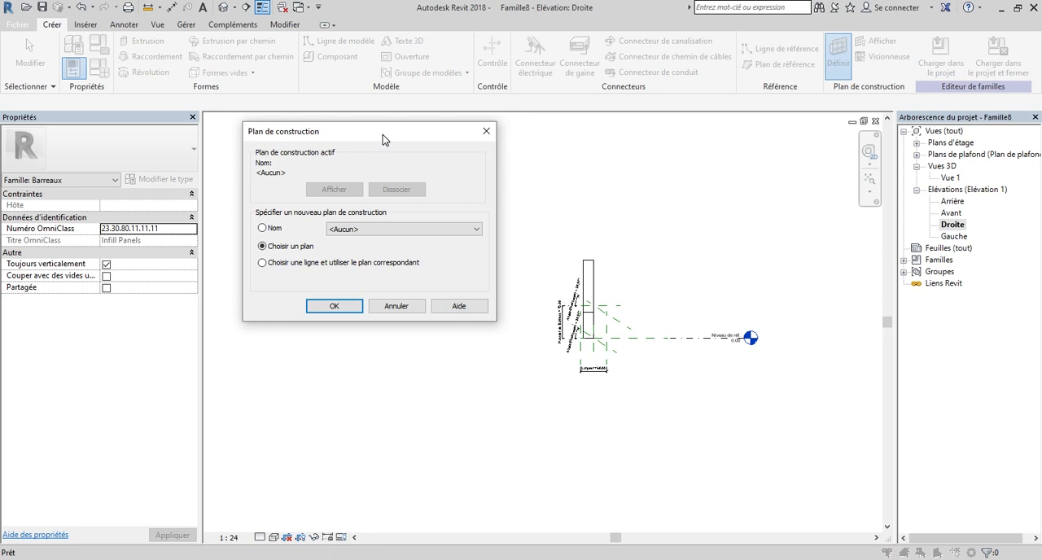
left_click_drag(383, 136, 614, 123)
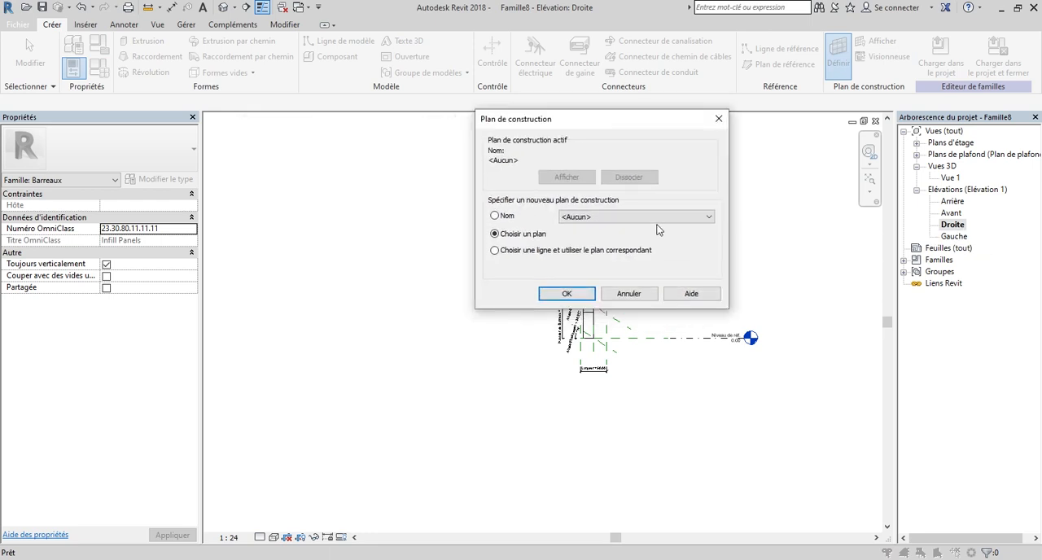
left_click(665, 216)
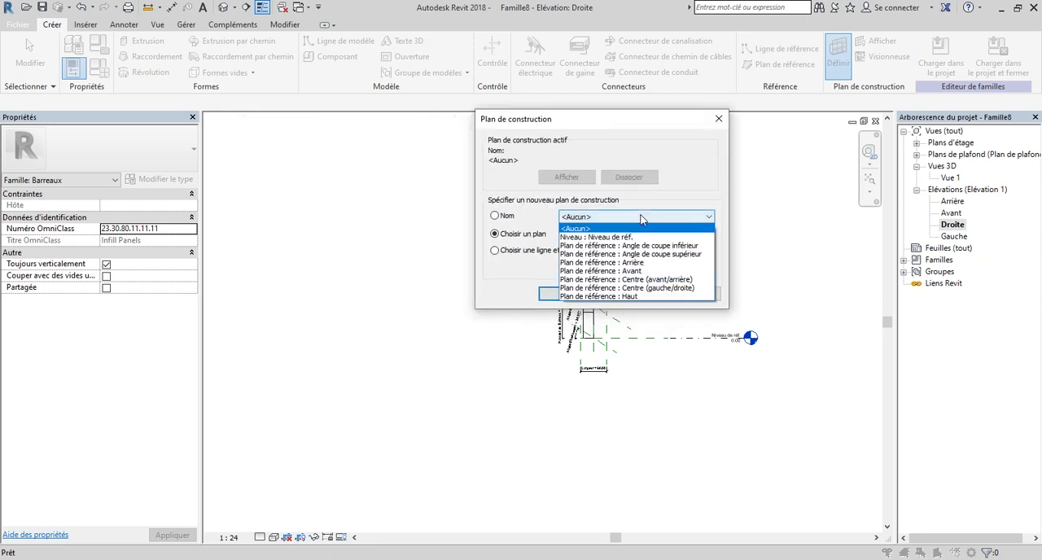
left_click(663, 288)
left_click(568, 294)
Import the CAD file Esquisse Cloture CADDETB.dwg into the Droite elevation and place it beside the panel.
scroll(591, 299, "up", 4)
scroll(538, 371, "down", 2)
scroll(525, 374, "up", 2)
scroll(514, 369, "down", 2)
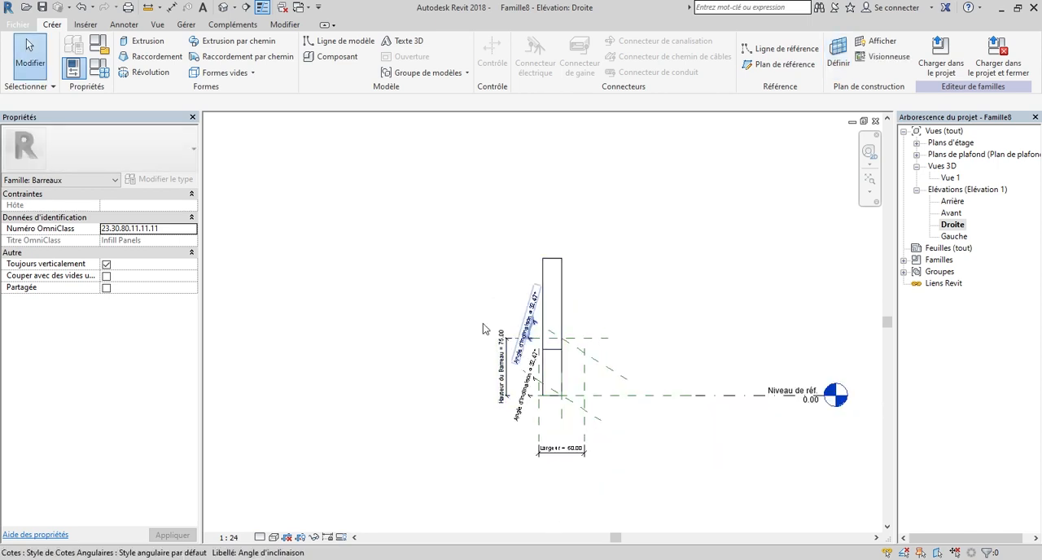
scroll(346, 306, "down", 1)
scroll(738, 370, "down", 2)
scroll(665, 327, "up", 2)
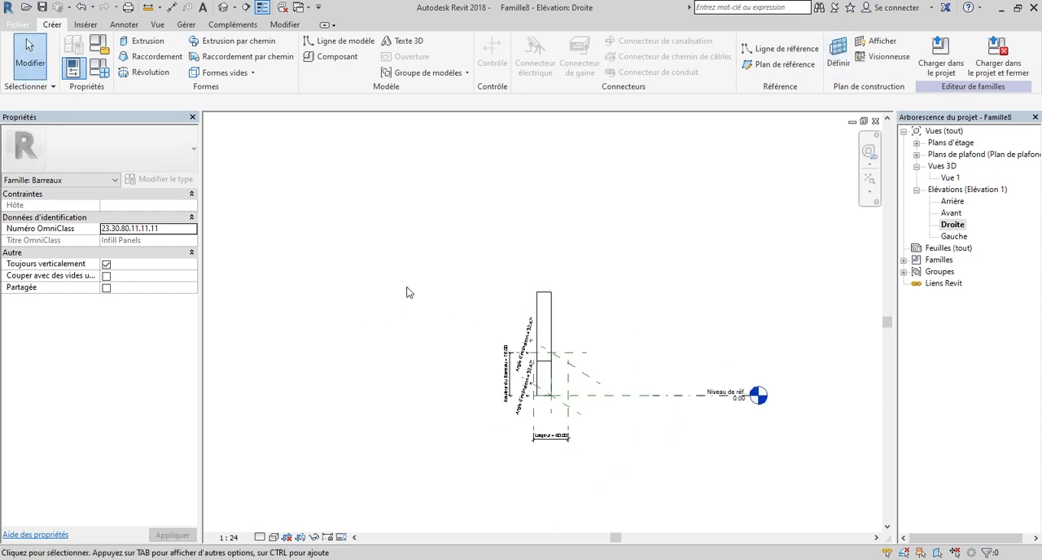
left_click(86, 24)
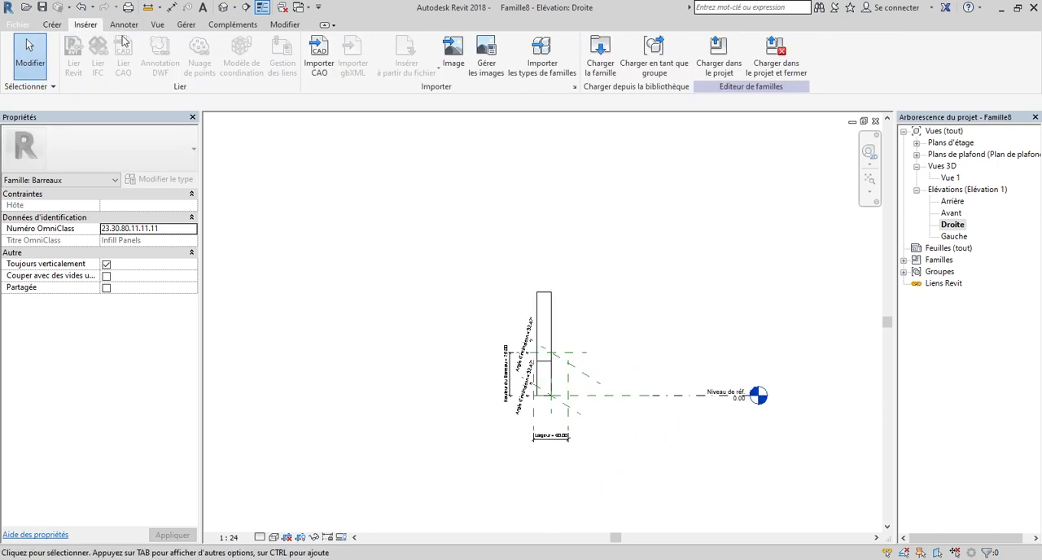
left_click(318, 63)
left_click_drag(658, 198, 658, 298)
scroll(657, 299, "down", 1)
left_click(440, 255)
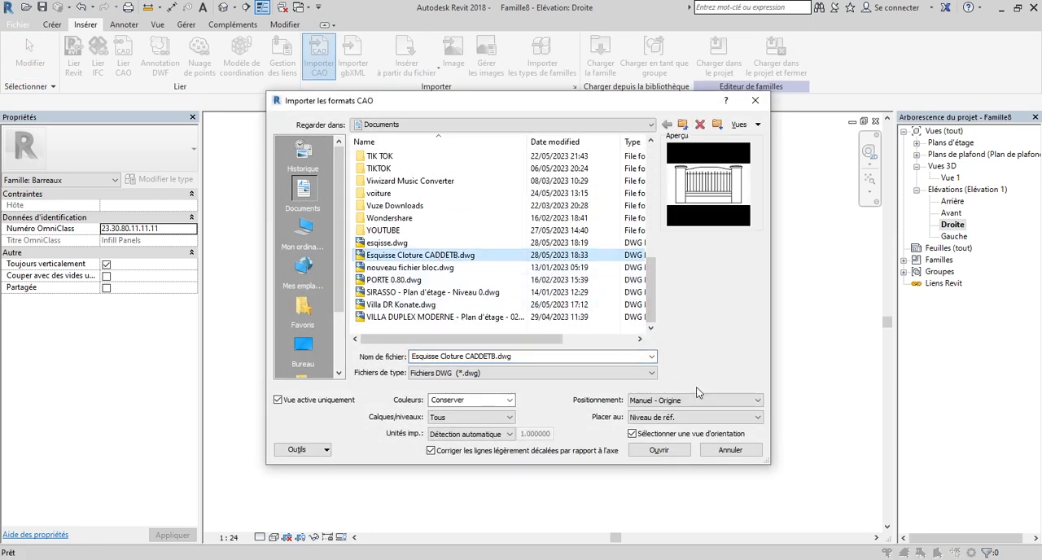
left_click(659, 450)
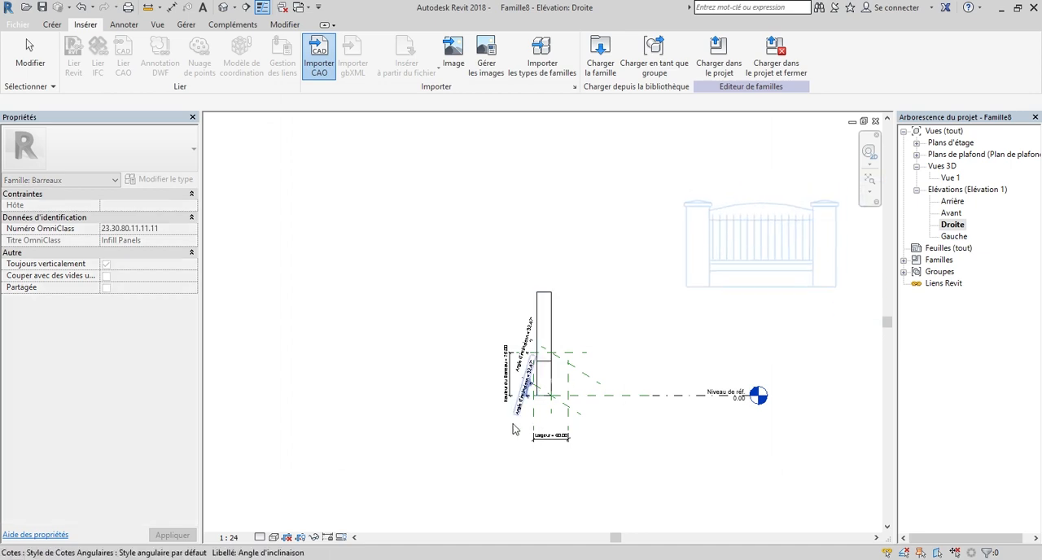
left_click(458, 486)
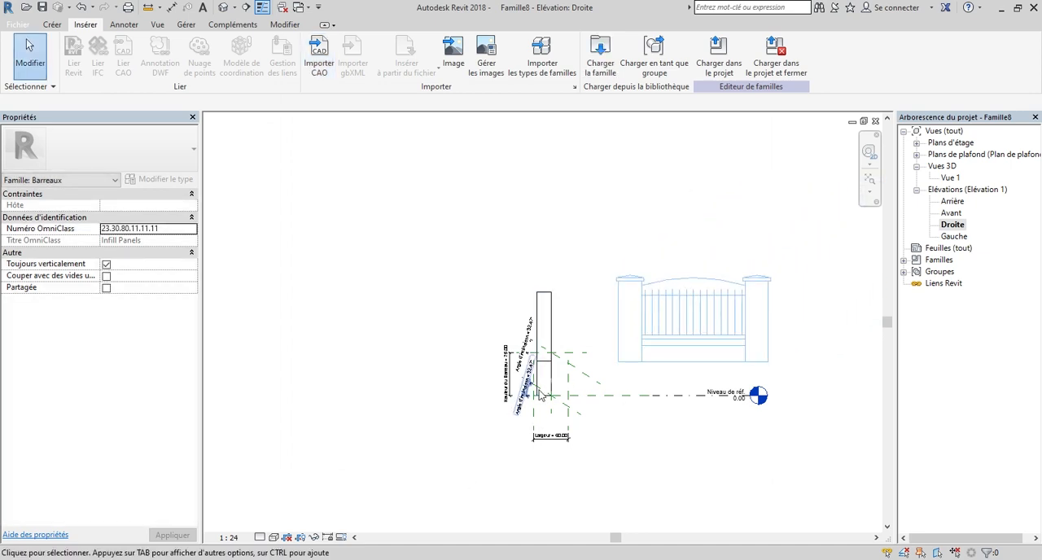
scroll(605, 359, "up", 3)
scroll(574, 313, "down", 3)
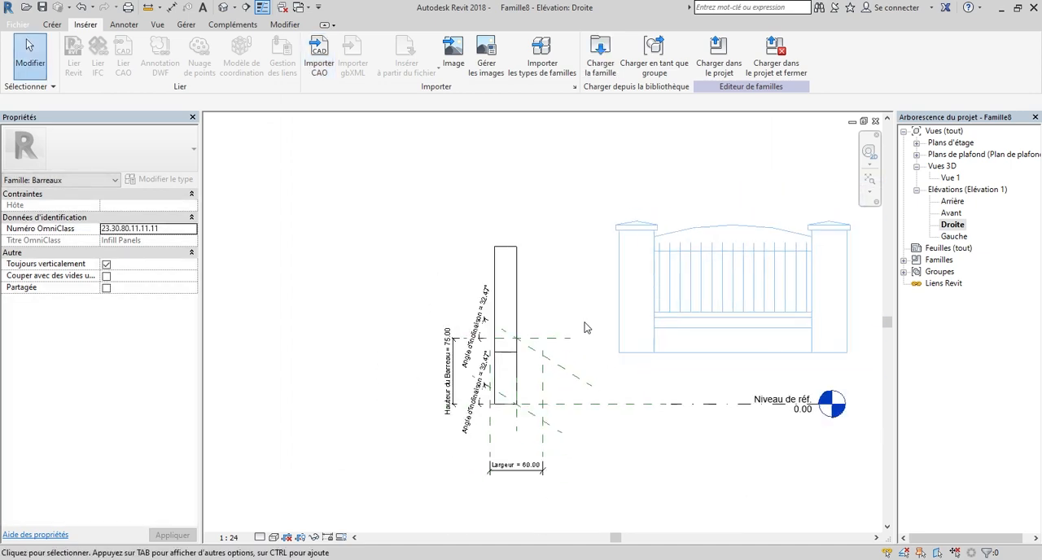
scroll(613, 345, "up", 5)
scroll(621, 366, "down", 2)
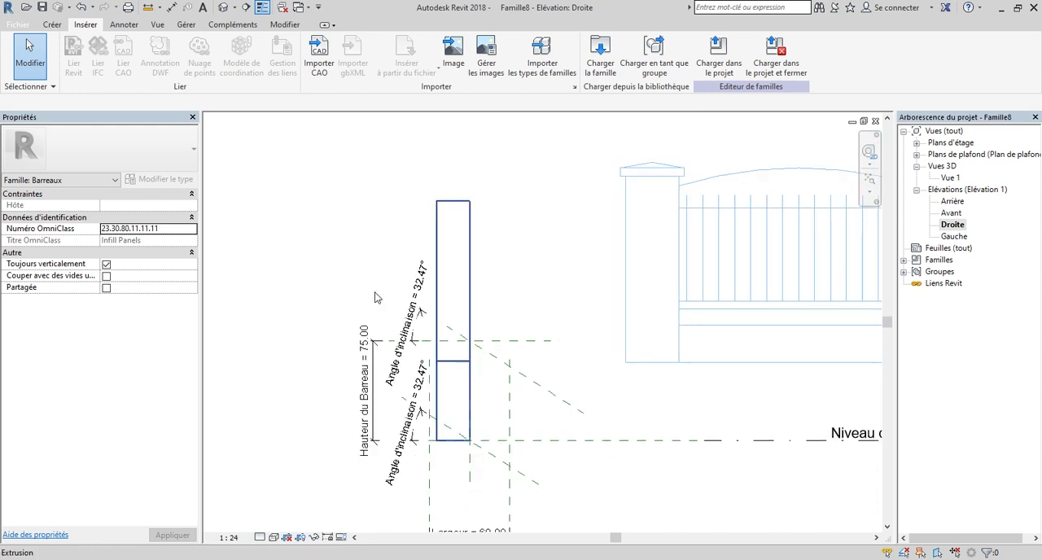
scroll(664, 358, "up", 2)
scroll(570, 375, "down", 2)
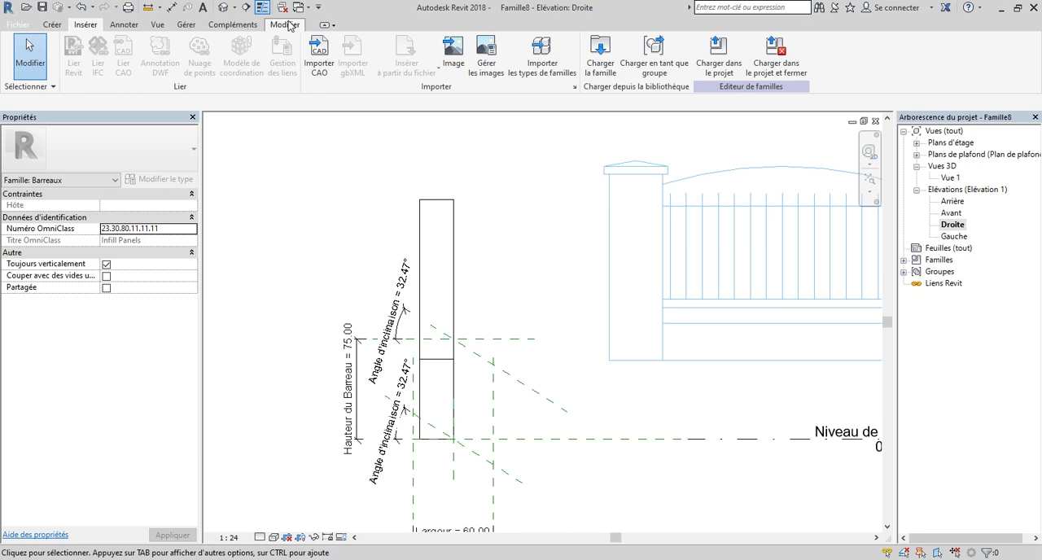
left_click(286, 25)
left_click(272, 69)
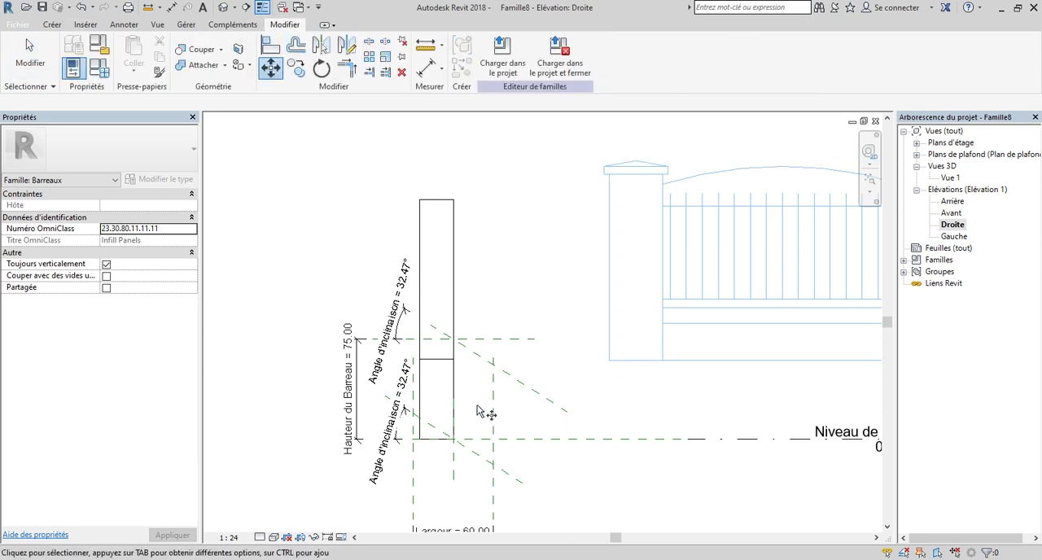
scroll(489, 407, "up", 2)
scroll(548, 301, "down", 3)
scroll(583, 332, "up", 2)
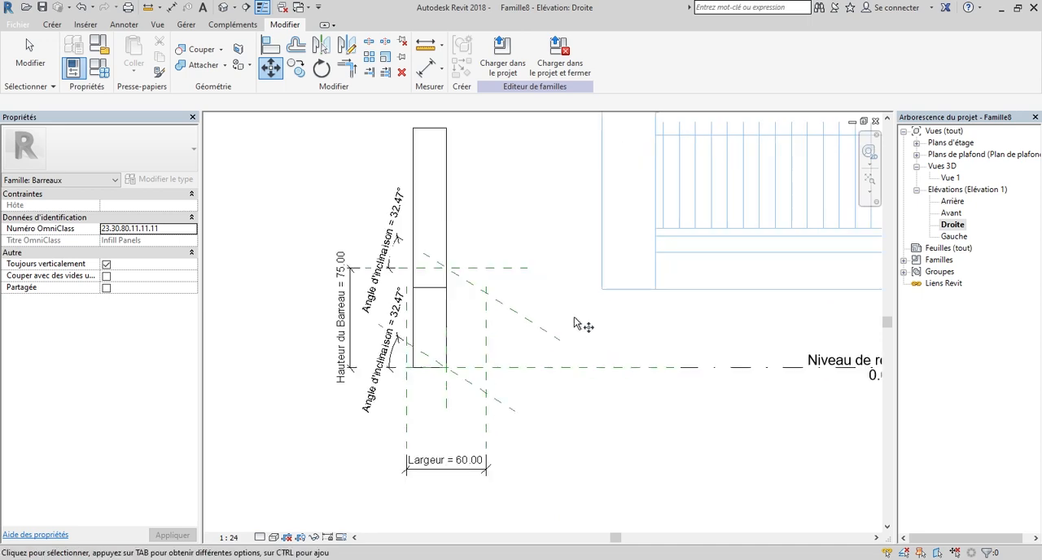
scroll(557, 320, "down", 1)
Measure the distance between the two pillars along the base of the imported fence sketch.
left_click(424, 45)
scroll(632, 304, "down", 1)
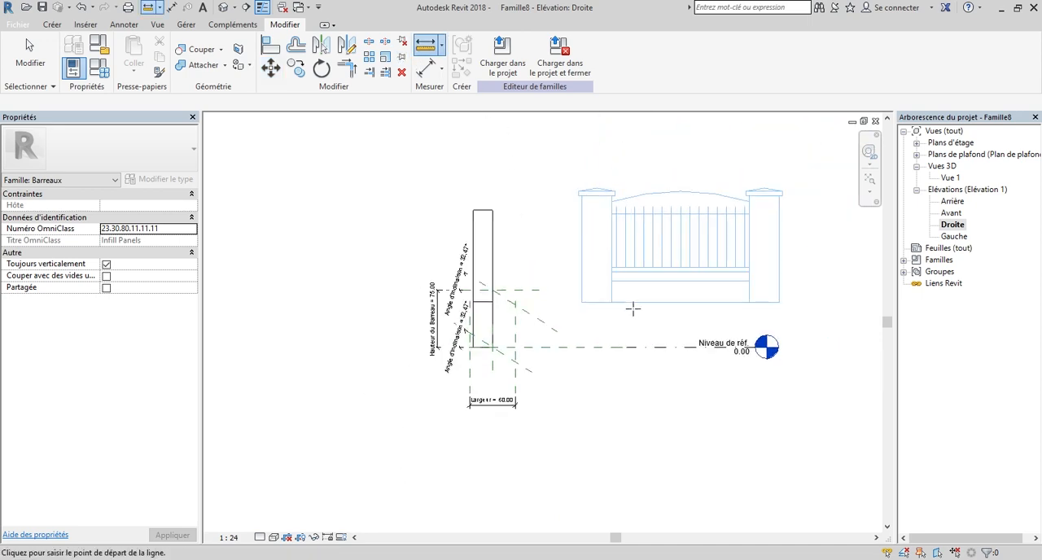
scroll(605, 301, "up", 3)
left_click(578, 292)
scroll(567, 296, "down", 4)
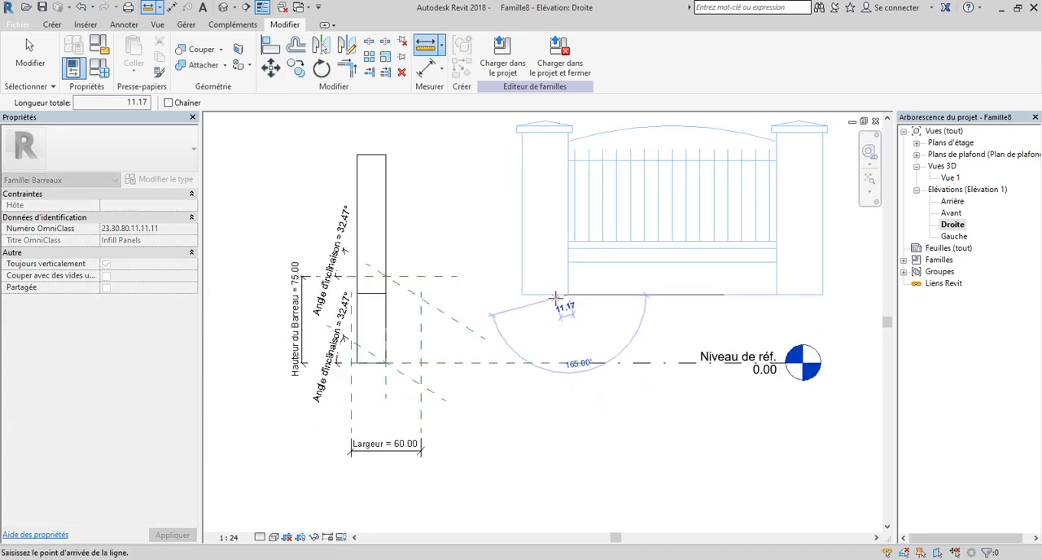
scroll(665, 296, "up", 3)
scroll(708, 300, "up", 2)
left_click(757, 297)
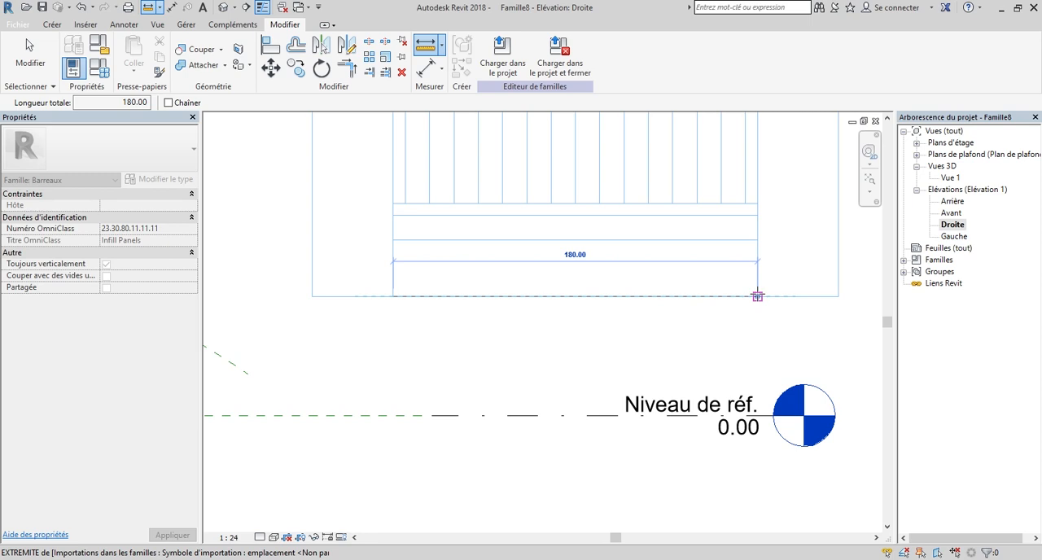
key("Escape")
key("Escape")
Measure the height of the low wall between the pillars in the imported fence sketch.
scroll(750, 343, "down", 3)
scroll(491, 344, "up", 1)
scroll(491, 343, "up", 2)
scroll(478, 322, "down", 1)
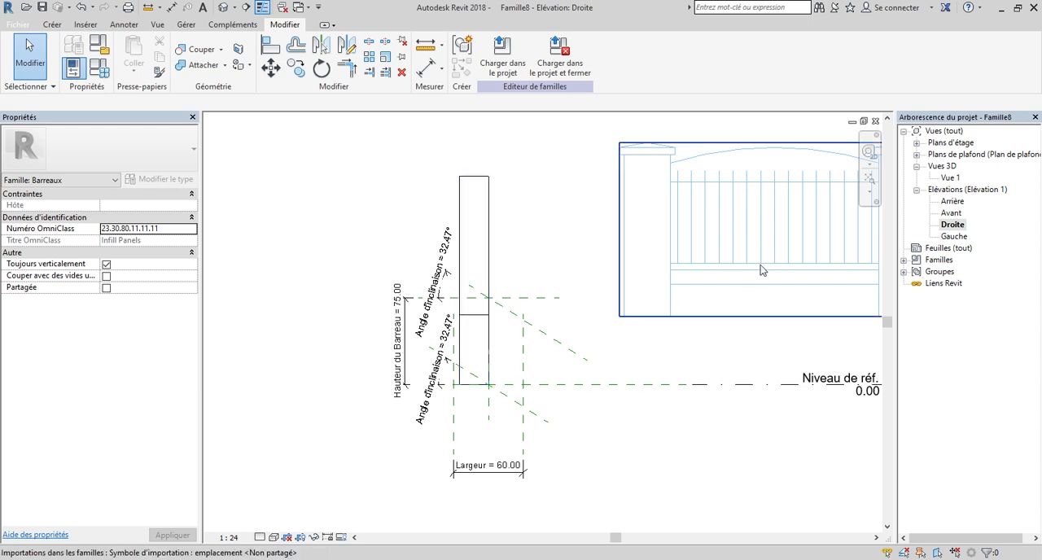
scroll(733, 268, "up", 2)
left_click(425, 44)
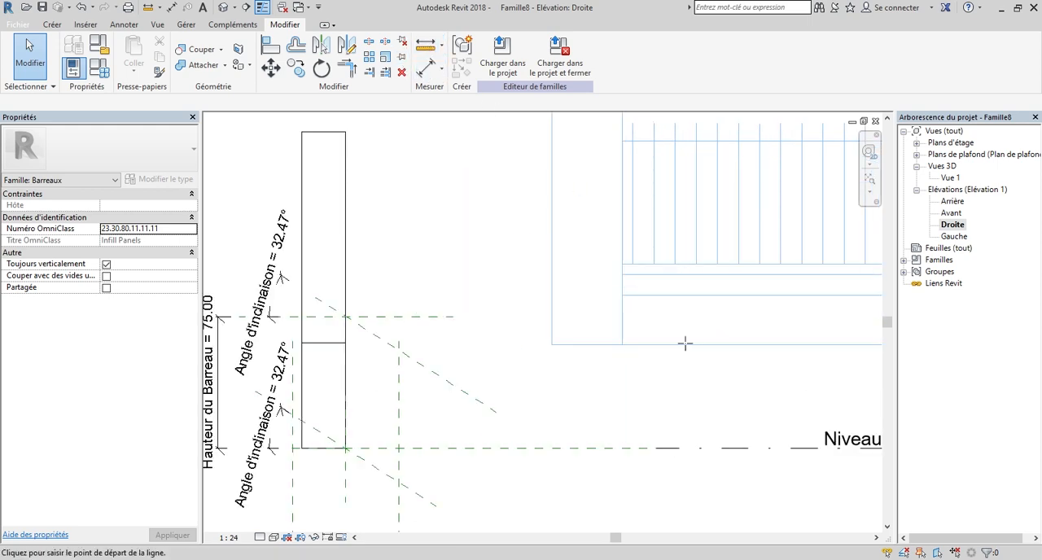
scroll(689, 342, "up", 1)
left_click(601, 345)
left_click(601, 253)
scroll(601, 252, "down", 1)
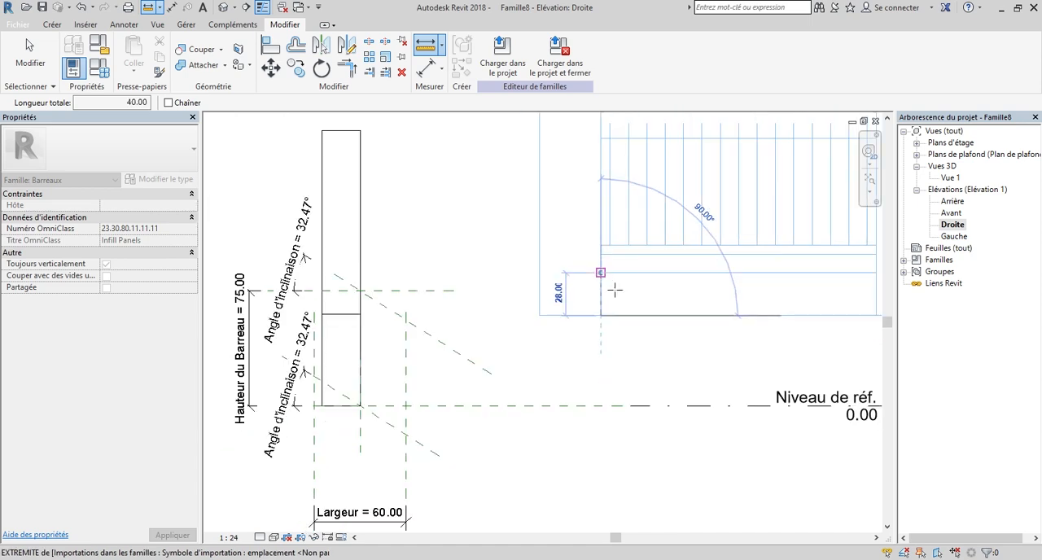
key("Escape")
key("Escape")
scroll(650, 396, "down", 1)
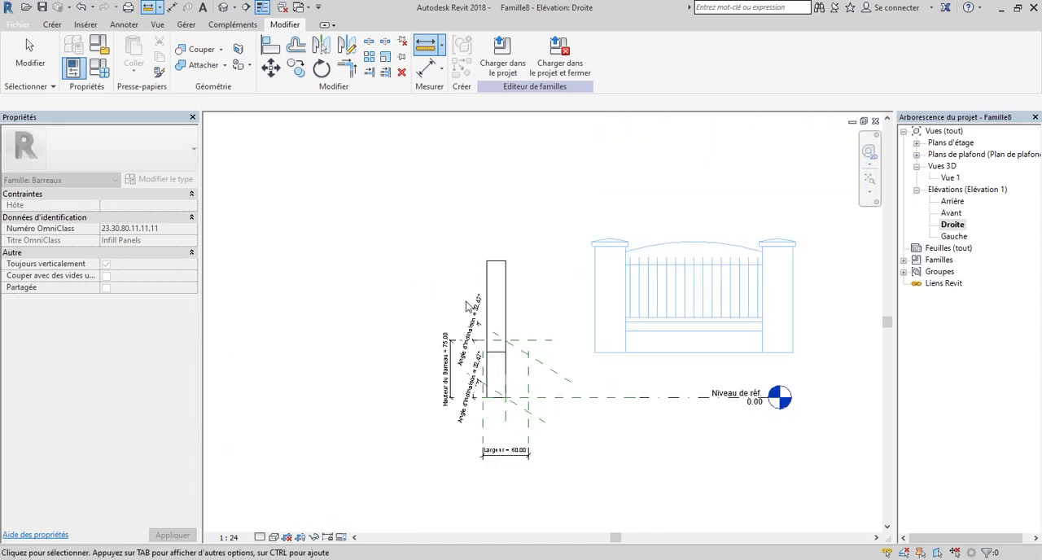
Select the extruded panel, switch to the Avant elevation and open its extrusion sketch for editing.
left_click(500, 298)
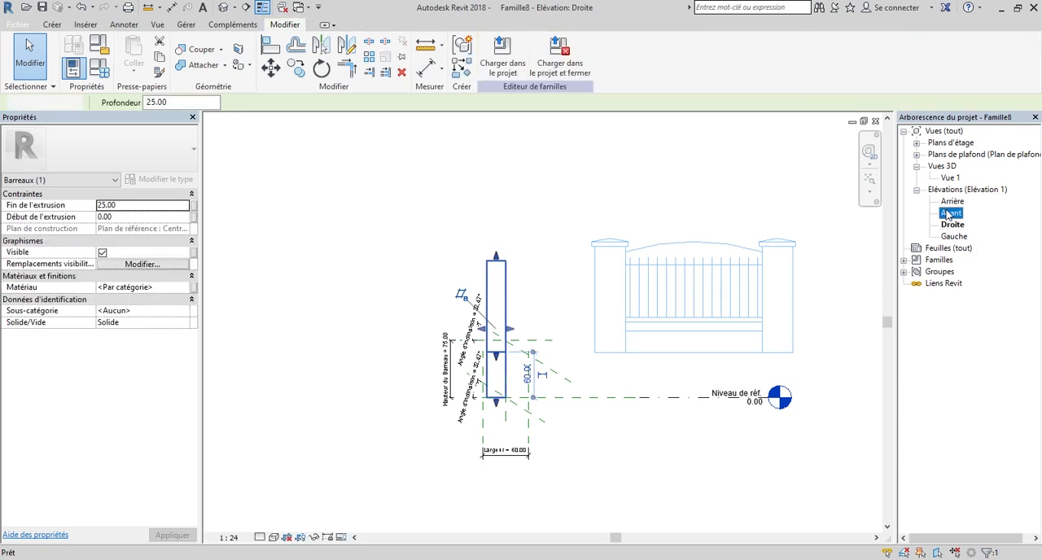
double_click(949, 213)
scroll(748, 344, "up", 2)
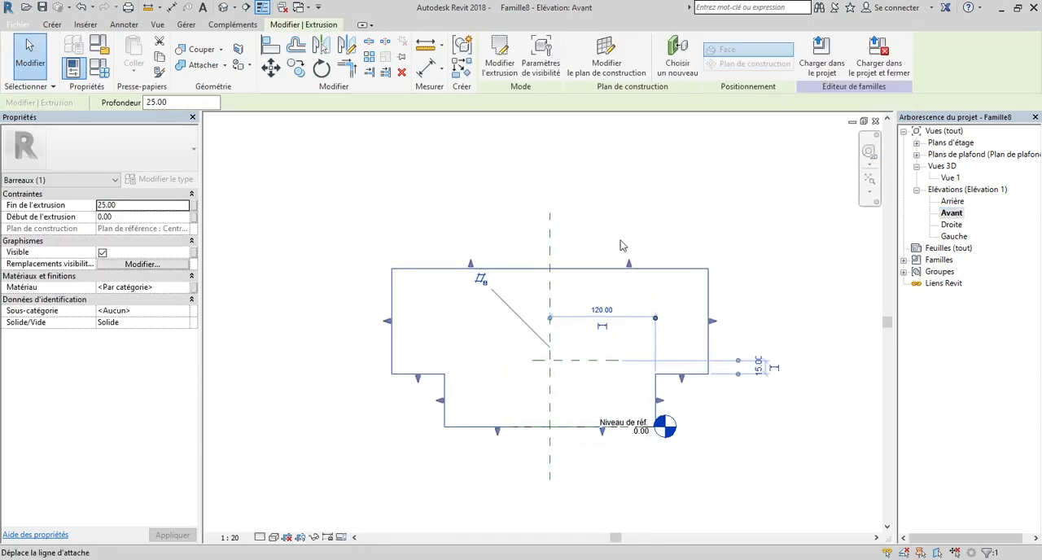
left_click(500, 65)
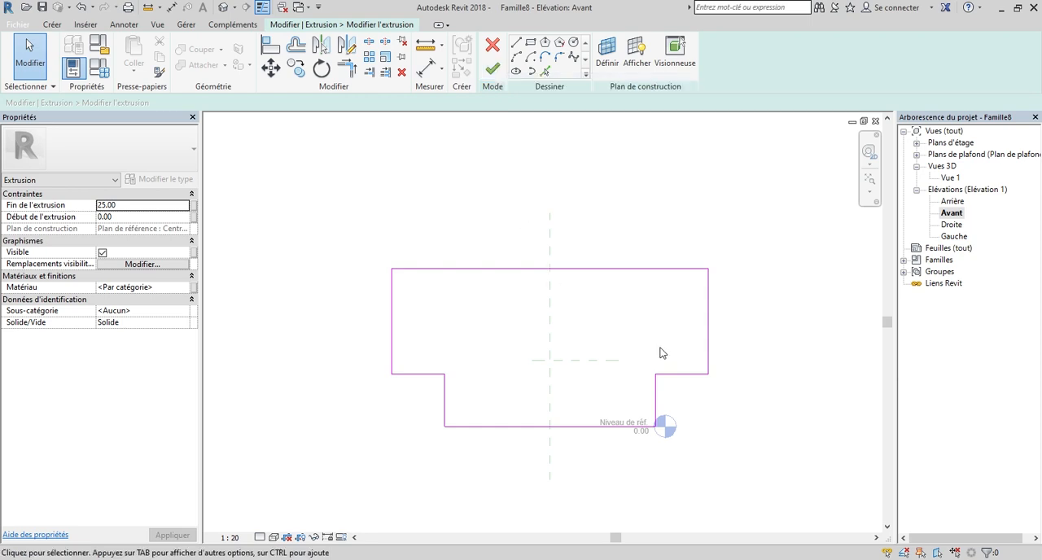
Delete all the lines of the T-shaped profile from the extrusion sketch, one half at a time.
scroll(661, 350, "down", 2)
scroll(535, 398, "up", 4)
scroll(490, 267, "down", 3)
scroll(600, 370, "up", 3)
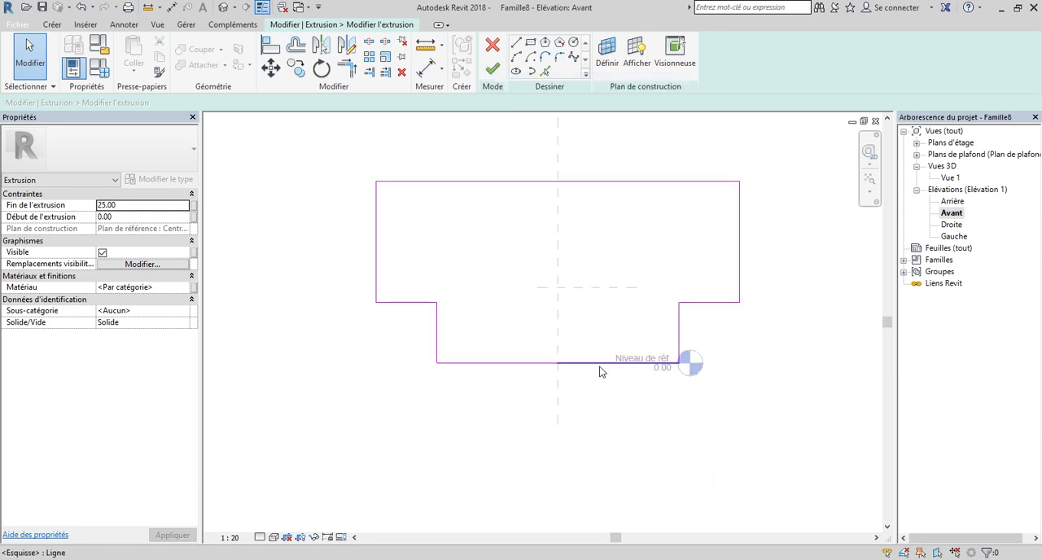
scroll(574, 342, "down", 2)
key("d")
key("i")
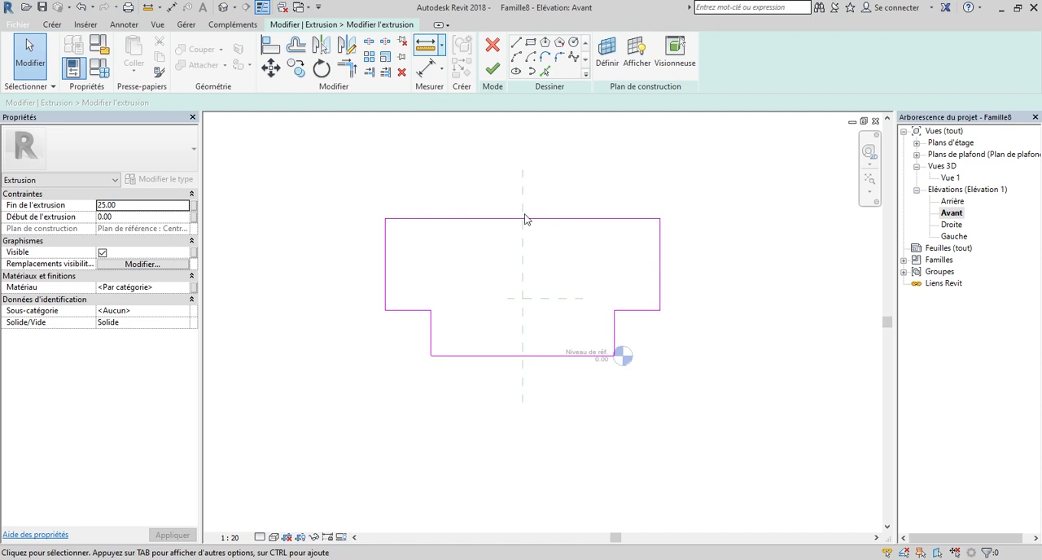
left_click_drag(680, 409, 570, 193)
right_click(566, 218)
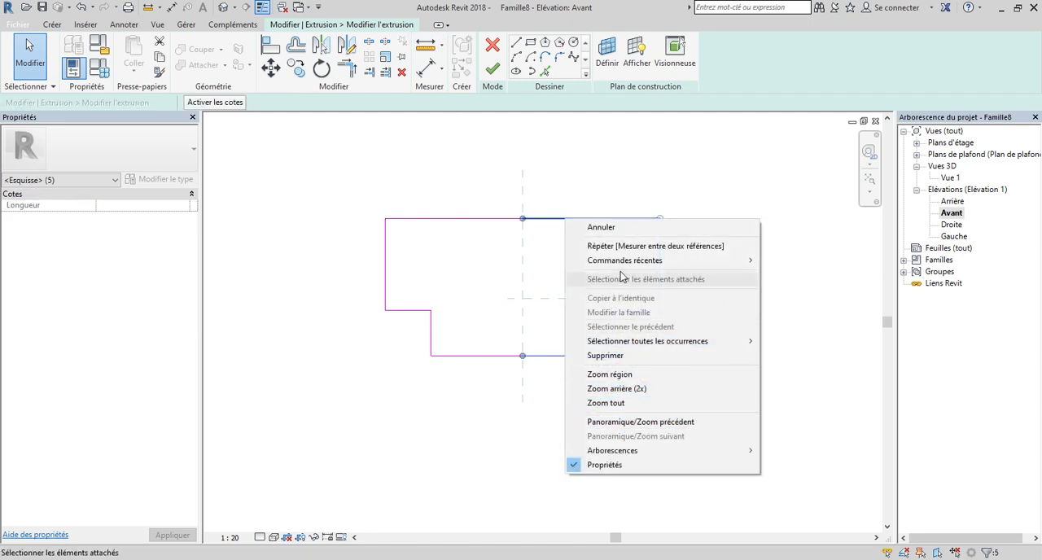
left_click(622, 355)
scroll(619, 359, "down", 2)
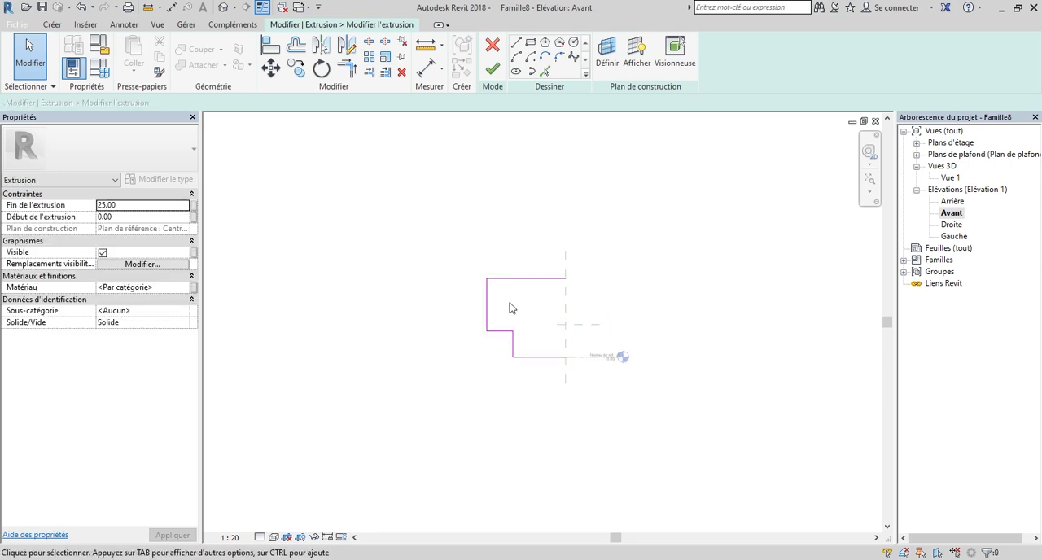
left_click(543, 279)
right_click(545, 281)
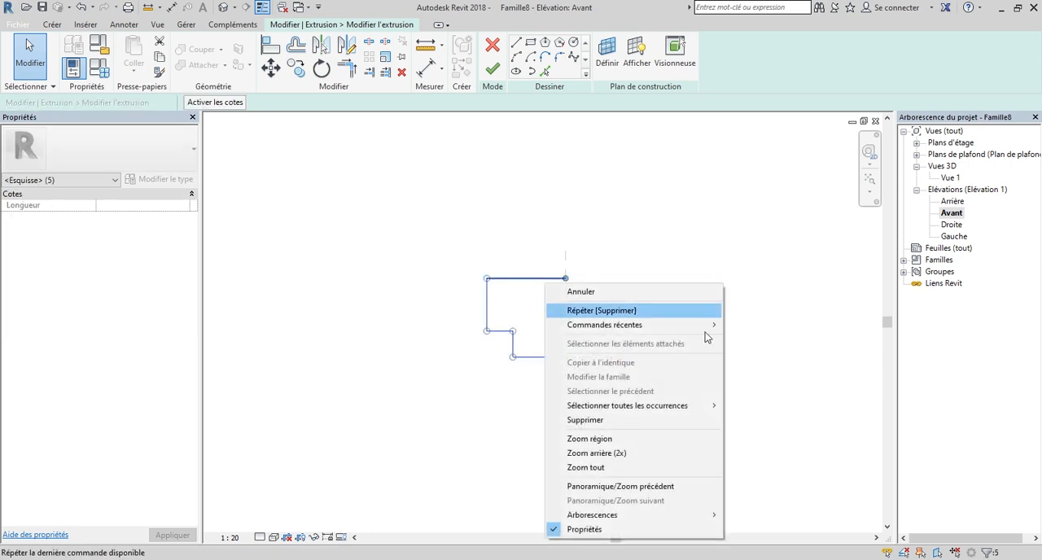
left_click(598, 420)
scroll(566, 352, "up", 3)
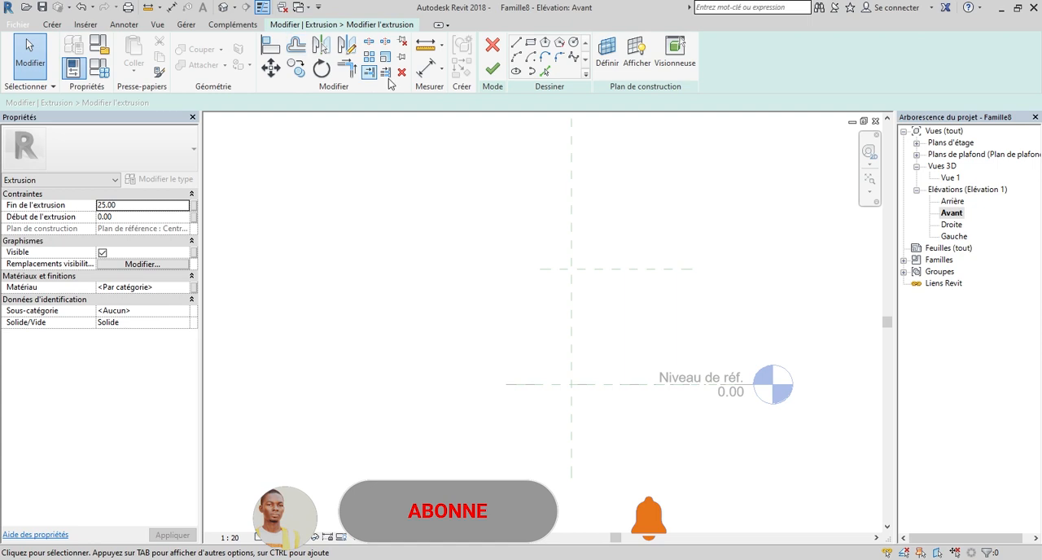
Draw a vertical sketch line 40 long up the centre reference plane, starting at the reference level.
left_click(47, 24)
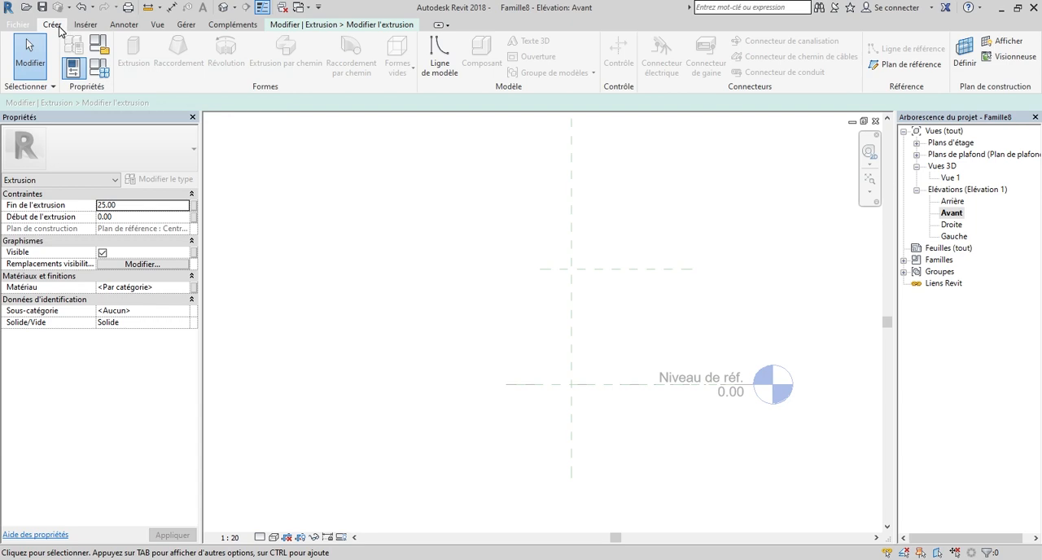
left_click(326, 23)
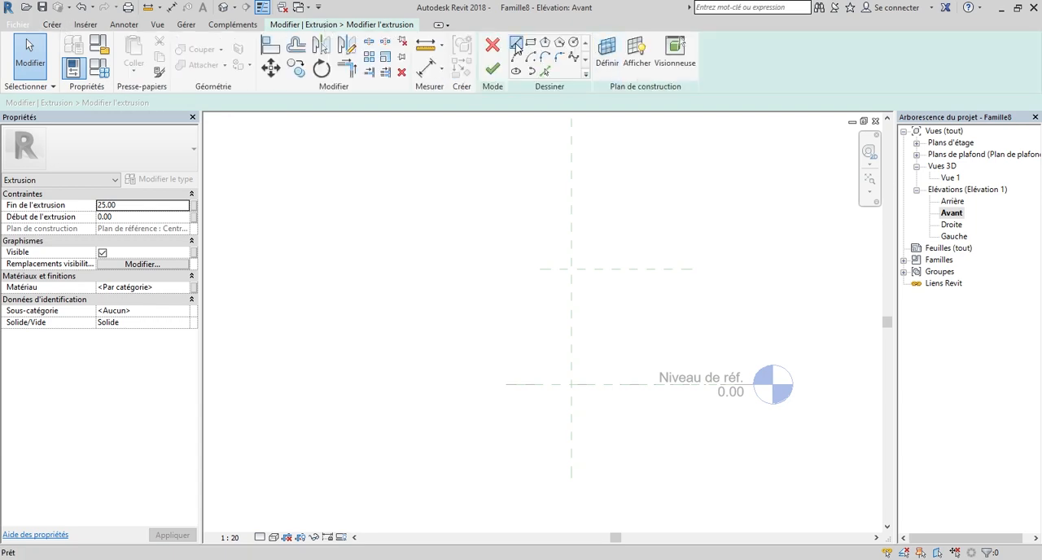
scroll(562, 365, "up", 3)
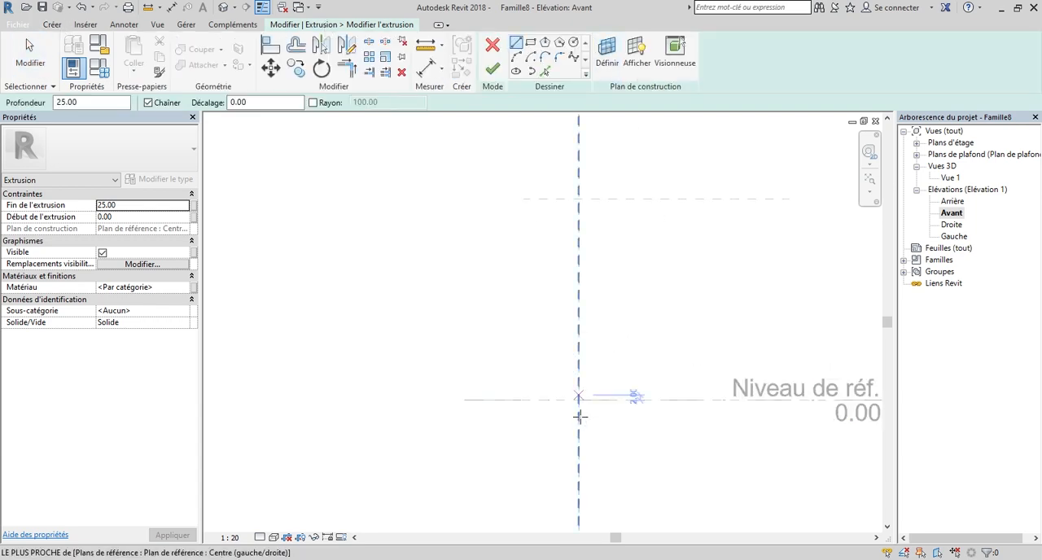
left_click(578, 400)
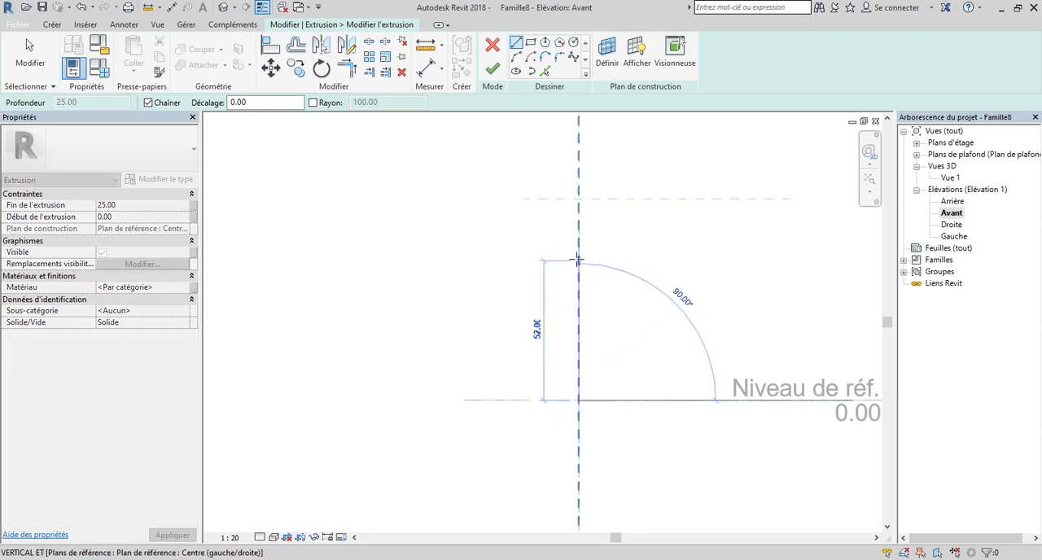
scroll(578, 260, "up", 1)
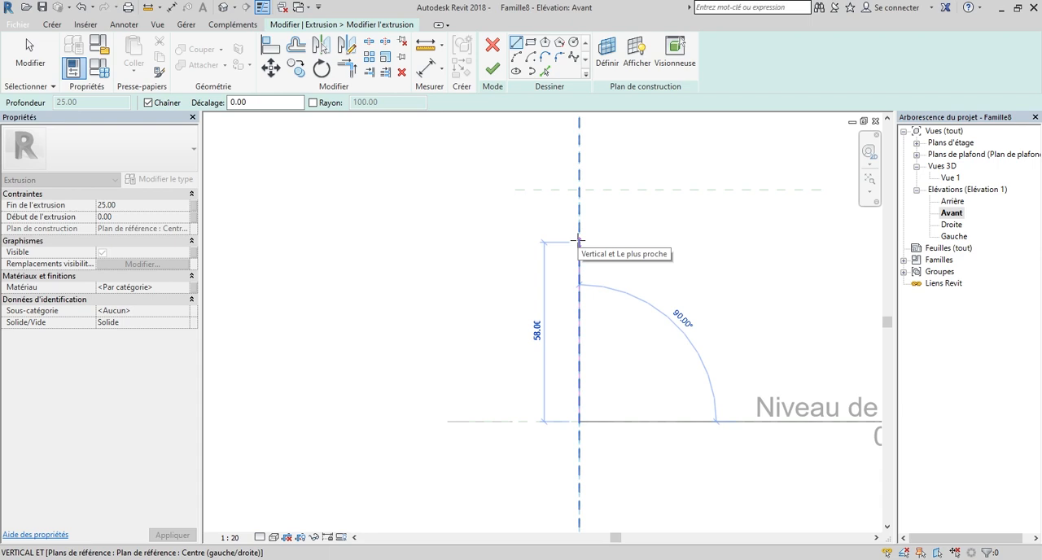
type("40")
key("Return")
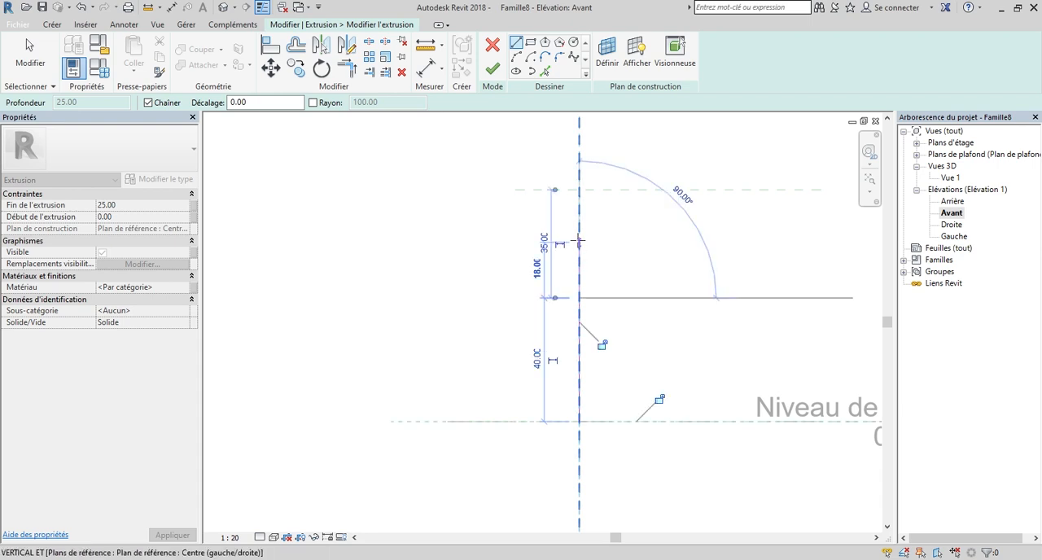
Draw the profile's top edge 18 long horizontally to the left from the upper end of the vertical line.
scroll(683, 244, "down", 3)
scroll(566, 255, "up", 2)
scroll(566, 259, "down", 1)
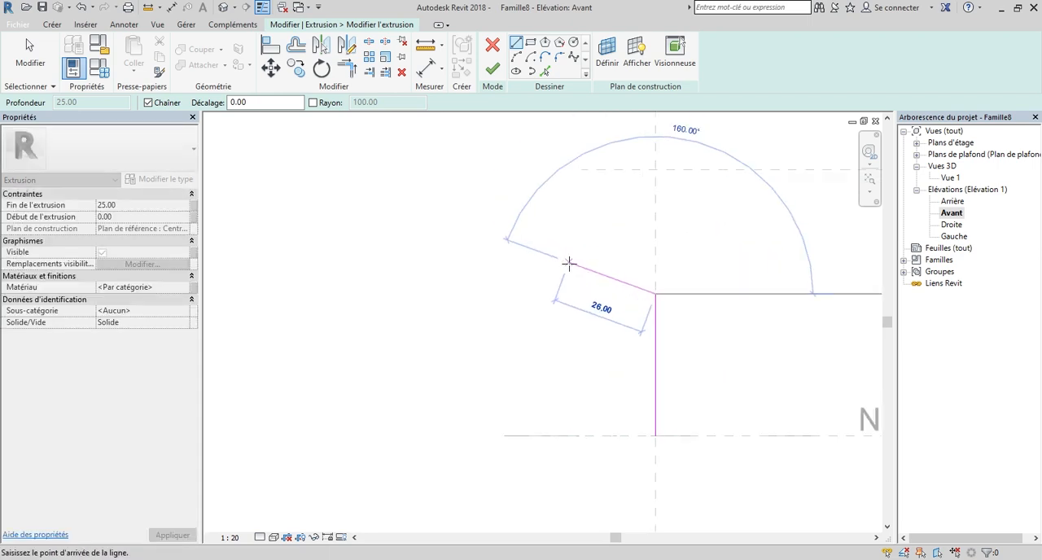
scroll(570, 276, "up", 2)
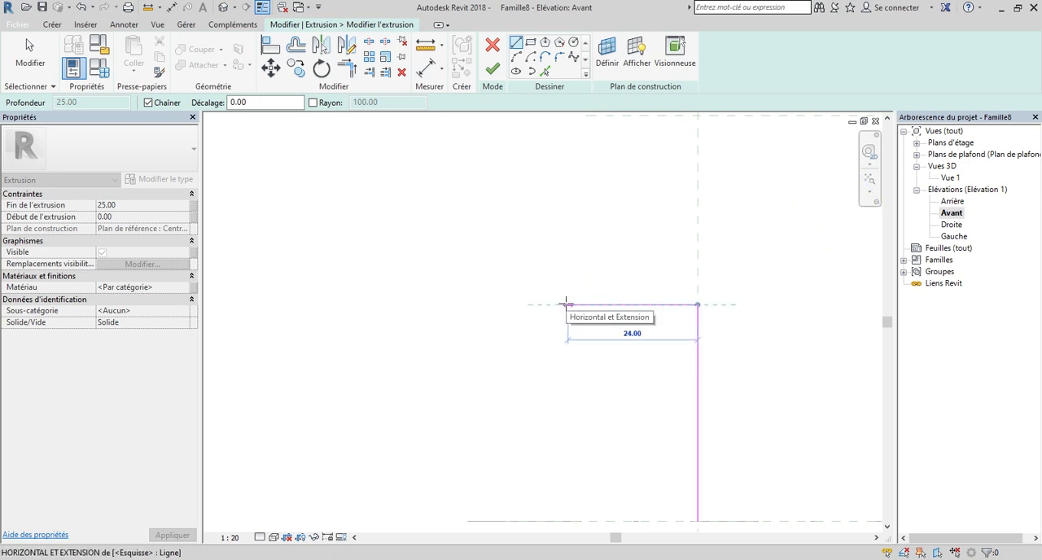
scroll(566, 305, "down", 1)
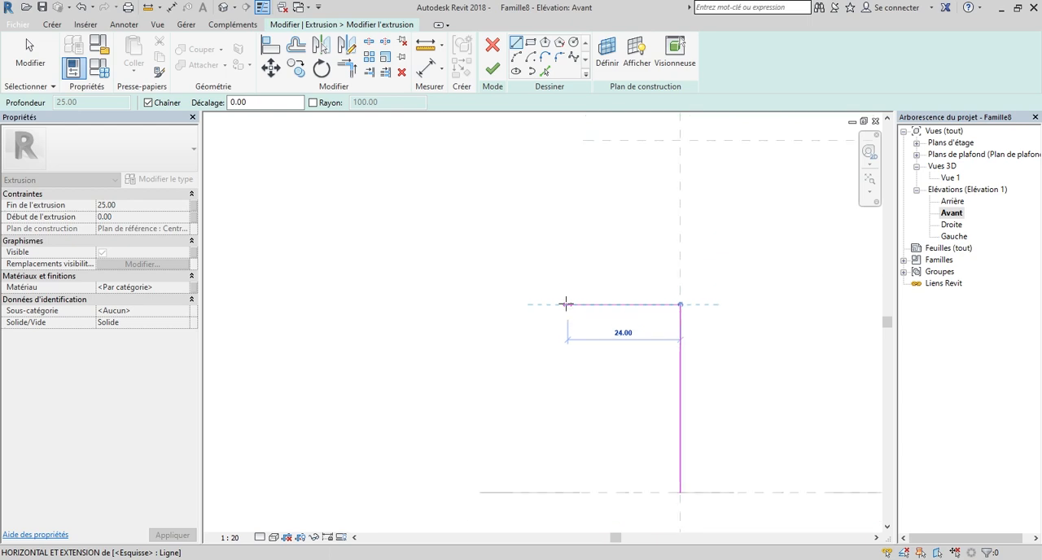
scroll(566, 304, "down", 1)
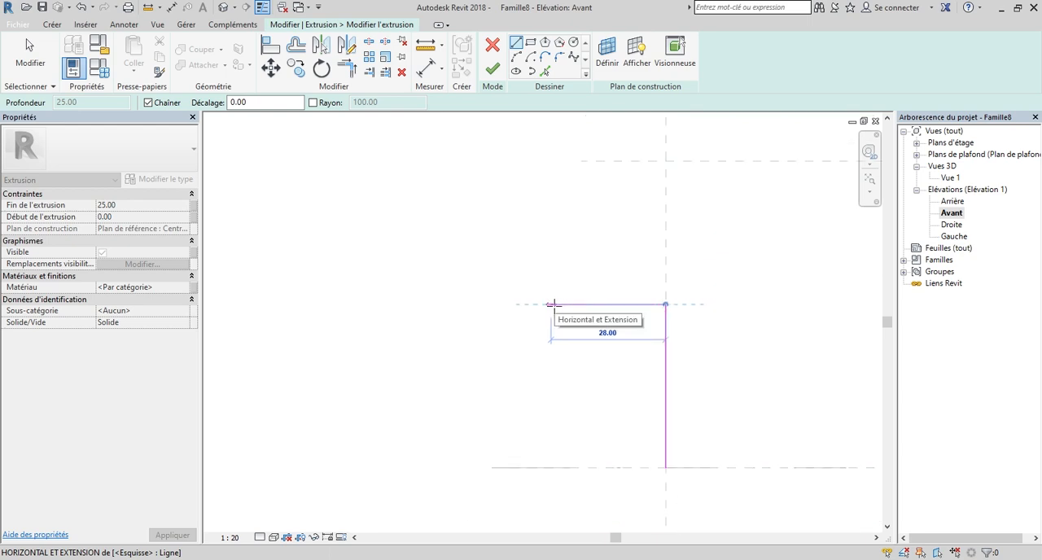
type("18")
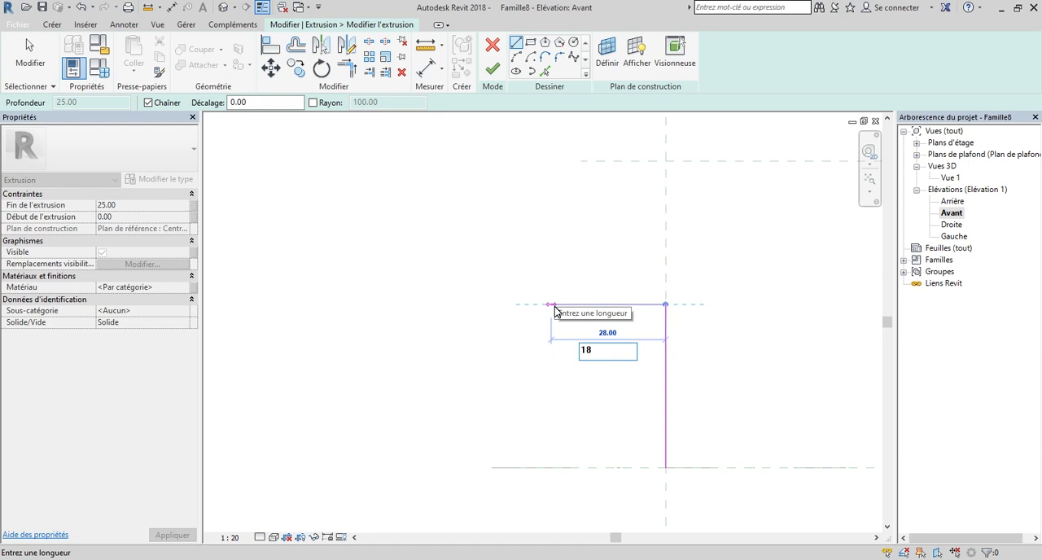
key("Return")
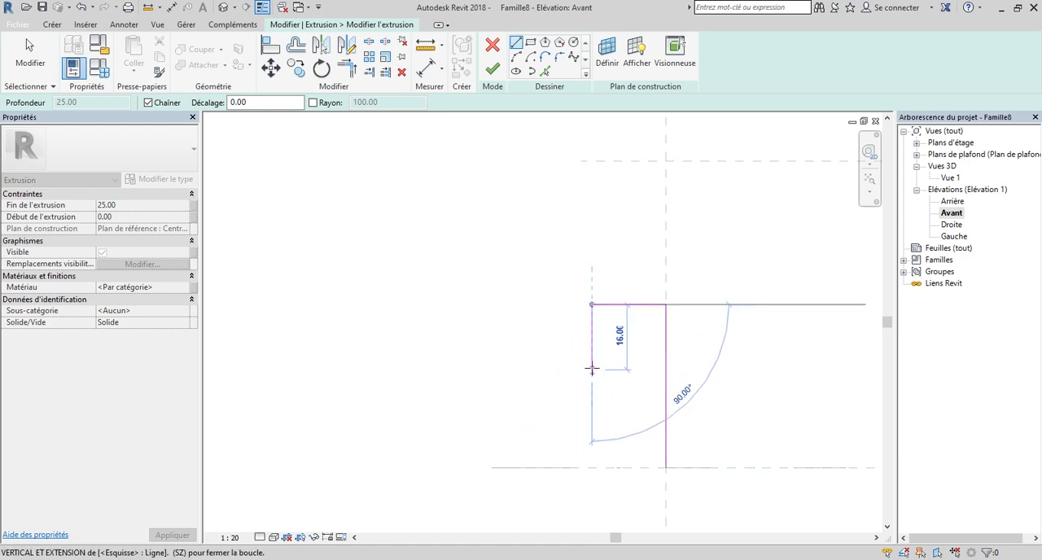
Continue the profile with a 12 long line downward and a 6 long line back toward the centre plane.
type("1")
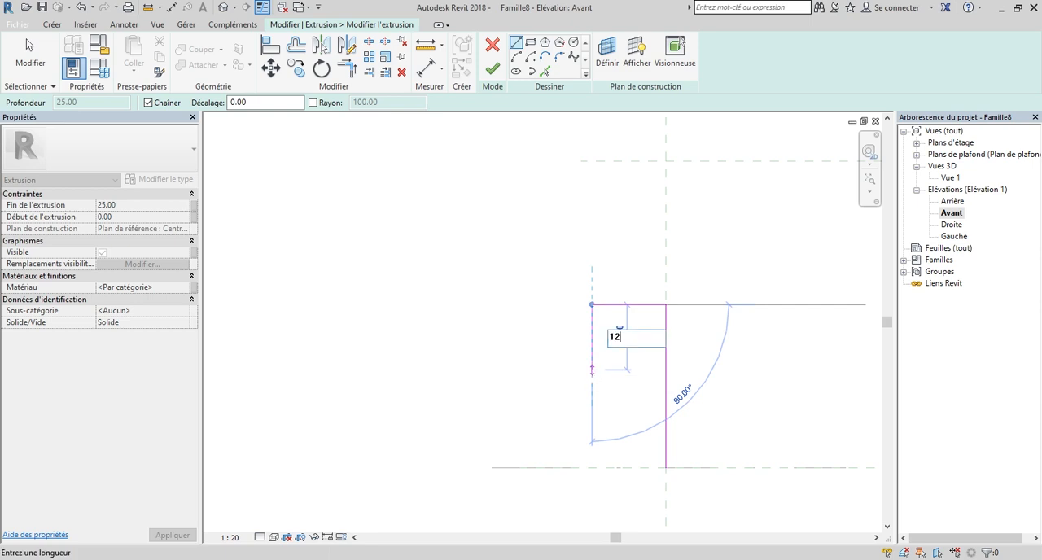
type("2")
key("Return")
scroll(610, 358, "up", 4)
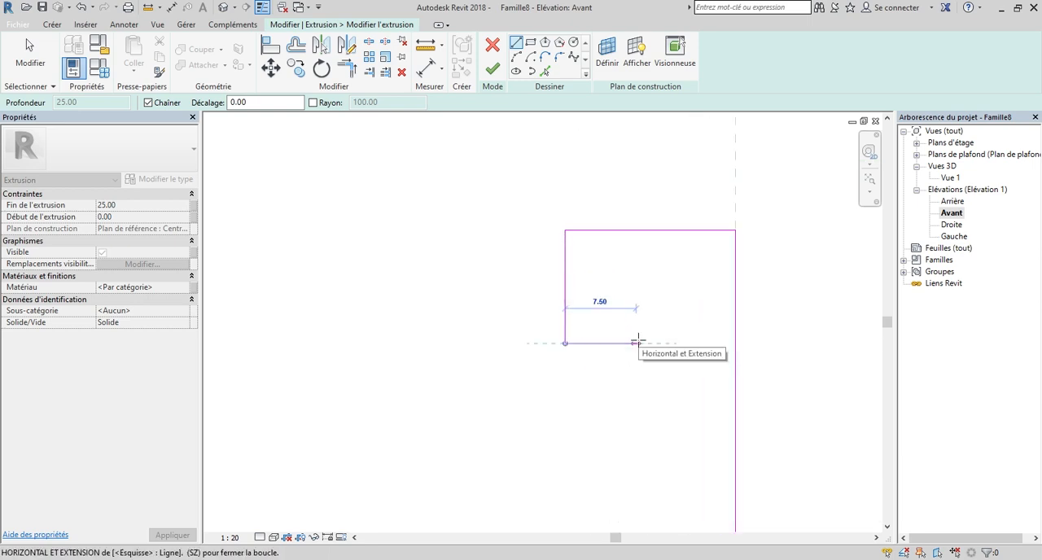
type("6")
key("Return")
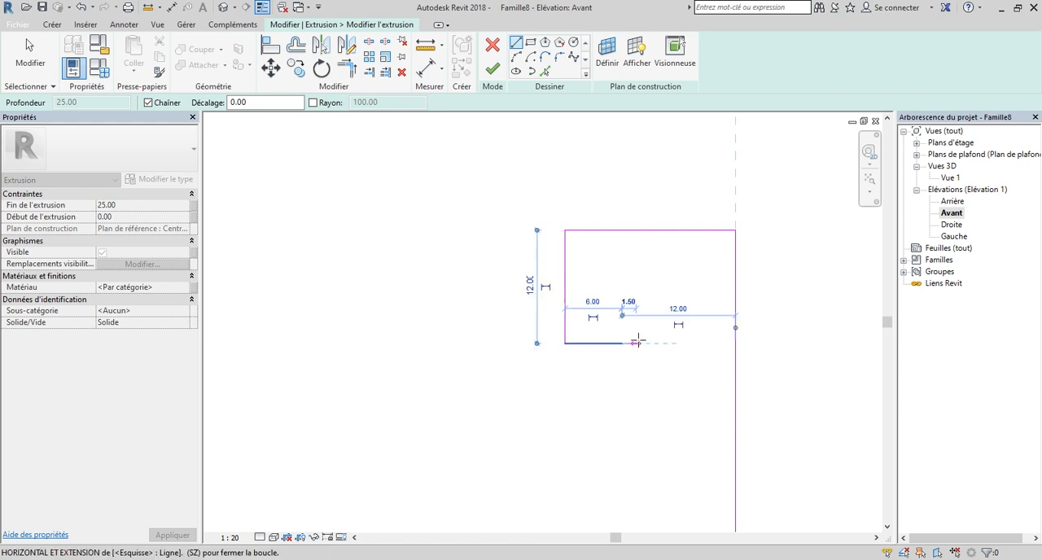
Close the half profile with a vertical line down to the reference level and a base line back to the centre plane.
scroll(652, 390, "down", 2)
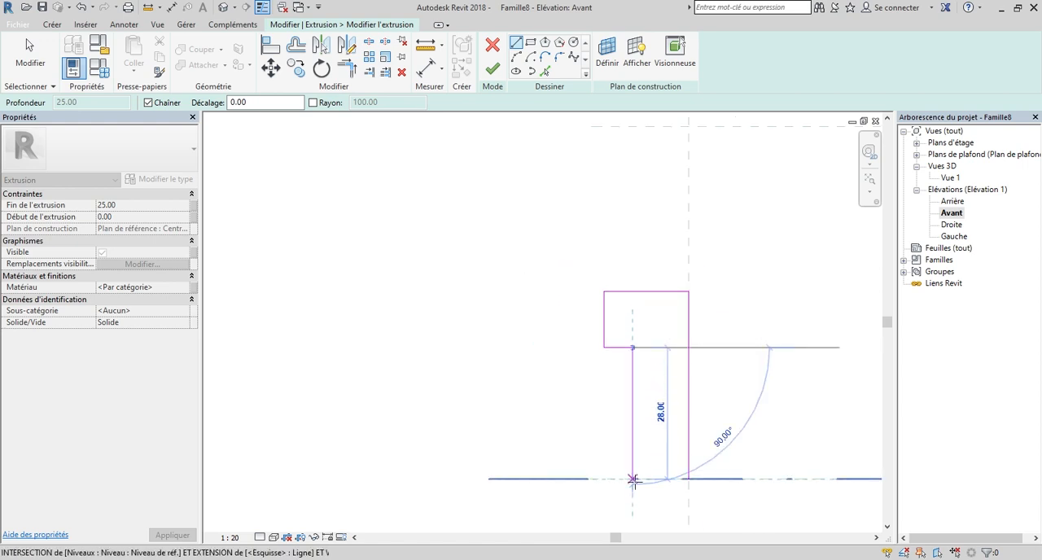
scroll(632, 480, "up", 1)
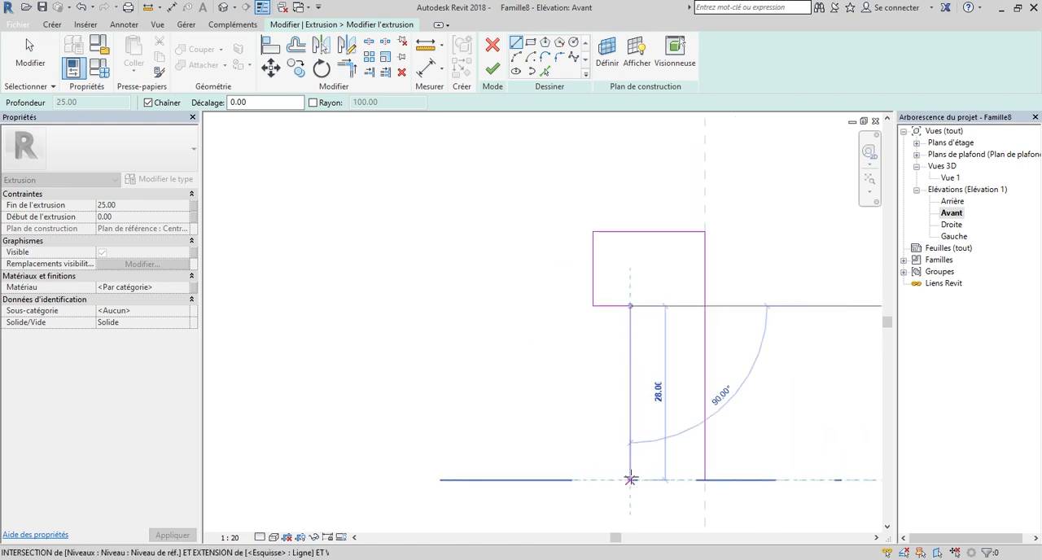
left_click(631, 480)
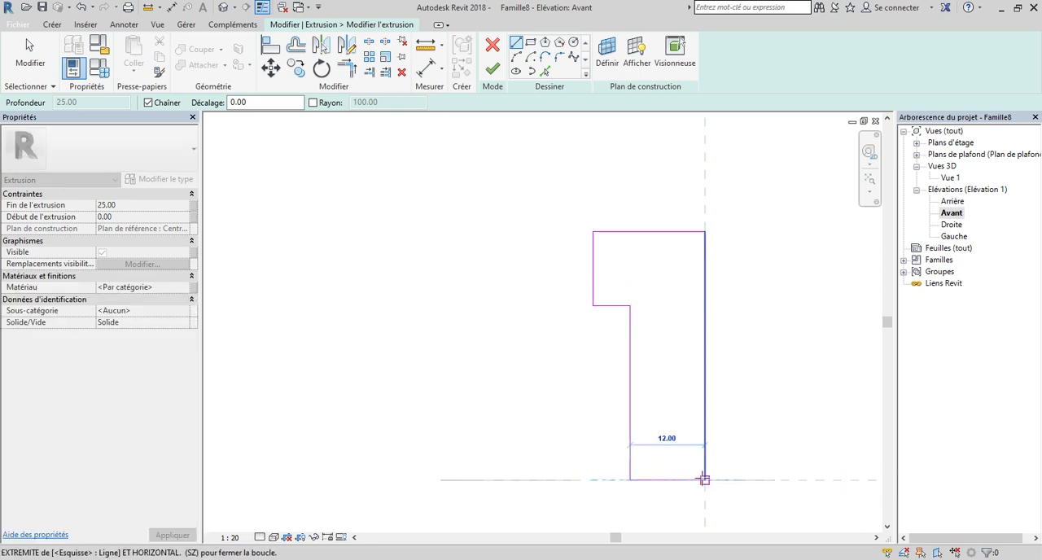
left_click(704, 479)
key("Escape")
key("Escape")
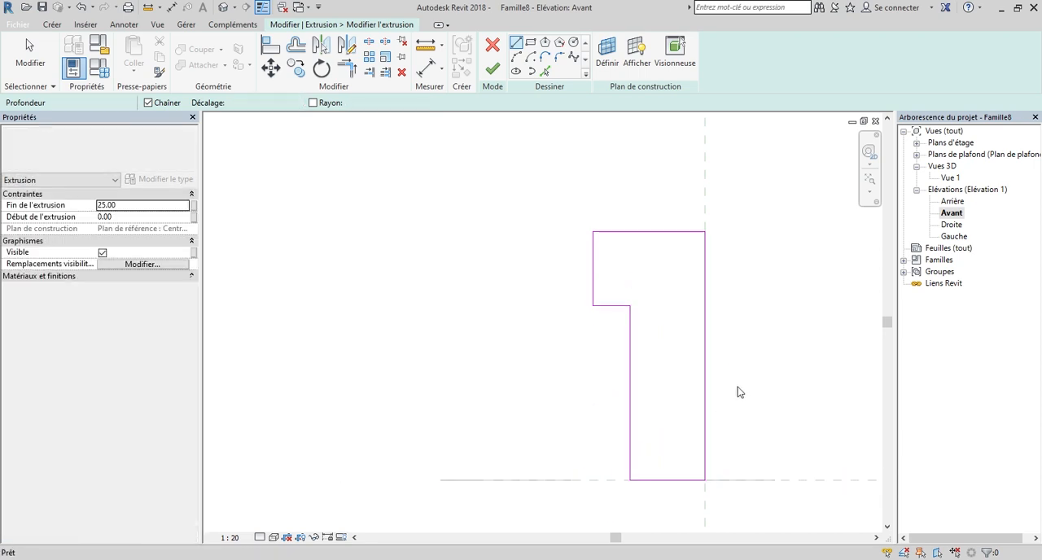
Delete the vertical line lying on the centre reference plane from the half profile.
left_click(702, 343)
key("Delete")
scroll(696, 349, "down", 3)
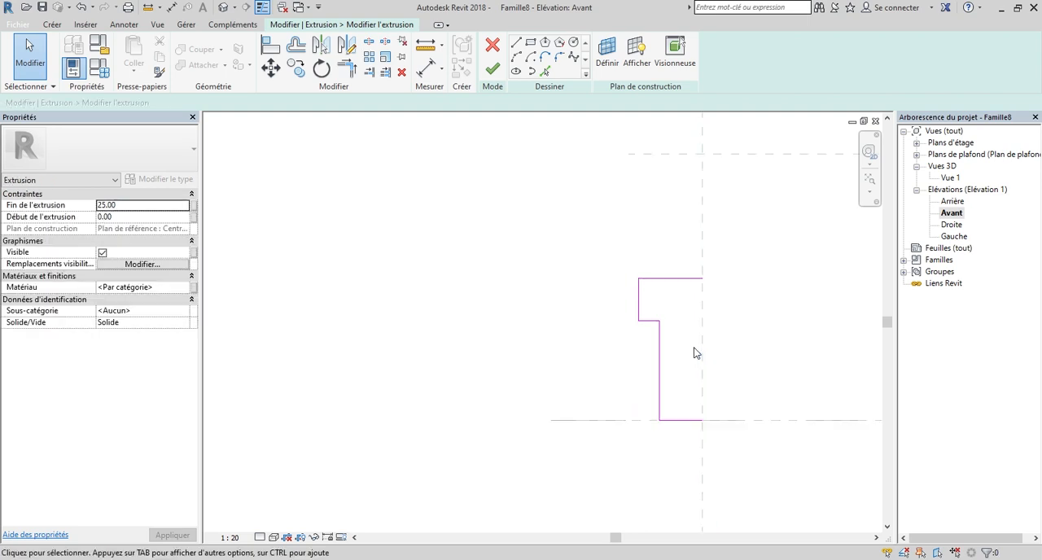
Mirror the remaining half profile about the centre (gauche/droite) reference plane and finish the extrusion sketch.
mouse_move(568, 215)
left_mouse_down()
mouse_move(721, 430)
mouse_move(723, 465)
left_mouse_up()
scroll(697, 339, "up", 1)
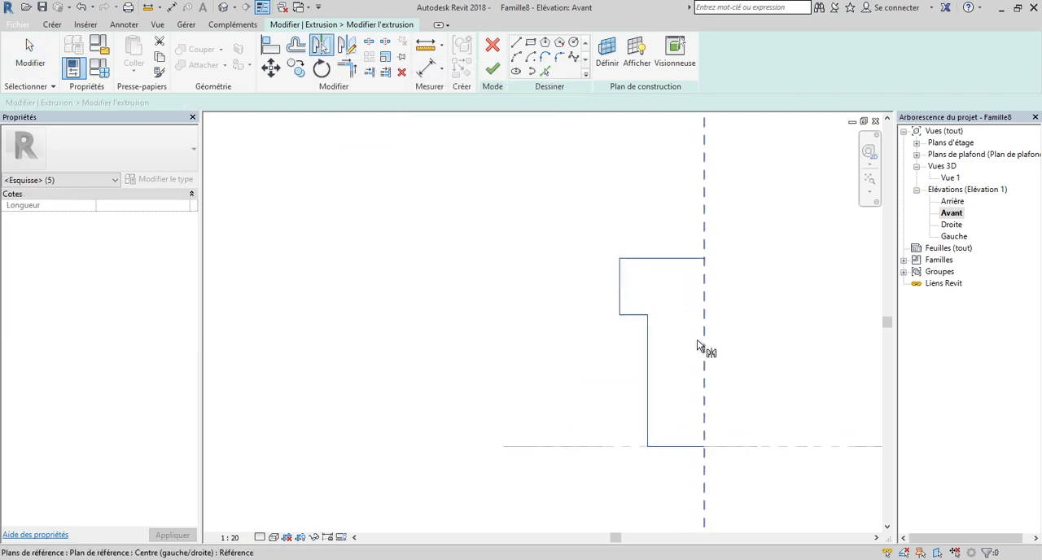
left_click(703, 340)
scroll(640, 396, "down", 2)
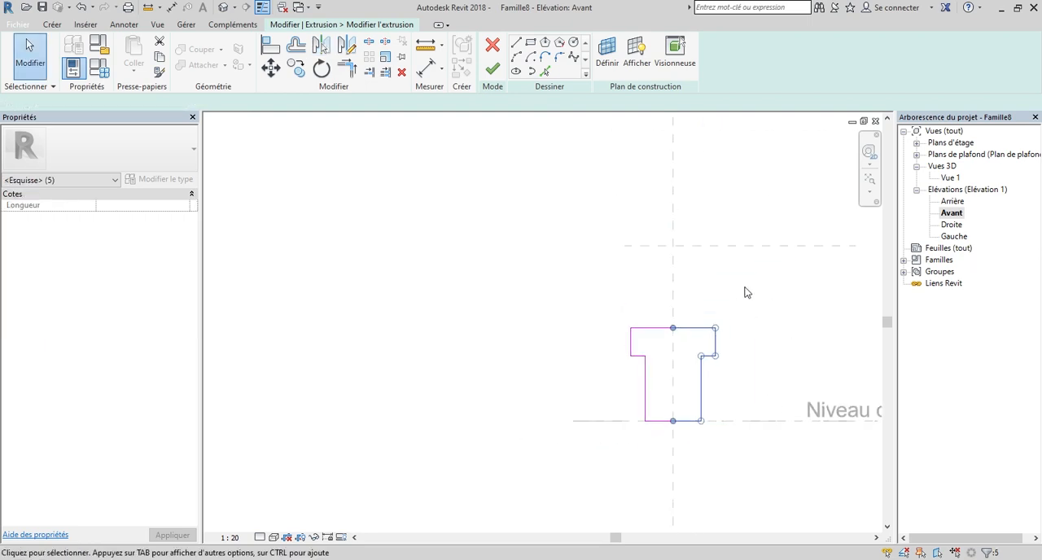
left_click(492, 70)
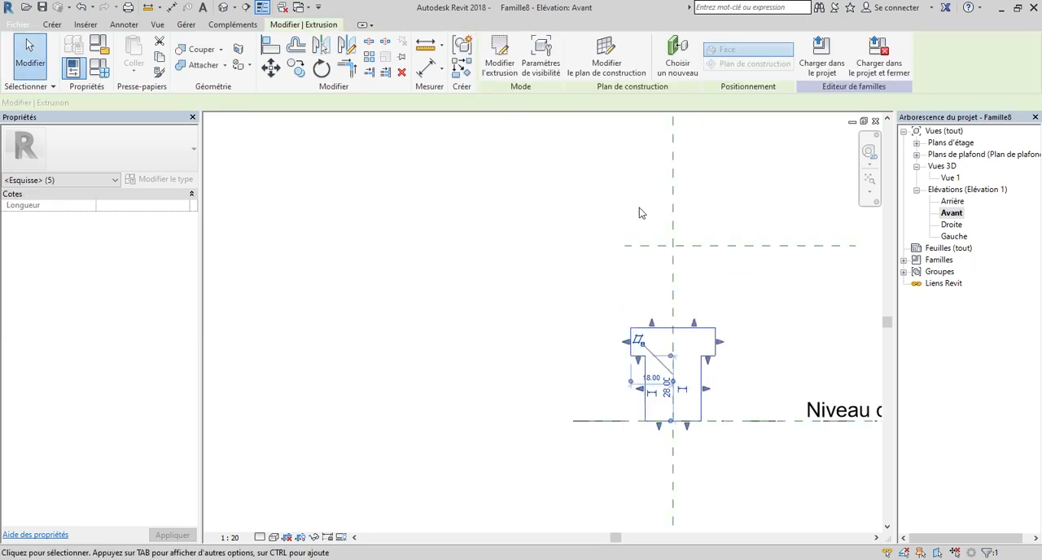
Open the Droite elevation and measure the extruded panel's height from its base to its upper edge.
double_click(951, 224)
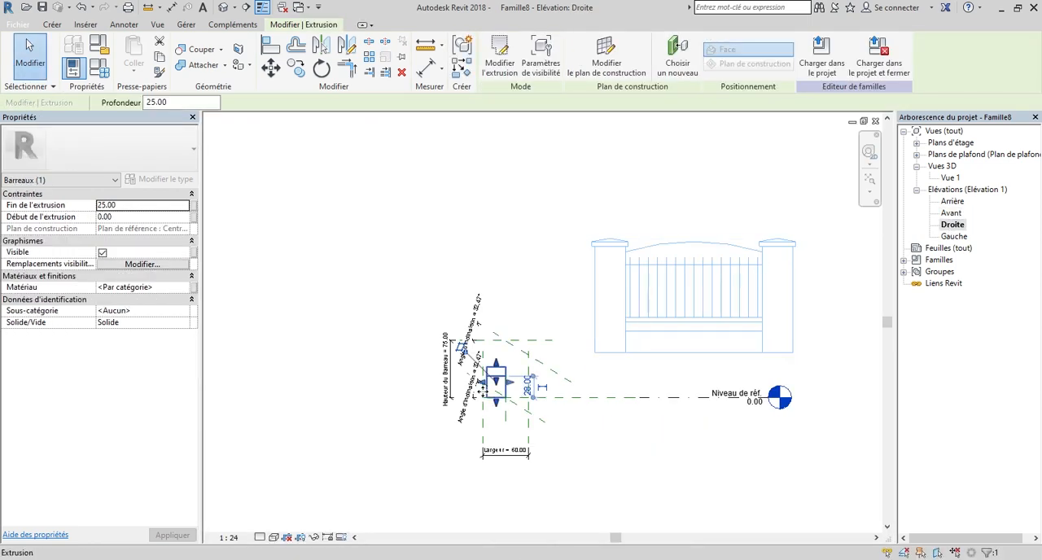
scroll(482, 391, "up", 4)
scroll(515, 349, "down", 2)
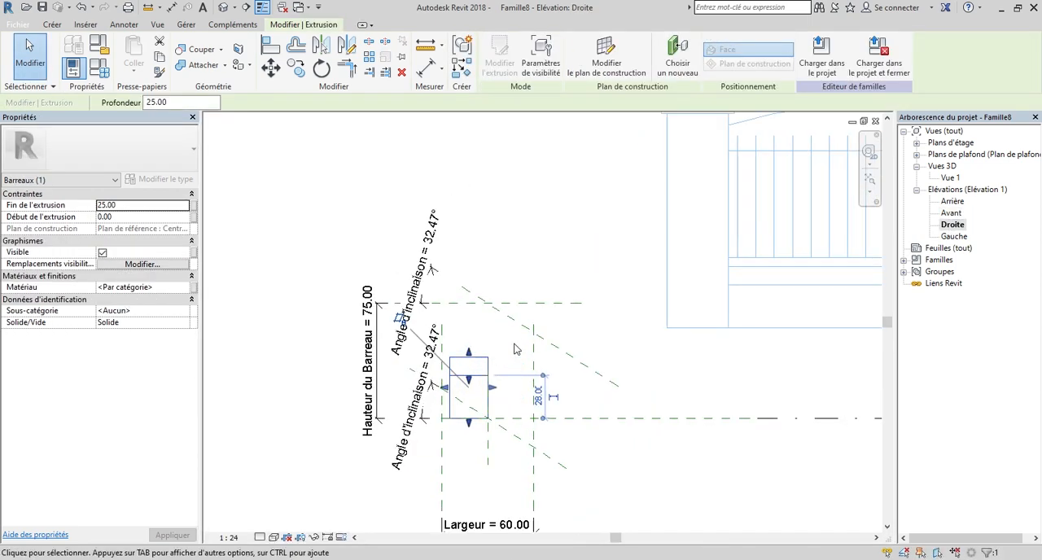
left_click(422, 46)
scroll(468, 407, "up", 4)
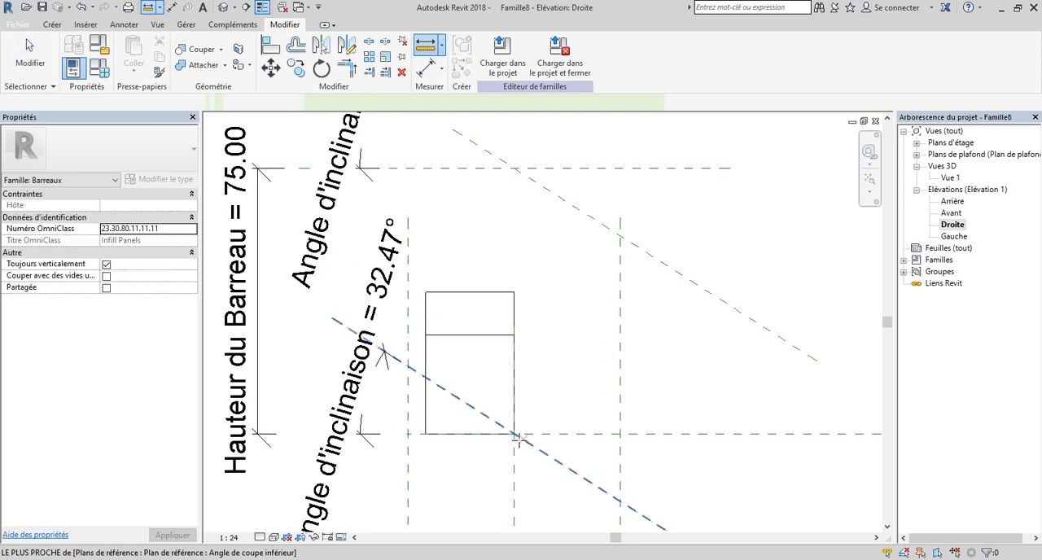
left_click(514, 434)
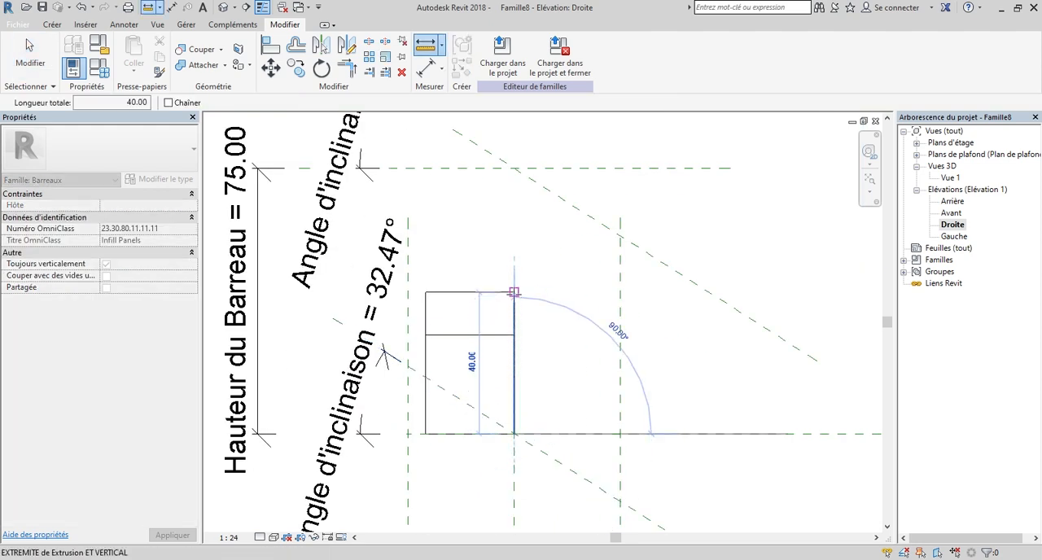
scroll(488, 342, "down", 6)
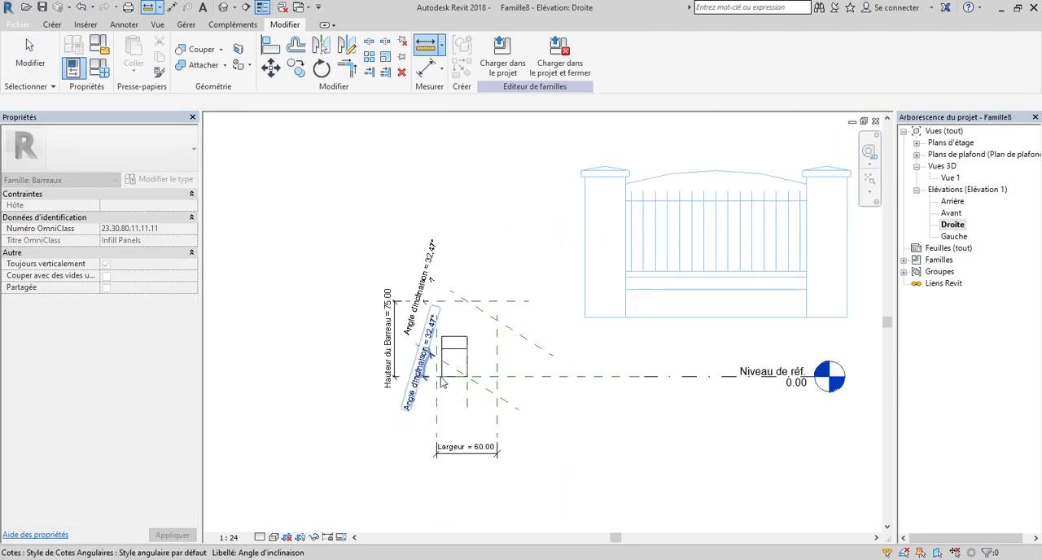
key("Escape")
key("Escape")
Measure the clear distance between the two pillars at the foot of the imported fence sketch once more.
scroll(649, 327, "up", 4)
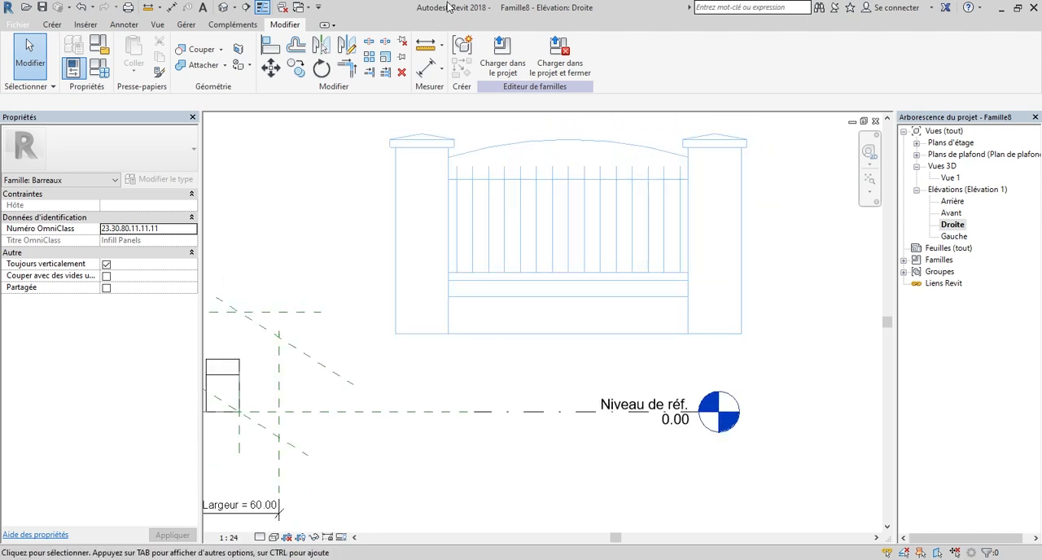
left_click(426, 50)
scroll(488, 328, "up", 2)
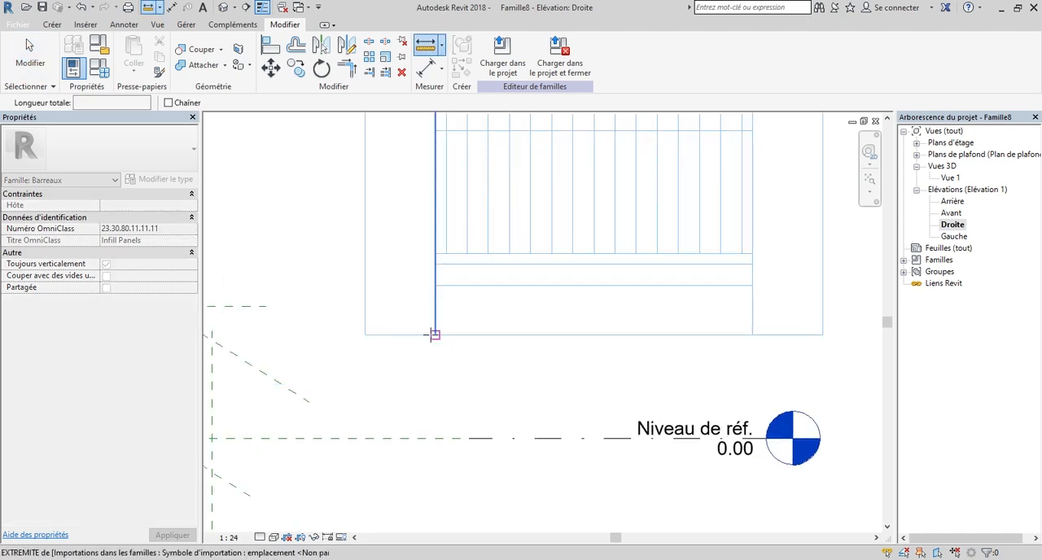
scroll(489, 346, "down", 1)
scroll(641, 346, "up", 1)
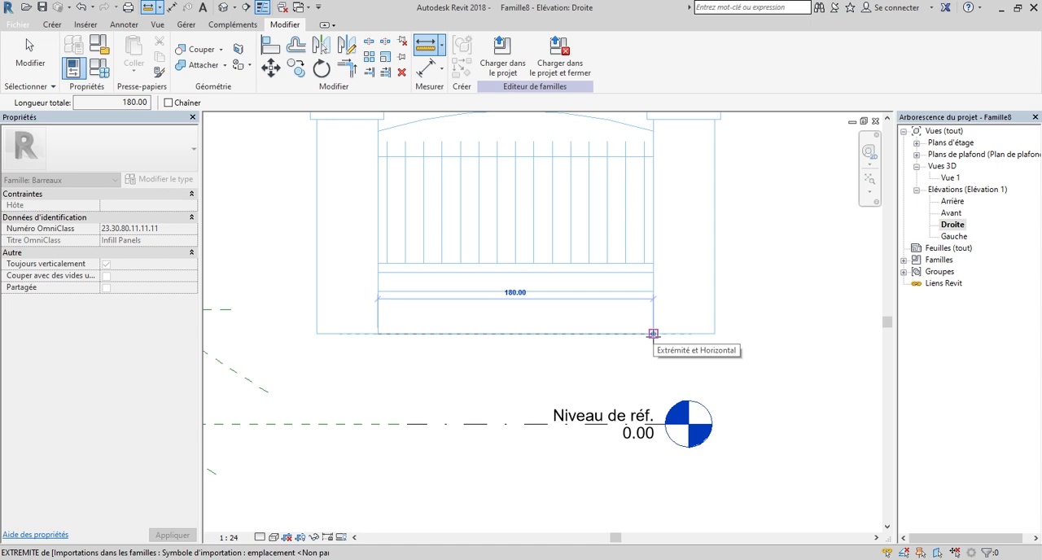
key("Escape")
key("Escape")
Set the family's Largeur parameter to 180 in the family types.
scroll(745, 348, "down", 3)
scroll(488, 427, "up", 3)
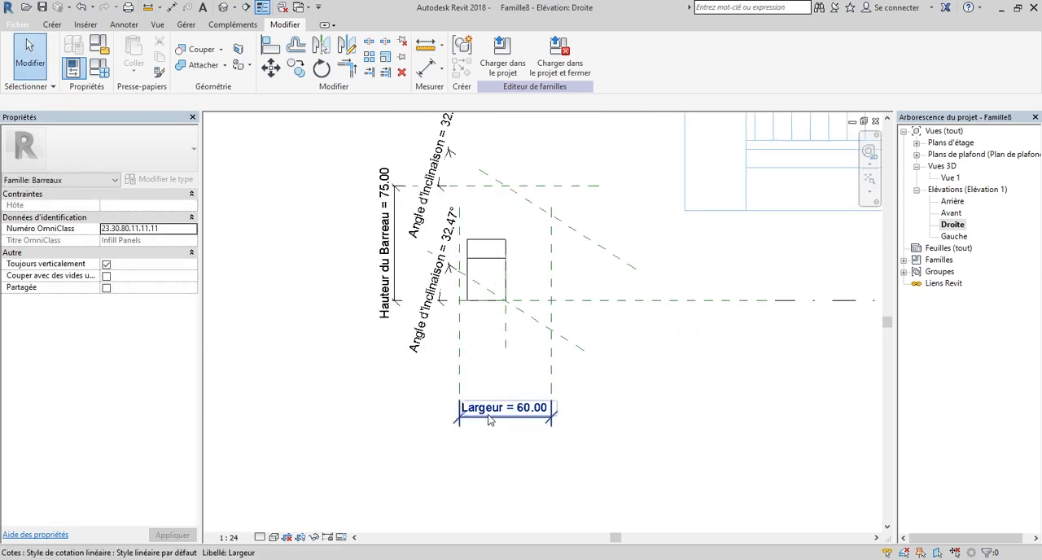
scroll(490, 420, "down", 2)
left_click(104, 75)
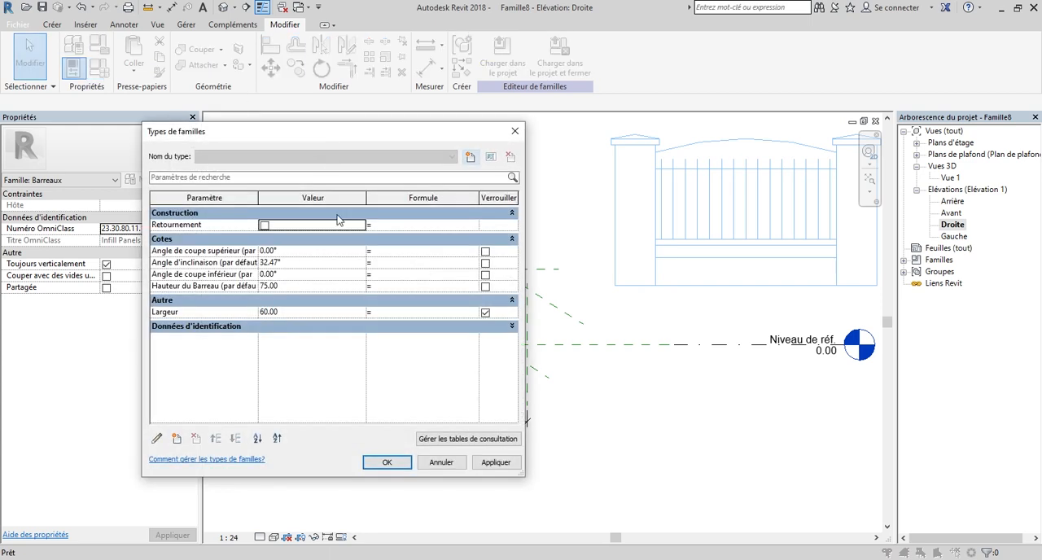
left_click(290, 312)
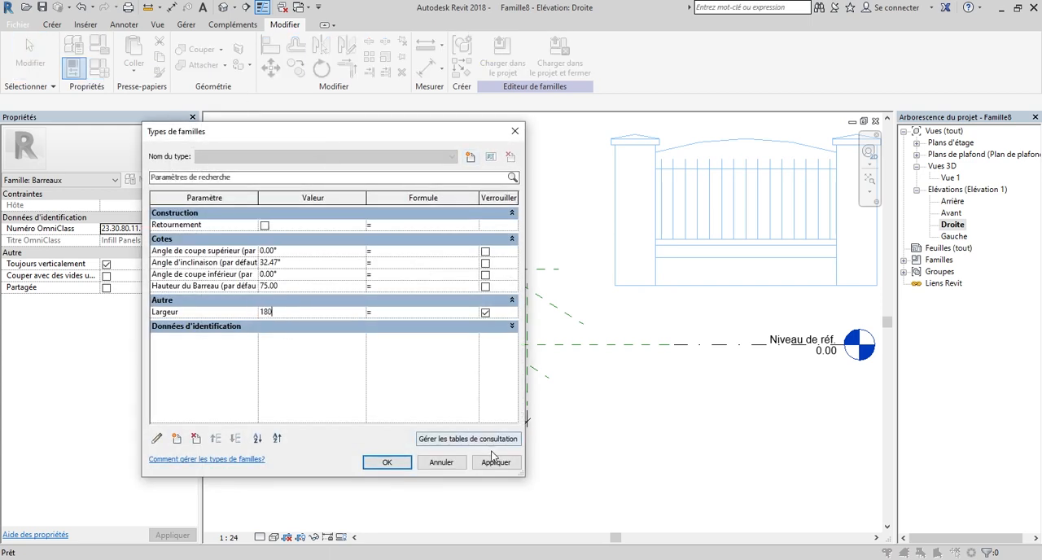
left_click(386, 469)
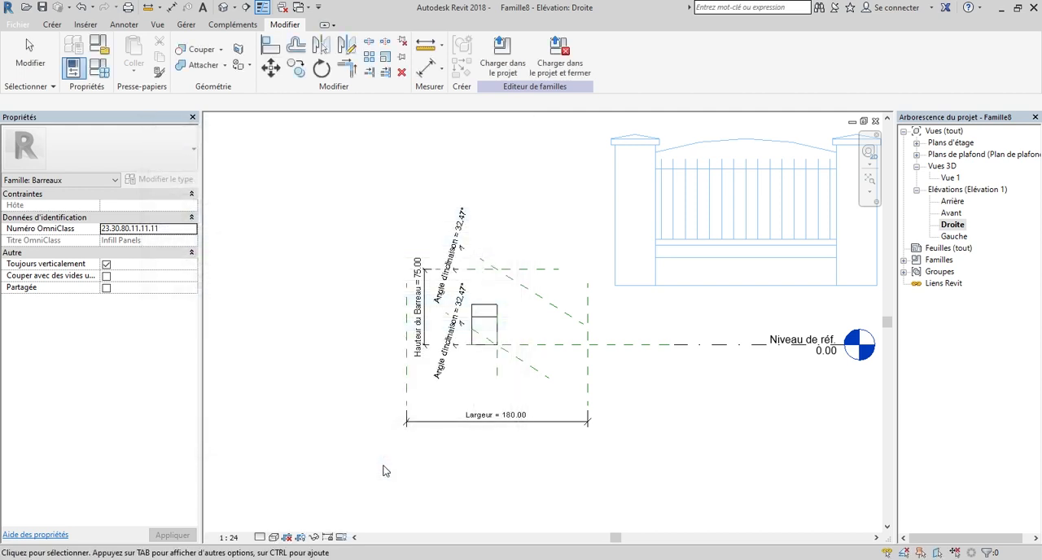
Temporarily hide the two Angle d'inclinaison angular dimensions in the Droite elevation.
scroll(505, 309, "up", 2)
scroll(376, 338, "down", 1)
scroll(399, 403, "up", 2)
left_click(399, 404)
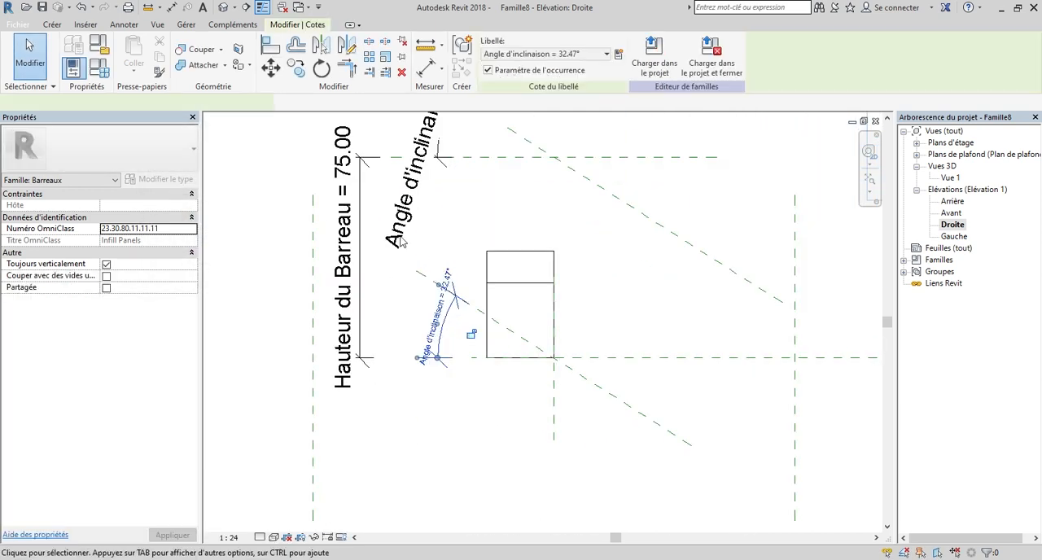
left_click(405, 215, "ctrl")
scroll(366, 381, "down", 3)
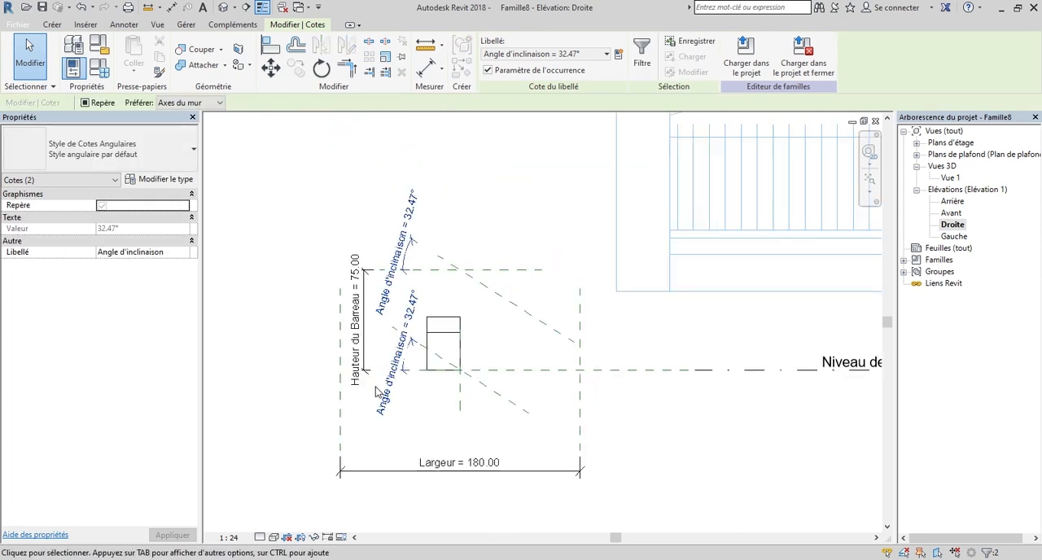
left_click(313, 539)
left_click(401, 507)
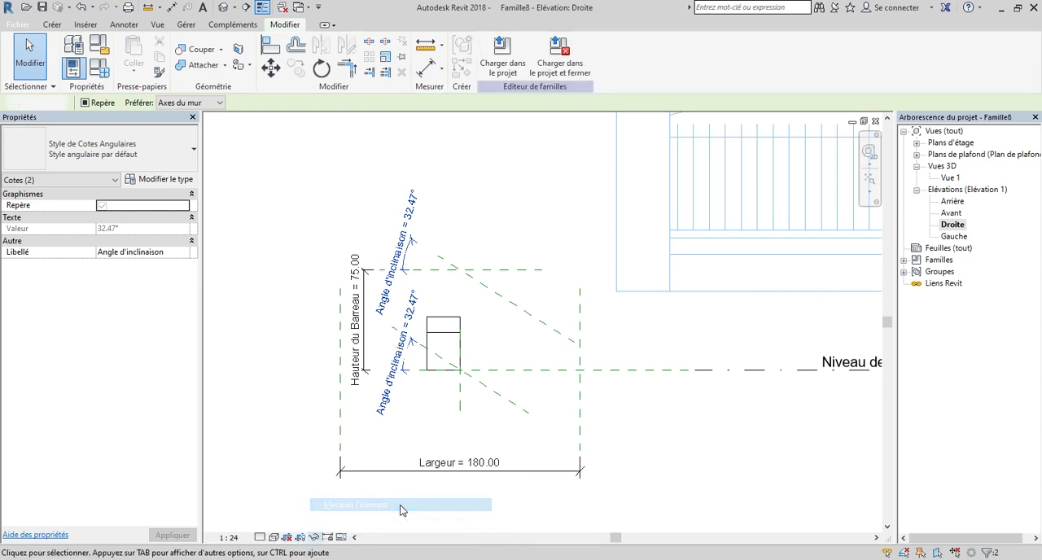
Stretch the right end of the wall extrusion to the right-hand width reference plane, at extrusion start -90.
scroll(479, 292, "up", 3)
left_click(459, 323)
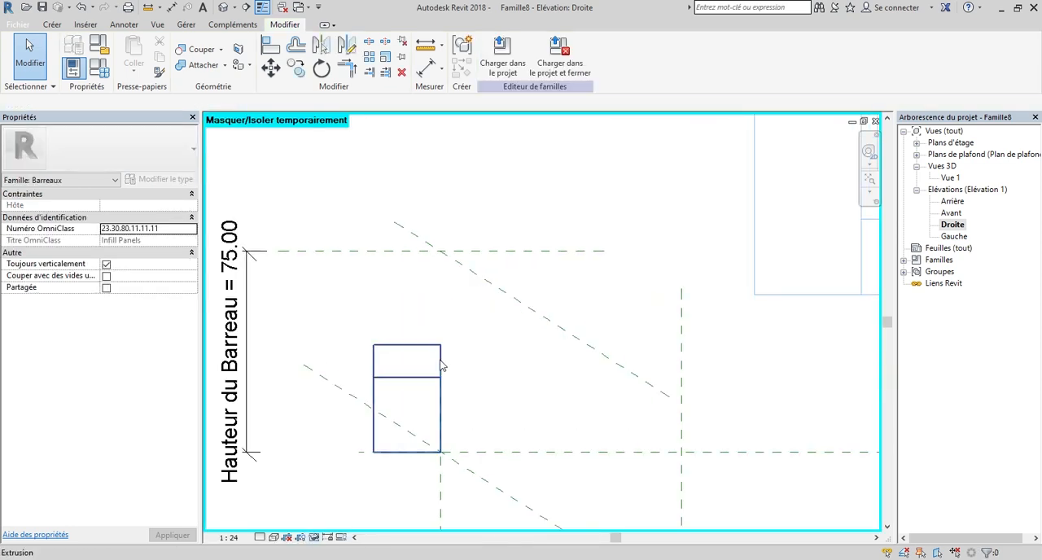
scroll(460, 323, "down", 3)
left_click_drag(446, 381, 574, 381)
scroll(642, 422, "down", 2)
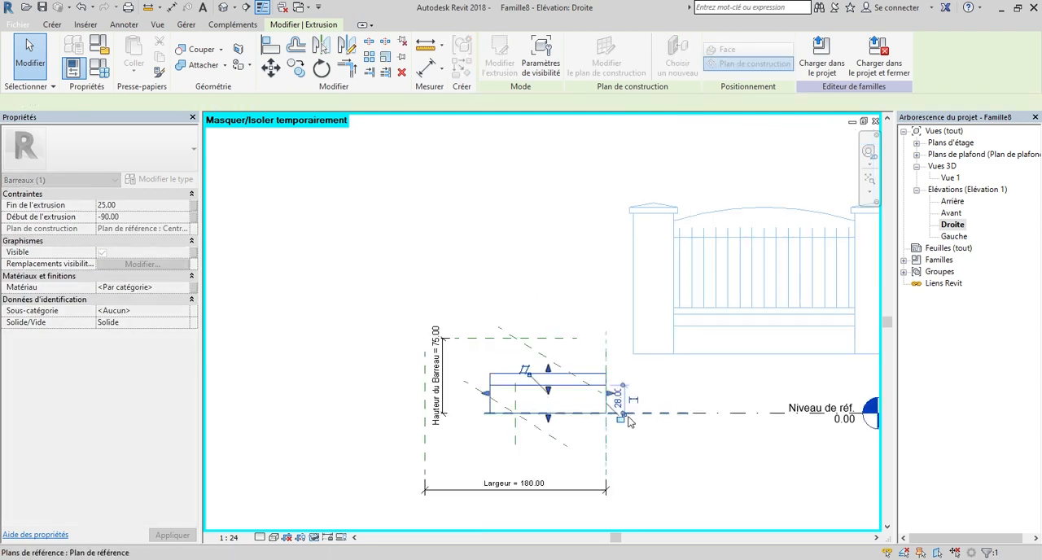
Stretch the extrusion's left end to the left-hand width reference plane, at extrusion end 90, and snap its right end to its plane again.
scroll(524, 398, "up", 2)
scroll(497, 389, "down", 2)
scroll(440, 377, "up", 2)
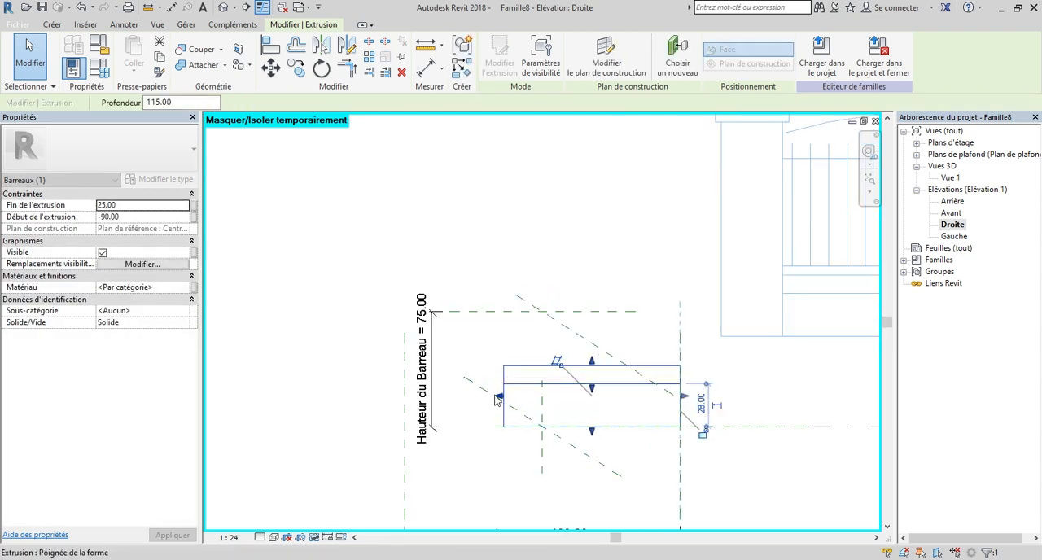
left_click_drag(497, 398, 398, 398)
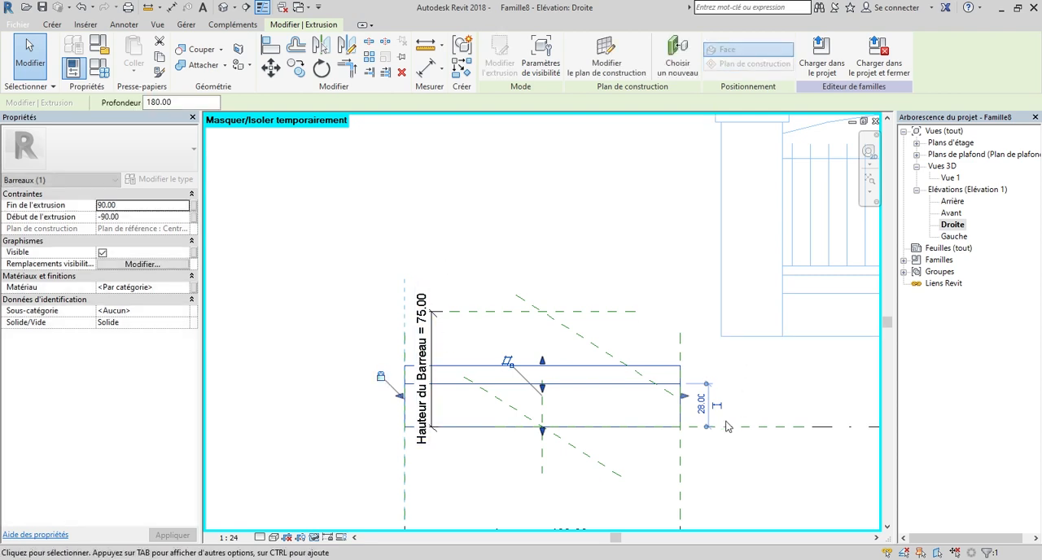
scroll(684, 397, "up", 2)
left_click_drag(683, 396, 677, 398)
scroll(701, 386, "down", 2)
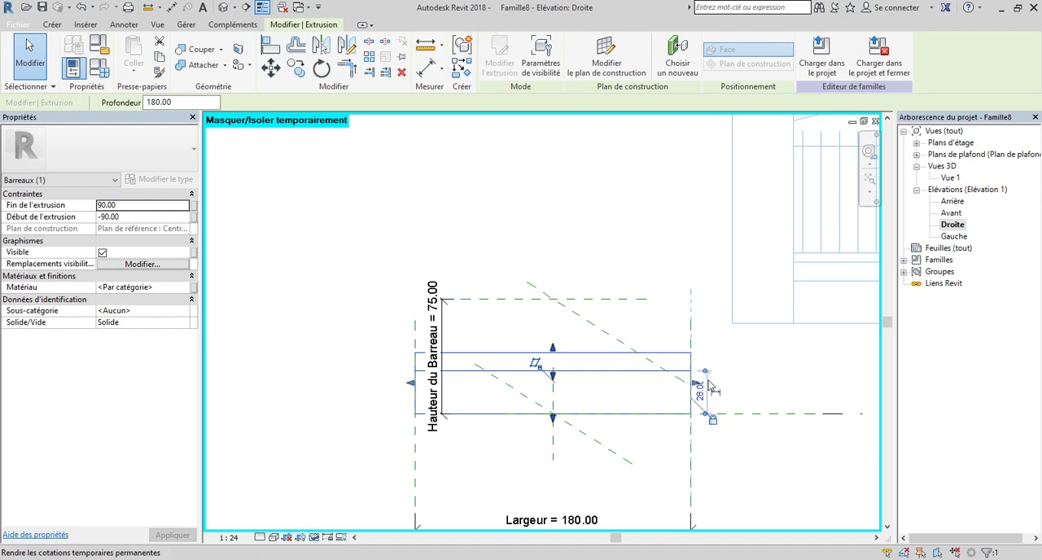
left_click(775, 396)
scroll(646, 430, "down", 2)
scroll(475, 355, "up", 3)
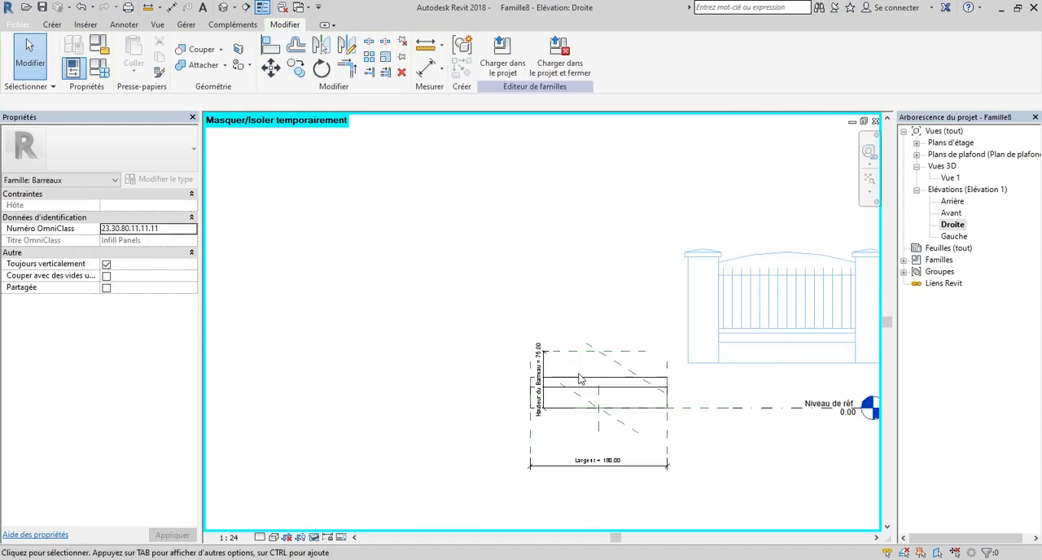
Move the Hauteur du Barreau dimension just outside the left edge of the wall extrusion.
scroll(591, 256, "down", 2)
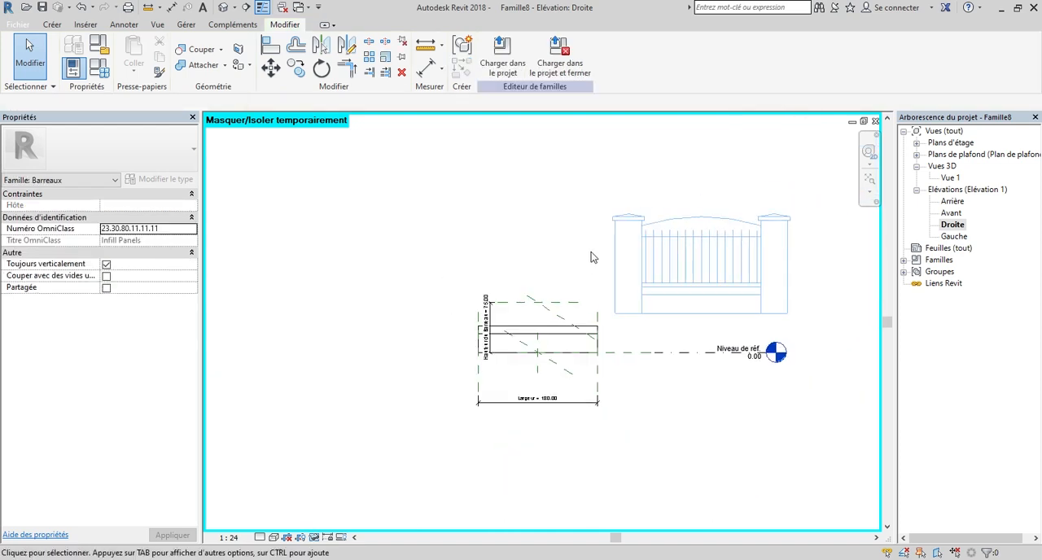
scroll(636, 309, "up", 2)
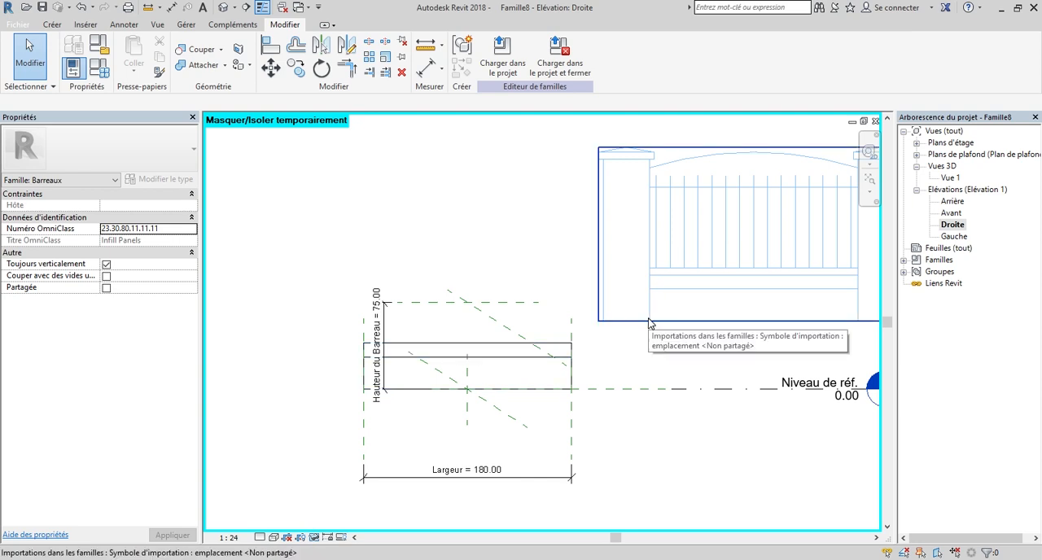
scroll(350, 400, "up", 2)
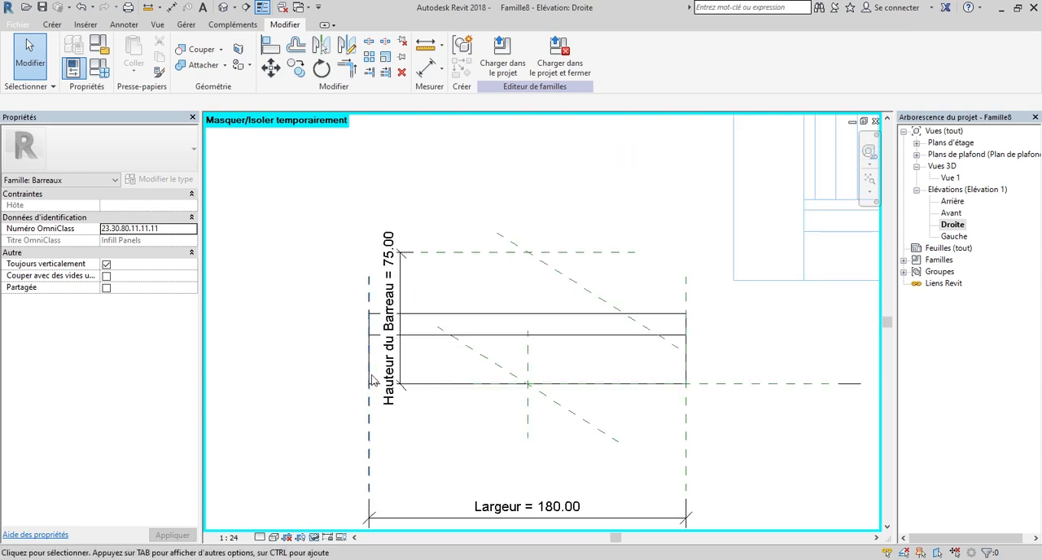
left_click(391, 269)
scroll(459, 290, "down", 2)
scroll(418, 295, "up", 1)
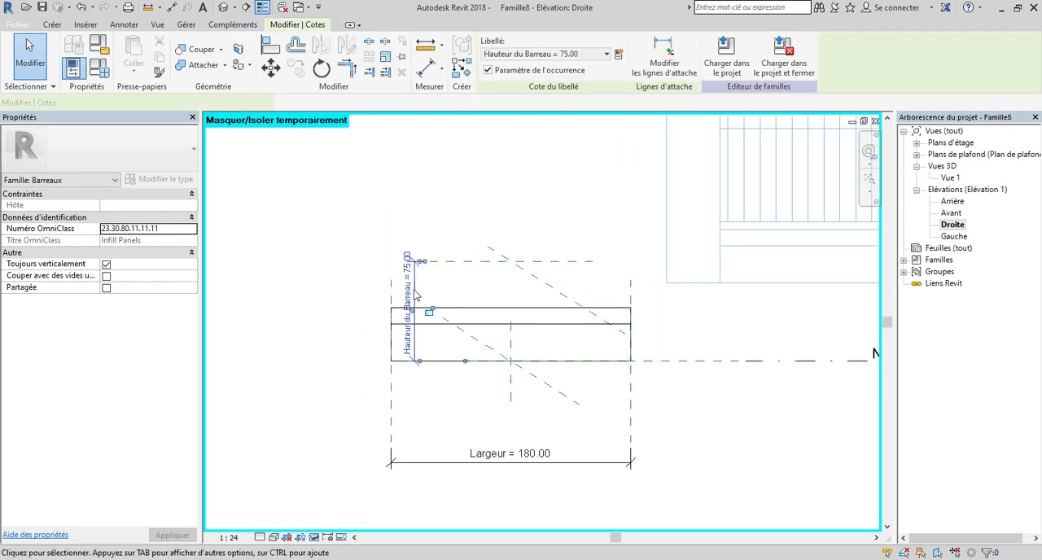
scroll(424, 289, "up", 3)
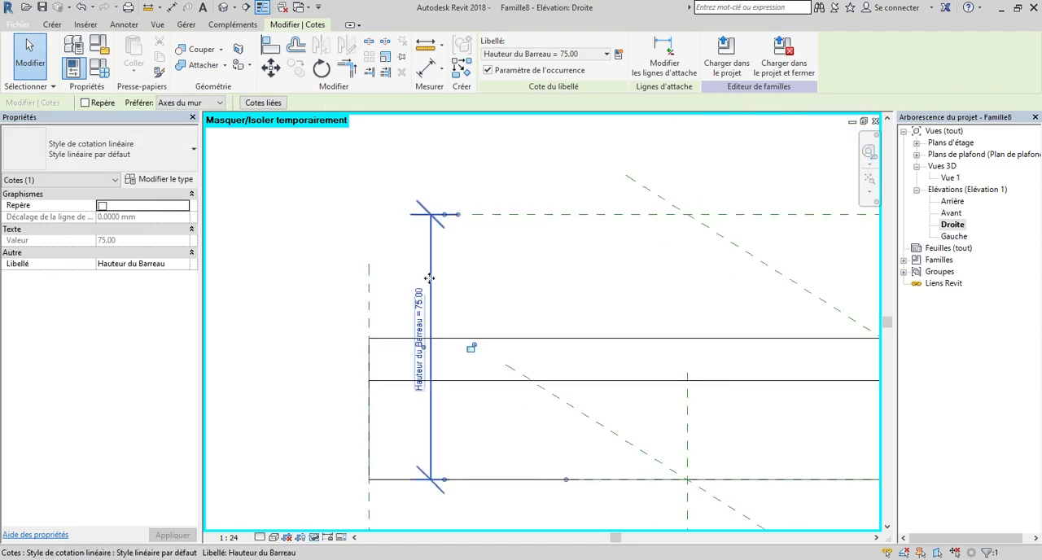
key("Escape")
scroll(429, 279, "down", 5)
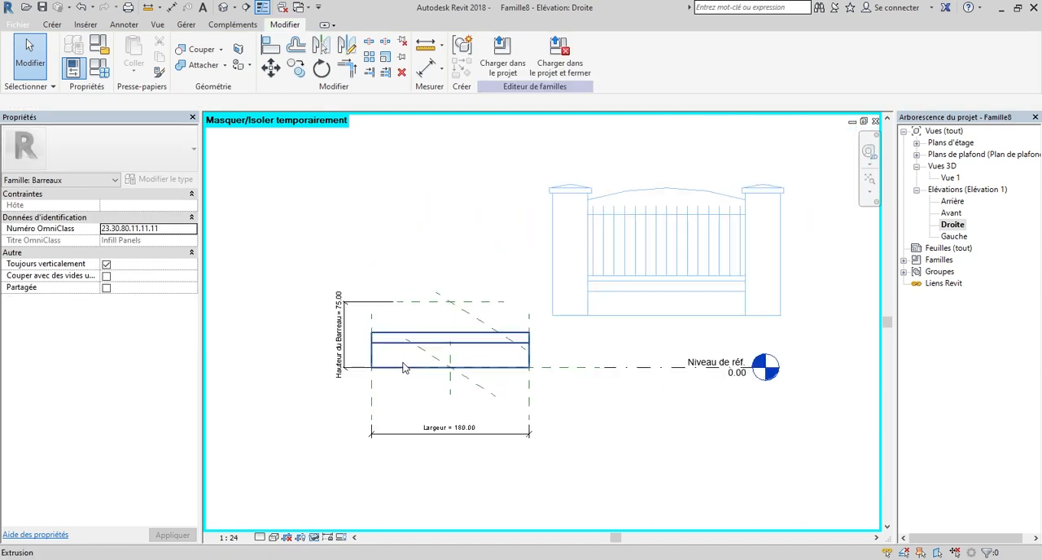
Move the imported fence sketch so the inner foot of its left pillar lands on the wall extrusion's lower-left corner.
scroll(511, 335, "down", 3)
scroll(394, 330, "up", 3)
scroll(445, 330, "up", 3)
scroll(525, 313, "down", 2)
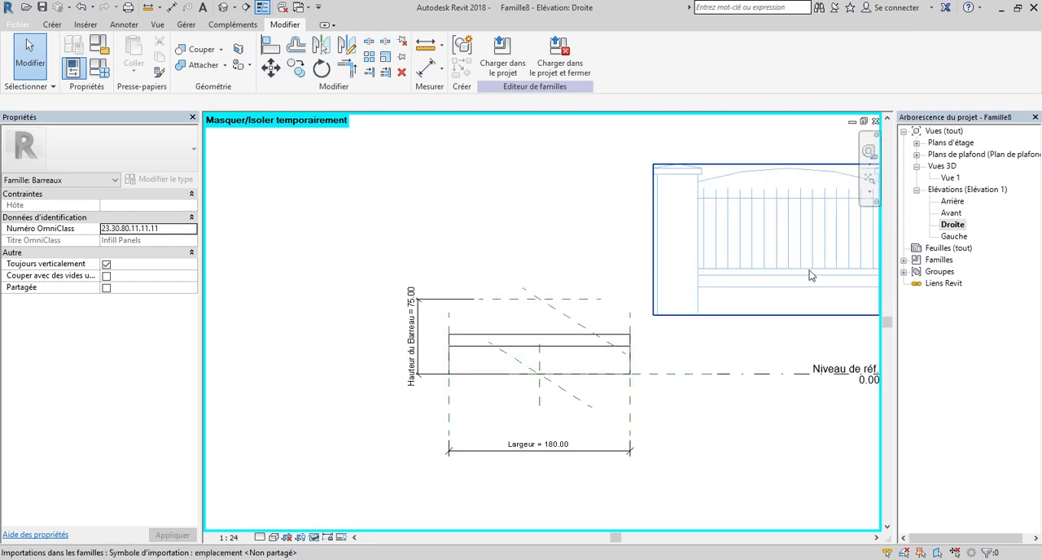
left_click(717, 183)
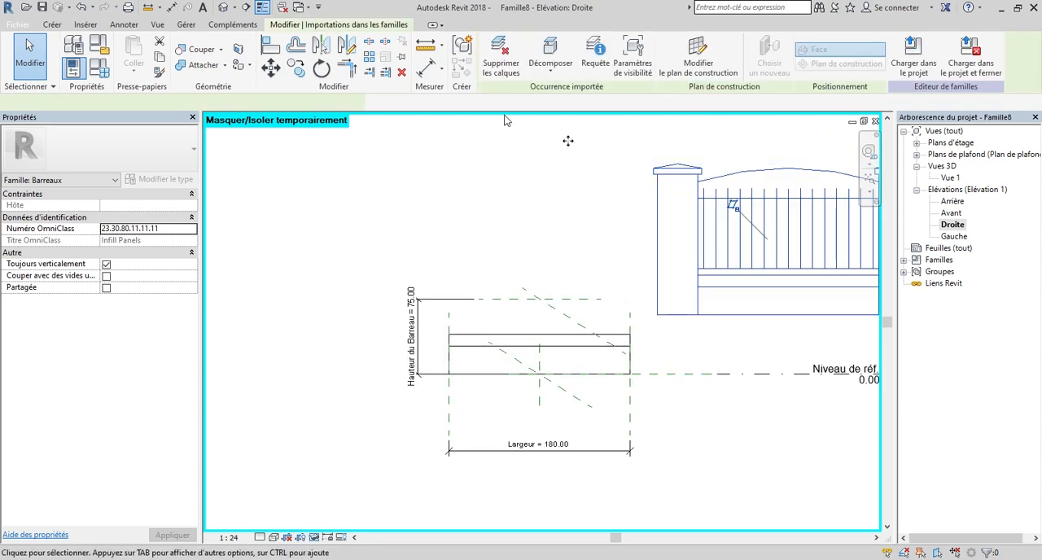
left_click(264, 74)
scroll(744, 329, "up", 2)
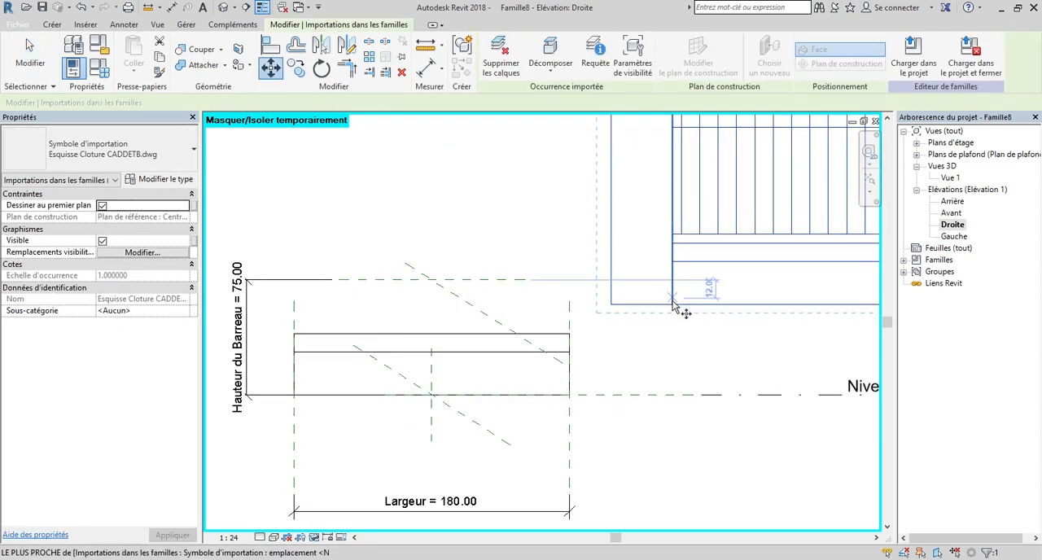
left_click(674, 307)
scroll(570, 302, "down", 2)
scroll(396, 380, "up", 3)
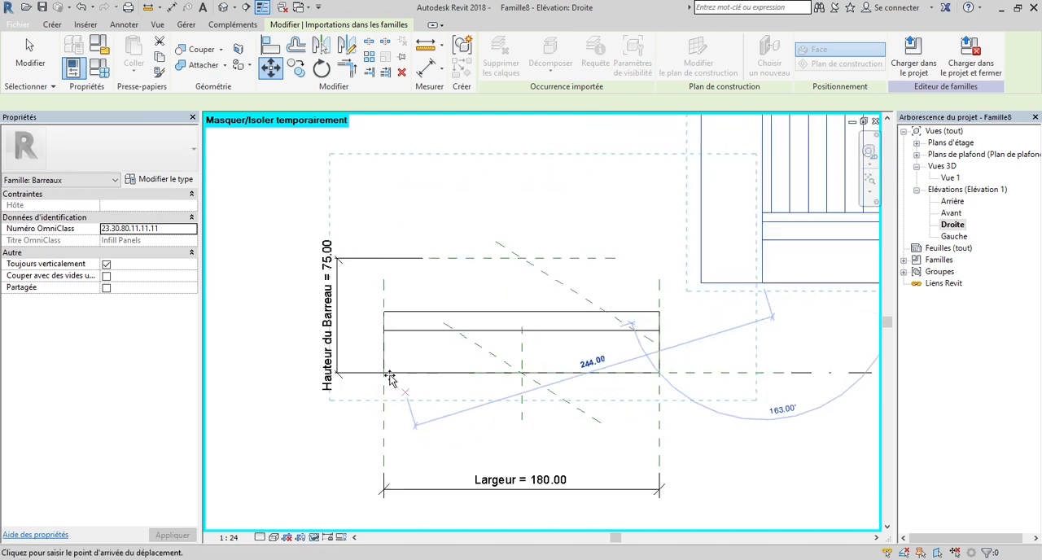
left_click(376, 362)
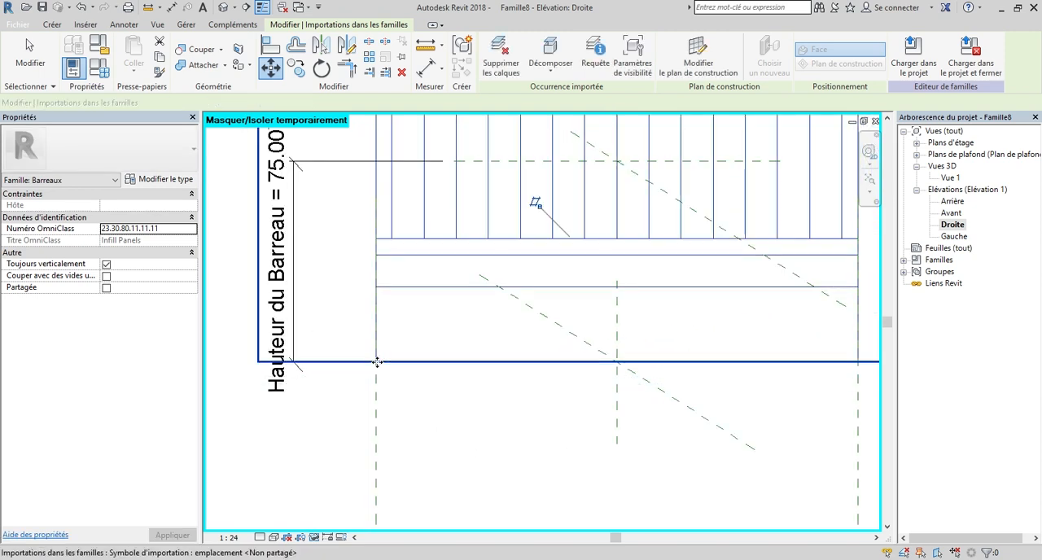
Set the elevation's visual style to Couleurs uniformes and deselect the imported sketch.
scroll(623, 292, "up", 5)
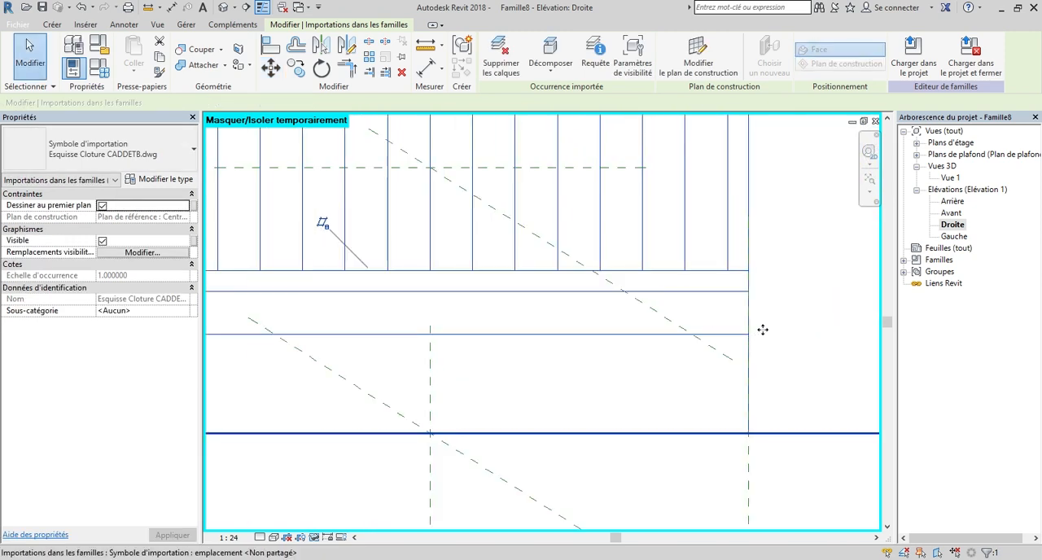
scroll(762, 330, "down", 3)
scroll(322, 444, "down", 2)
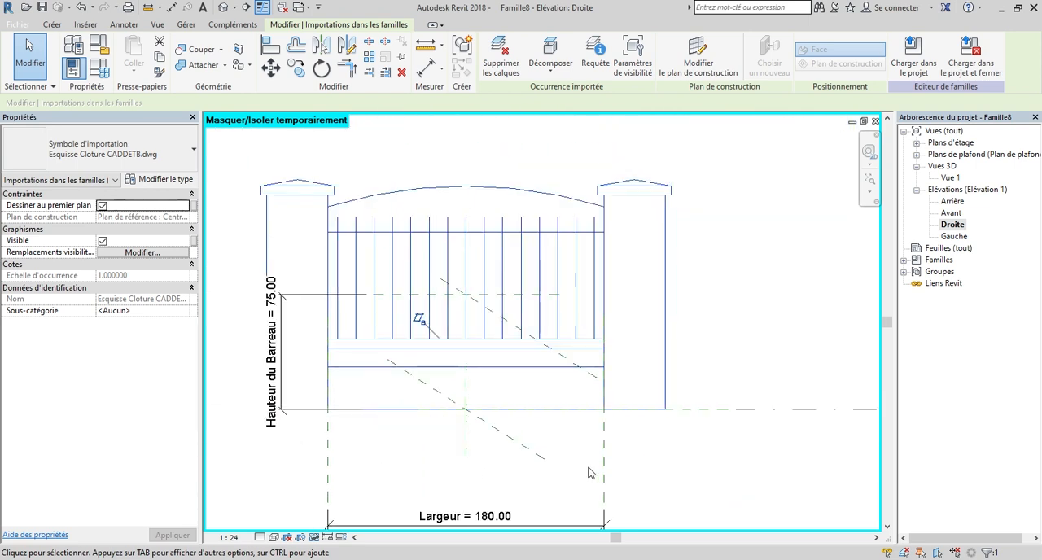
left_click(273, 538)
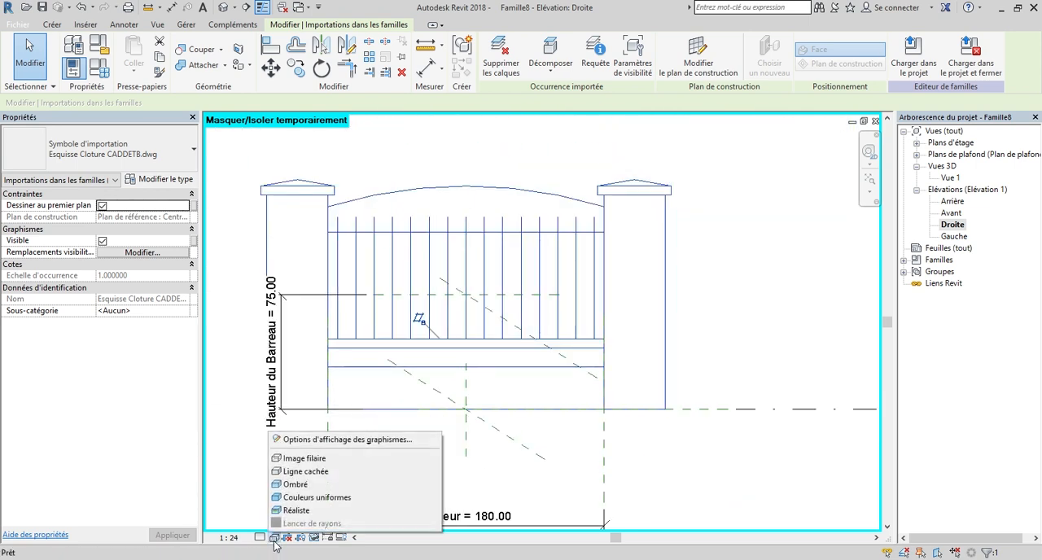
left_click(313, 499)
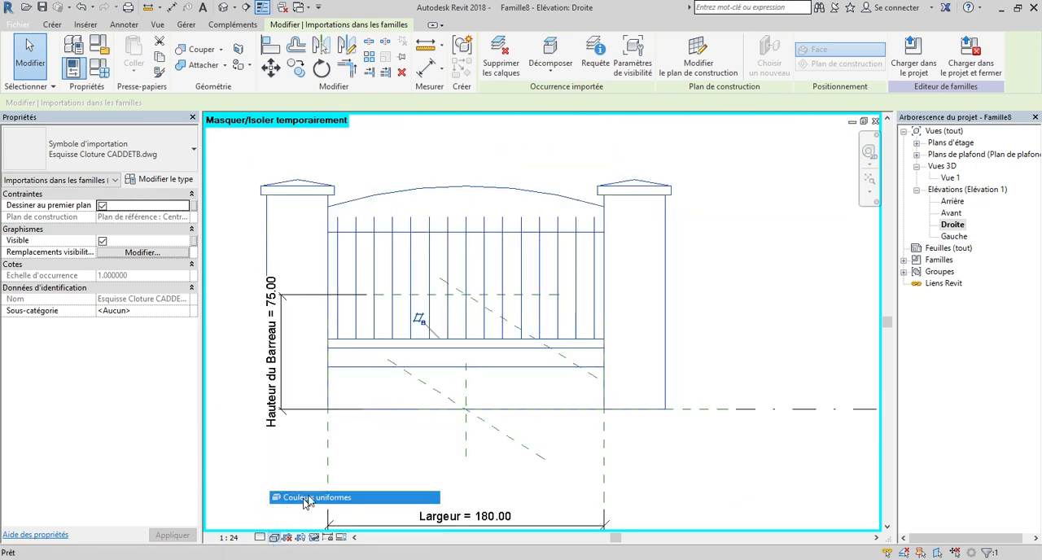
left_click(705, 446)
Examine how the imported fence sketch's bars, rails and pillars line up with the shaded wall extrusion.
scroll(354, 310, "up", 2)
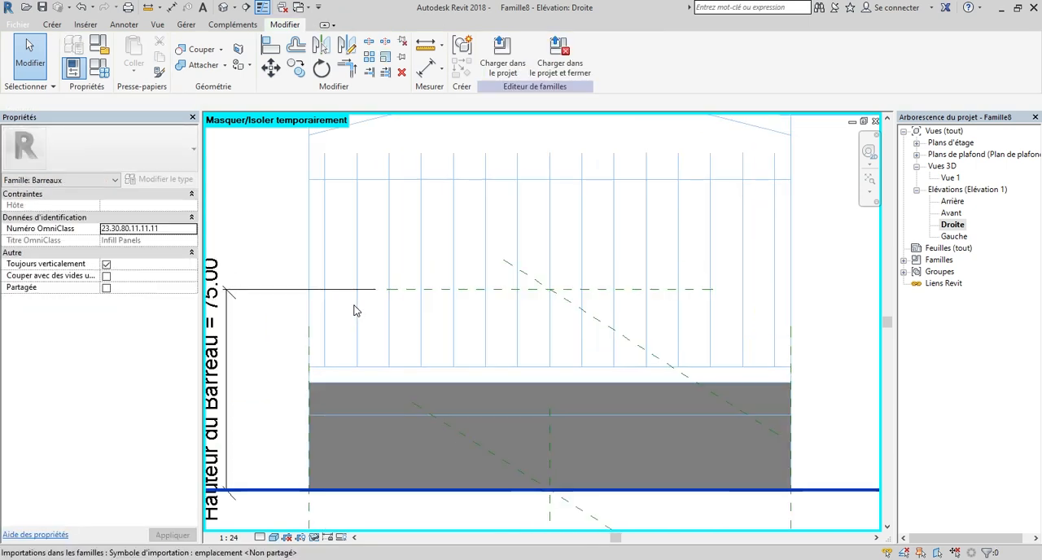
scroll(431, 427, "down", 1)
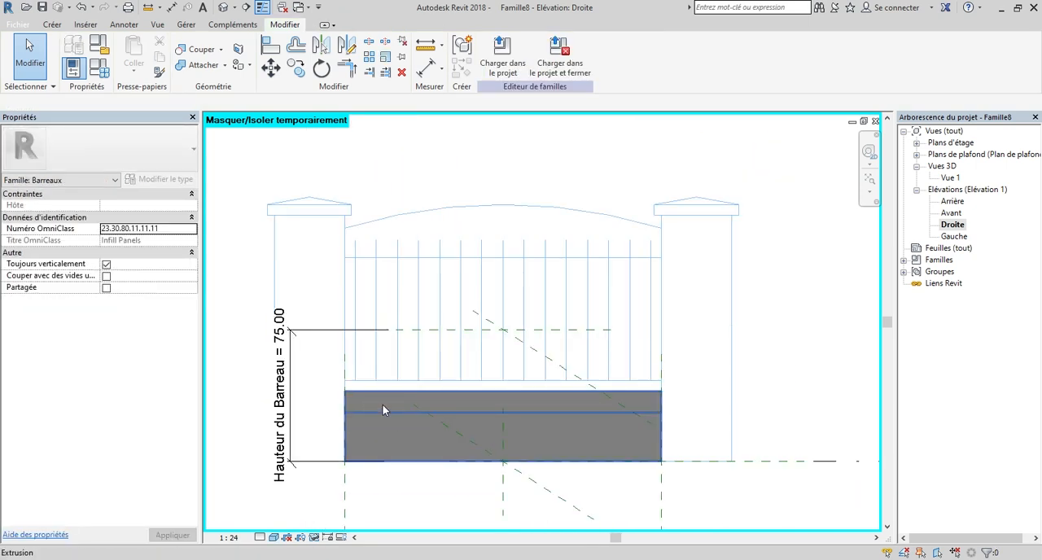
scroll(437, 431, "down", 1)
scroll(364, 283, "up", 3)
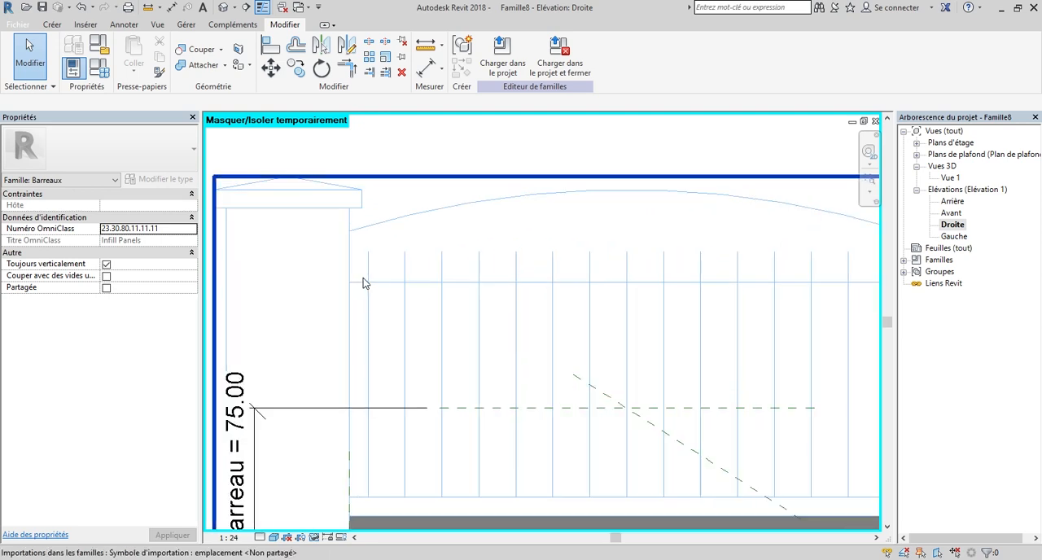
scroll(364, 282, "down", 2)
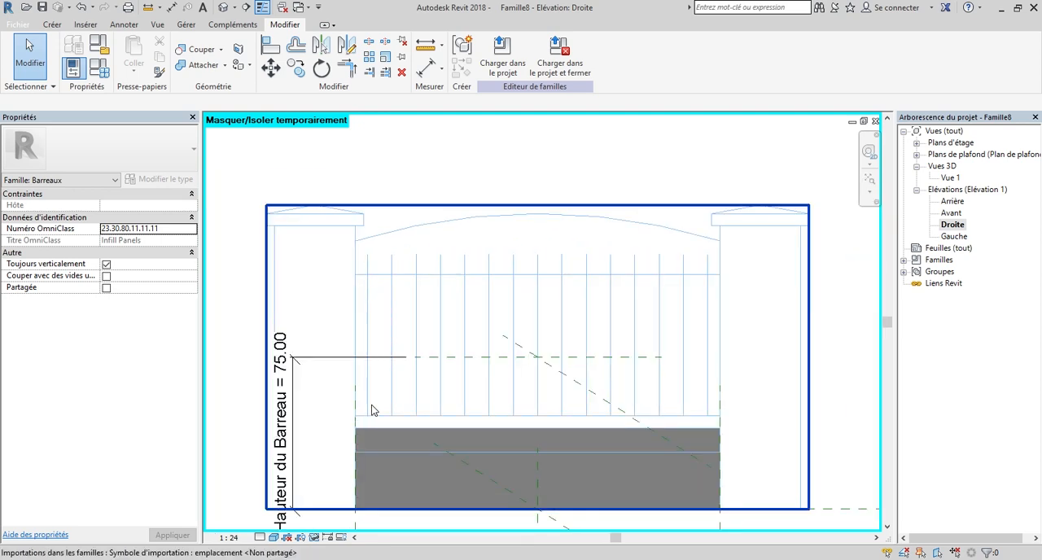
scroll(371, 410, "up", 2)
scroll(346, 421, "down", 1)
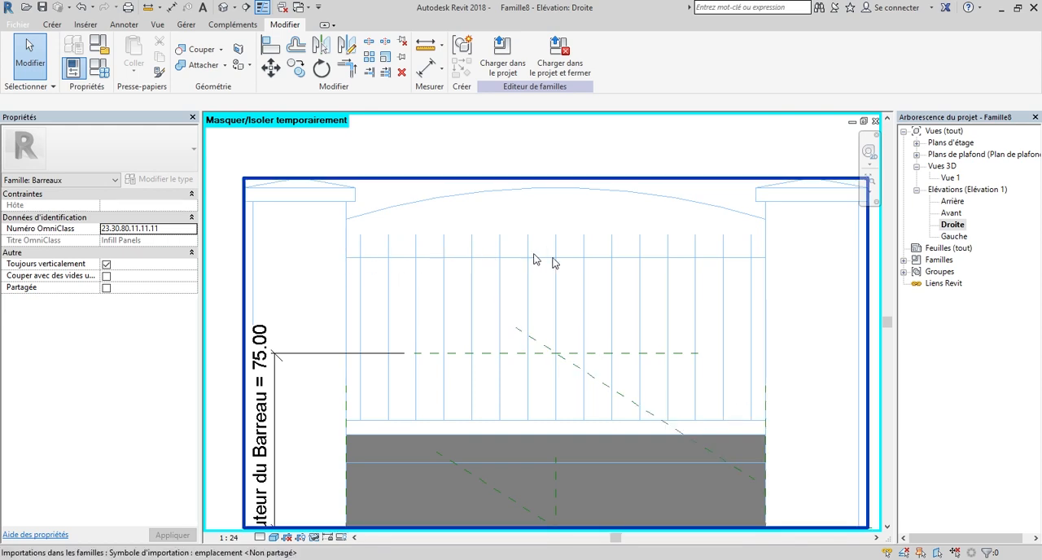
scroll(412, 279, "down", 2)
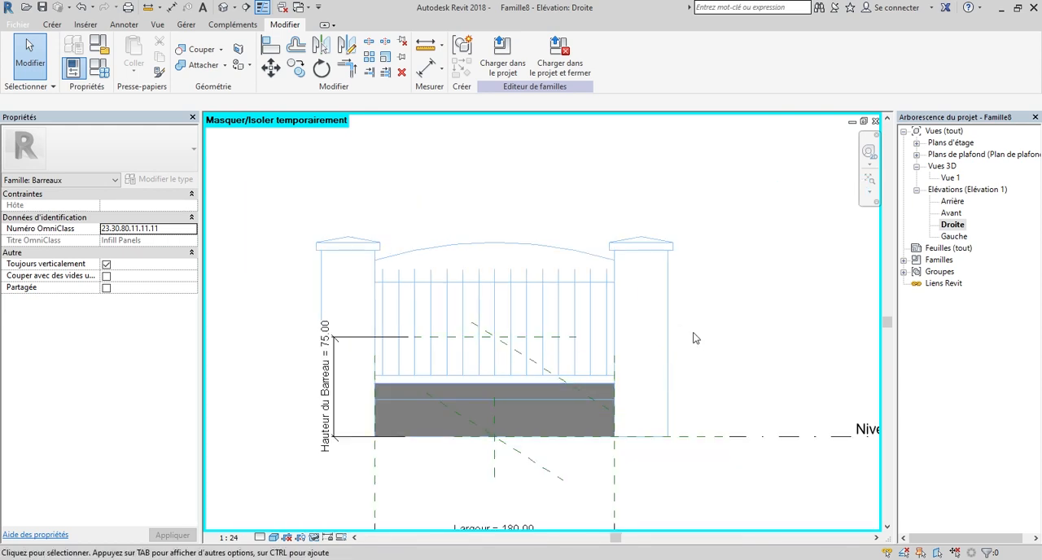
scroll(519, 354, "down", 1)
Draw a horizontal reference plane level with the sketch's upper rail, from the right pillar's inner edge to beyond its outer edge.
left_click(55, 27)
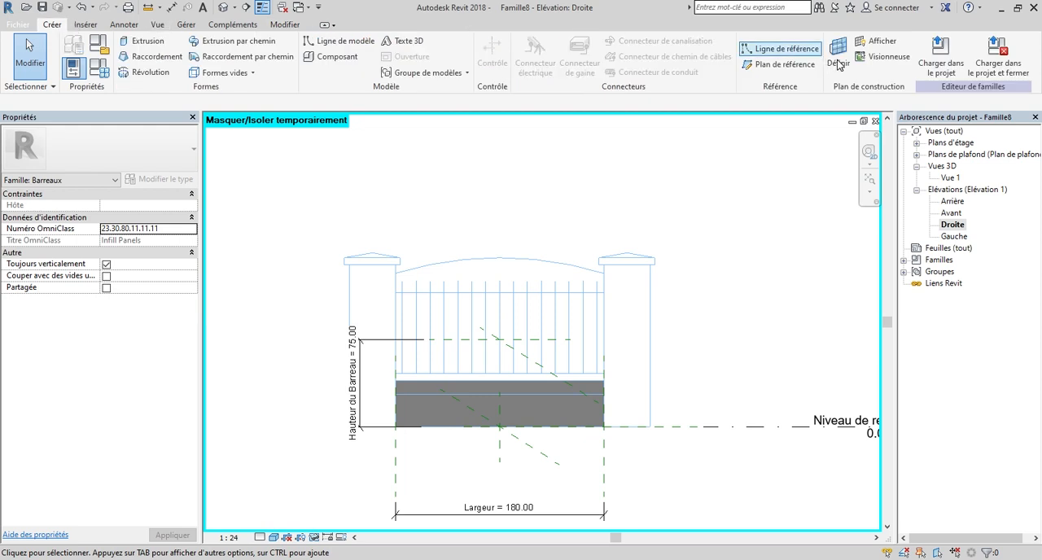
left_click(793, 66)
scroll(691, 291, "up", 3)
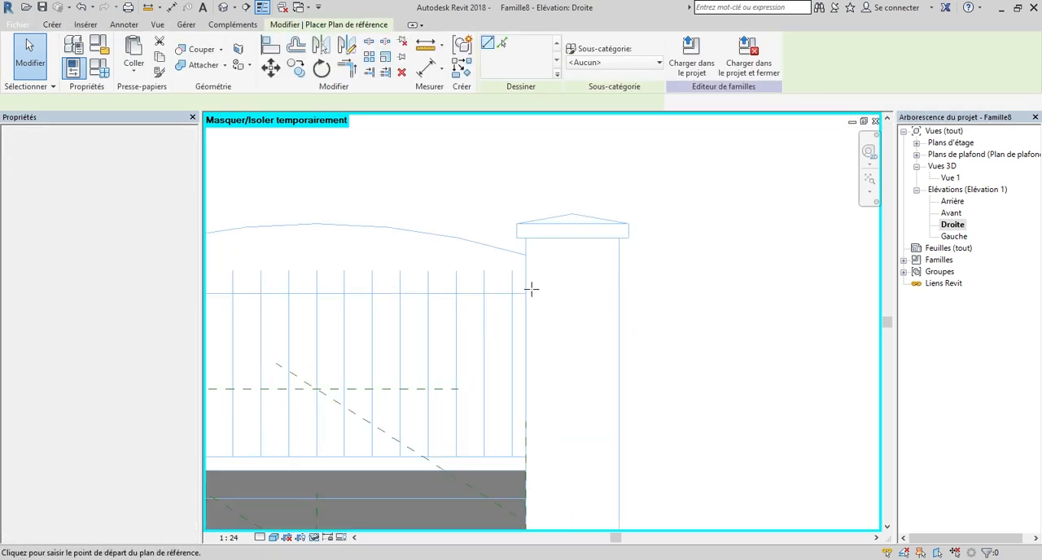
left_click(530, 292)
scroll(692, 303, "down", 2)
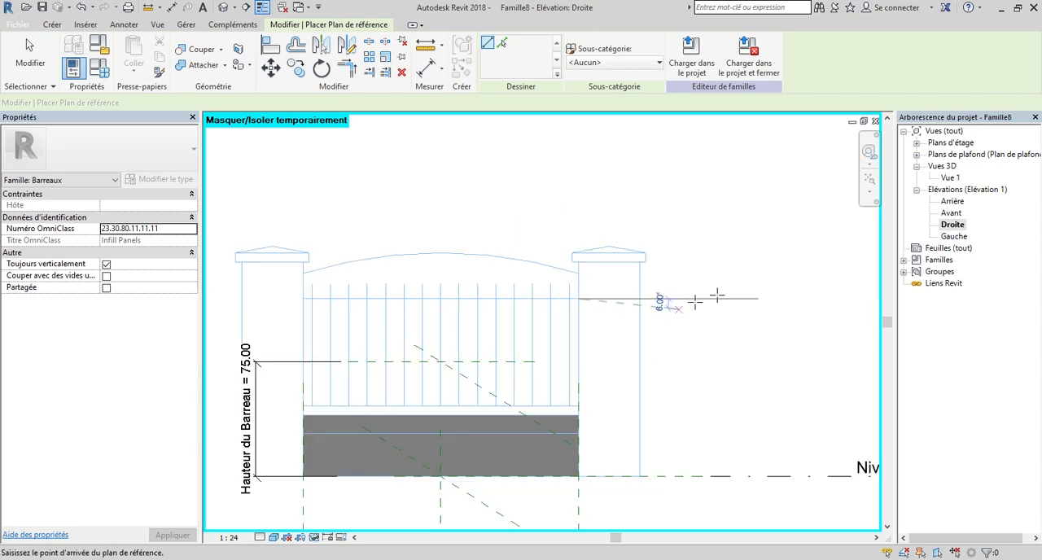
left_click(760, 296)
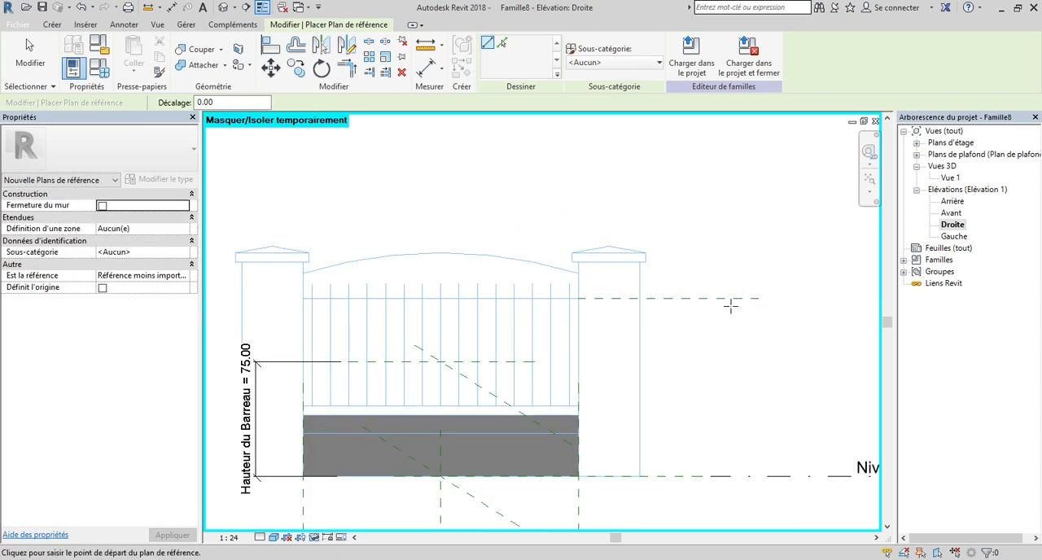
Set the Droite elevation's visual style to Ligne cachée.
scroll(731, 306, "down", 2)
left_click(273, 538)
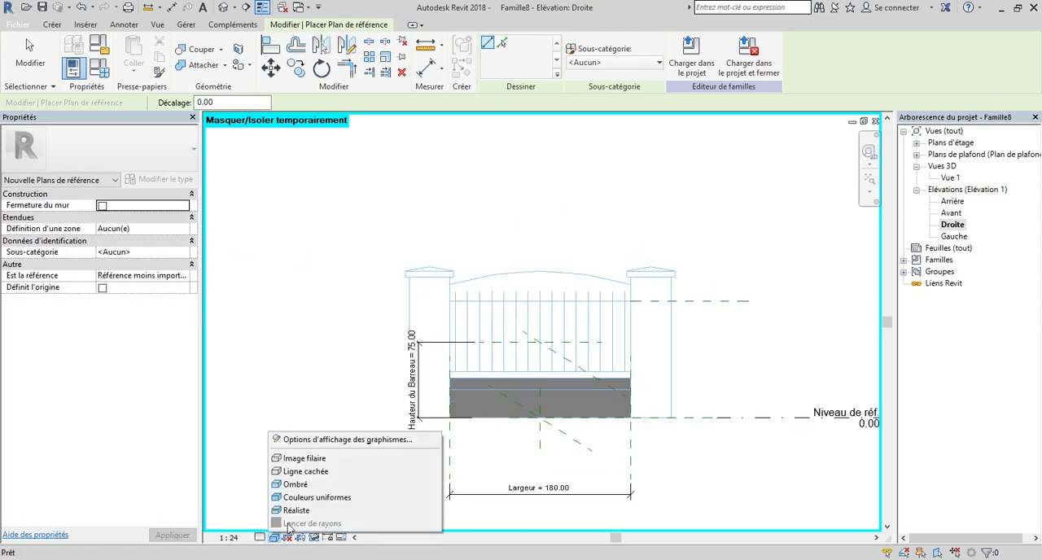
left_click(423, 472)
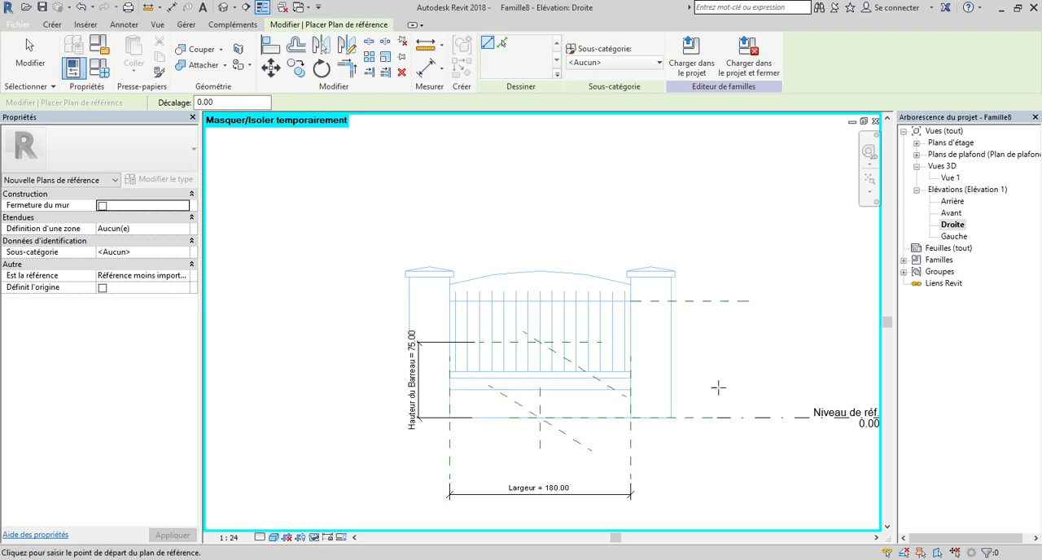
Draw a horizontal reference plane level with the sketch's lower rail, from the right pillar's inner edge to beyond its outer edge.
scroll(717, 388, "up", 2)
scroll(635, 359, "up", 2)
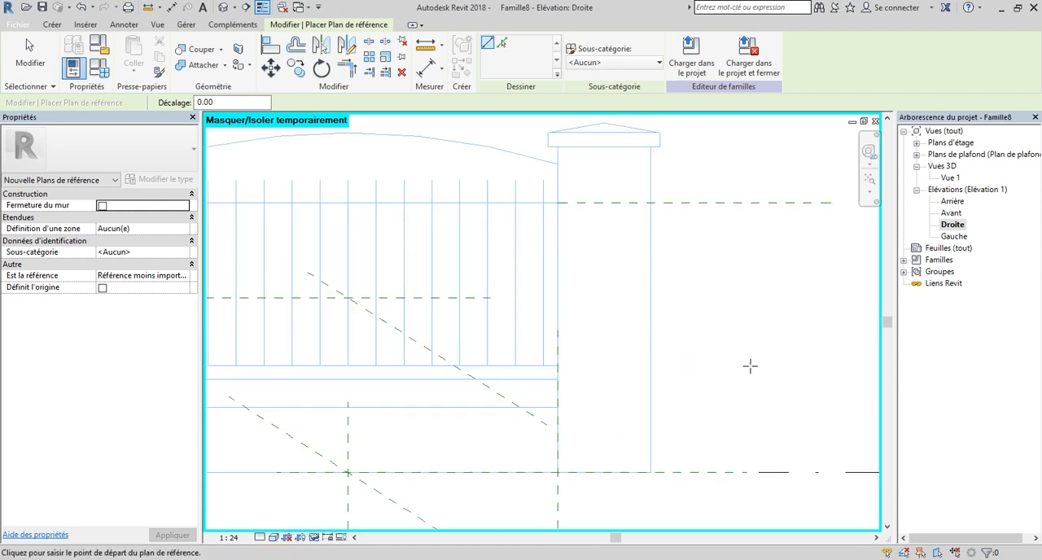
scroll(778, 363, "down", 1)
scroll(627, 366, "up", 4)
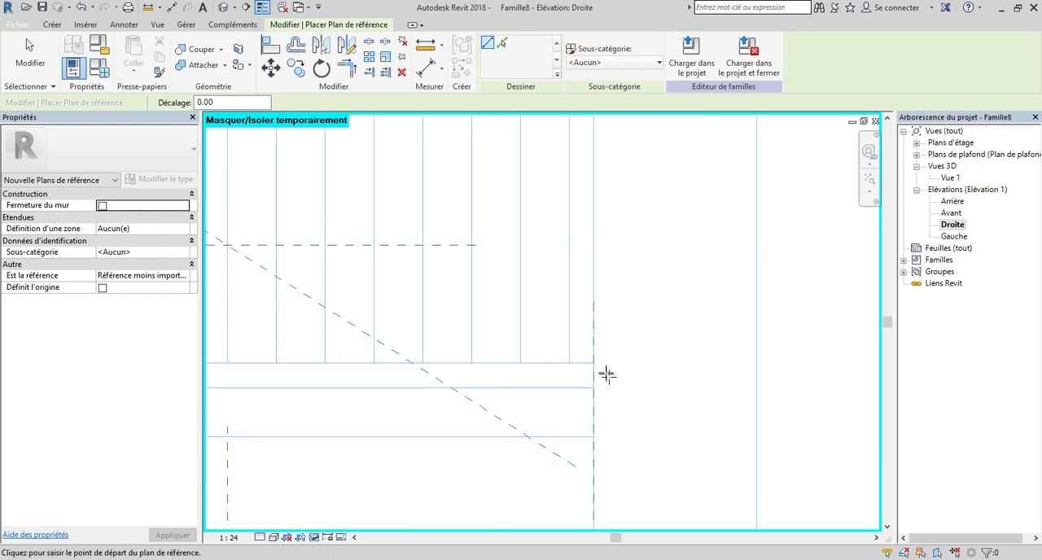
scroll(586, 365, "down", 4)
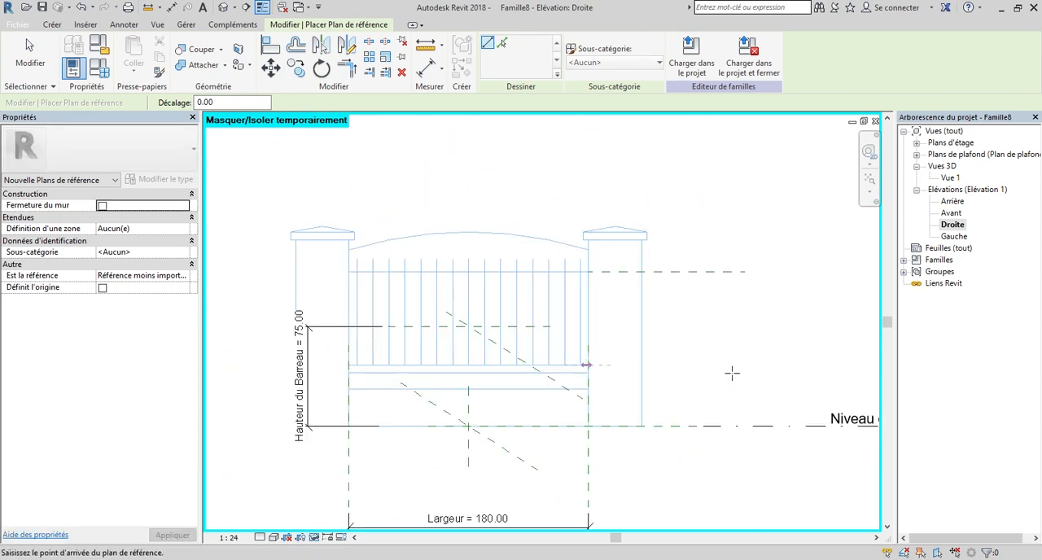
left_click(744, 365)
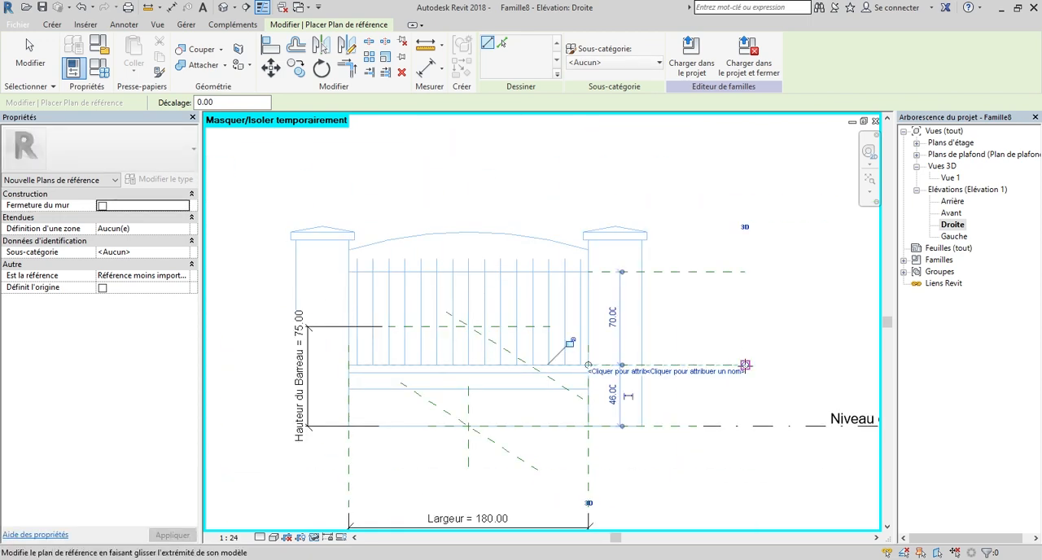
key("Escape")
key("Escape")
scroll(698, 355, "down", 1)
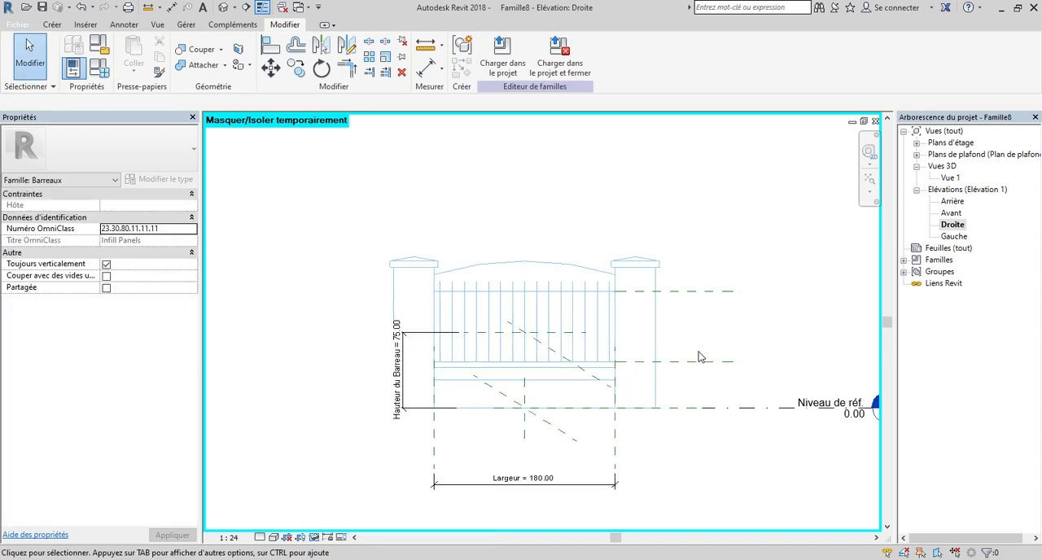
scroll(642, 356, "down", 1)
scroll(706, 334, "up", 2)
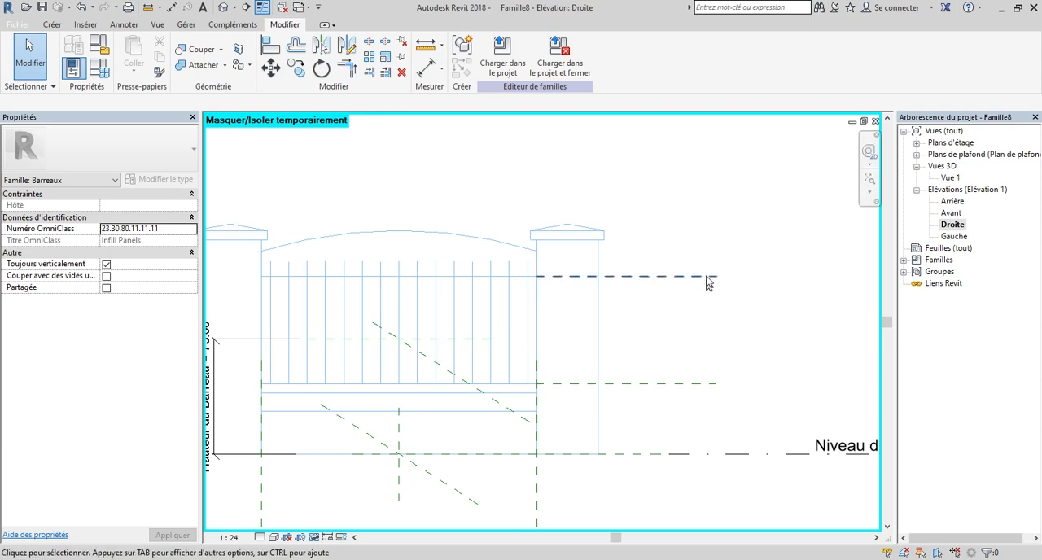
Open the Avant elevation and frame the wall profile with the two rail reference planes.
double_click(951, 213)
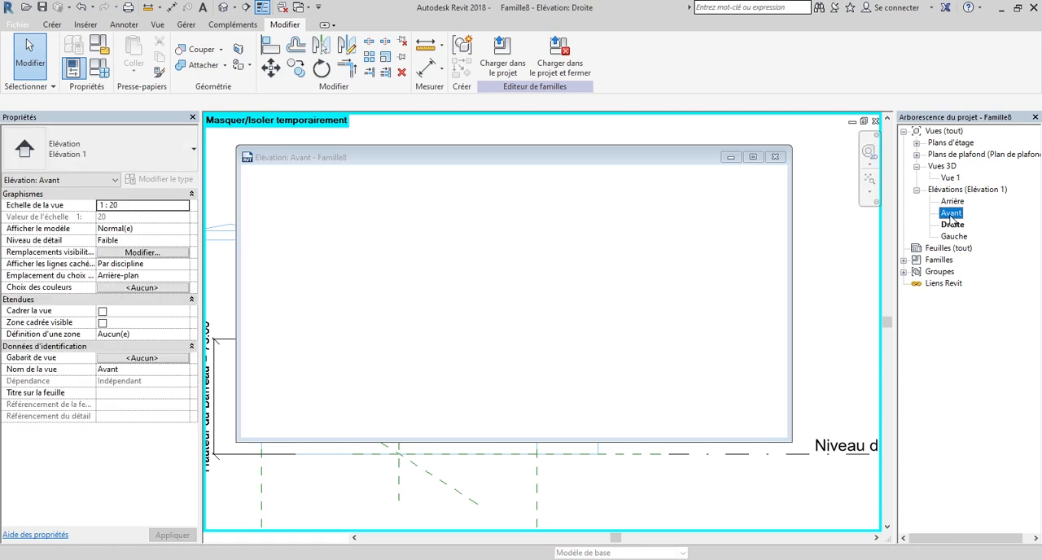
scroll(469, 345, "down", 1)
scroll(678, 316, "up", 1)
scroll(538, 383, "down", 1)
scroll(698, 303, "up", 1)
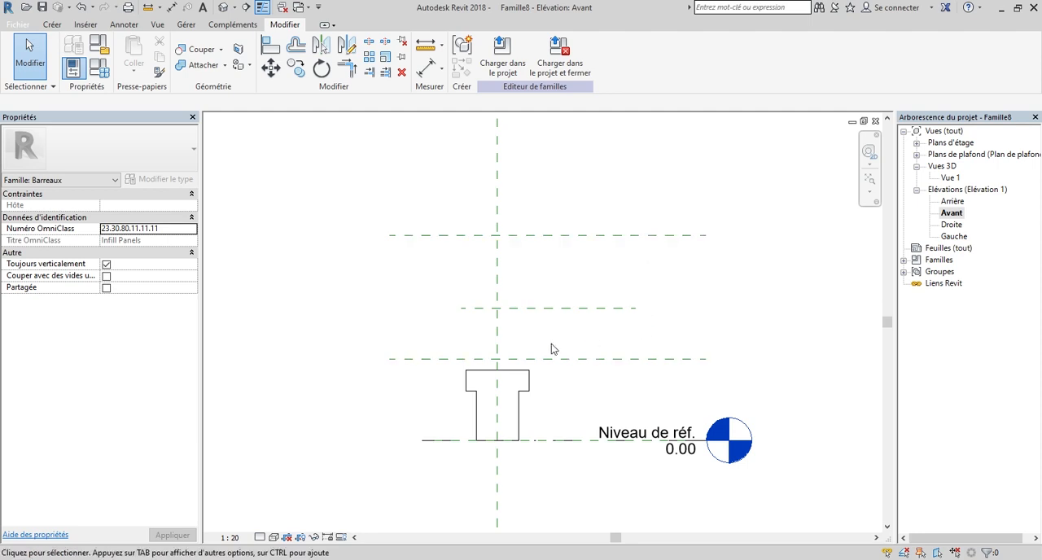
scroll(492, 346, "up", 2)
Start an extrusion and sketch a circle of radius 2 where the vertical centre plane crosses the lower rail plane.
left_click(52, 25)
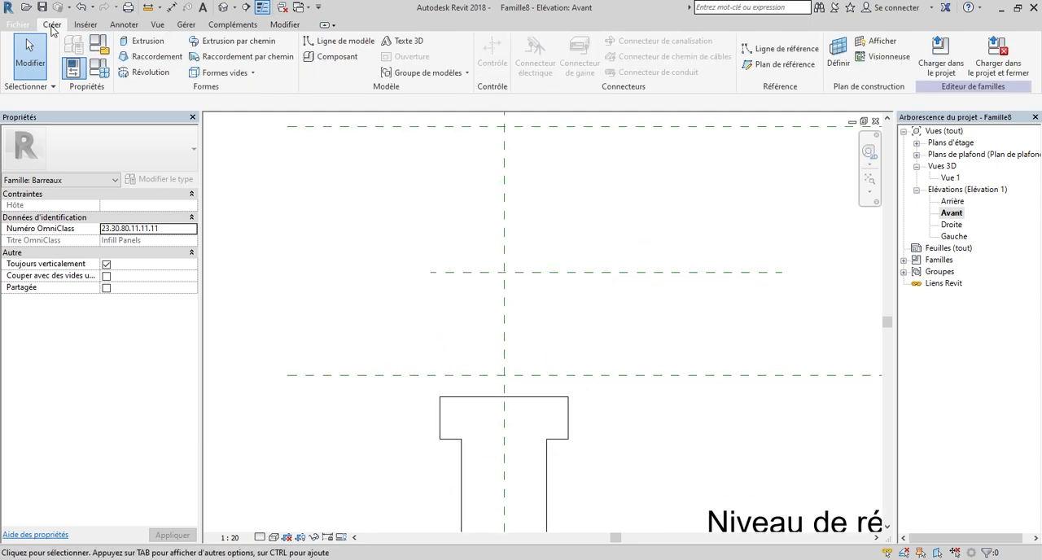
left_click(143, 41)
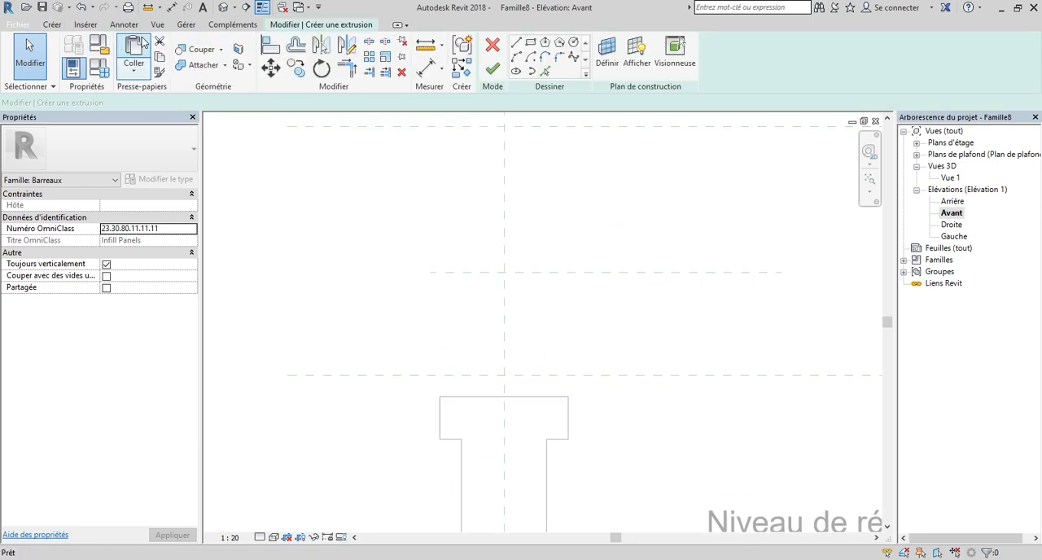
left_click(573, 41)
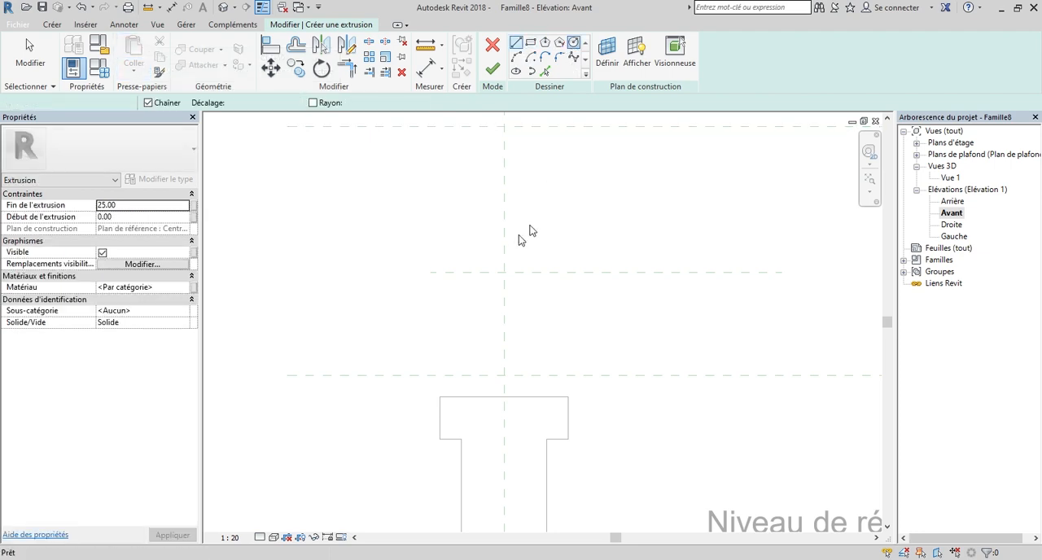
scroll(529, 289, "down", 2)
scroll(507, 329, "up", 3)
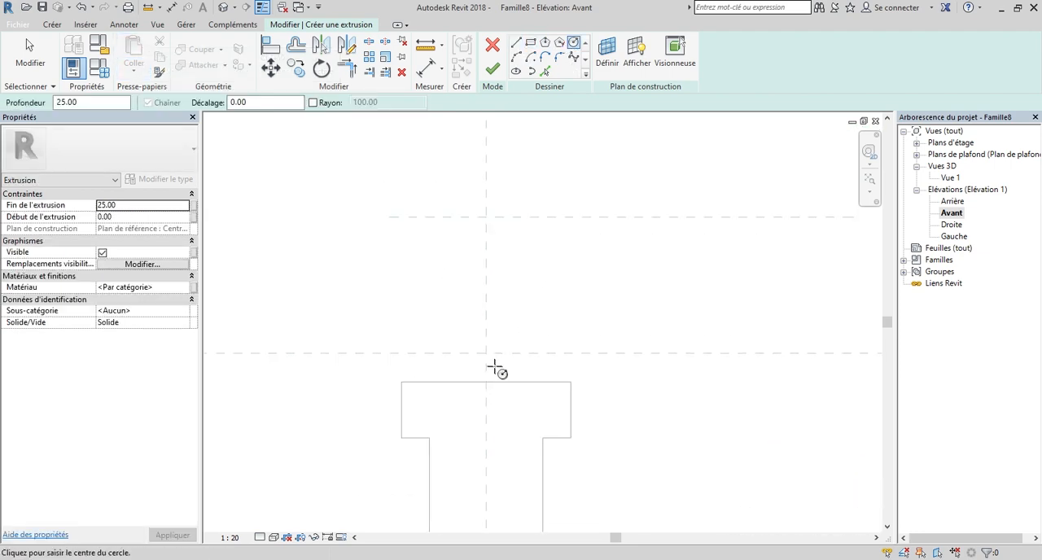
left_click(486, 350)
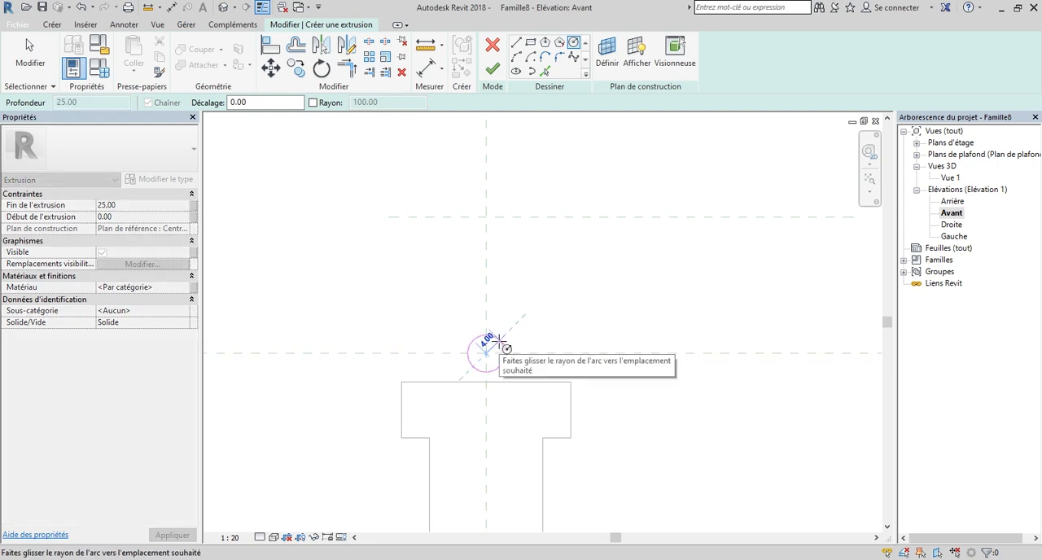
type("2")
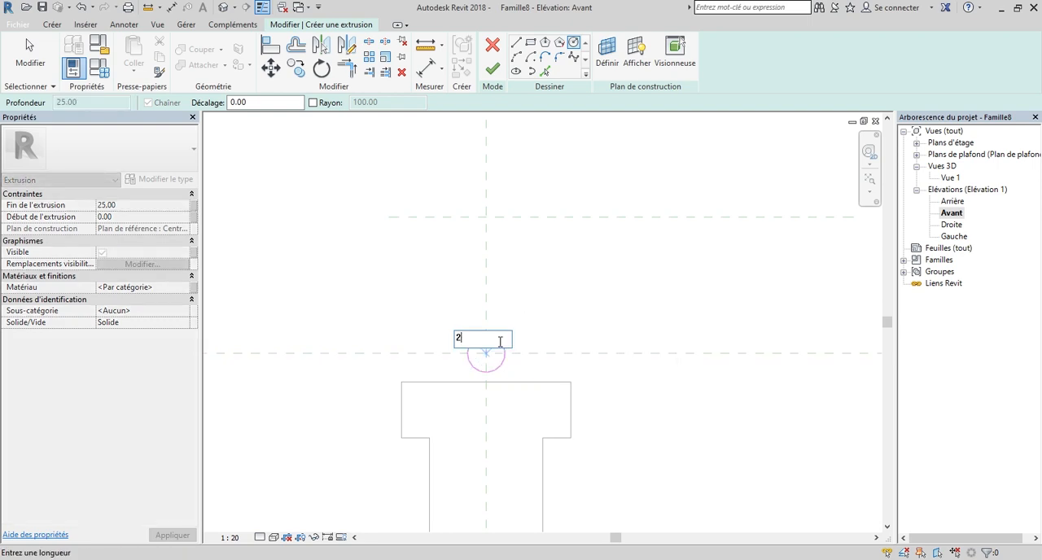
key("Return")
Try to sketch a second circle of radius 2 where the vertical centre plane crosses the upper rail plane.
scroll(525, 381, "down", 4)
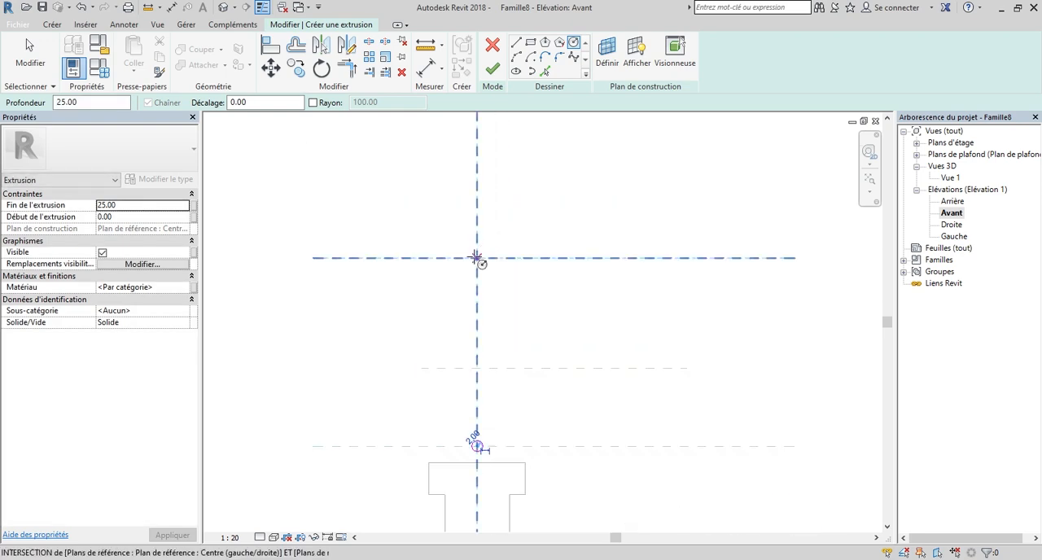
left_click(477, 258)
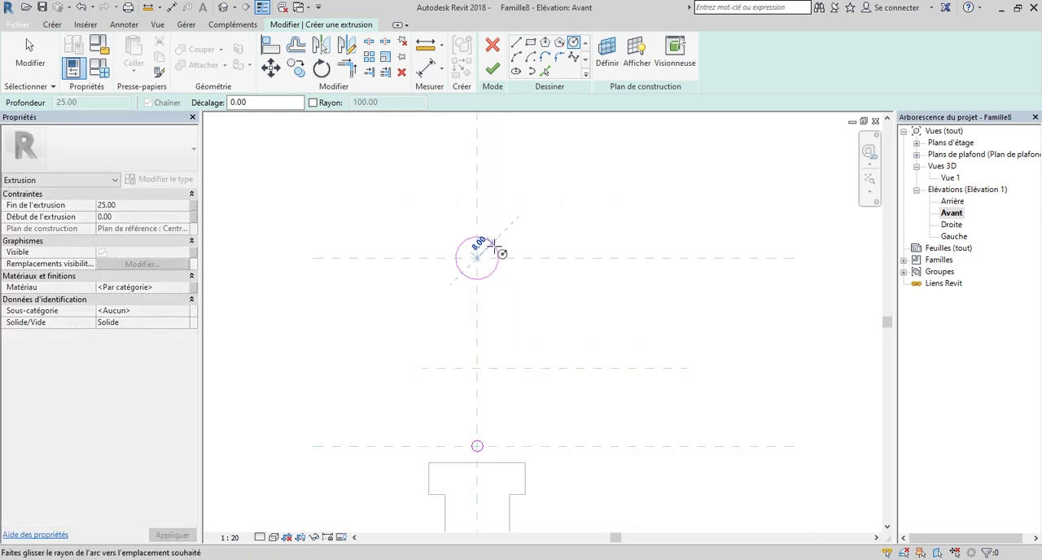
type("2")
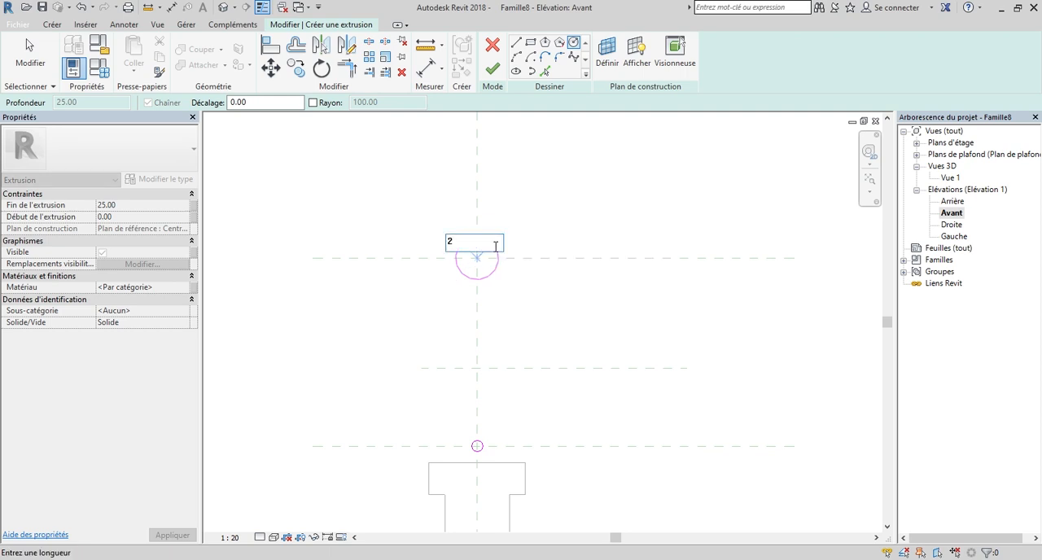
key("Return")
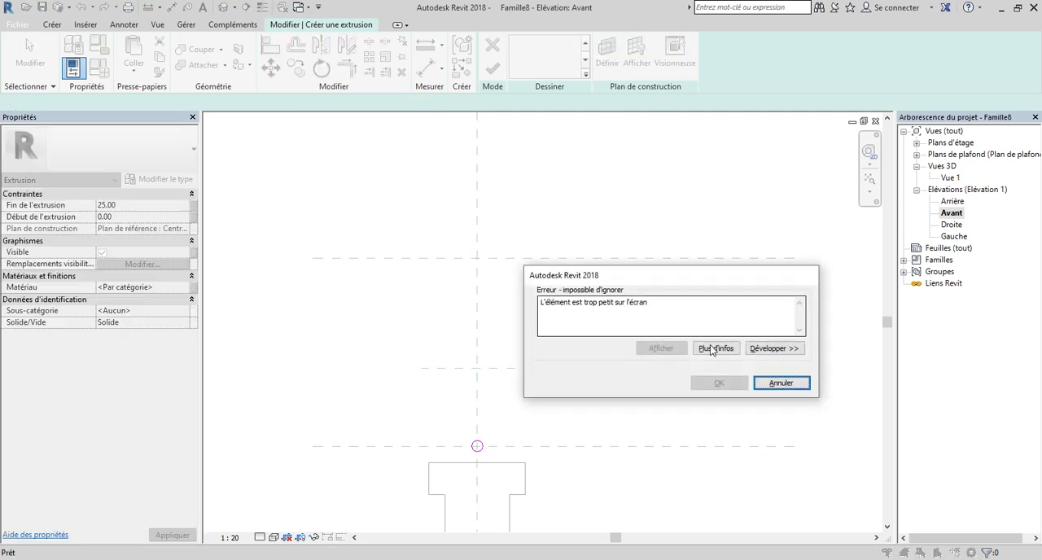
left_click(771, 385)
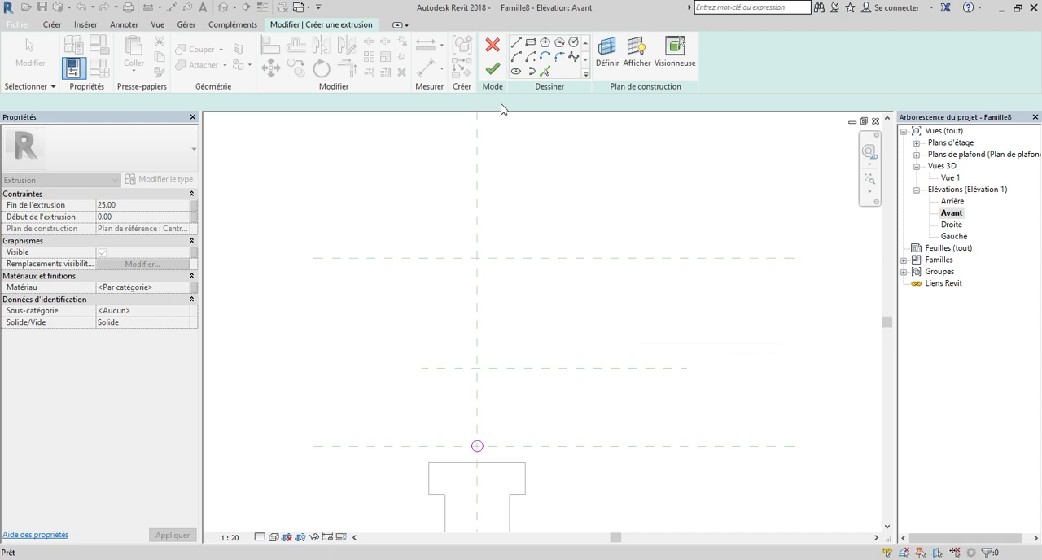
left_click(477, 258)
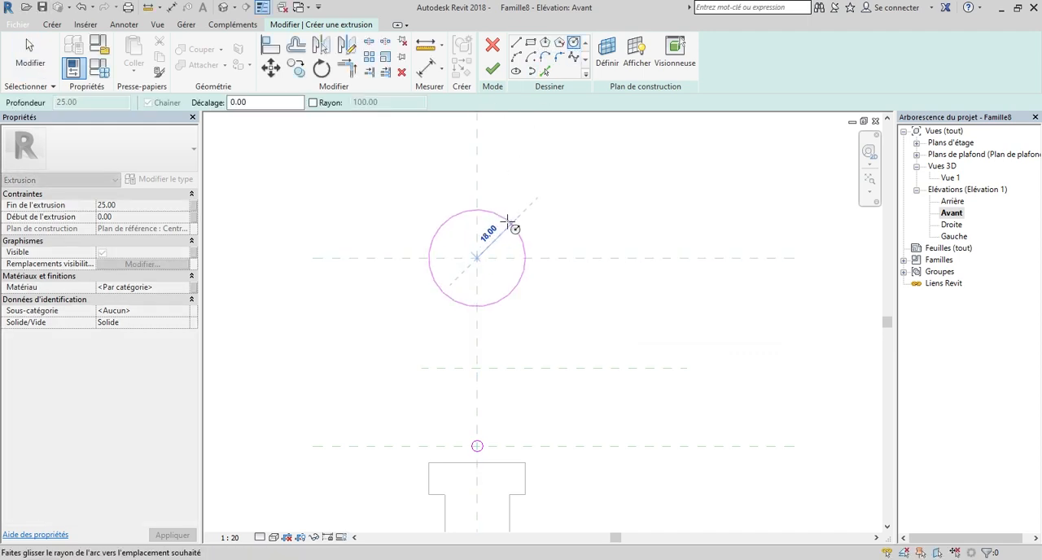
key("Return")
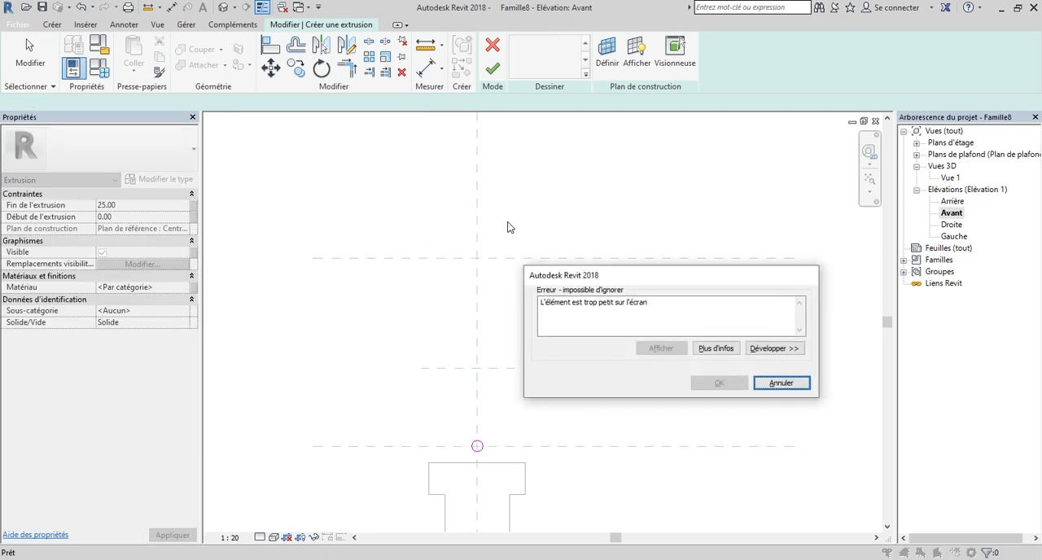
left_click(797, 388)
scroll(453, 434, "up", 5)
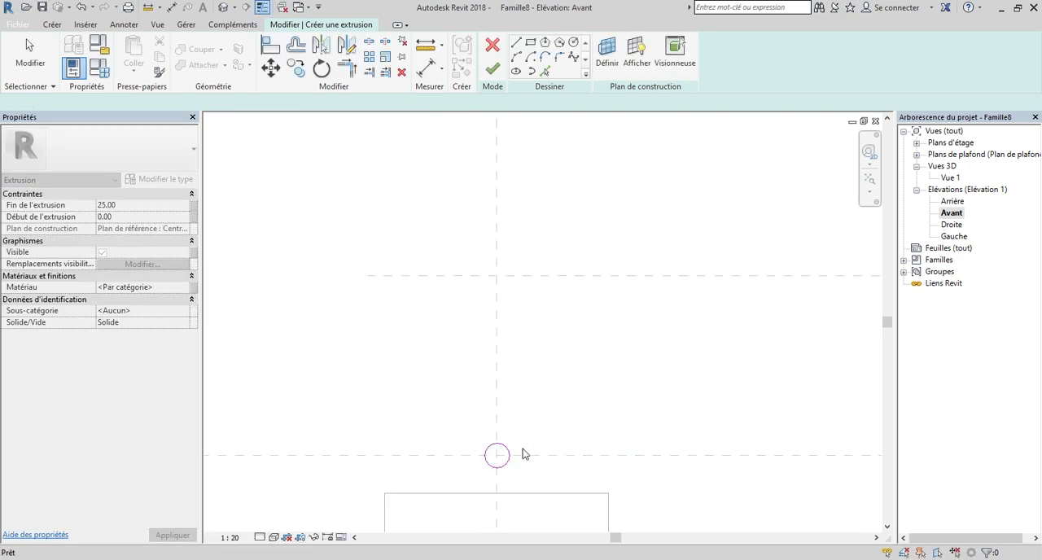
key("Escape")
Copy the lower circle by its centre to the crossing of the centre plane and upper rail plane, and finish the extrusion.
left_click(478, 481)
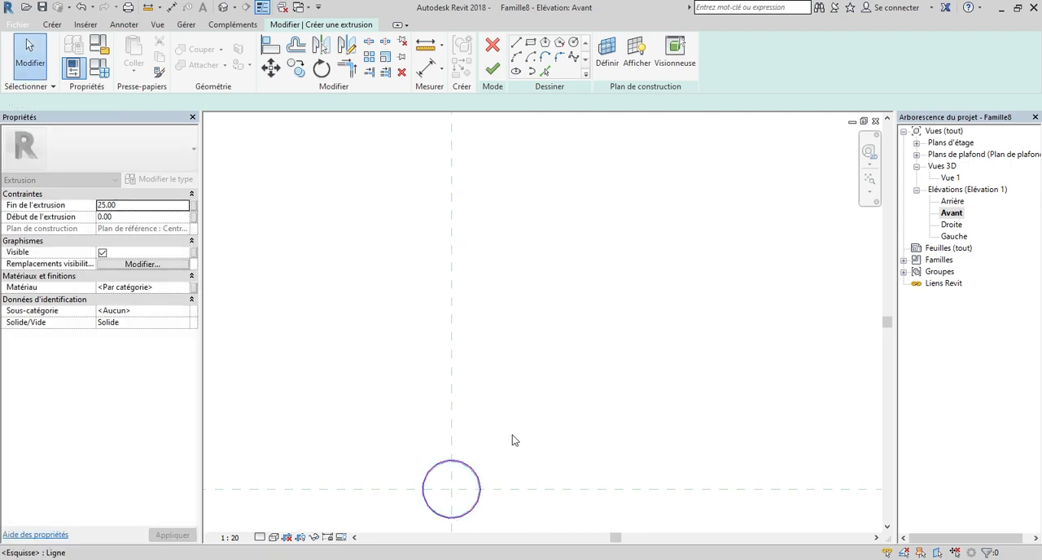
scroll(528, 394, "down", 1)
scroll(480, 456, "up", 2)
middle_click_drag(502, 408, 513, 391)
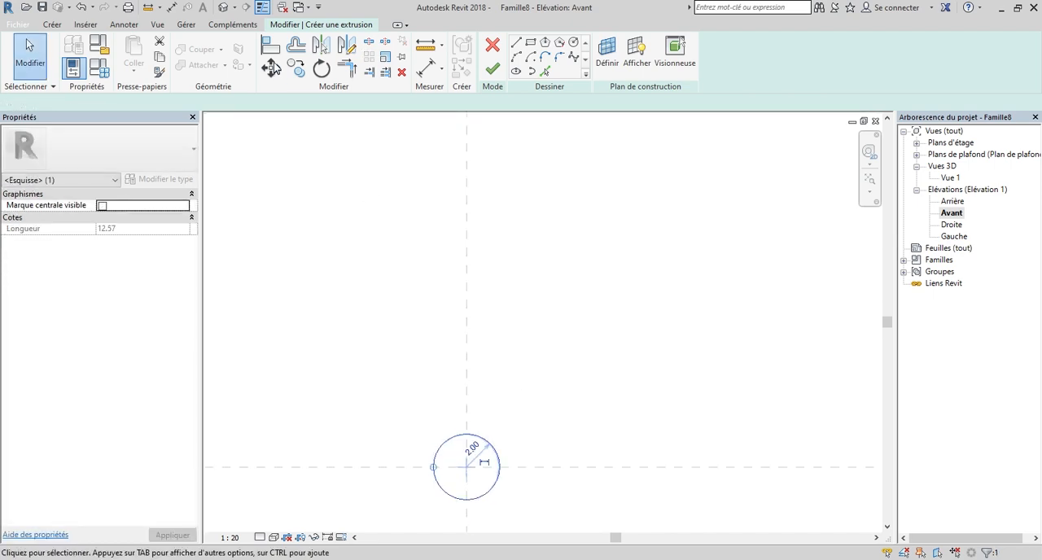
left_click(293, 65)
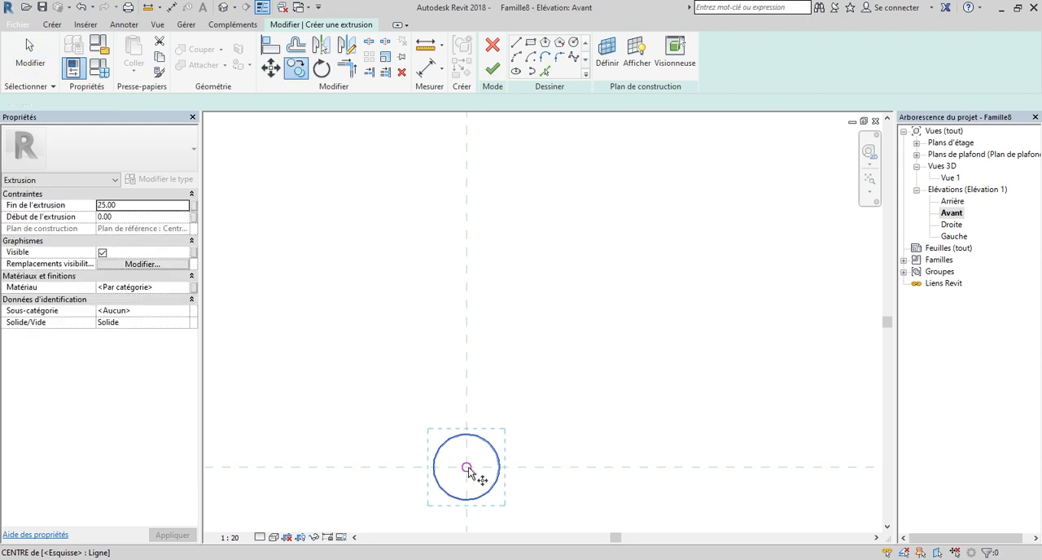
left_click(467, 467)
scroll(468, 468, "down", 2)
scroll(468, 468, "down", 1)
scroll(468, 468, "down", 2)
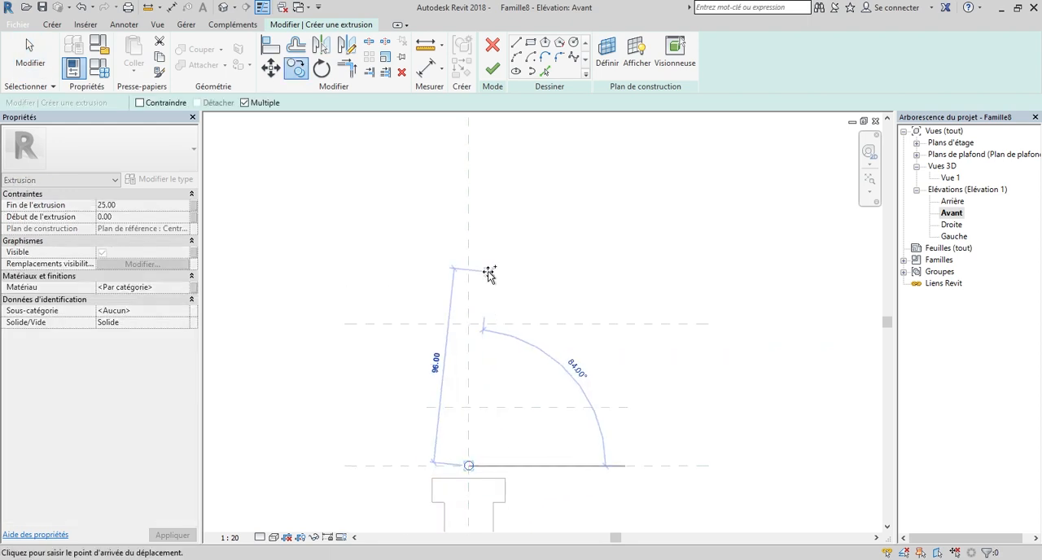
scroll(489, 273, "down", 1)
scroll(499, 259, "down", 3)
scroll(505, 245, "up", 2)
scroll(458, 344, "up", 3)
scroll(435, 353, "up", 3)
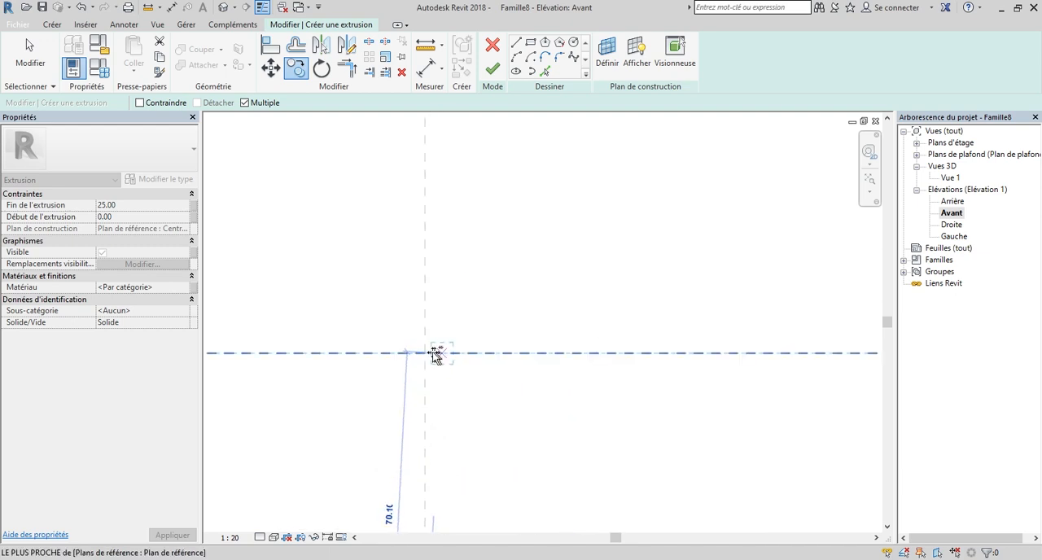
scroll(424, 356, "down", 4)
scroll(505, 277, "down", 2)
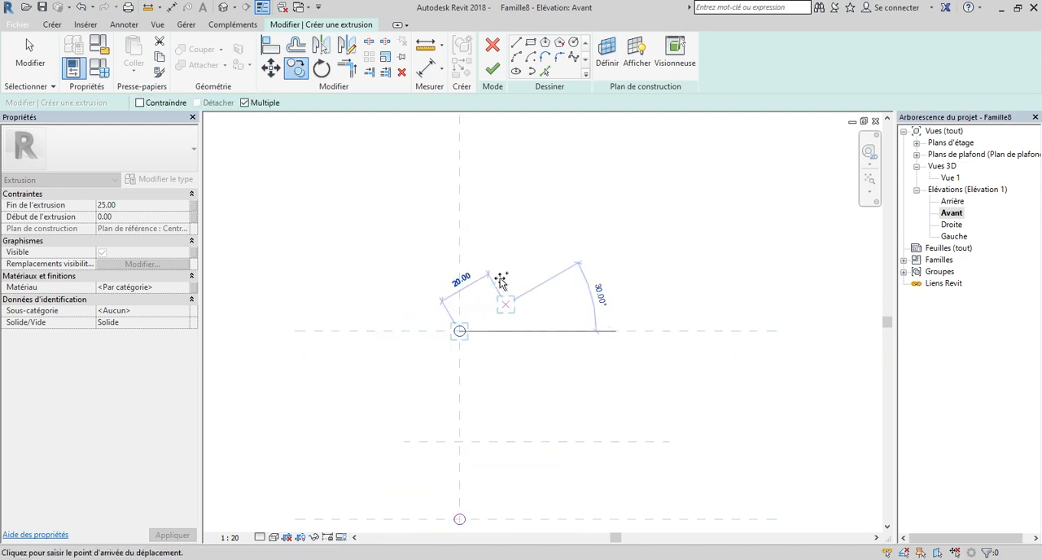
left_click(470, 312)
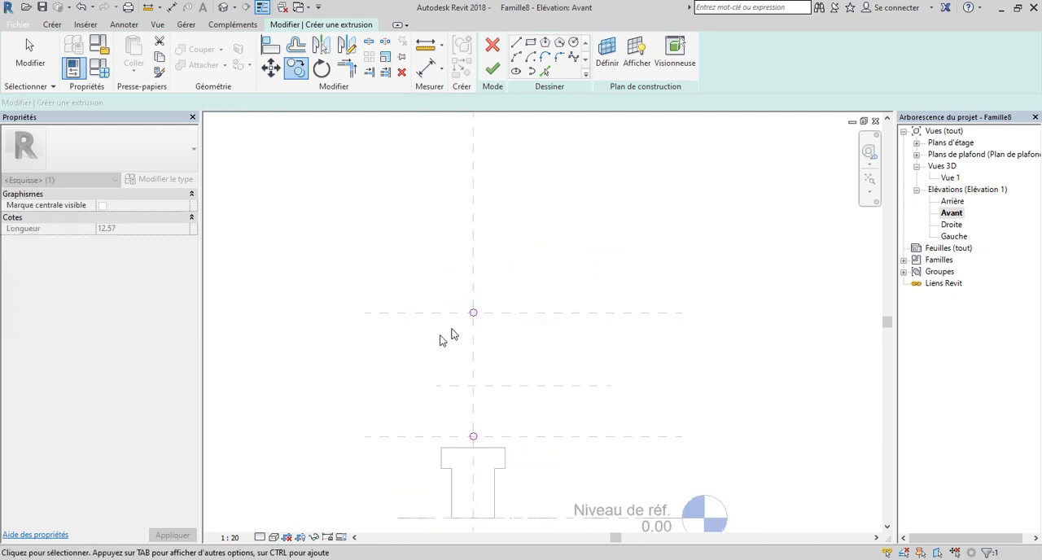
key("Escape")
scroll(441, 335, "down", 3)
left_click(492, 72)
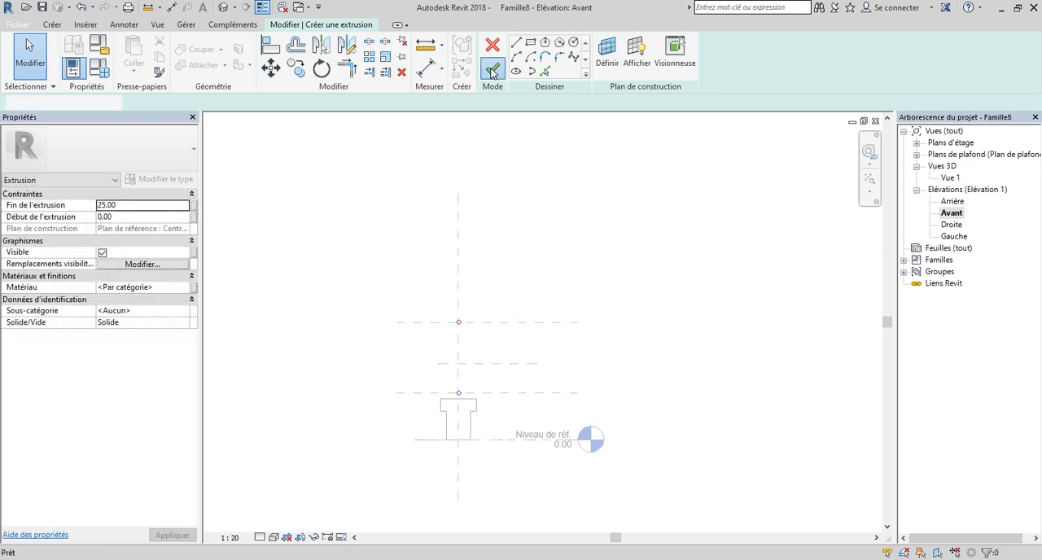
In the Droite elevation, stretch the rail extrusion's right end to the vertical reference plane at the right pillar's inner edge.
double_click(954, 236)
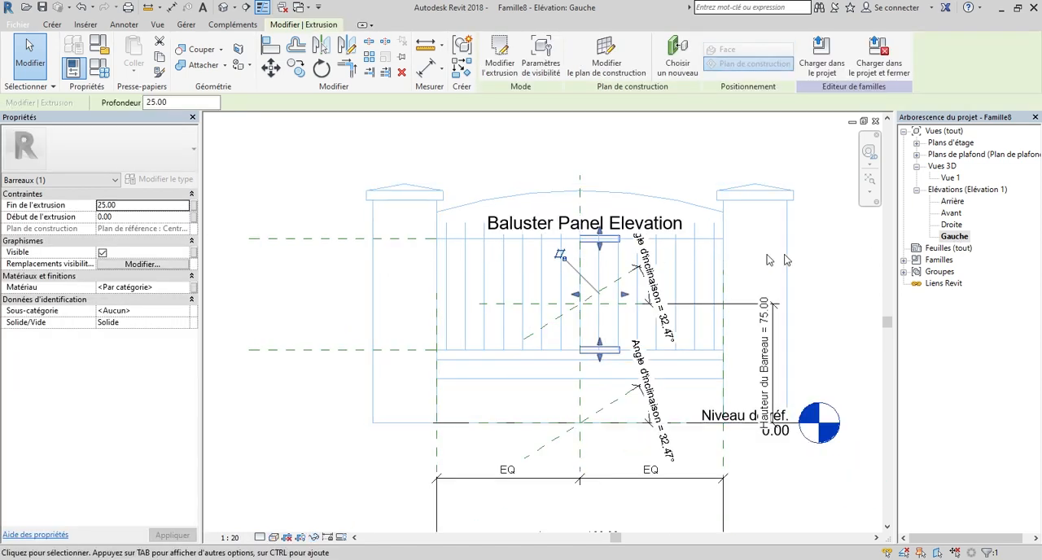
double_click(951, 225)
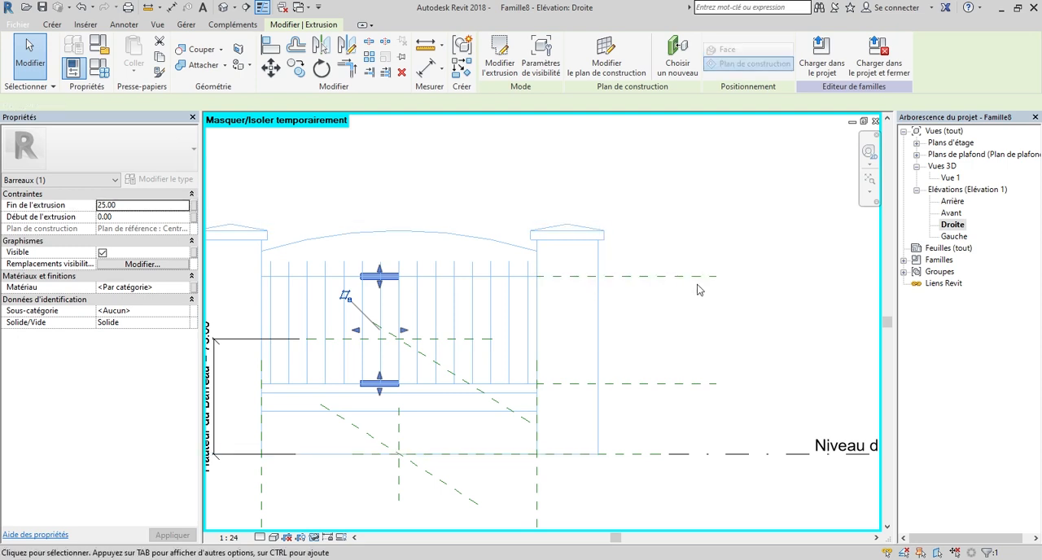
scroll(352, 274, "up", 1)
scroll(393, 291, "up", 1)
scroll(487, 257, "down", 1)
left_click_drag(442, 344, 618, 341)
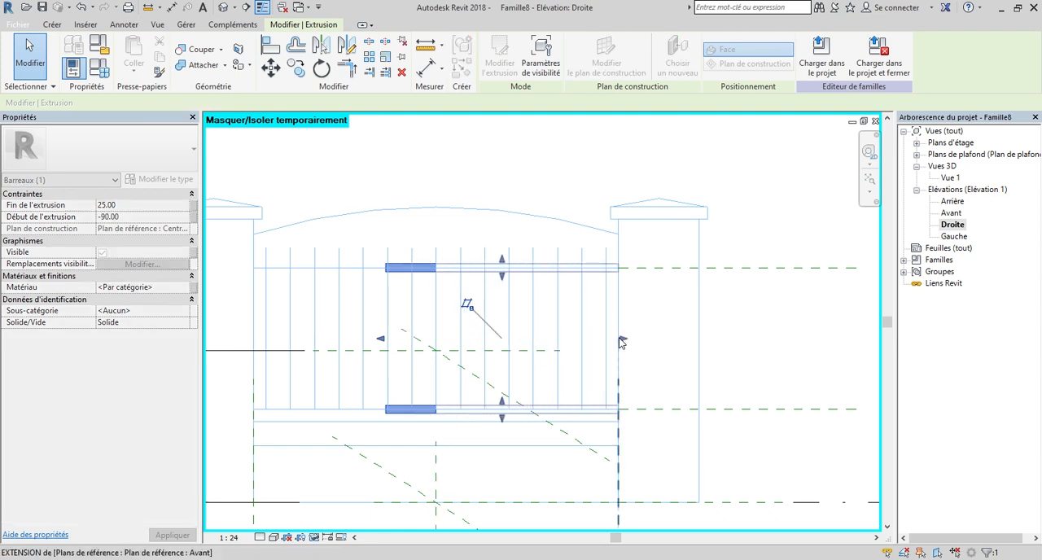
Stretch the rail extrusion's left end to the vertical reference plane at the left pillar's inner edge.
scroll(787, 419, "down", 1)
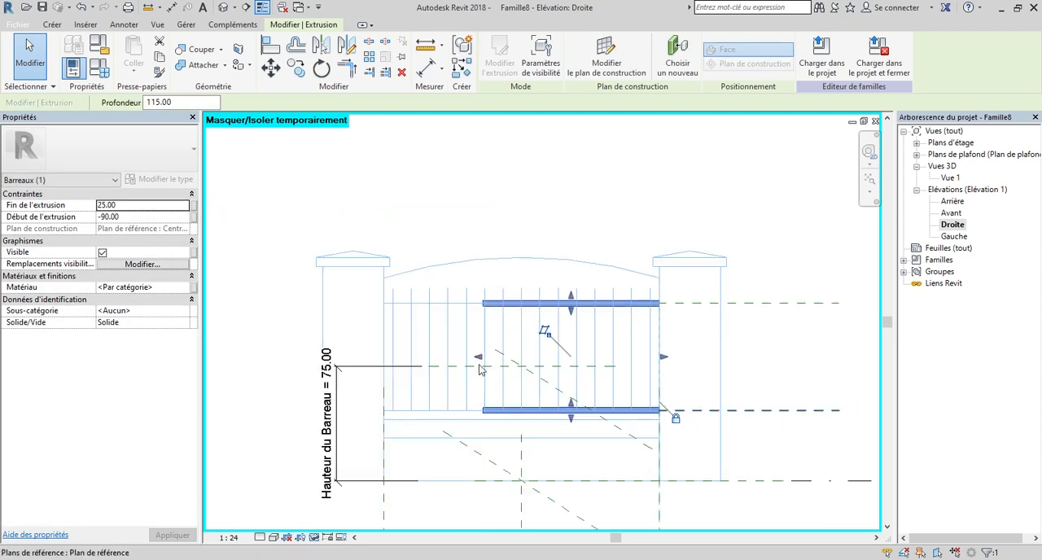
left_click_drag(478, 362, 383, 363)
scroll(384, 363, "up", 3)
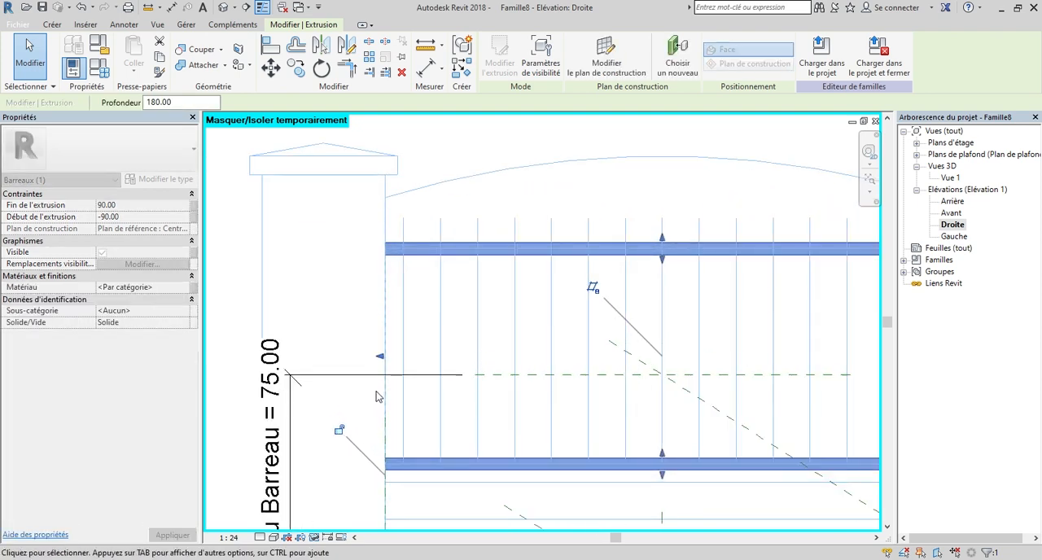
scroll(339, 433, "down", 5)
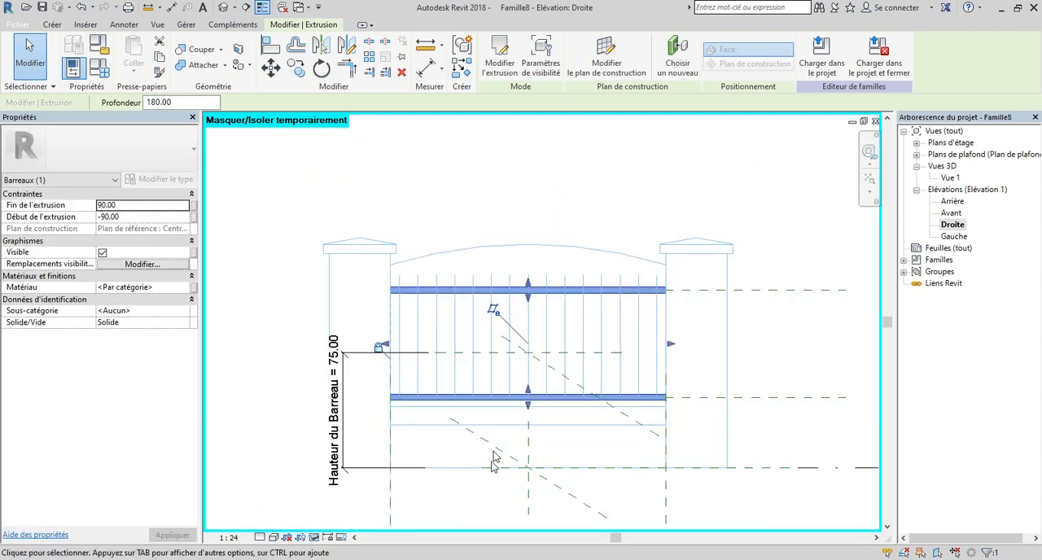
left_click(554, 220)
Examine the two rails against the wall top and the reference planes in the Droite and Avant elevations, ending in Droite.
scroll(515, 372, "up", 3)
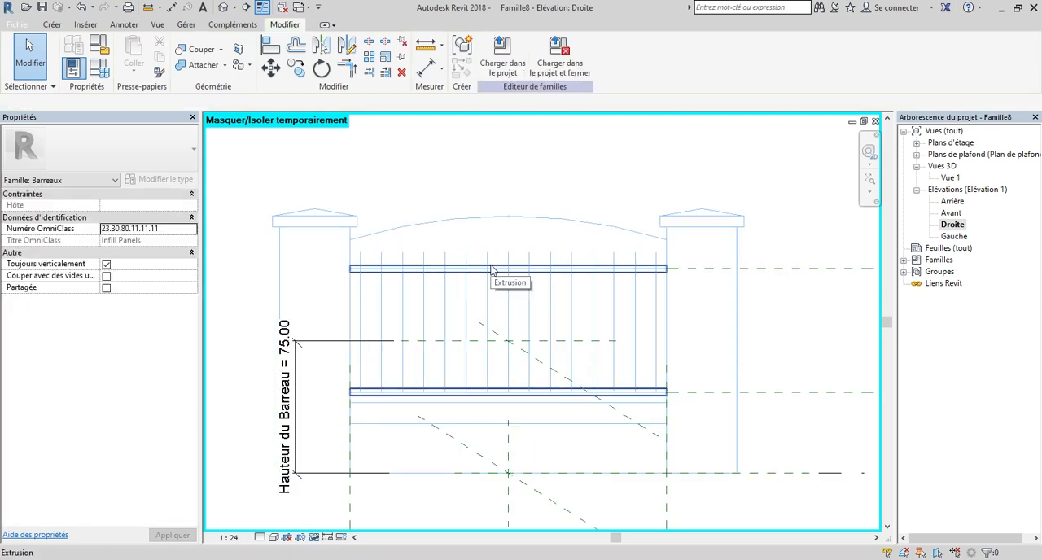
scroll(405, 367, "up", 2)
scroll(451, 350, "down", 1)
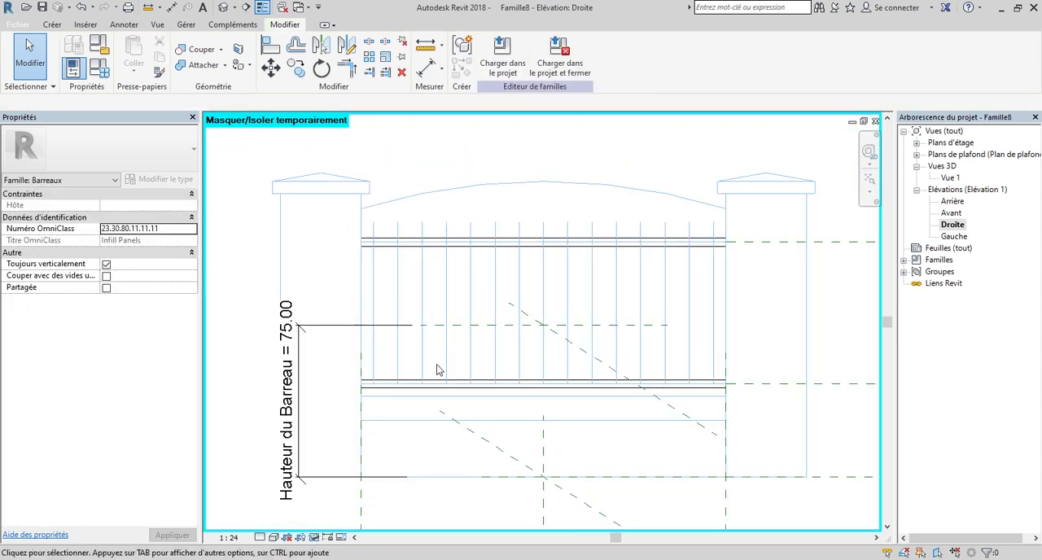
scroll(383, 396, "up", 3)
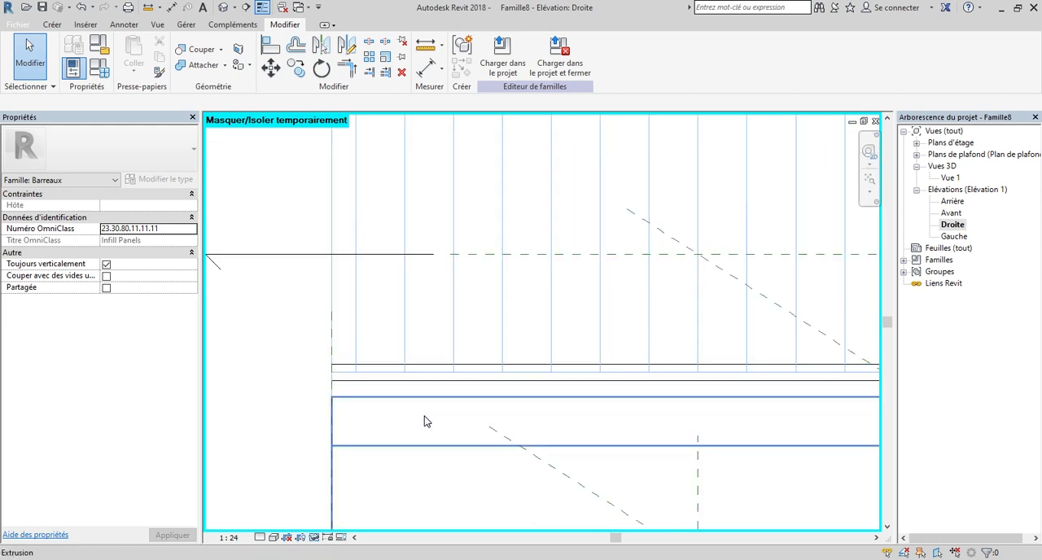
scroll(426, 420, "down", 1)
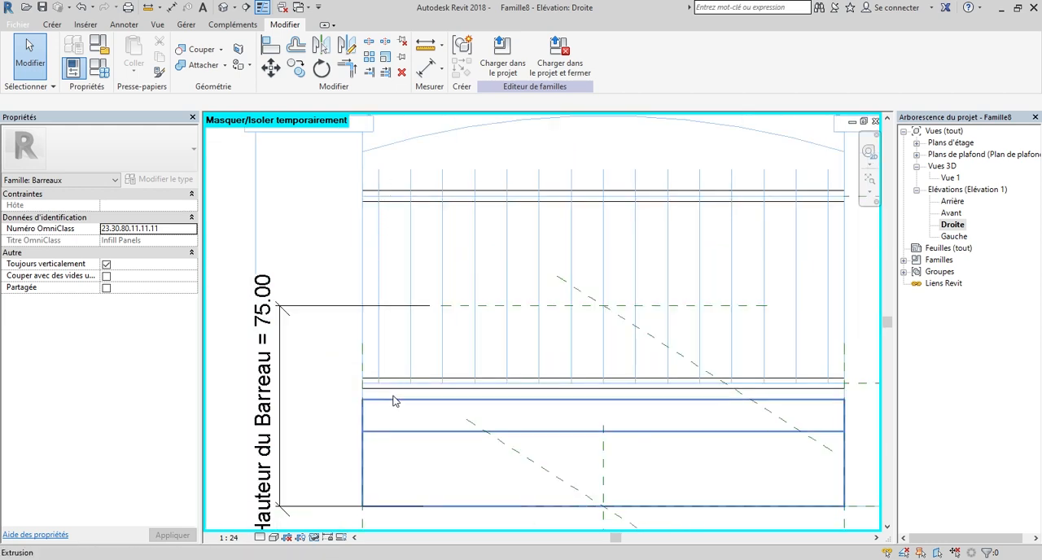
scroll(396, 399, "down", 1)
scroll(418, 397, "up", 3)
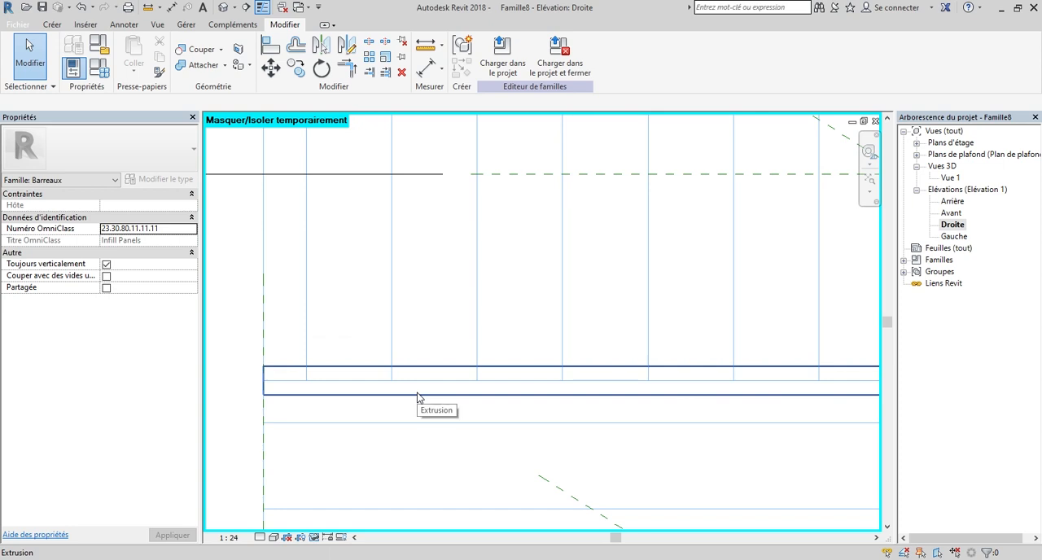
left_click(418, 397)
scroll(419, 397, "down", 2)
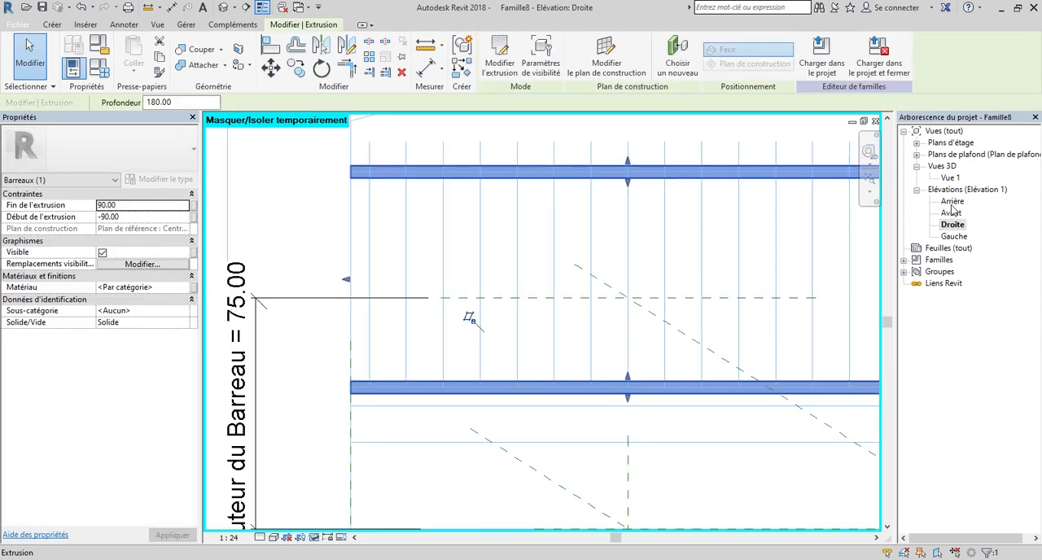
double_click(951, 212)
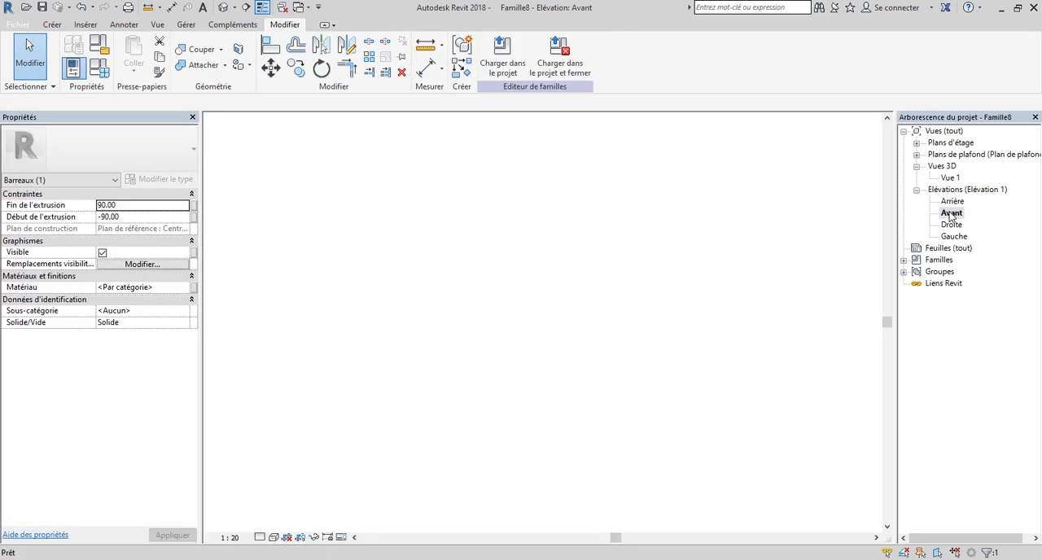
scroll(439, 363, "up", 10)
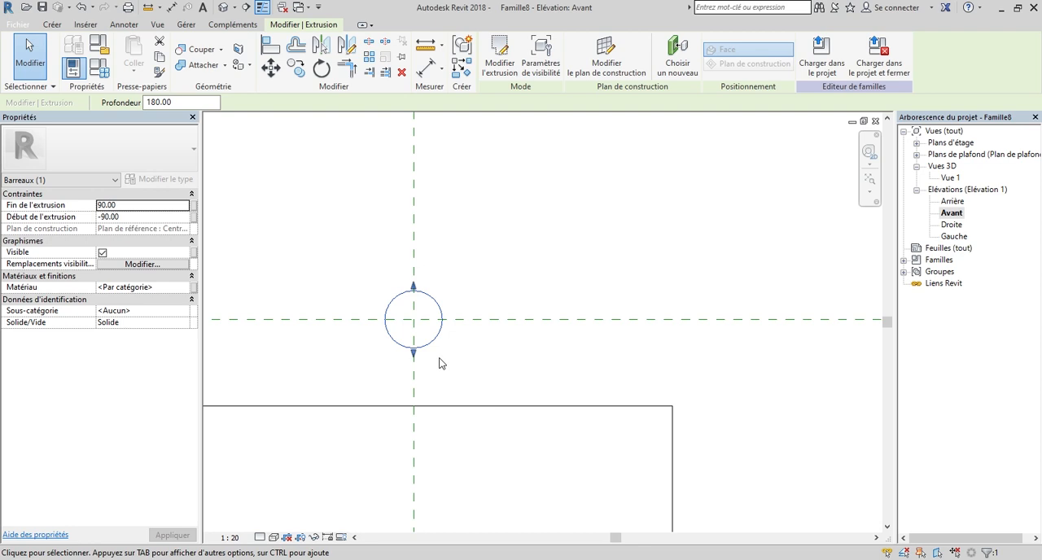
scroll(451, 334, "down", 6)
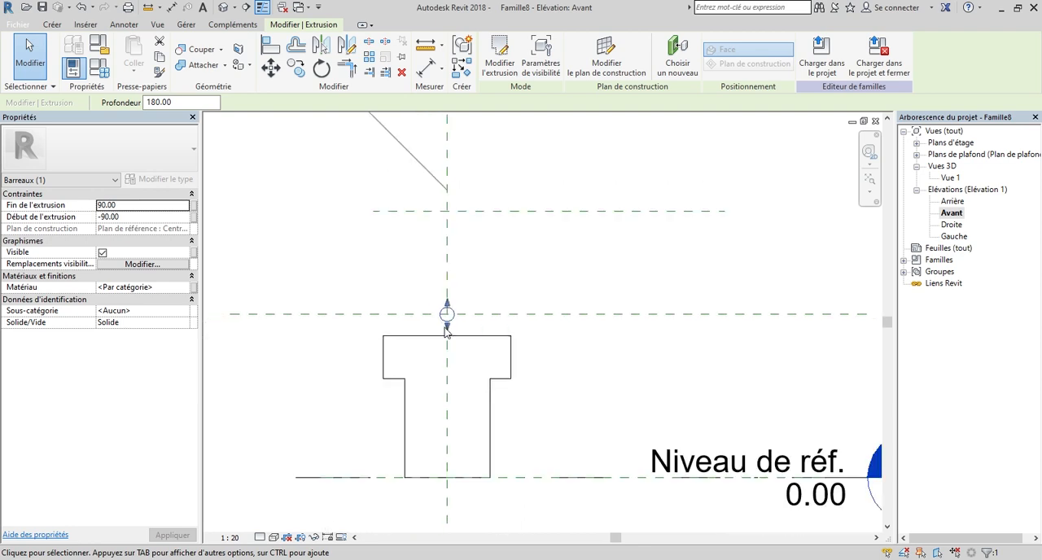
double_click(951, 225)
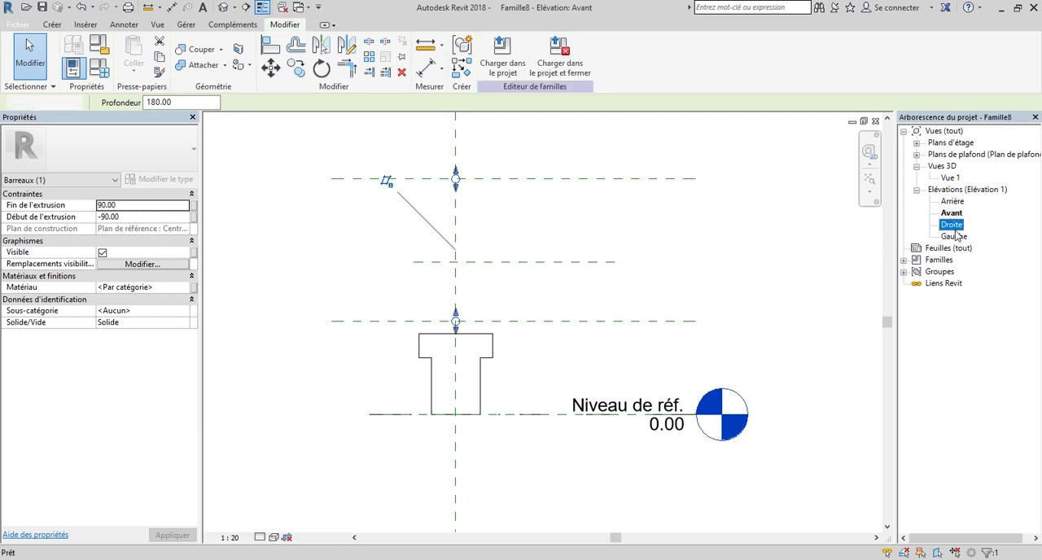
scroll(593, 358, "down", 5)
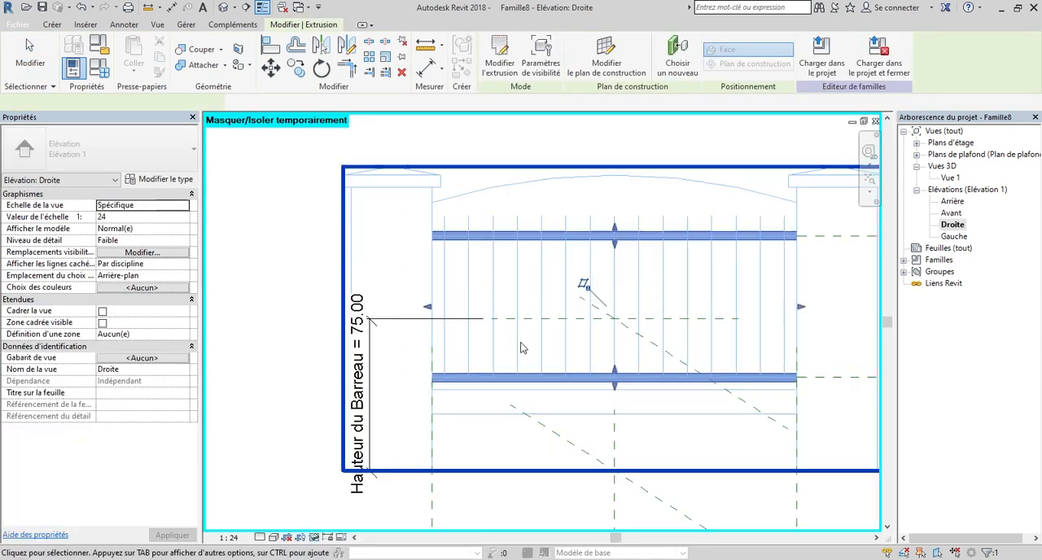
key("Escape")
Examine the vertical bars of the imported sketch in the Droite elevation, where they cross the two rails near the left pillar.
scroll(615, 361, "up", 2)
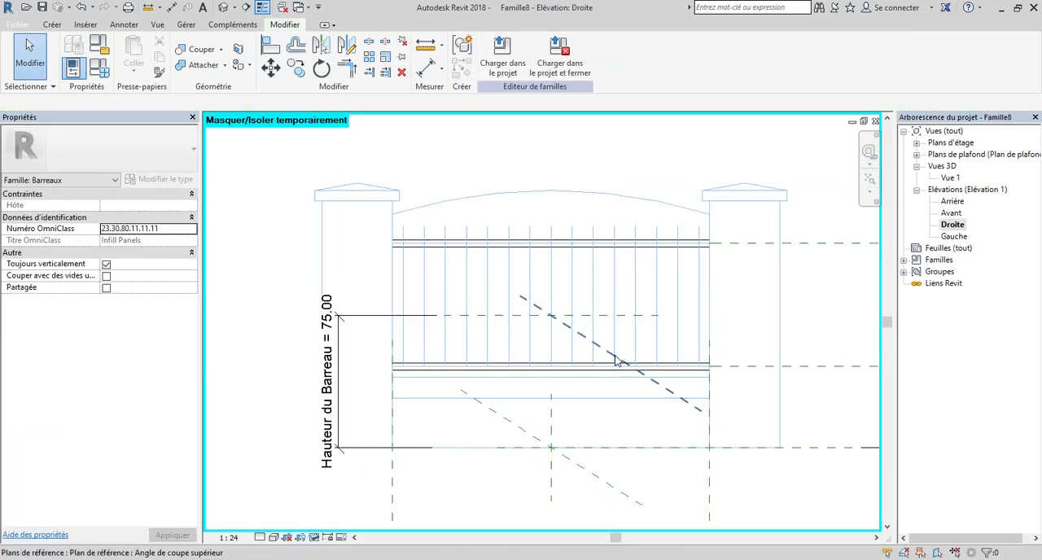
scroll(438, 372, "up", 2)
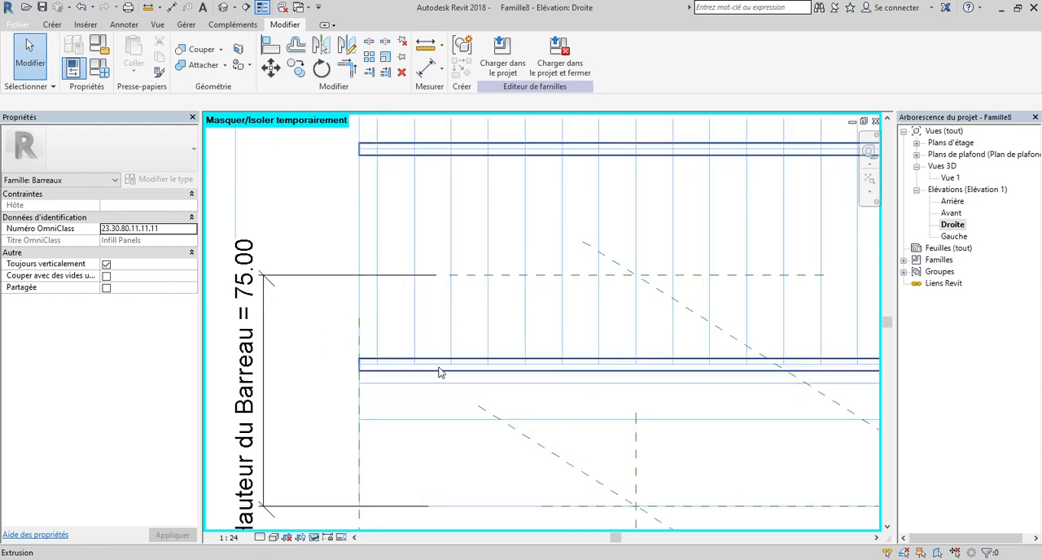
scroll(438, 372, "down", 2)
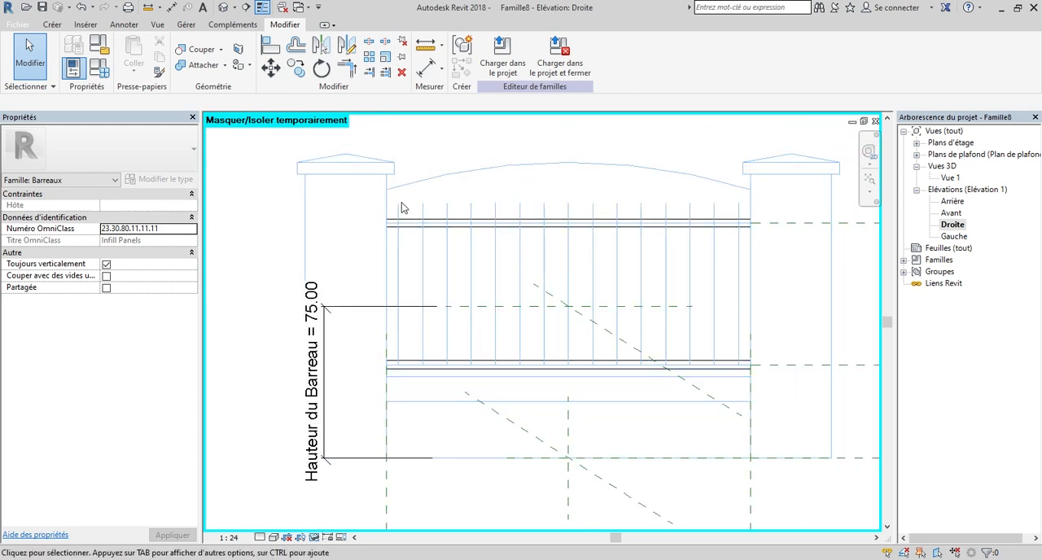
scroll(399, 206, "up", 2)
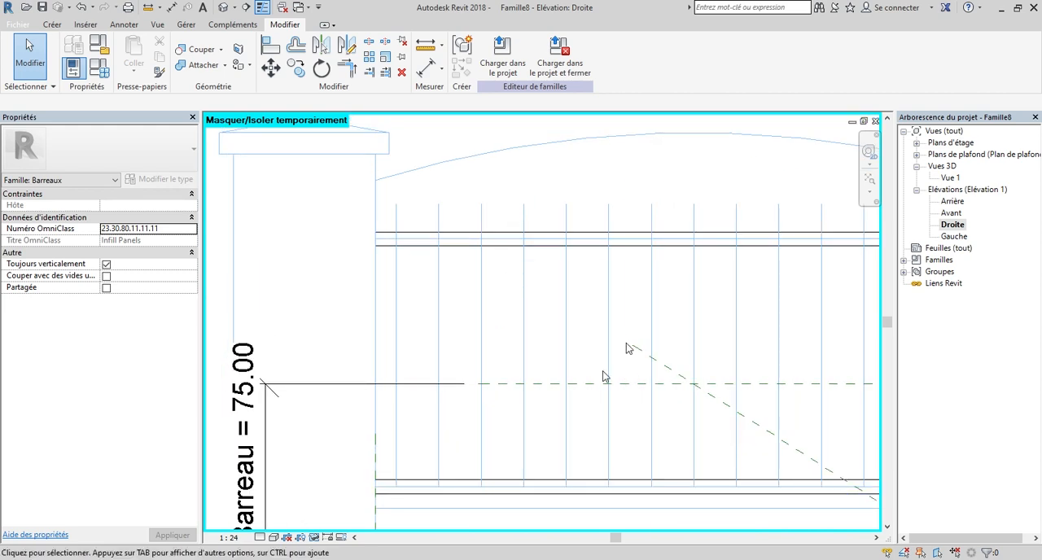
scroll(688, 262, "down", 1)
scroll(516, 310, "down", 1)
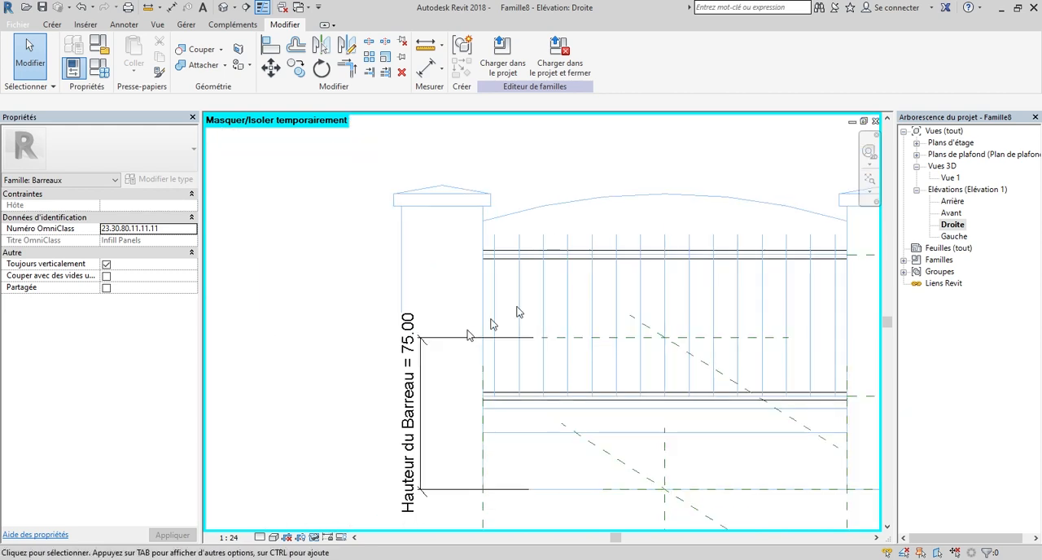
scroll(482, 279, "up", 2)
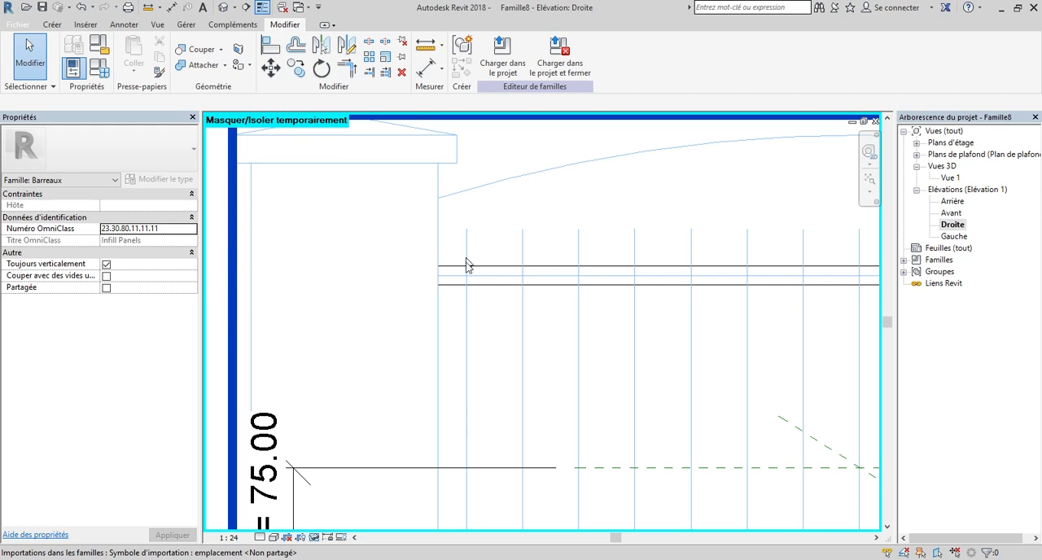
scroll(473, 414, "down", 2)
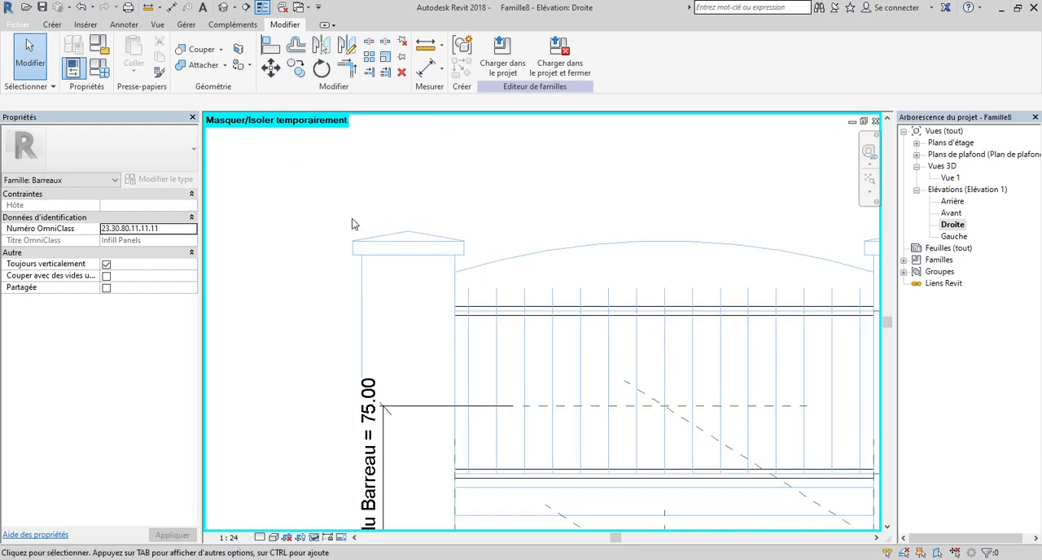
scroll(488, 395, "up", 1)
scroll(412, 328, "down", 2)
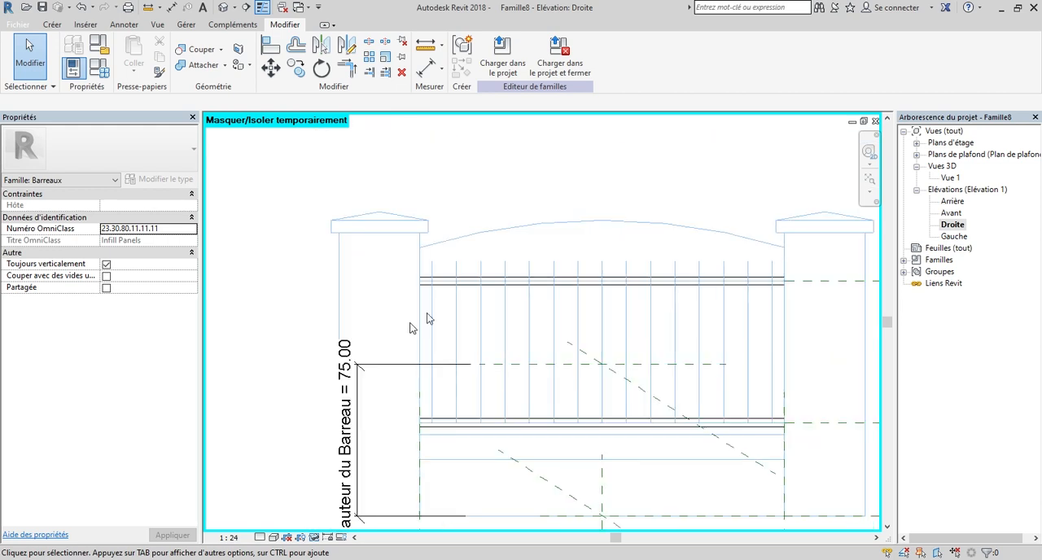
scroll(582, 295, "down", 1)
scroll(589, 365, "down", 1)
scroll(588, 365, "up", 2)
scroll(448, 379, "up", 2)
scroll(444, 386, "down", 3)
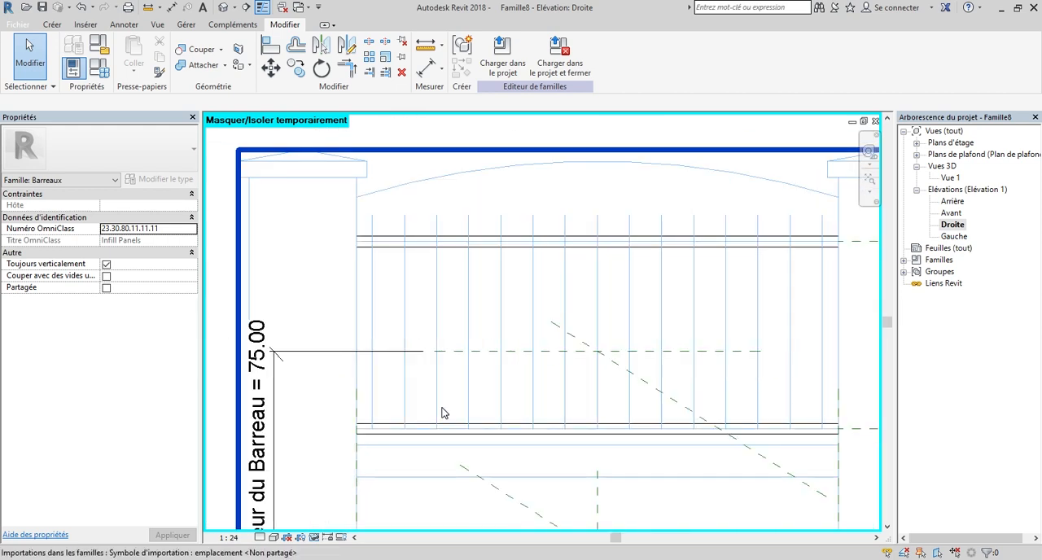
Start a revolution and sketch a vertical profile line about 78 long along the leftmost bar, from the lower rail's upper edge to the bar's top end.
left_click(52, 25)
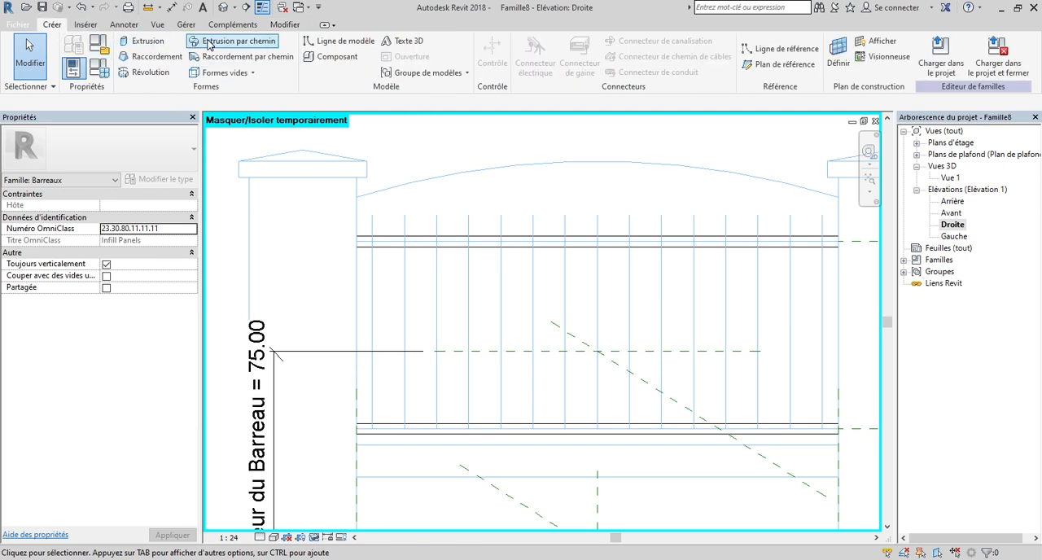
left_click(152, 73)
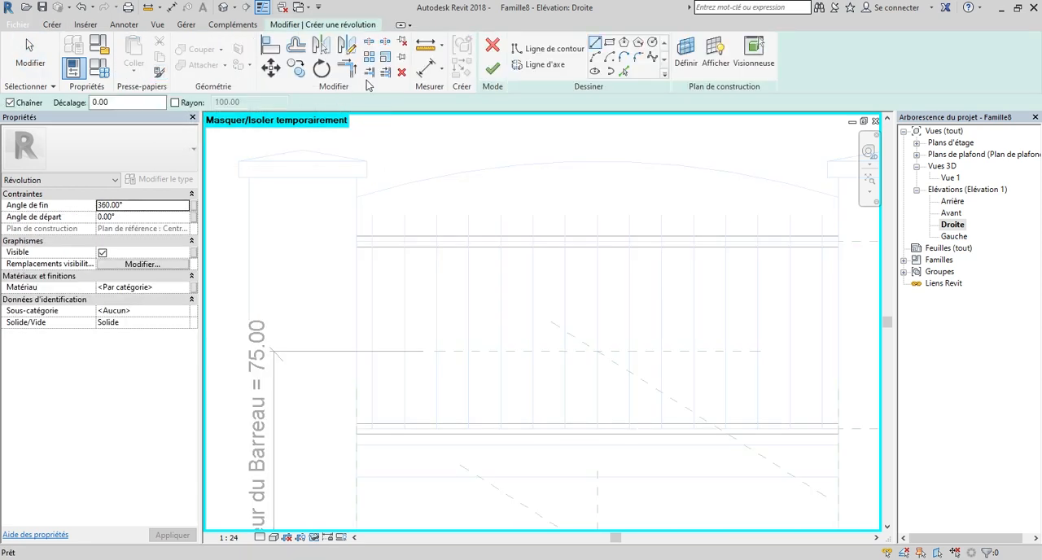
scroll(598, 220, "down", 2)
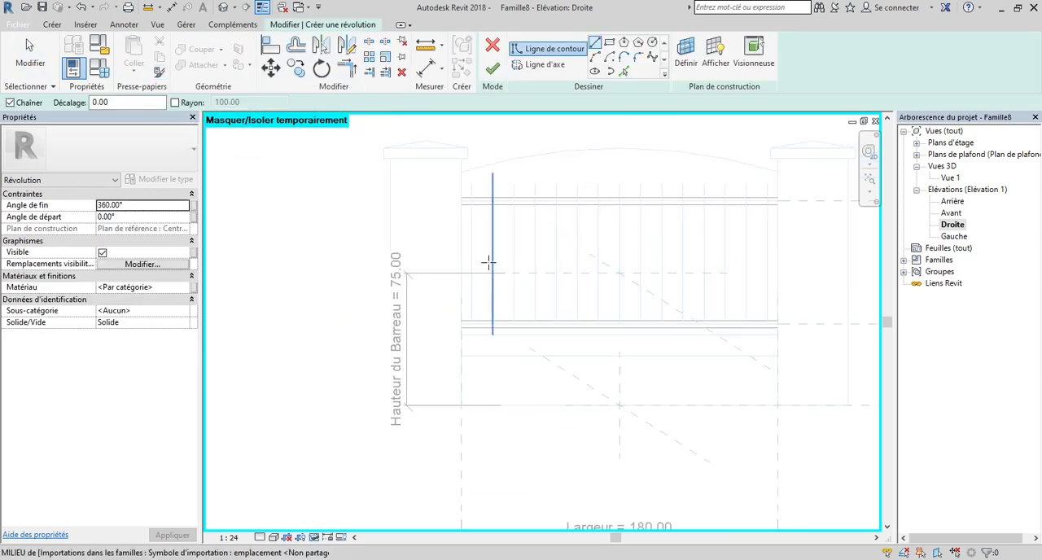
scroll(545, 304, "up", 2)
scroll(472, 345, "up", 3)
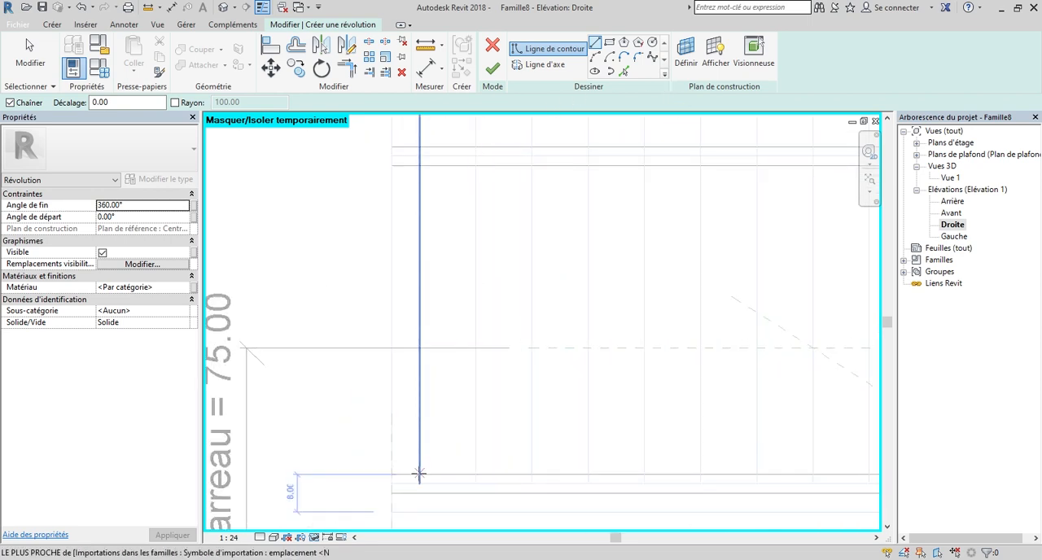
scroll(421, 451, "down", 1)
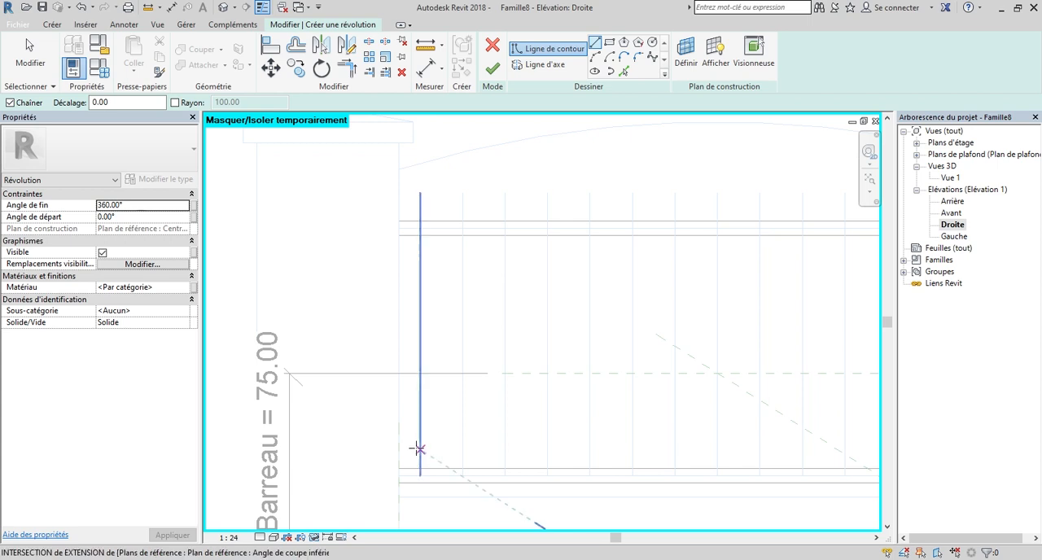
scroll(418, 464, "up", 2)
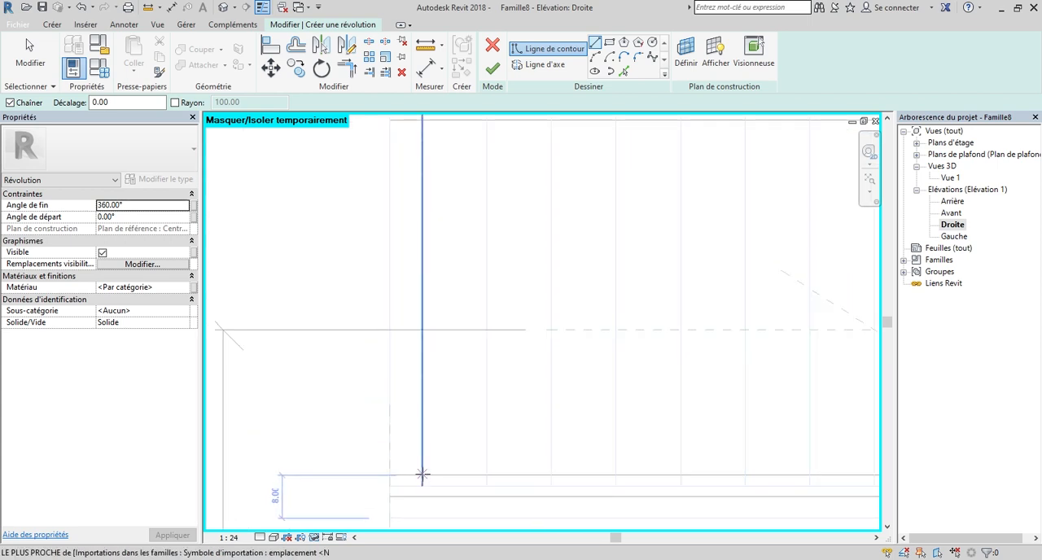
left_click(421, 475)
scroll(444, 371, "down", 2)
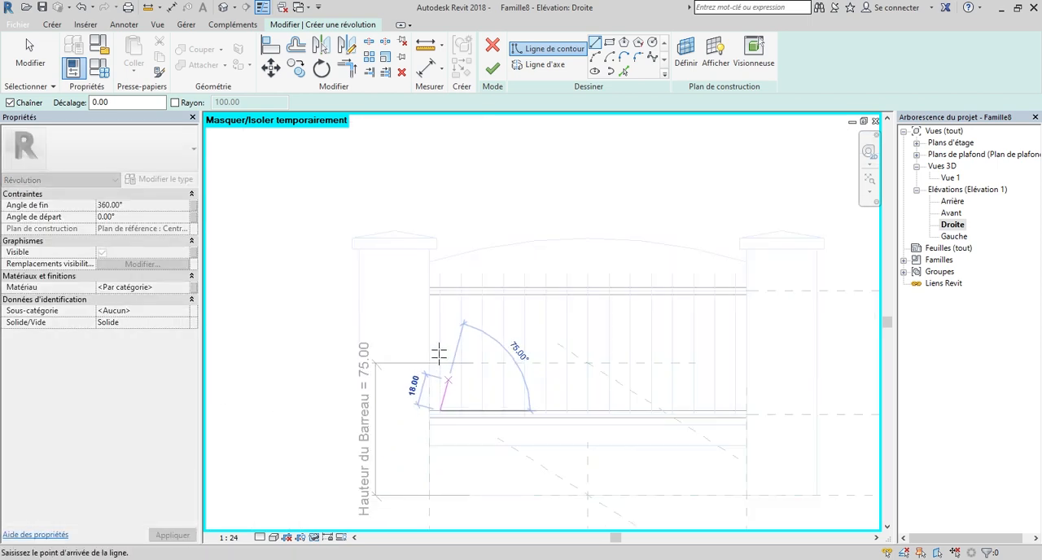
scroll(442, 303, "up", 3)
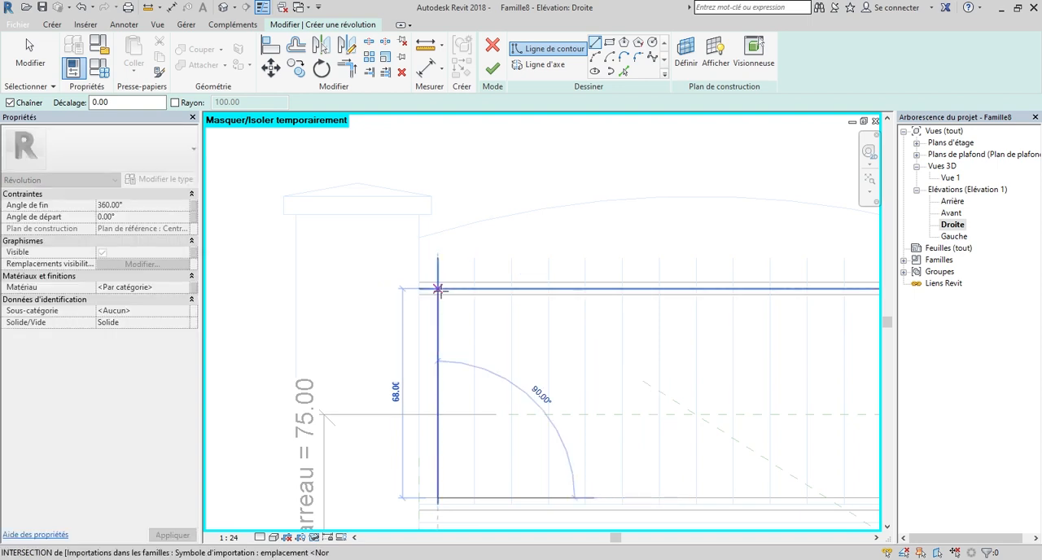
scroll(438, 289, "up", 1)
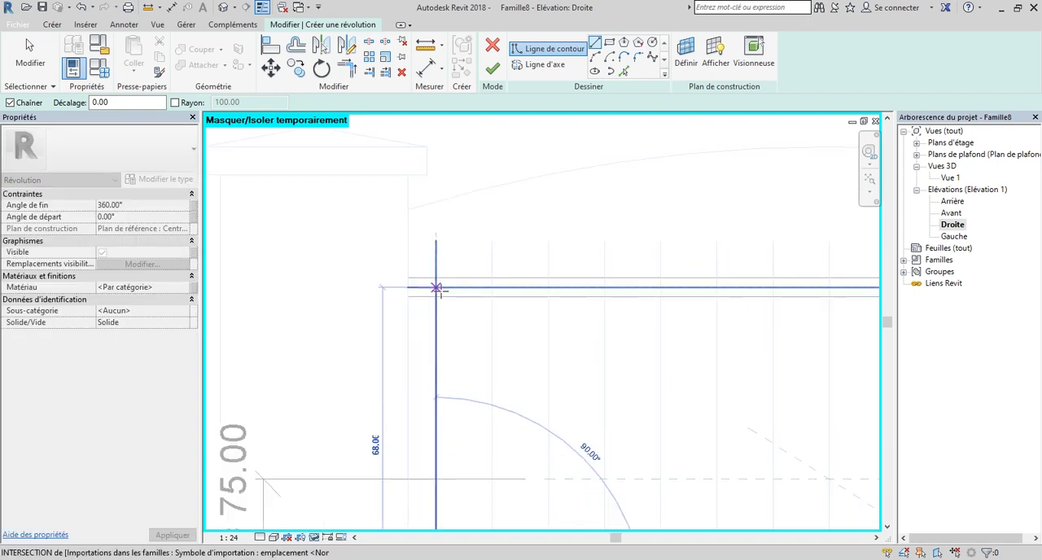
left_click(437, 240)
Continue the revolution profile with a horizontal line of length 2 from the bar's top end towards the left pillar.
scroll(438, 240, "up", 2)
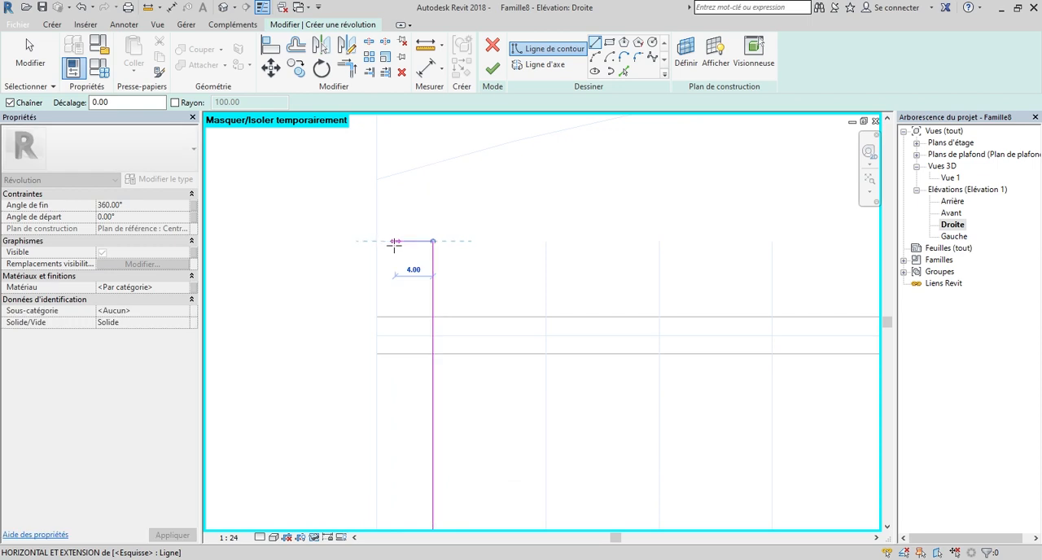
type("2")
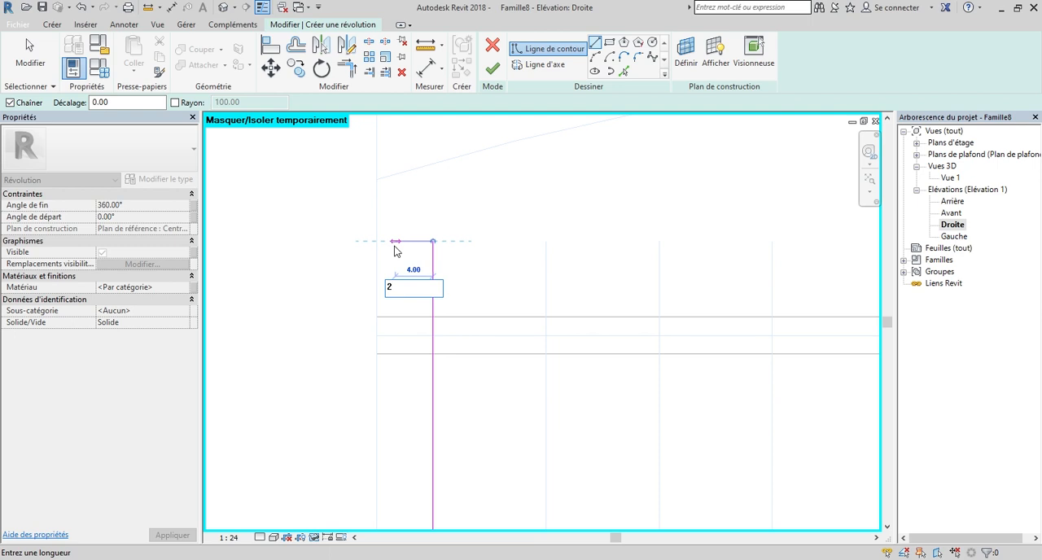
key("Return")
scroll(411, 305, "down", 3)
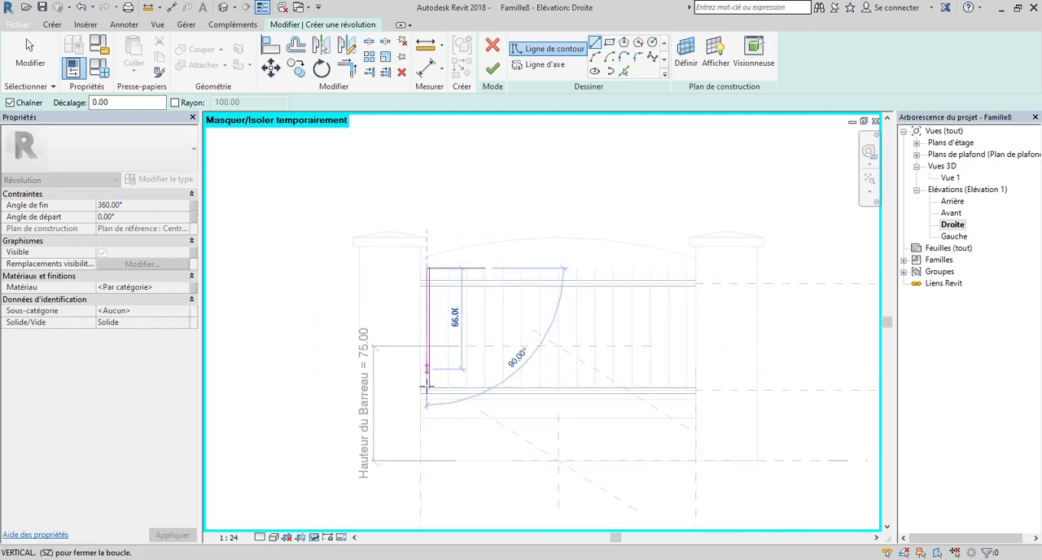
Close the revolution profile with a vertical line down to the lower rail's upper edge and a horizontal line back to its start.
scroll(426, 389, "up", 4)
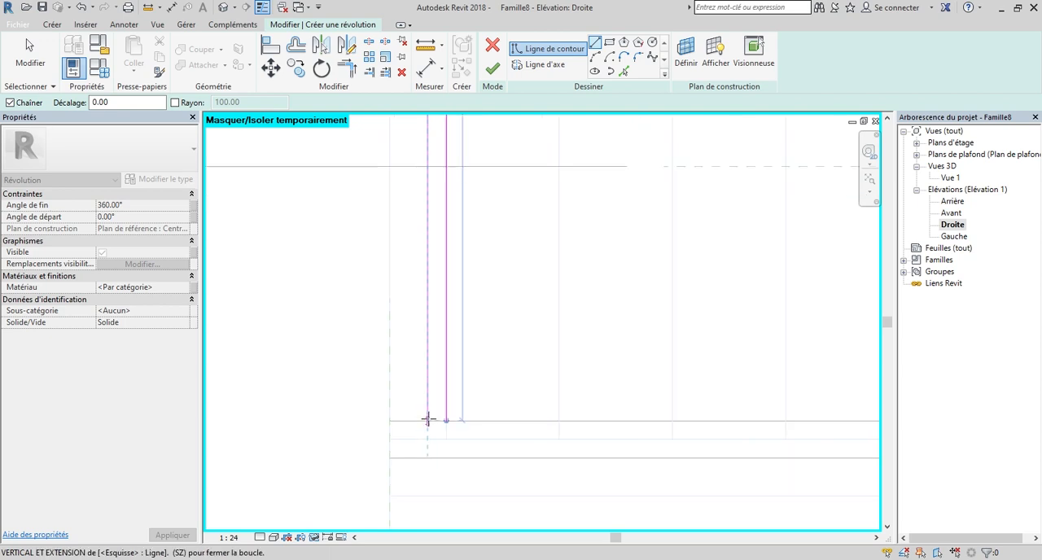
left_click(427, 420)
scroll(435, 422, "up", 4)
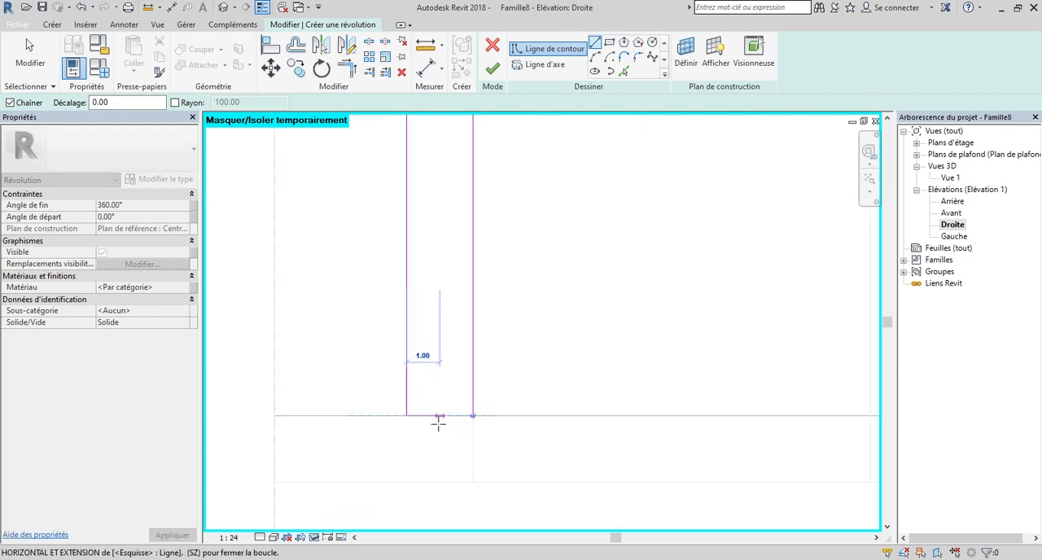
left_click(473, 416)
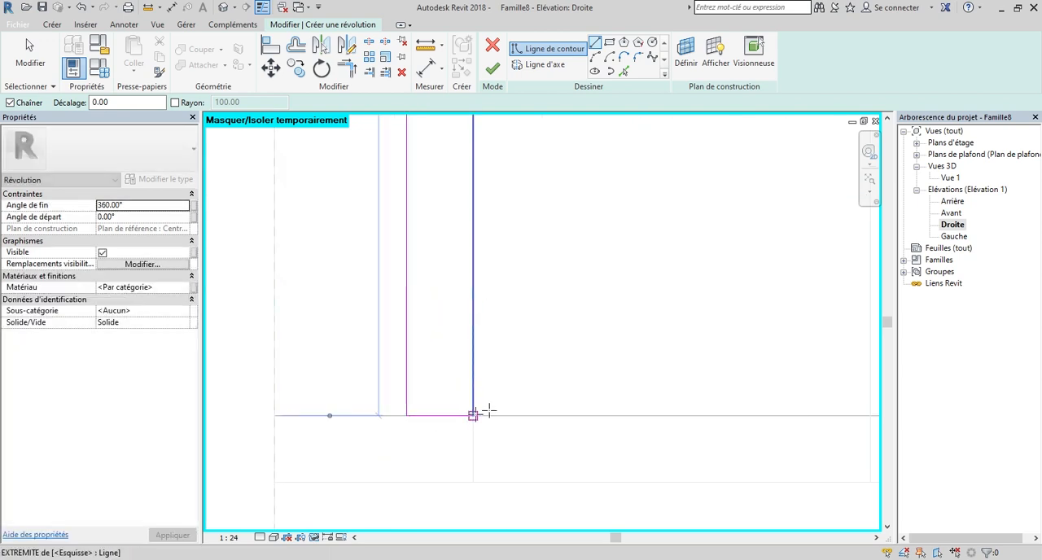
scroll(510, 473, "down", 3)
key("Escape")
scroll(530, 456, "down", 3)
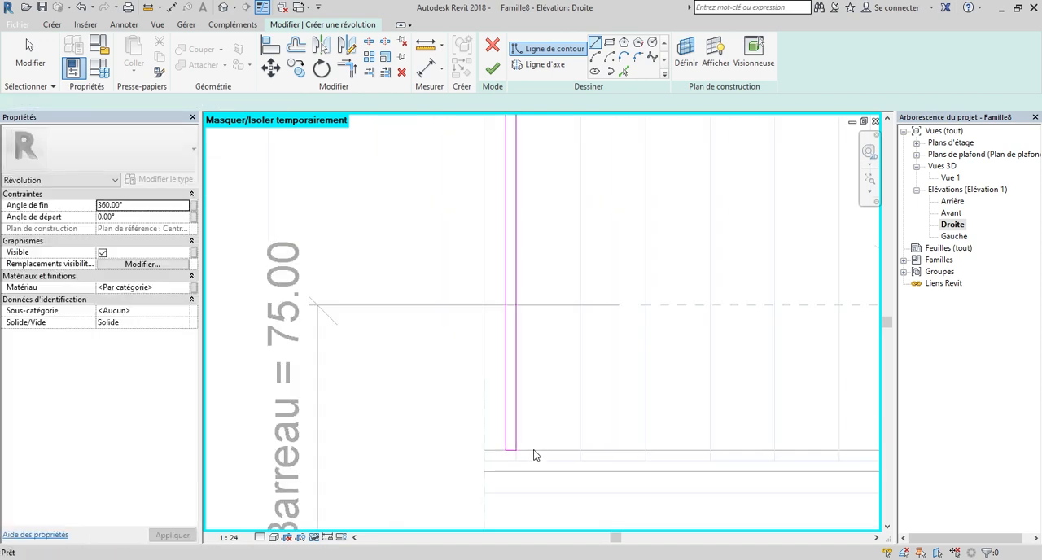
scroll(538, 441, "down", 2)
scroll(552, 236, "up", 2)
scroll(537, 243, "up", 2)
key("Escape")
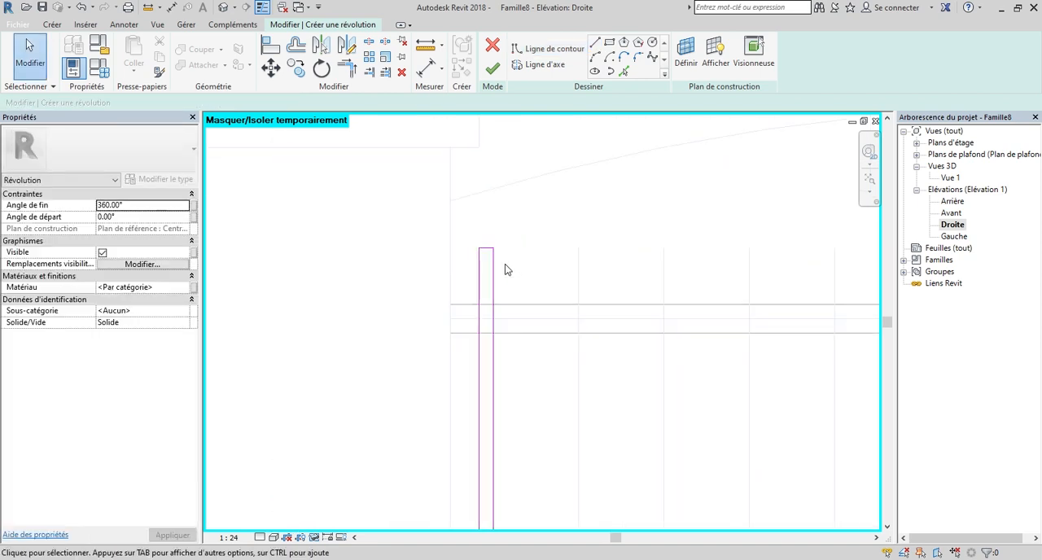
Sketch a circle centred on the profile's top corner, where the vertical line along the imported bar meets the short top edge.
scroll(509, 248, "up", 3)
scroll(458, 254, "up", 1)
scroll(656, 269, "down", 4)
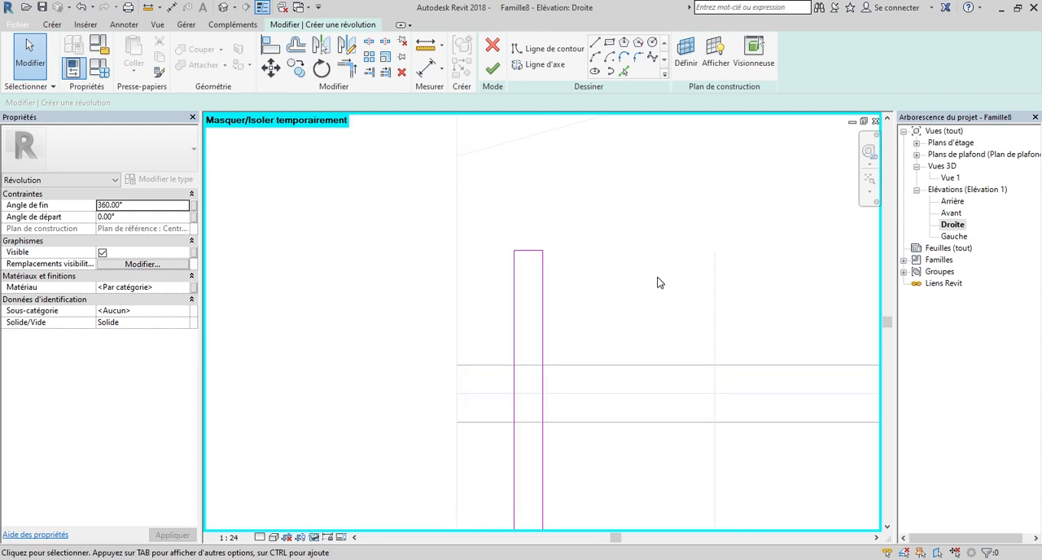
scroll(644, 242, "down", 1)
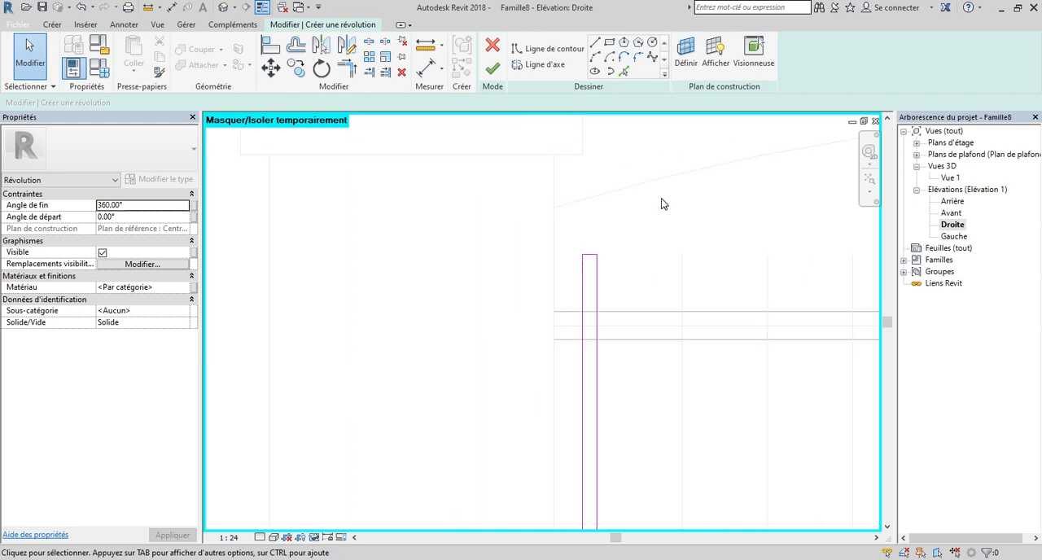
left_click(650, 43)
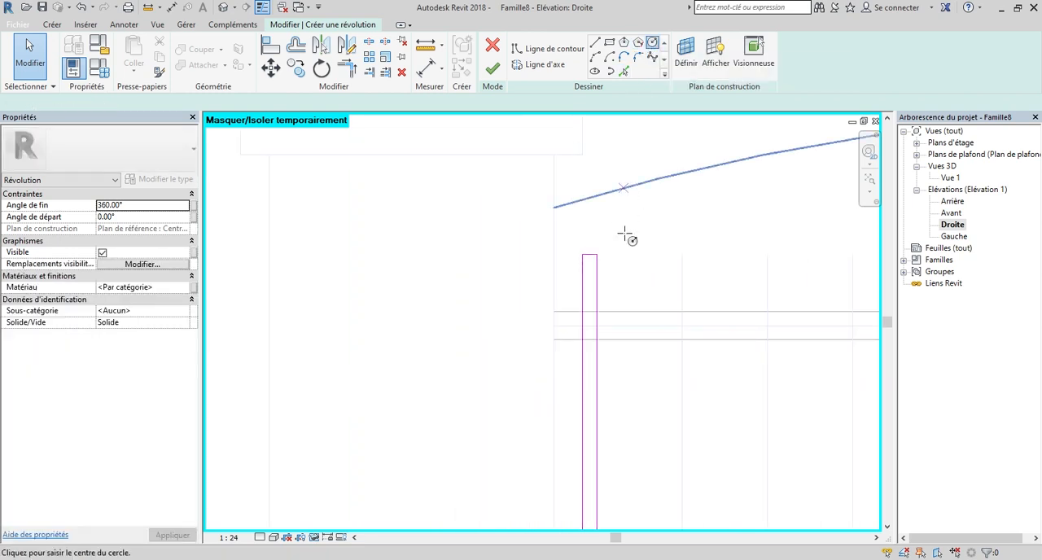
scroll(621, 257, "up", 4)
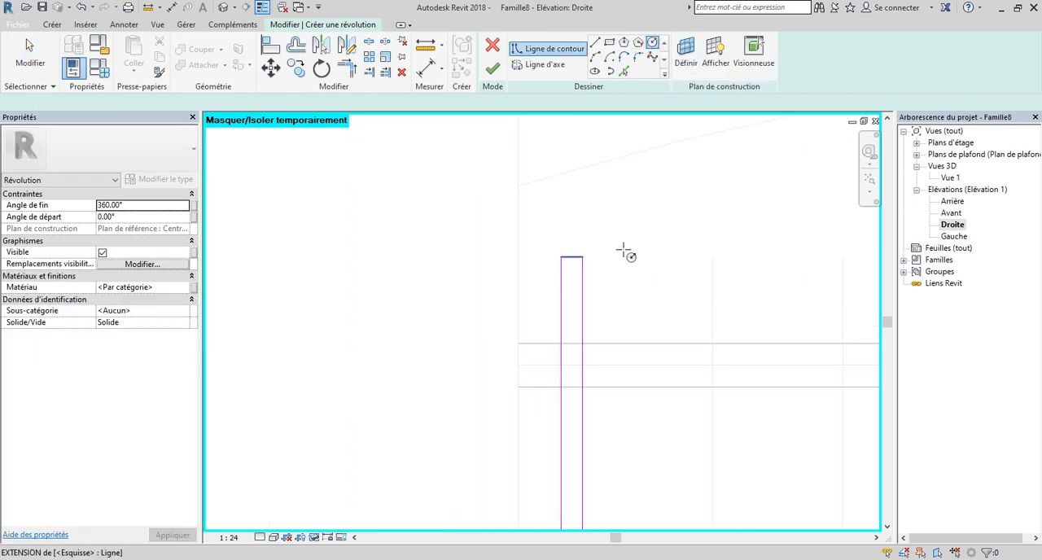
left_click(579, 248)
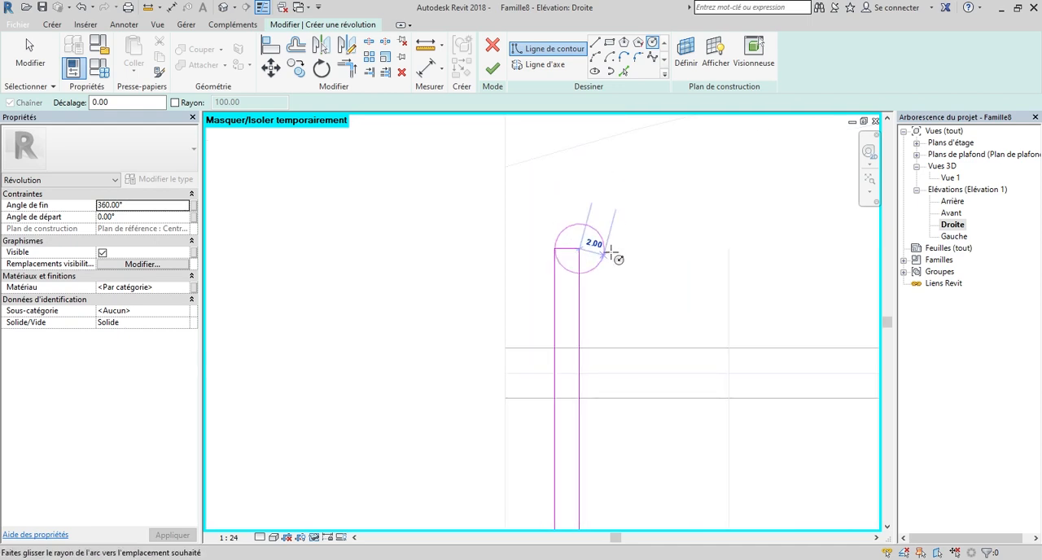
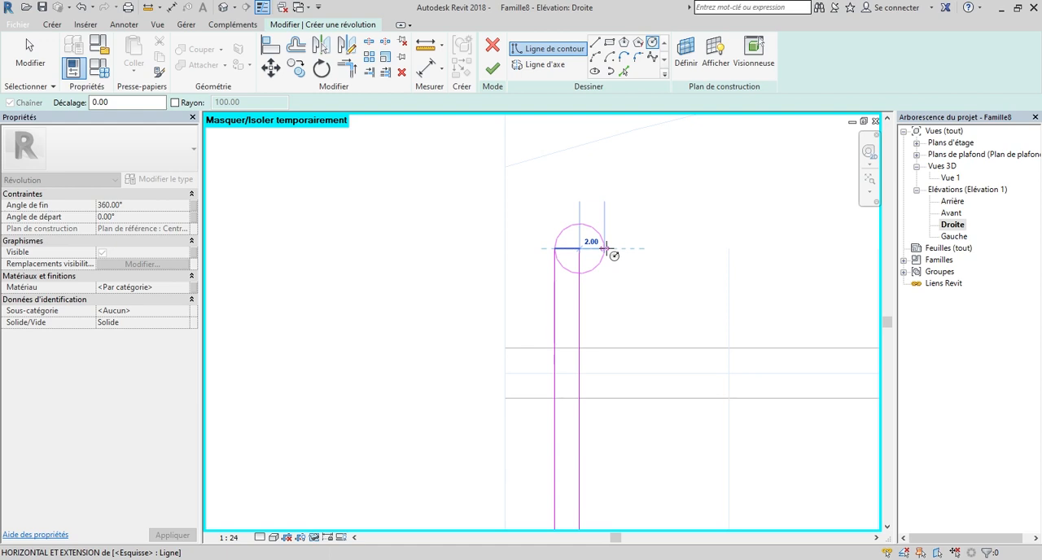
Give the circle at the profile's top corner a radius of 2, reaching the profile's opposite vertical line in the other direction.
left_click(606, 248)
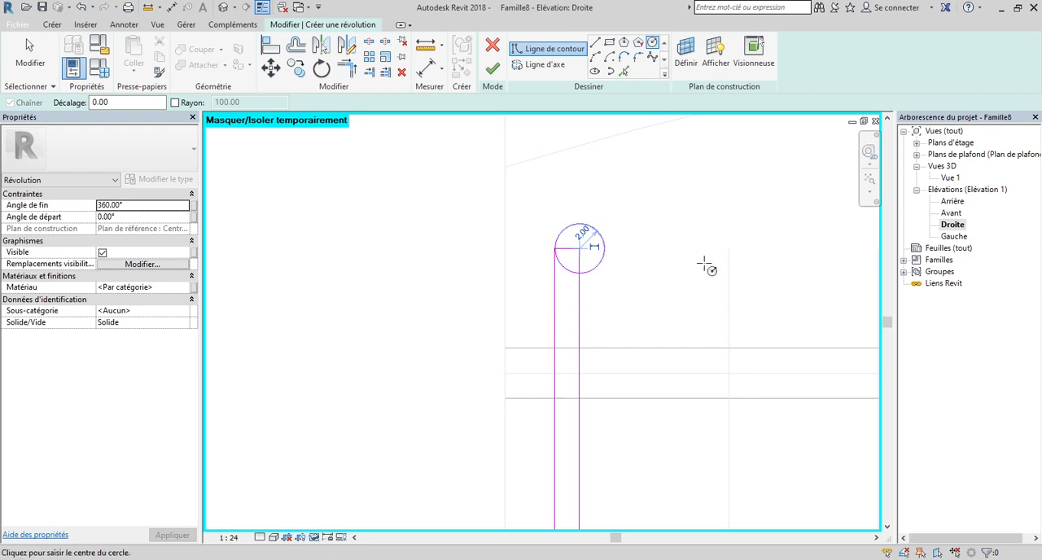
key("Escape")
key("Escape")
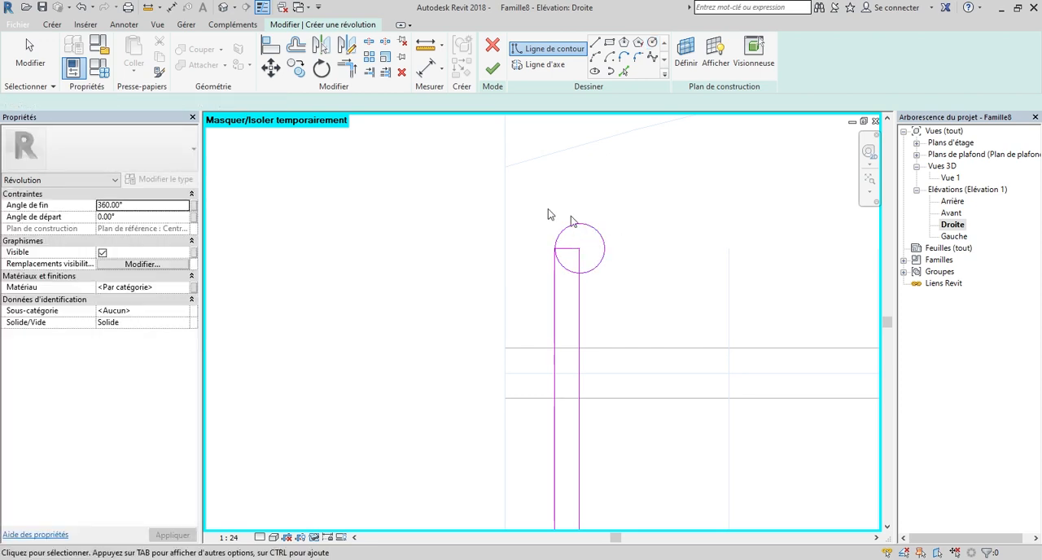
Move the circle 2 towards the left pillar so its centre sits on the pillar-side vertical line's top end.
scroll(582, 221, "up", 4)
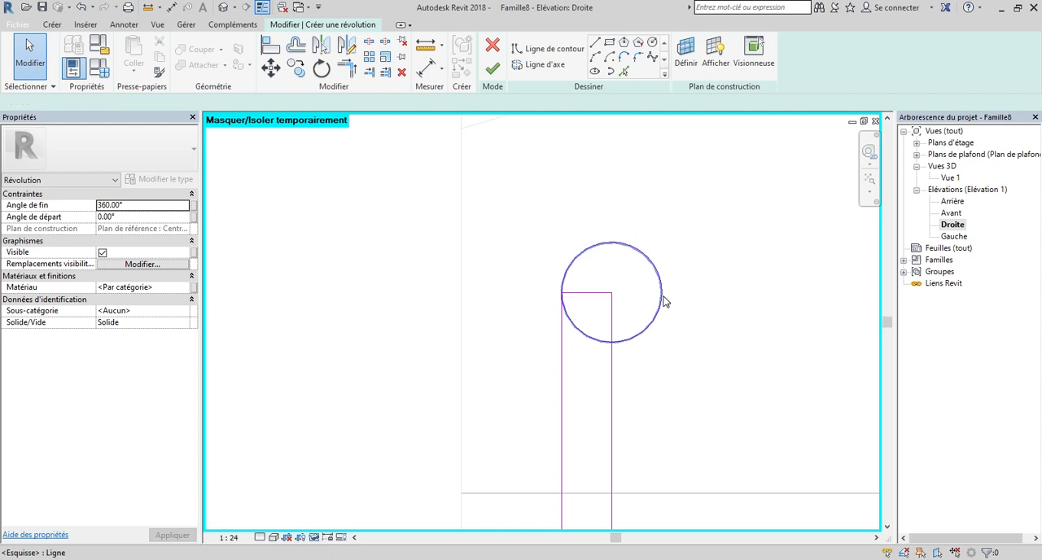
left_click(662, 300)
key("m")
key("v")
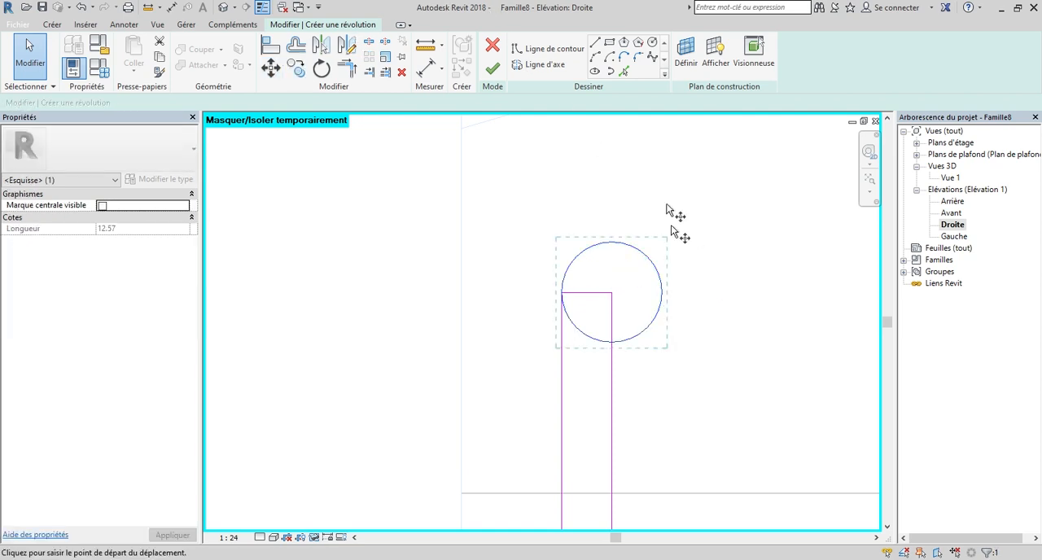
left_click(662, 293)
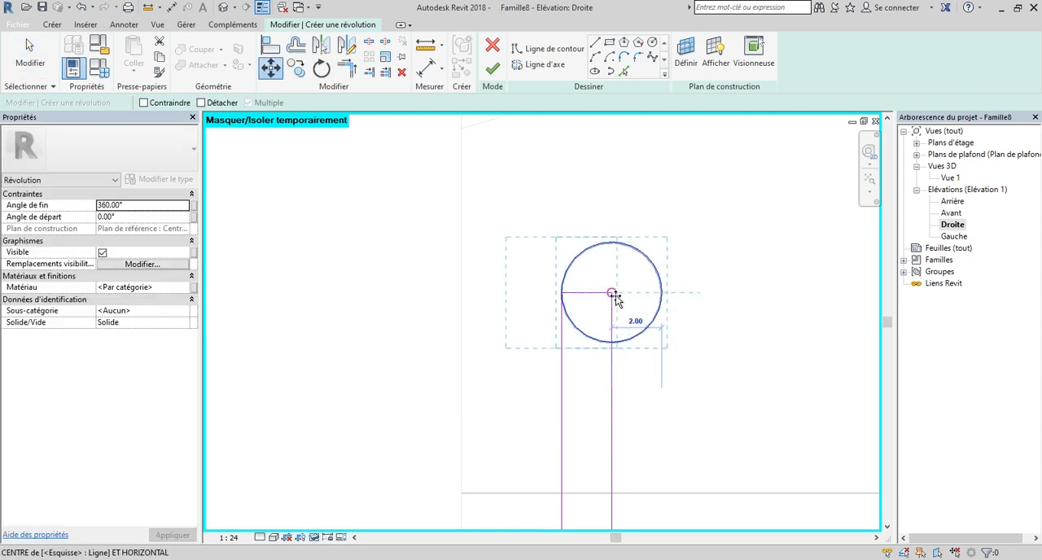
left_click(612, 294)
scroll(726, 254, "down", 1)
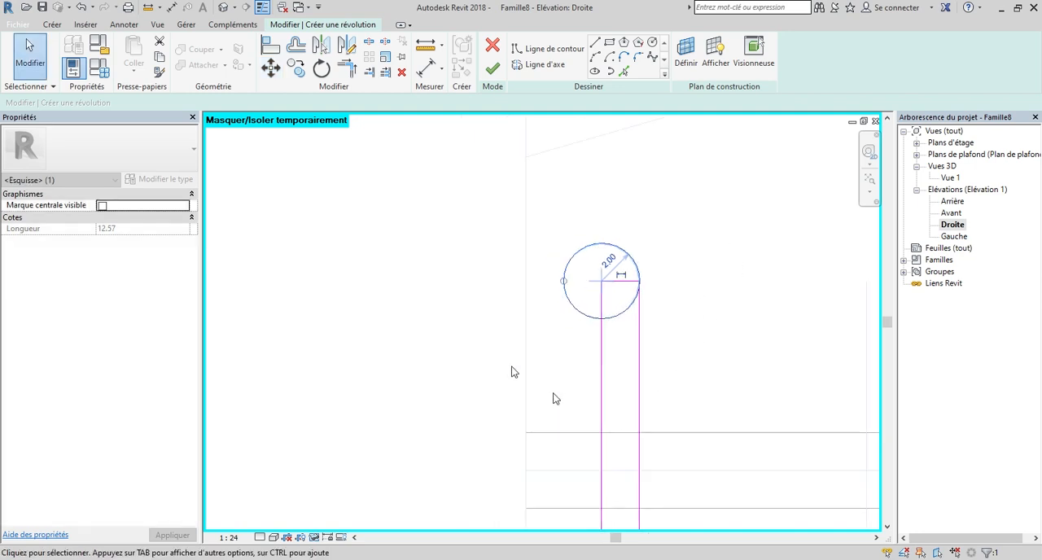
scroll(721, 303, "up", 2)
key("Escape")
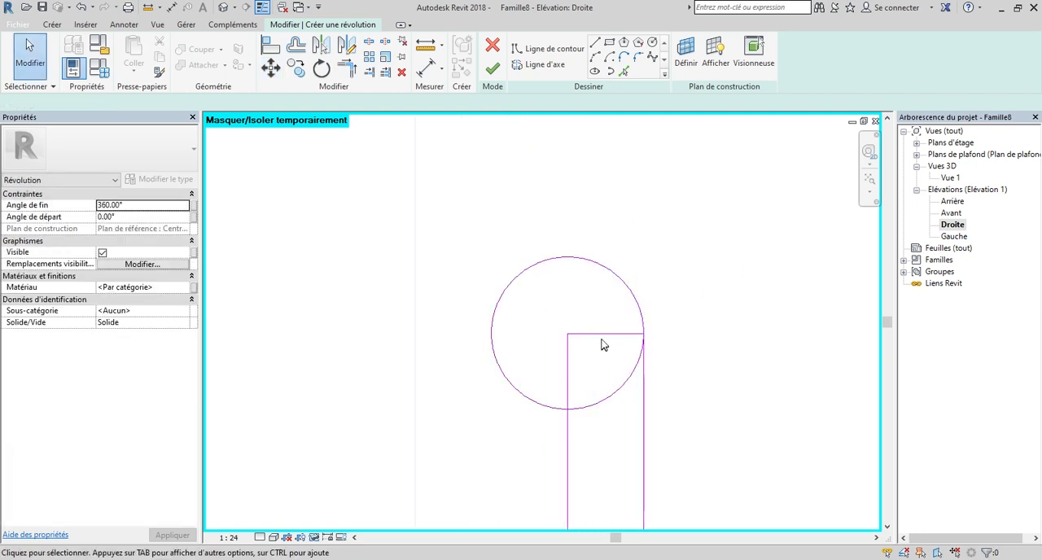
Delete the short horizontal line that joins the two vertical profile lines inside the circle.
left_click(602, 340)
key("Delete")
scroll(562, 221, "down", 1)
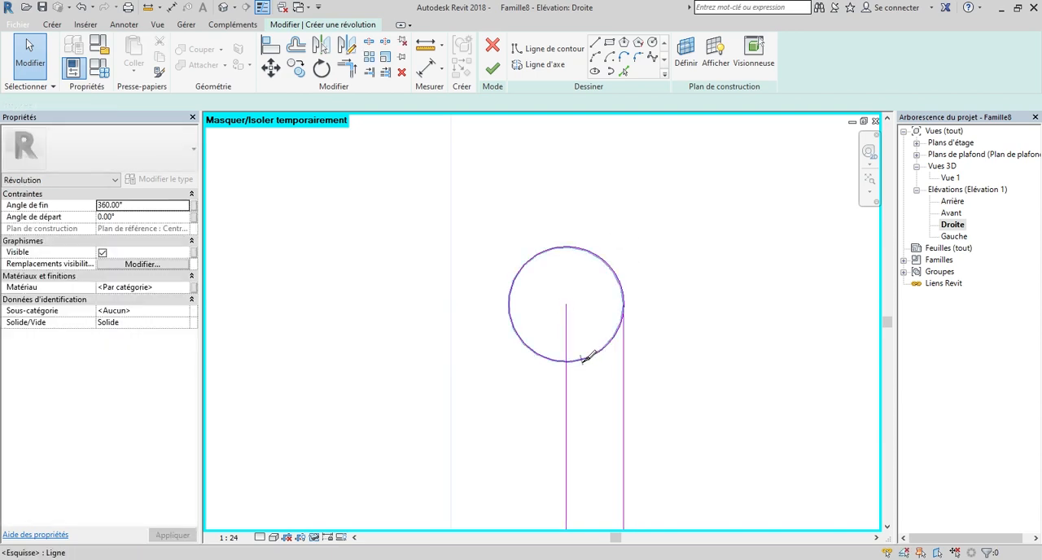
Split the circle on either side of the two vertical lines and delete the arc segment facing the bar.
key("s")
key("l")
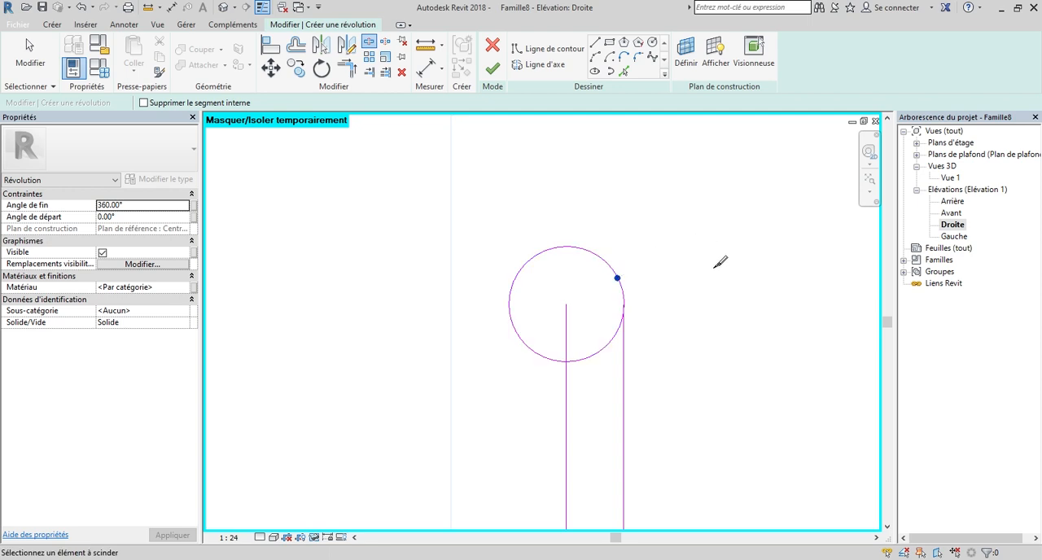
key("Escape")
left_click(594, 356)
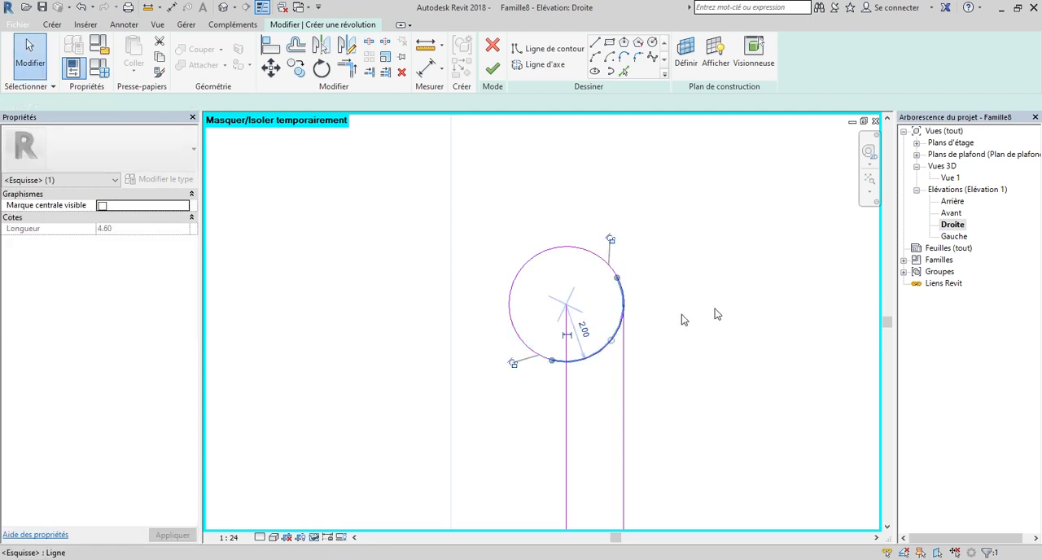
key("Delete")
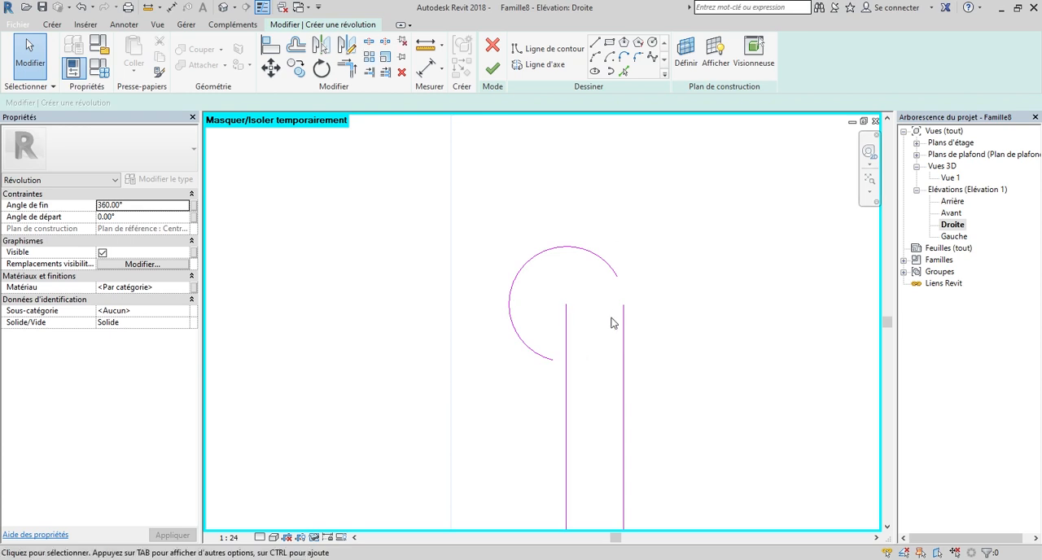
Use Trim/Extend to Corner to join the remaining arc's ends to the two vertical profile lines.
key("t")
key("r")
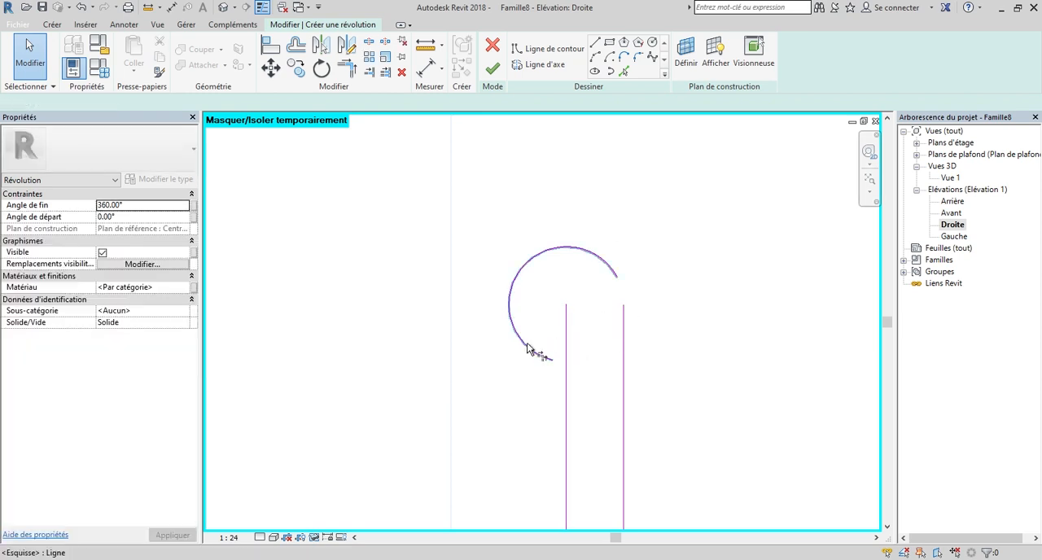
left_click(539, 353)
left_click(567, 399)
left_click(623, 382)
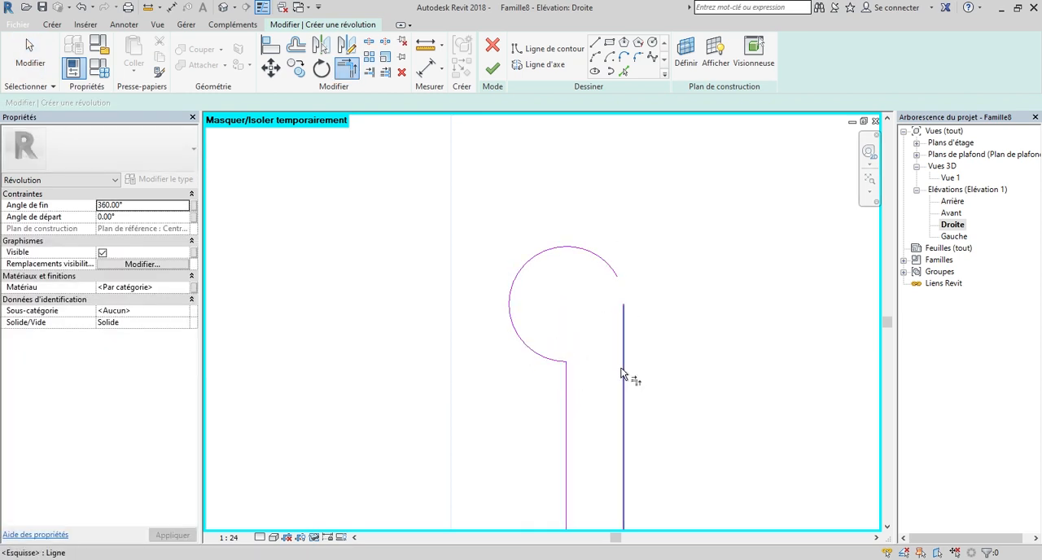
left_click(609, 262)
scroll(655, 293, "down", 3)
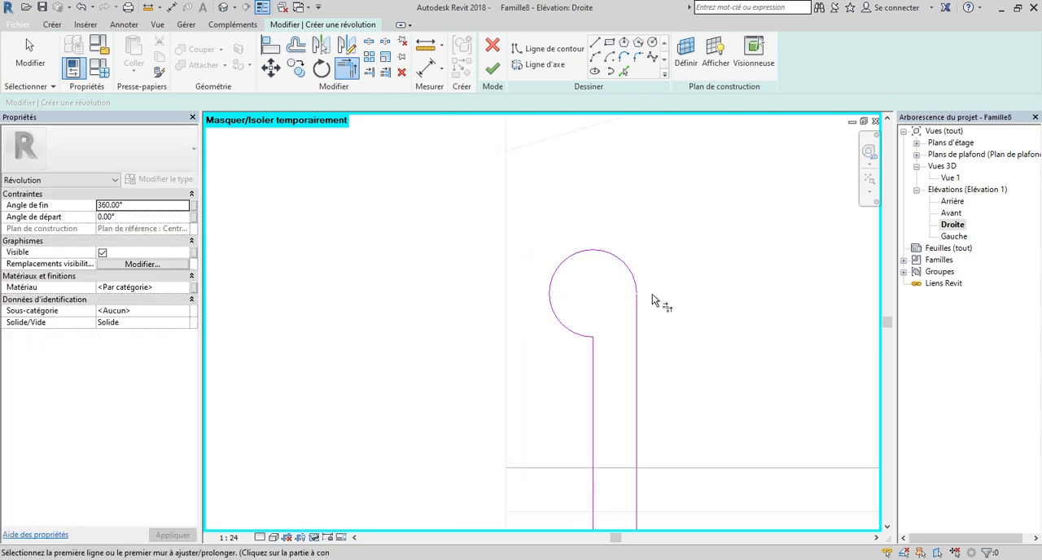
Draw a vertical axis line about 11.5 long on the profile line along the imported bar and finish the revolution.
scroll(692, 318, "down", 2)
scroll(526, 249, "down", 2)
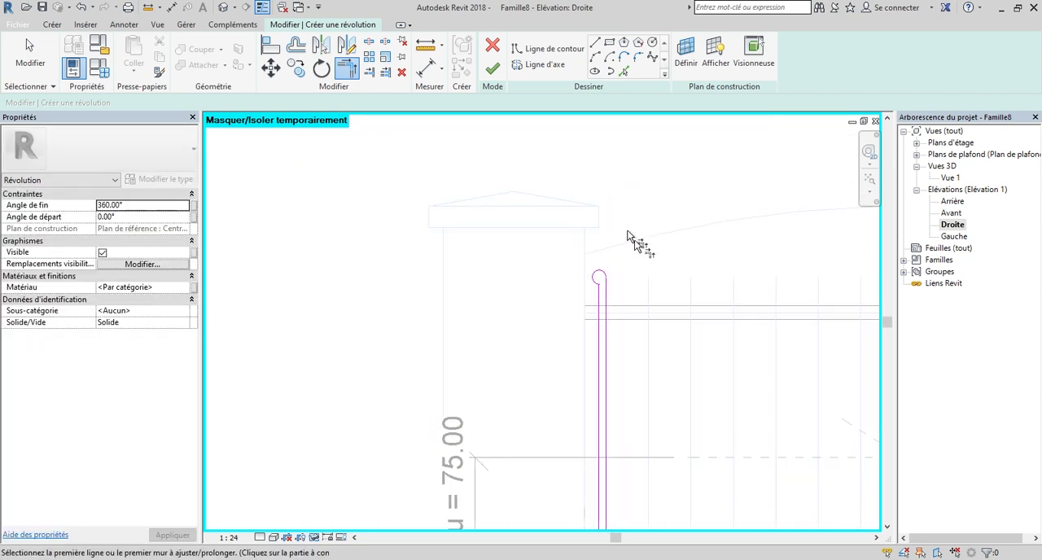
scroll(611, 252, "up", 4)
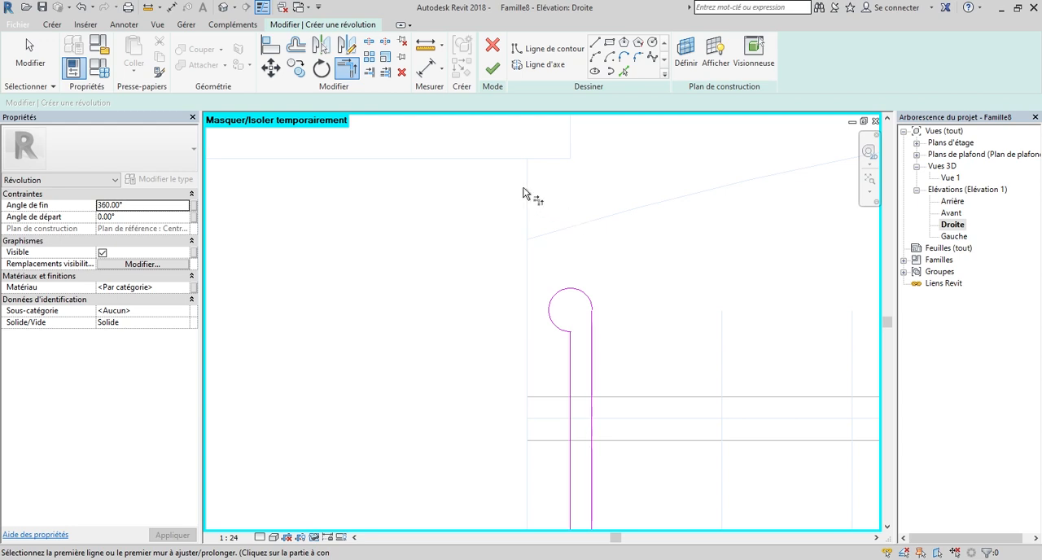
scroll(617, 221, "down", 1)
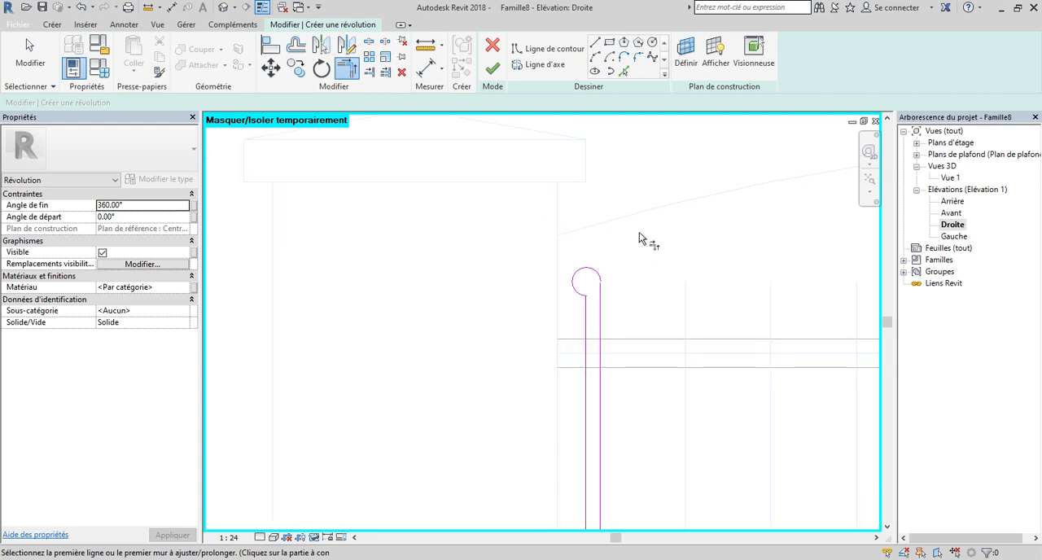
scroll(615, 252, "up", 4)
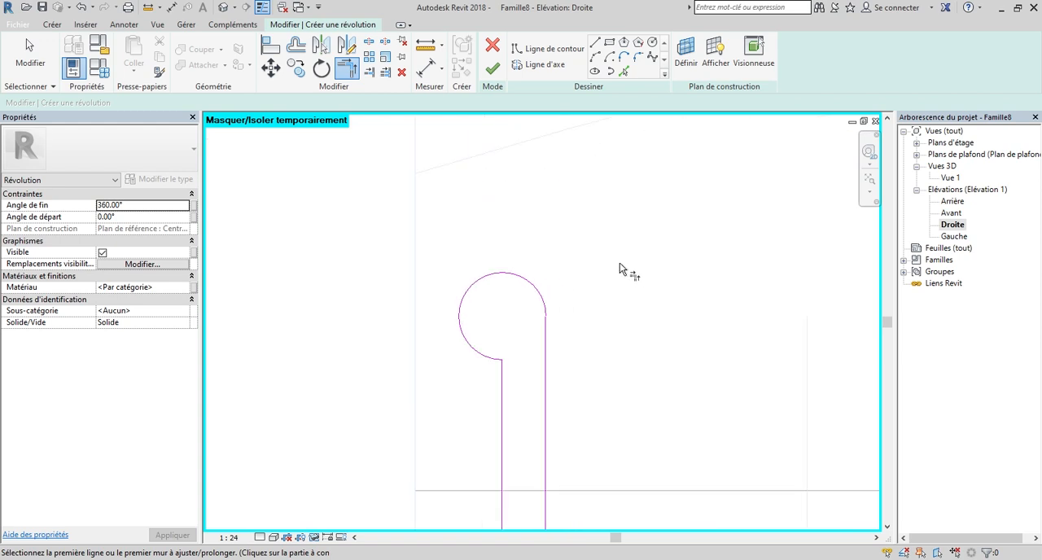
scroll(615, 281, "down", 4)
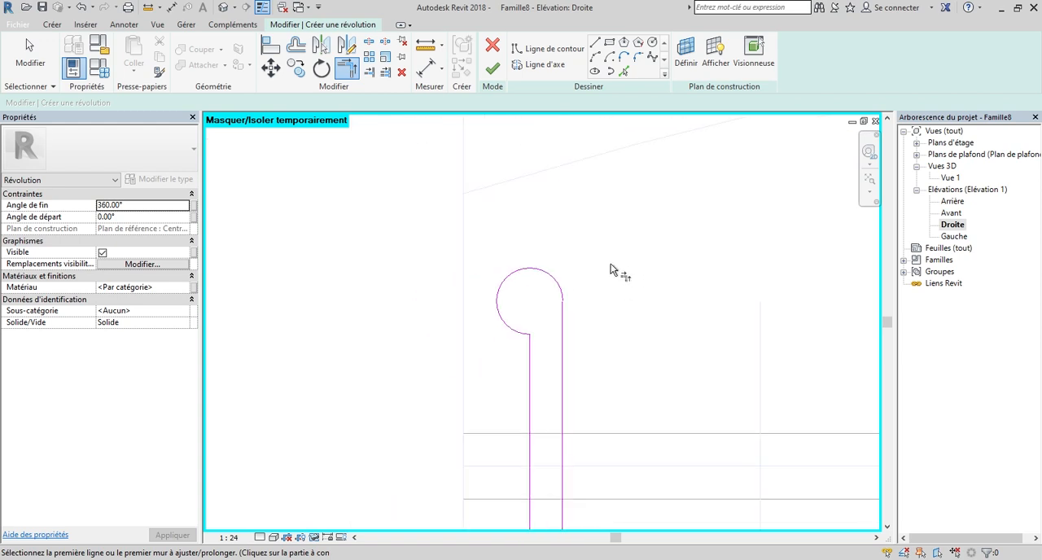
left_click(541, 68)
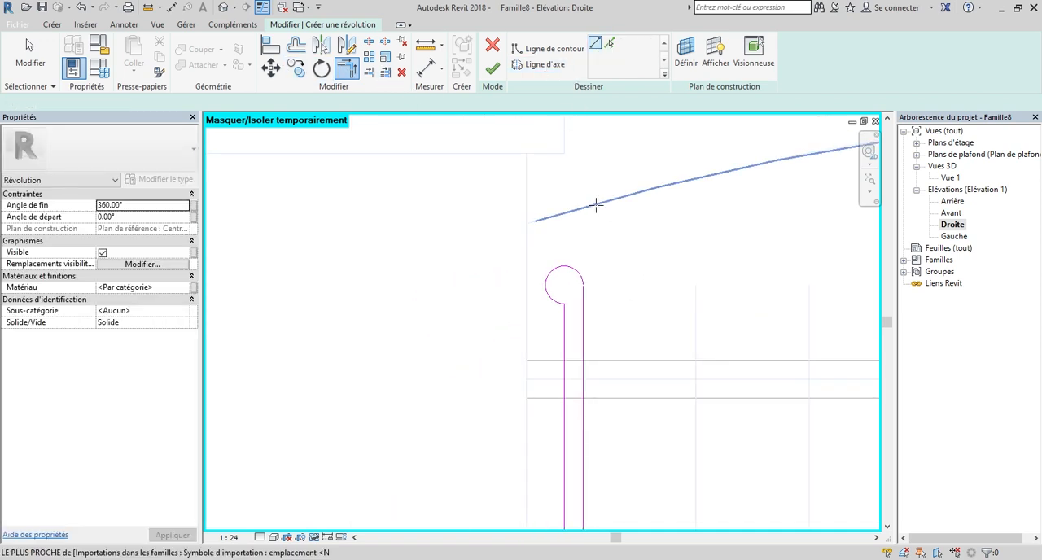
scroll(589, 234, "down", 2)
scroll(591, 295, "up", 2)
left_click(579, 297)
left_click(579, 187)
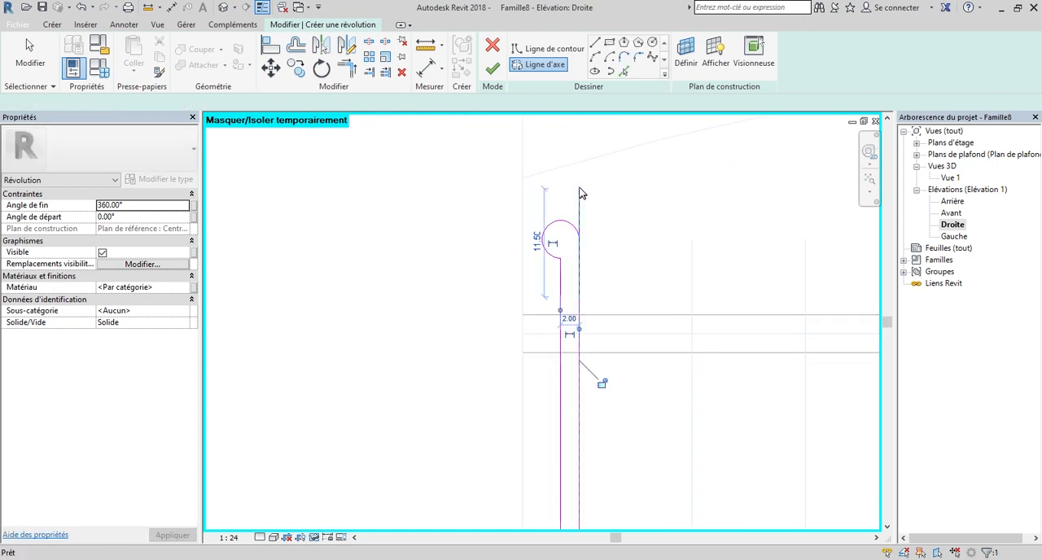
left_click(491, 70)
scroll(561, 246, "down", 5)
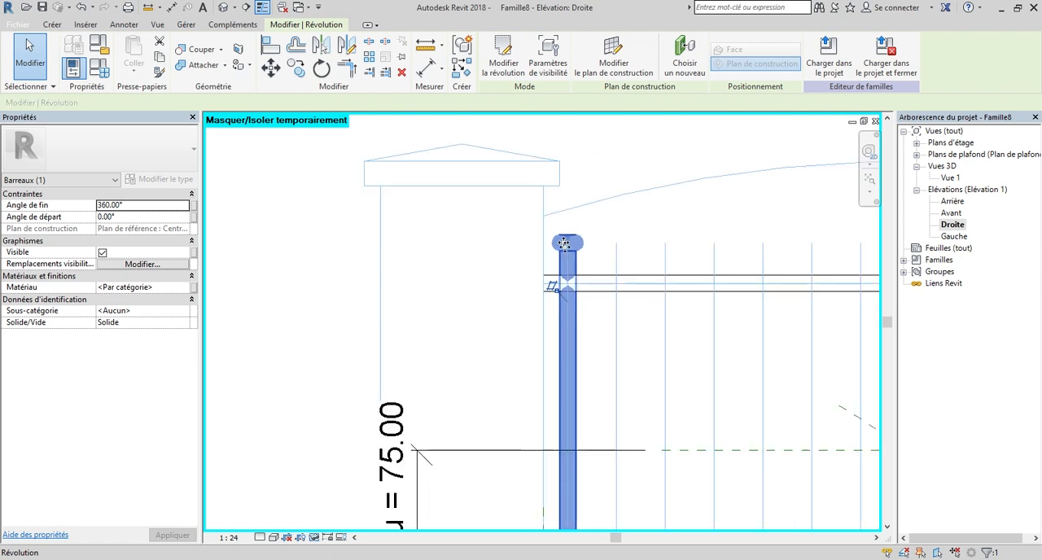
Open the 3D view Vue 1 and inspect the revolved bar's rounded head, including from the Droite side.
double_click(950, 177)
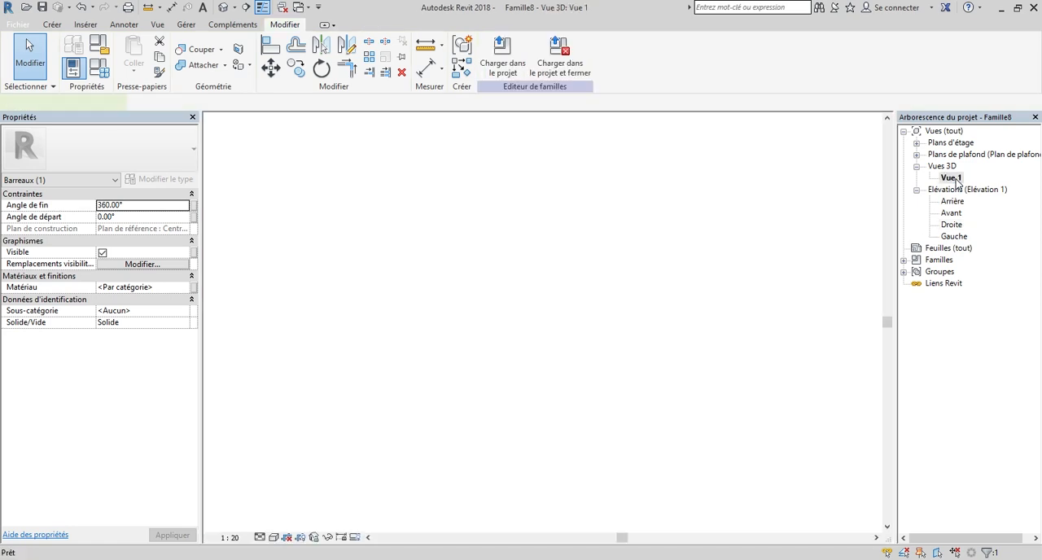
scroll(530, 310, "up", 6)
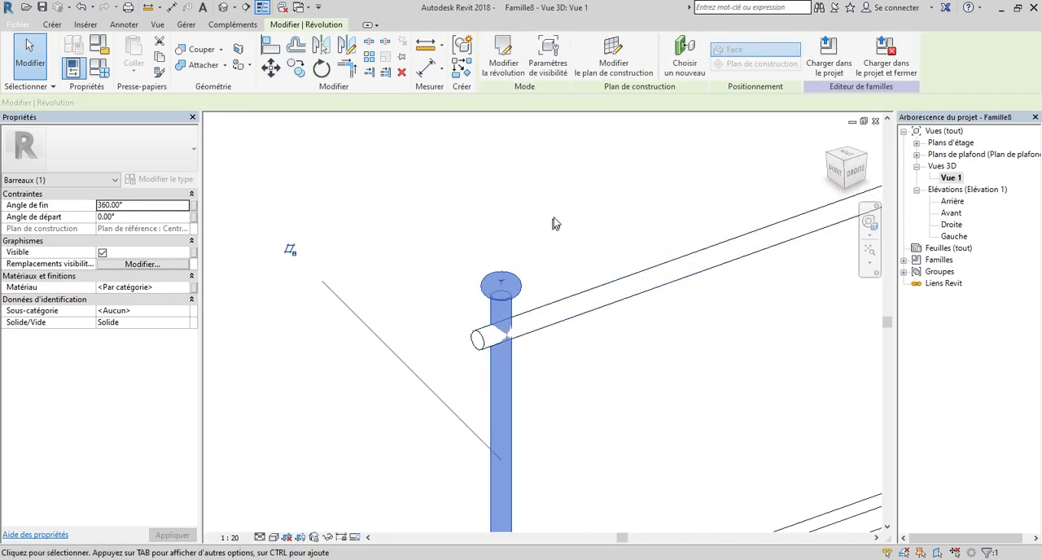
left_click(360, 312)
scroll(359, 312, "down", 4)
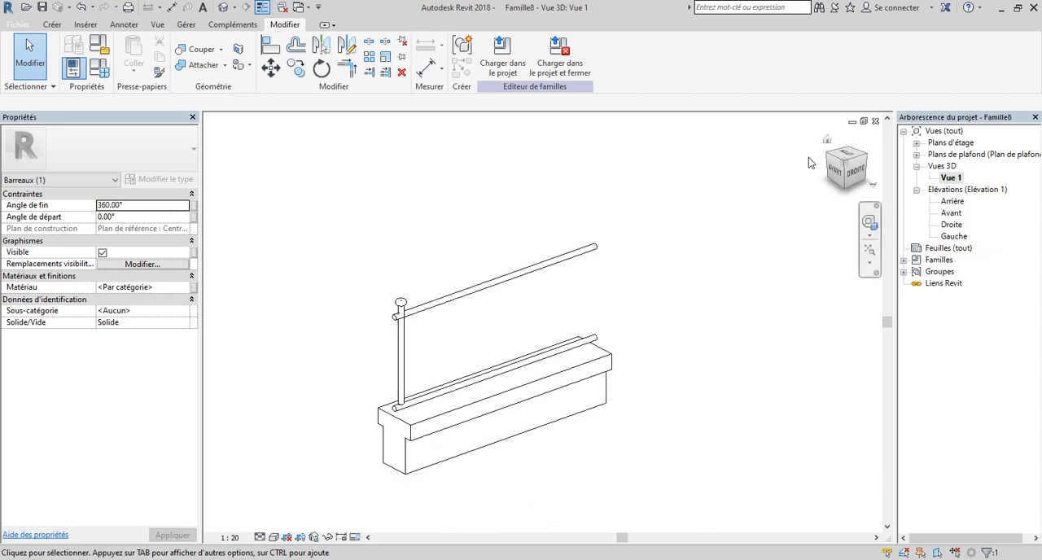
mouse_move(834, 169)
left_mouse_down()
mouse_move(803, 186)
mouse_move(734, 159)
mouse_move(648, 156)
mouse_move(823, 166)
left_mouse_up()
left_click(857, 166)
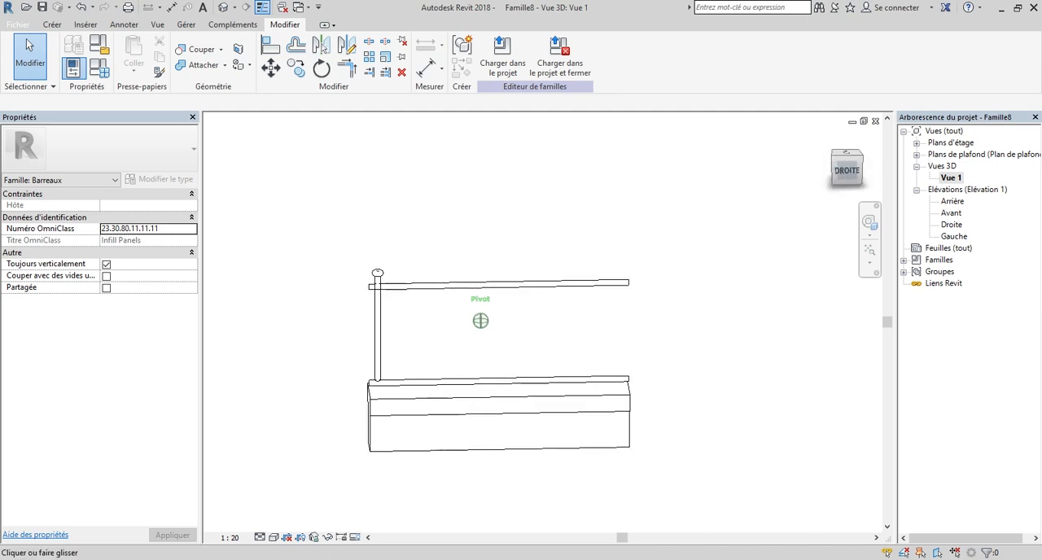
scroll(391, 277, "up", 6)
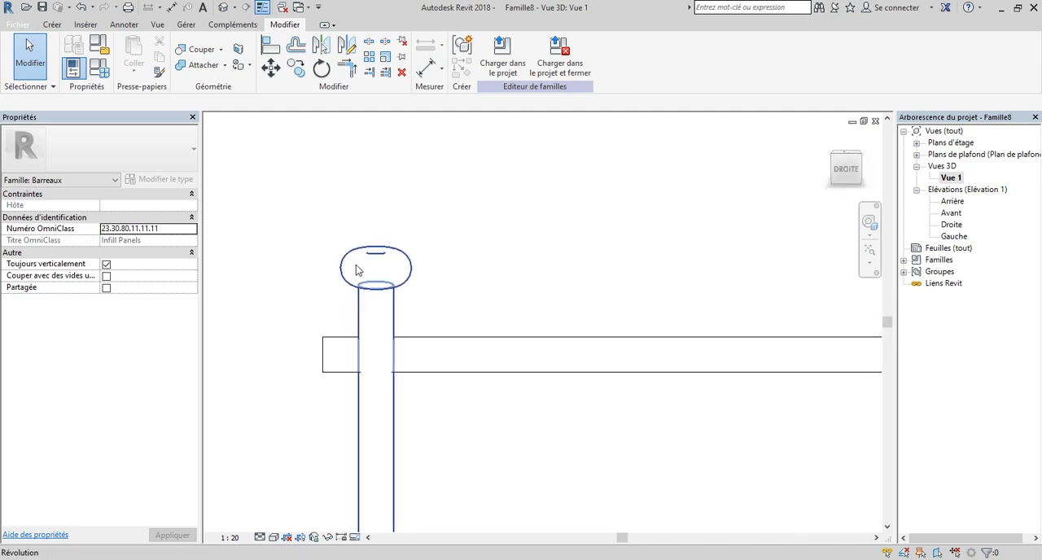
scroll(523, 224, "down", 3)
scroll(521, 223, "down", 2)
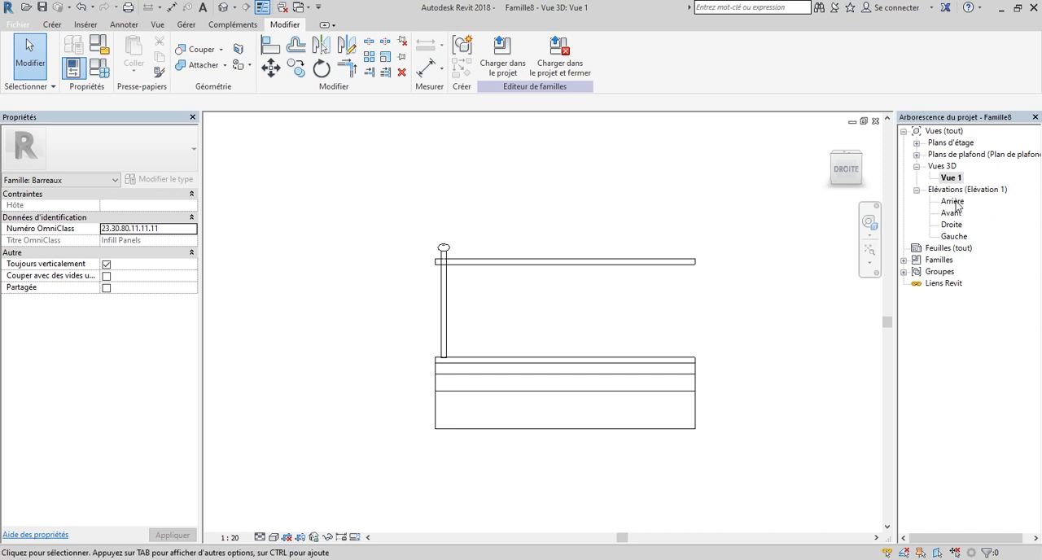
Open the Droite elevation and select the revolved bar beside the pillar.
double_click(954, 236)
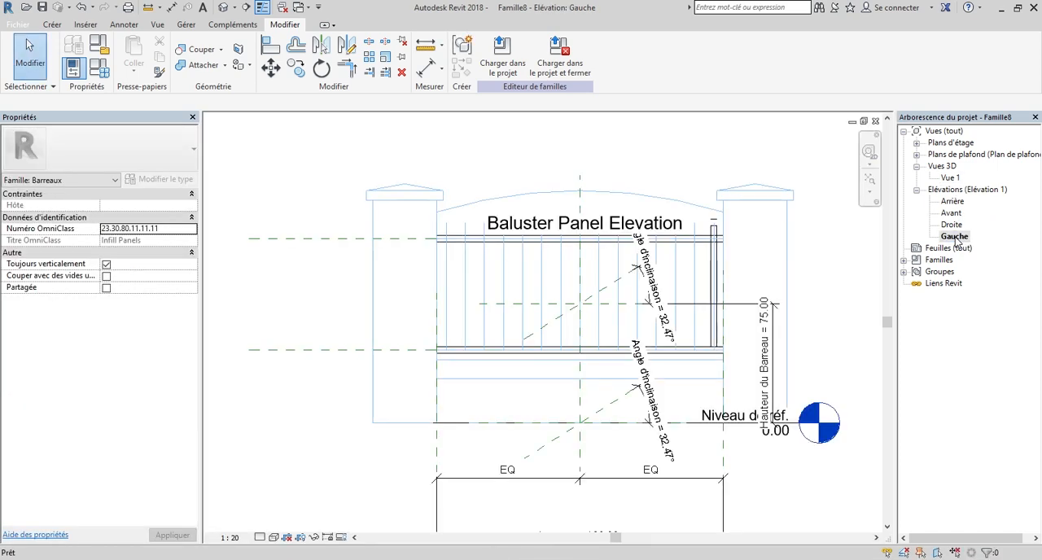
double_click(953, 225)
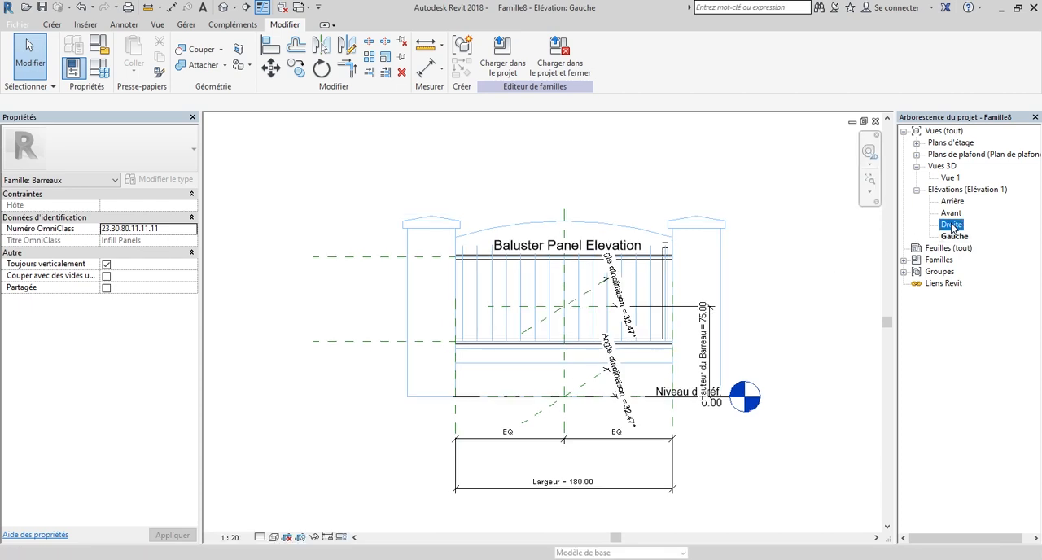
scroll(582, 302, "up", 3)
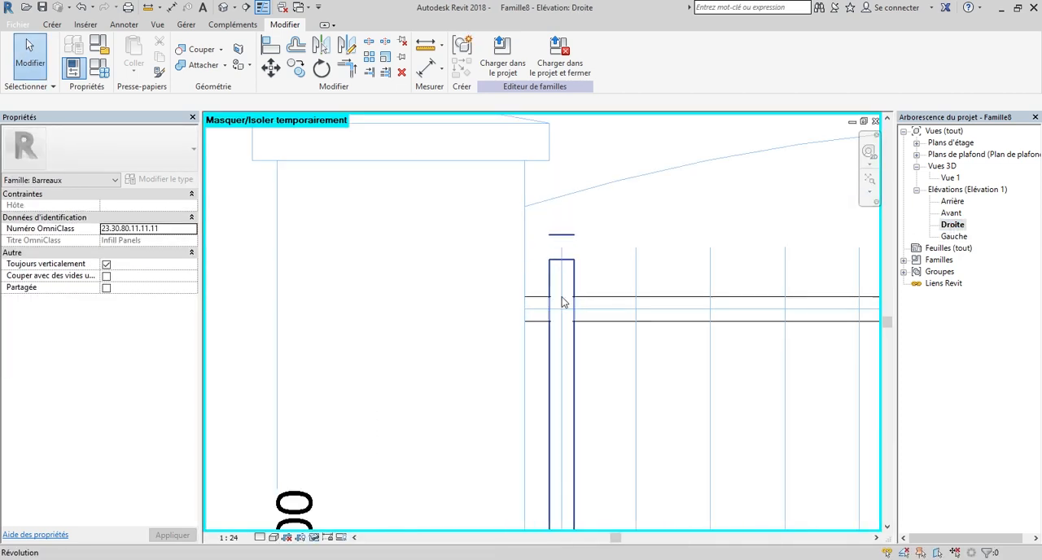
scroll(576, 342, "down", 2)
scroll(579, 374, "down", 2)
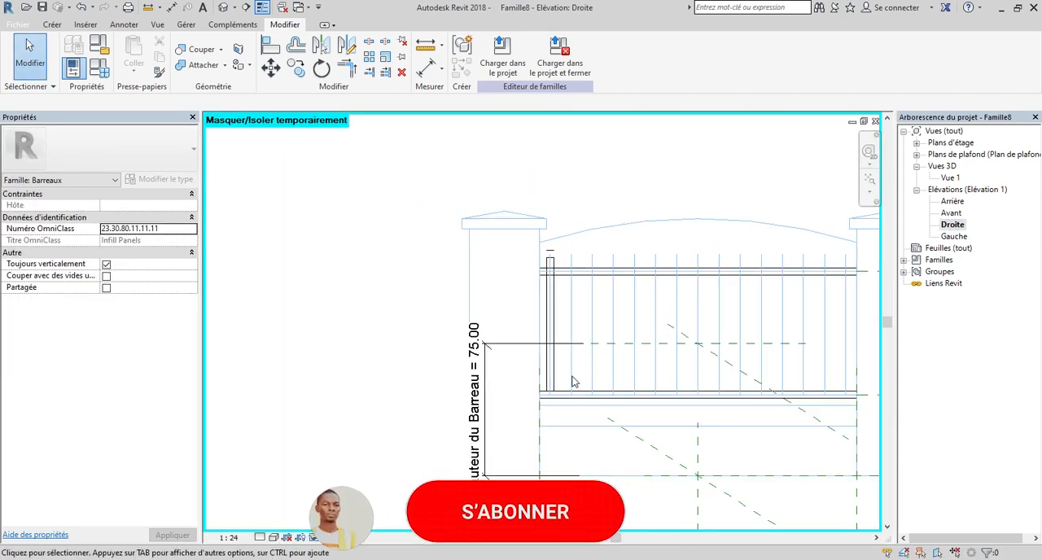
scroll(564, 390, "up", 4)
left_click(538, 386)
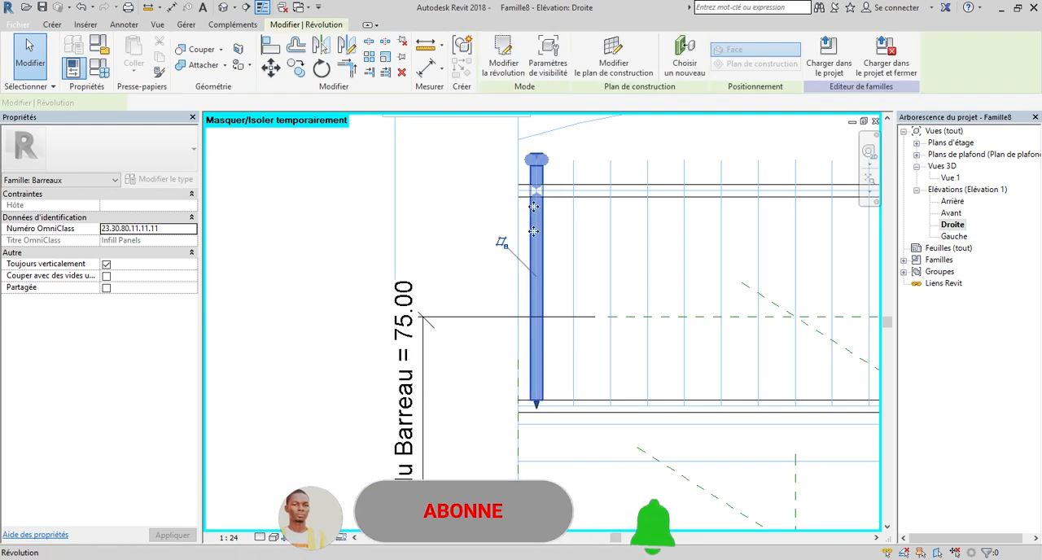
Copy the selected bar repeatedly along the rails onto the next five imported bar lines, about 12 apart.
scroll(460, 273, "down", 2)
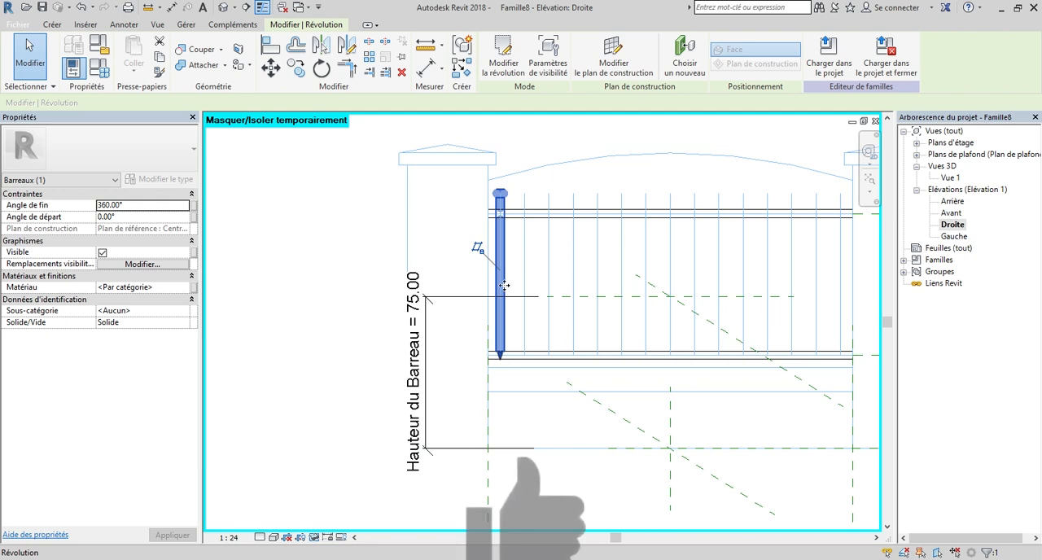
scroll(580, 248, "up", 2)
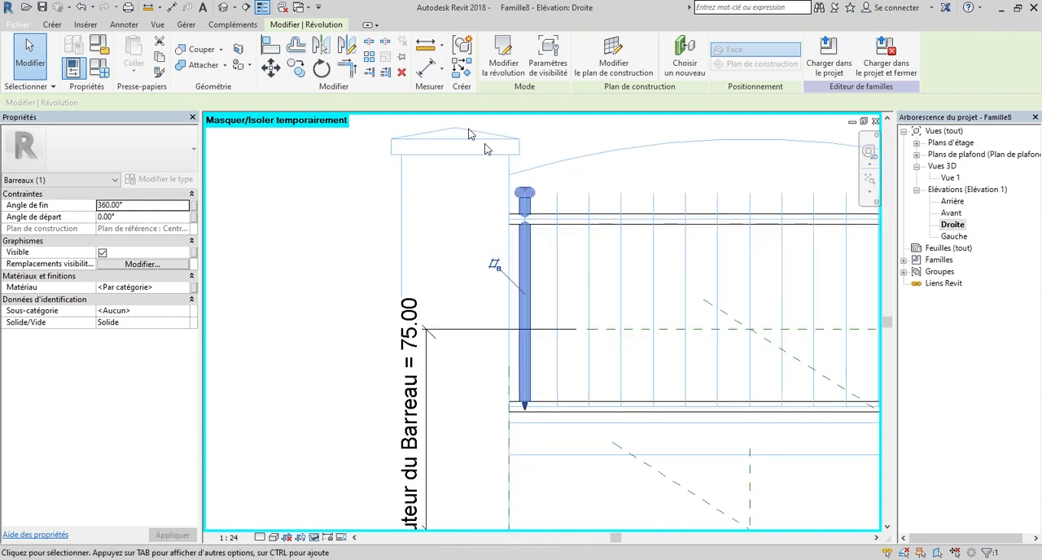
left_click(299, 70)
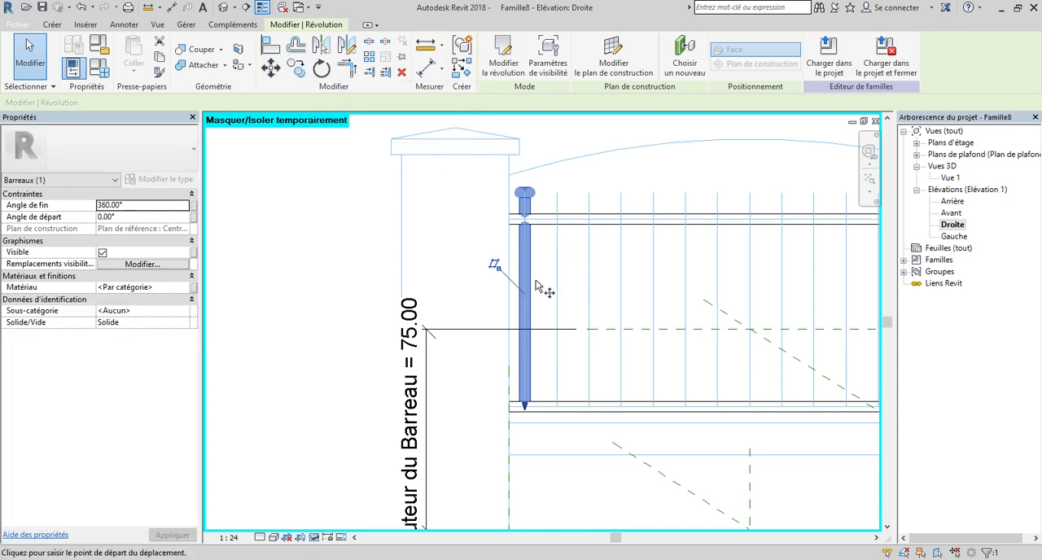
scroll(521, 293, "up", 2)
left_click(526, 295)
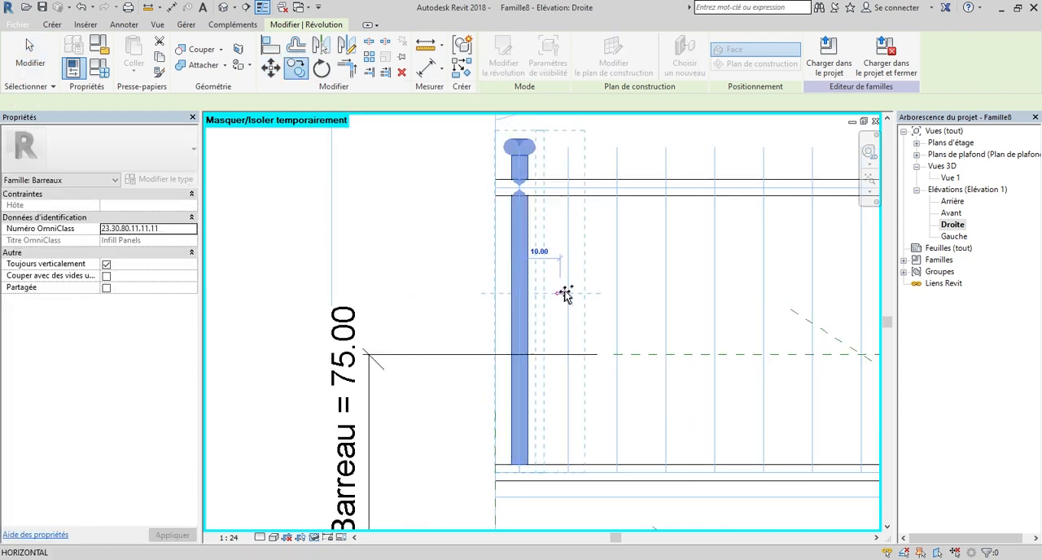
left_click(567, 293)
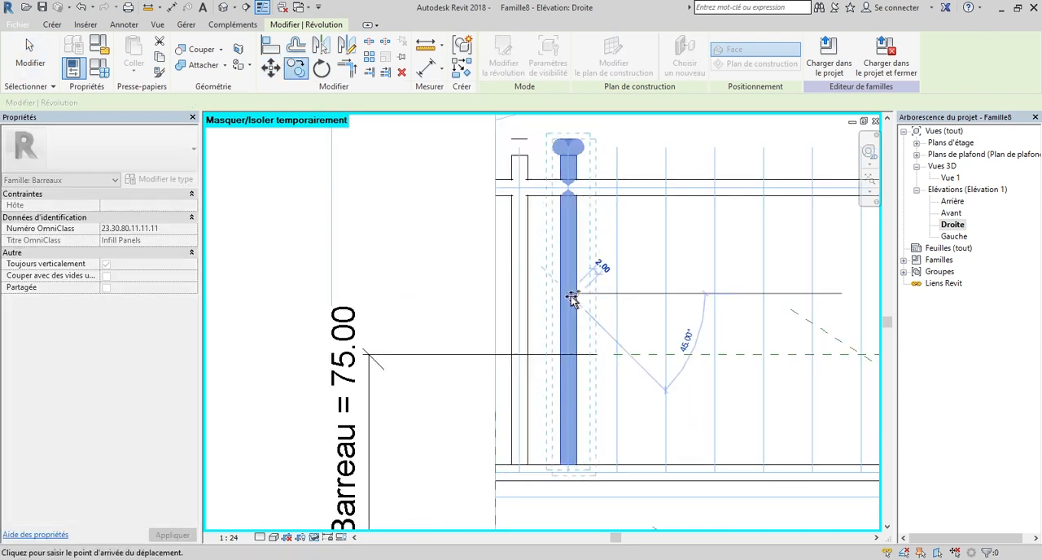
left_click(616, 295)
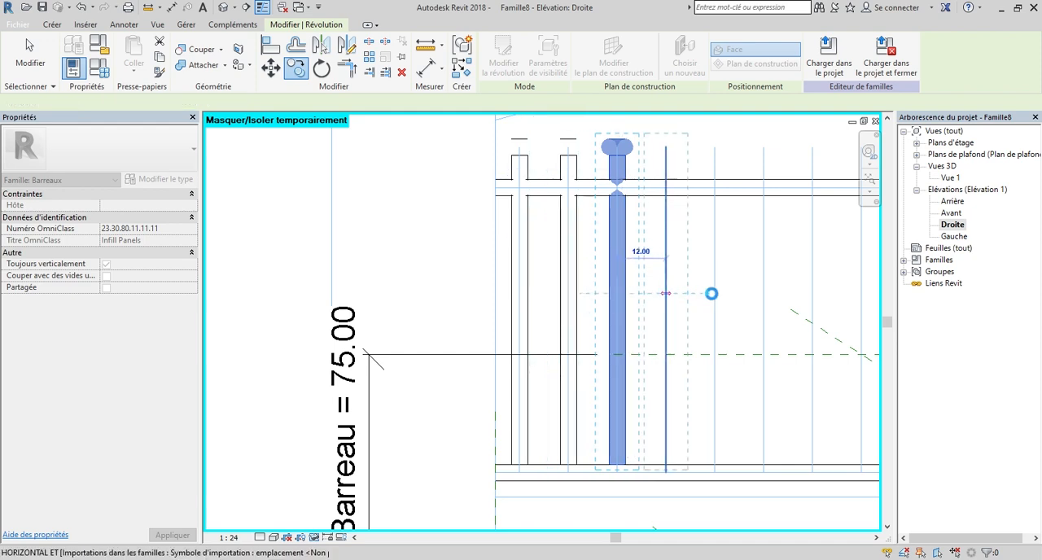
left_click(709, 294)
scroll(710, 298, "down", 1)
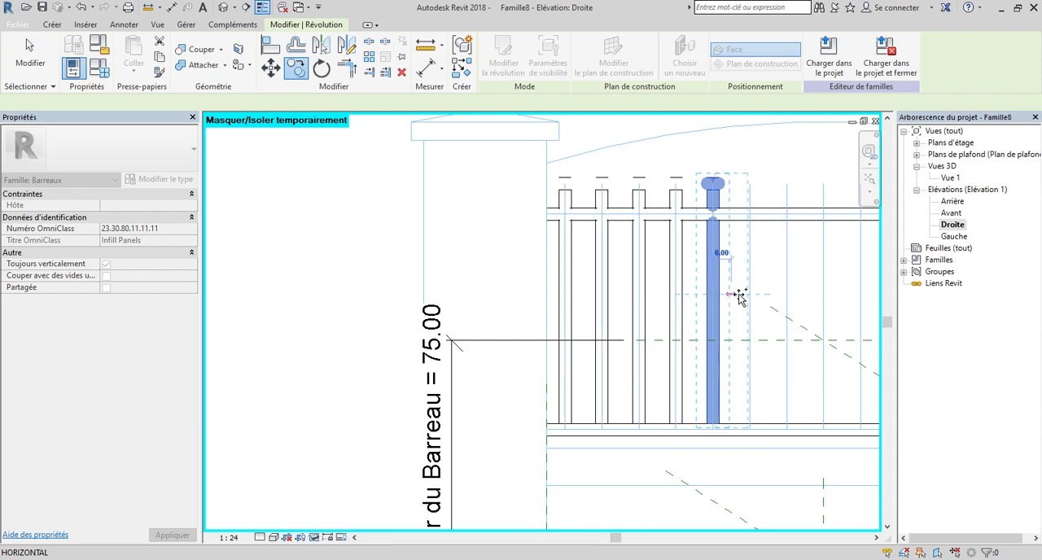
scroll(748, 295, "up", 3)
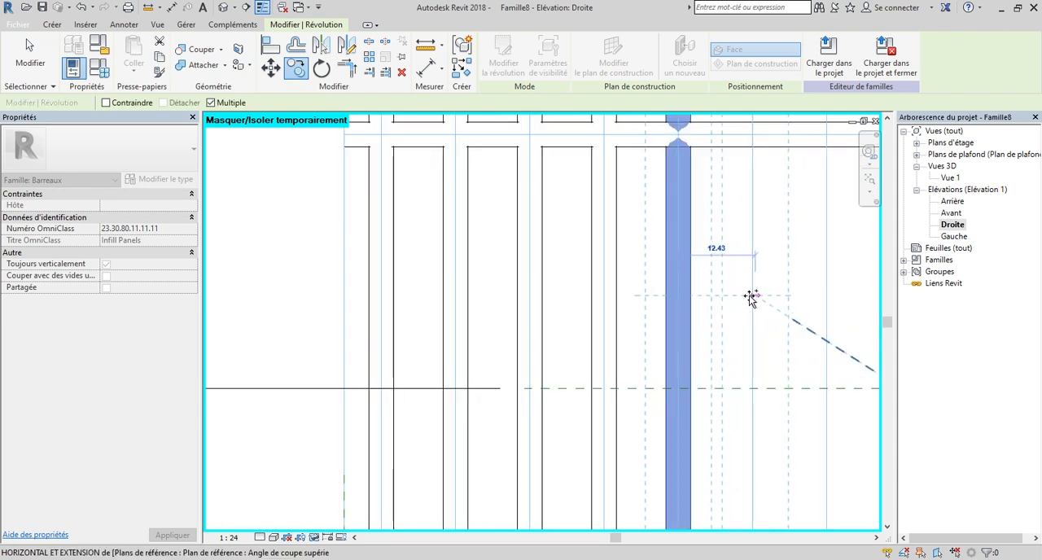
scroll(698, 306, "down", 2)
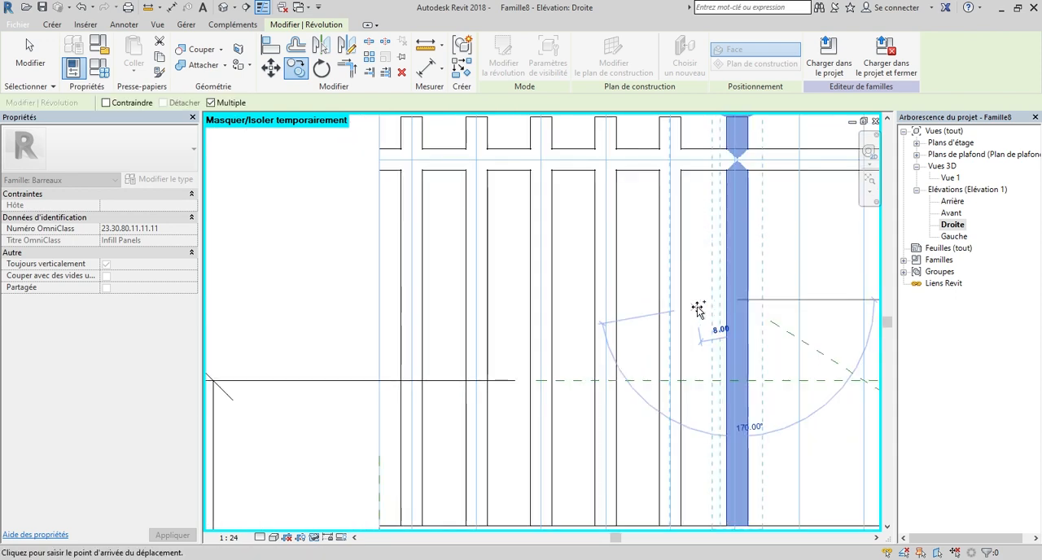
key("Escape")
key("Escape")
Open the revolution sketch of the bar nearest the pillar and select its rounded head arc.
scroll(708, 321, "down", 3)
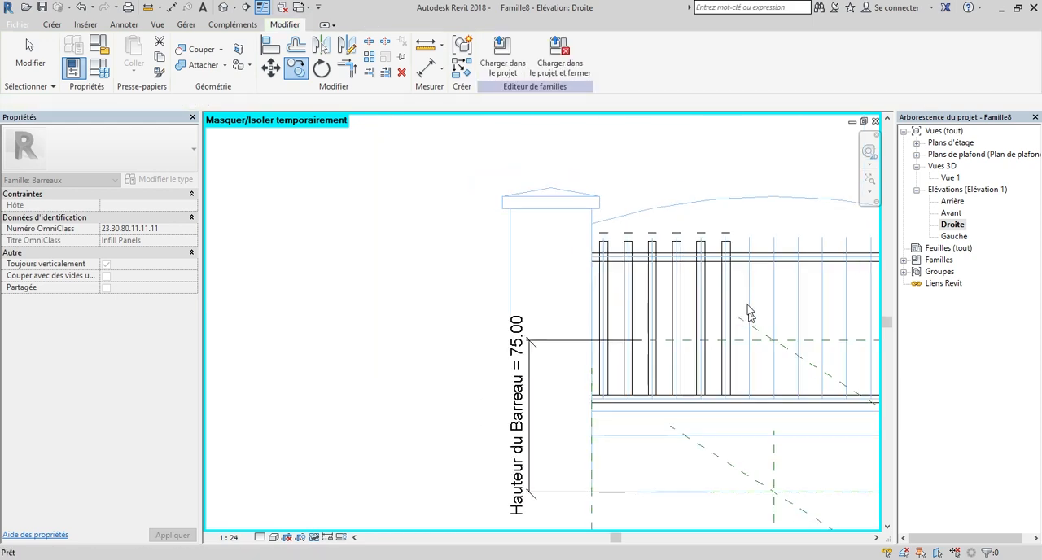
scroll(641, 266, "up", 4)
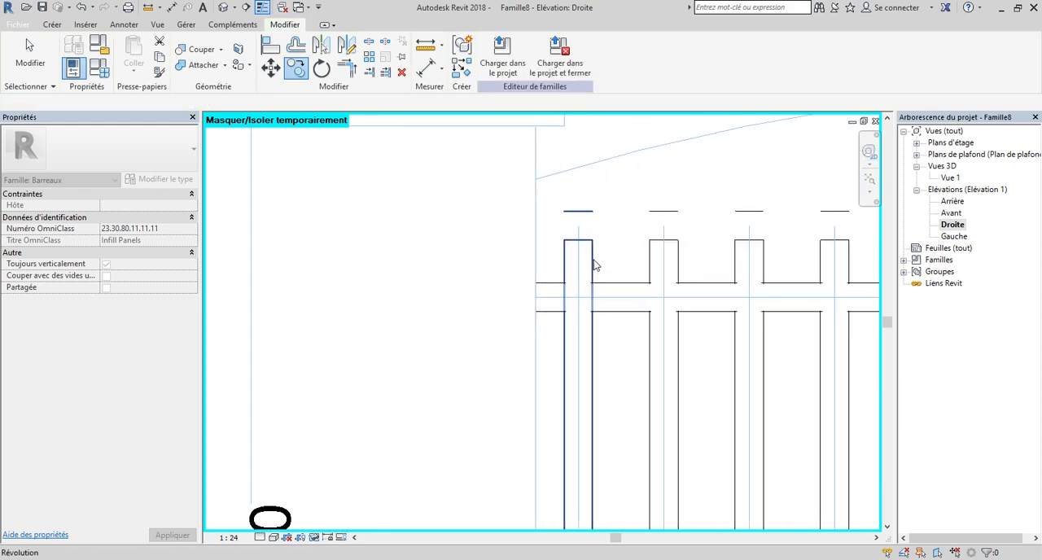
left_click(593, 269)
scroll(528, 289, "down", 4)
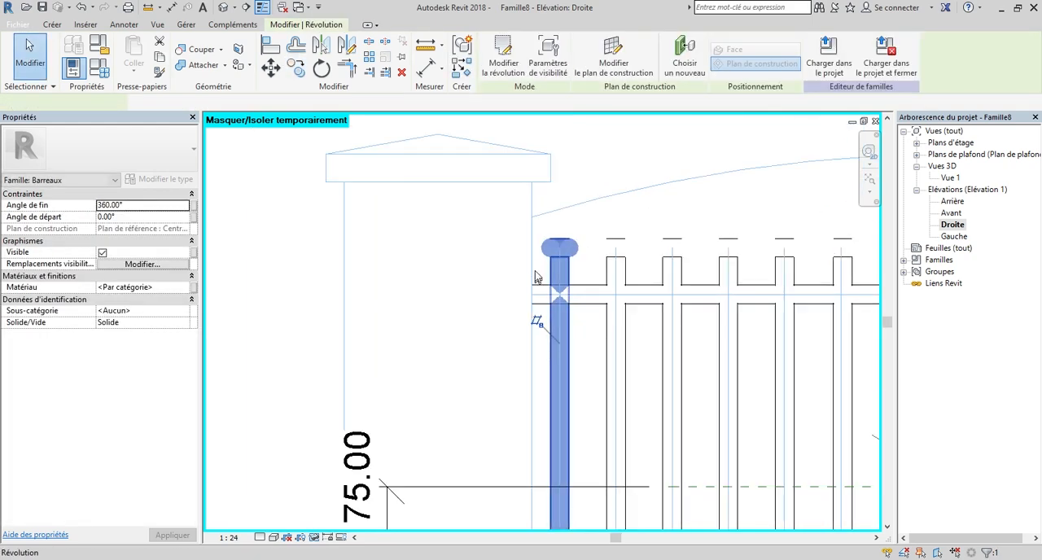
left_click(507, 65)
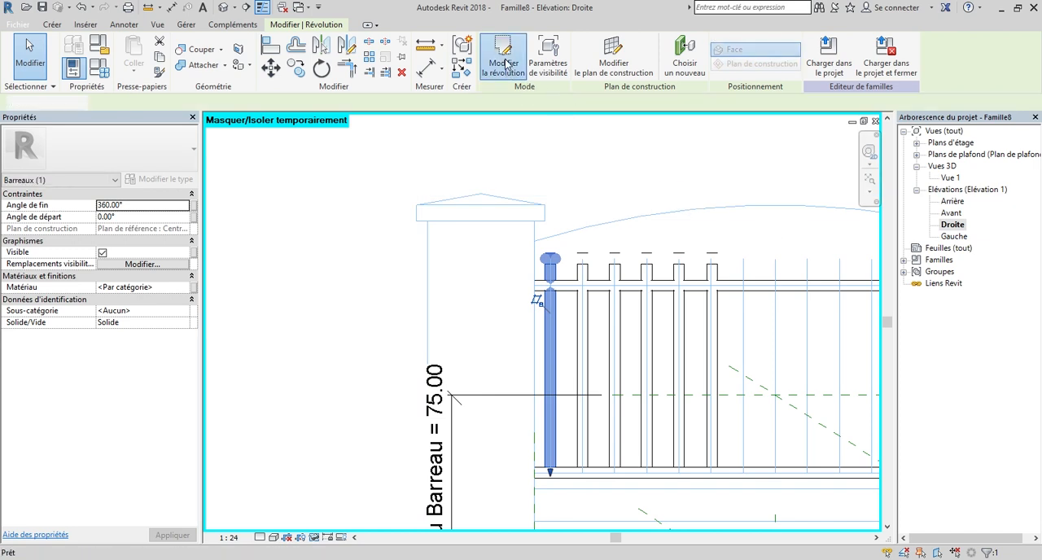
scroll(552, 264, "up", 4)
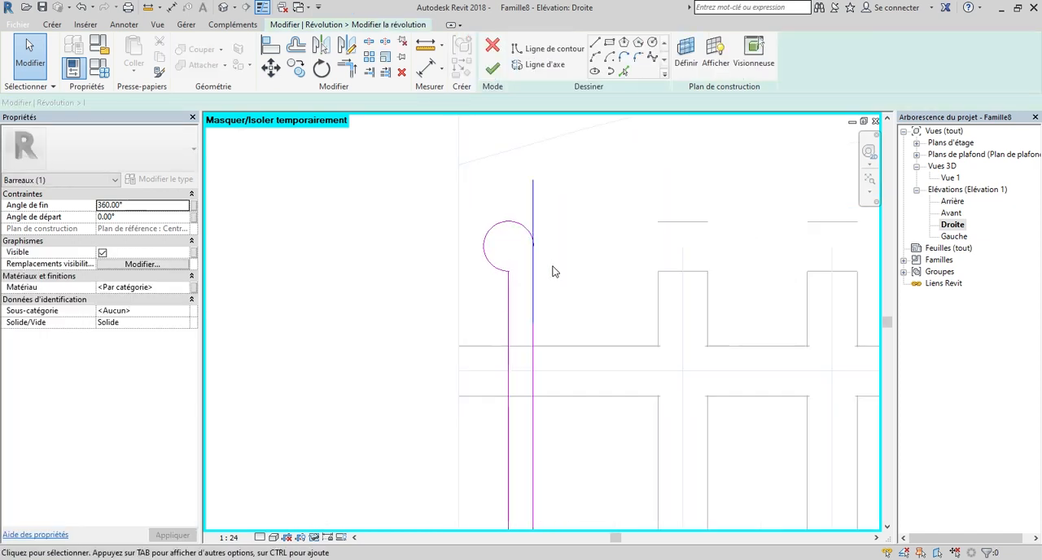
scroll(514, 247, "up", 2)
mouse_move(503, 244)
left_mouse_down()
mouse_move(599, 371)
mouse_move(614, 354)
mouse_move(602, 252)
left_mouse_up()
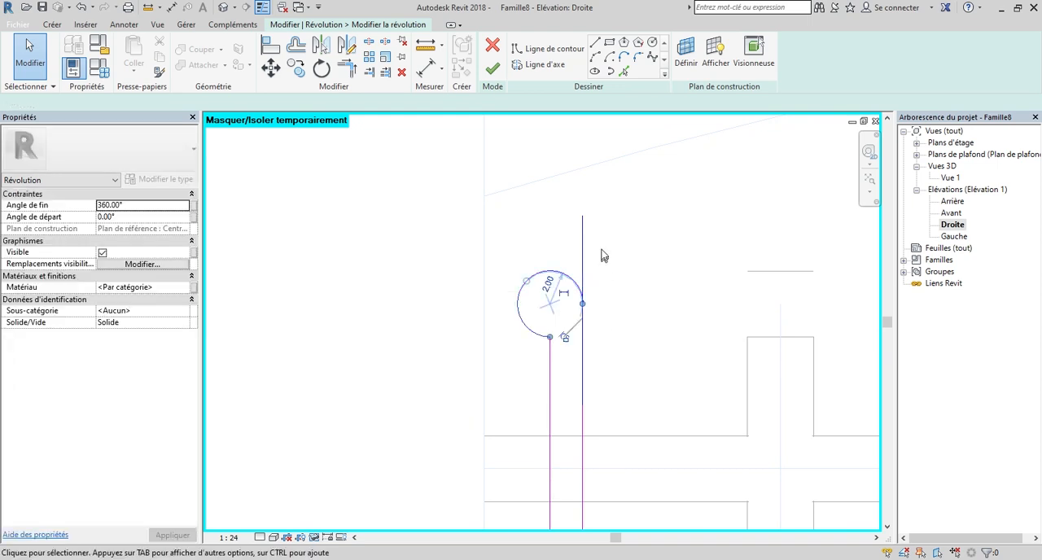
Nudge the head arc straight up until it meets the imported arched top line, and finish the revolution.
scroll(602, 253, "down", 2)
scroll(560, 202, "up", 1)
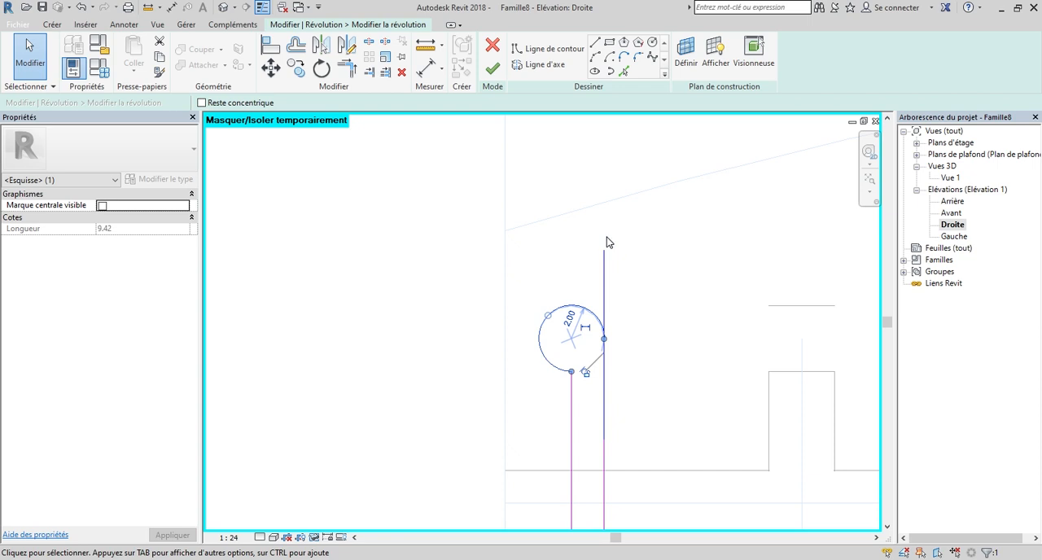
scroll(570, 354, "down", 3)
key("Up")
key("Up")
key("Up")
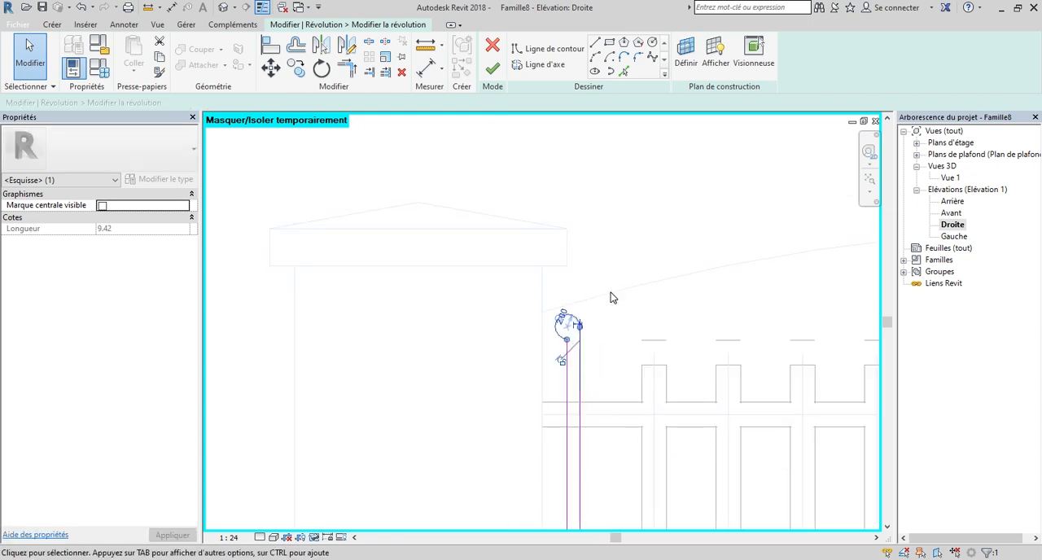
scroll(580, 303, "up", 2)
scroll(579, 304, "up", 4)
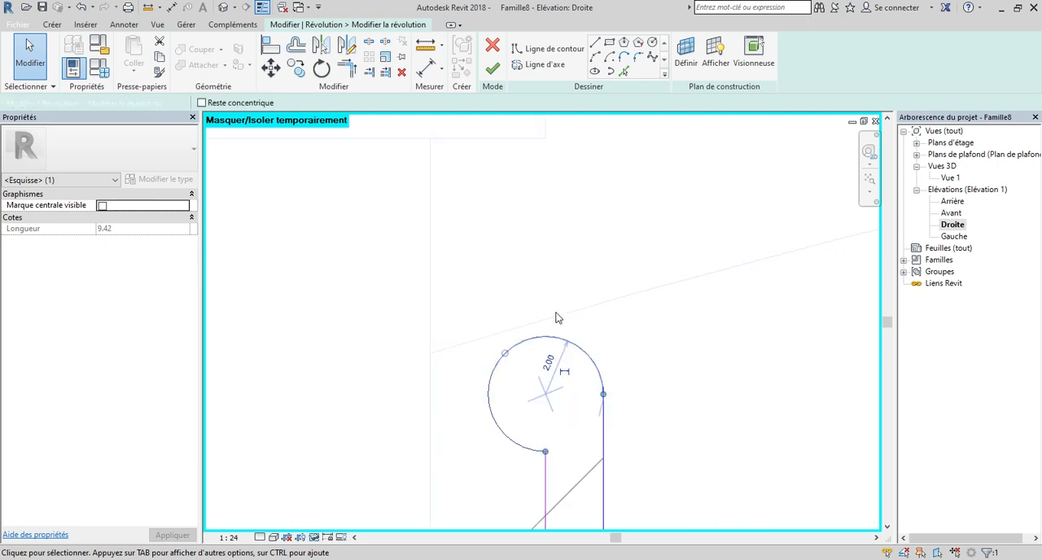
key("Up")
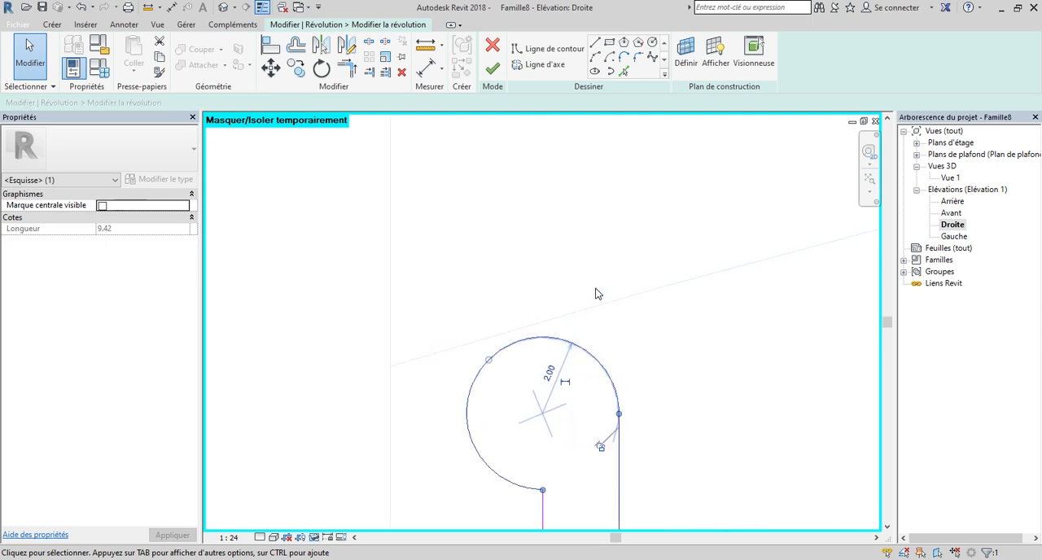
key("Up")
key("Up")
key("Up")
key("Up")
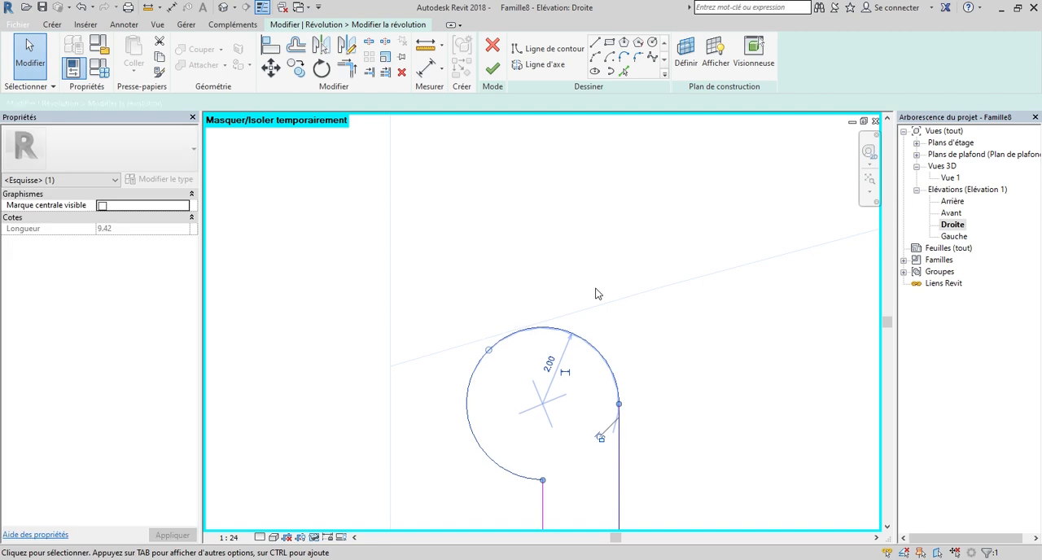
scroll(513, 360, "up", 3)
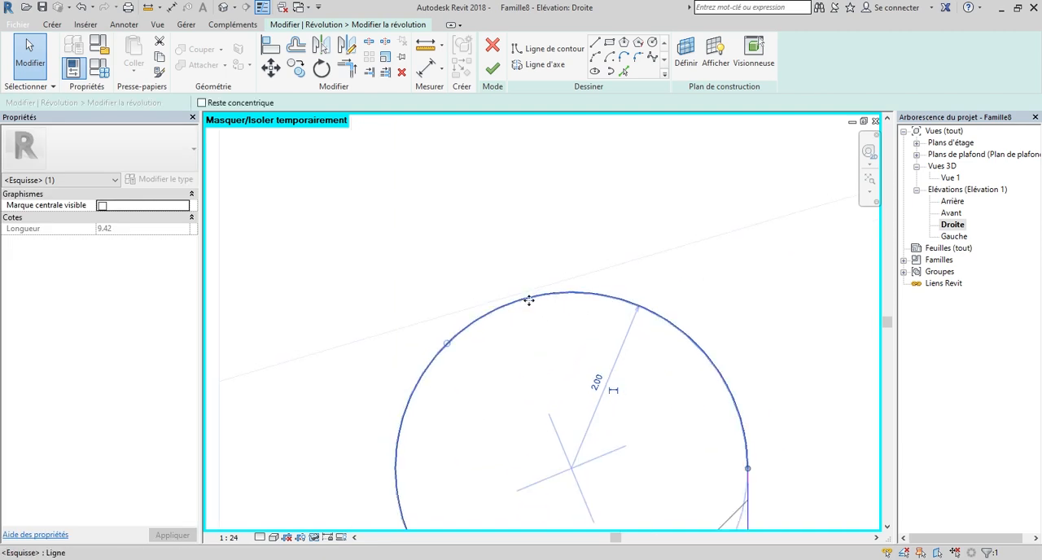
scroll(521, 269, "down", 4)
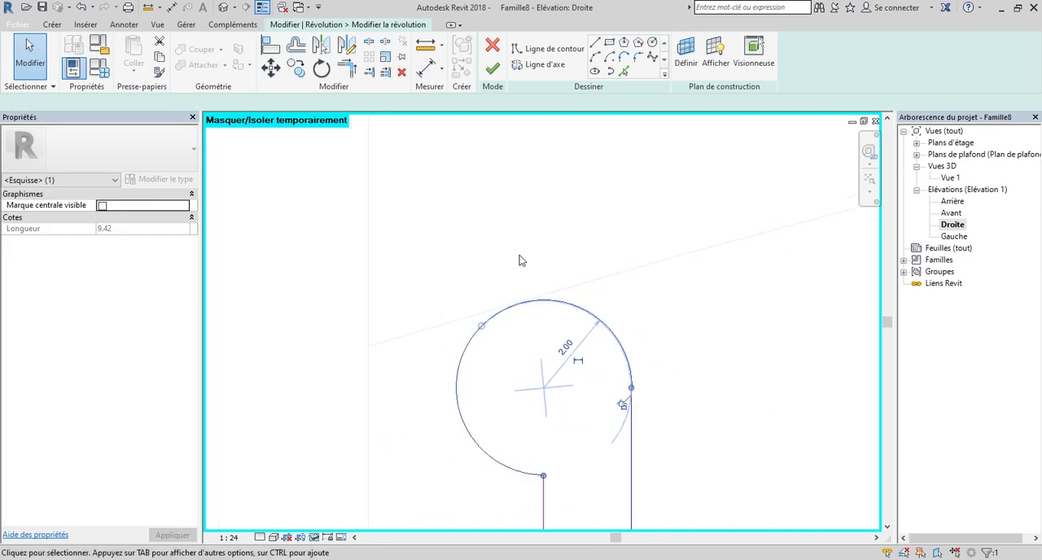
left_click(493, 69)
Open the second bar's revolution sketch and select its rounded head arc.
scroll(505, 228, "down", 3)
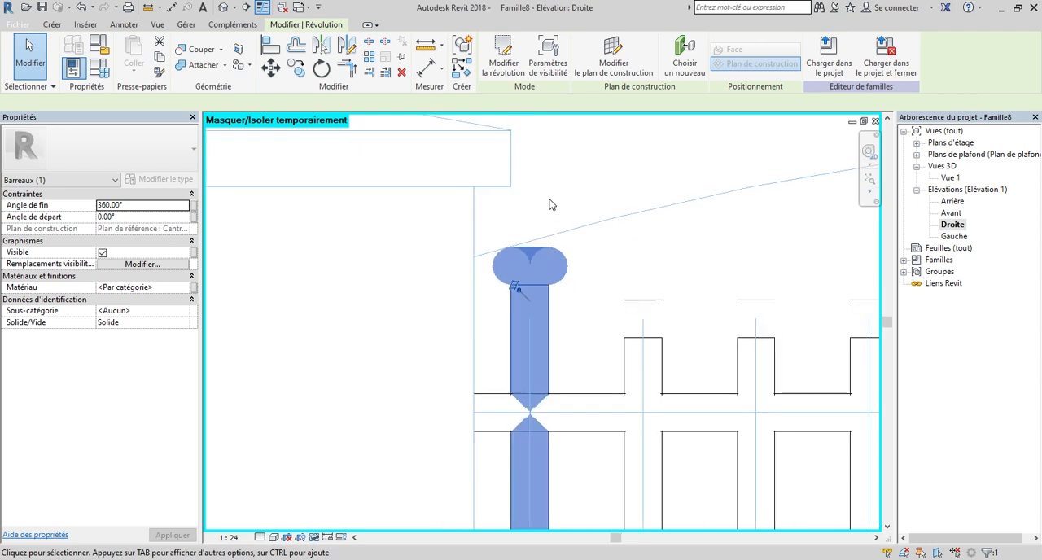
scroll(611, 306, "down", 2)
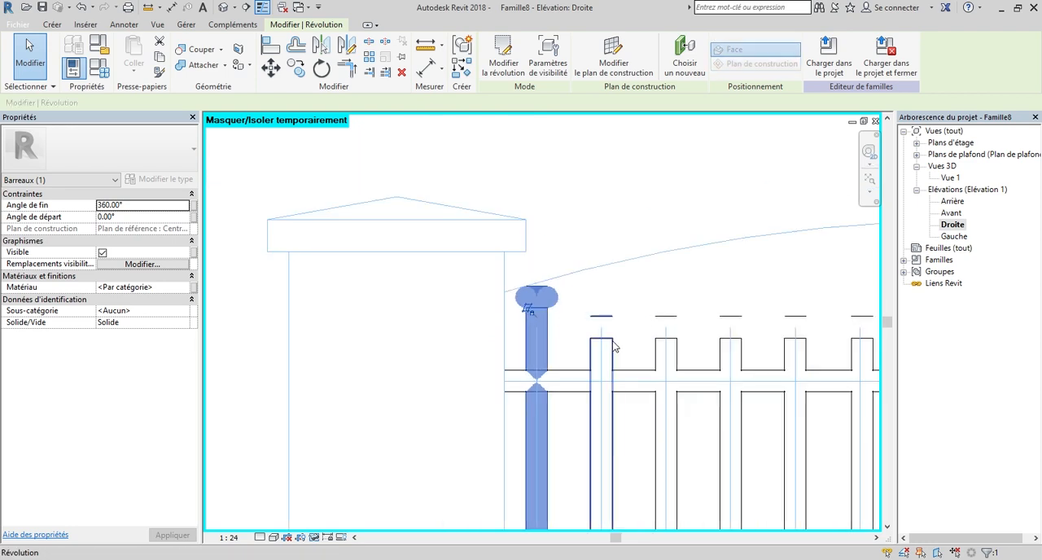
left_click(614, 345)
left_click(504, 58)
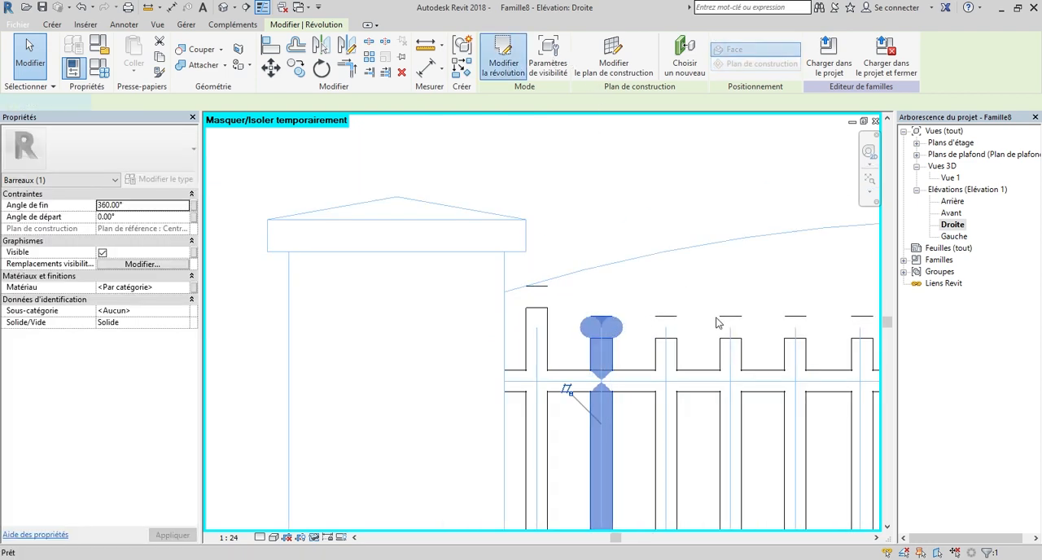
scroll(580, 305, "up", 2)
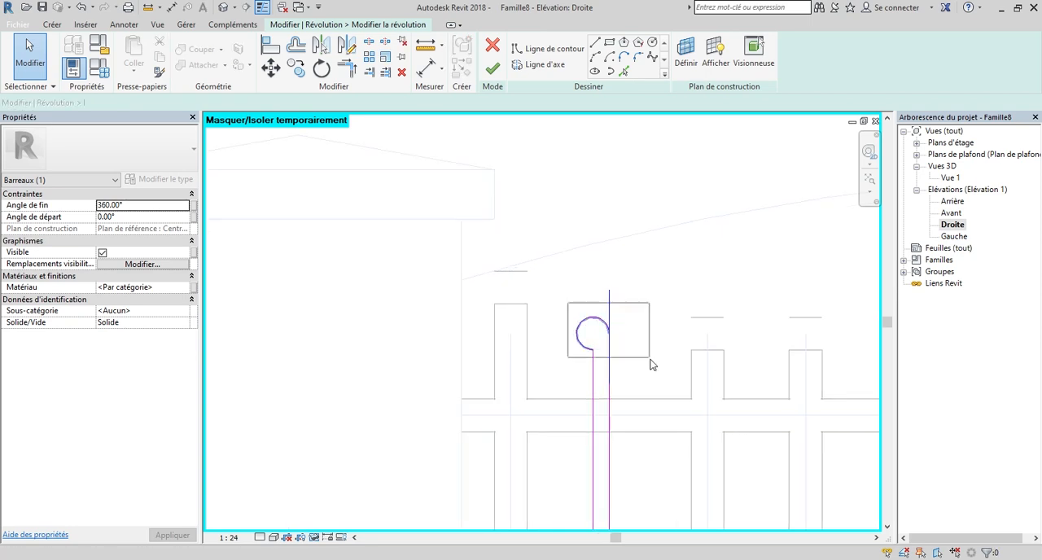
left_click_drag(637, 353, 643, 357)
left_click(598, 324)
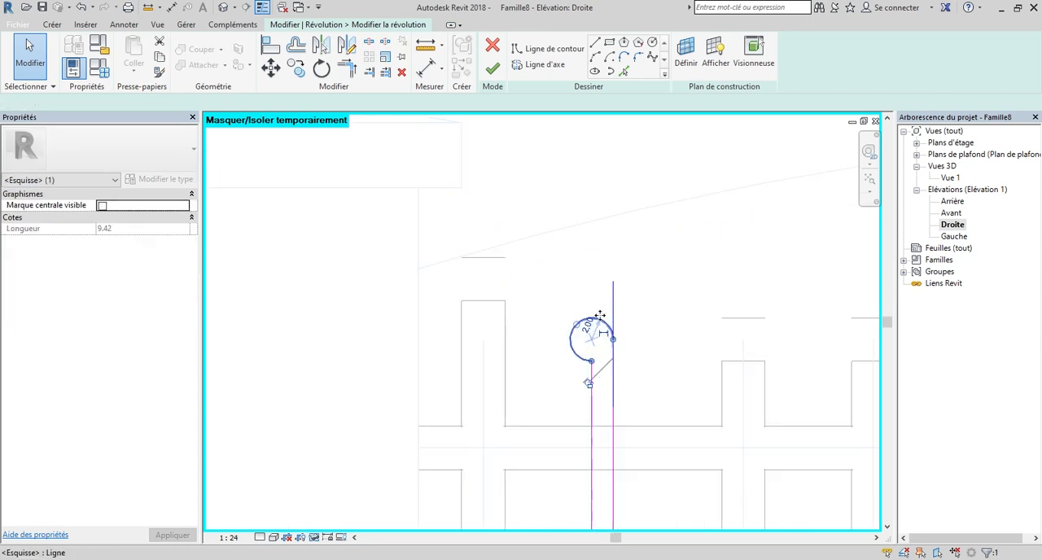
Try to move the second bar's head arc freehand up toward the arched line, and undo the move.
scroll(600, 324, "up", 2)
left_click_drag(600, 324, 590, 221)
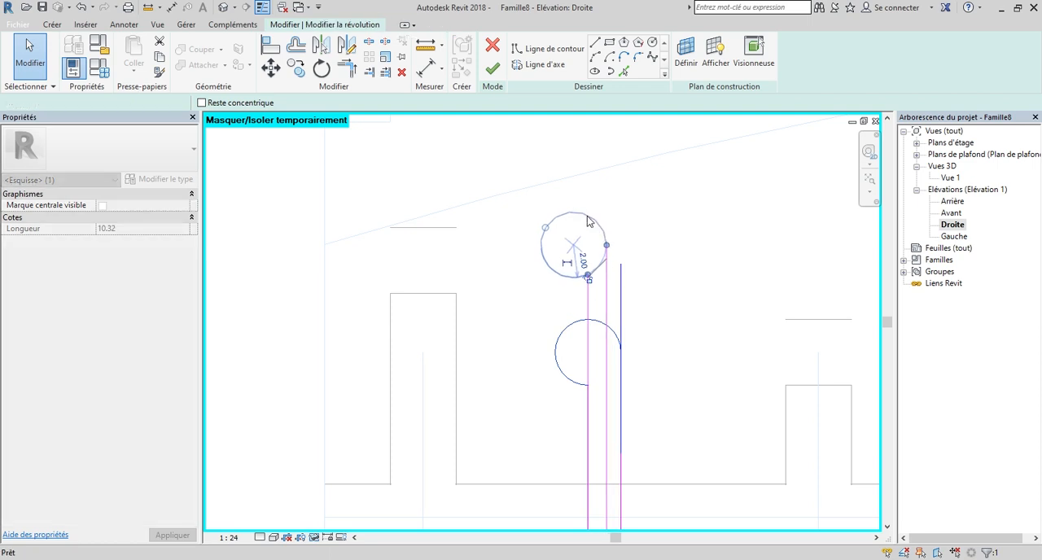
key("ctrl+z")
Nudge the second bar's head arc straight up until it meets the imported arched line, and finish the revolution.
mouse_move(527, 285)
left_mouse_down()
mouse_move(648, 397)
mouse_move(639, 398)
left_mouse_up()
scroll(636, 371, "down", 2)
scroll(639, 358, "down", 2)
key("Up")
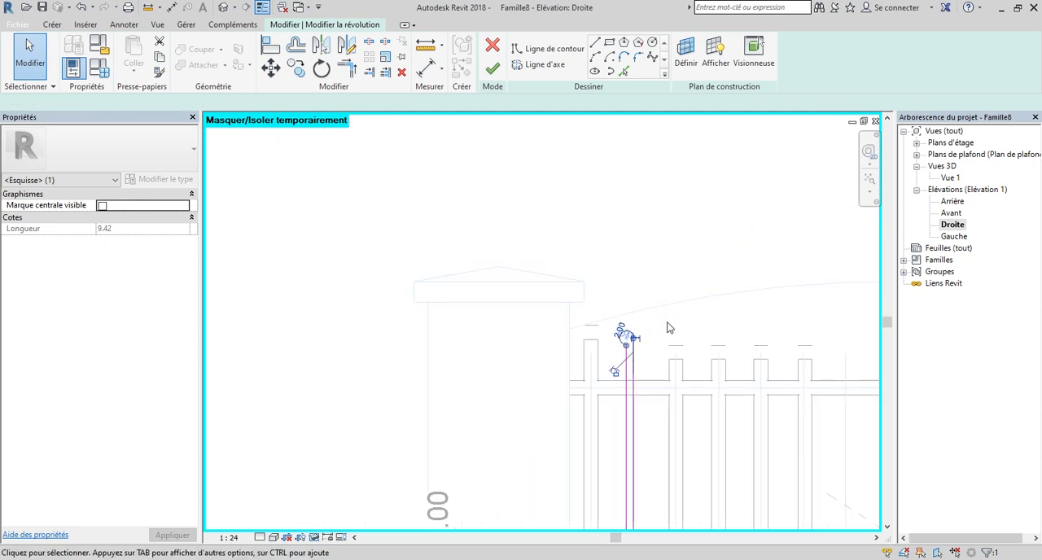
scroll(601, 326, "up", 5)
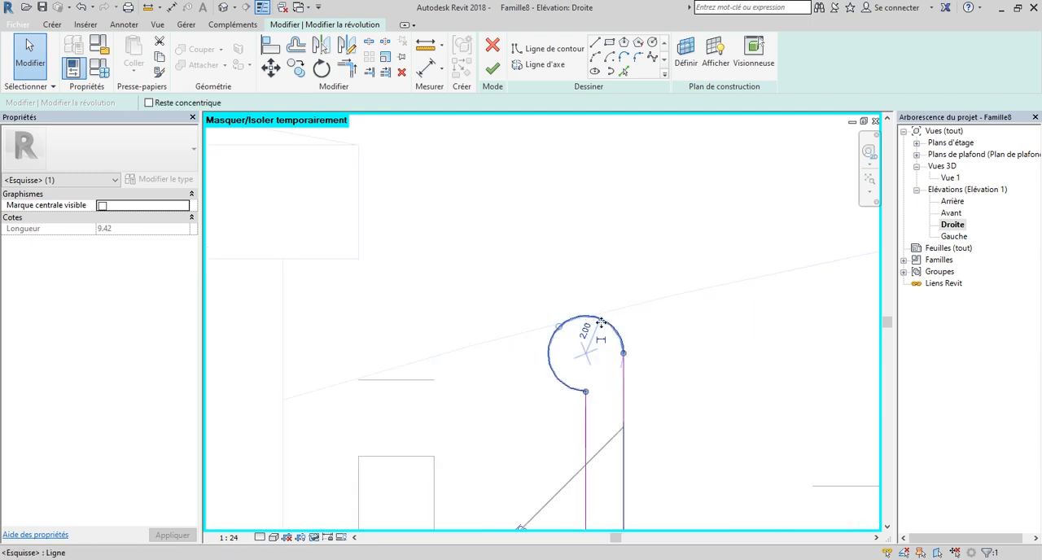
key("Down")
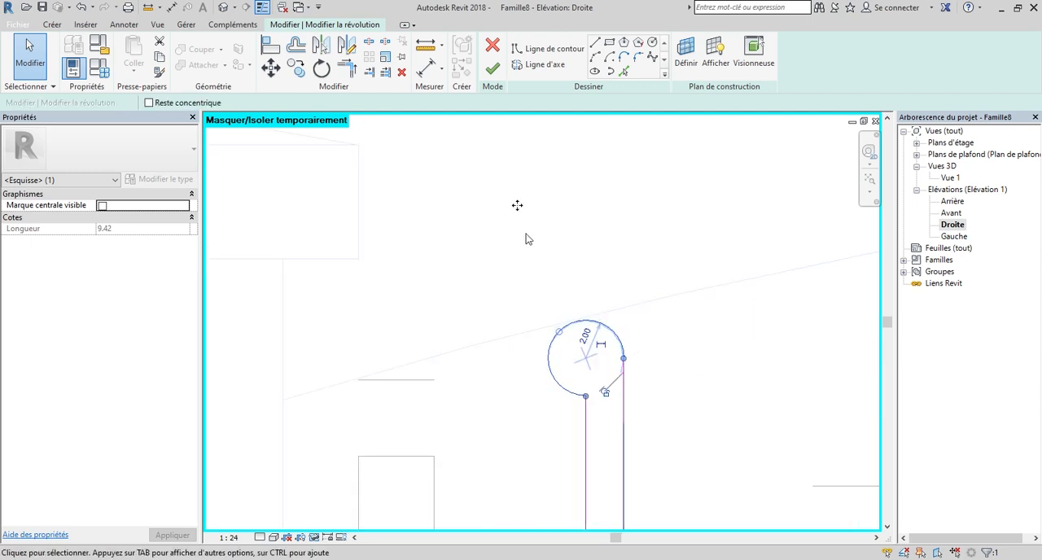
left_click(492, 69)
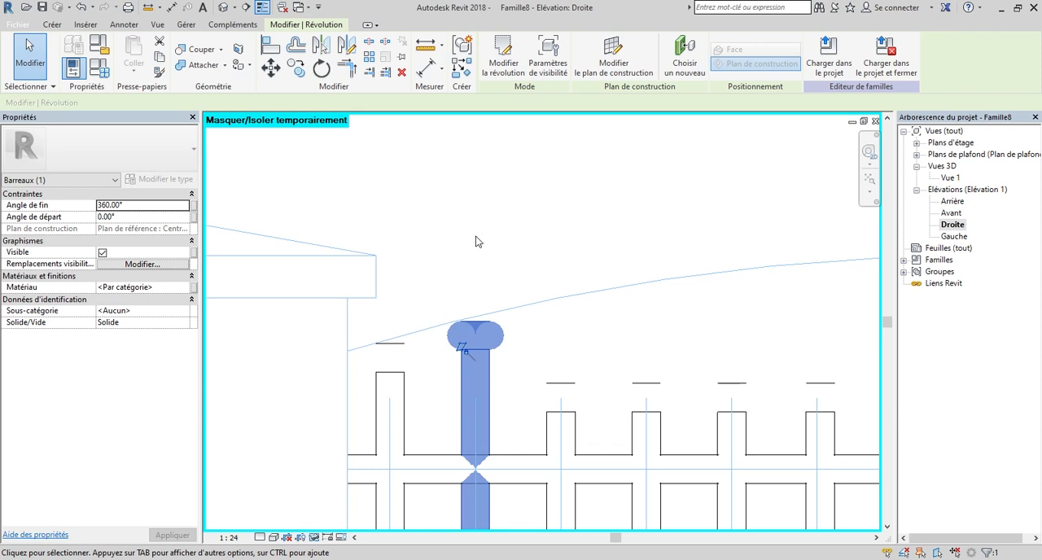
left_click(477, 235)
Open the third bar's revolution sketch and select its rounded head arc.
scroll(480, 232, "down", 2)
scroll(546, 362, "up", 3)
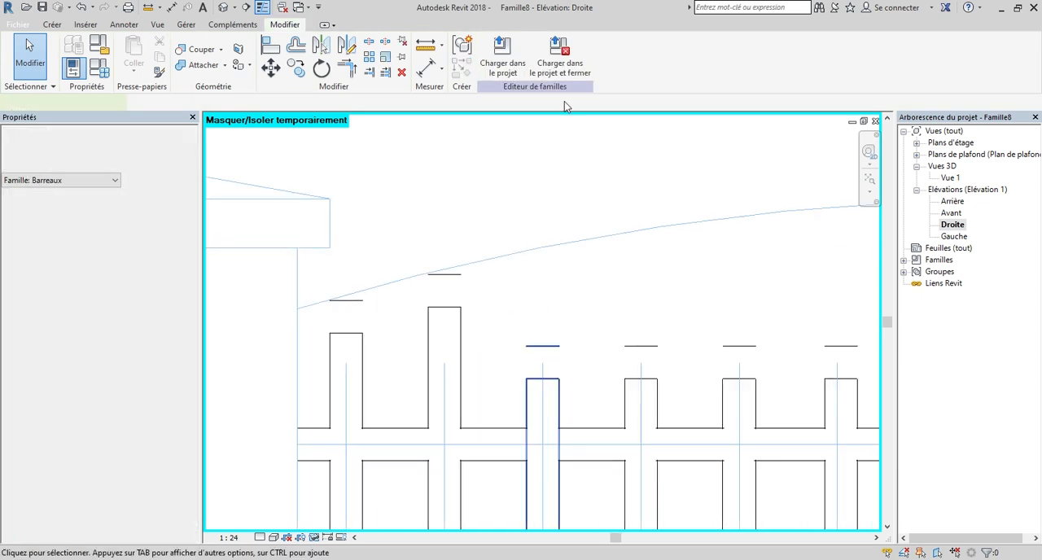
double_click(549, 385)
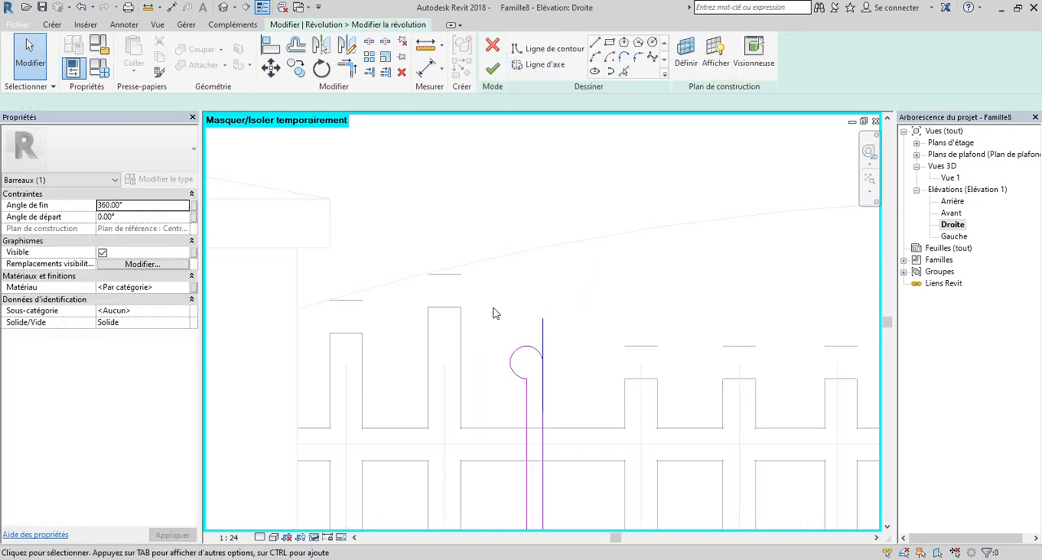
mouse_move(492, 333)
left_mouse_down()
mouse_move(550, 399)
mouse_move(581, 371)
left_mouse_up()
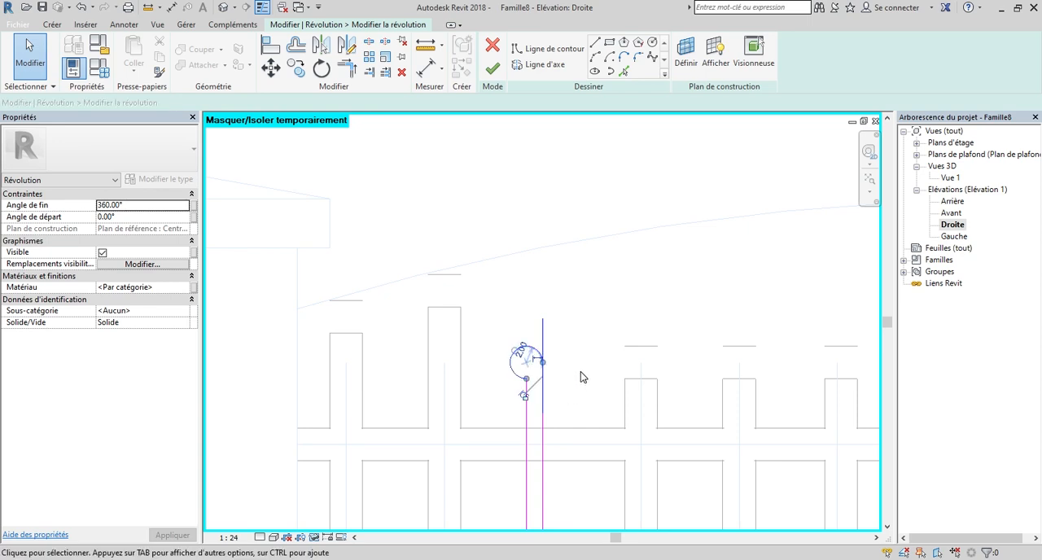
Nudge the third bar's head arc vertically until its top meets the imported arched line, and finish the revolution.
scroll(580, 368, "down", 2)
key("Up")
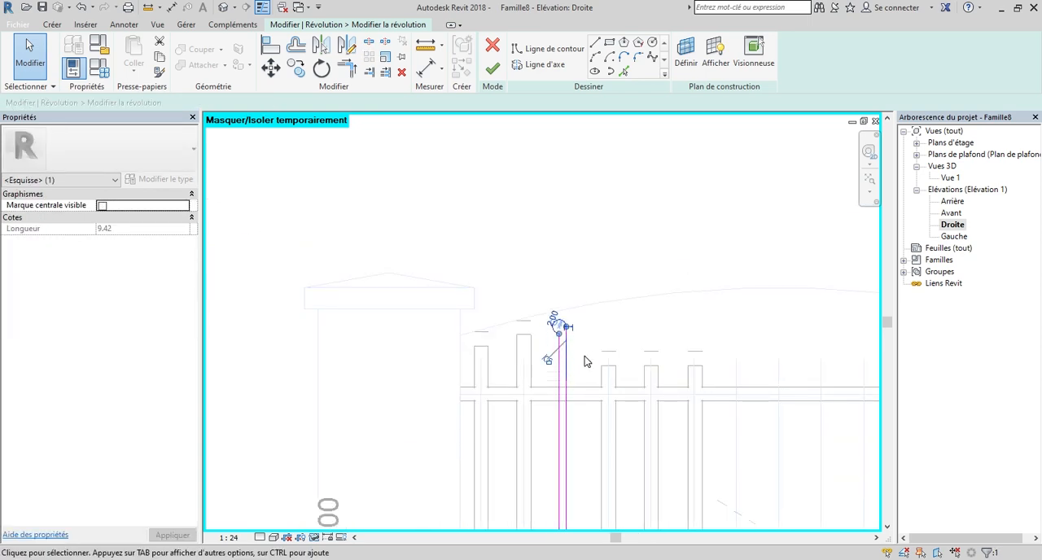
scroll(583, 342, "up", 2)
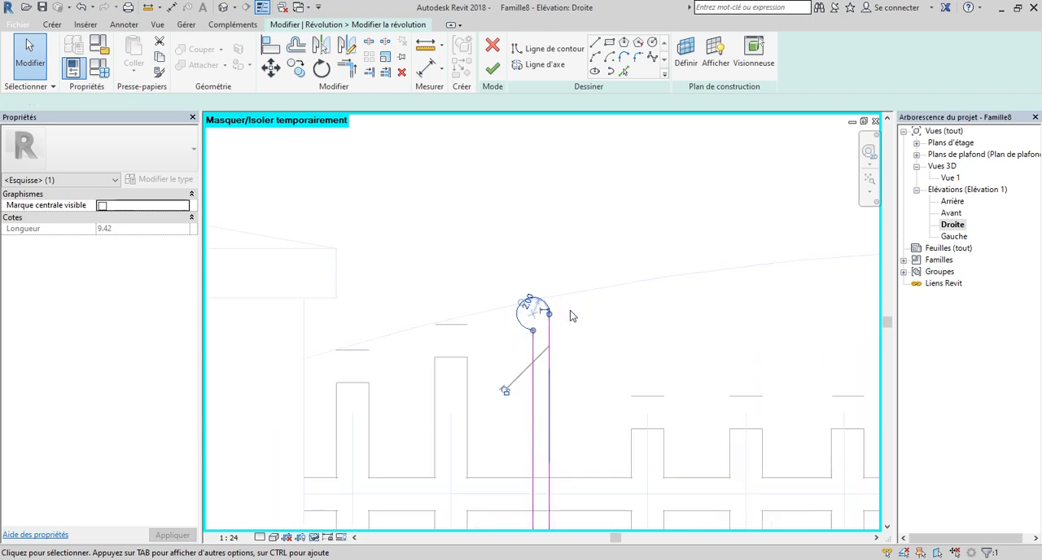
scroll(528, 287, "up", 2)
key("Down")
key("Down")
key("Down")
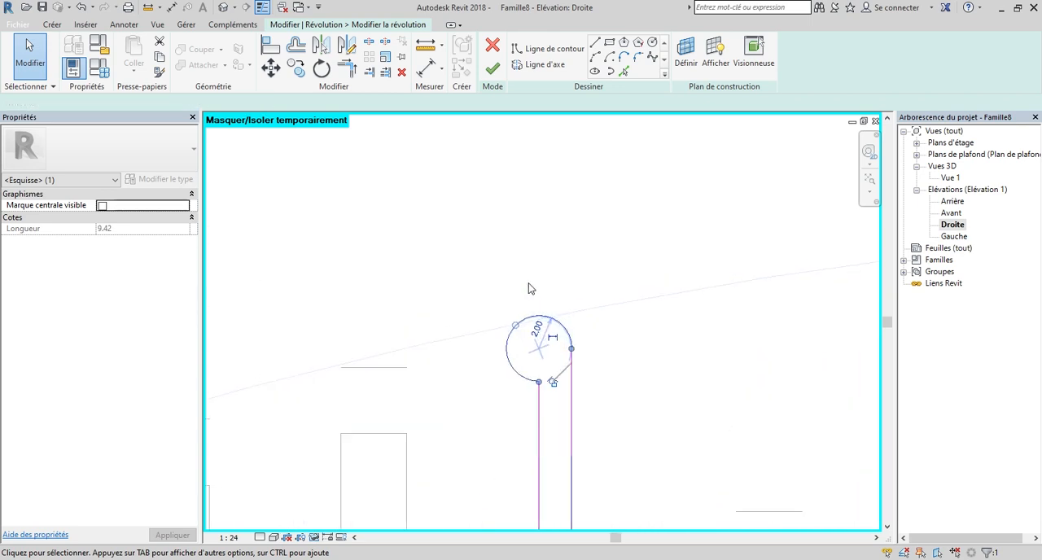
key("Down")
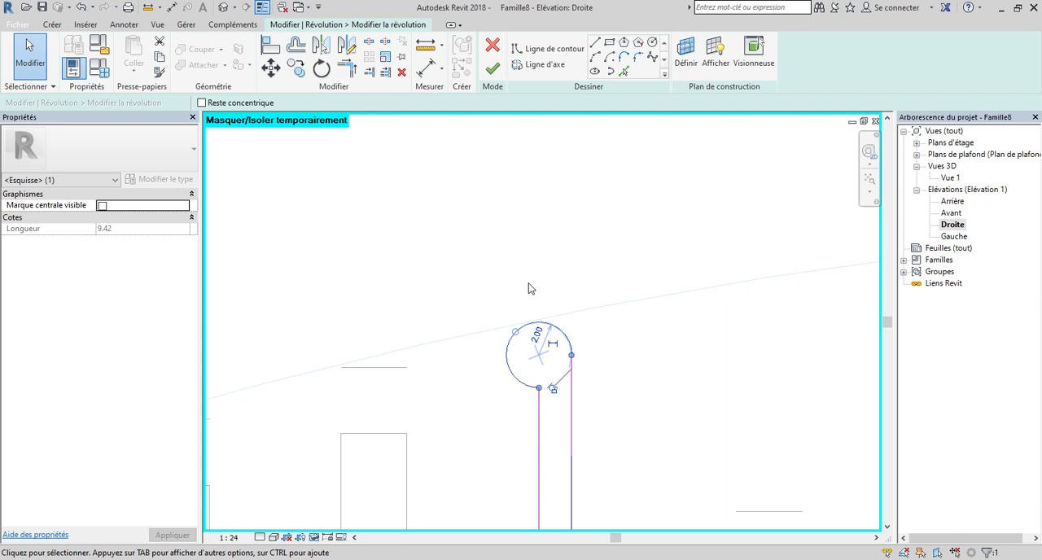
left_click(492, 69)
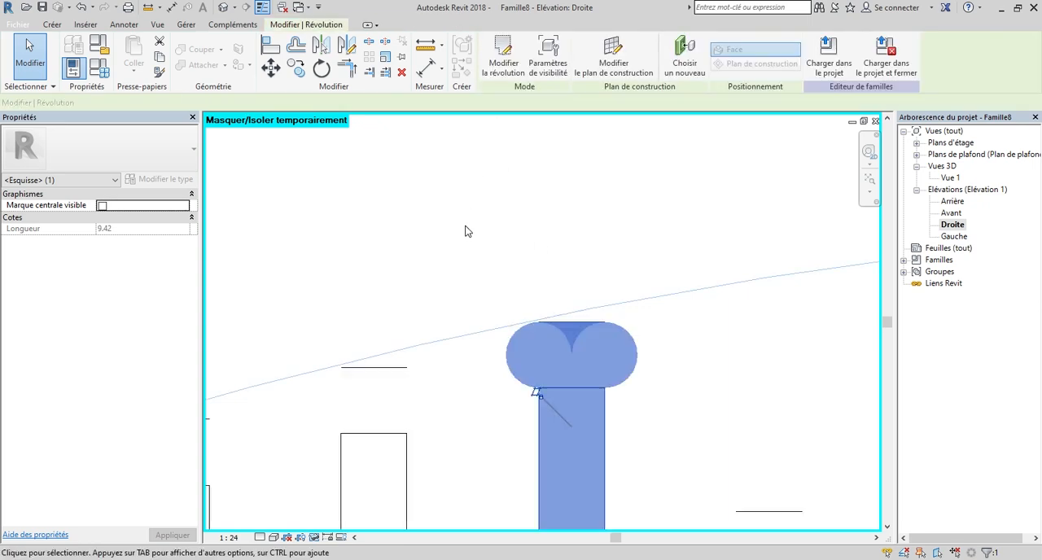
Open the fourth bar's revolution sketch and select its rounded head arc.
scroll(461, 259, "down", 2)
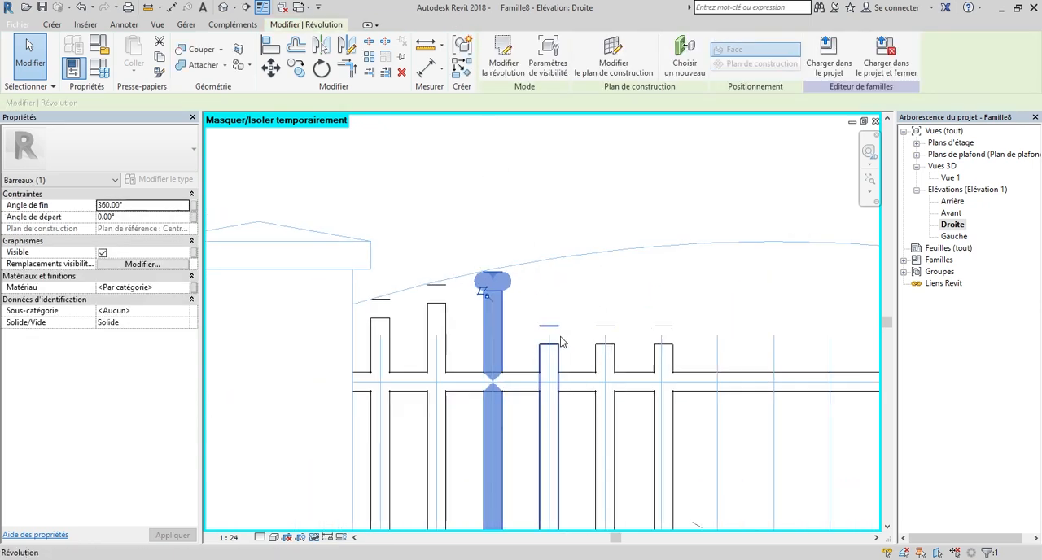
left_click(560, 341)
left_click(513, 65)
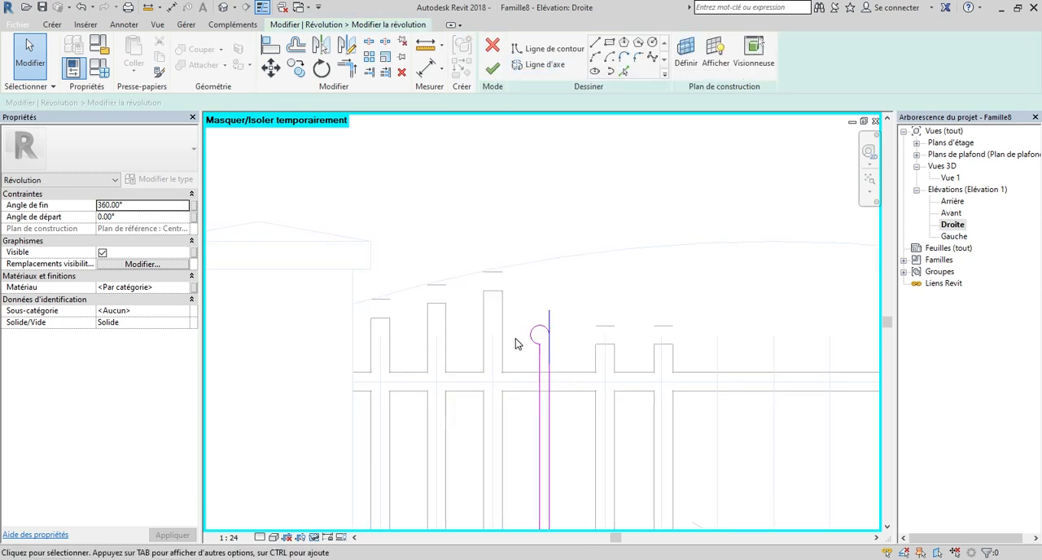
scroll(544, 331, "up", 3)
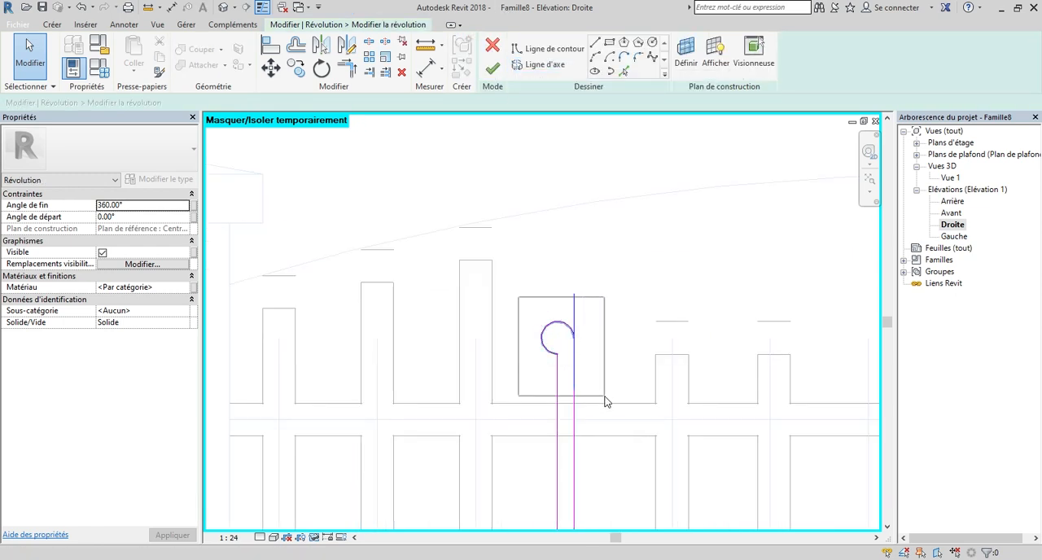
left_click_drag(519, 297, 604, 401)
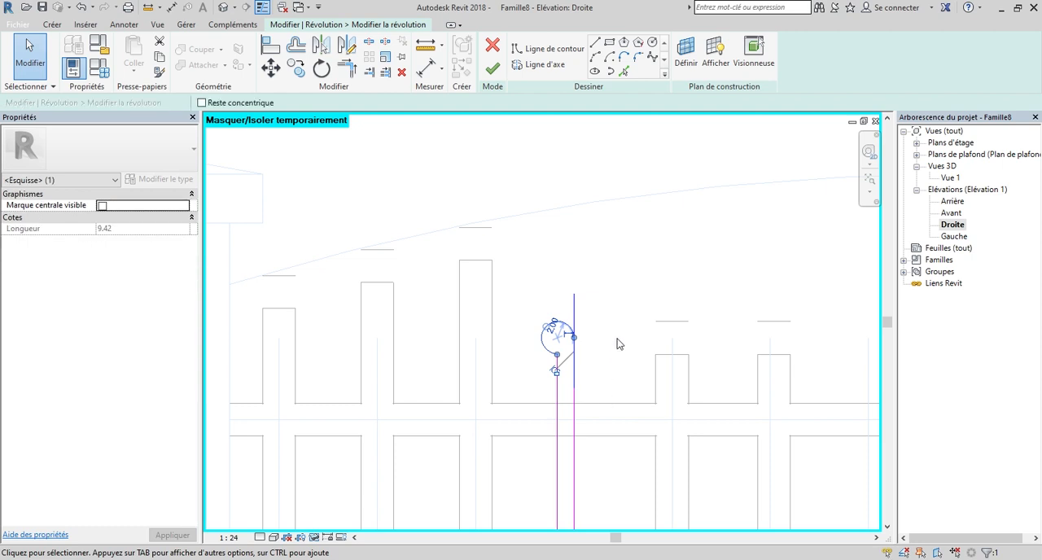
Nudge the fourth bar's head arc straight up to just under the imported arched line, and finish the revolution.
key("Up")
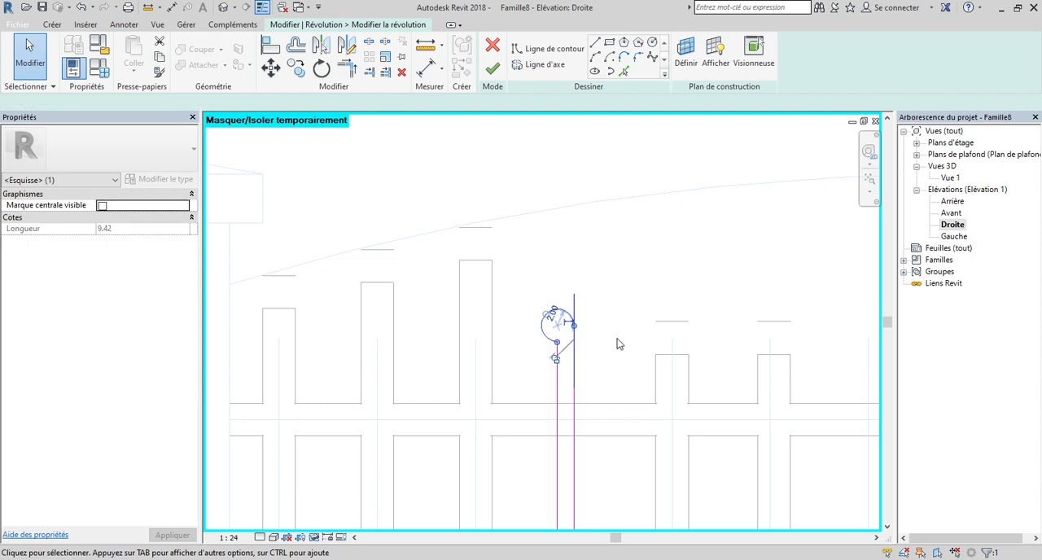
scroll(616, 348, "down", 2)
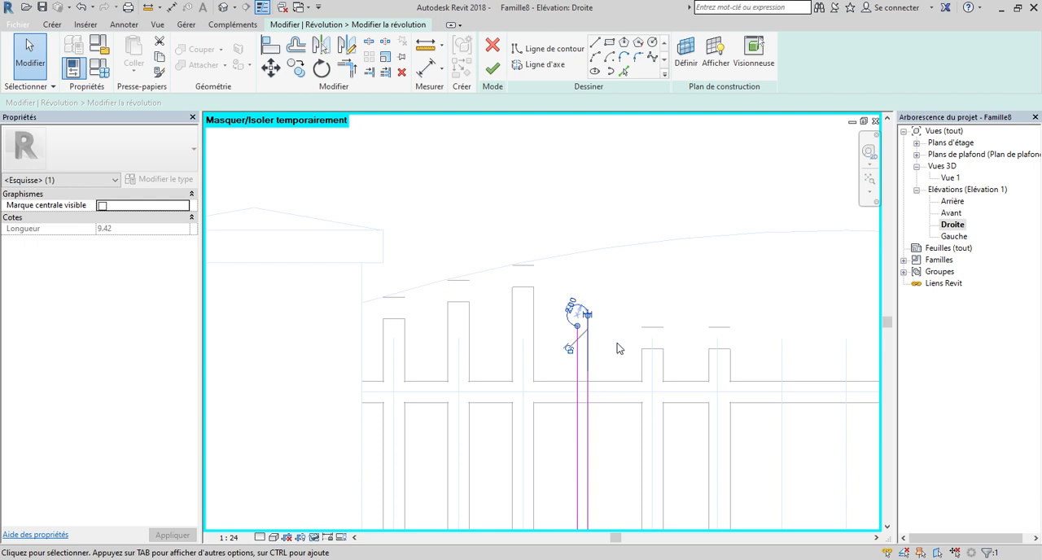
scroll(616, 375, "down", 2)
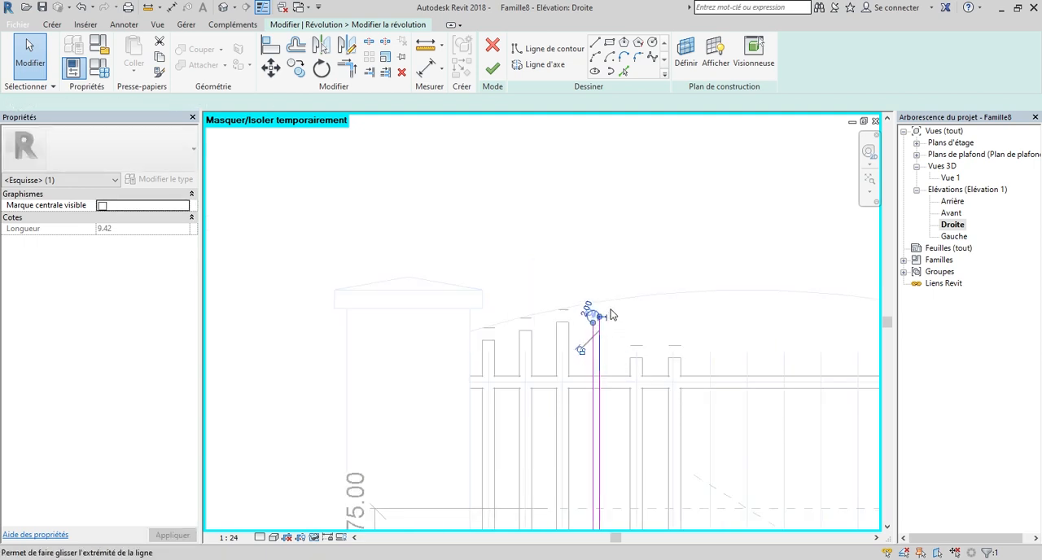
scroll(610, 307, "up", 2)
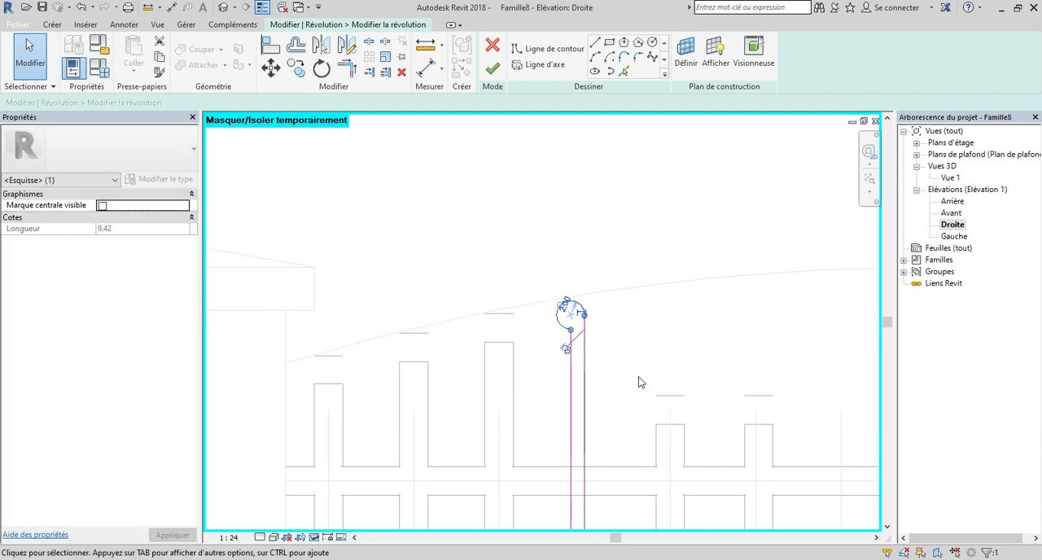
scroll(577, 318, "up", 4)
scroll(684, 362, "up", 1)
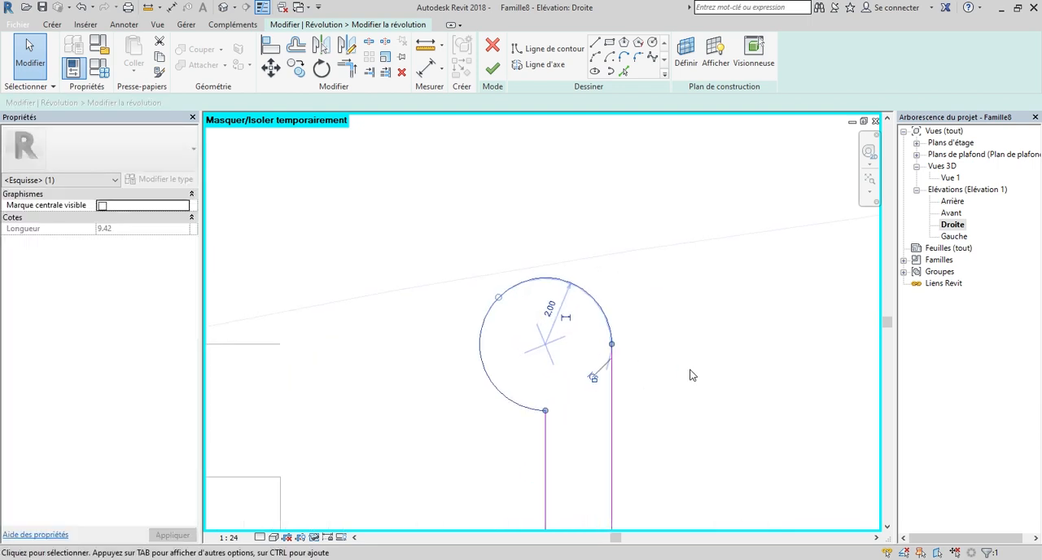
scroll(690, 375, "up", 2)
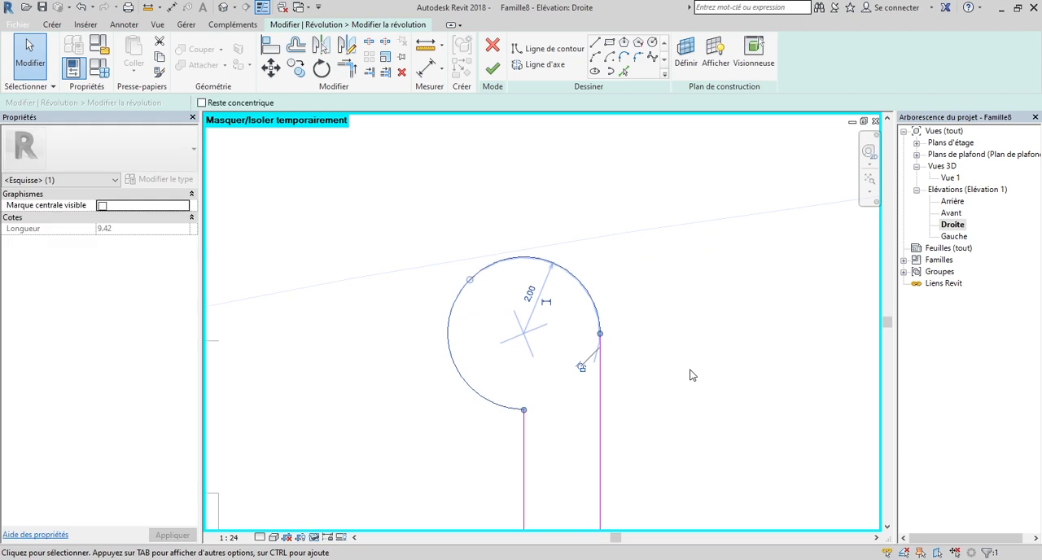
left_click(493, 72)
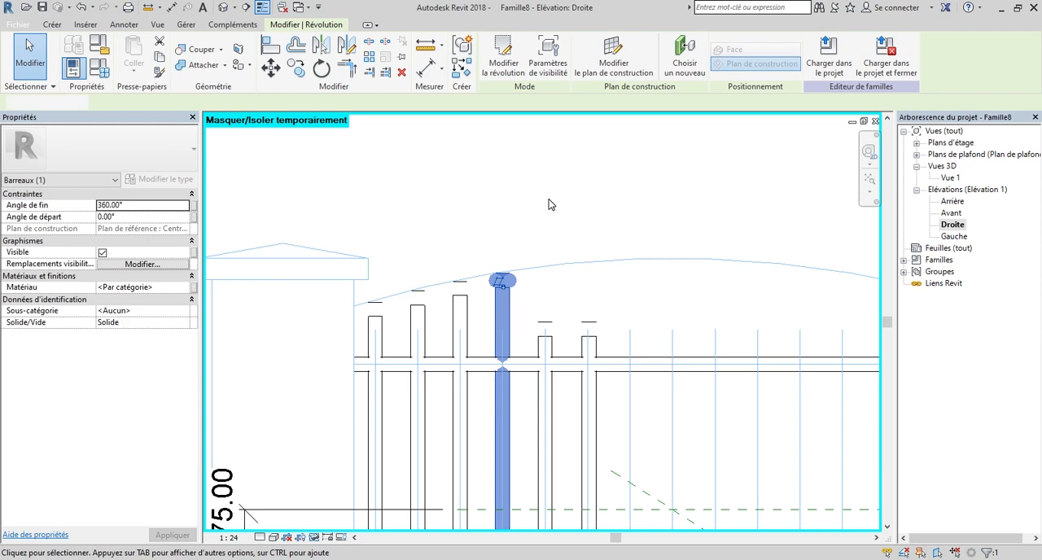
left_click(549, 204)
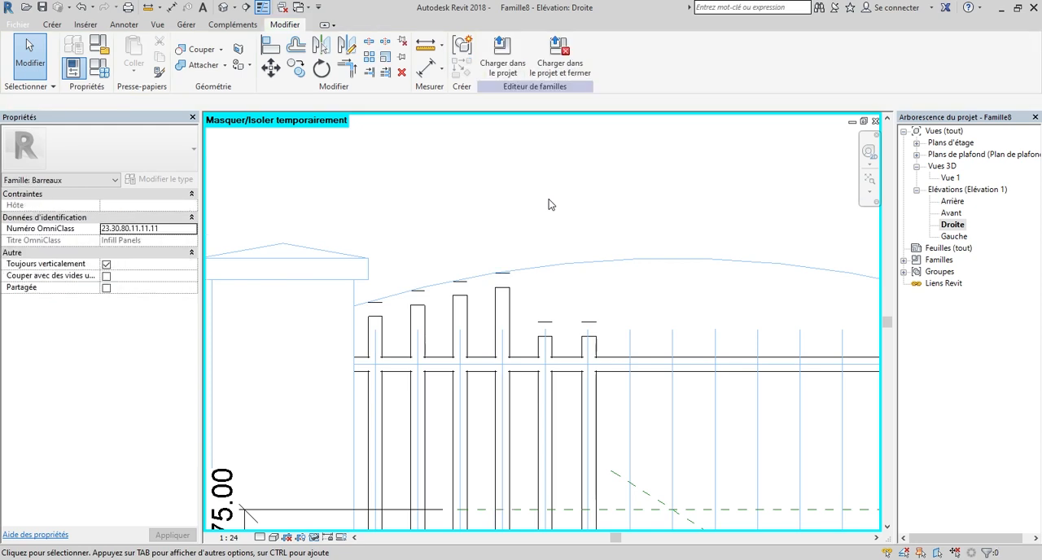
Open the fifth bar's revolution sketch and select its rounded head arc.
scroll(529, 240, "down", 2)
scroll(486, 236, "down", 3)
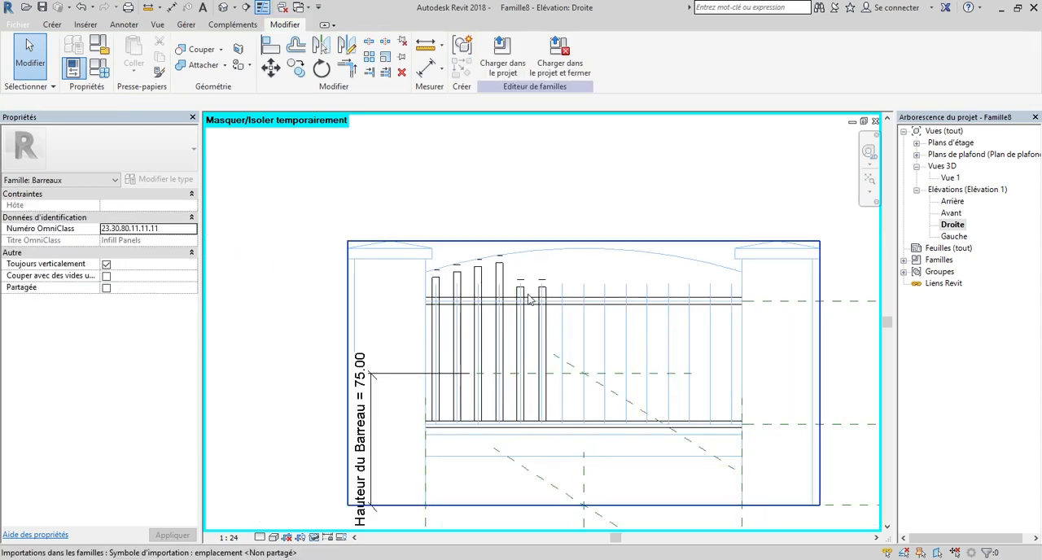
scroll(528, 293, "up", 5)
left_click(524, 281)
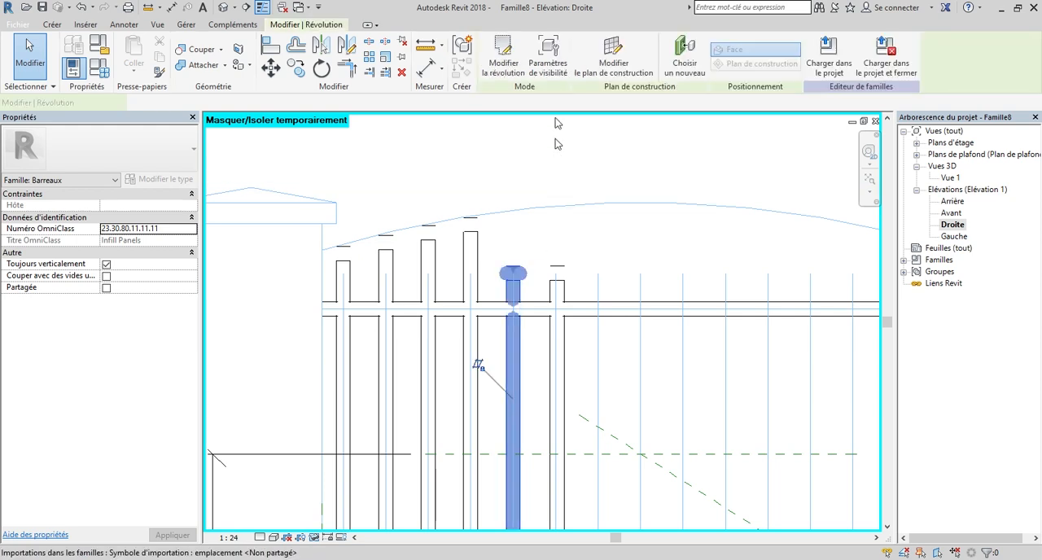
left_click(505, 50)
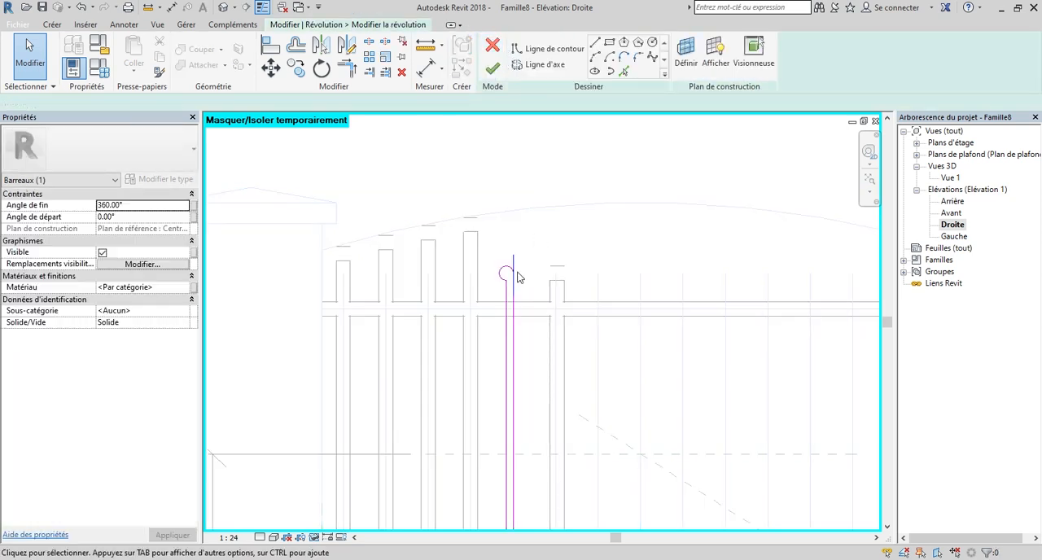
scroll(504, 278, "up", 2)
left_click_drag(483, 246, 538, 327)
Nudge the fifth bar's head arc straight up until it meets the imported arched line, and finish the revolution.
scroll(539, 327, "down", 3)
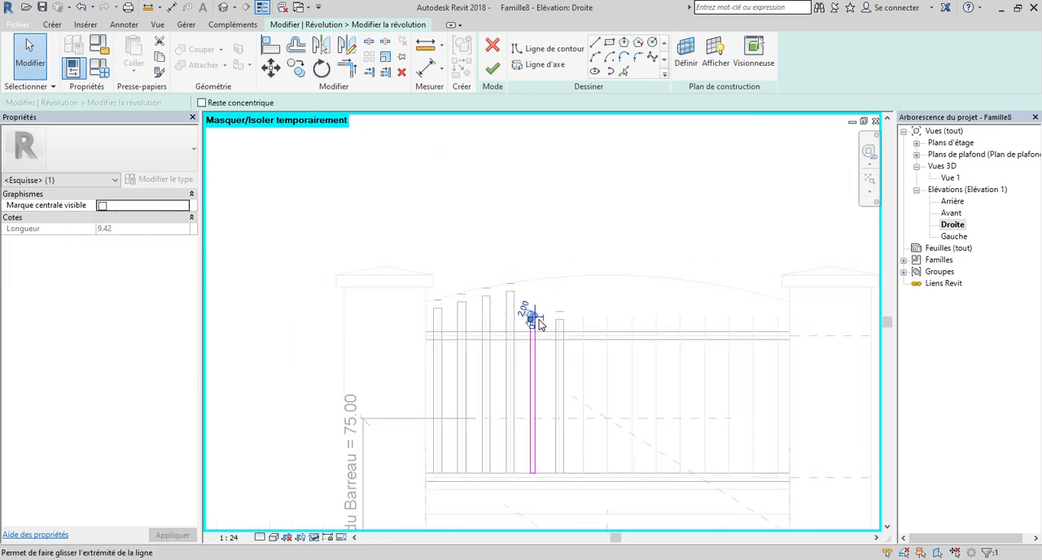
key("Up")
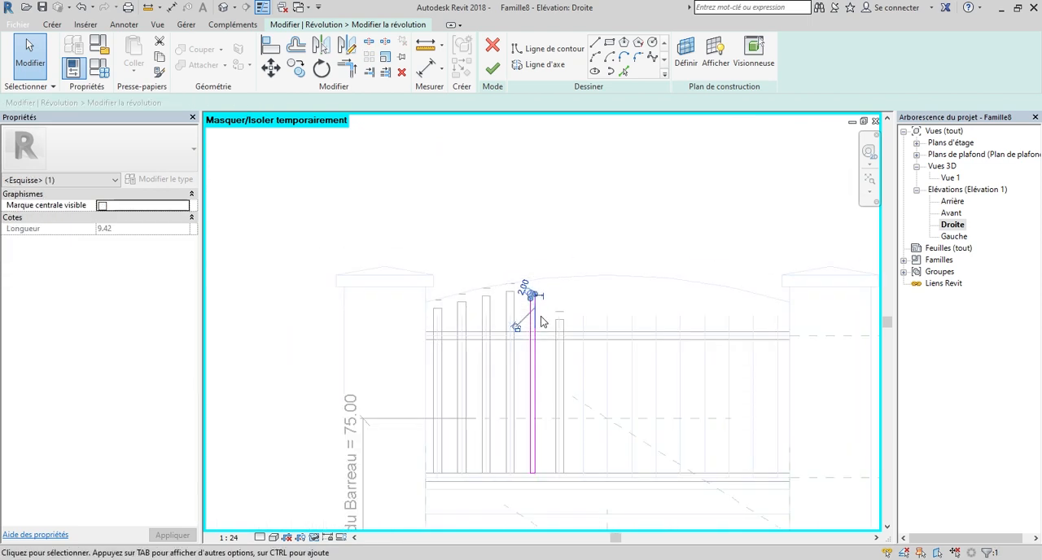
scroll(551, 299, "up", 5)
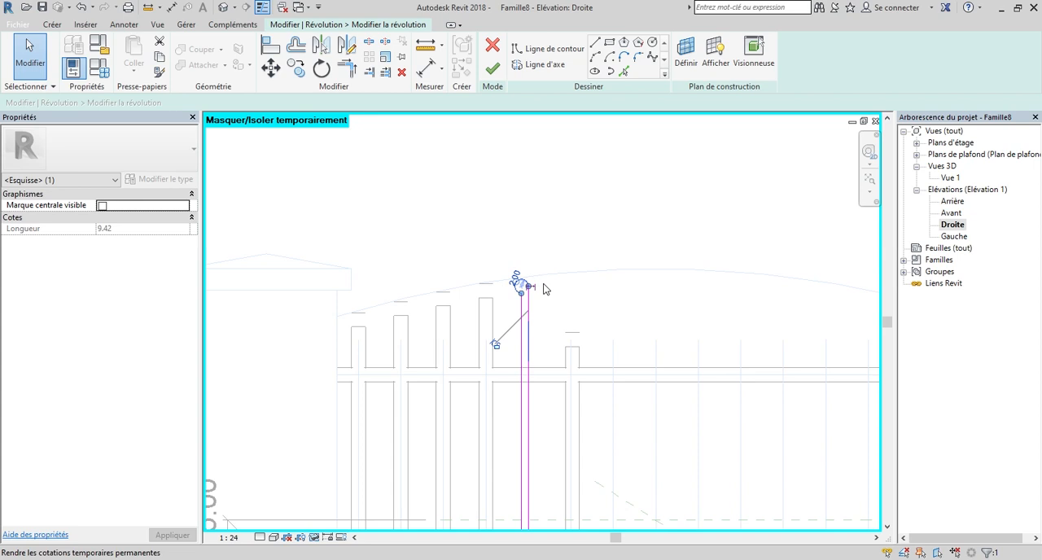
key("Up")
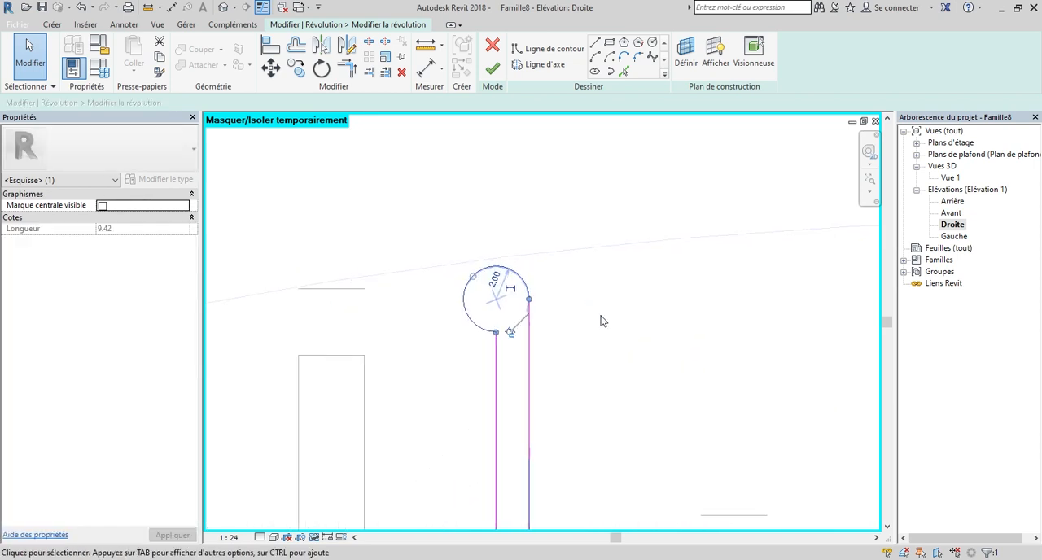
key("Up")
key("Up")
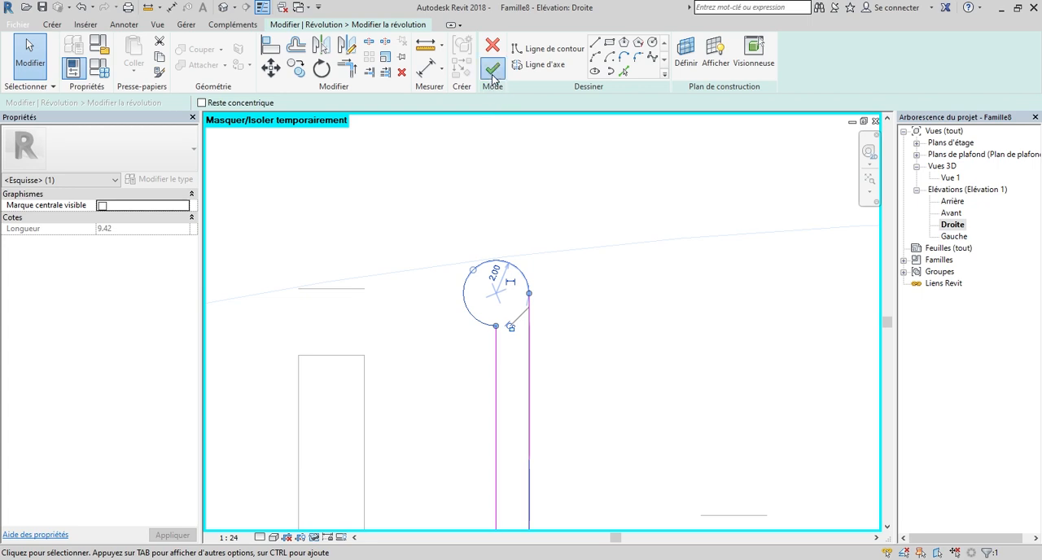
left_click(493, 77)
scroll(505, 218, "down", 2)
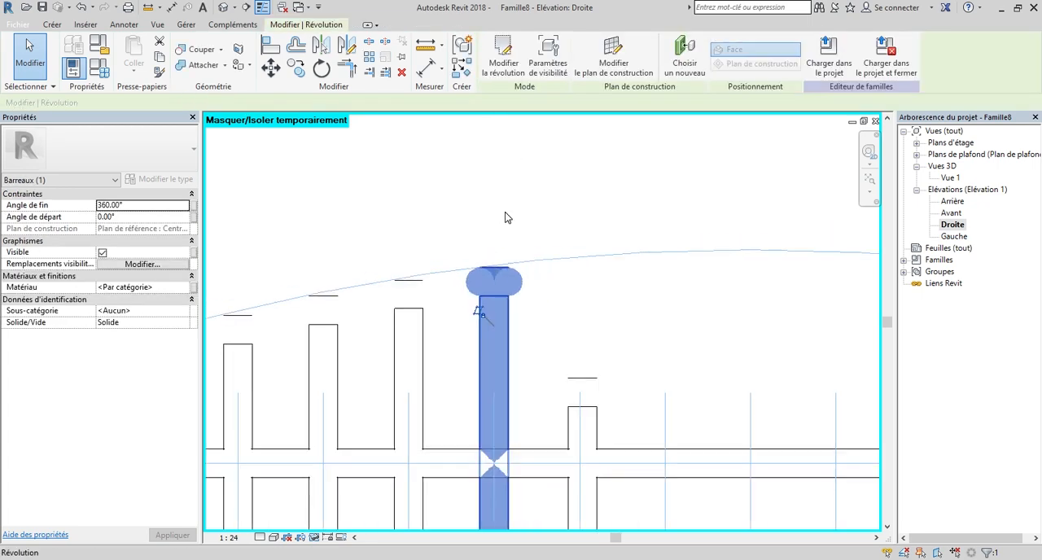
scroll(482, 269, "down", 1)
left_click(442, 264)
Open the sixth bar's revolution sketch and select its rounded head.
scroll(442, 265, "down", 3)
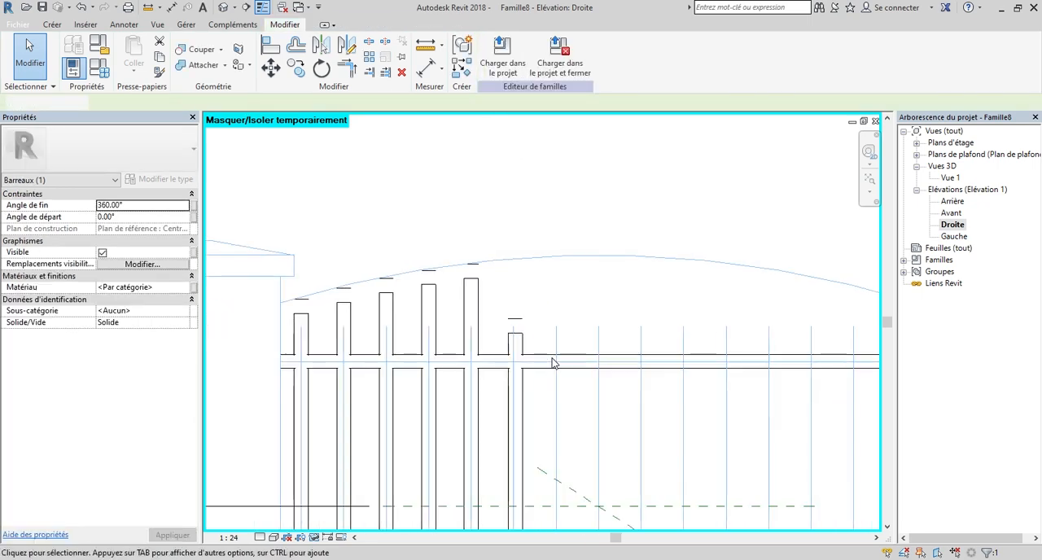
left_click(507, 334)
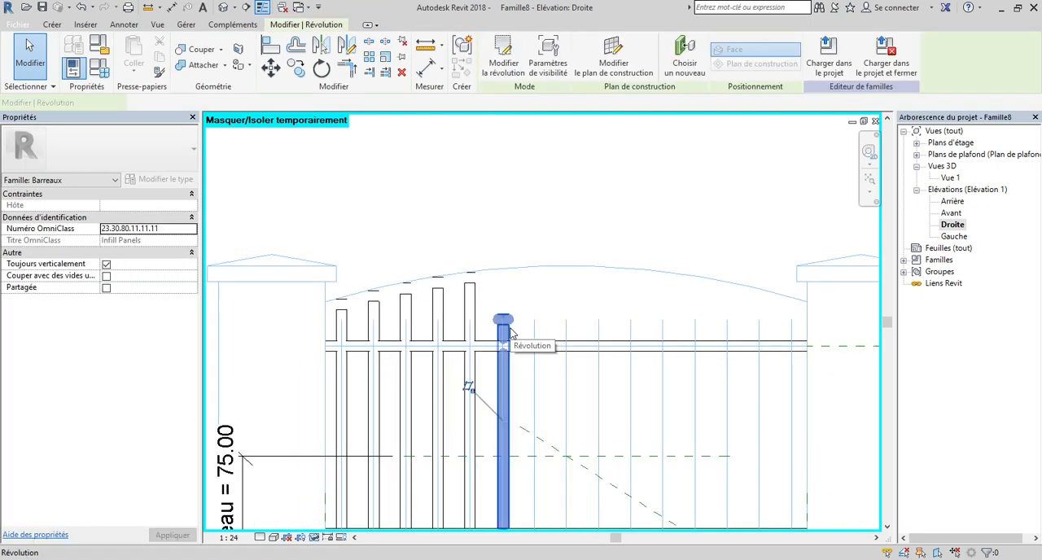
left_click(504, 65)
scroll(492, 340, "up", 3)
scroll(476, 334, "up", 2)
left_click_drag(410, 255, 488, 367)
Nudge the sixth bar's rounded head straight up until it meets the imported arched line, and finish the revolution.
scroll(516, 349, "down", 2)
scroll(522, 296, "down", 2)
key("Up")
key("Up")
key("Up")
key("Up")
key("Up")
scroll(493, 253, "up", 3)
left_click(492, 68)
scroll(484, 289, "down", 4)
scroll(538, 228, "down", 2)
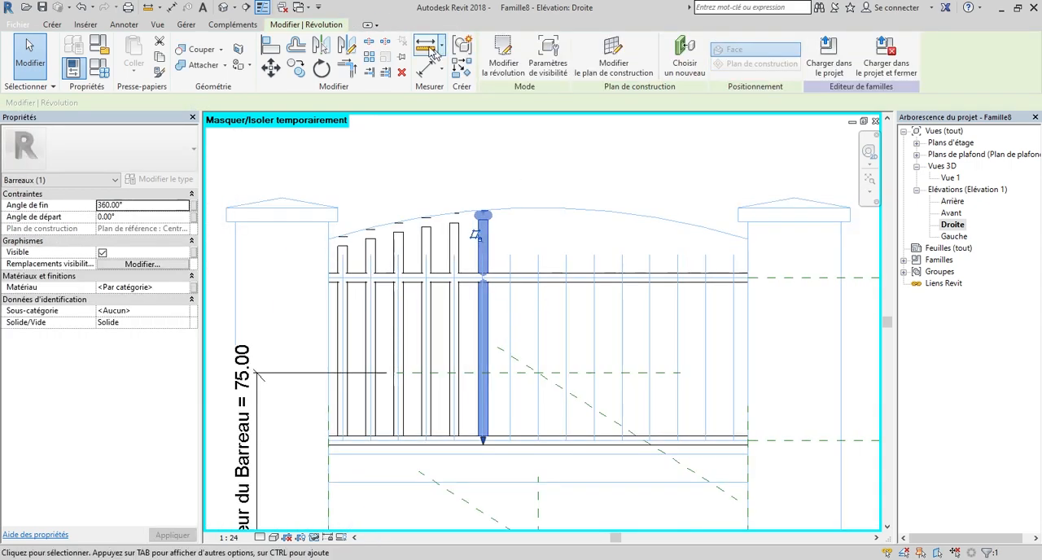
left_click(426, 46)
left_click(537, 318)
key("Escape")
key("Escape")
Copy the raised sixth bar onto the seventh and eighth bar axes of the imported sketch.
left_click(478, 322)
key("c")
key("o")
left_click(472, 324)
scroll(480, 320, "up", 4)
key("Escape")
key("Escape")
scroll(573, 256, "down", 2)
left_click(446, 357)
left_click(434, 290)
left_click(563, 290)
left_click(628, 290)
scroll(507, 285, "up", 2)
left_click(514, 325)
left_click(499, 337)
scroll(456, 301, "down", 5)
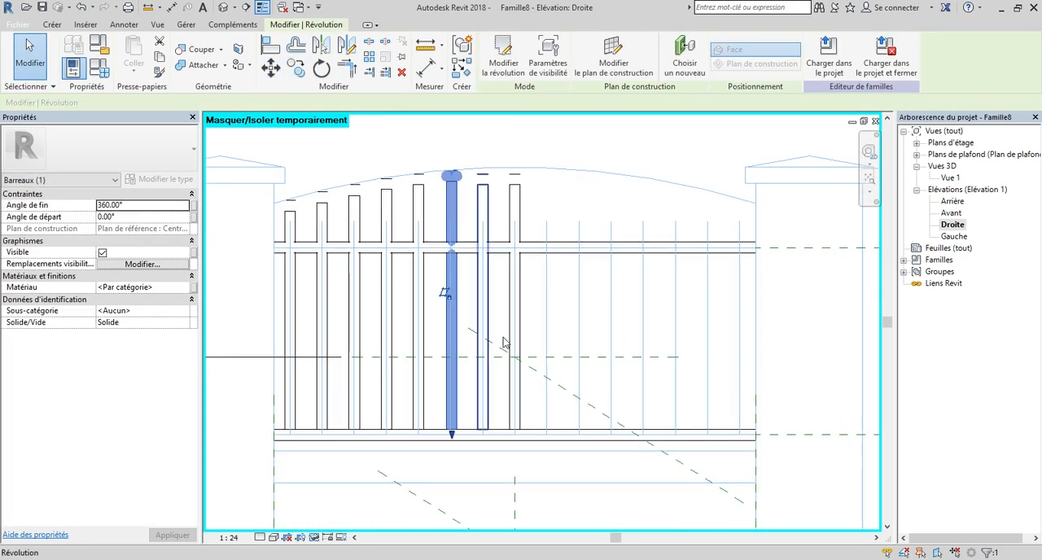
Edit the seventh bar's revolution, nudge its rounded head up to the imported arched line, and finish the revolution.
left_click(482, 326)
left_click(503, 57)
left_click(470, 181)
key("Up")
key("Up")
key("Up")
key("Up")
key("Up")
left_click(493, 68)
Edit the central eighth bar's revolution, nudge its rounded head up to the imported arched line, and finish the revolution.
left_click(513, 326)
left_click(503, 57)
scroll(529, 221, "up", 3)
left_click(479, 271)
key("Up")
key("Up")
key("Up")
key("Up")
key("Up")
left_click(493, 68)
Mirror the seven bars on the left half of the panel about the central vertical reference plane.
scroll(427, 239, "down", 4)
scroll(521, 154, "down", 3)
left_click_drag(279, 156, 492, 407)
left_click(317, 49)
left_click(502, 440)
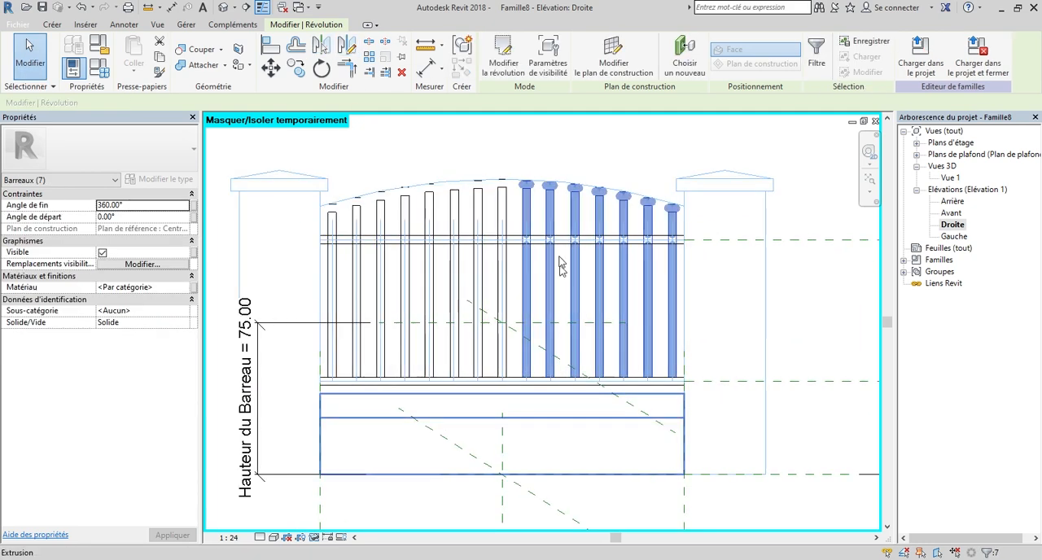
key("Escape")
Examine the complete row of bars in the elevation and in the 3D view Vue 1.
scroll(488, 269, "down", 1)
scroll(488, 265, "down", 1)
scroll(460, 265, "up", 1)
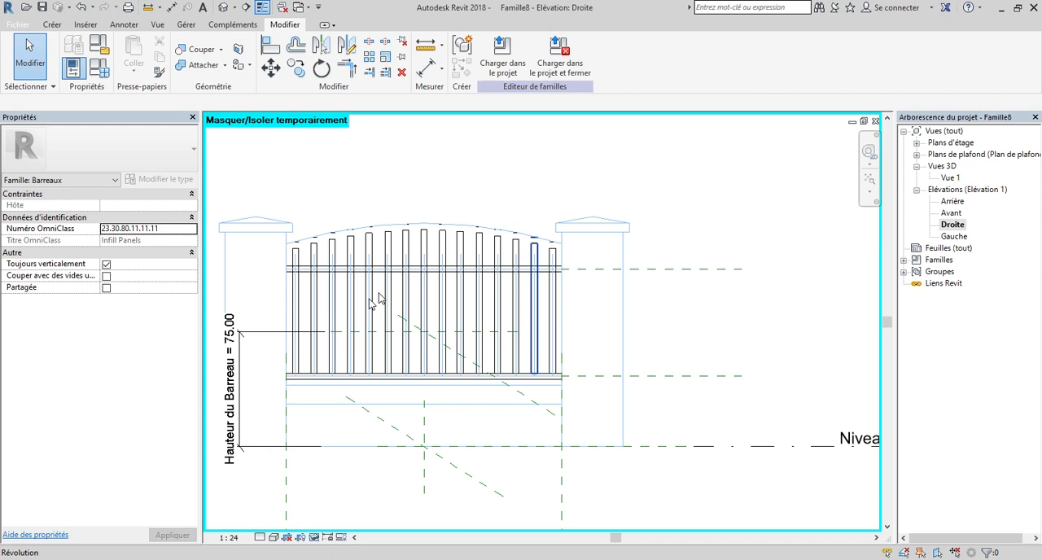
scroll(521, 269, "down", 1)
double_click(949, 179)
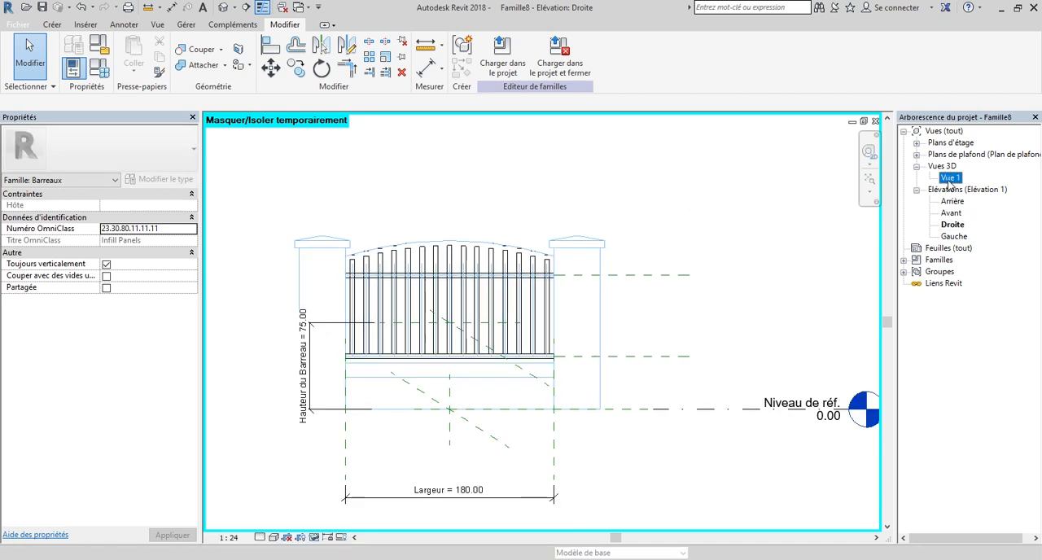
mouse_move(842, 170)
left_mouse_down()
mouse_move(791, 192)
mouse_move(737, 167)
left_mouse_up()
middle_click_drag(529, 293, 604, 313, "shift")
left_click(835, 169)
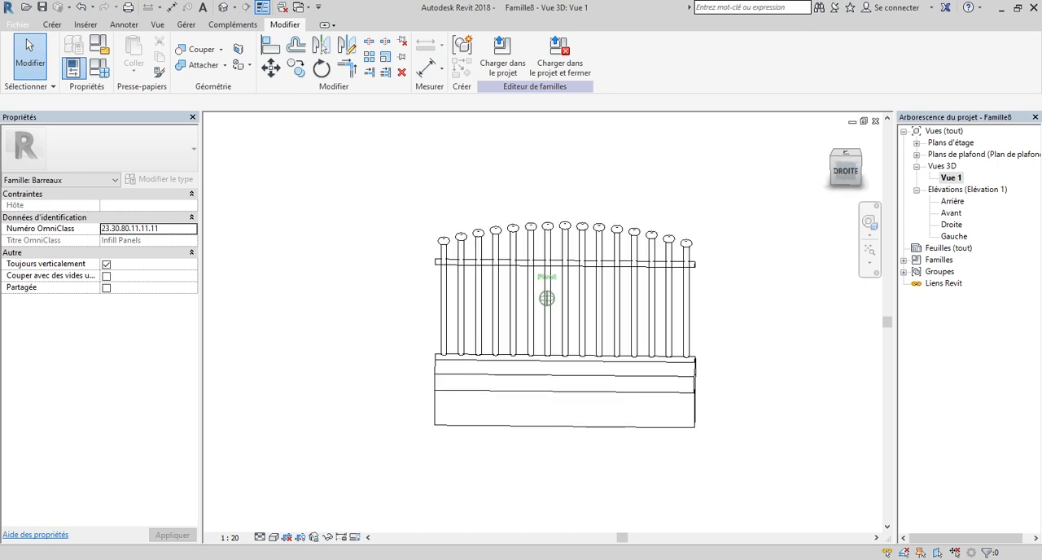
middle_click_drag(569, 277, 546, 298, "shift")
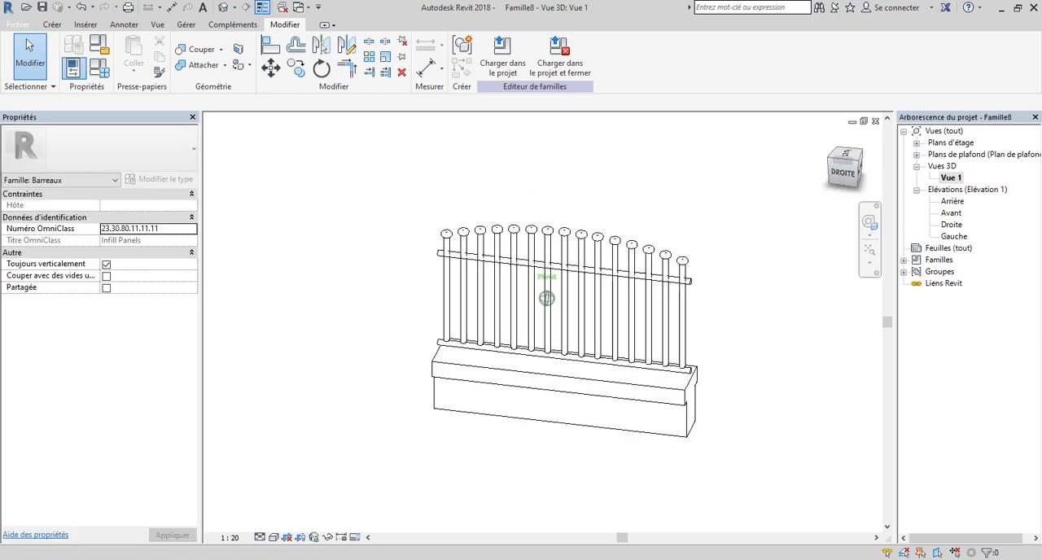
scroll(441, 243, "up", 3)
scroll(351, 303, "down", 3)
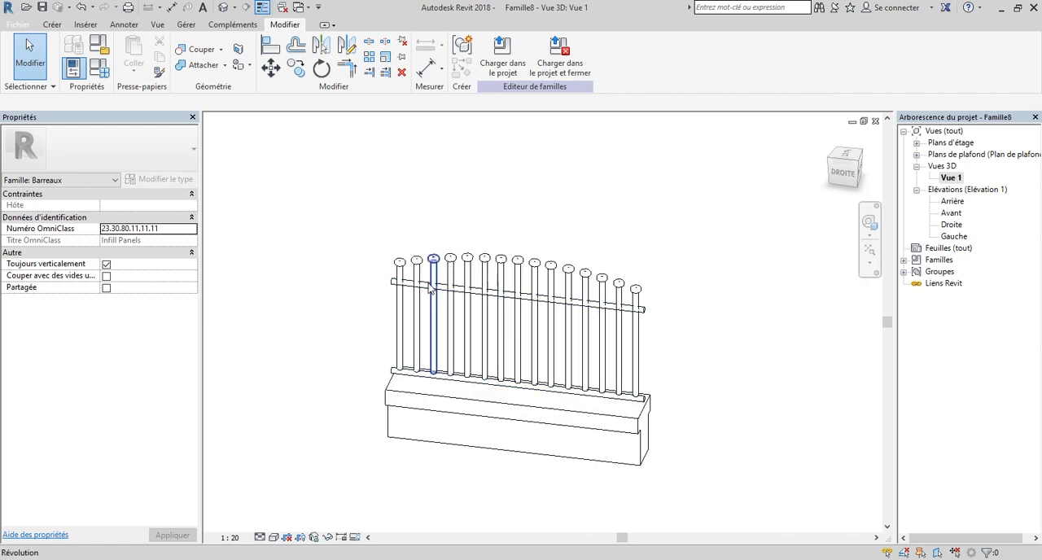
Try to join the two rails with the bars, using the multiple-join option and starting from the first bar.
scroll(432, 286, "up", 5)
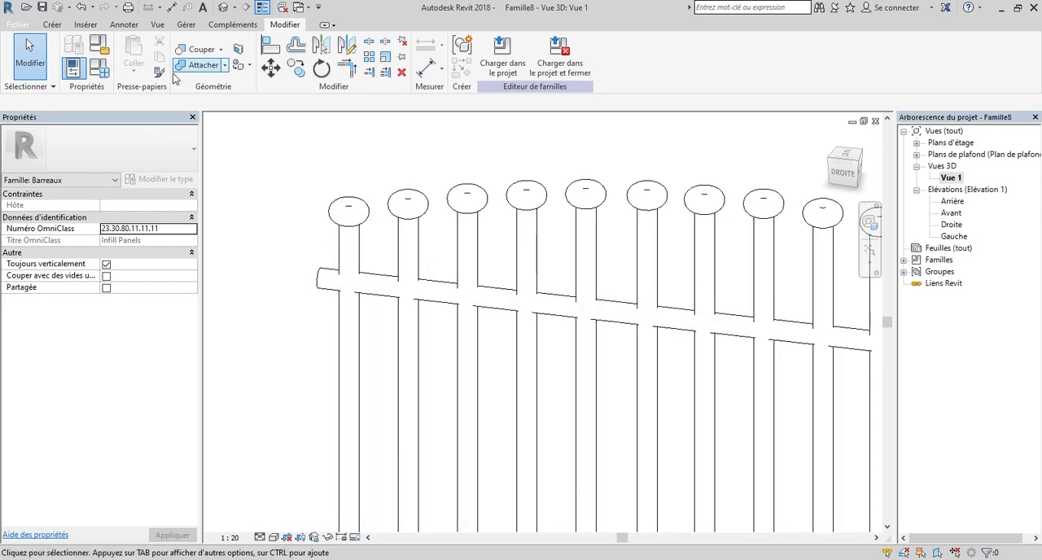
left_click(206, 68)
scroll(219, 118, "down", 3)
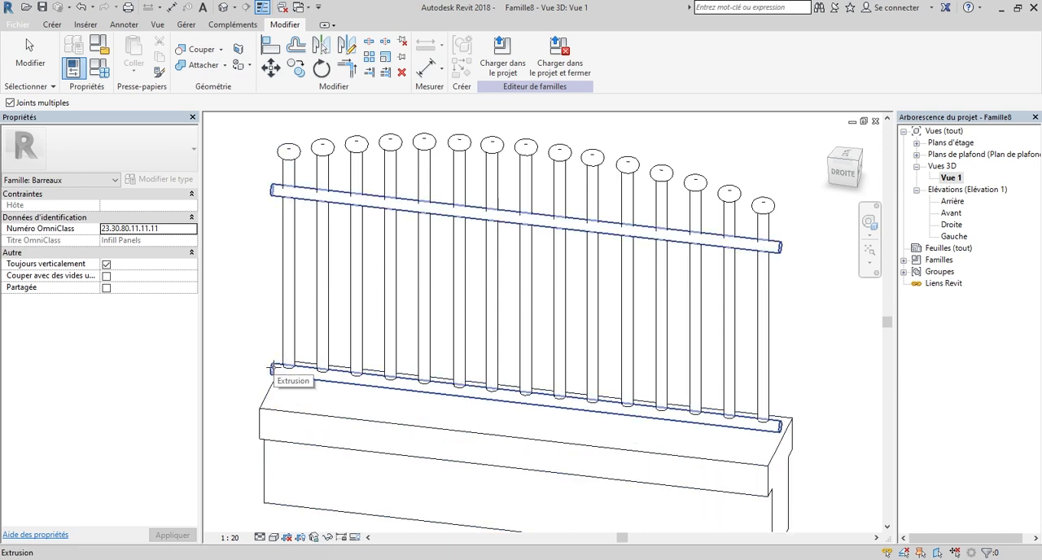
left_click(279, 367)
scroll(285, 236, "up", 1)
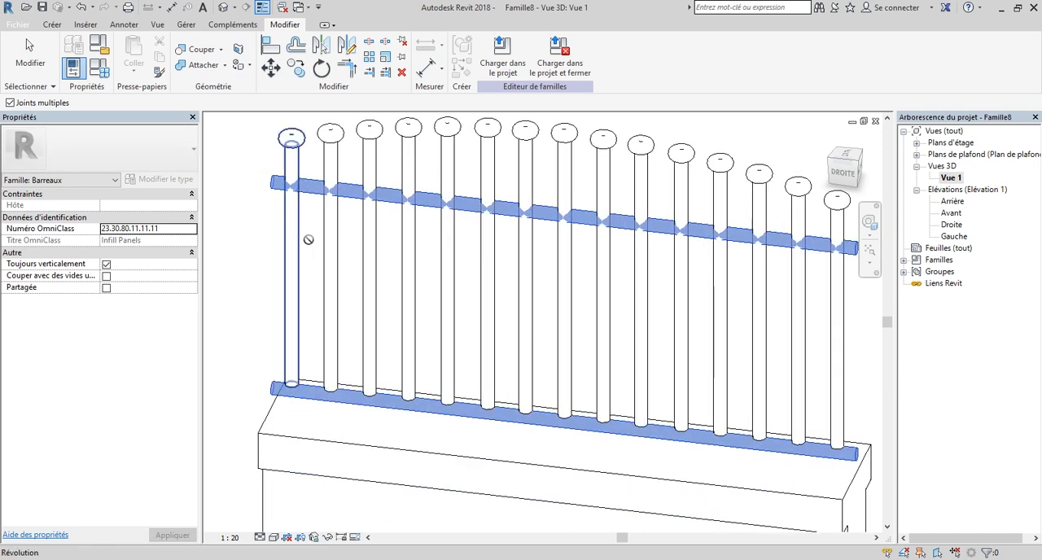
left_click(289, 240)
left_click(598, 383)
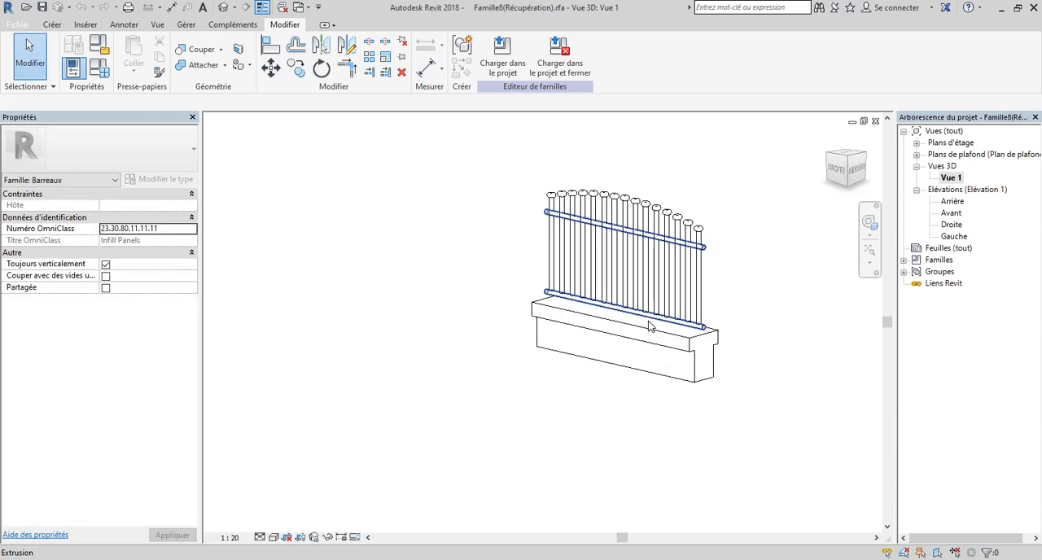
Examine the recovered fence panel from several sides in 3D and in the Droite and Gauche elevations.
scroll(389, 256, "down", 1)
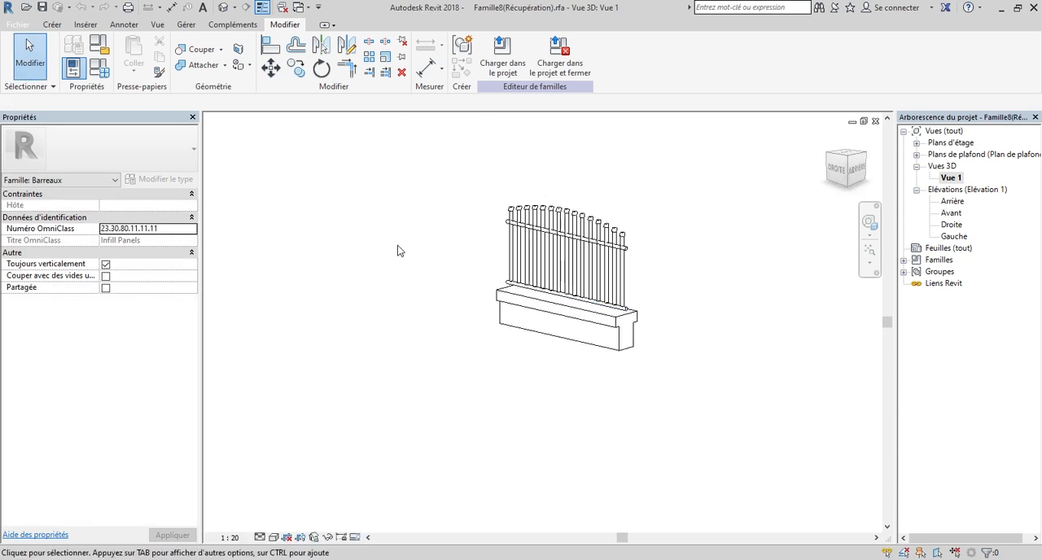
scroll(504, 225, "up", 3)
scroll(475, 216, "down", 2)
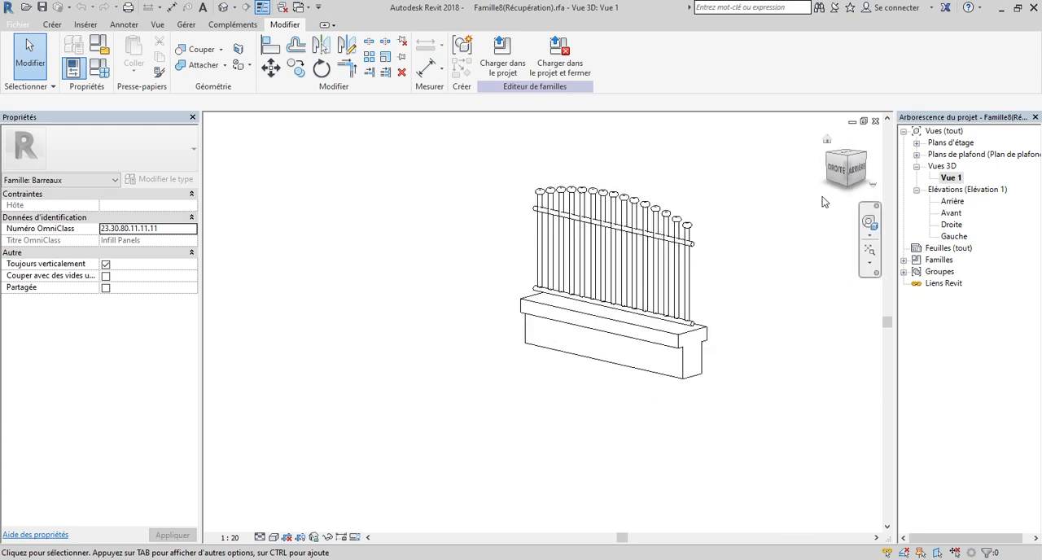
left_click_drag(836, 181, 894, 176)
scroll(547, 232, "up", 1)
left_click(851, 169)
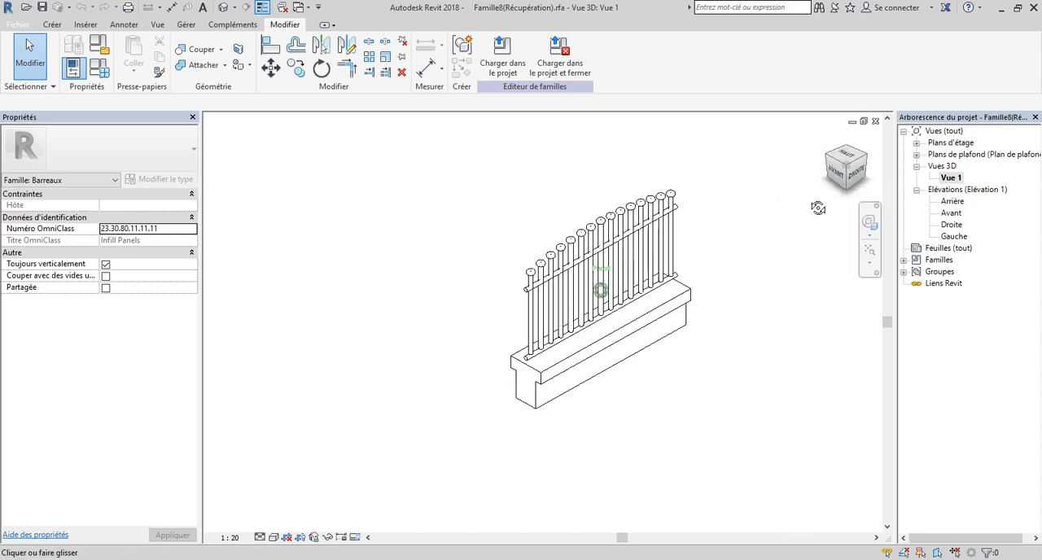
left_click_drag(852, 170, 729, 176)
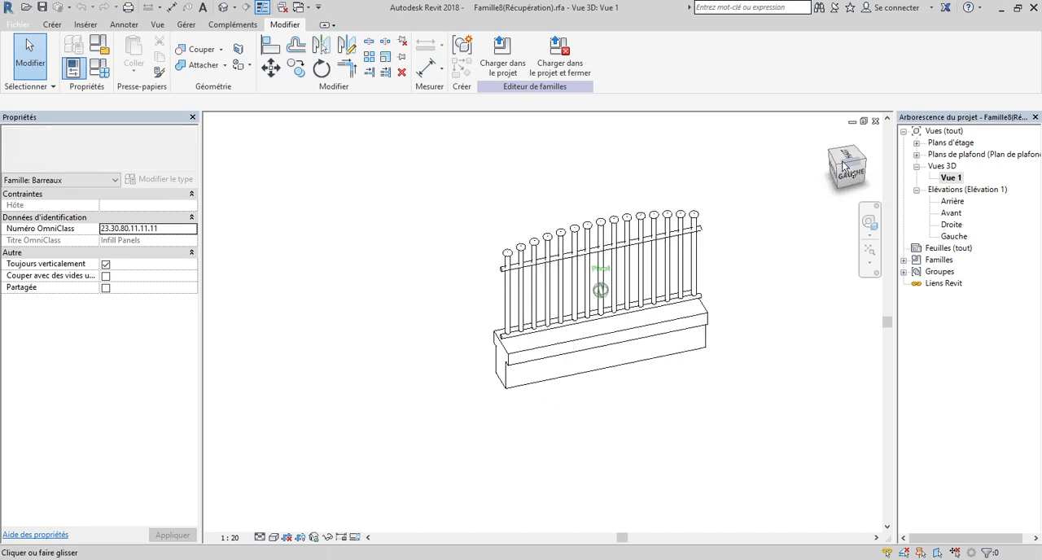
double_click(950, 225)
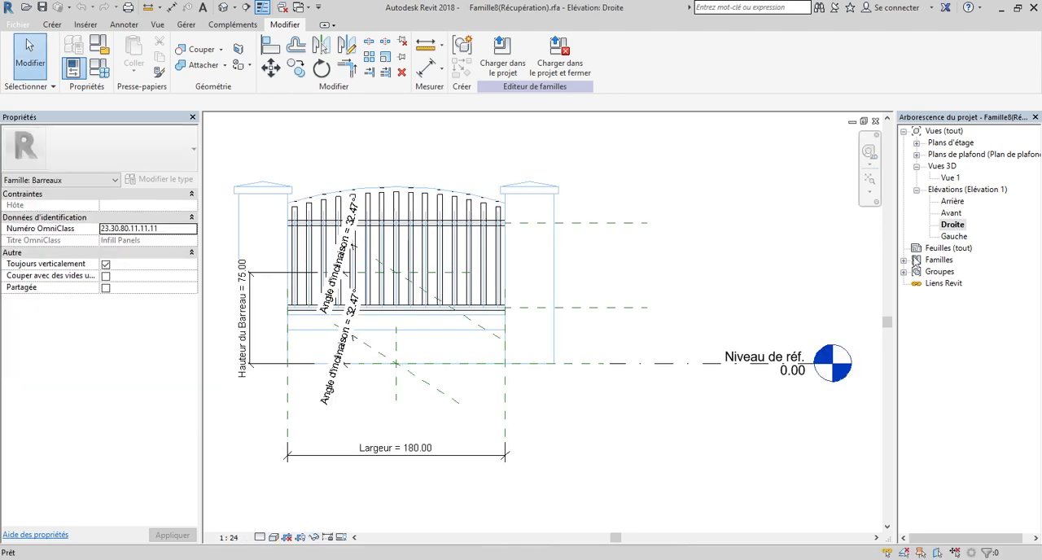
left_click(962, 236)
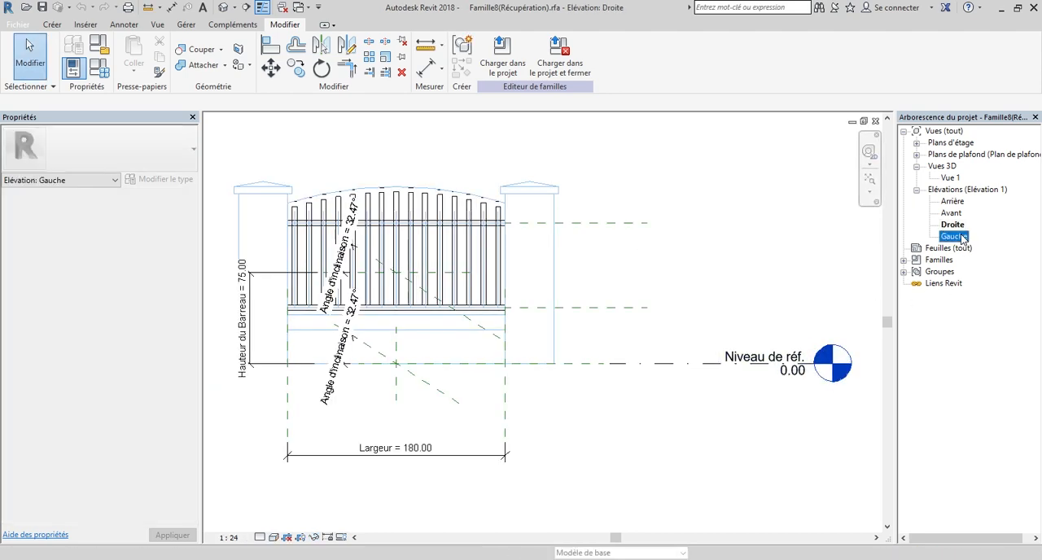
double_click(963, 239)
scroll(524, 265, "up", 3)
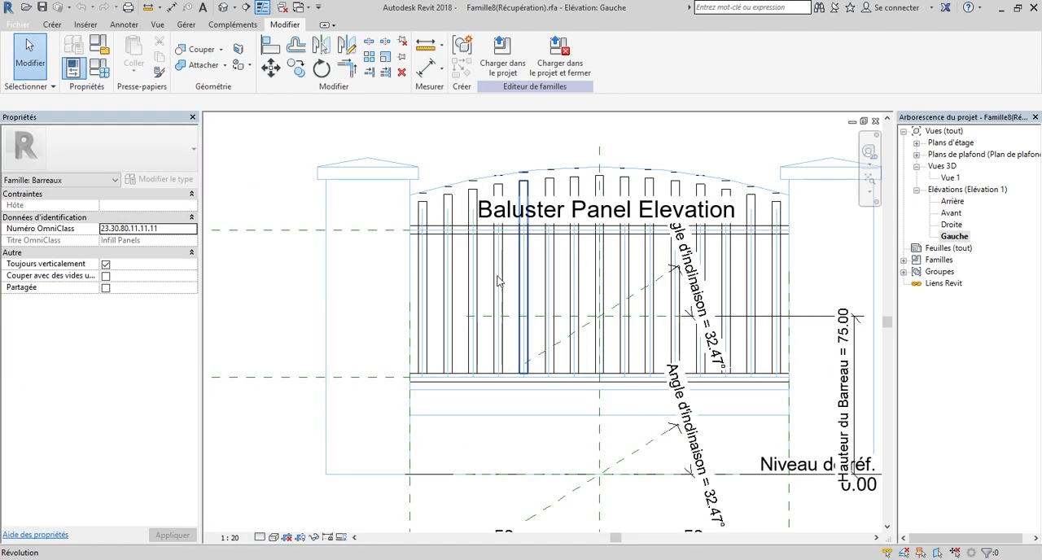
scroll(417, 313, "down", 1)
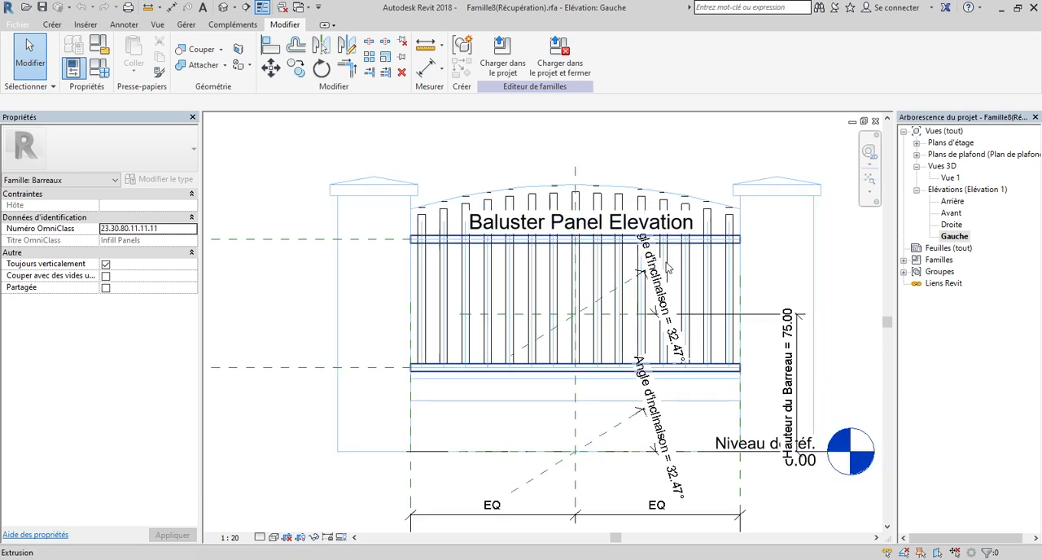
scroll(494, 432, "down", 1)
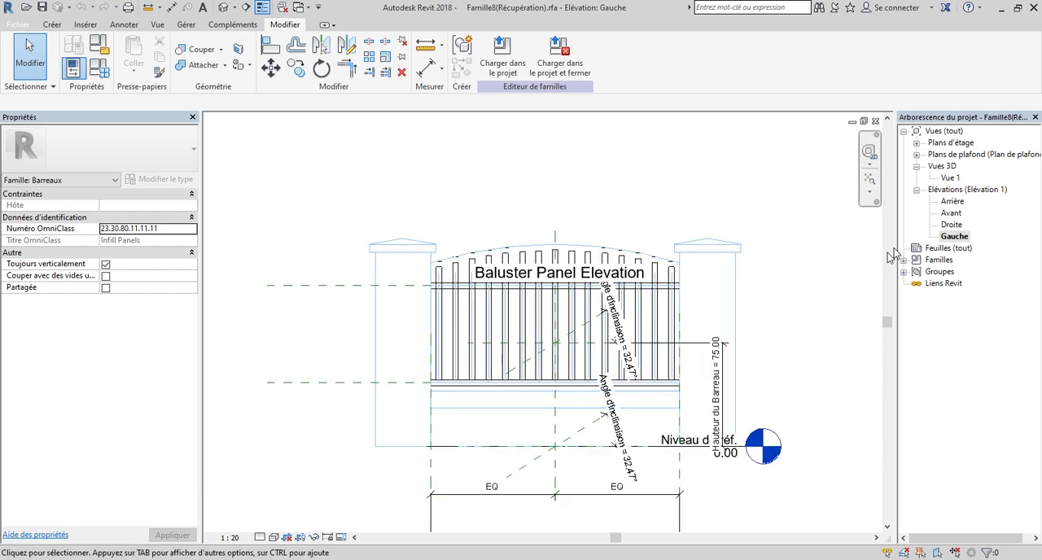
Select all bars and rails in the 3D view and associate their material with a new type parameter named "mat Panneau".
double_click(951, 177)
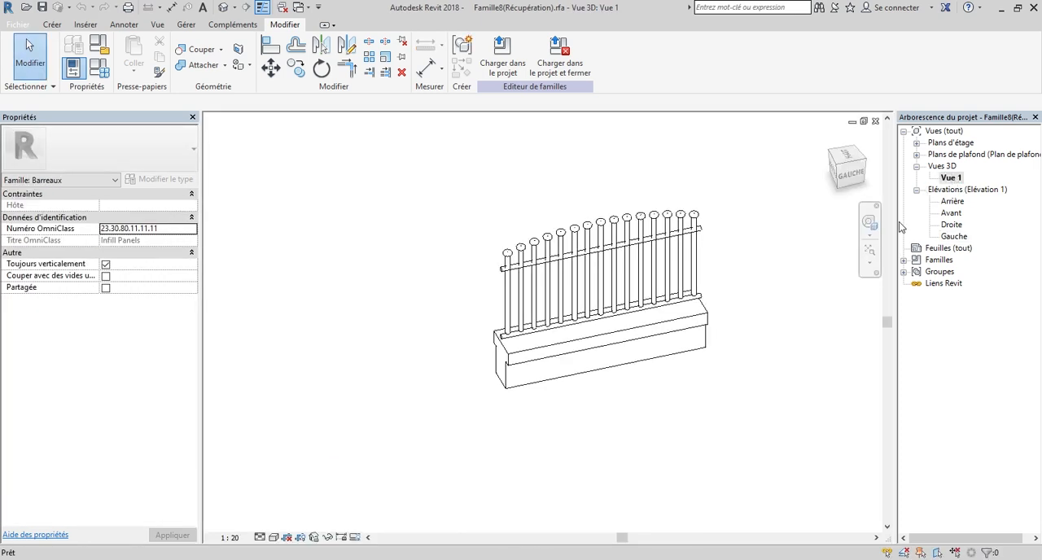
scroll(512, 217, "down", 1)
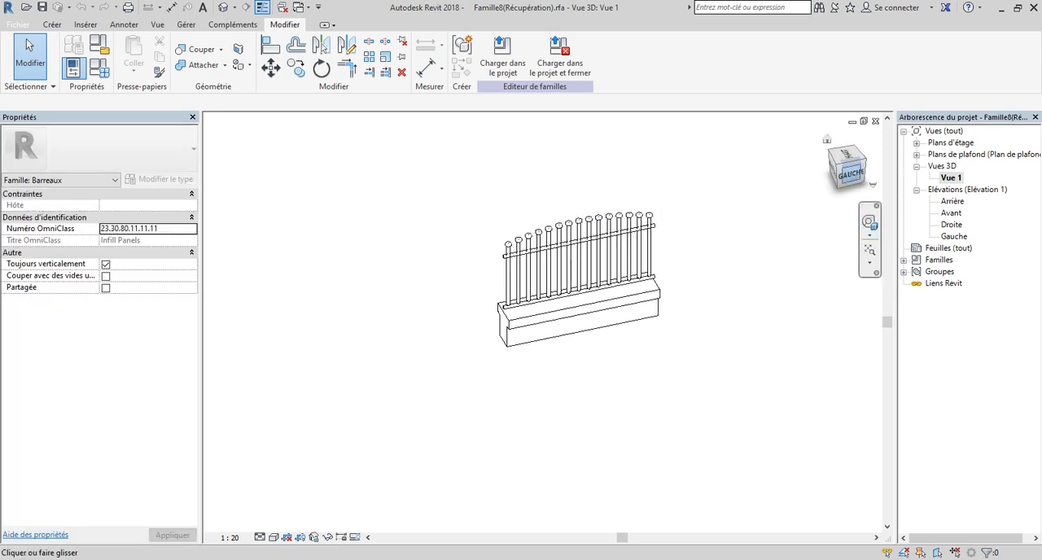
left_click(849, 173)
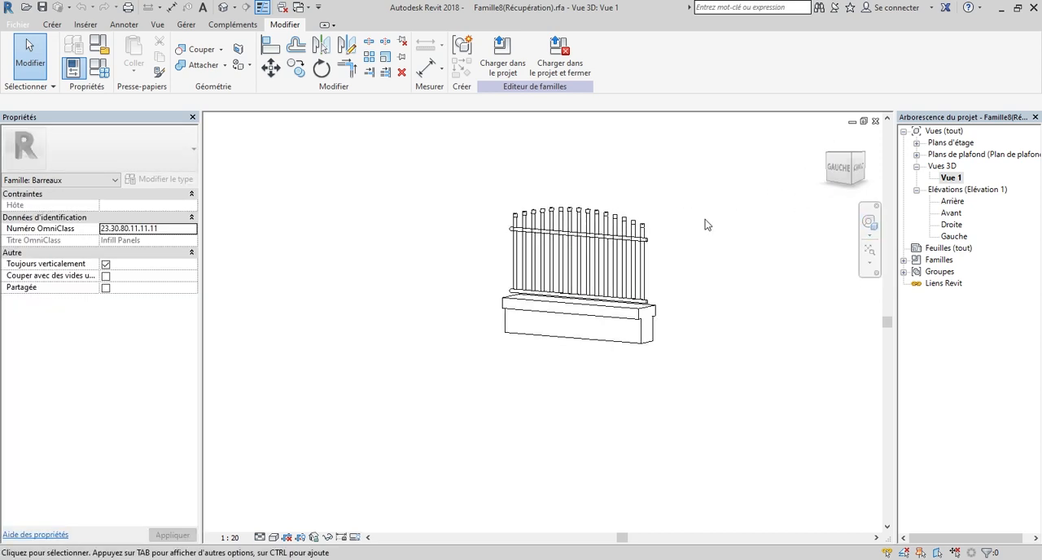
left_click_drag(696, 270, 488, 192)
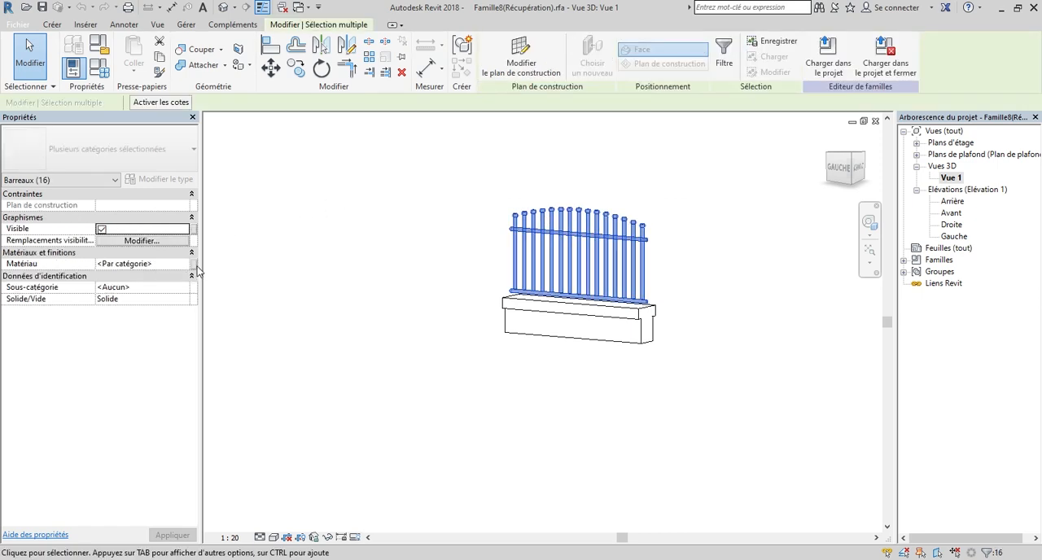
left_click(193, 264)
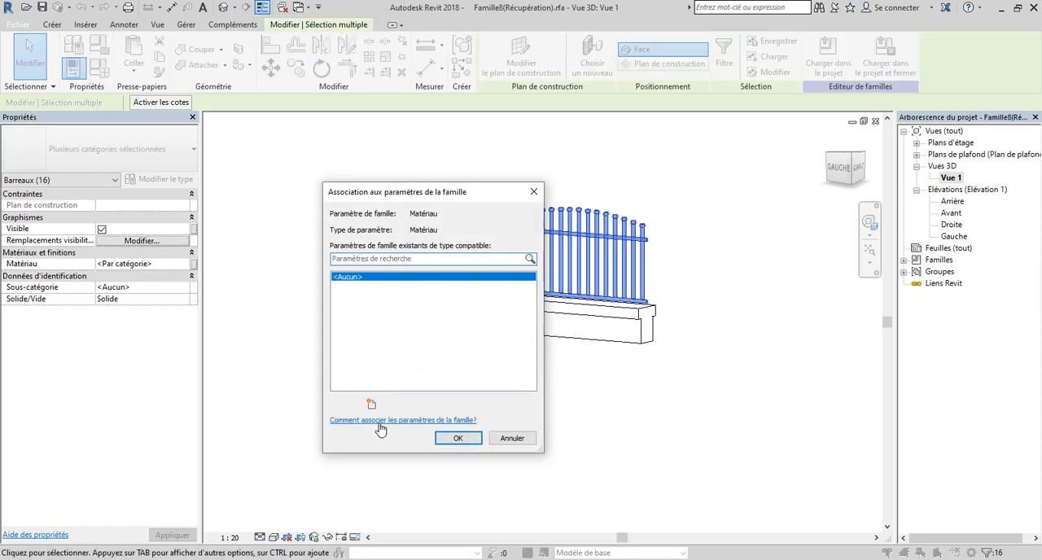
left_click(372, 405)
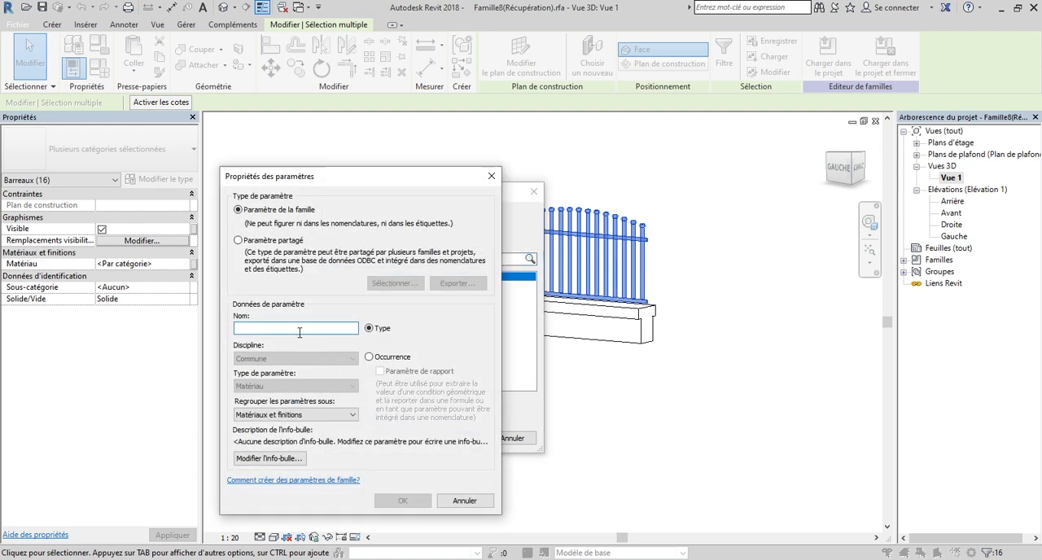
type("mat Panneau")
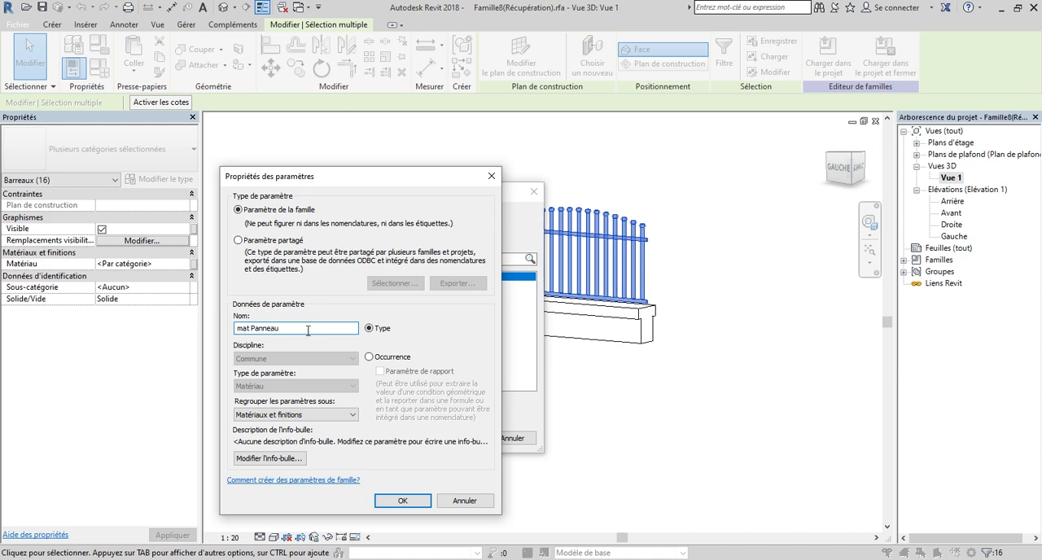
left_click(406, 506)
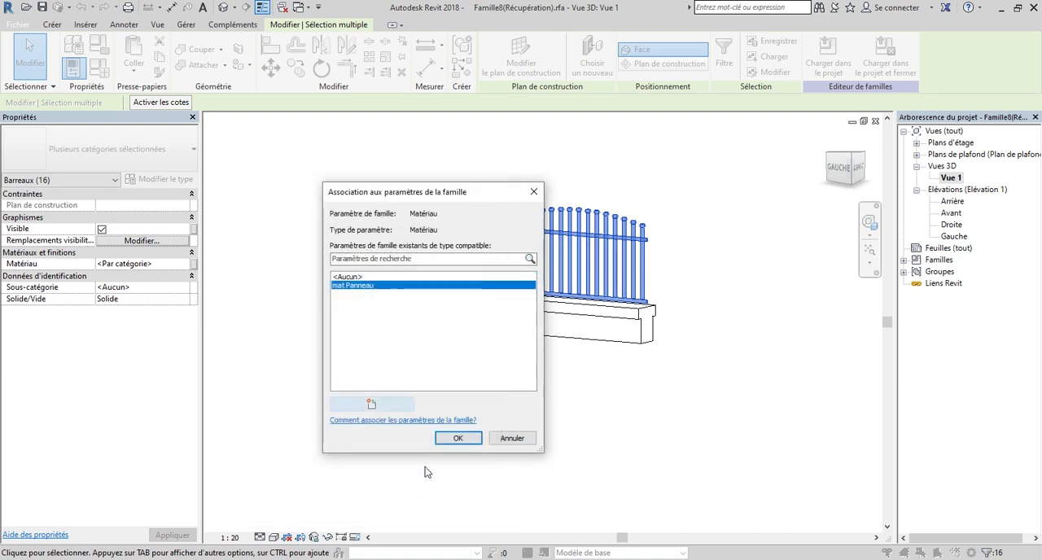
left_click(456, 439)
left_click(668, 366)
Associate the low wall extrusion's material with a new type parameter named "Mar Mur".
scroll(651, 346, "up", 2)
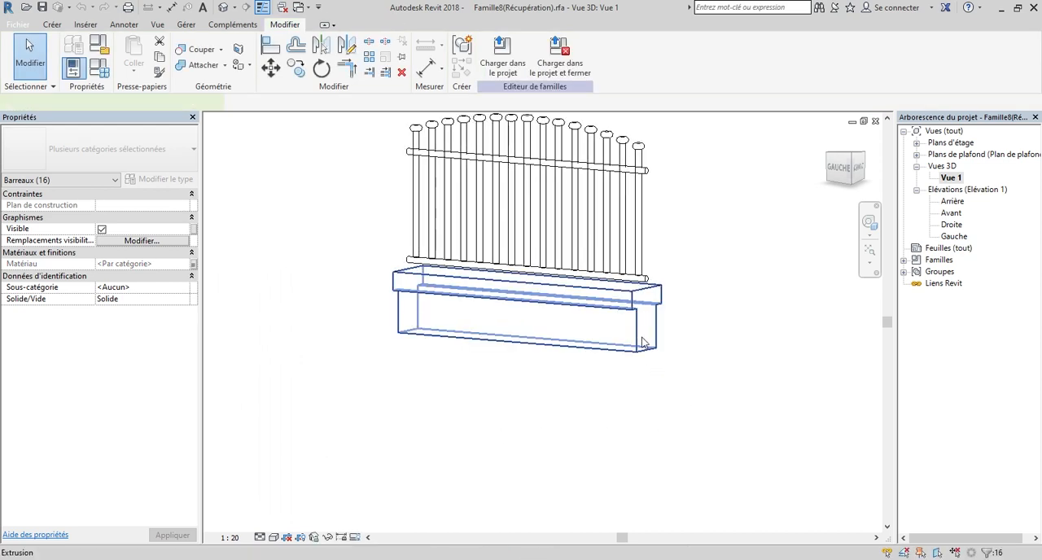
left_click(643, 345)
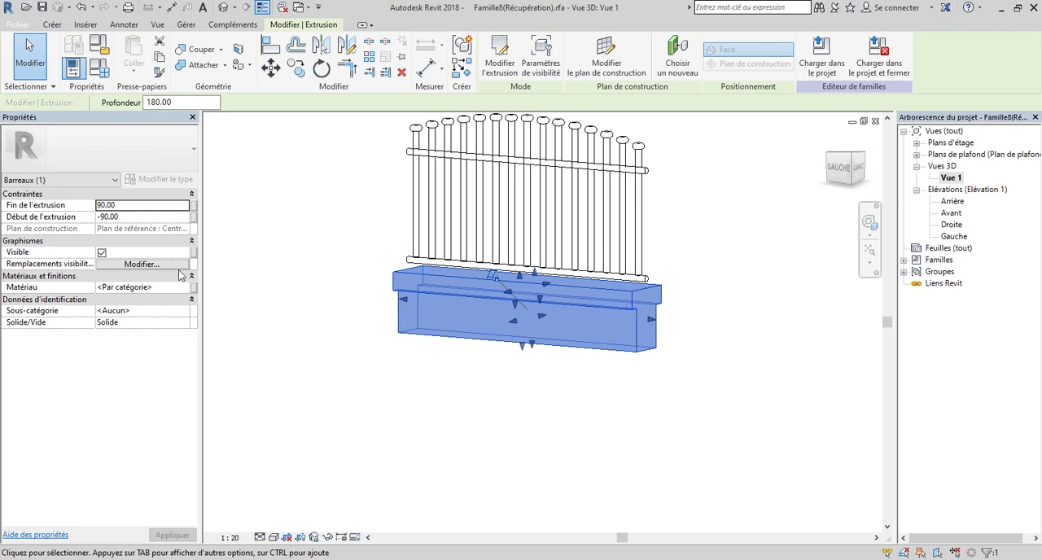
left_click(193, 287)
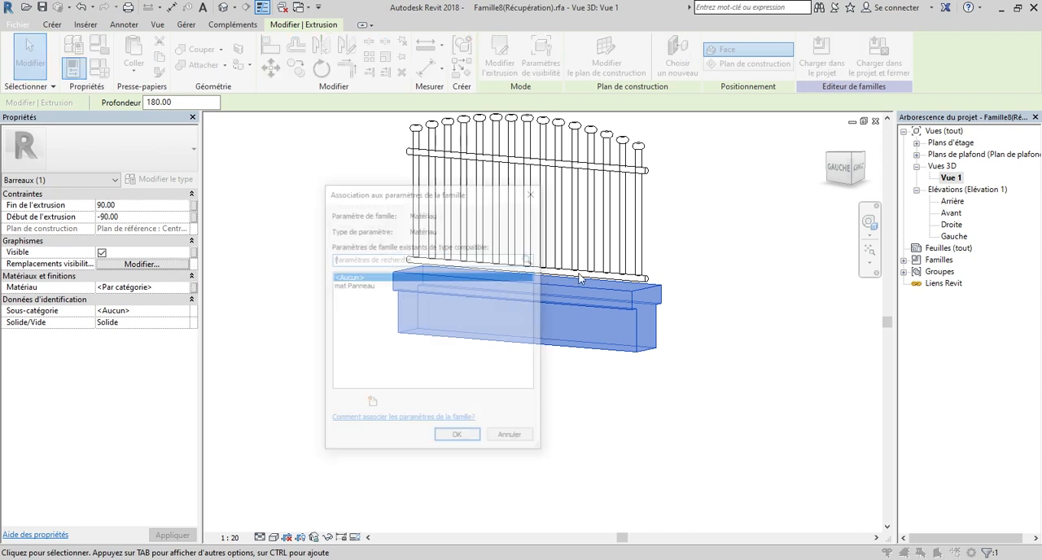
left_click(371, 404)
type("Mar Mur")
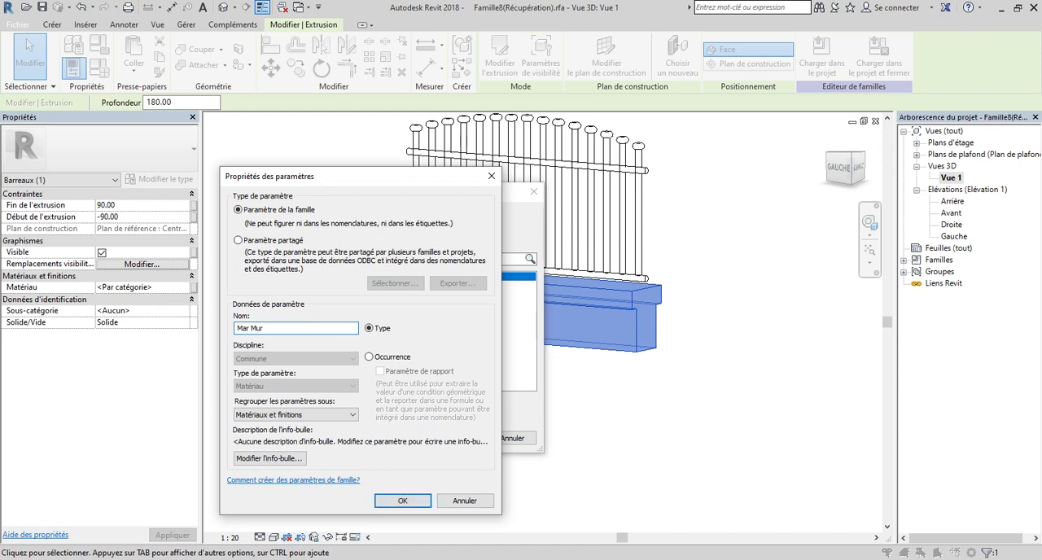
left_click(410, 502)
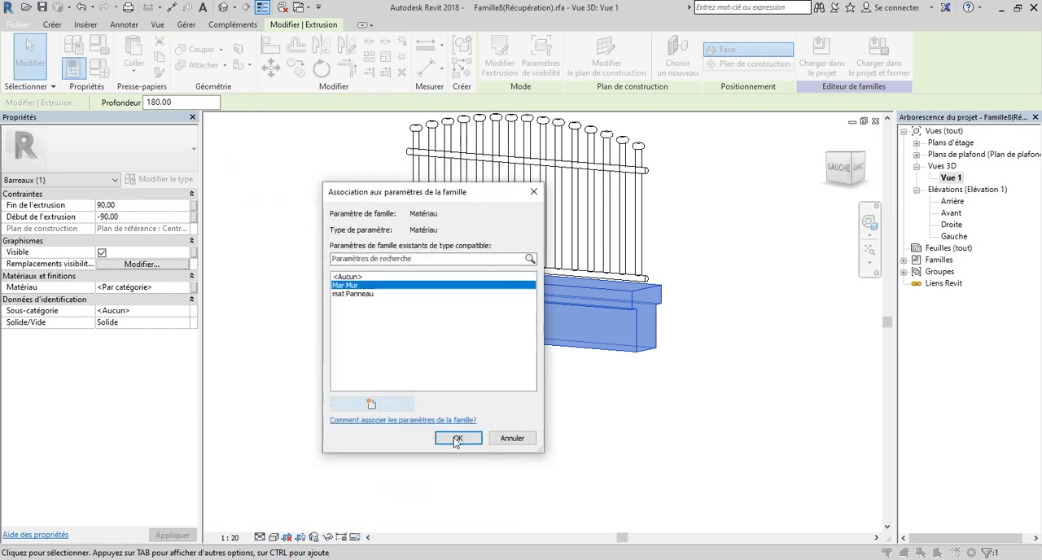
left_click(457, 439)
left_click(627, 411)
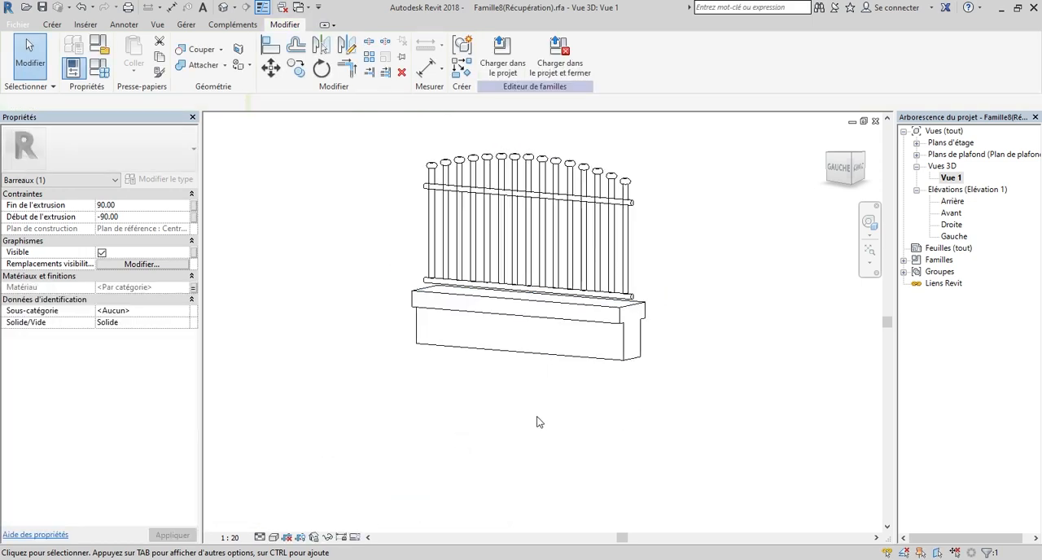
Save the family in the Documents folder as "Panneau 1".
scroll(537, 417, "down", 1)
scroll(504, 247, "up", 1)
scroll(672, 252, "down", 2)
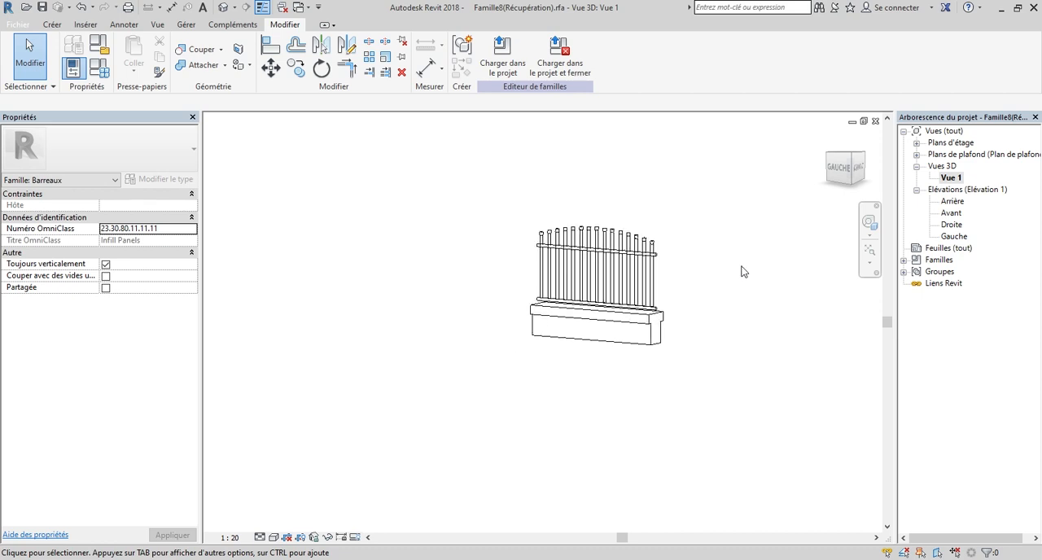
left_click(846, 167)
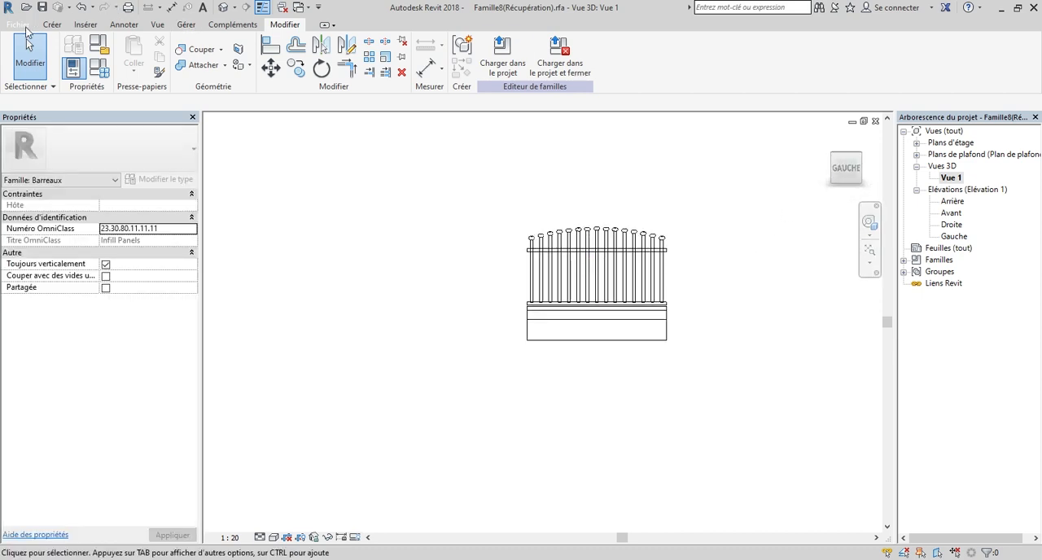
left_click(18, 24)
mouse_move(57, 189)
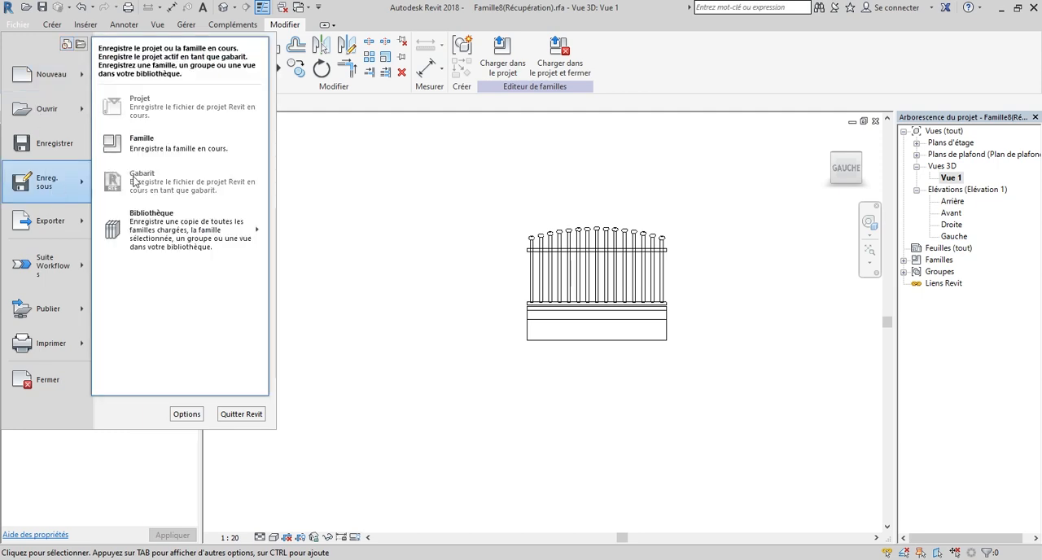
left_click(182, 150)
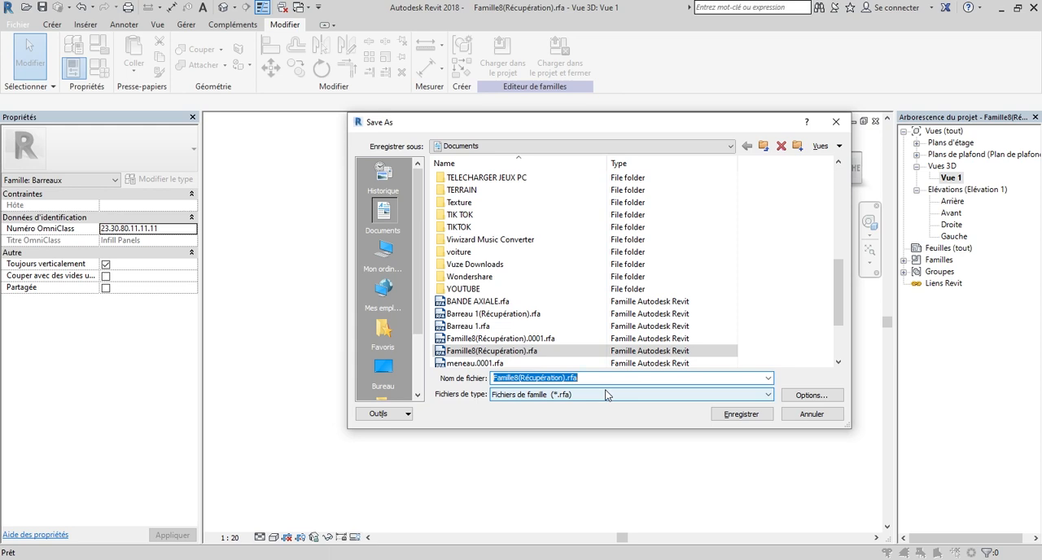
type("Panneau 1")
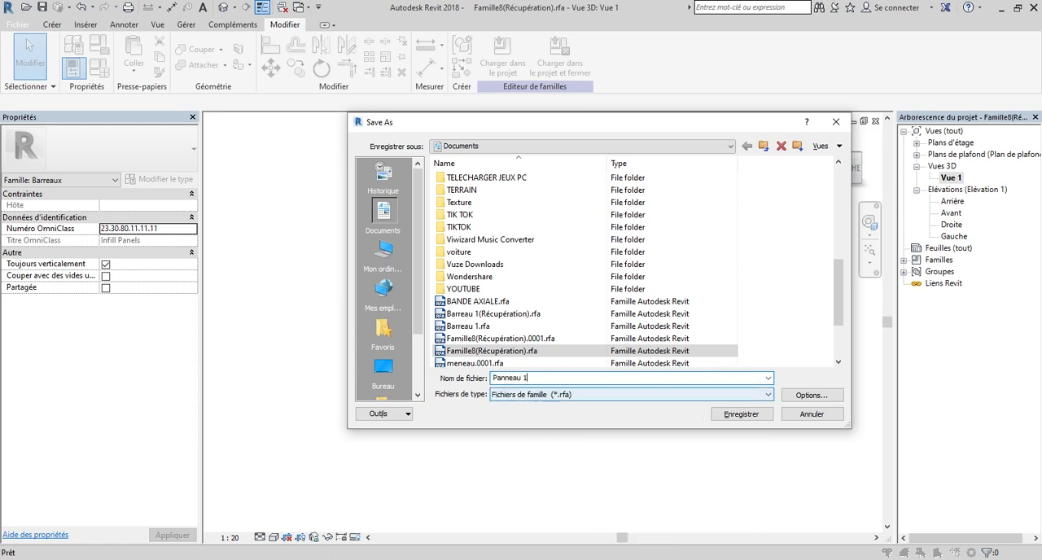
key("shift+Tab")
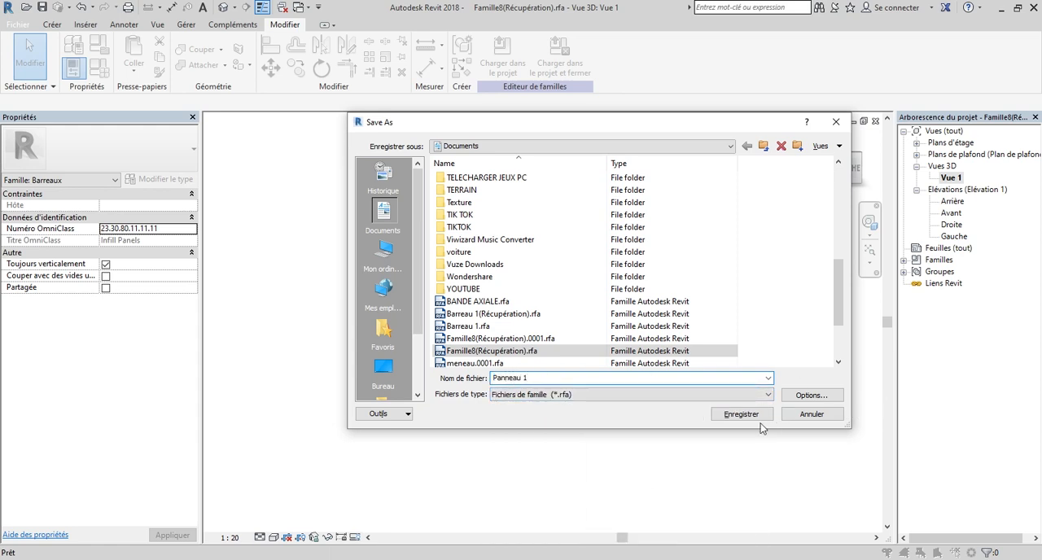
left_click(756, 415)
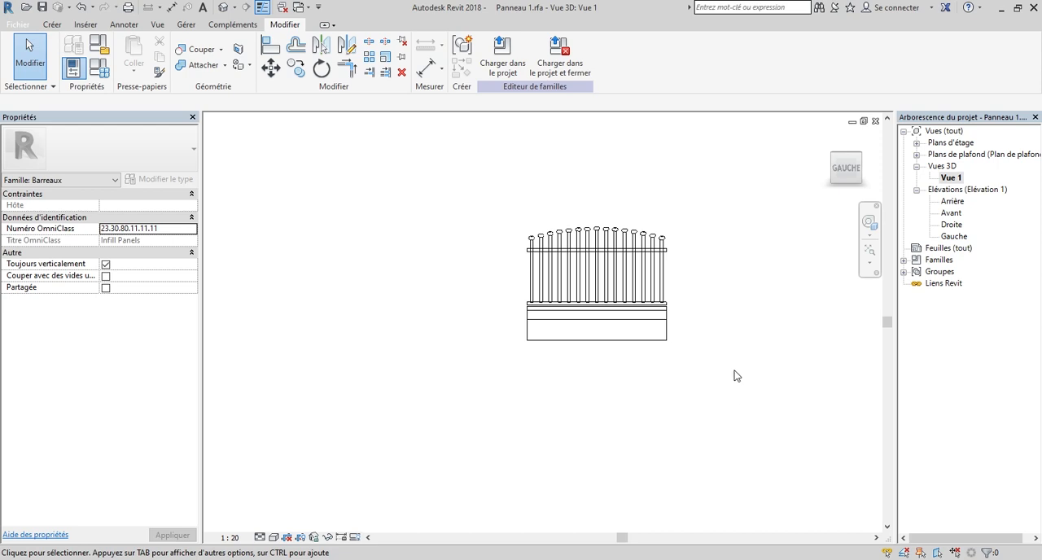
Reopen the recent project Projet2(Récupération).rvt, check its Dessin 1 drafting view and open the default 3D view.
left_click(18, 25)
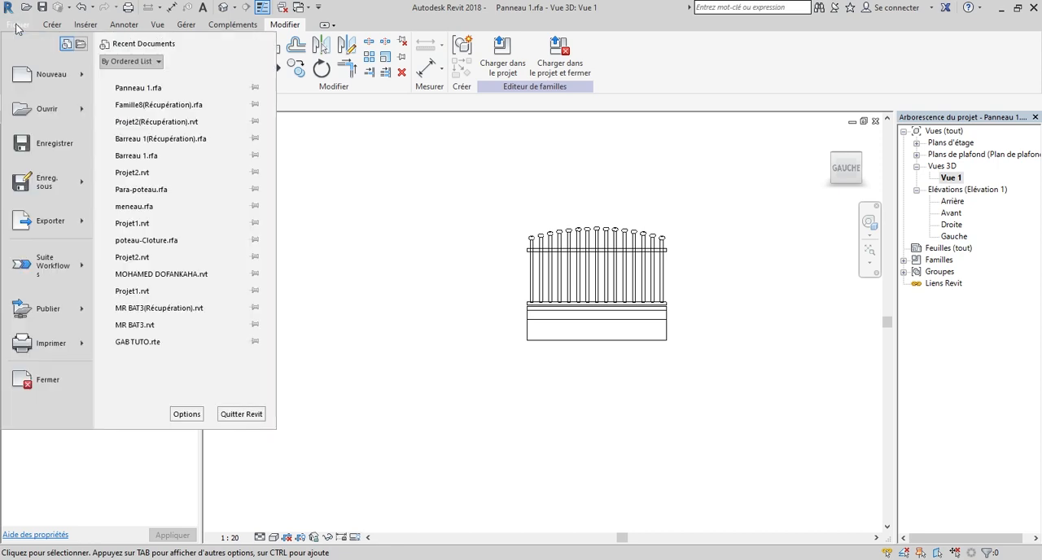
left_click(179, 123)
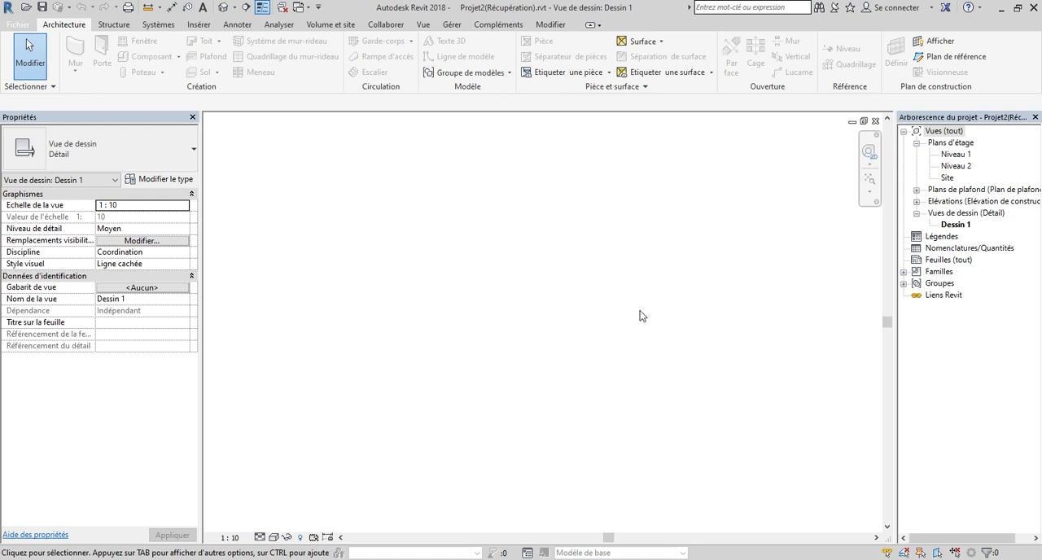
double_click(948, 177)
double_click(965, 215)
double_click(965, 215)
double_click(955, 224)
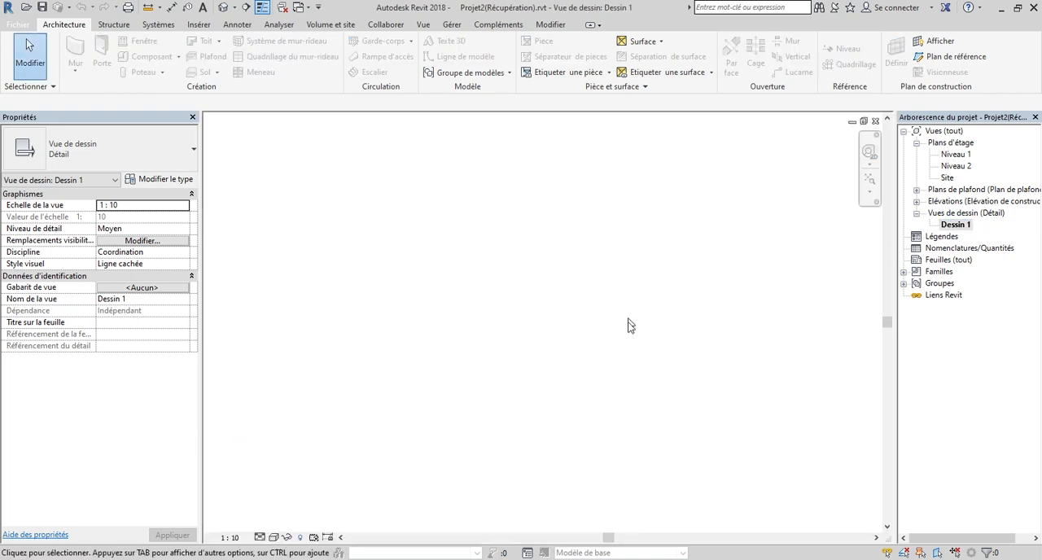
right_click(558, 296)
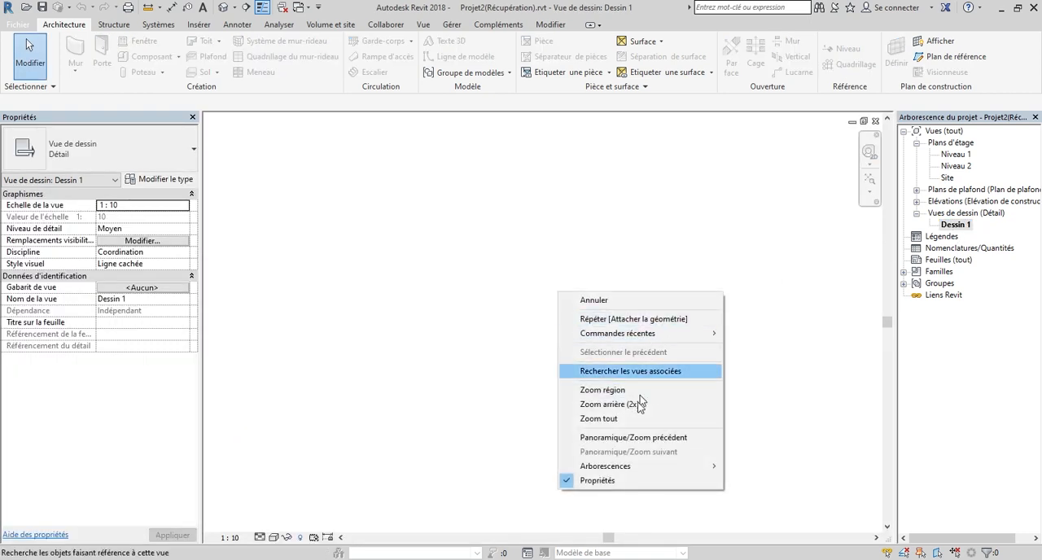
left_click(637, 419)
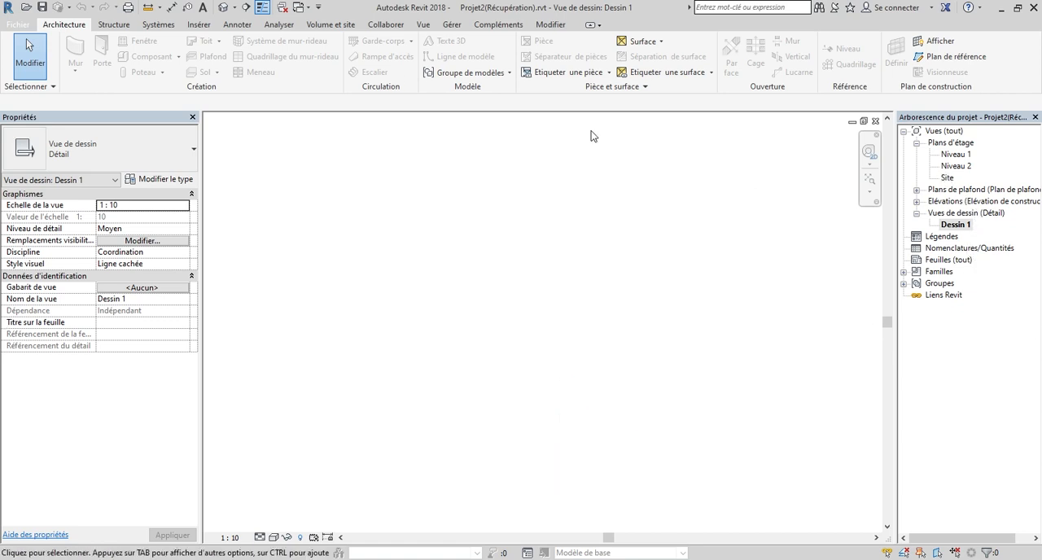
left_click(223, 11)
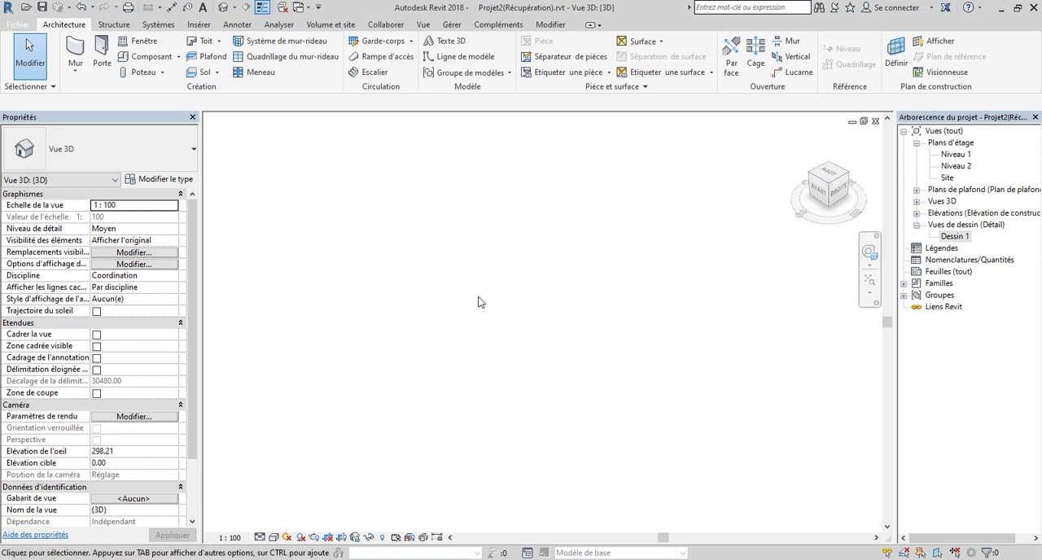
Open the Niveau 1 floor plan and check the project units.
double_click(949, 155)
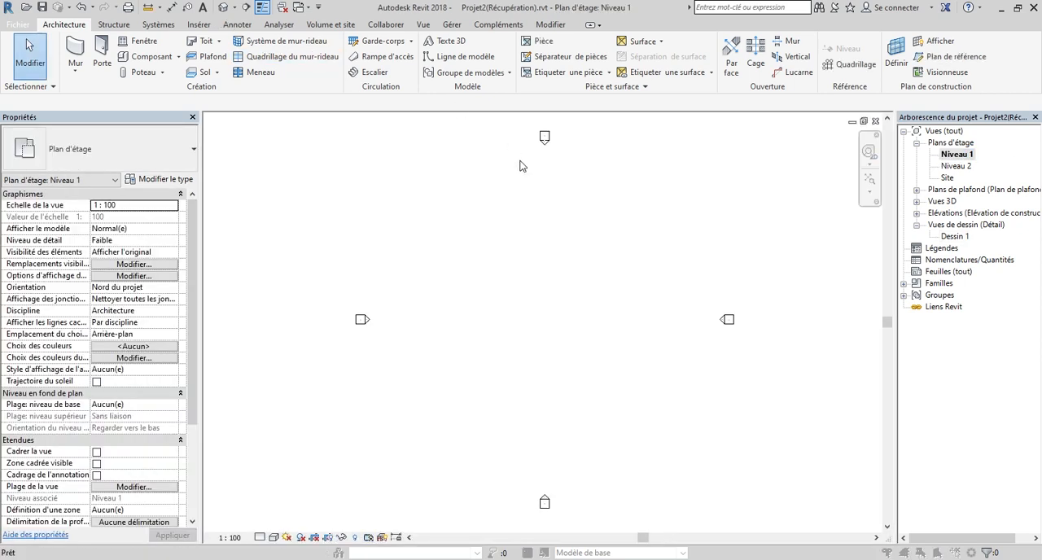
key("u")
key("n")
left_click(607, 404)
Create a Tuyau 900 mm railing from a straight horizontal path about 1300 cm long between the elevation markers.
left_click(384, 42)
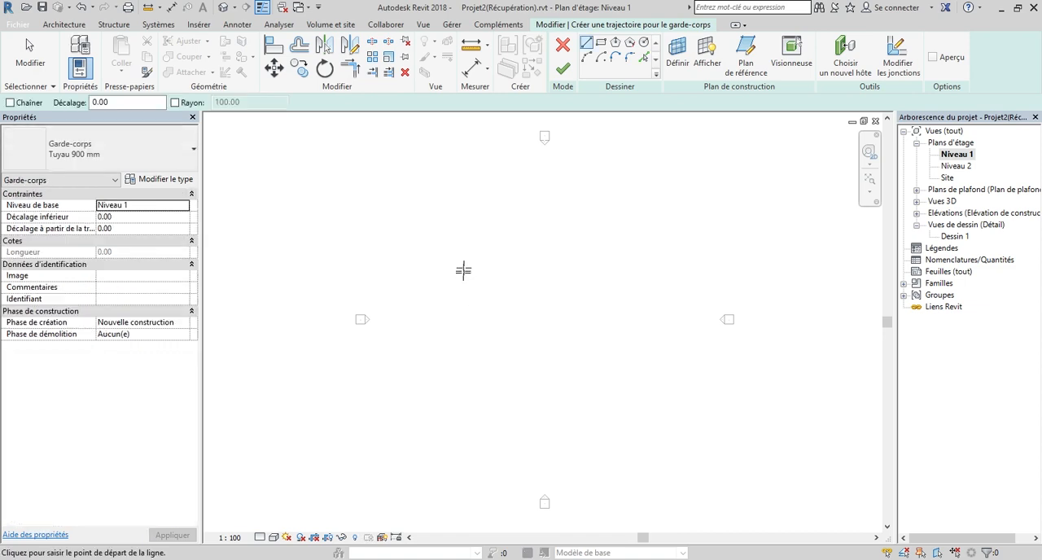
left_click(474, 262)
left_click(568, 261)
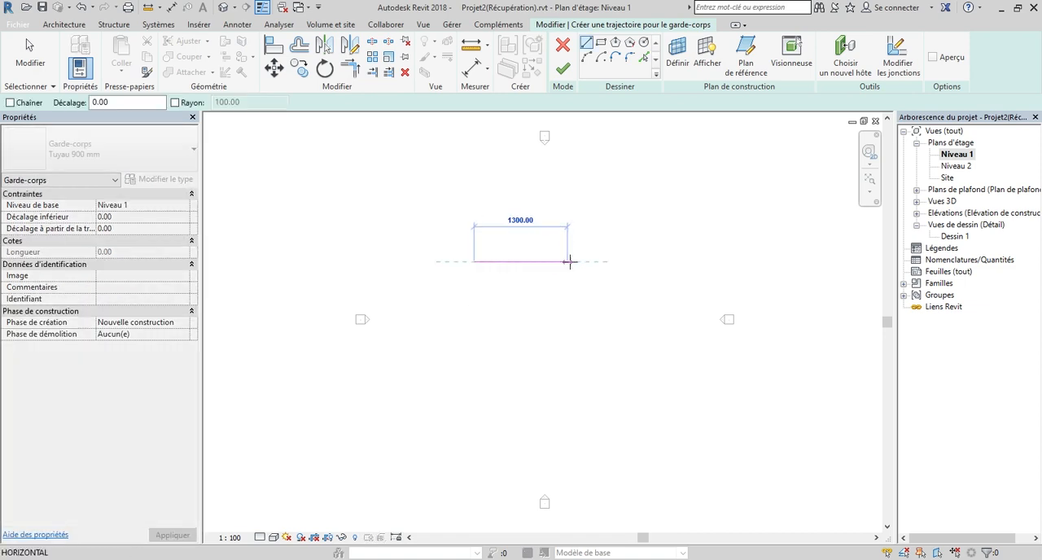
left_click(567, 71)
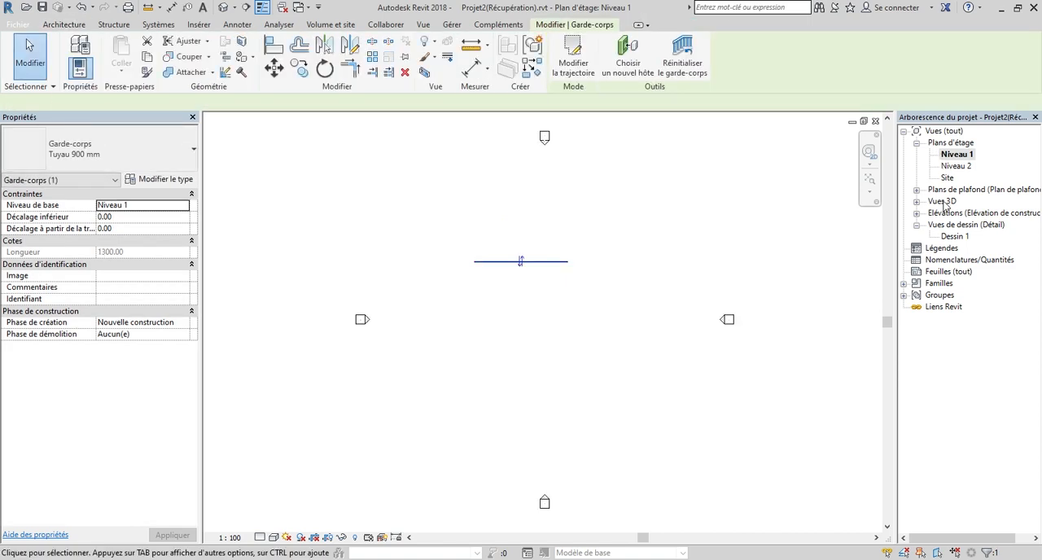
Examine the new railing in the {3D} view from the home orientation.
double_click(947, 203)
left_click(951, 213)
double_click(951, 213)
left_click(651, 162)
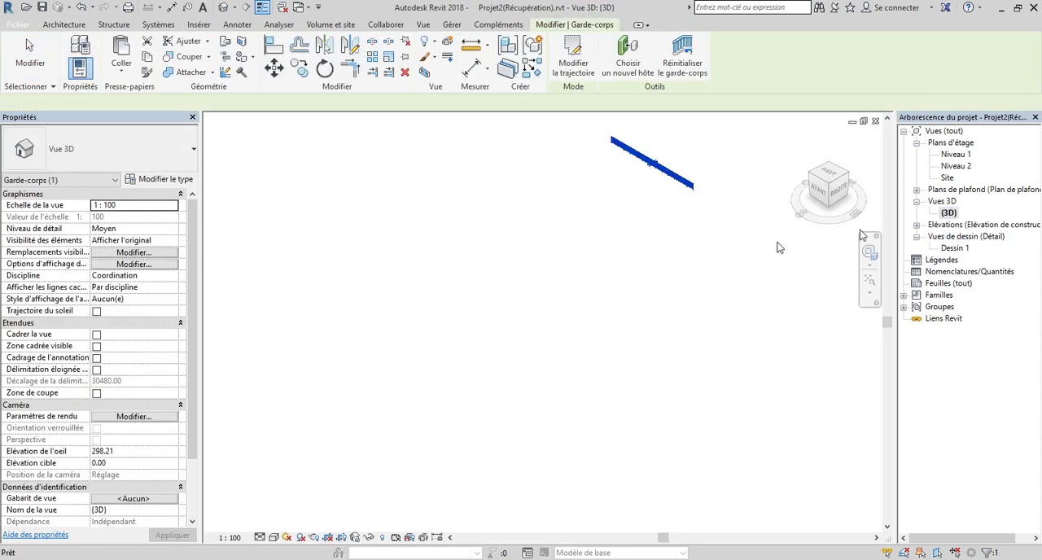
left_click(802, 139)
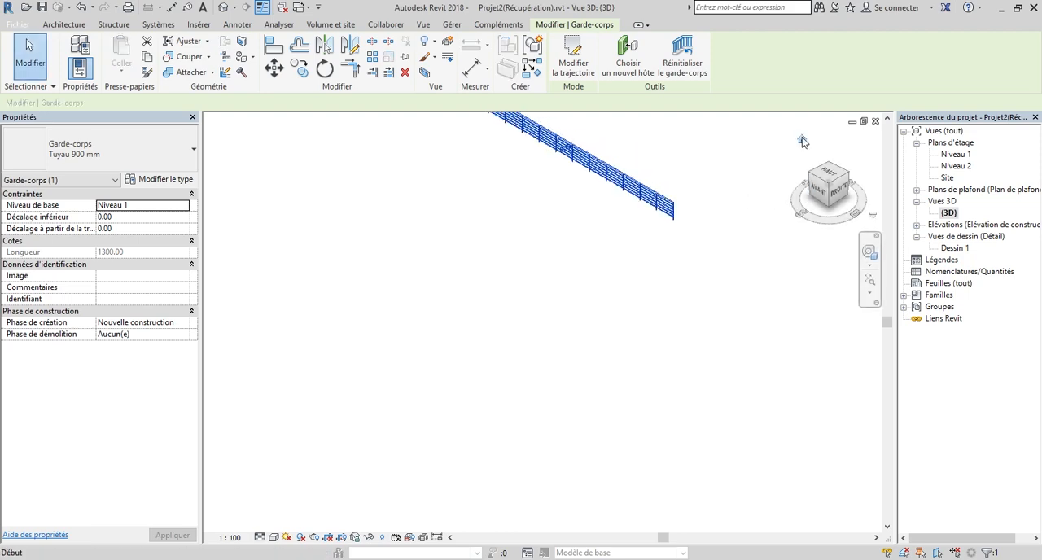
scroll(631, 231, "up", 4)
scroll(633, 403, "up", 1)
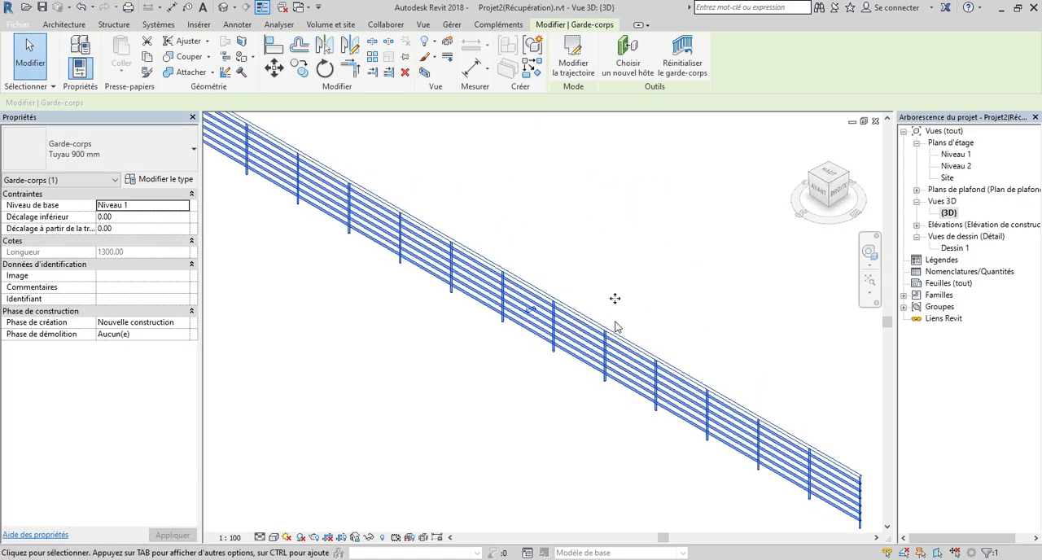
scroll(660, 268, "down", 3)
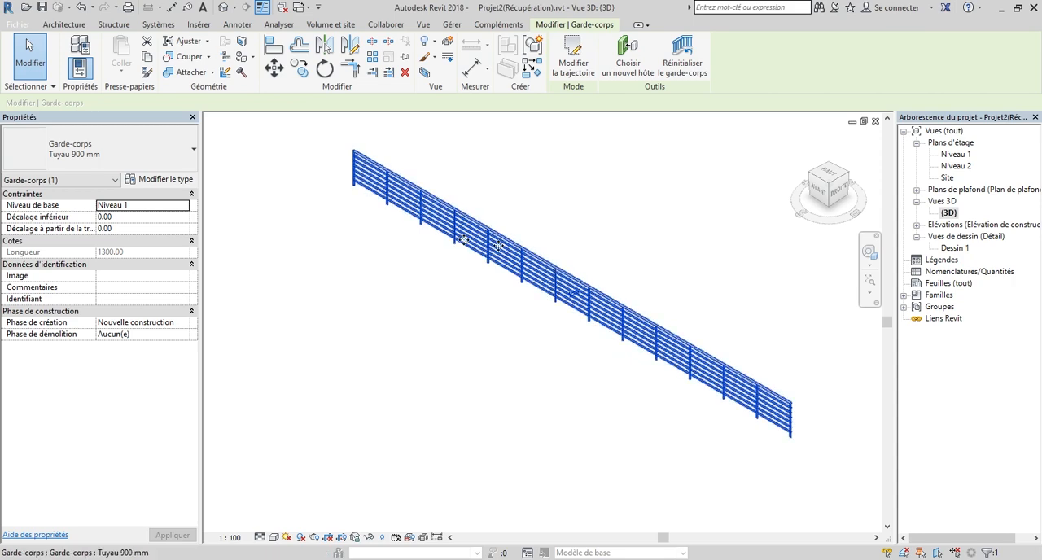
Duplicate the selected railing's Tuyau 900 mm type under the name "Cloture".
left_click(159, 182)
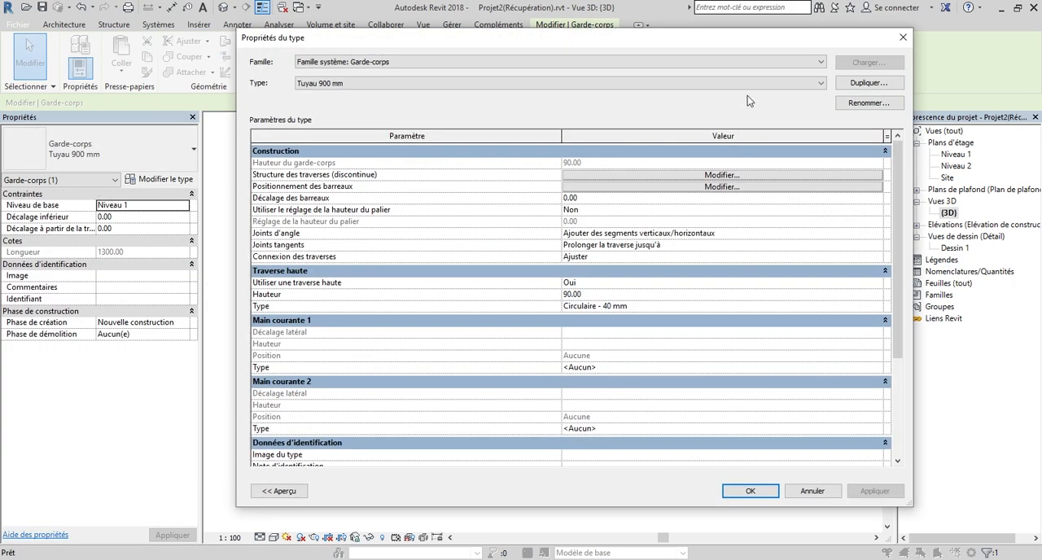
left_click(869, 82)
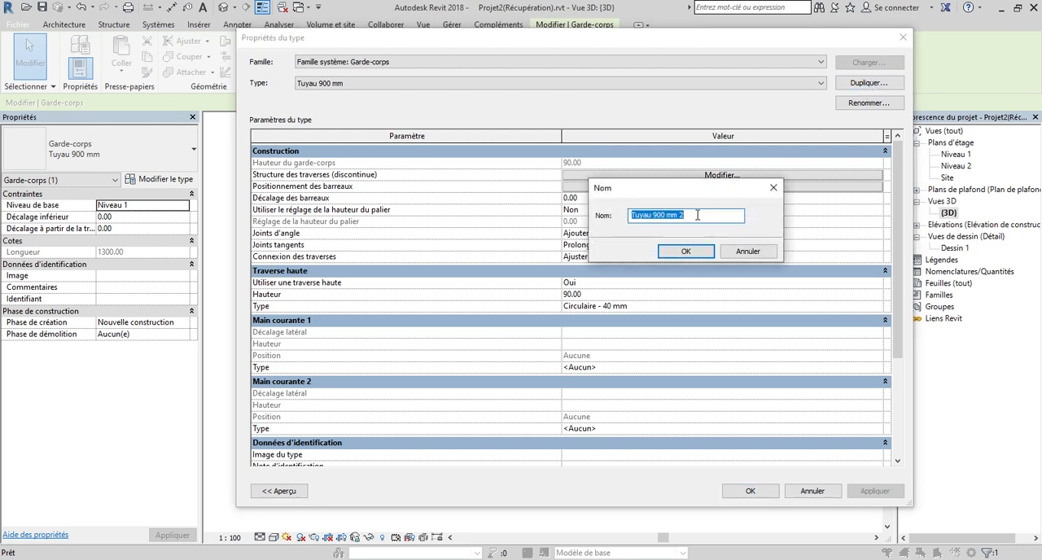
type("c")
key("BackSpace")
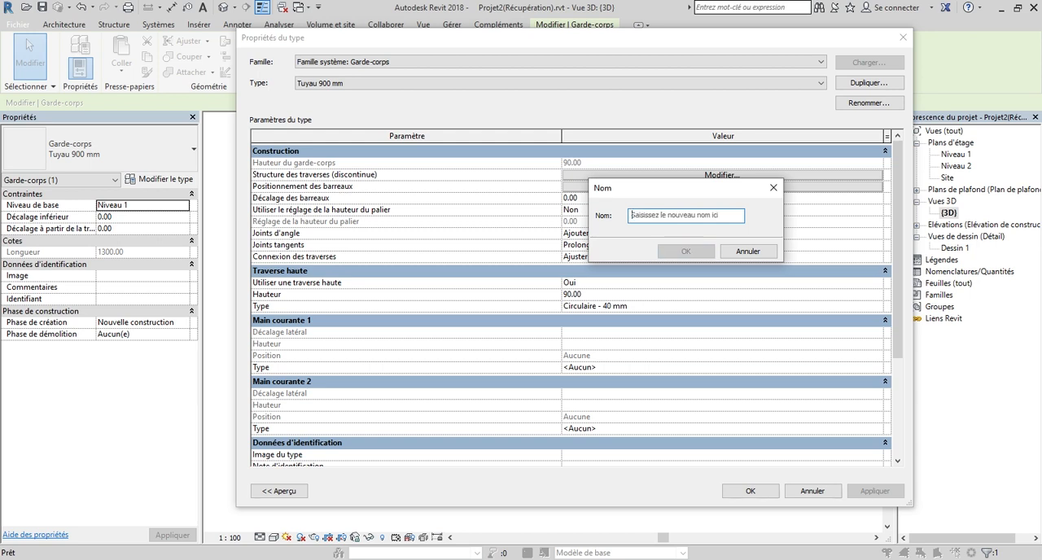
type("Clo")
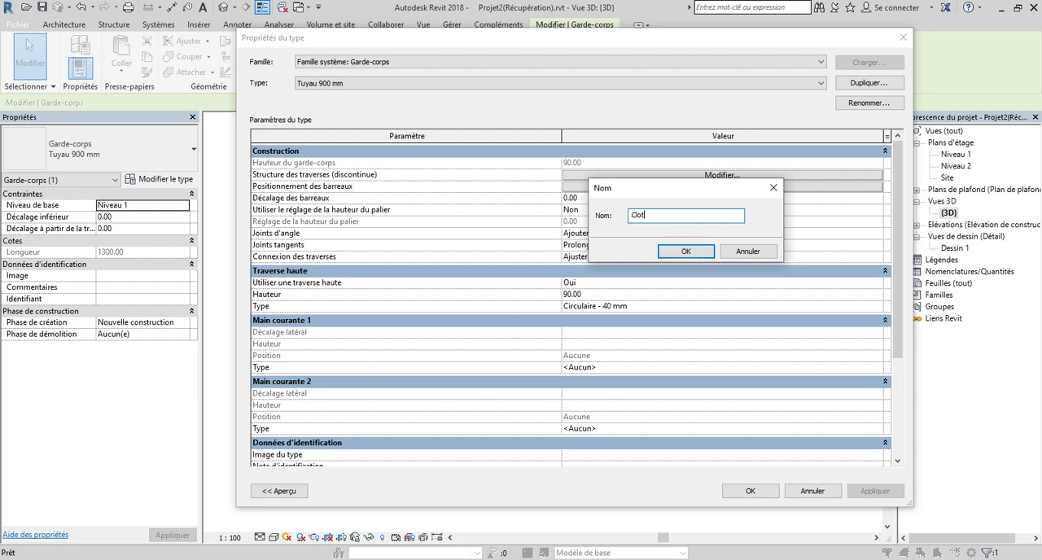
type("ture")
left_click(686, 252)
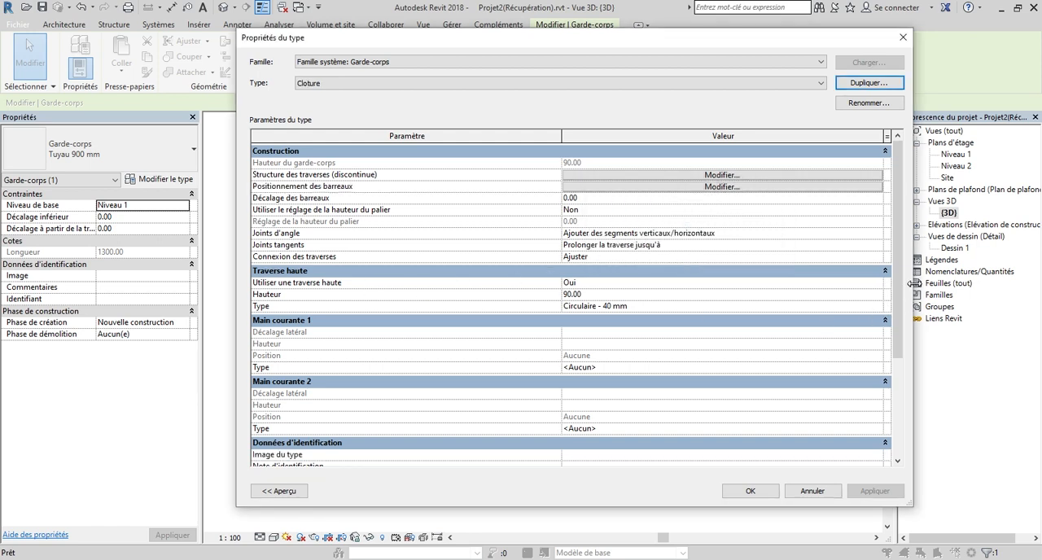
Disable the top rail of the Cloture railing type by setting "Utiliser une traverse haute" to Non.
left_click(871, 285)
left_click(883, 283)
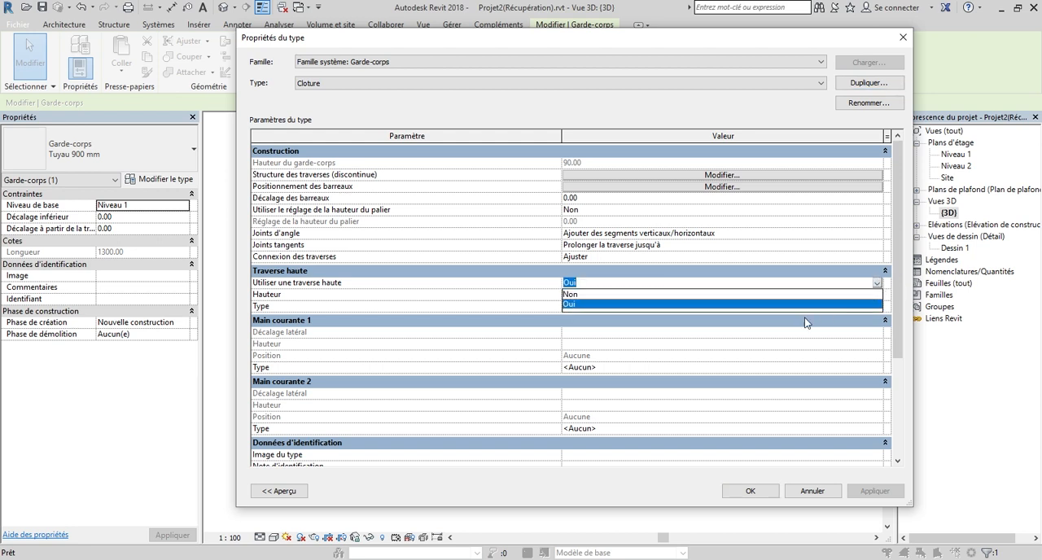
left_click(604, 301)
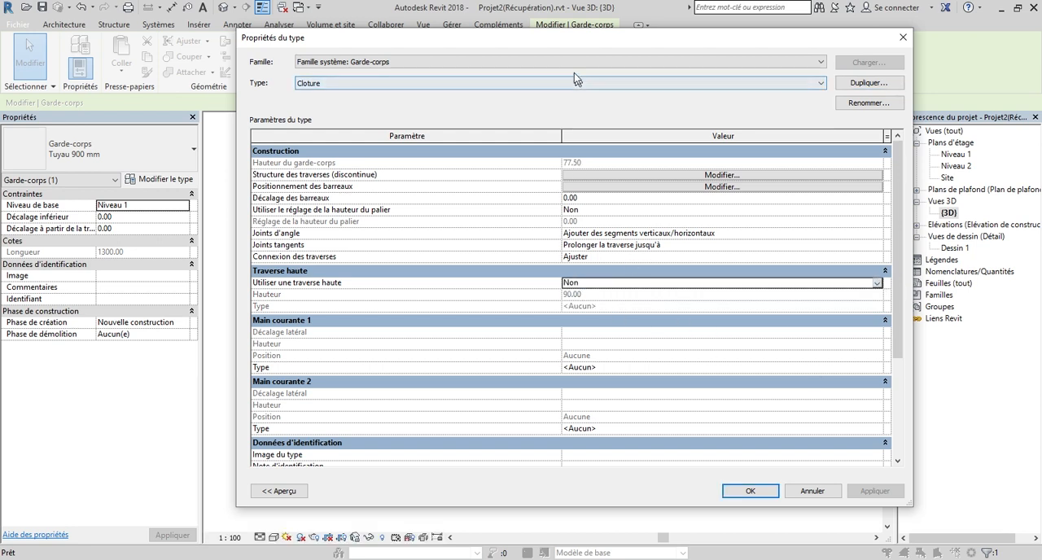
Remove all six rails, Traverse 1 to Traverse 6, from the Cloture type's rail structure.
left_click(674, 175)
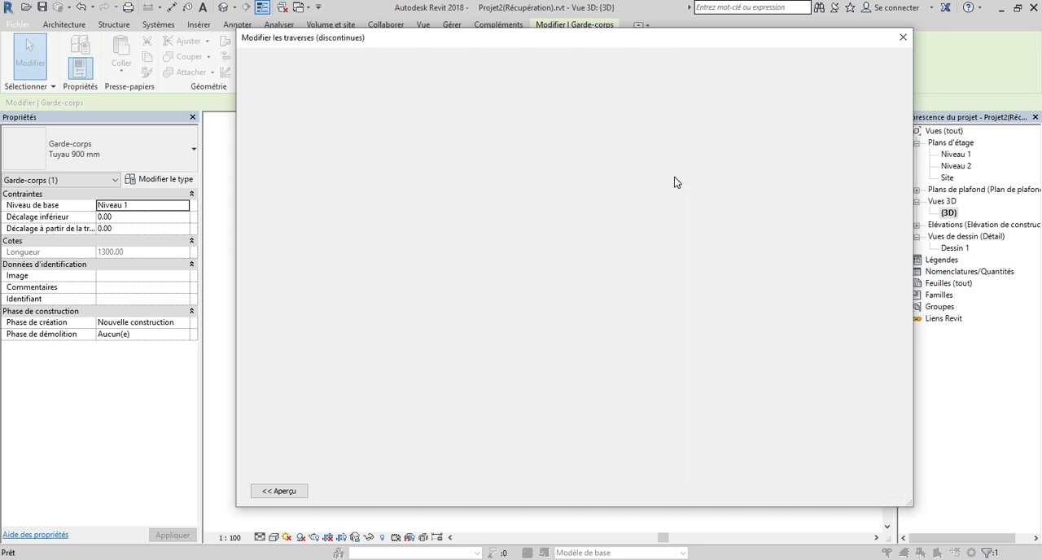
left_click(260, 124)
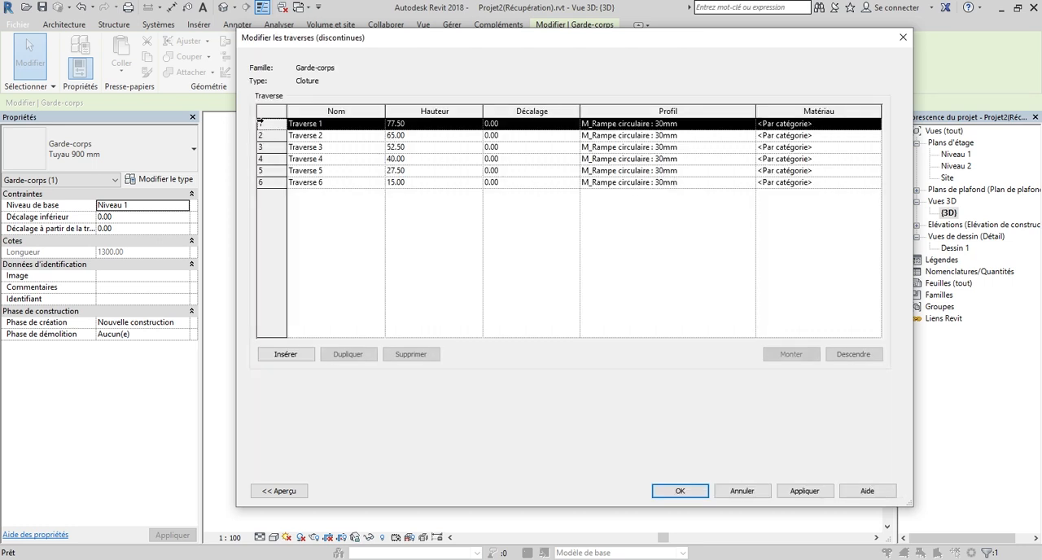
left_click(401, 356)
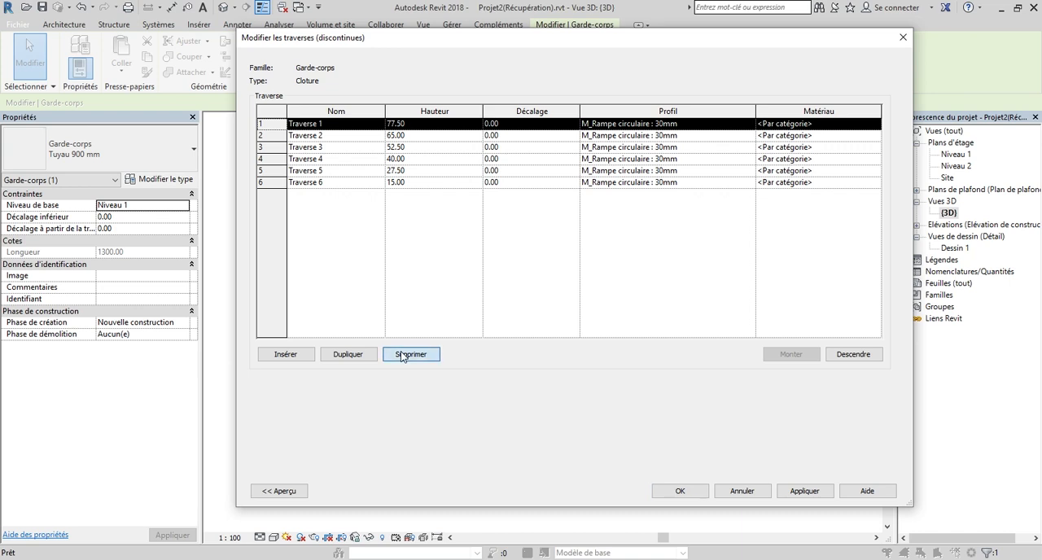
left_click(534, 323)
left_click(412, 354)
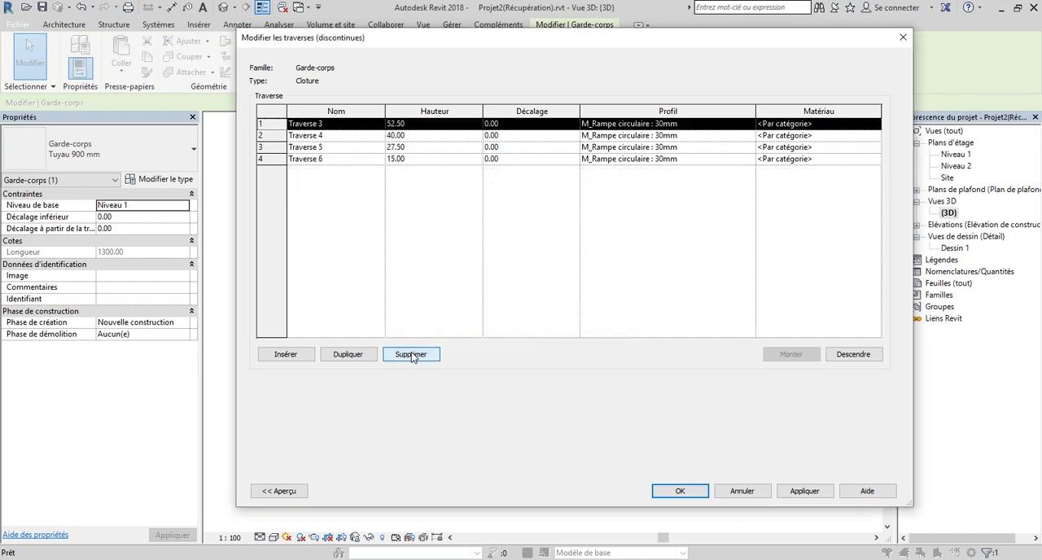
left_click(411, 354)
left_click(411, 355)
left_click(411, 354)
left_click(411, 354)
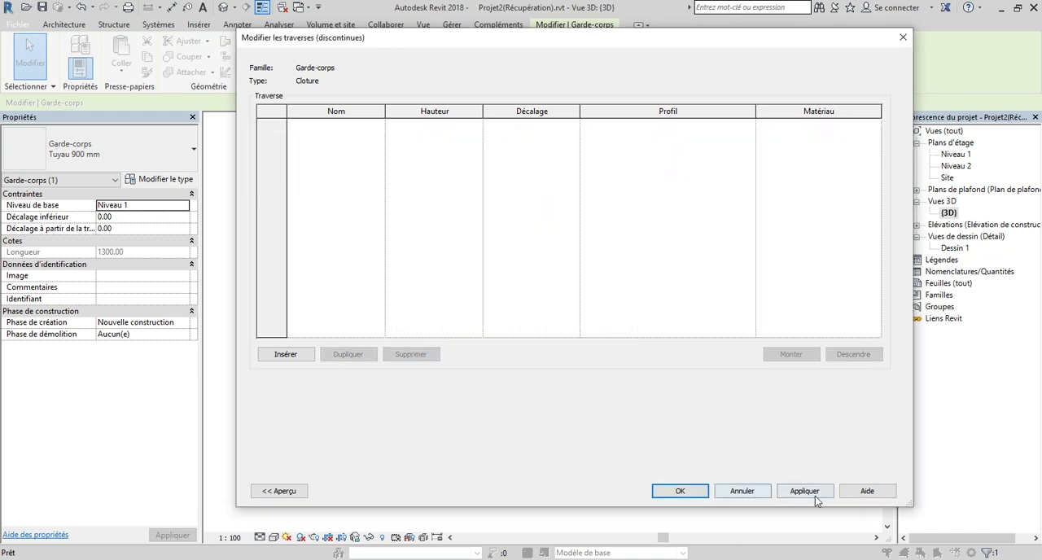
left_click(691, 492)
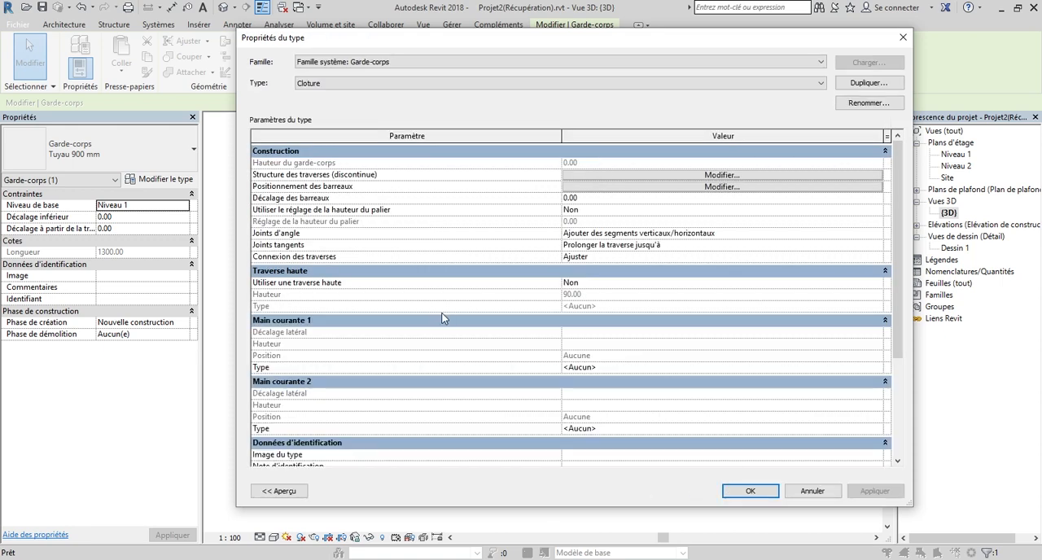
Check which baluster families are available for the Barreaudage row in the Cloture type's baluster placement, then leave the type settings.
left_click(735, 186)
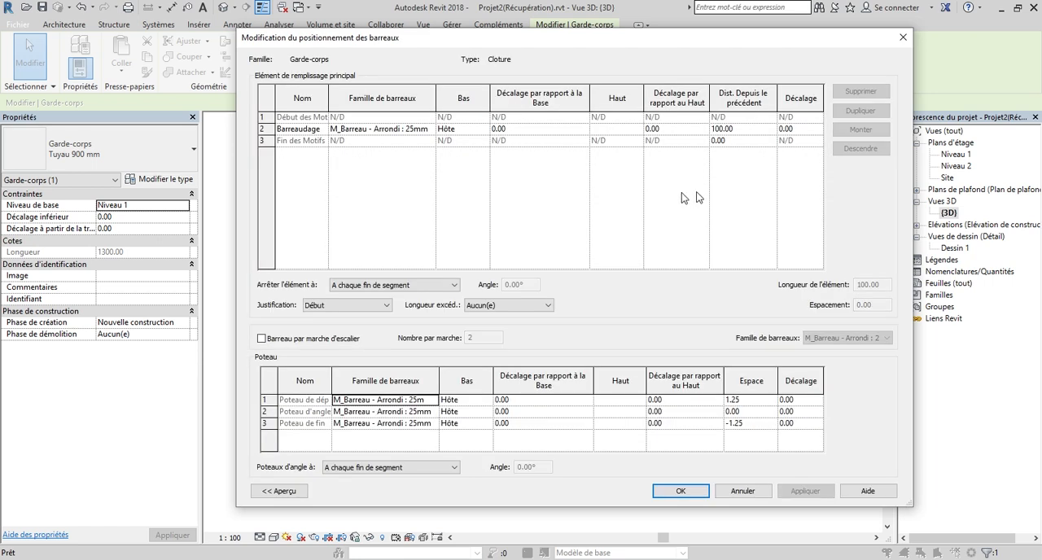
left_click_drag(446, 40, 445, 93)
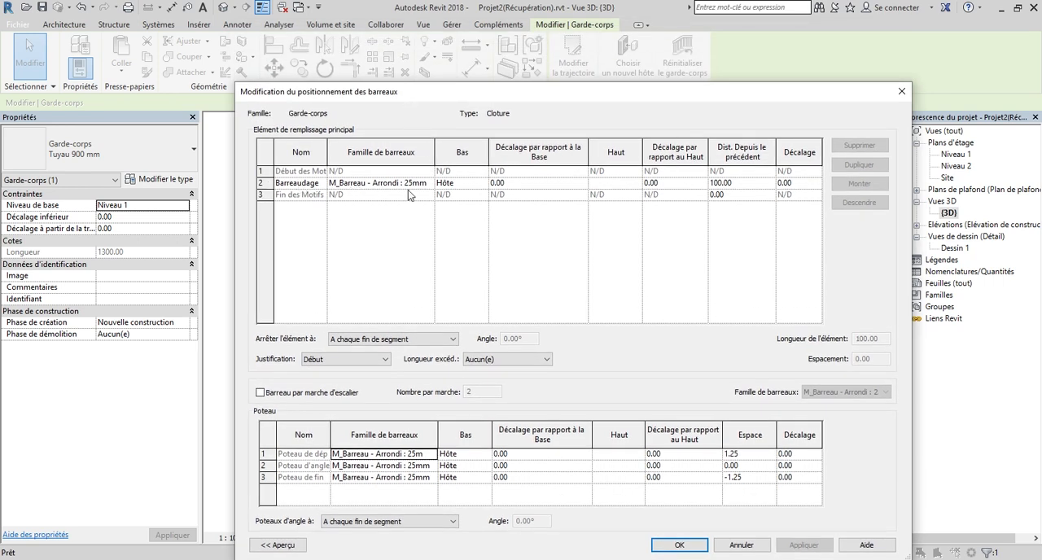
left_click(416, 186)
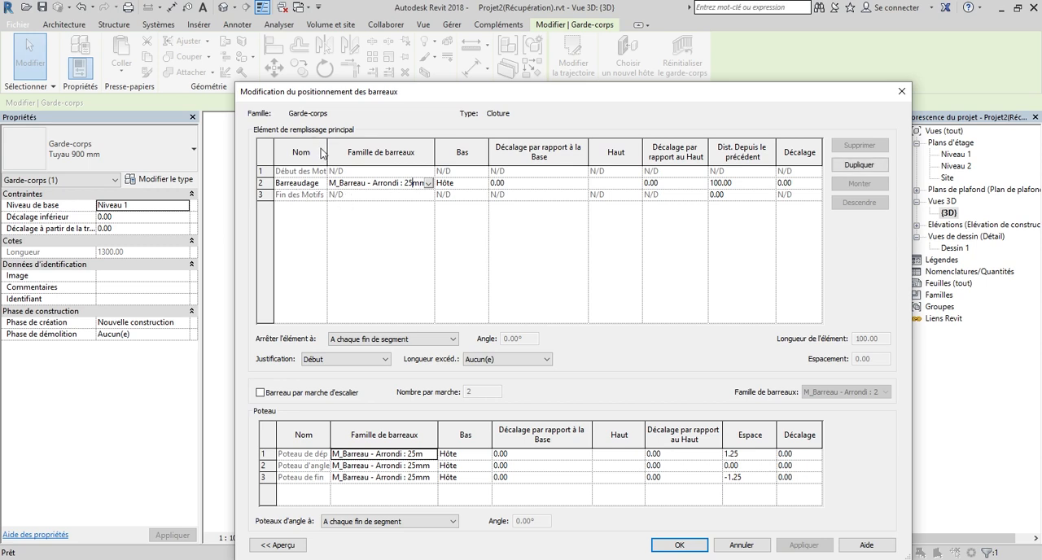
left_click_drag(330, 147, 354, 146)
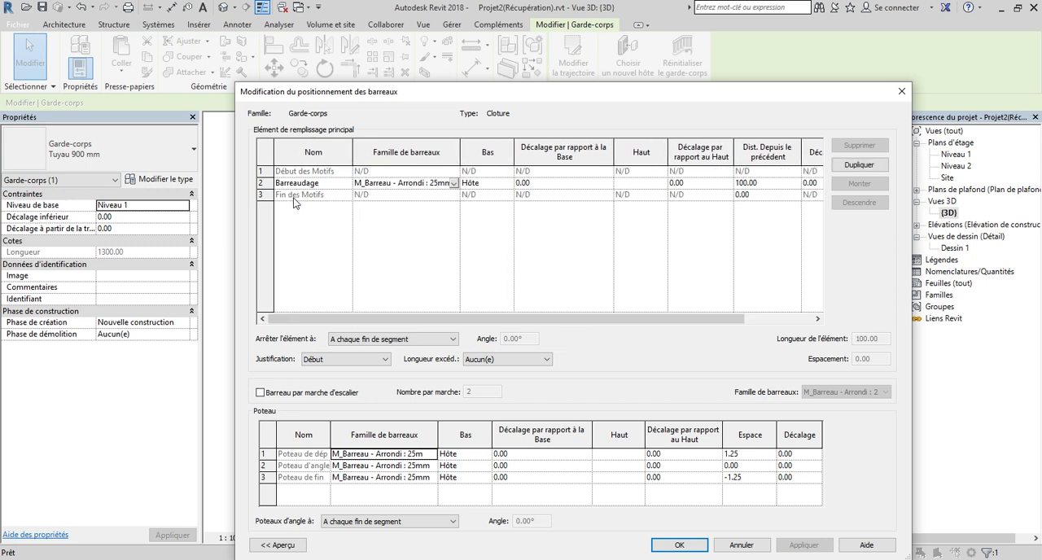
left_click(453, 183)
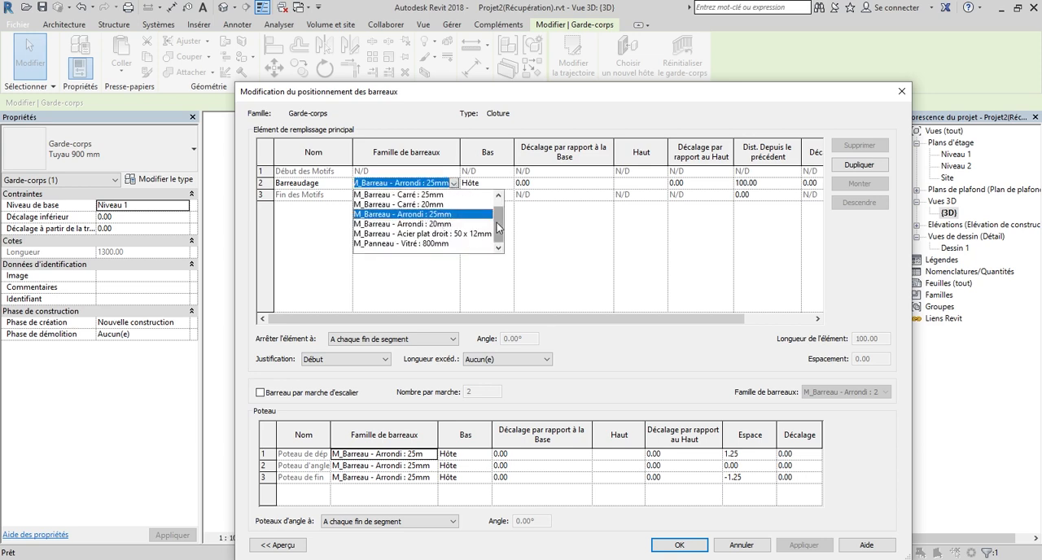
left_click_drag(499, 236, 500, 211)
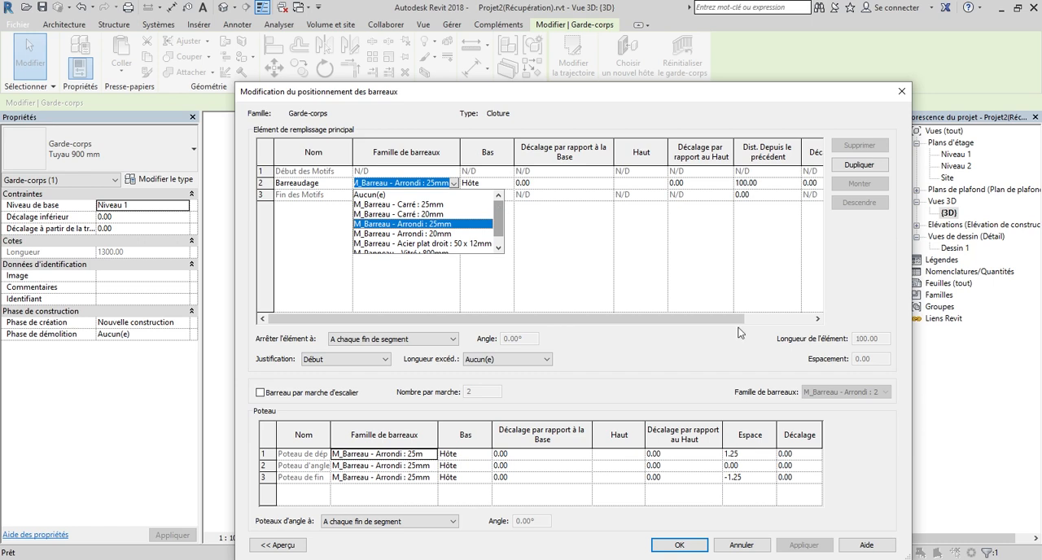
left_click(741, 545)
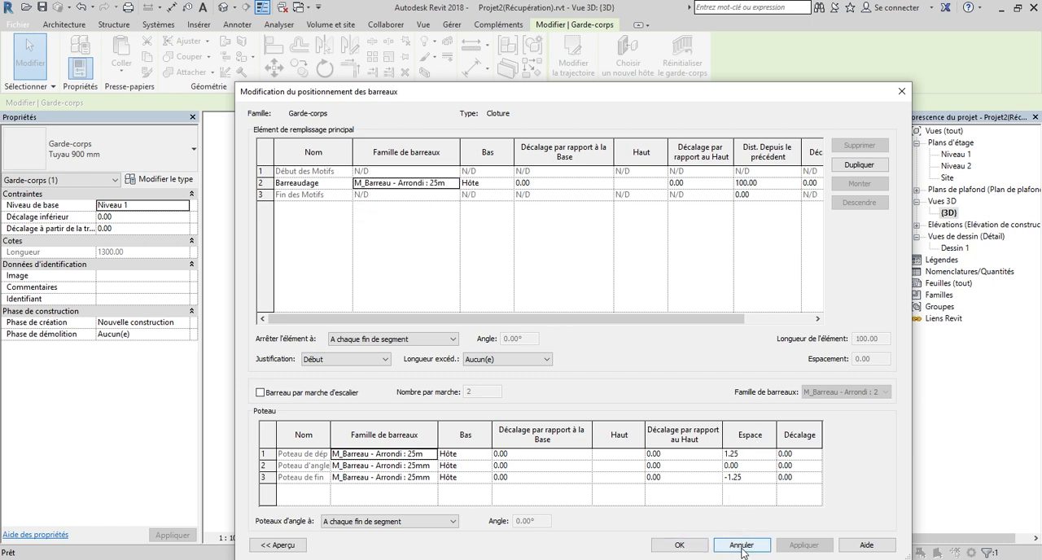
left_click(737, 545)
left_click(736, 545)
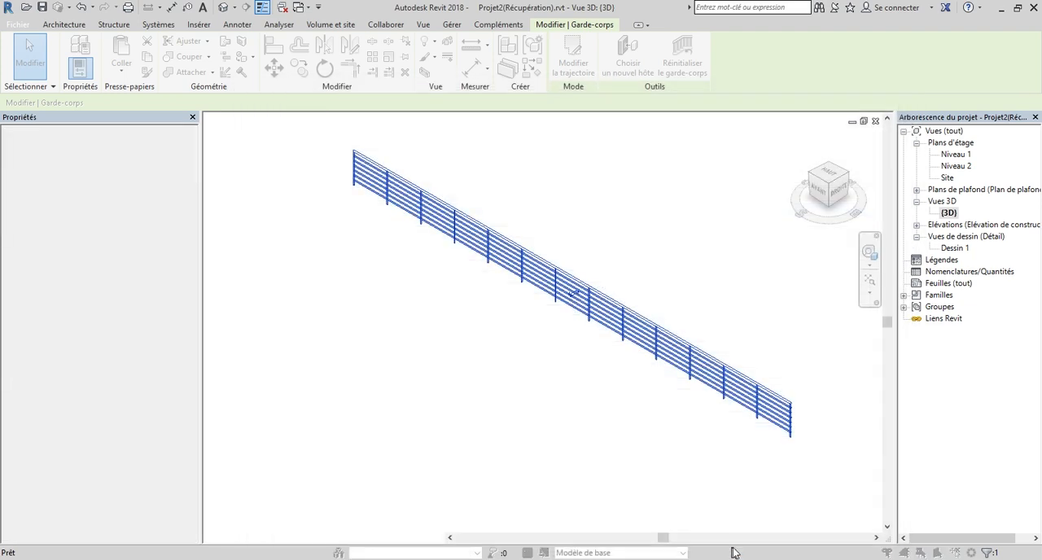
left_click(471, 333)
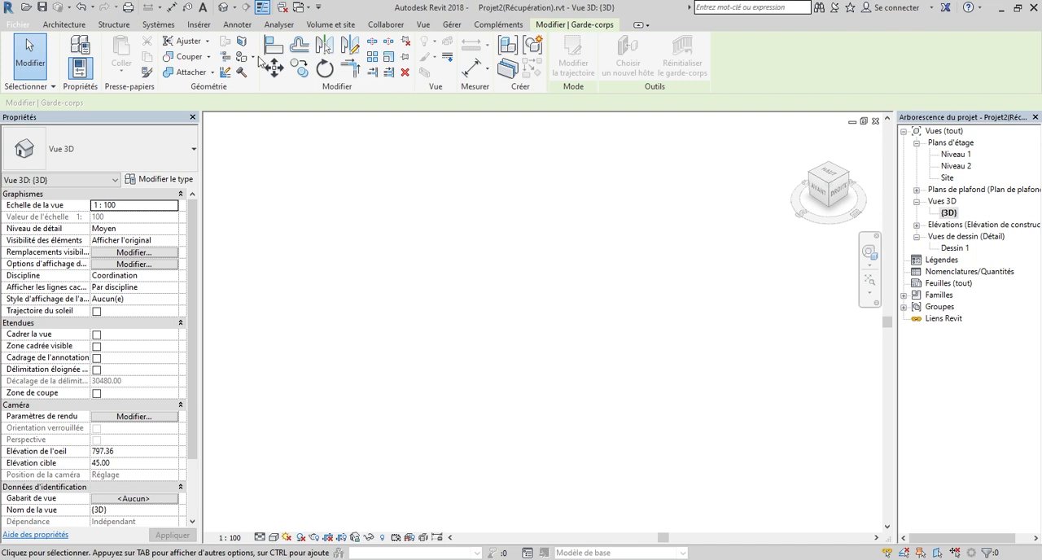
Open the recent family Panneau 1.rfa and load it into the project.
left_click(25, 31)
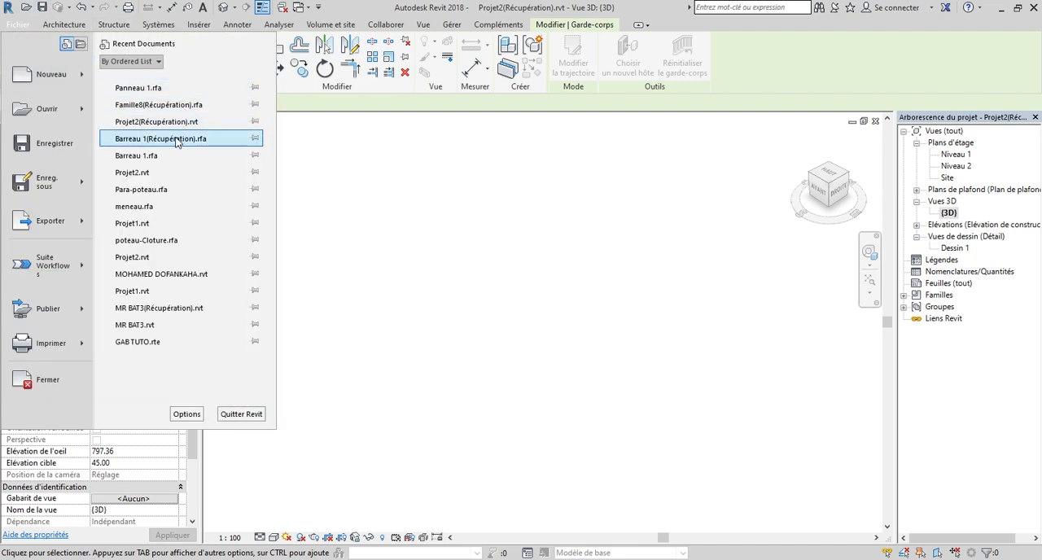
left_click(150, 87)
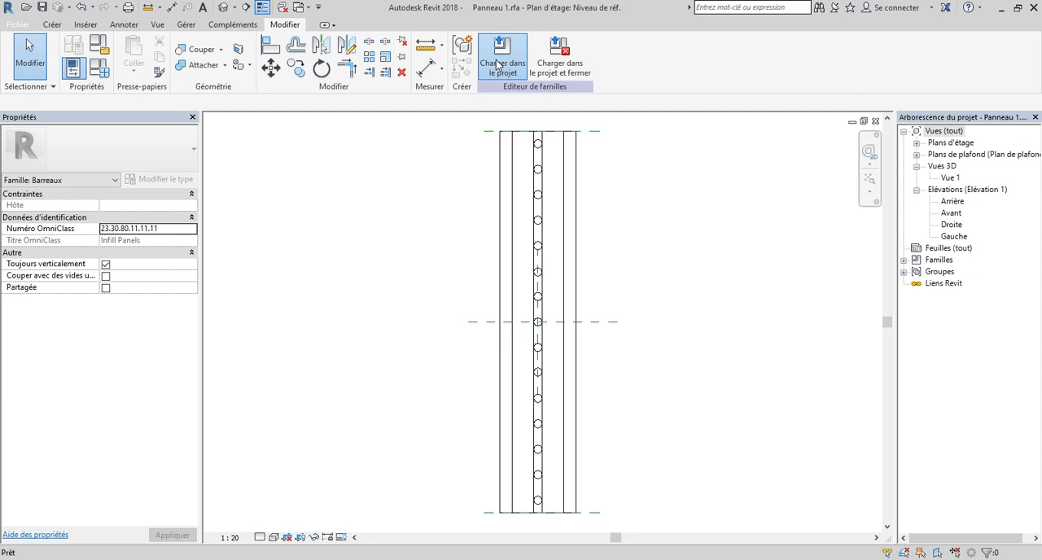
left_click(498, 65)
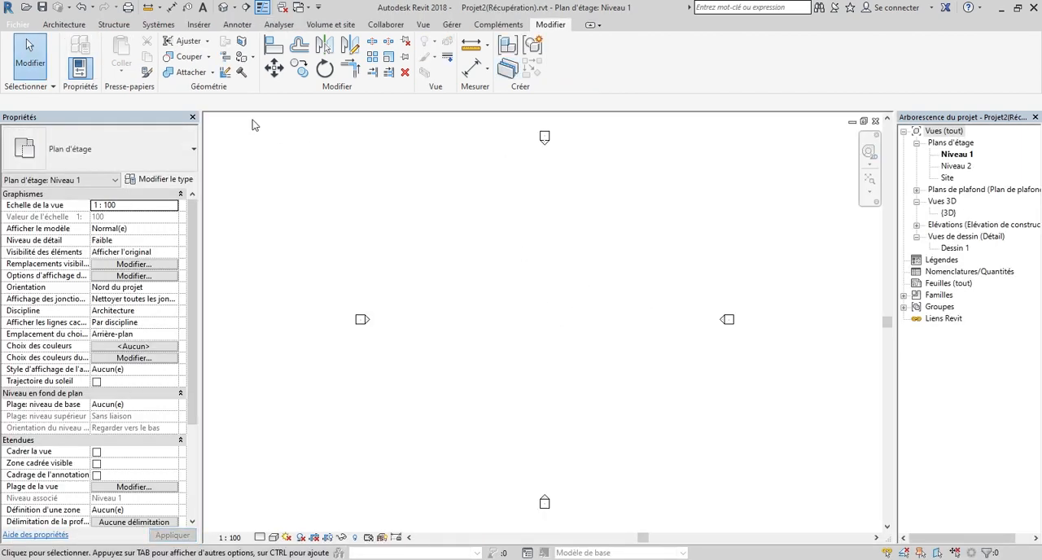
Open the recent family Barreau 1.rfa and load it into Projet2(Récupération).rvt only.
left_click(19, 25)
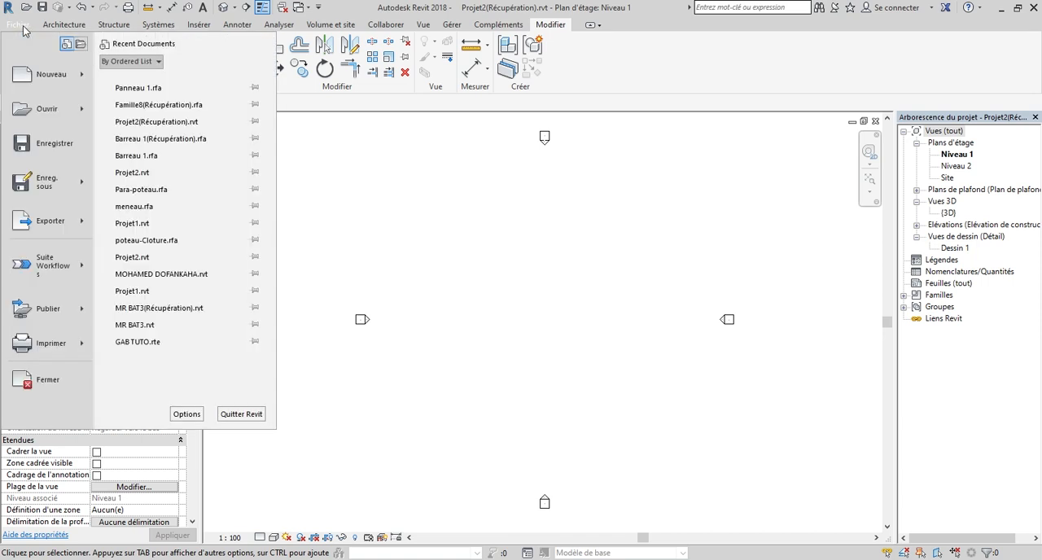
left_click(156, 156)
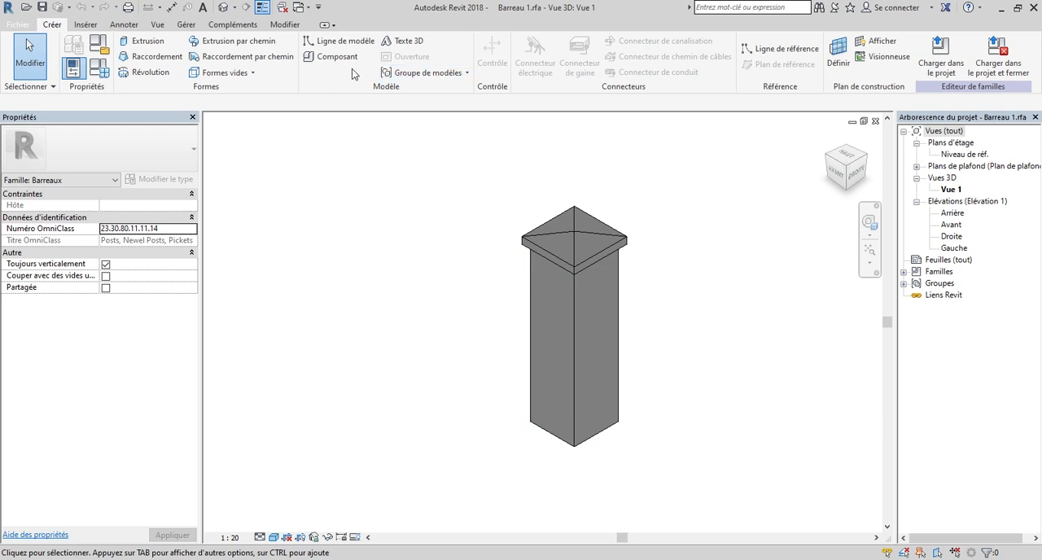
left_click(944, 66)
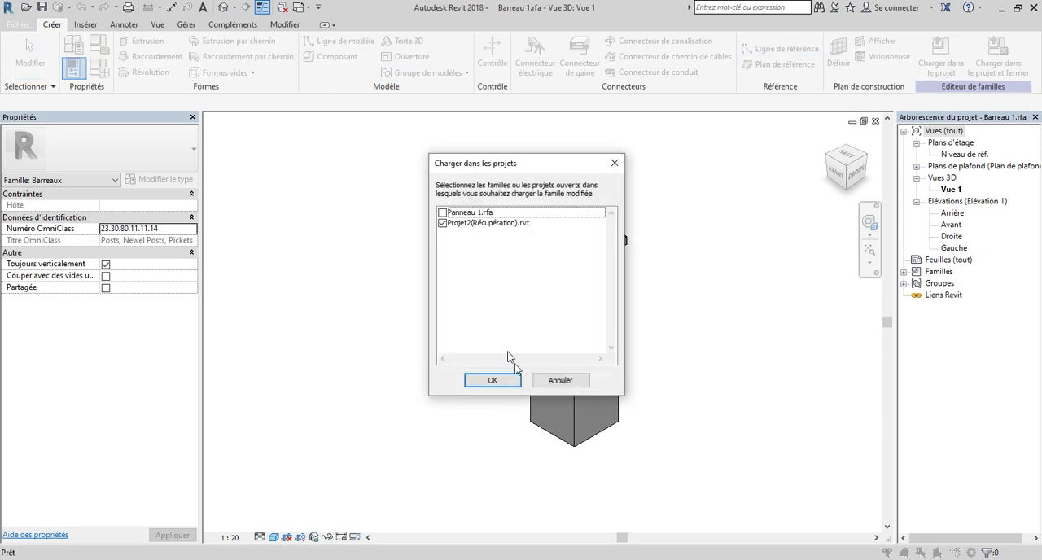
left_click(511, 382)
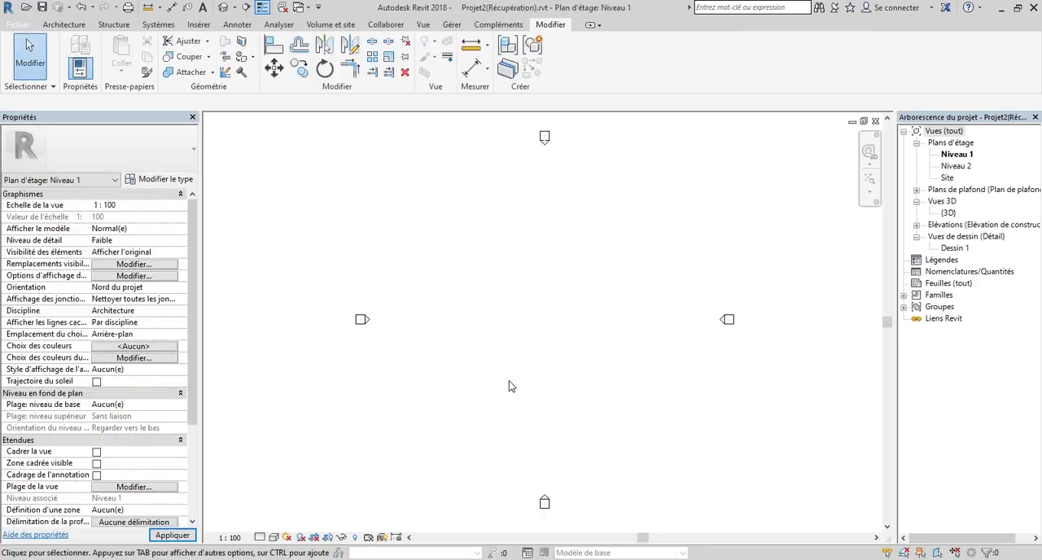
Create a Tuyau 900 mm railing on Niveau 1 from a straight path about 1400 cm long, tilted about 7° from horizontal.
double_click(949, 213)
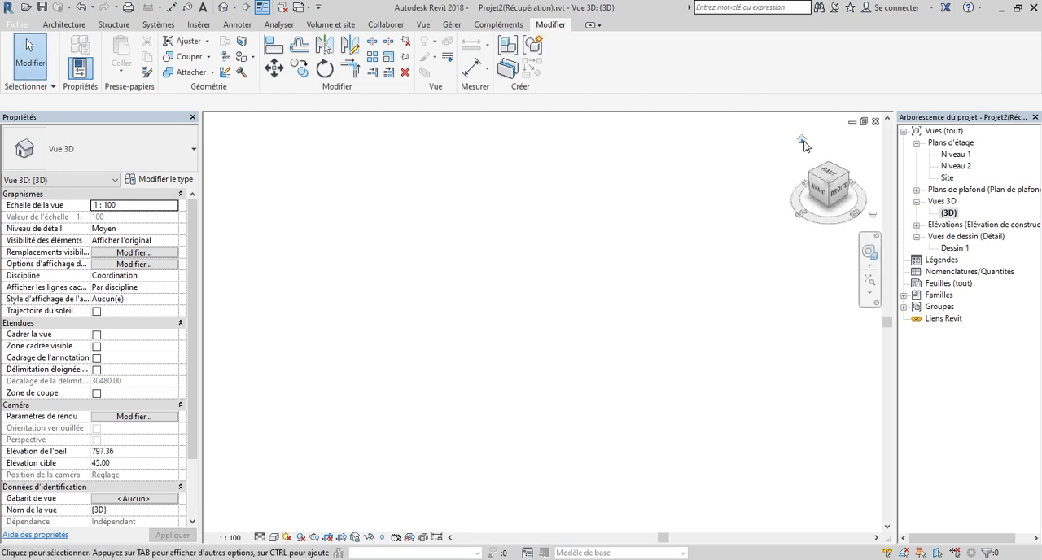
left_click(802, 141)
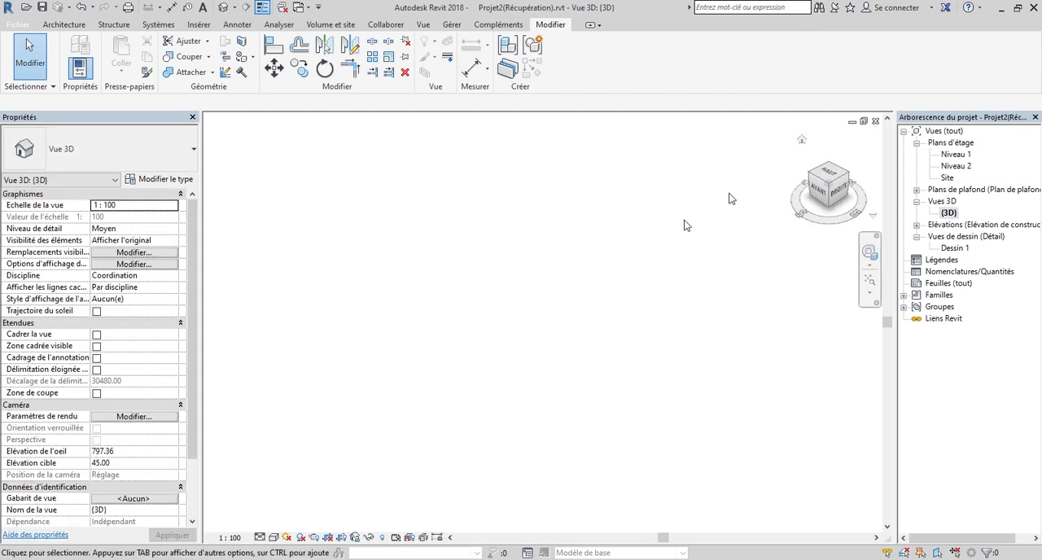
double_click(959, 155)
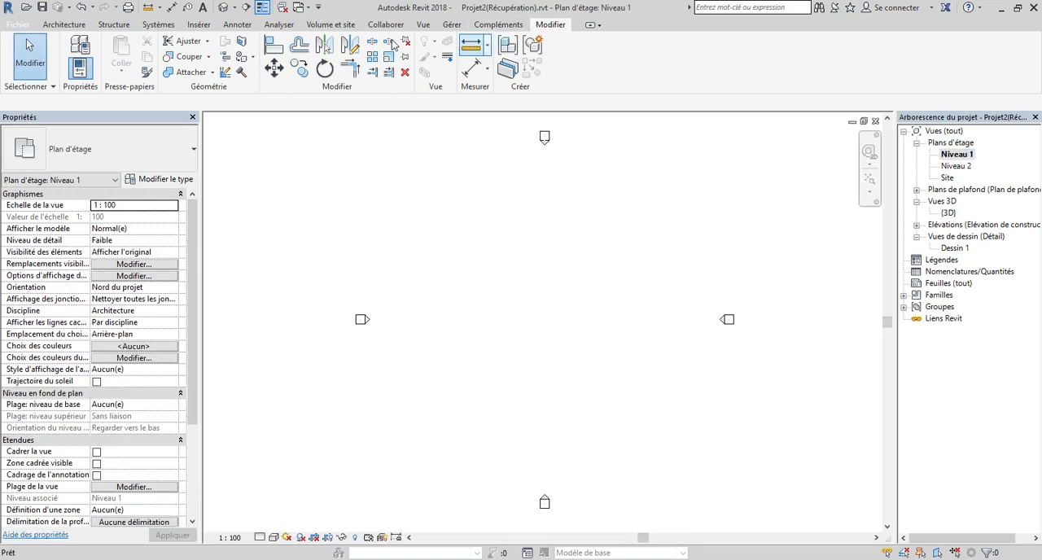
left_click(63, 25)
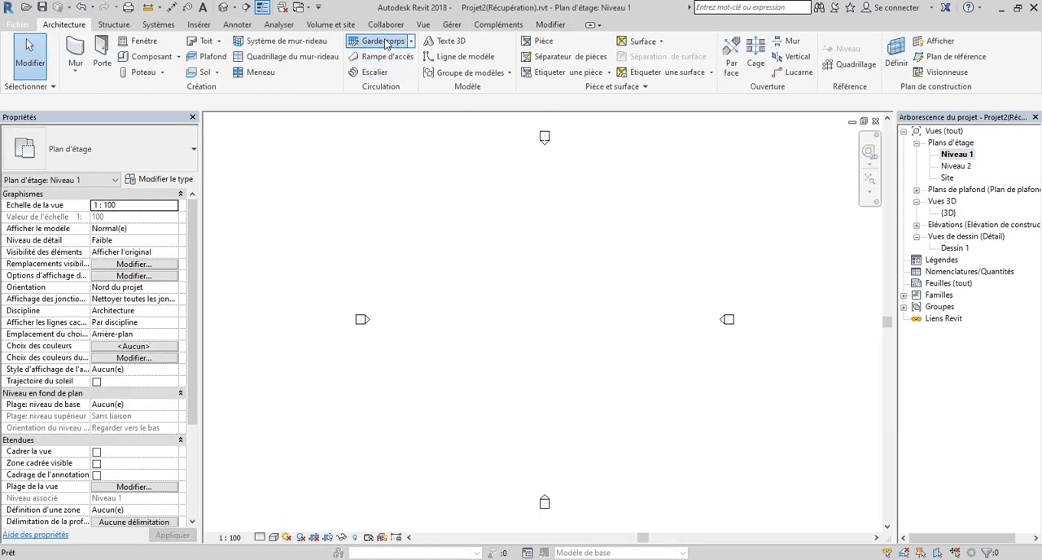
left_click(465, 246)
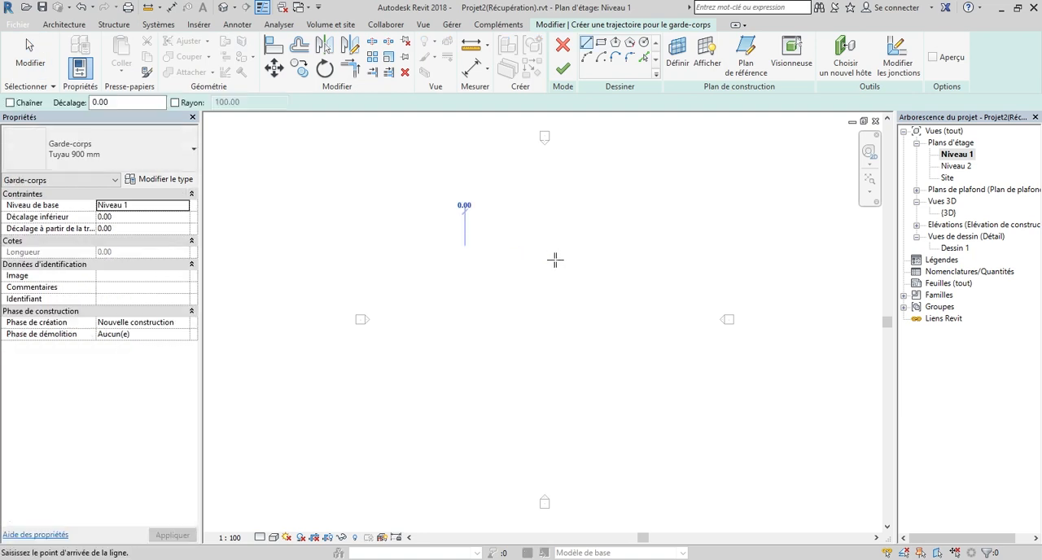
left_click(564, 259)
left_click(562, 69)
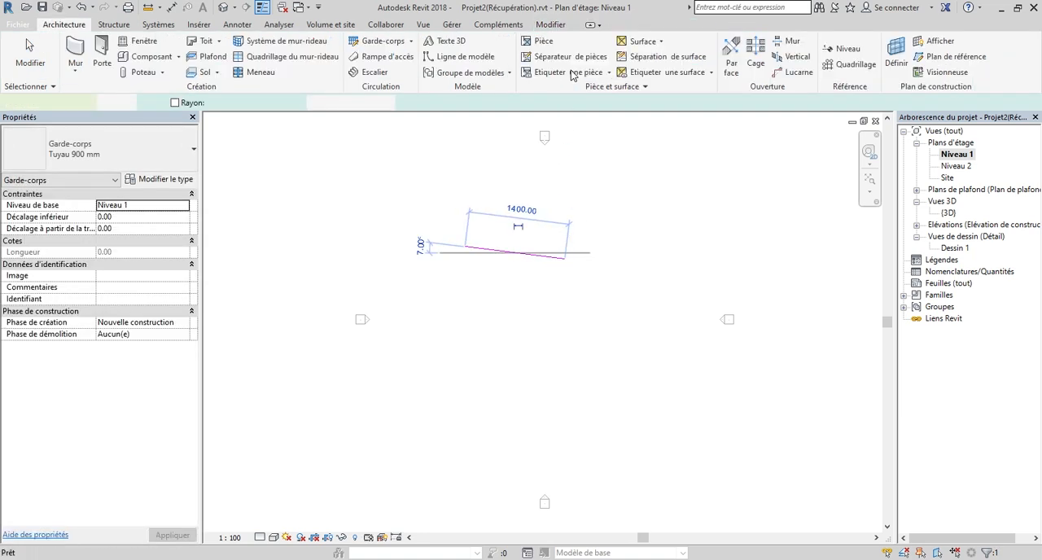
Show the new railing in the {3D} view and choose Cloture as its type in the type properties.
double_click(949, 213)
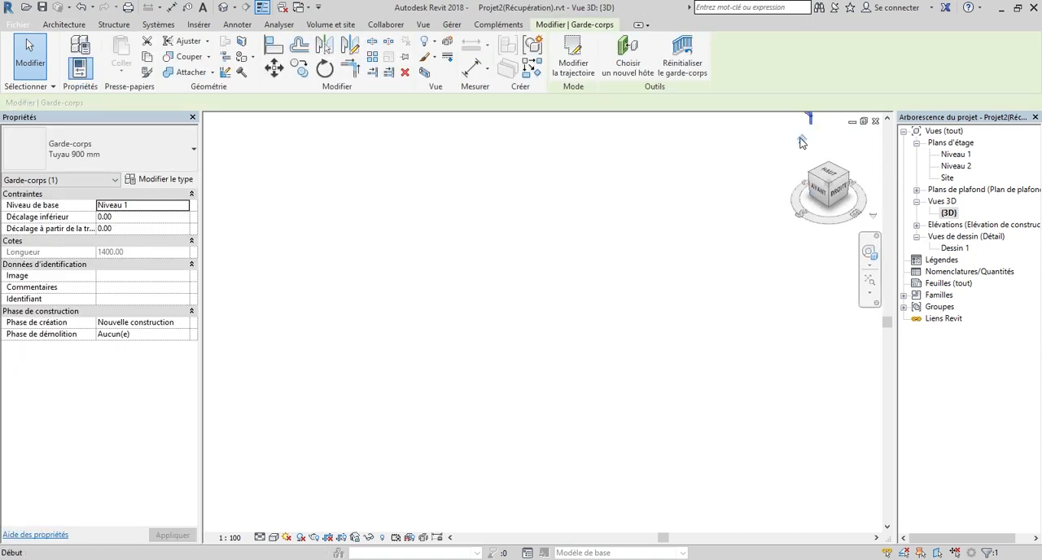
left_click(800, 144)
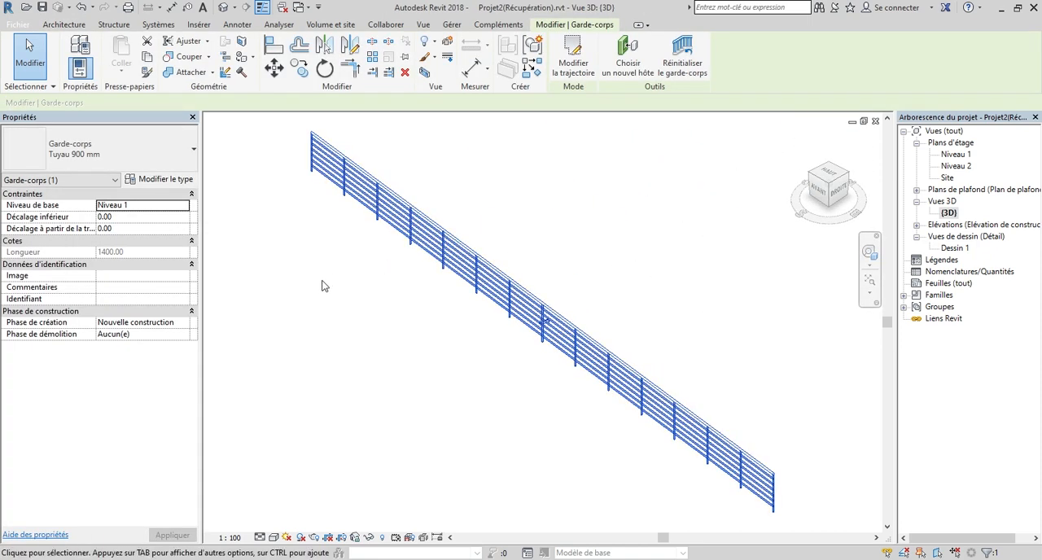
left_click(158, 180)
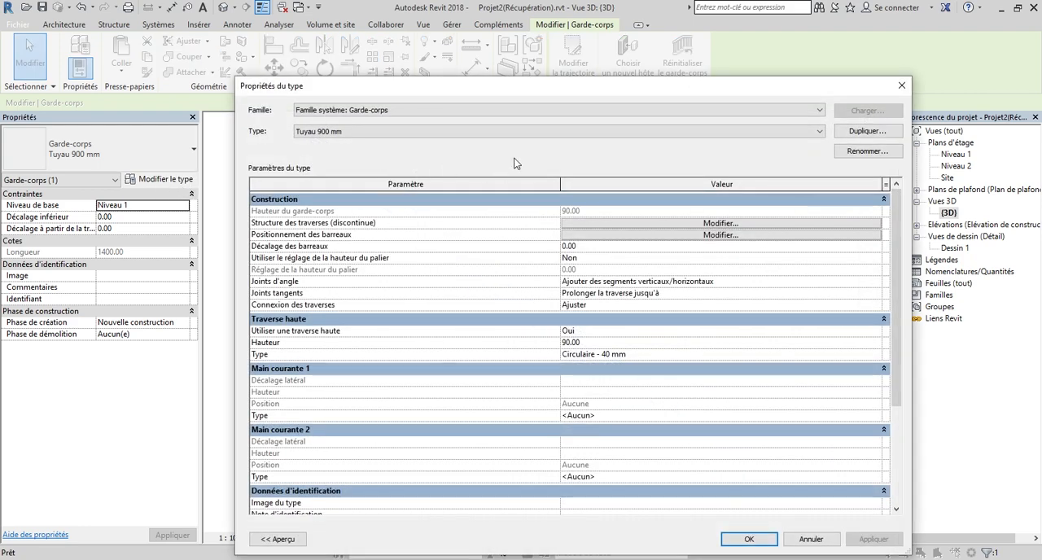
left_click(521, 132)
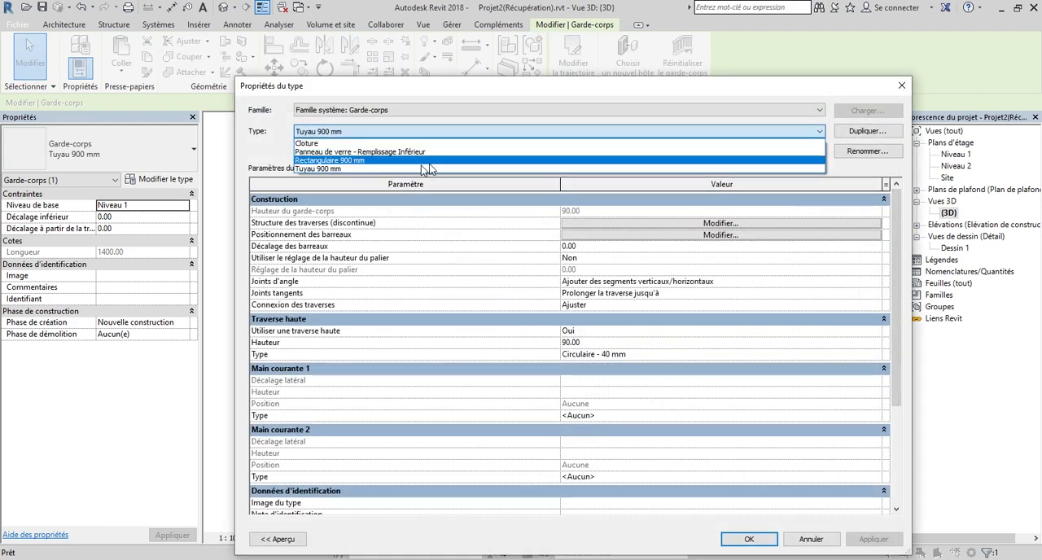
left_click(339, 144)
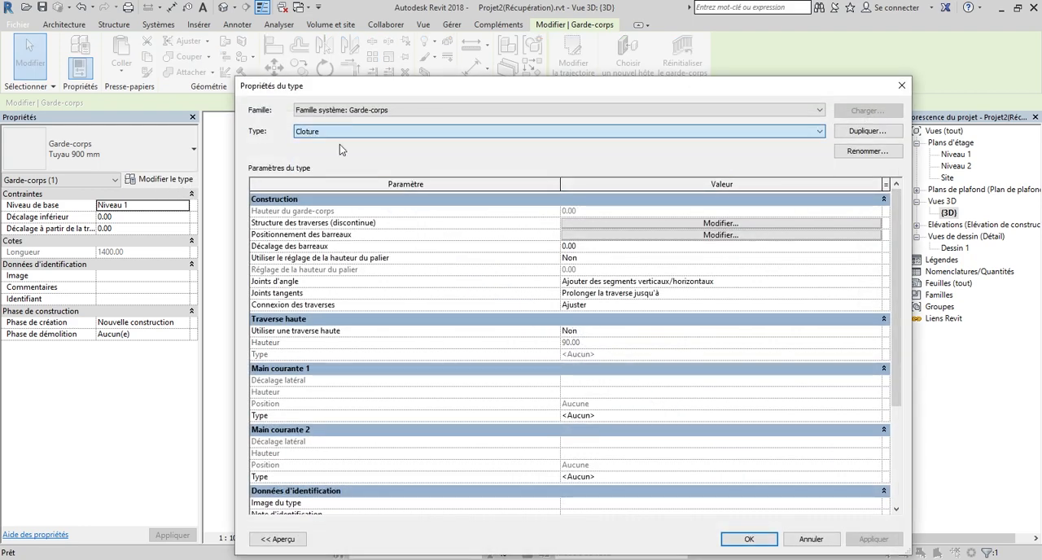
Open the baluster placement of the Cloture type and assign Barreau 1 : Barreau 1 to the main pattern's Barreaudage row.
left_click_drag(509, 94, 508, 94)
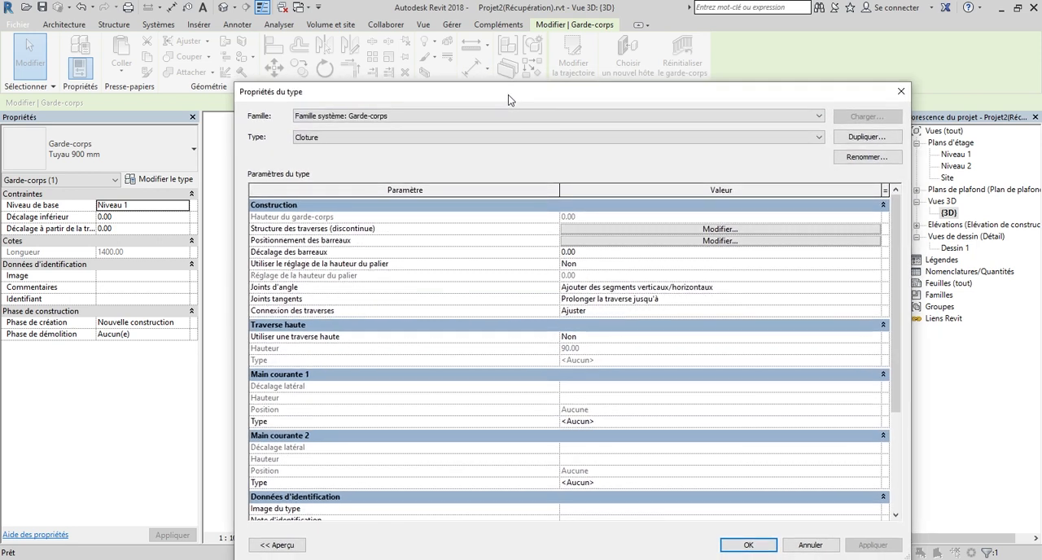
left_click(704, 243)
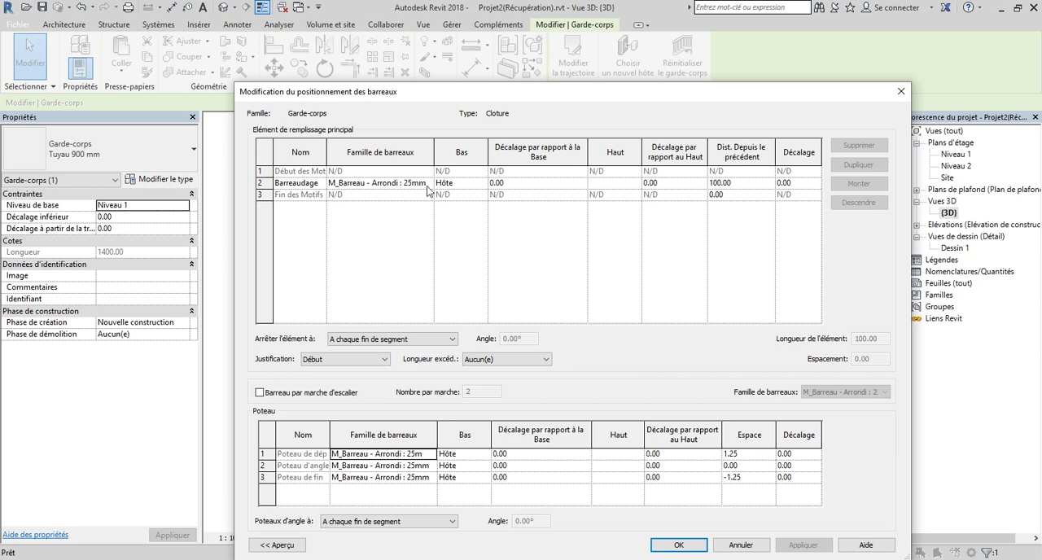
left_click(428, 184)
left_click(428, 184)
scroll(434, 230, "down", 1)
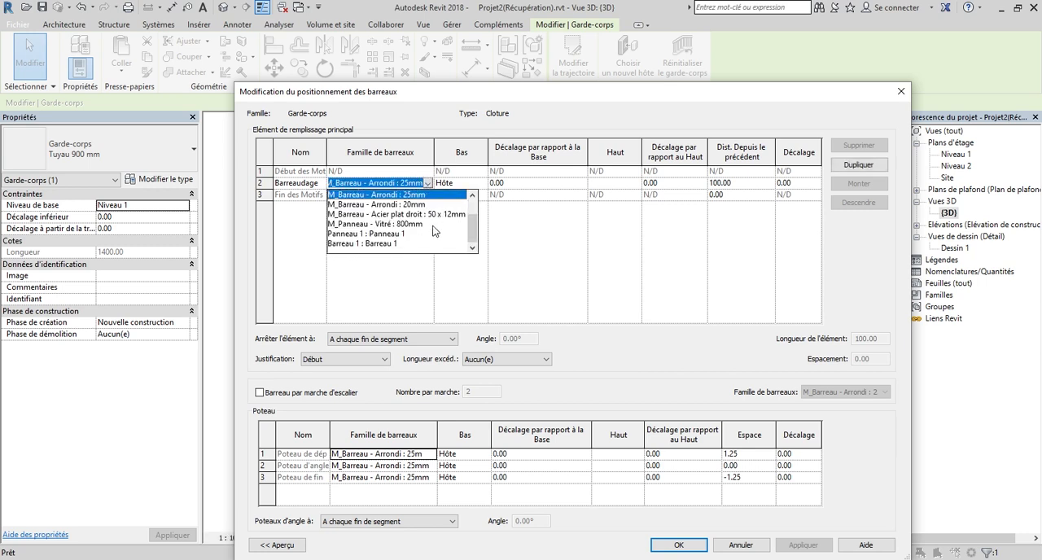
left_click(352, 244)
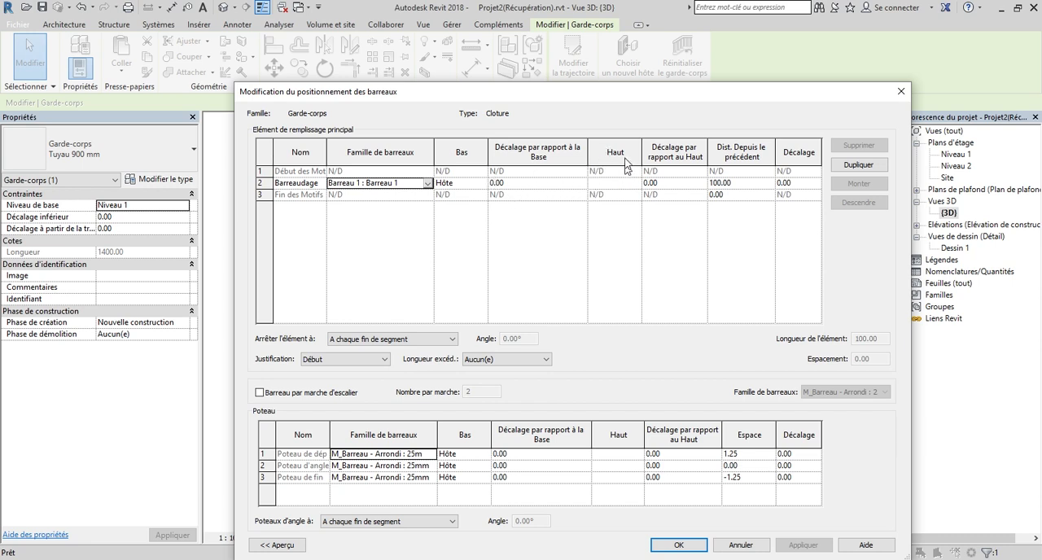
Set the Barreau 1 row's top offset to 140 and its distance from the previous element to 110.
left_click(674, 184)
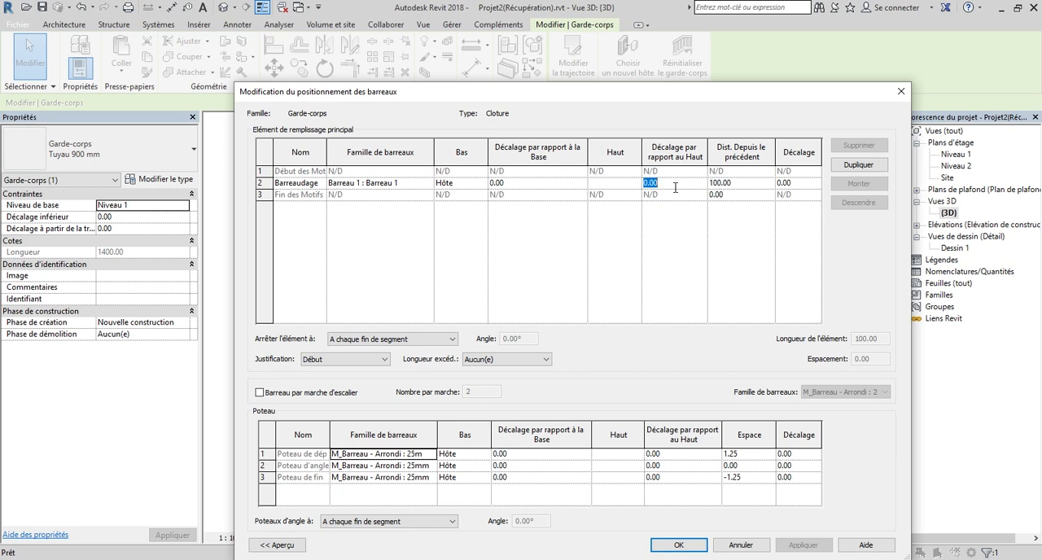
type("140")
left_click(761, 188)
left_click(713, 183)
Duplicate the Barreau 1 row in the main pattern and assign Panneau 1 : Panneau 1 to the first of the two rows.
left_click(261, 183)
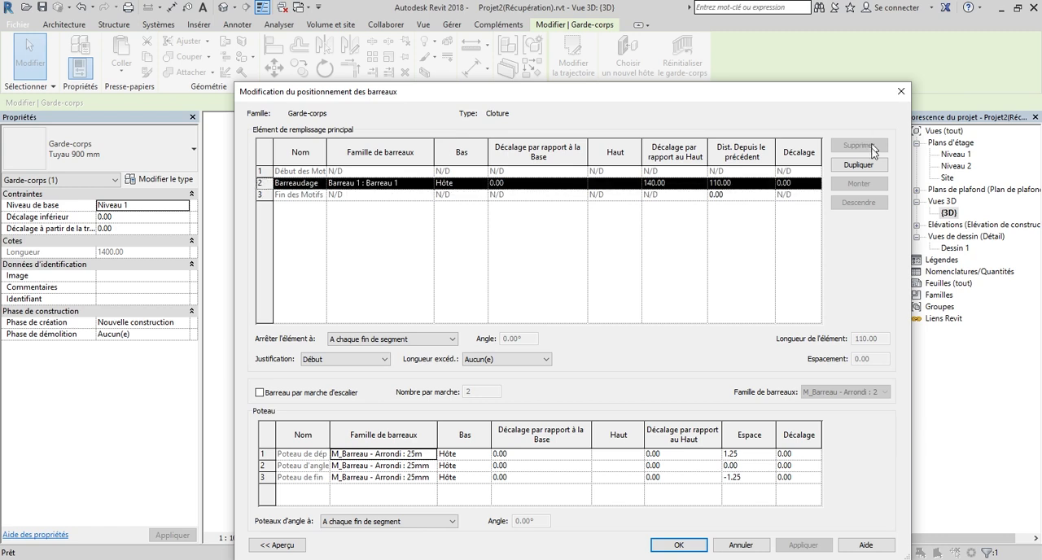
left_click(858, 164)
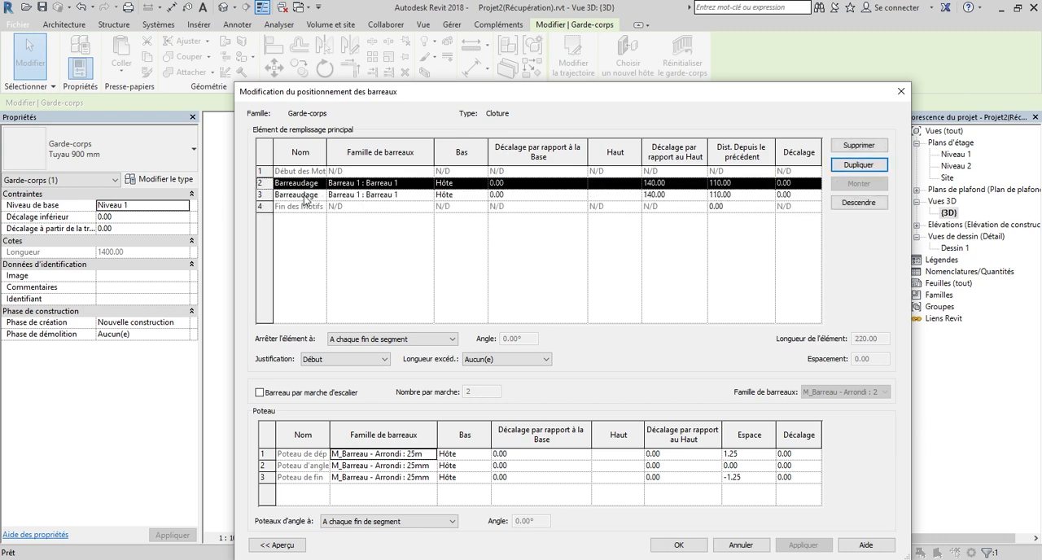
left_click(430, 184)
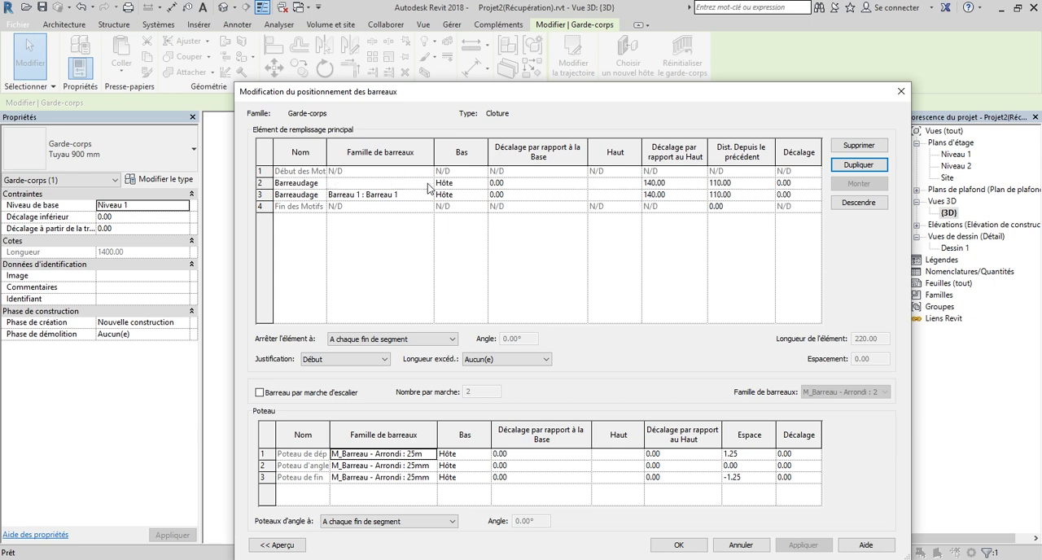
left_click(427, 183)
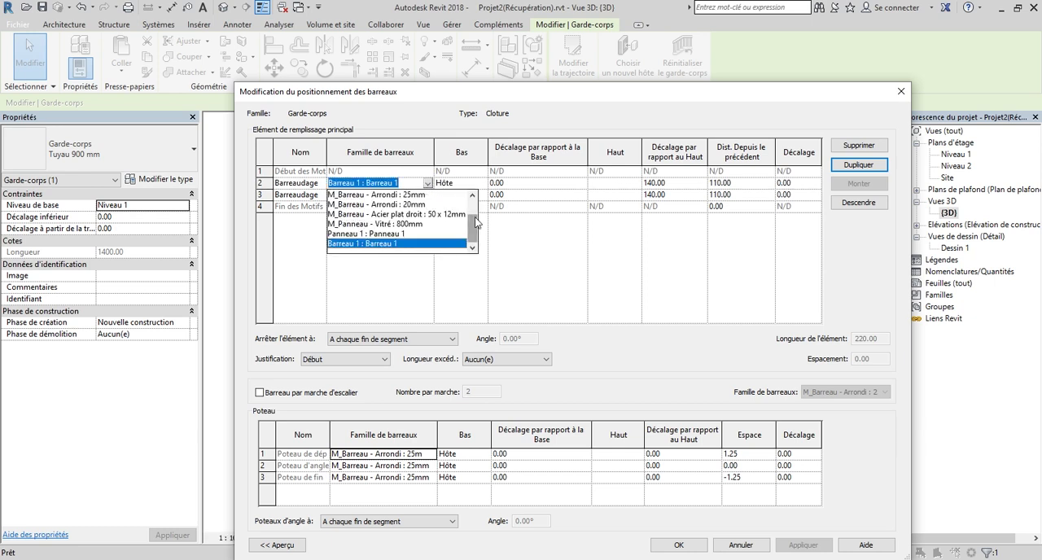
left_click(413, 234)
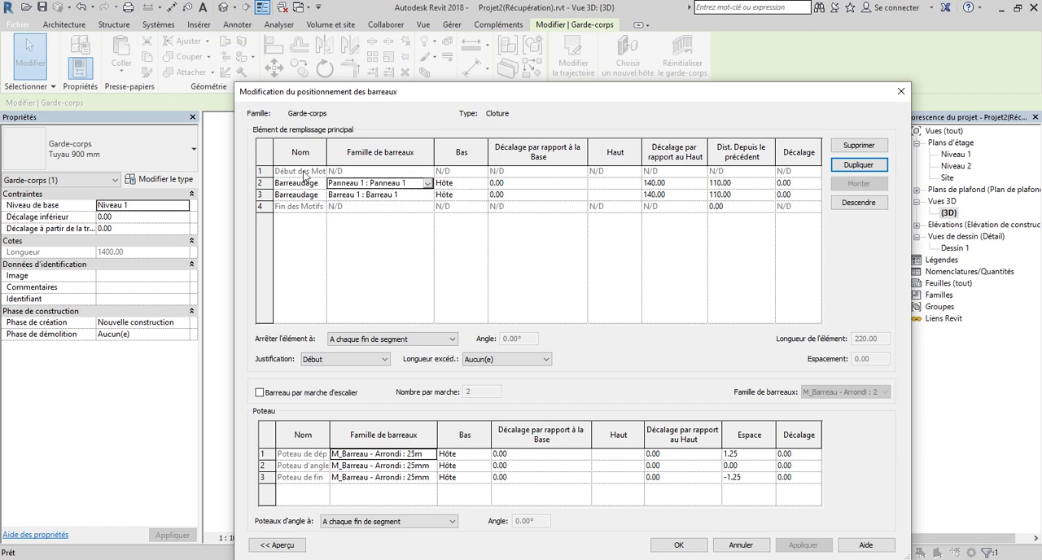
Set the top offset of the Panneau 1 row in the main pattern to 110.
left_click(690, 183)
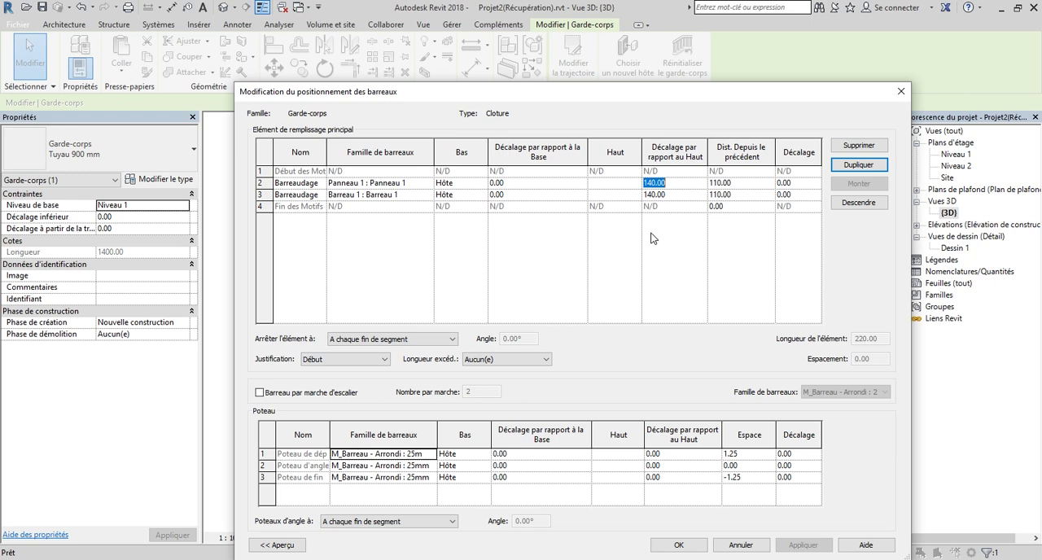
left_click(653, 183)
key("BackSpace")
type("1")
Set the end post's family to Aucun(e), and use Barreau 1 : Barreau 1 for the start and corner posts.
left_click_drag(573, 92, 566, 38)
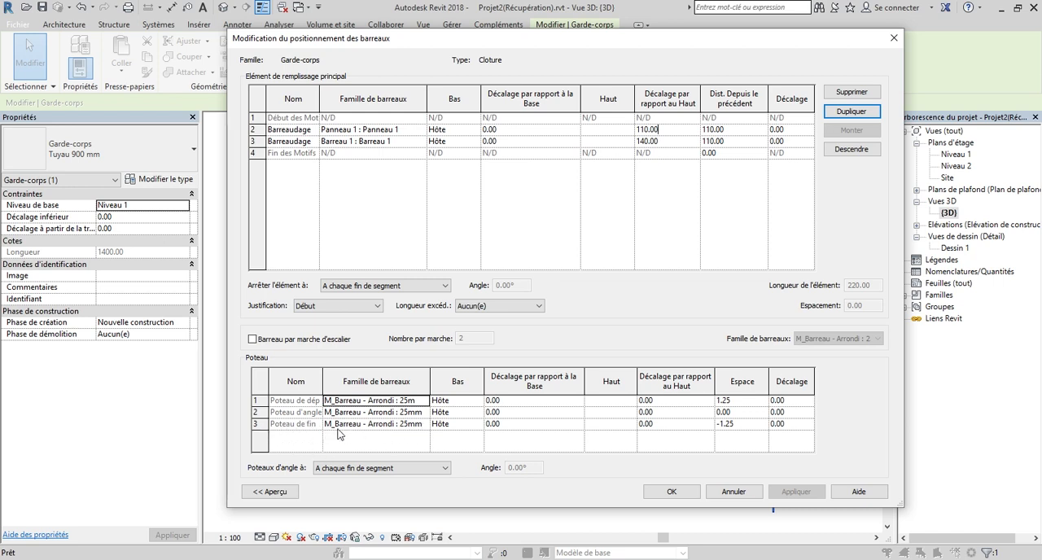
left_click(420, 424)
scroll(377, 462, "up", 1)
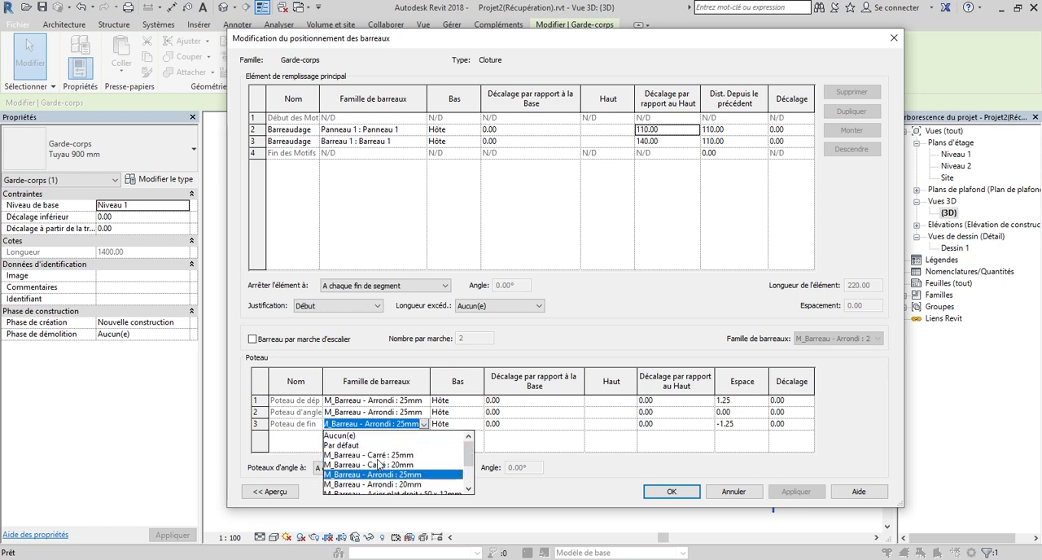
left_click(384, 436)
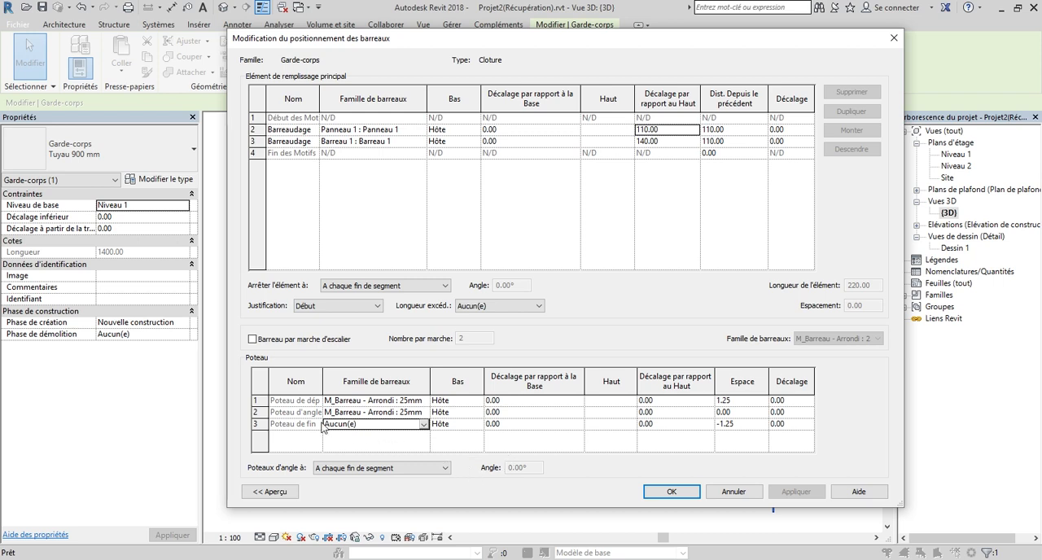
left_click(419, 401)
left_click(423, 401)
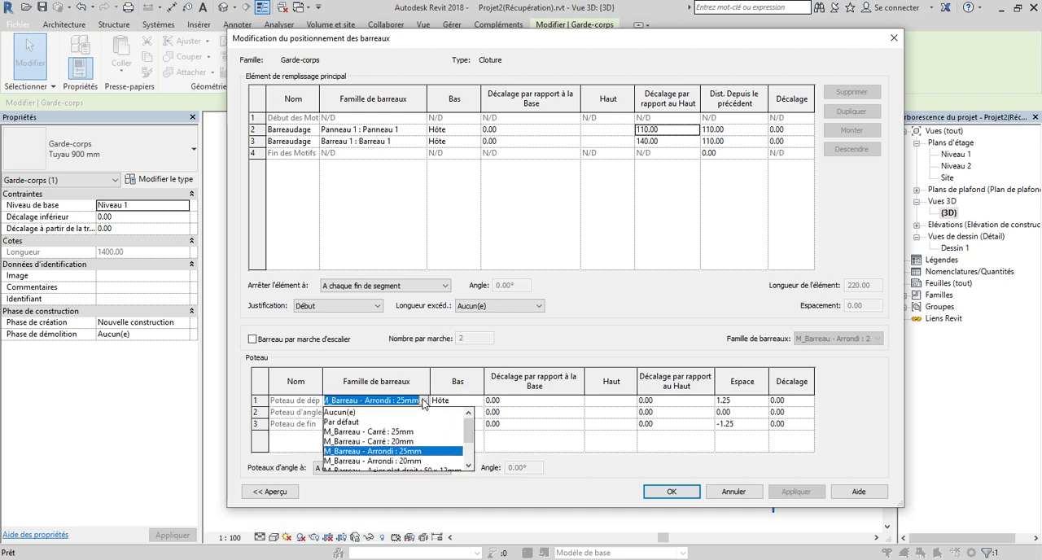
left_click_drag(470, 429, 471, 464)
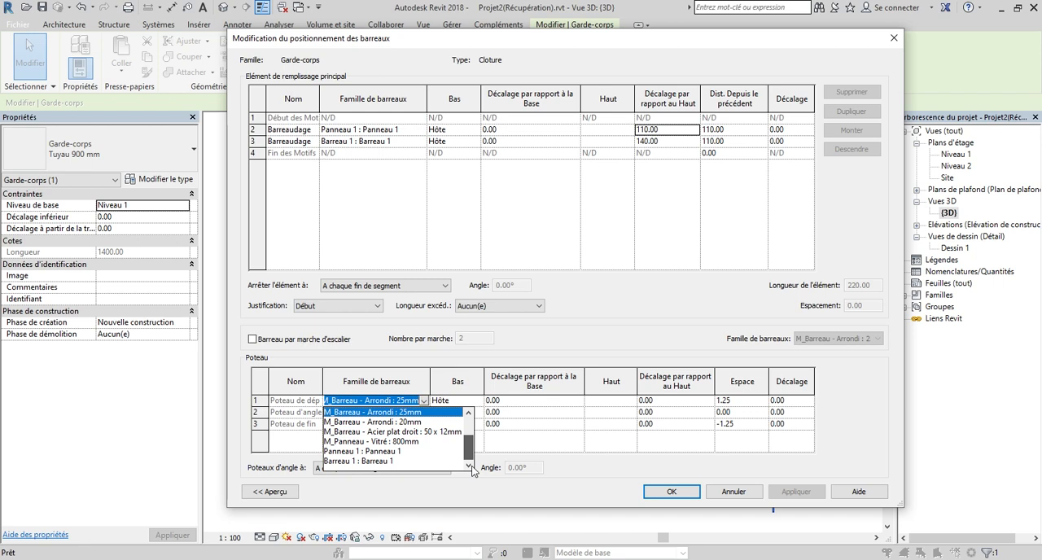
left_click(351, 461)
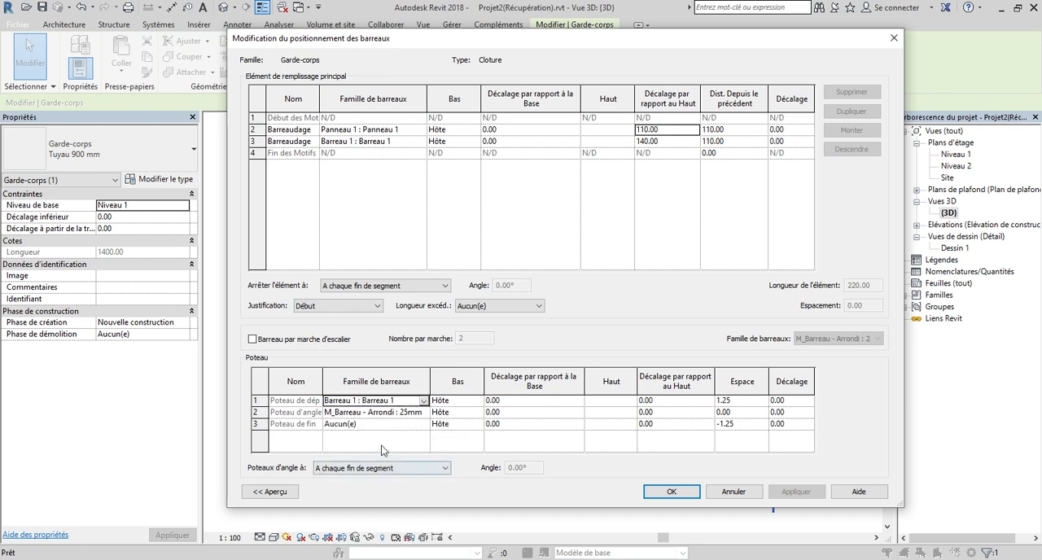
left_click(423, 412)
left_click(423, 412)
scroll(382, 470, "down", 2)
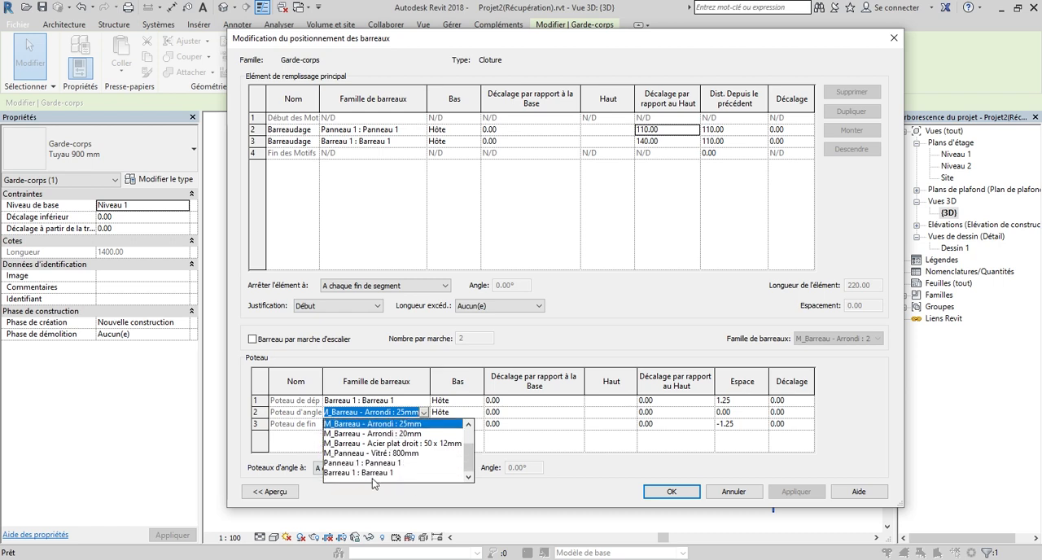
left_click(351, 473)
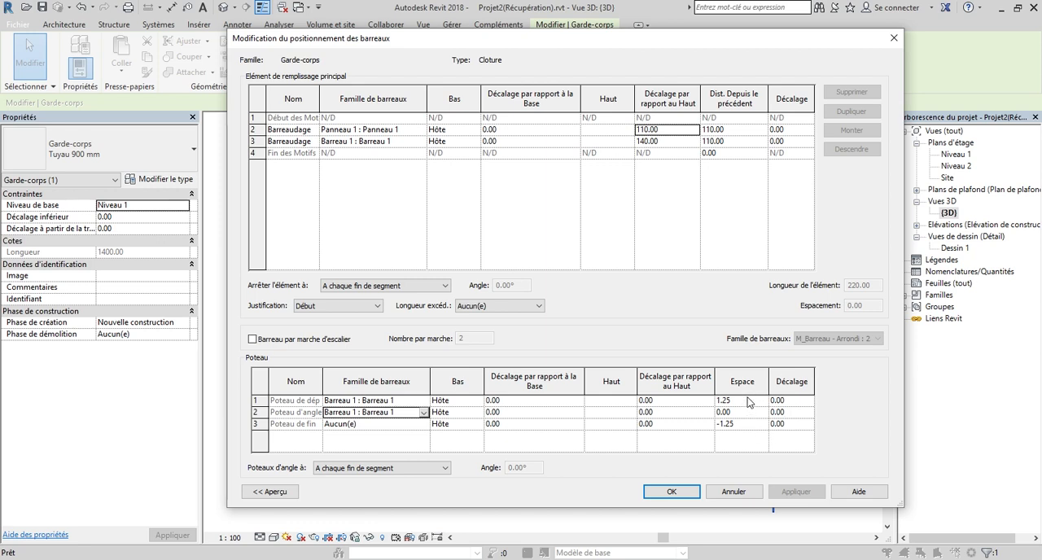
Set the Espace value of both the start post and the end post to 0.
left_click(747, 401)
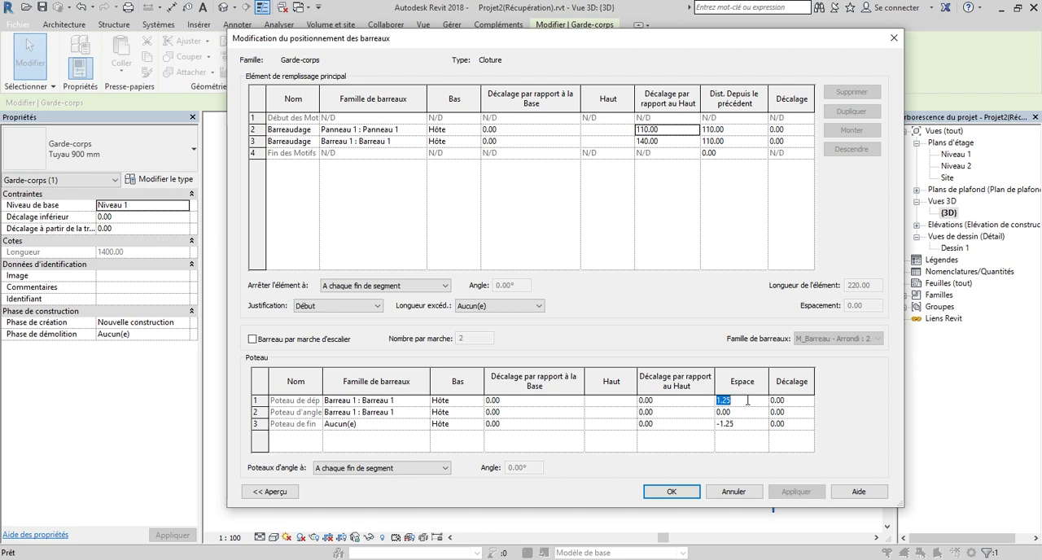
type("0")
left_click(761, 428)
type("0")
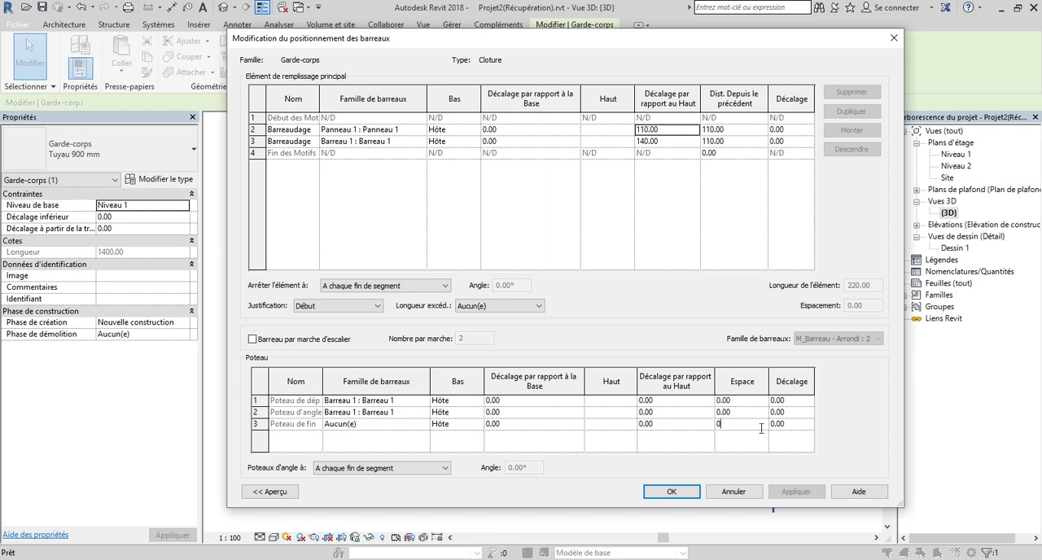
Set the top offset of the start and corner posts to 140 and accept the baluster placement.
left_click(664, 402)
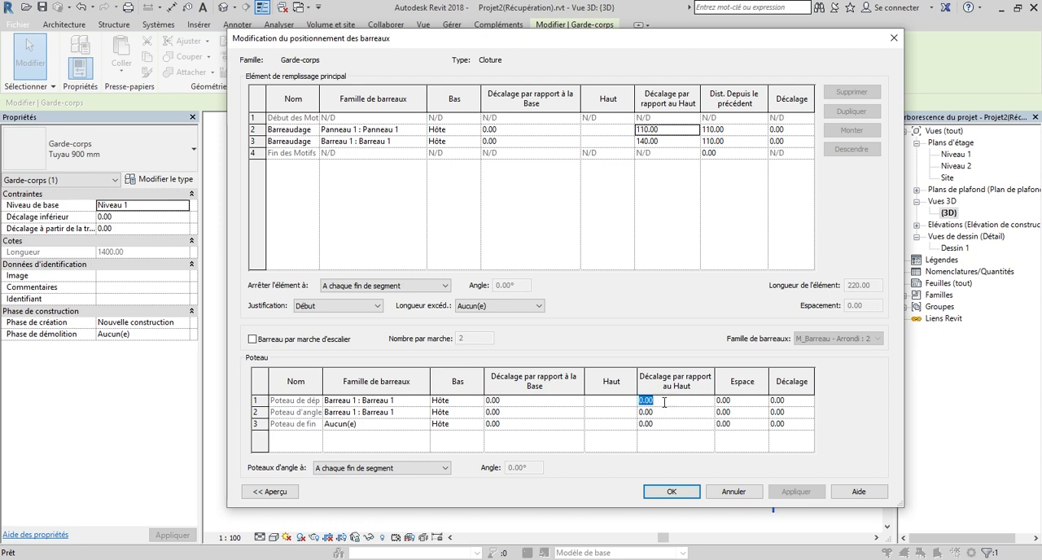
type("140")
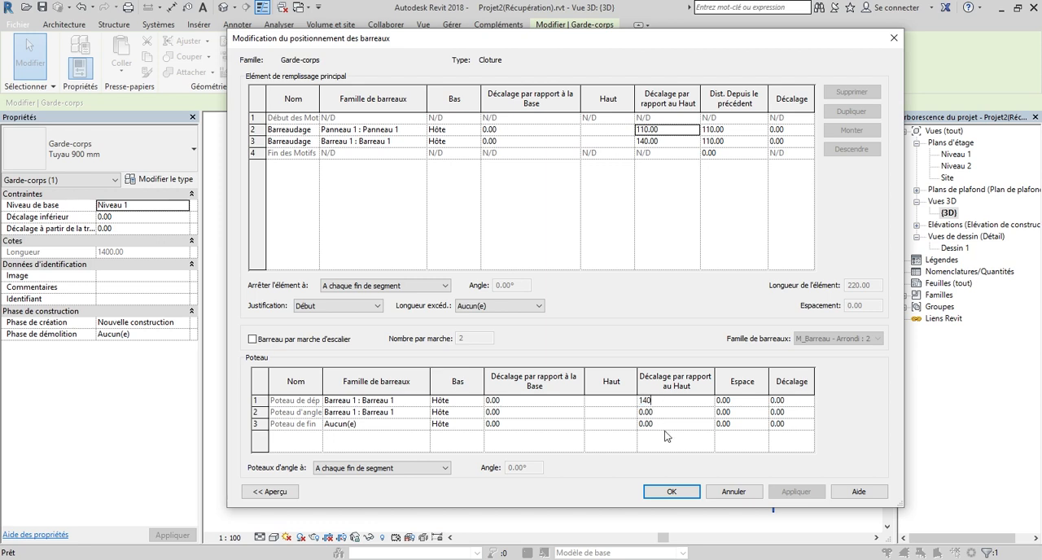
left_click(684, 413)
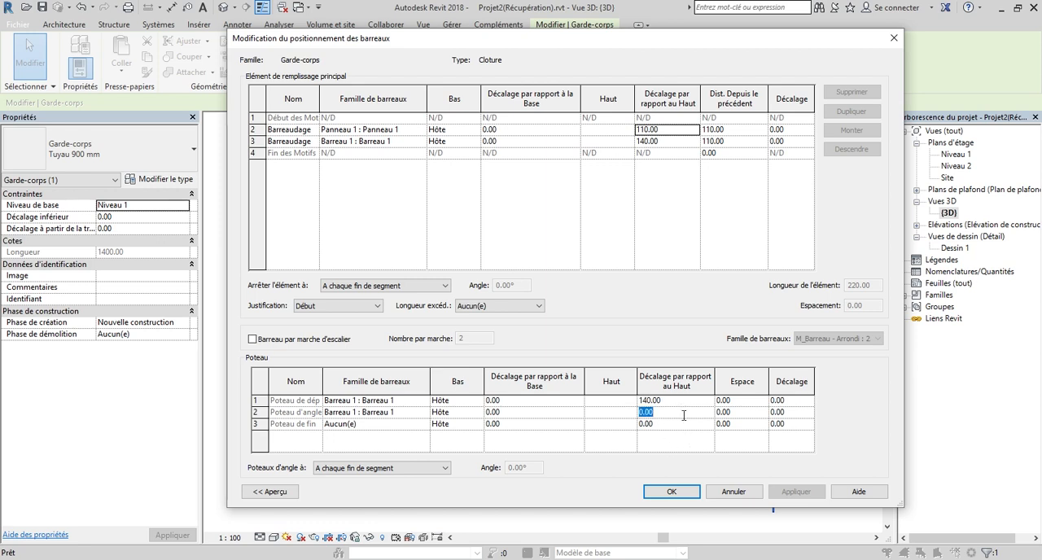
type("140")
left_click(671, 492)
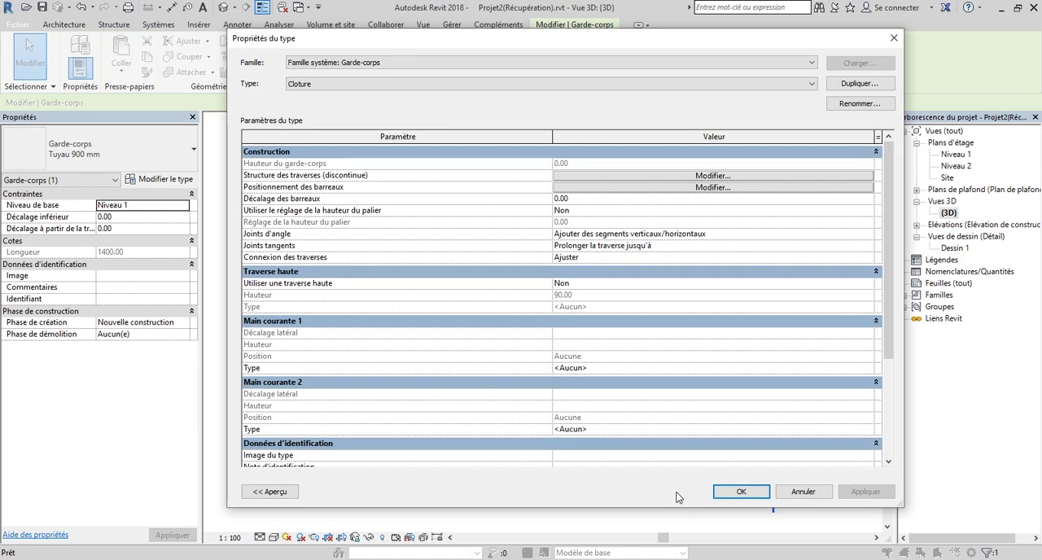
Show the 3D preview of the Cloture type and examine its panel and posts from several angles.
left_click_drag(483, 44, 565, 42)
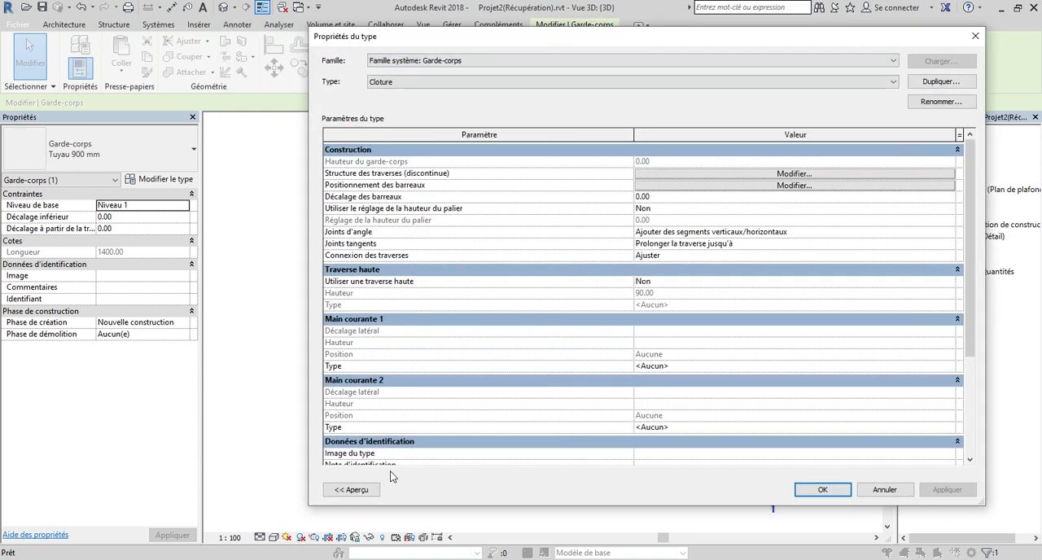
left_click(365, 491)
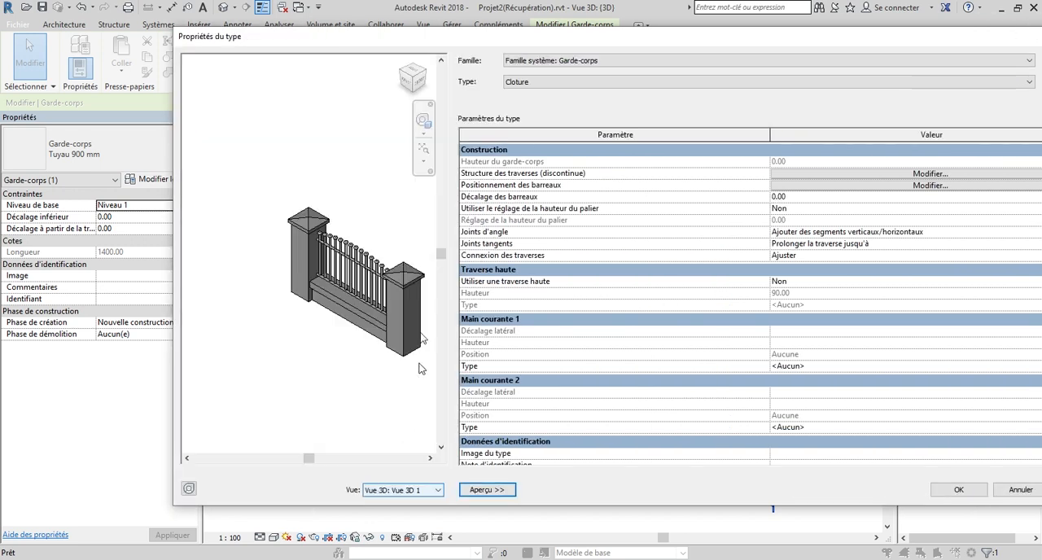
left_click(407, 83)
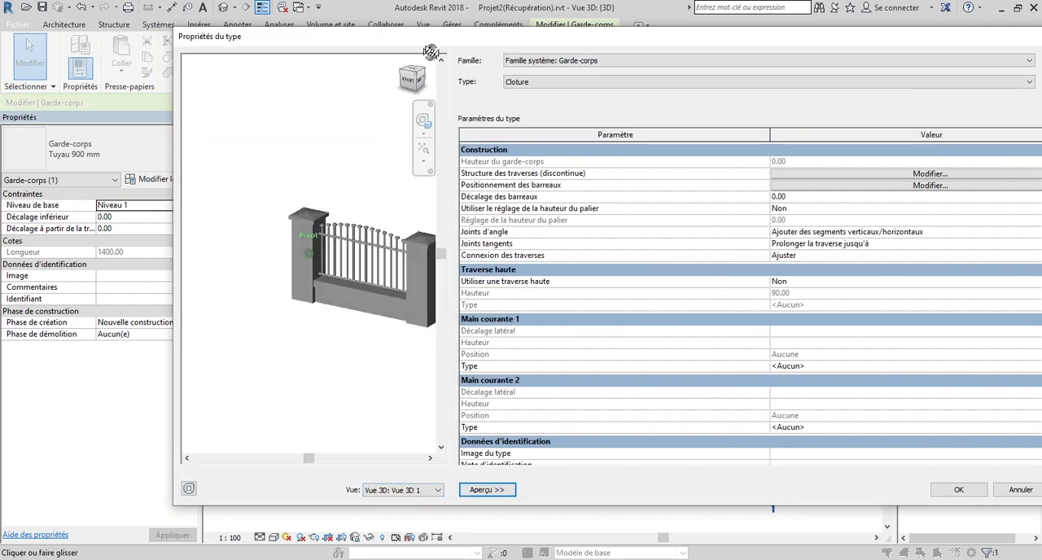
scroll(254, 292, "up", 5)
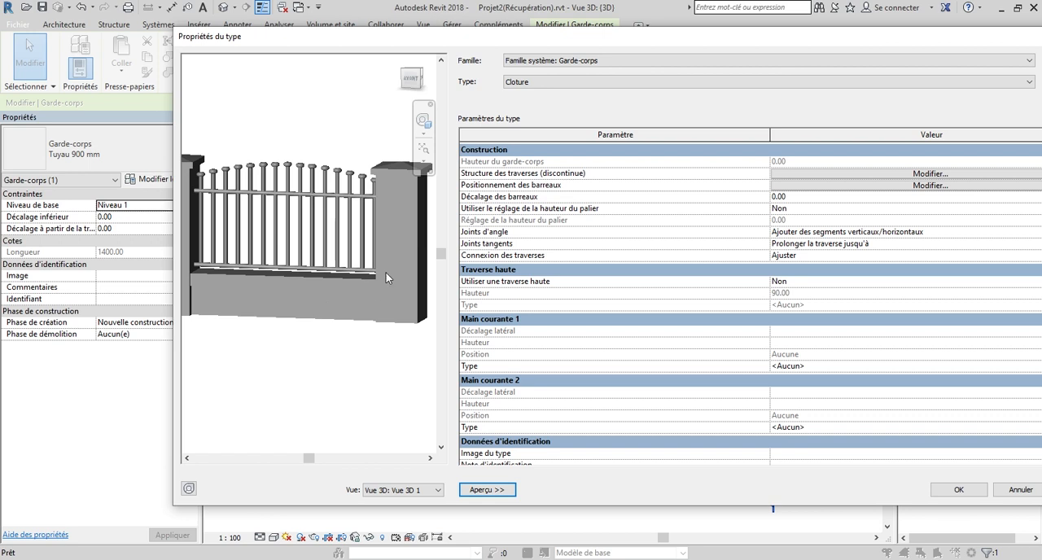
mouse_move(411, 85)
left_mouse_down()
mouse_move(389, 90)
mouse_move(420, 82)
mouse_move(404, 94)
left_mouse_up()
scroll(389, 187, "down", 2)
middle_click_drag(245, 307, 250, 288)
scroll(298, 356, "down", 1)
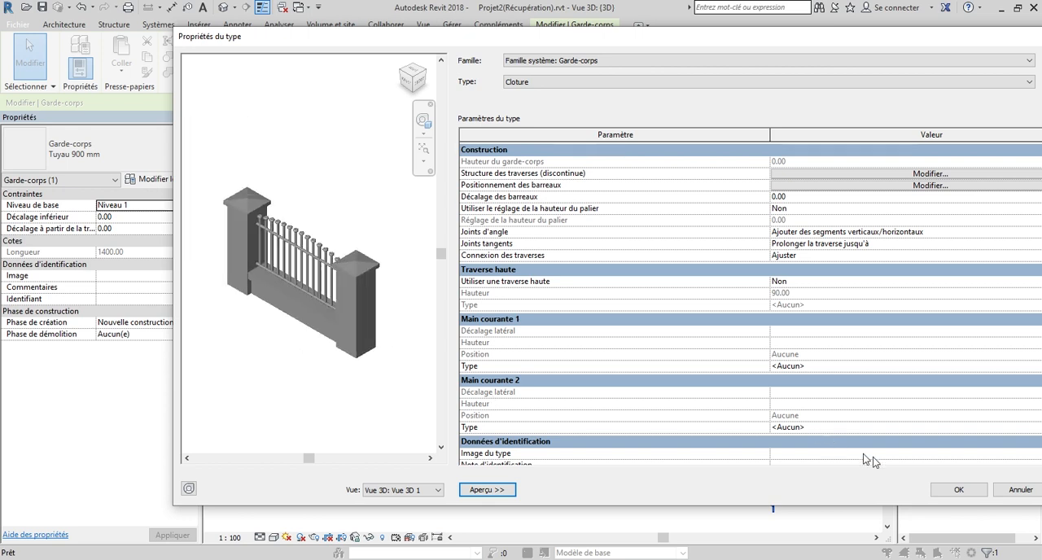
Apply the Cloture type to the railing and inspect the fence in 3D from the front and at an angle.
left_click_drag(819, 38, 611, 36)
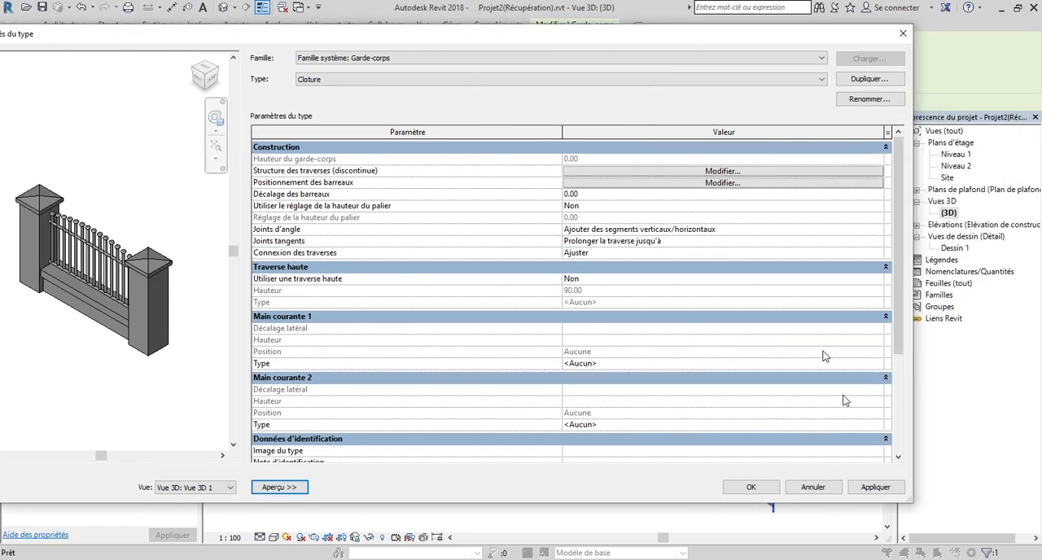
left_click(762, 491)
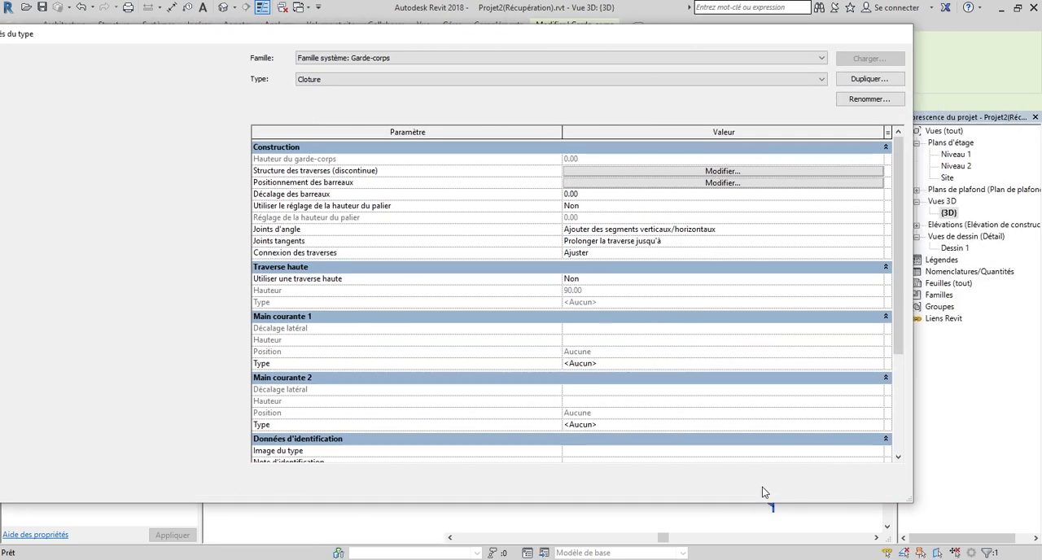
scroll(531, 333, "down", 1)
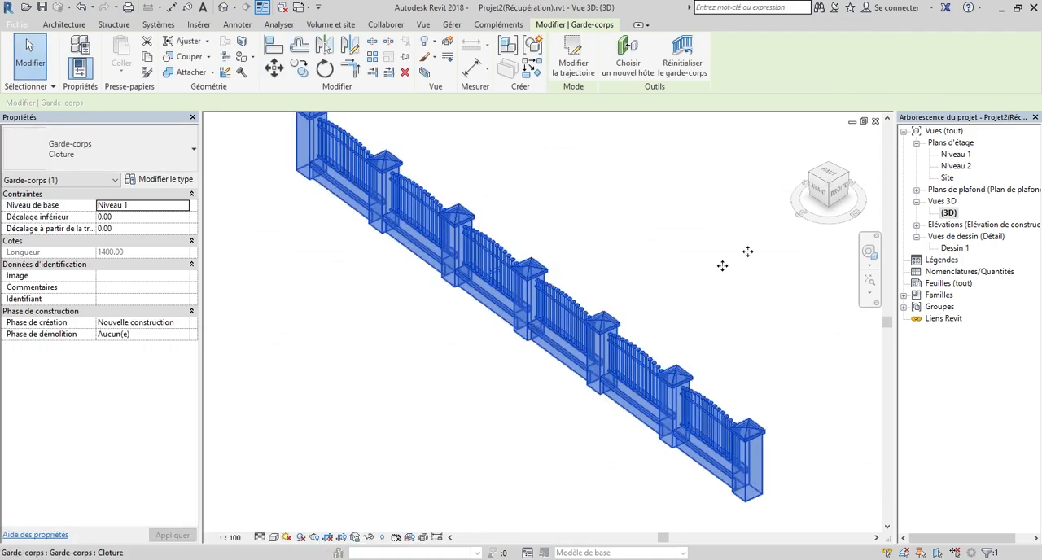
middle_click_drag(206, 174, 228, 164, "shift")
left_click(823, 189)
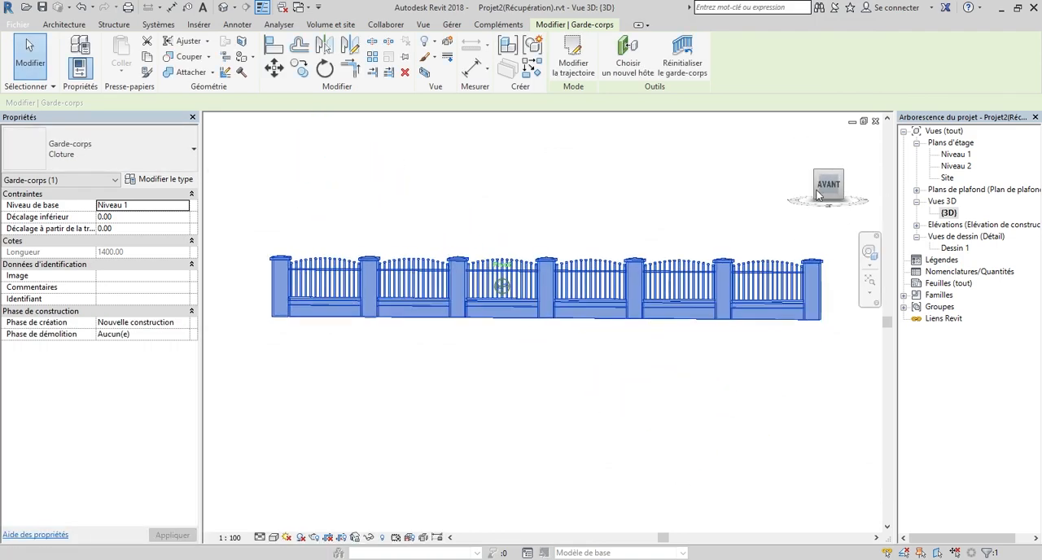
scroll(399, 289, "up", 2)
left_click_drag(815, 193, 900, 234)
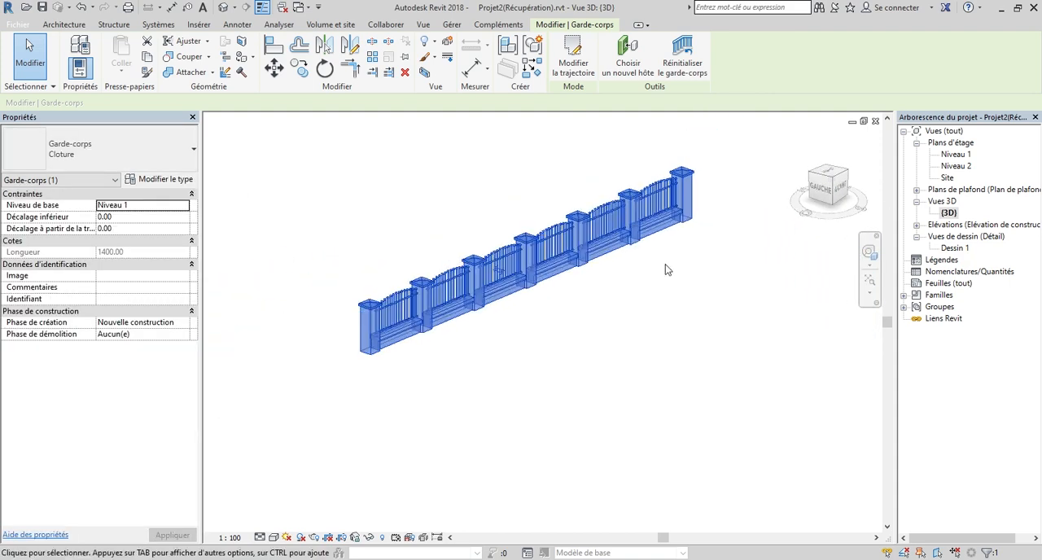
Deselect the railing and inspect the whole fence in 3D from its front-right side.
scroll(426, 394, "up", 2)
scroll(426, 394, "down", 3)
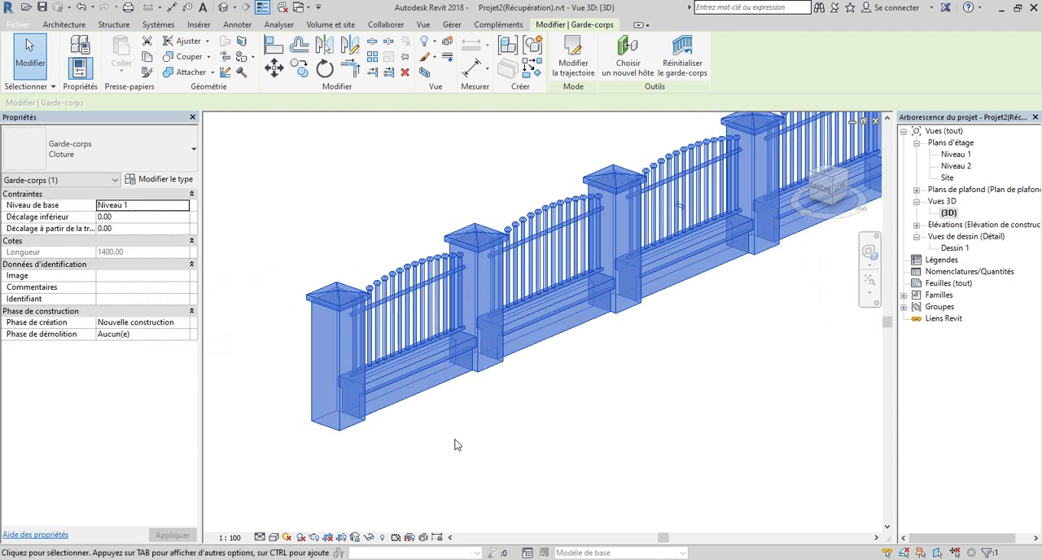
left_click(213, 436)
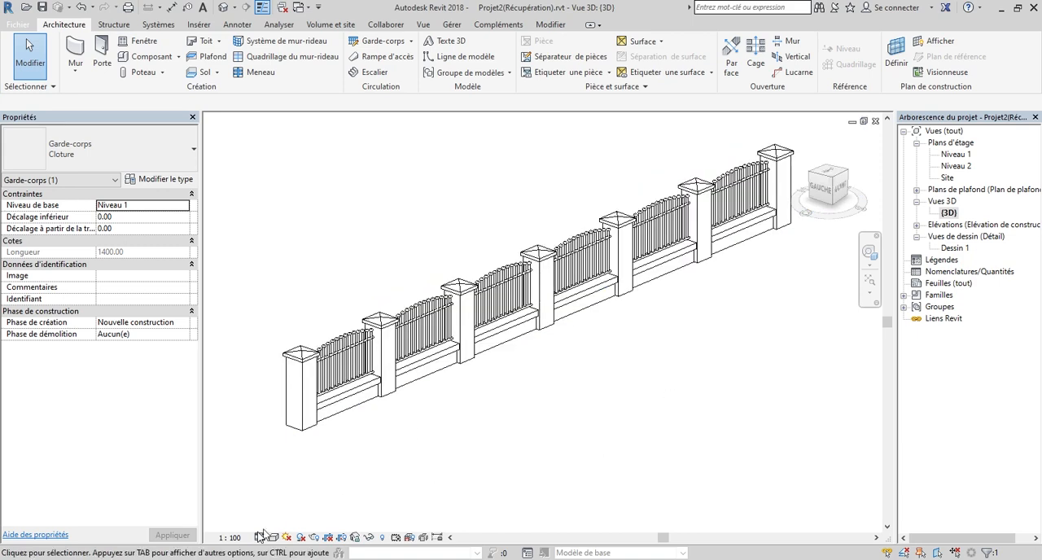
scroll(563, 473, "down", 1)
left_click_drag(821, 195, 747, 191)
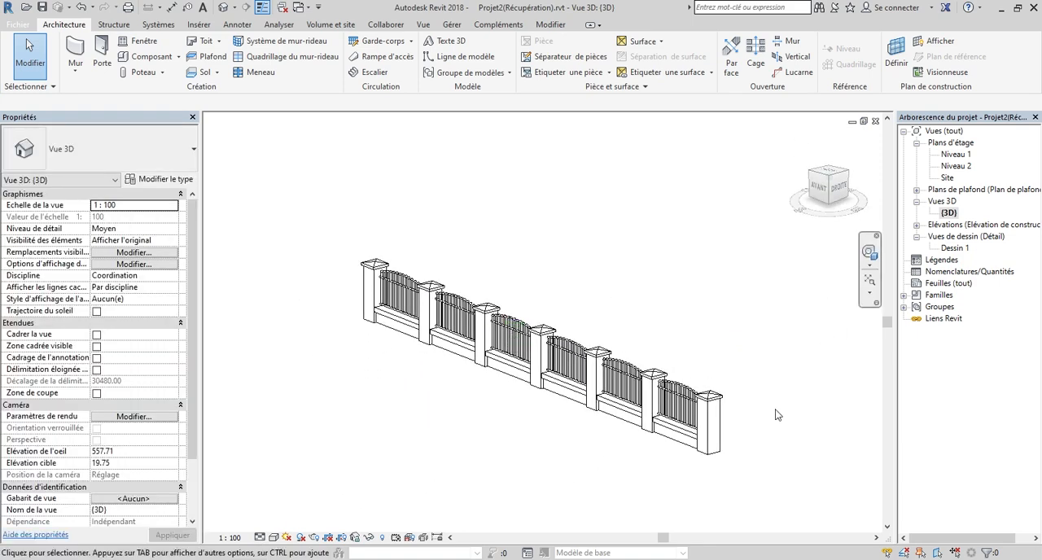
Review the Cloture type's rail structure and baluster placement settings, leaving them as they are.
left_click(709, 453)
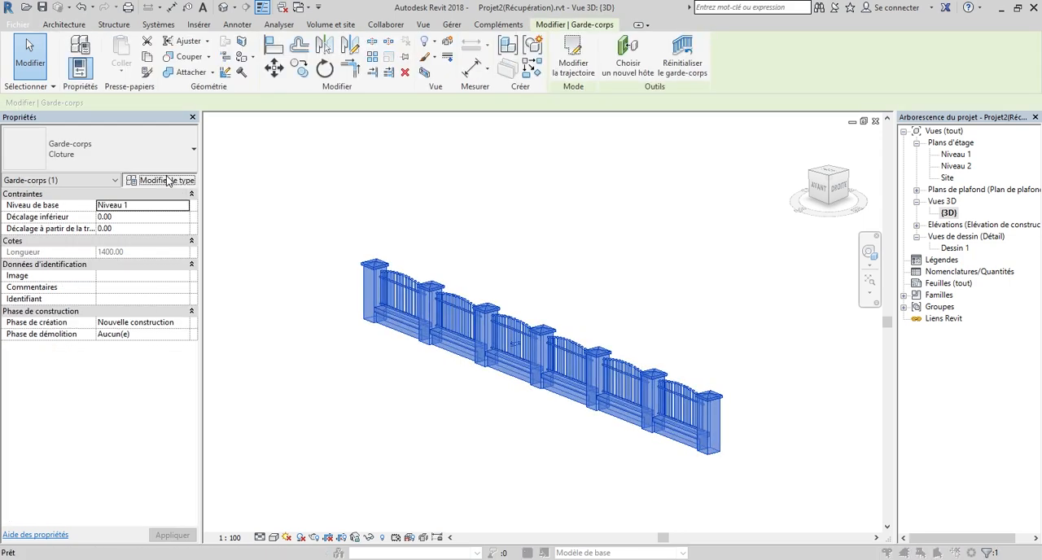
left_click(166, 180)
left_click_drag(939, 175, 960, 147)
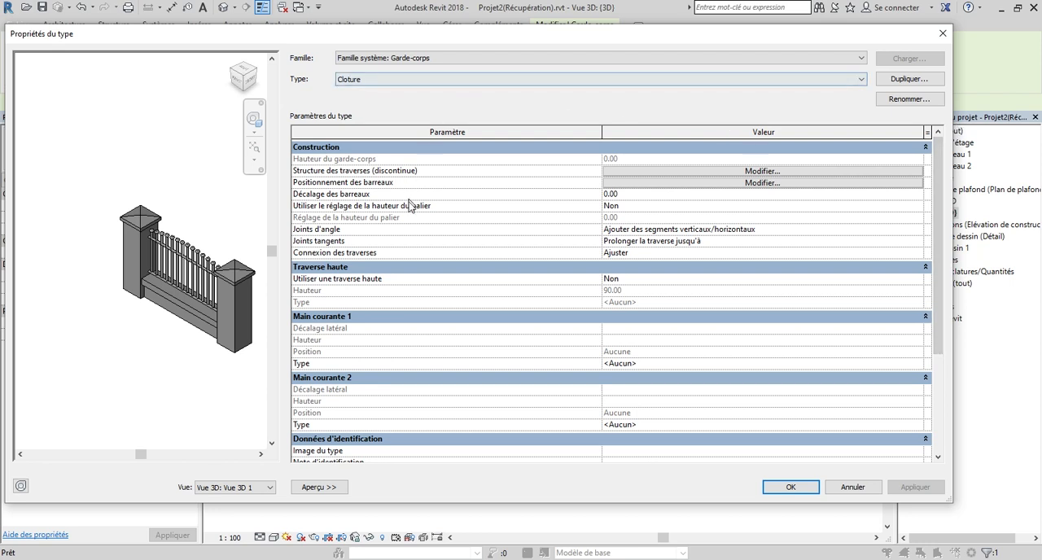
left_click(767, 172)
left_click(941, 33)
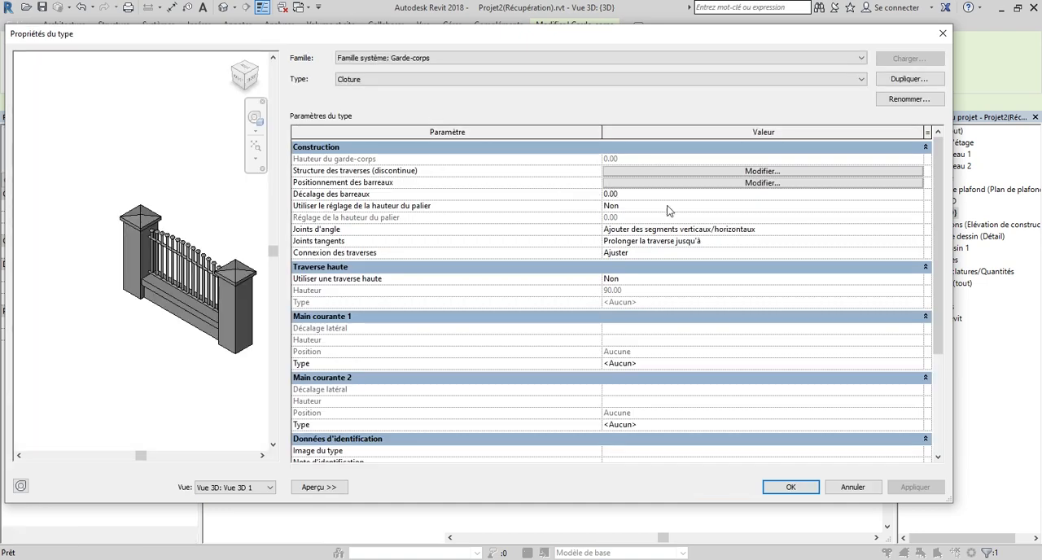
left_click(750, 183)
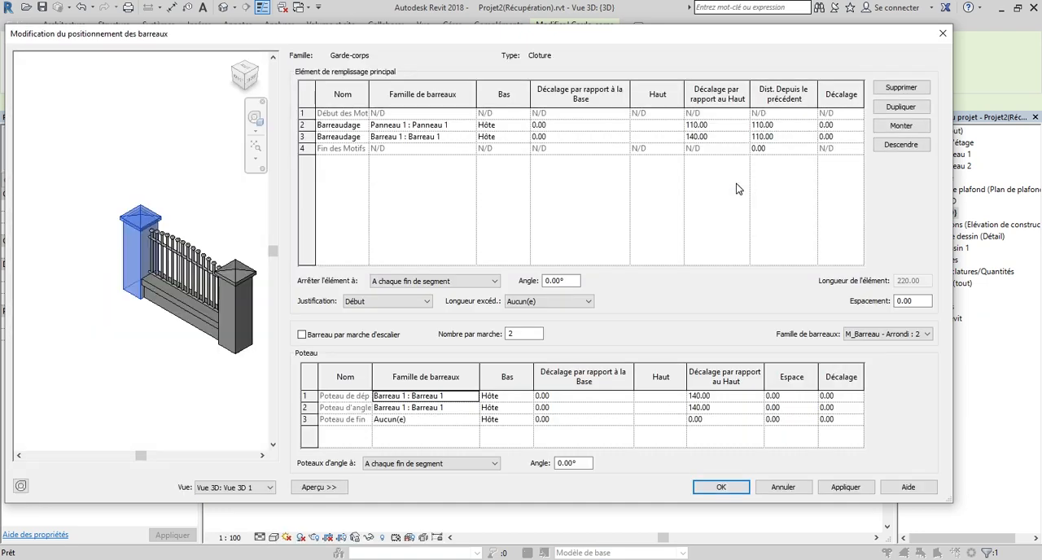
left_click(785, 486)
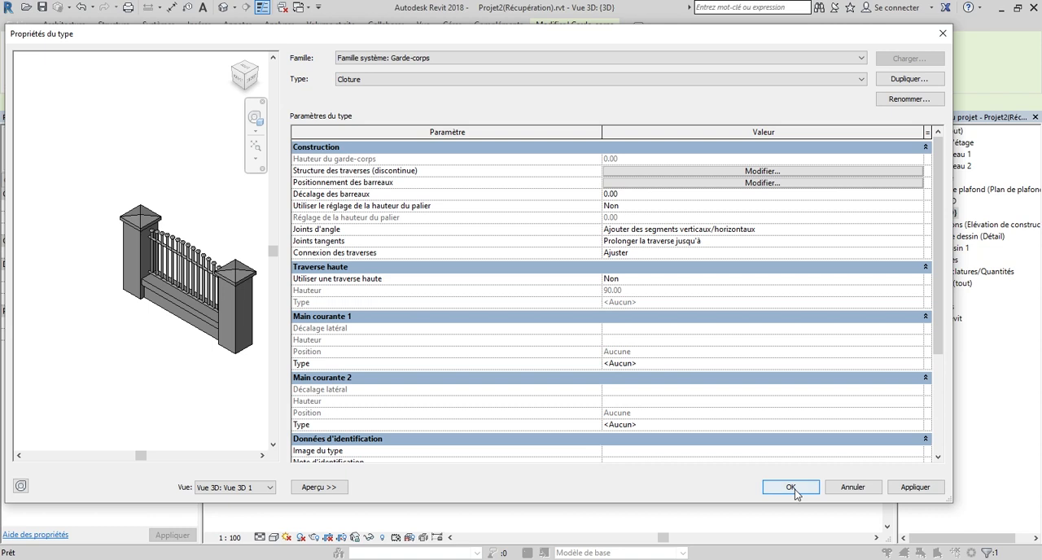
left_click(793, 489)
left_click(306, 380)
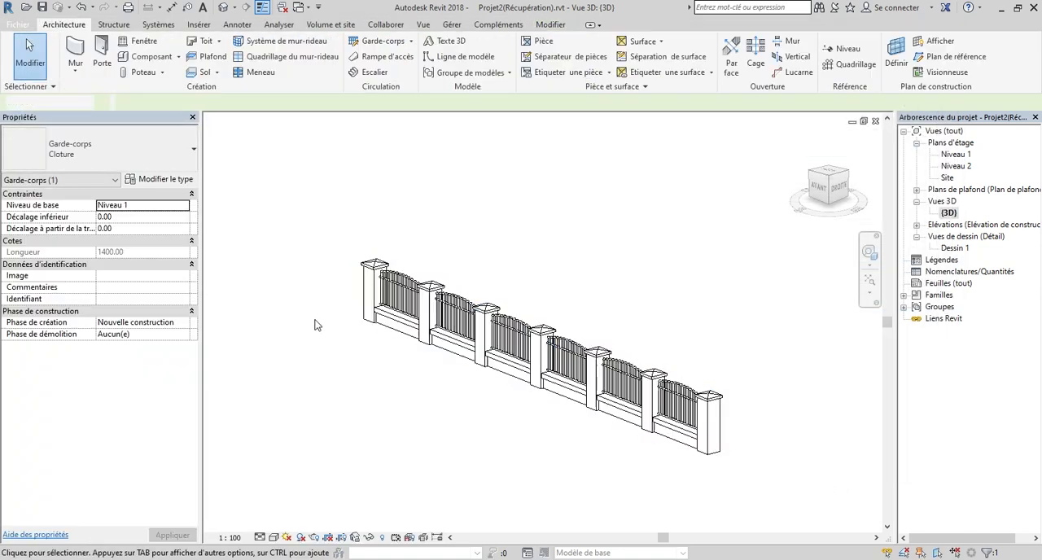
Look through all type parameters of the Cloture railing and check the Barreau 1 entry in its main baluster pattern.
left_click(367, 289)
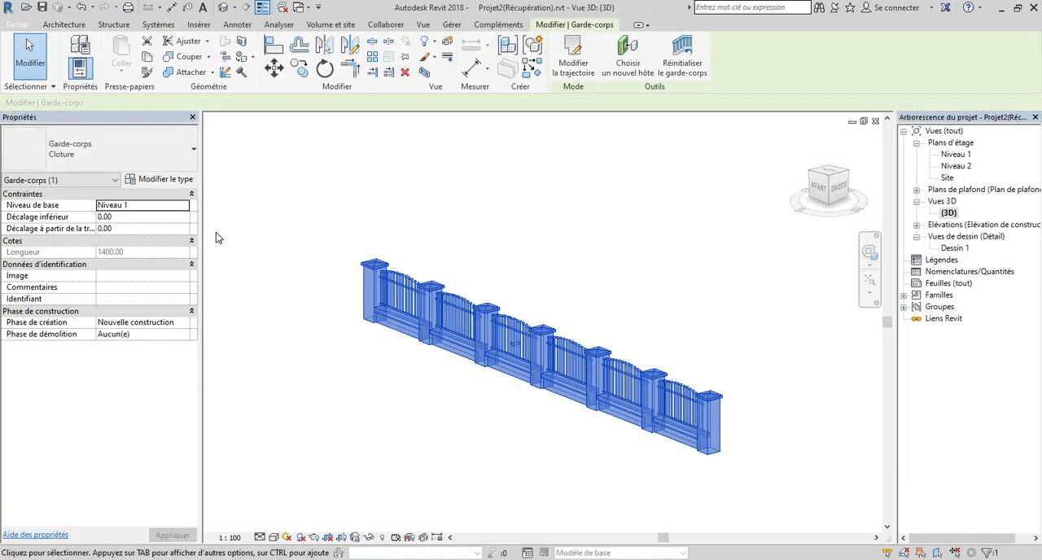
left_click(157, 180)
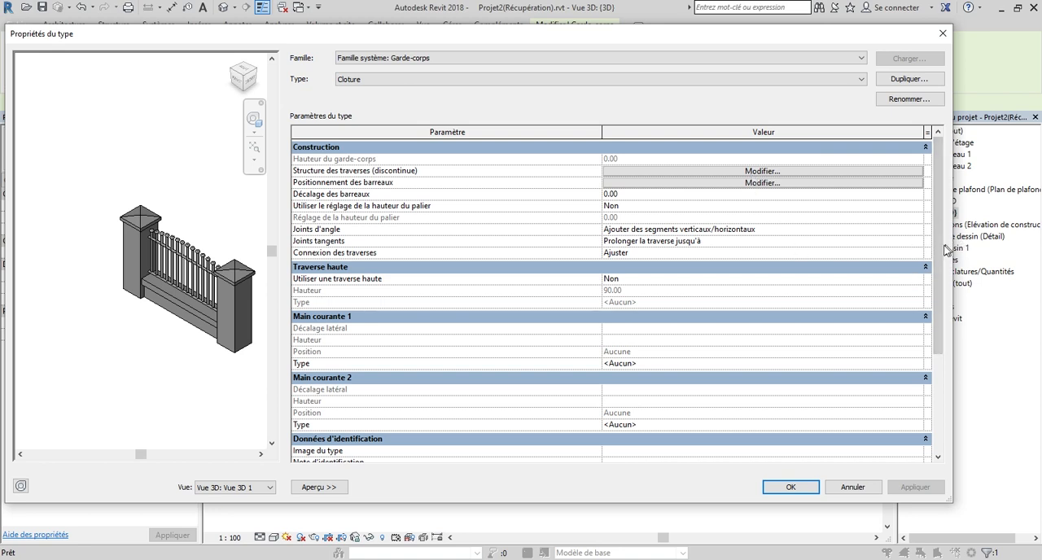
scroll(938, 260, "down", 4)
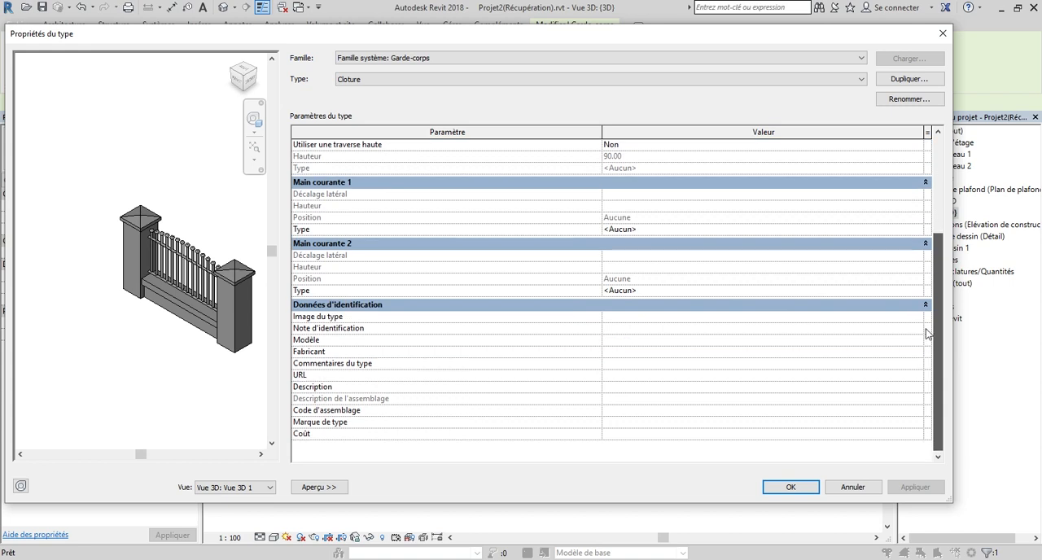
scroll(933, 216, "up", 4)
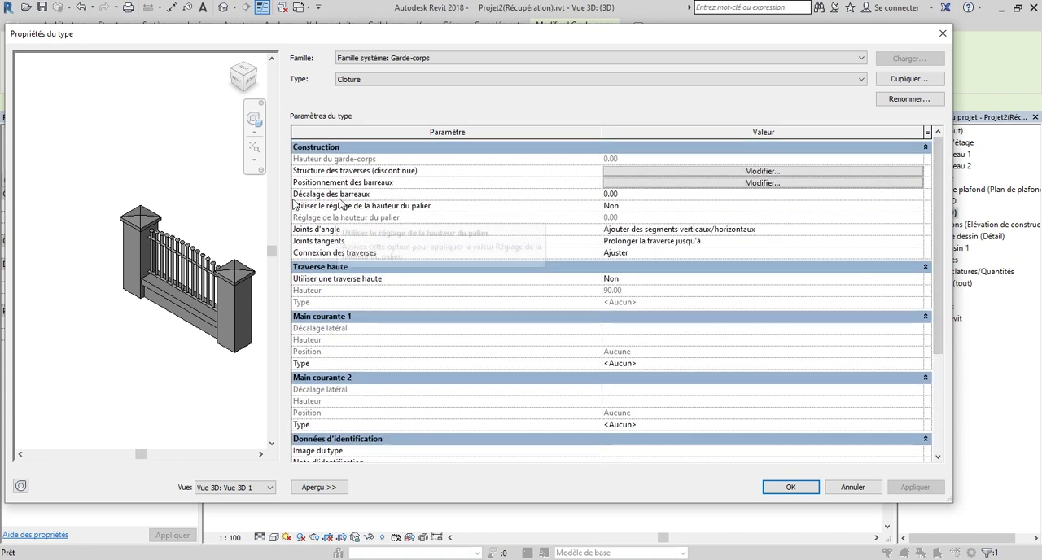
left_click(814, 183)
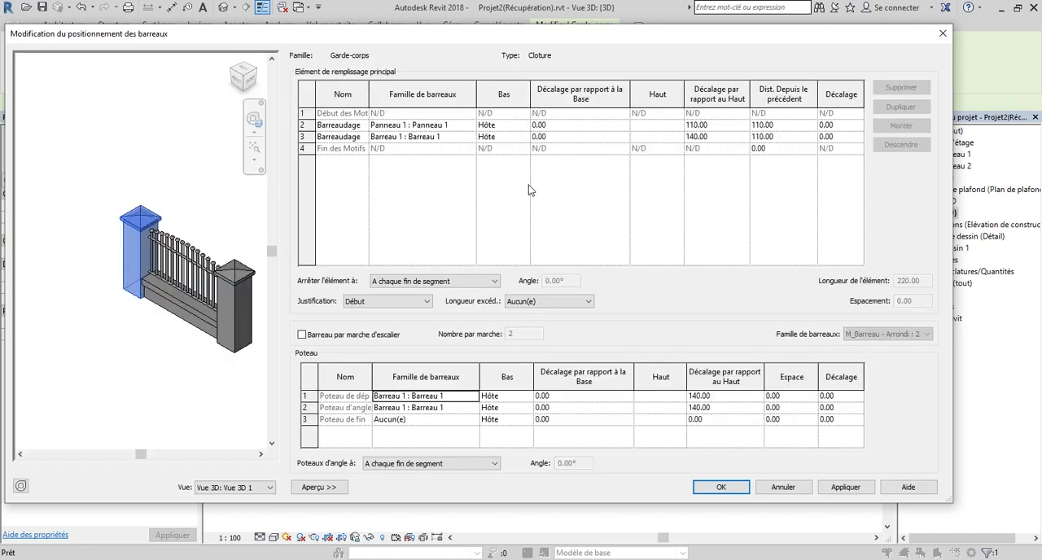
left_click(453, 138)
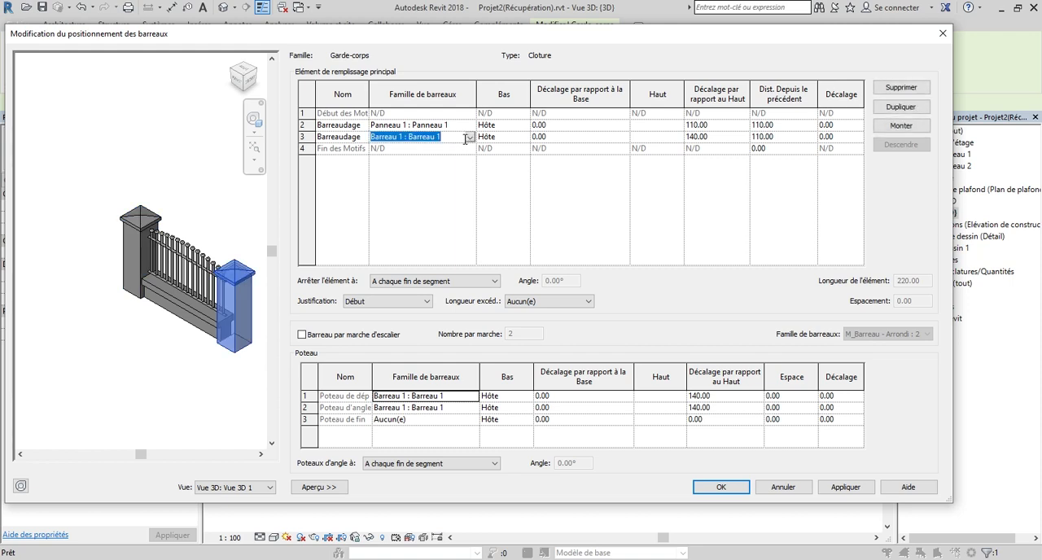
left_click(721, 489)
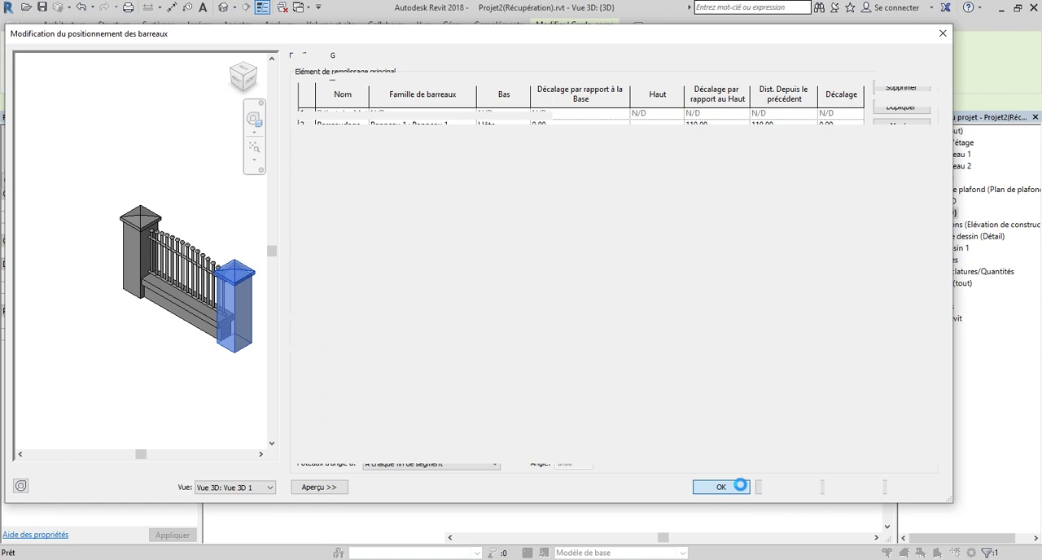
left_click(793, 487)
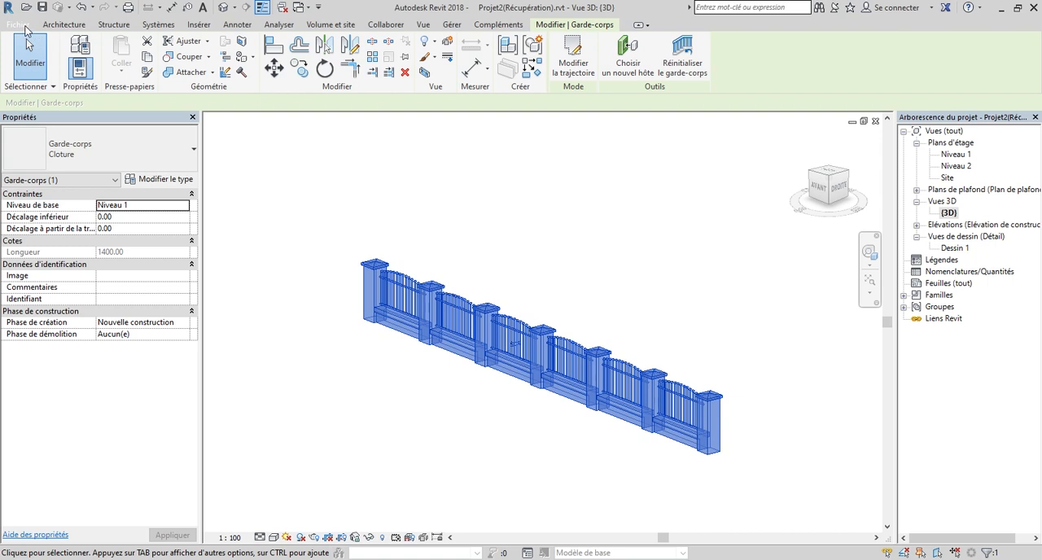
Switch to the Barreau 1.rfa family and select the extrusion that forms the post's cap.
left_click(25, 27)
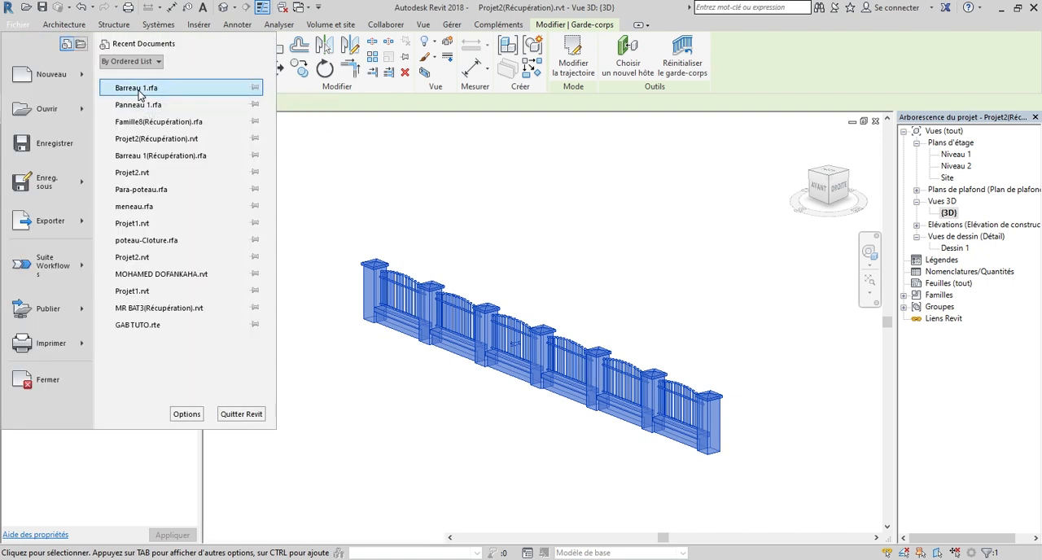
left_click(136, 90)
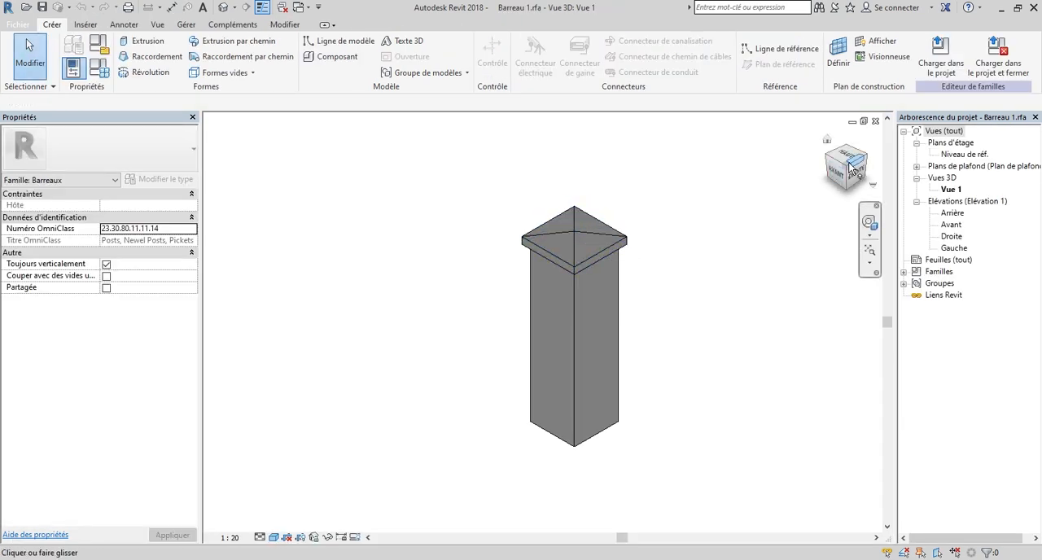
scroll(574, 236, "up", 3)
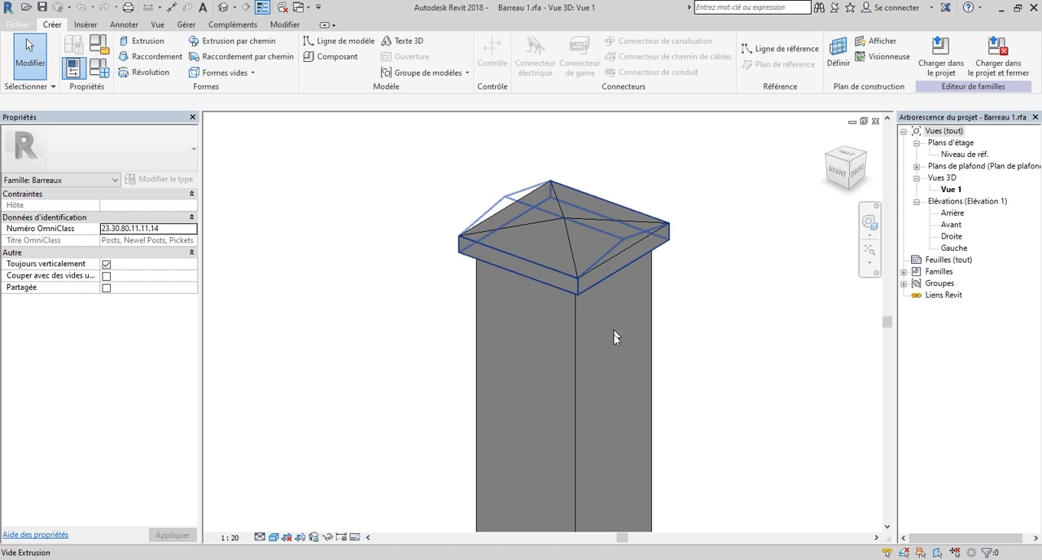
left_click(578, 287)
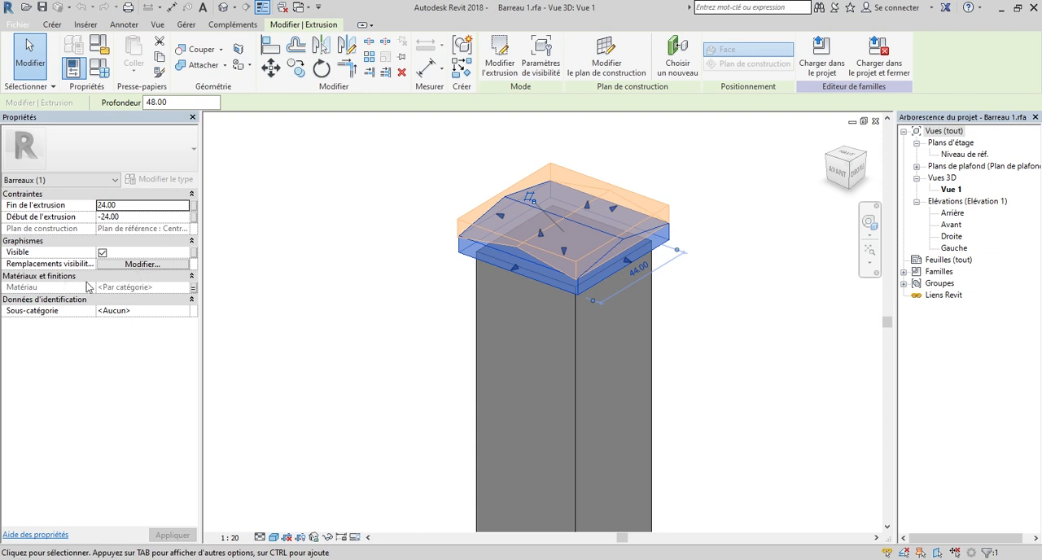
Assign the material Matériau du rendu 255-255-255 to the Mat Cou parameter in the family types.
left_click(99, 70)
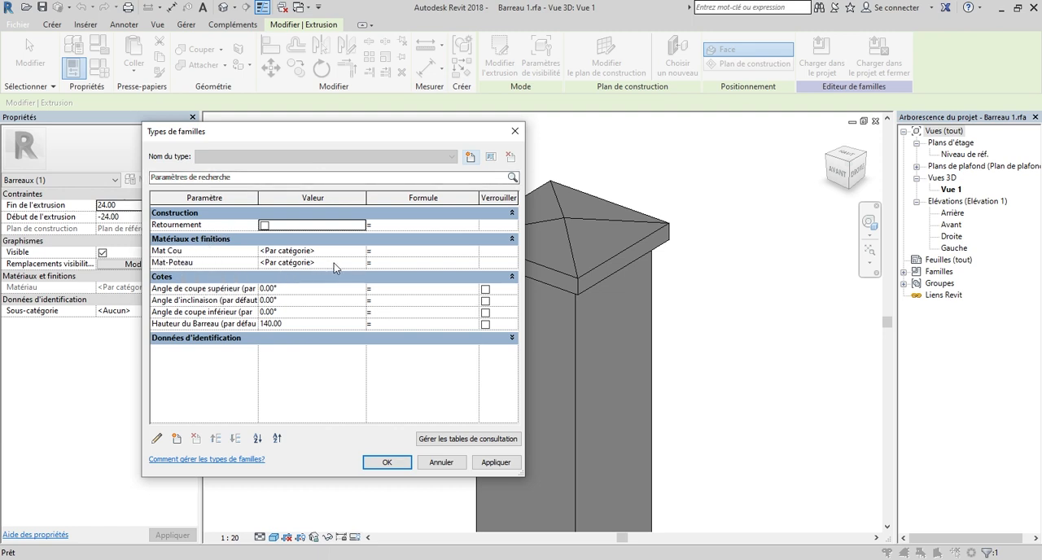
left_click(360, 252)
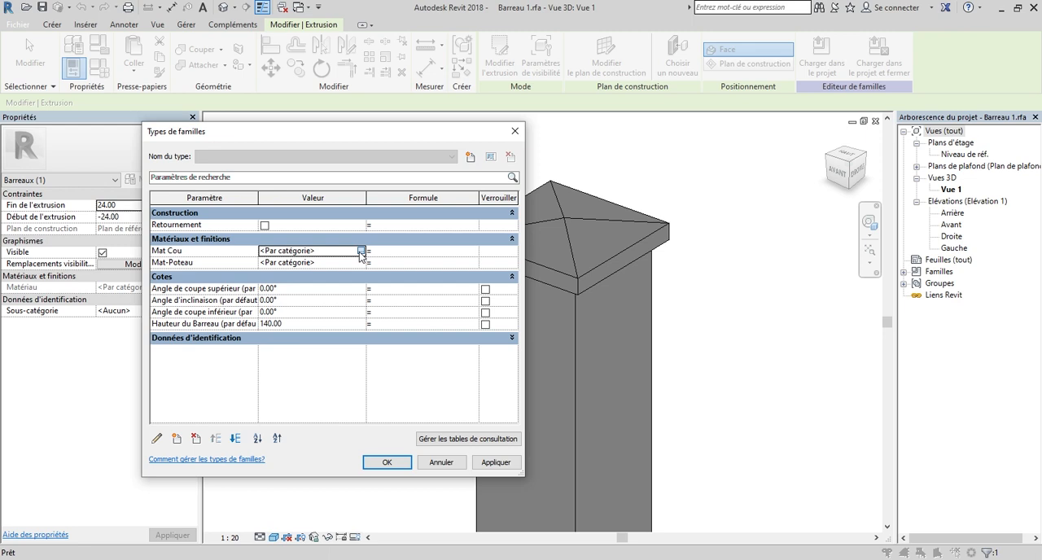
left_click(360, 252)
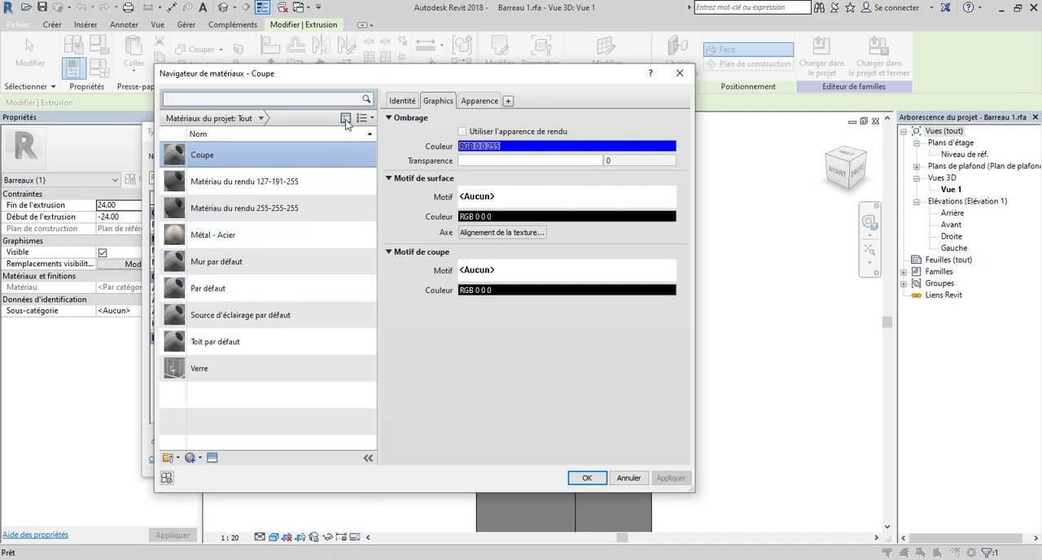
left_click_drag(379, 79, 392, 78)
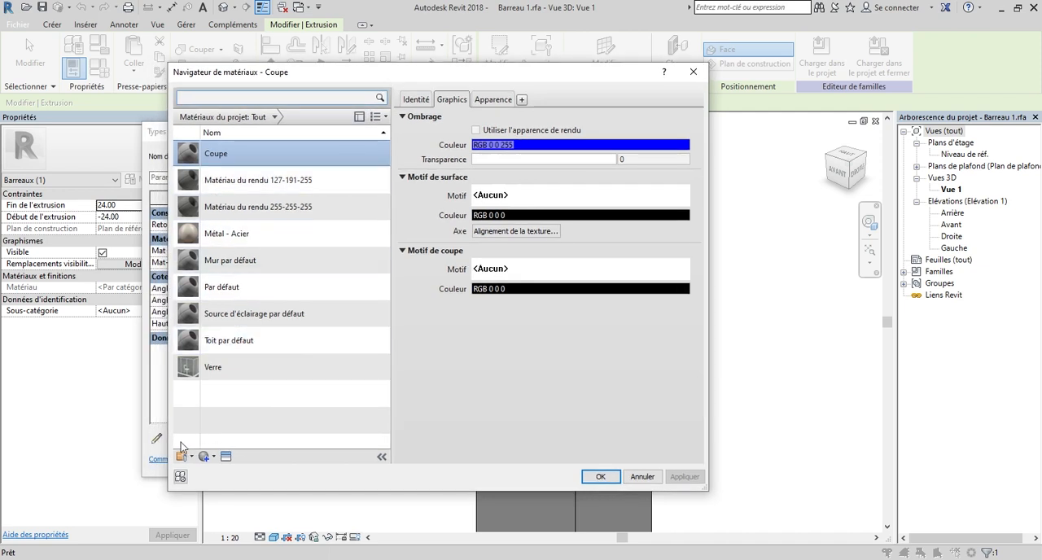
left_click(236, 206)
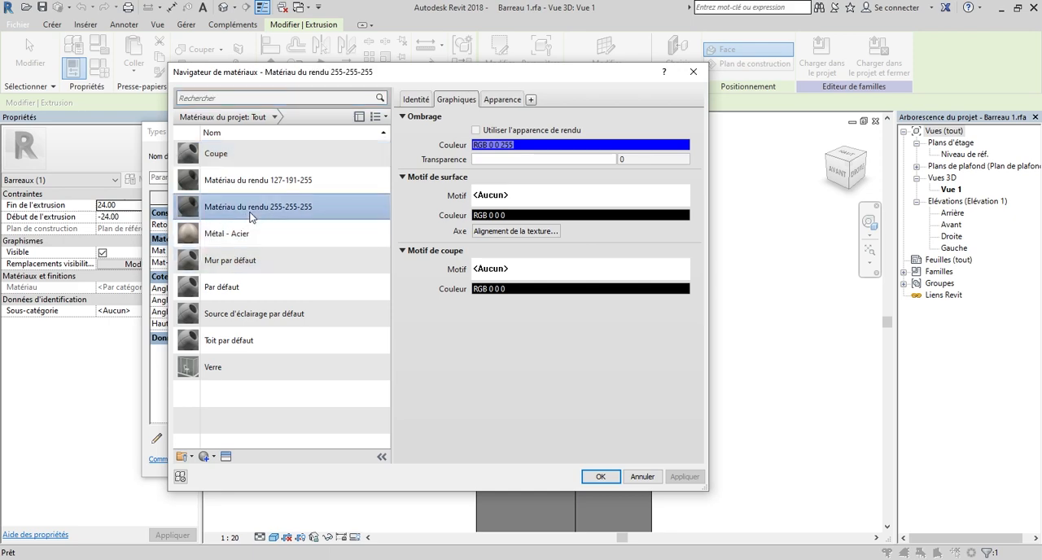
left_click(600, 476)
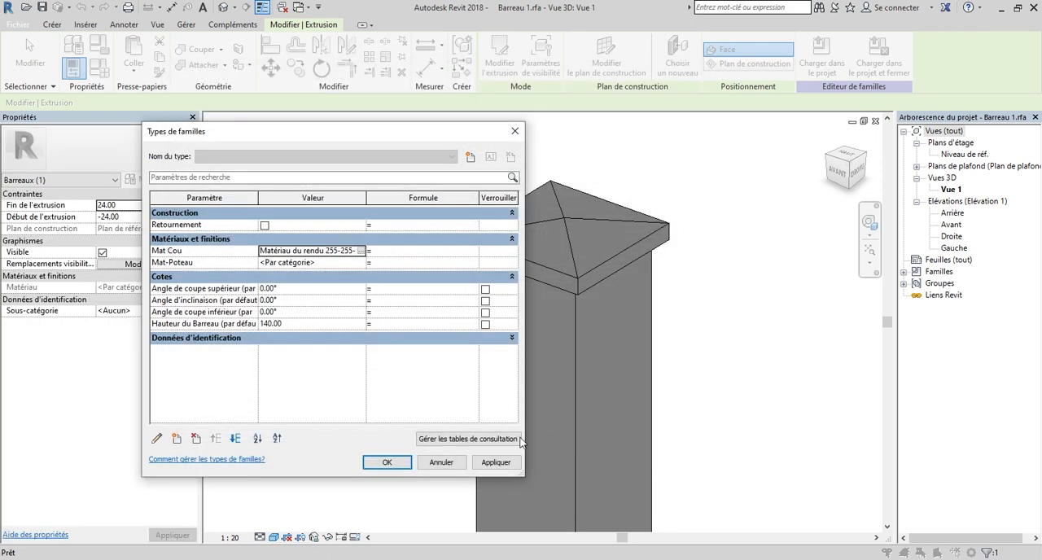
left_click(494, 461)
left_click(388, 463)
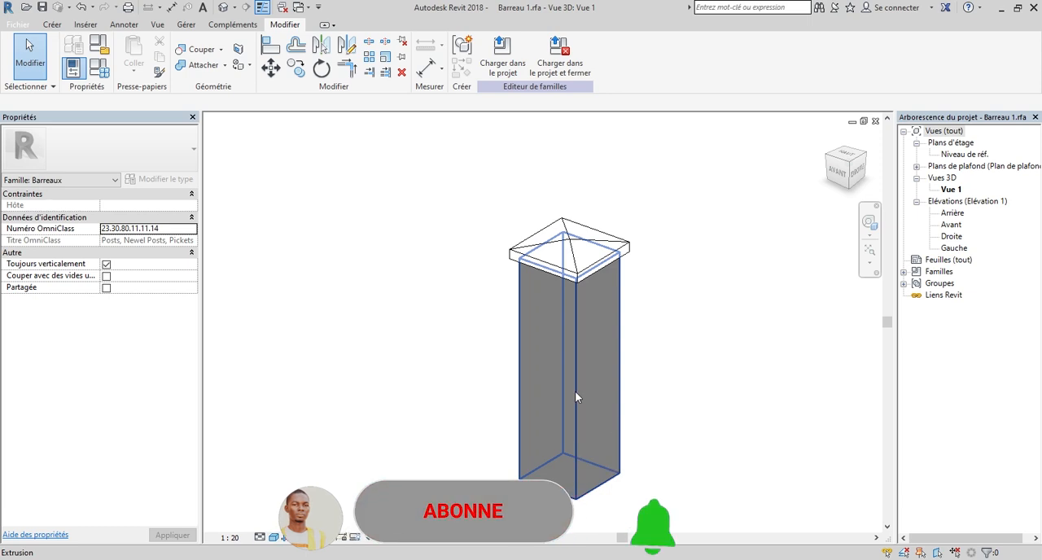
Load the modified Barreau 1 family into Projet2(Récupération).rvt, replacing the existing version and its parameter values.
left_click(492, 72)
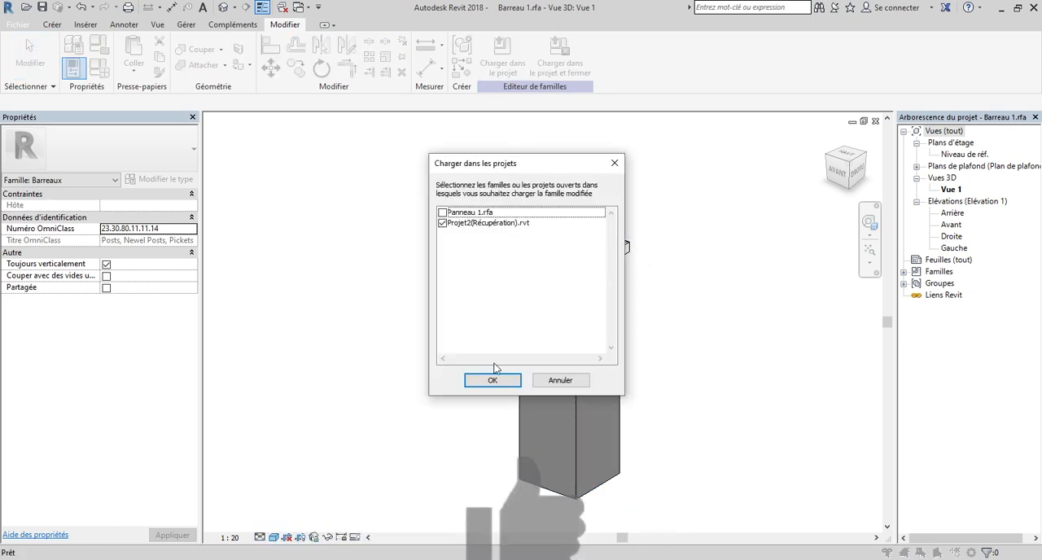
left_click(492, 380)
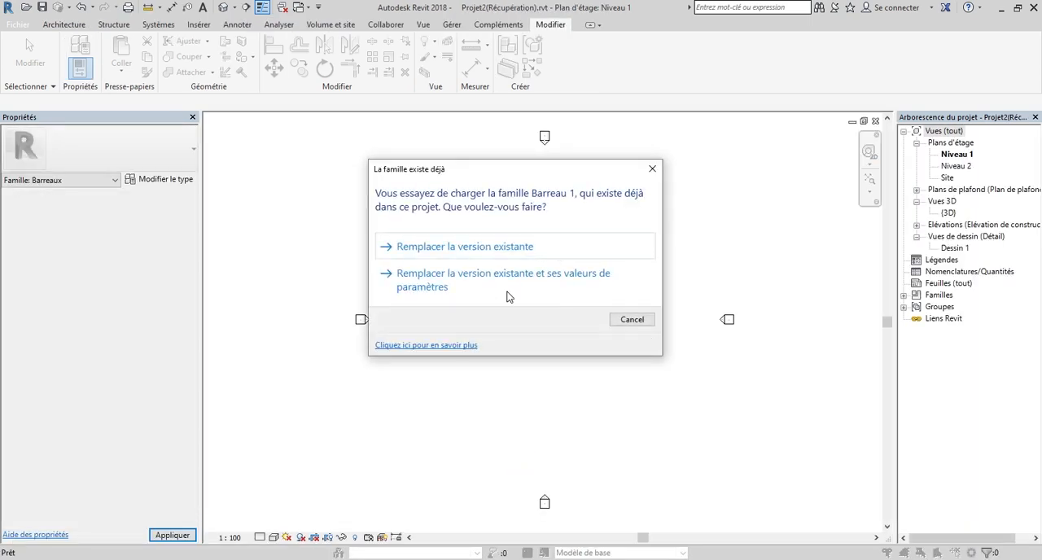
left_click(502, 285)
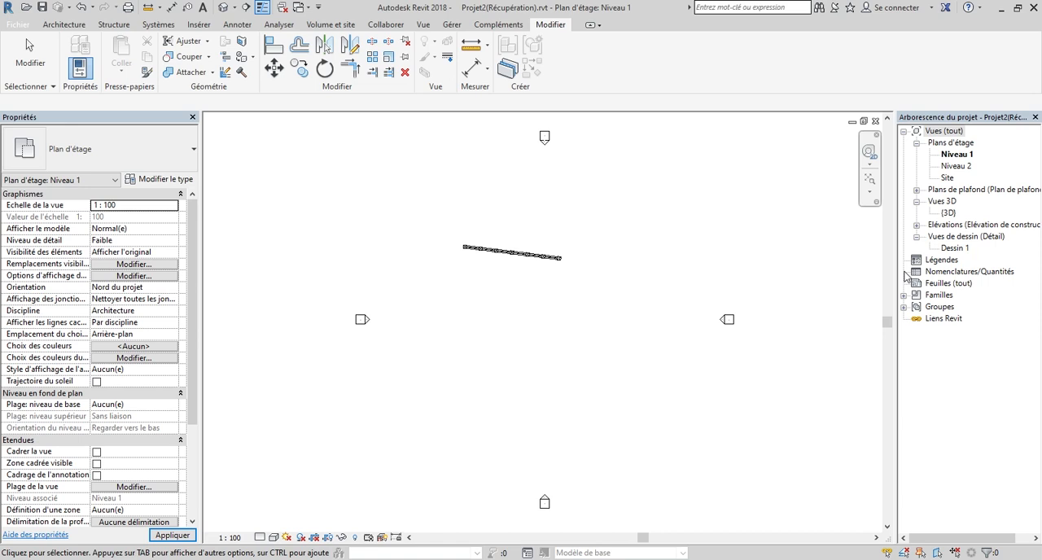
Open the {3D} view of the project and set its visual style to Couleurs uniformes.
double_click(947, 213)
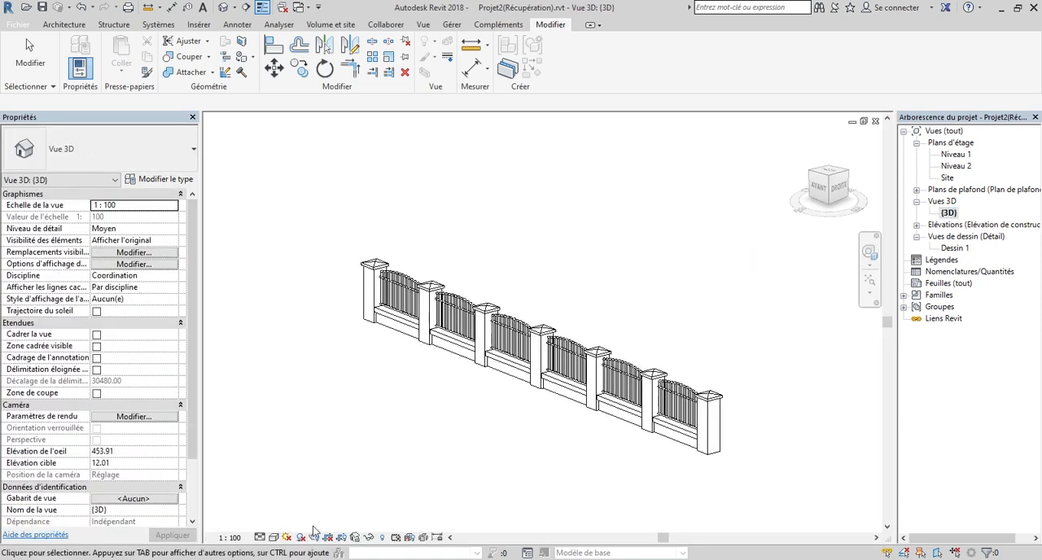
left_click(287, 539)
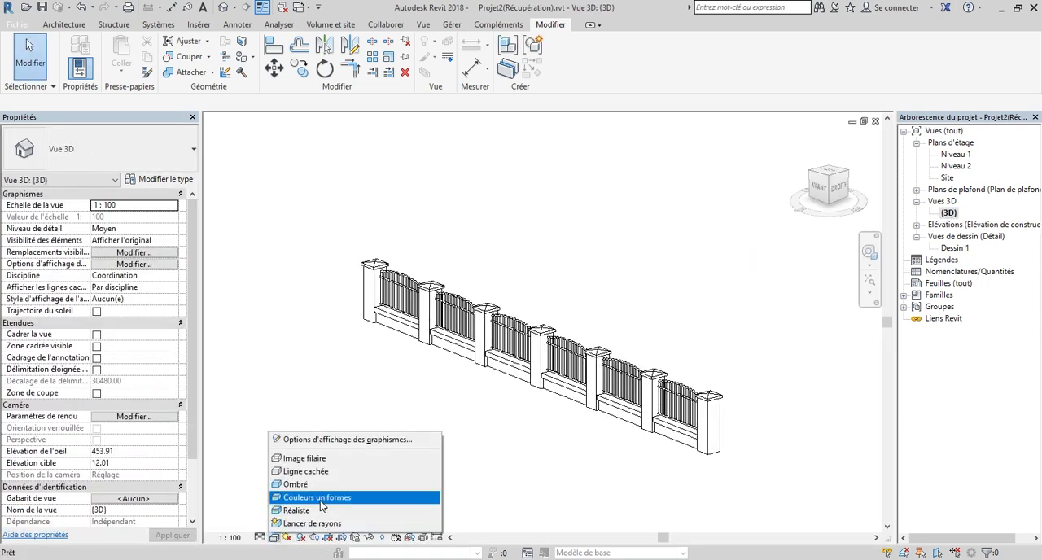
left_click(324, 503)
Inspect the post caps and panels of the fence up close, selecting and releasing the railing.
left_click(669, 398)
scroll(696, 400, "up", 5)
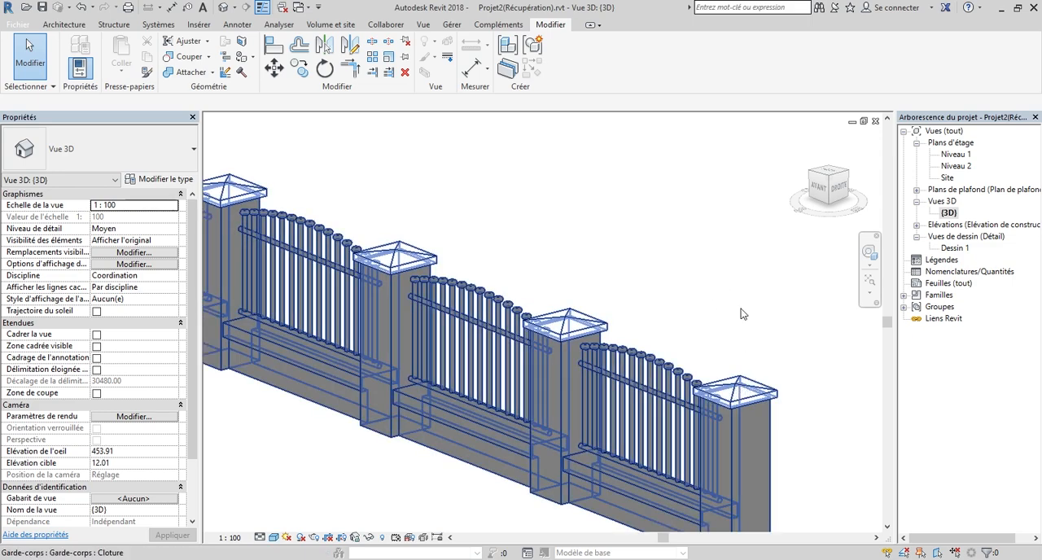
left_click(705, 263)
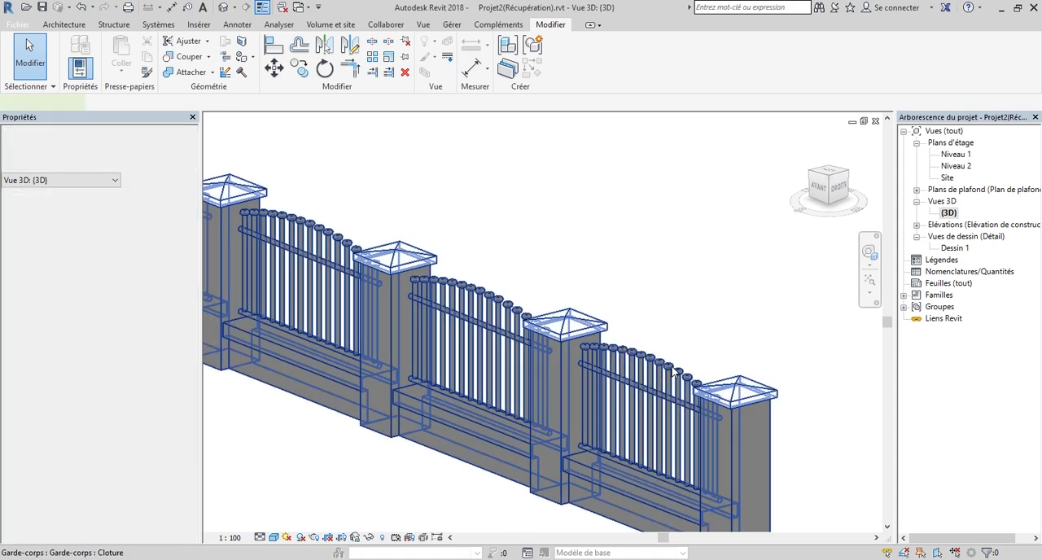
left_click(530, 282)
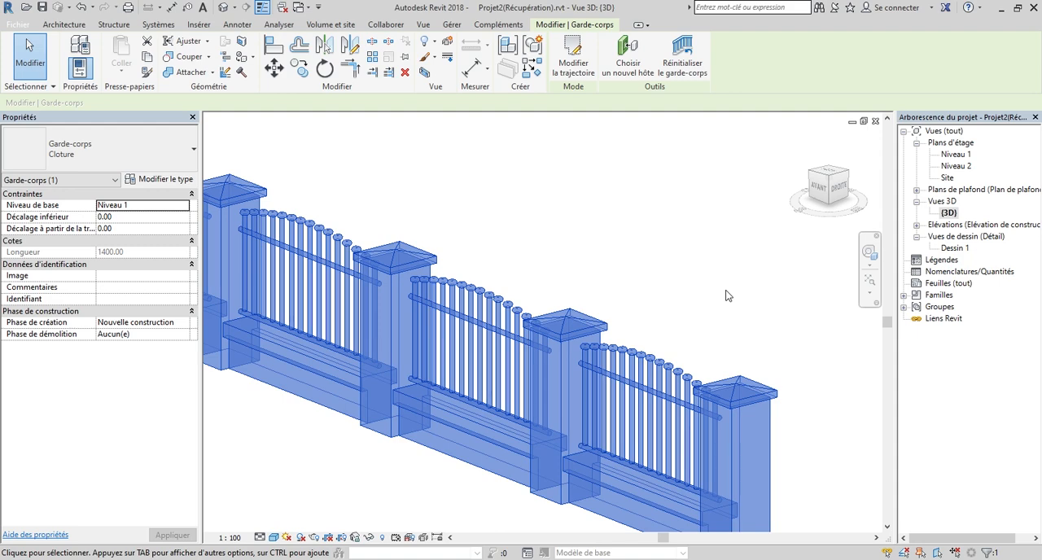
left_click(727, 295)
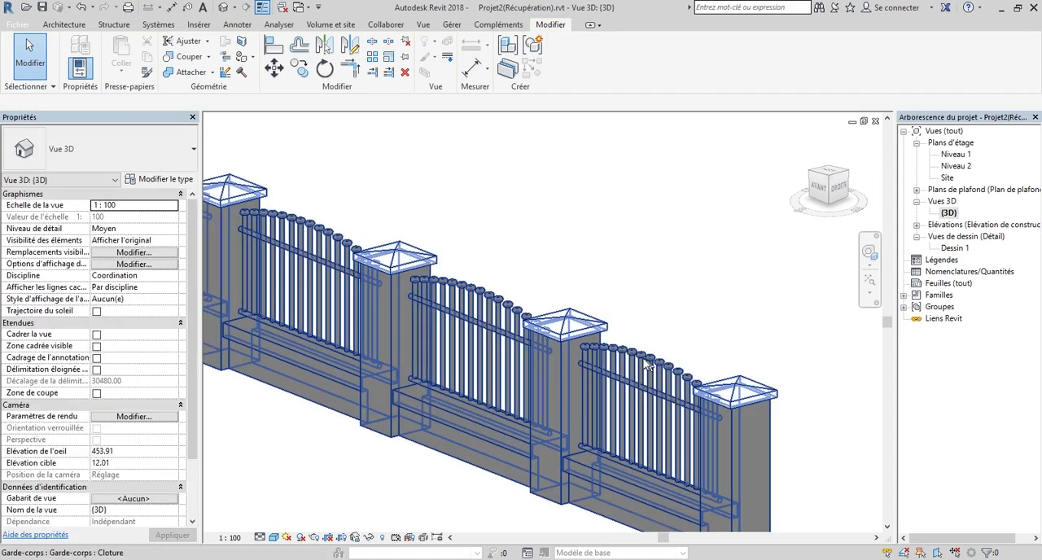